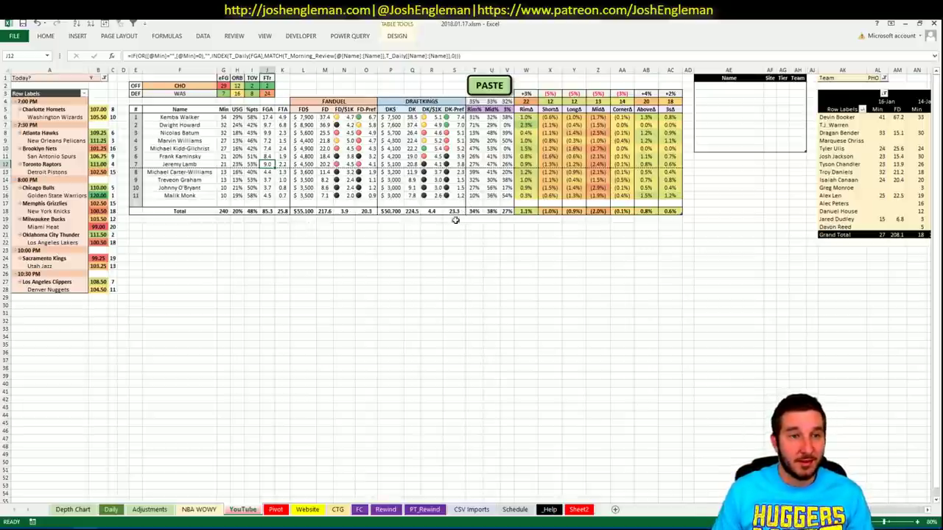
Filter the recent-games pivot table to team CHO and review its players' minutes and FD figures by date.
click(414, 242)
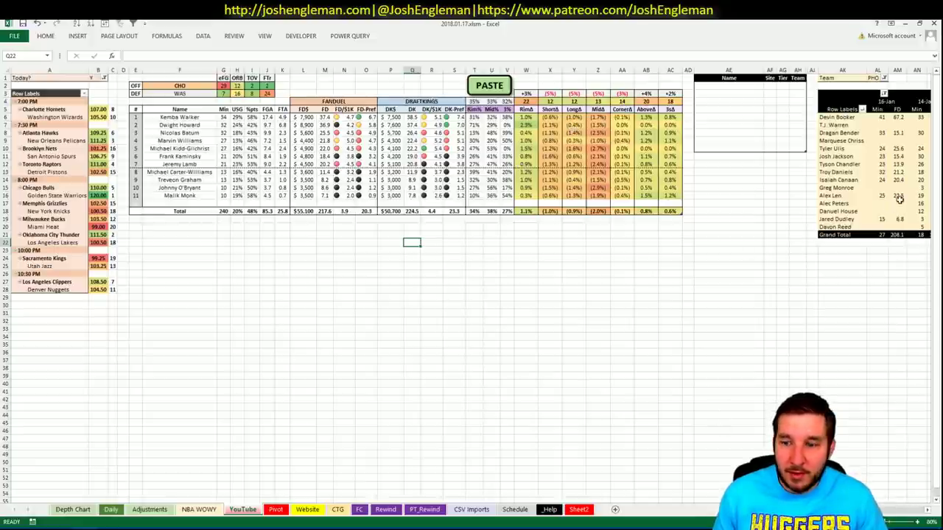
click(874, 70)
click(872, 78)
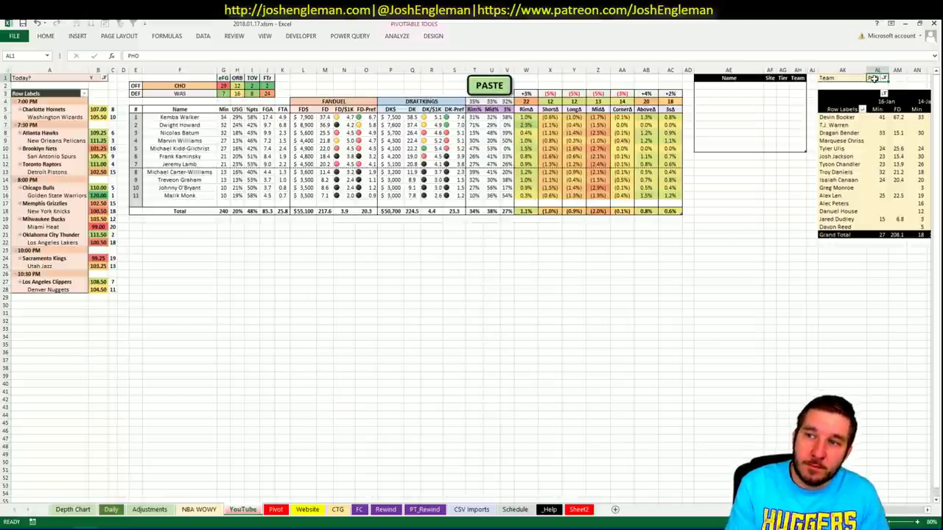
text(CHO)
key(Return)
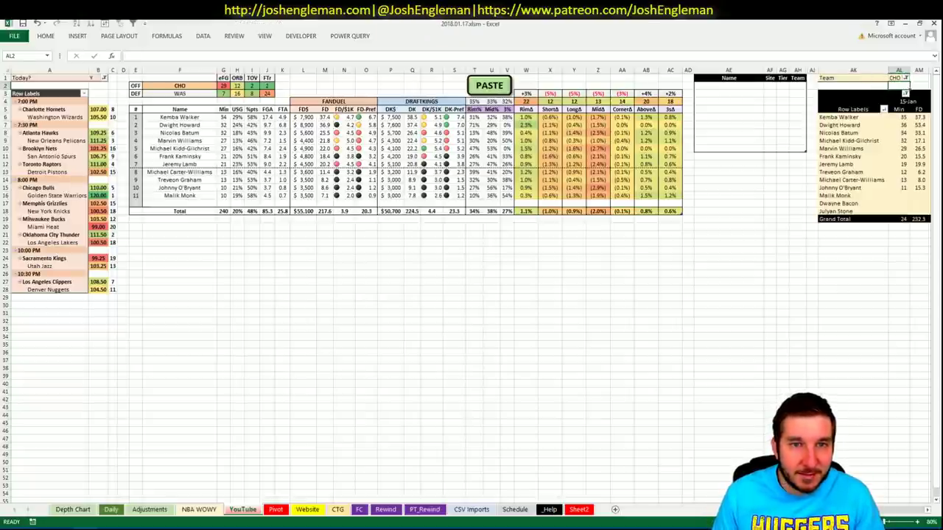
scroll(911, 511, right, 8)
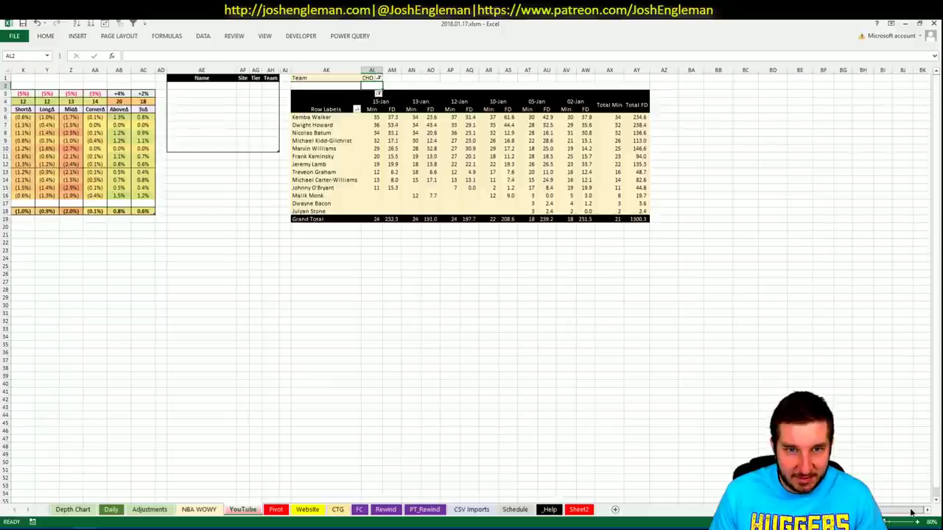
scroll(911, 512, left, 8)
Enter Kemba Walker as the first name in the empty player picks table.
click(719, 84)
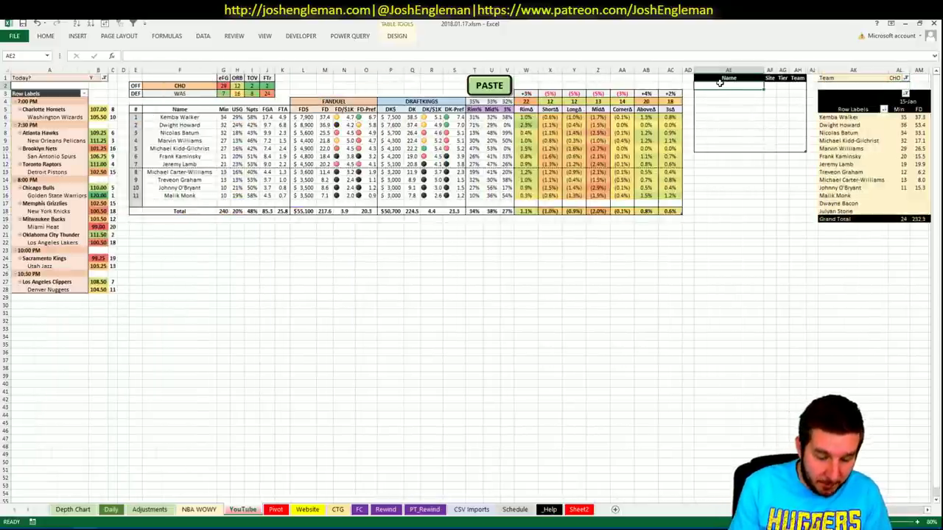
text(Kemba Walker)
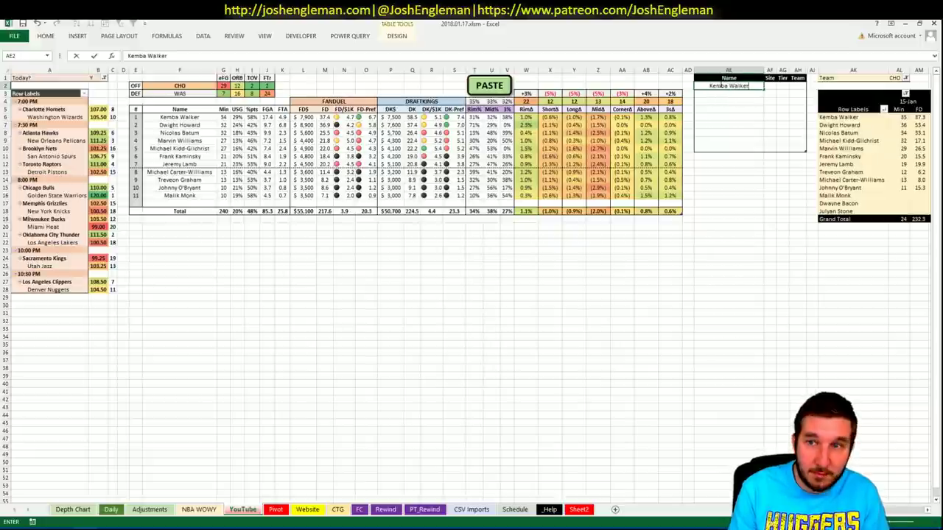
key(Return)
Switch to FantasyCruncher, list only the point guards and review Kemba Walker's game log filtered to opponent WAS.
key(alt+Tab)
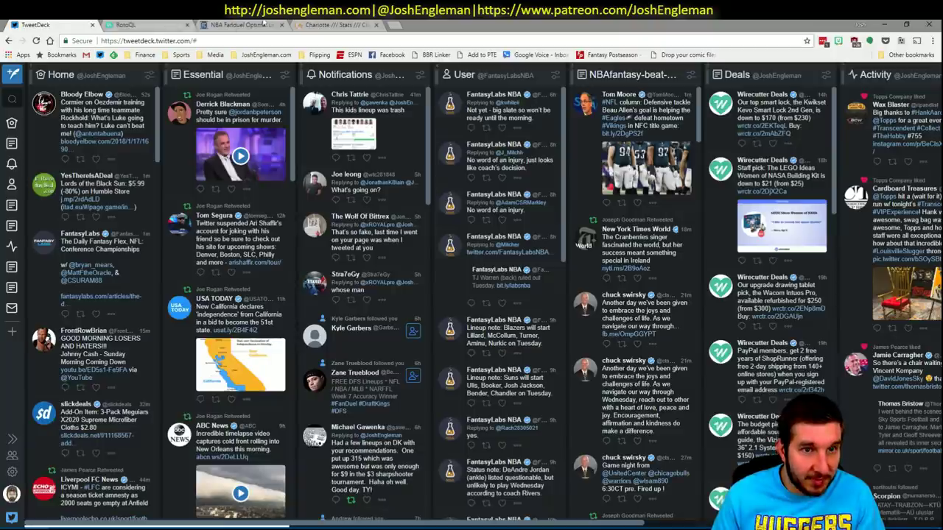
click(263, 25)
click(162, 115)
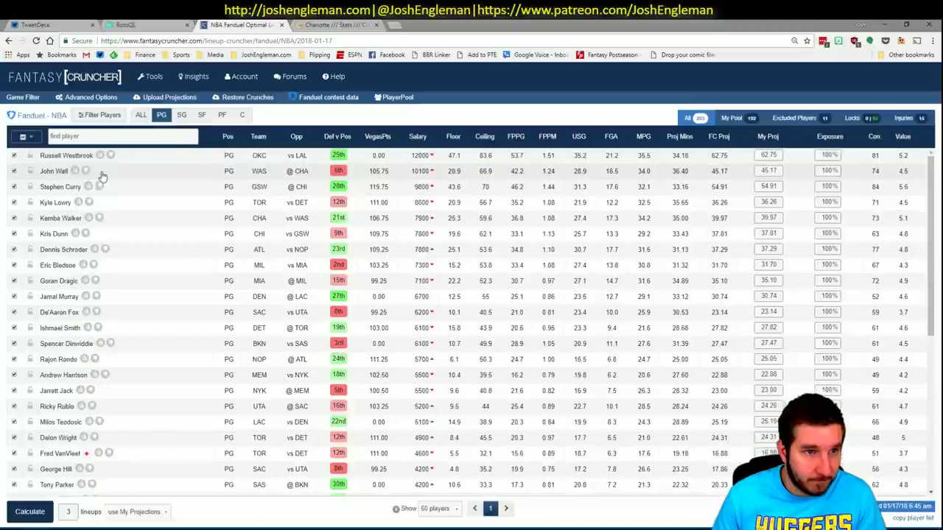
click(61, 218)
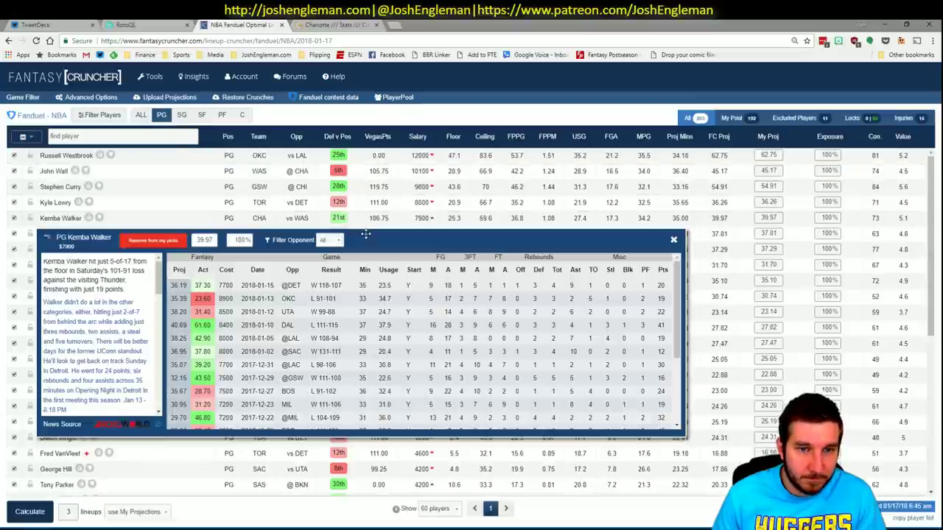
click(325, 240)
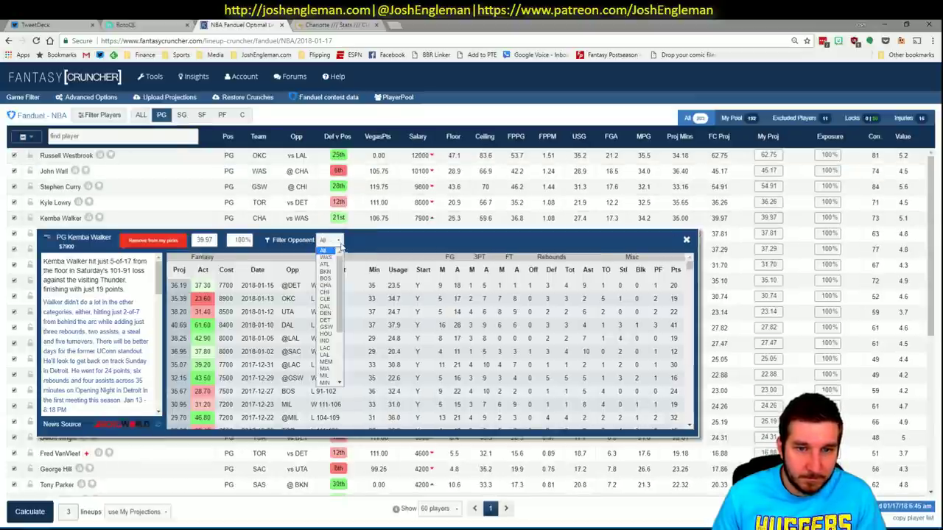
click(326, 257)
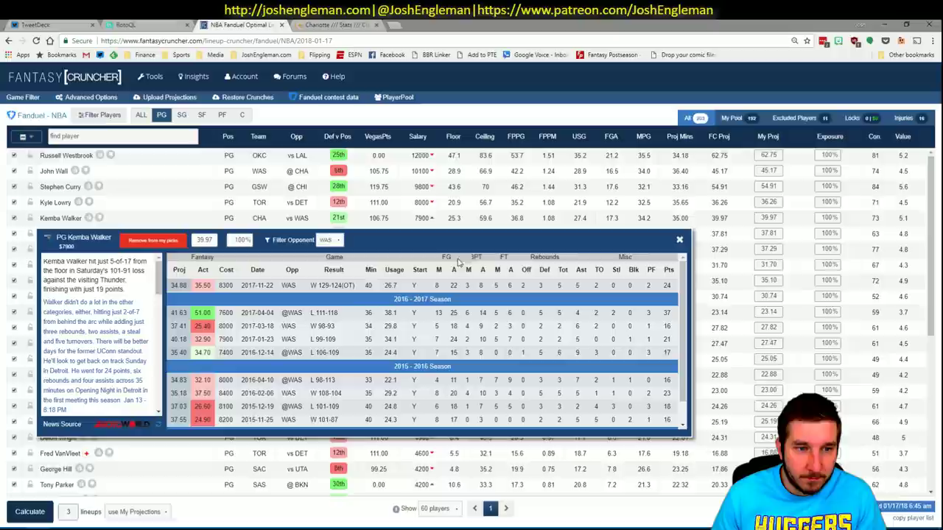
click(679, 240)
key(alt+Tab)
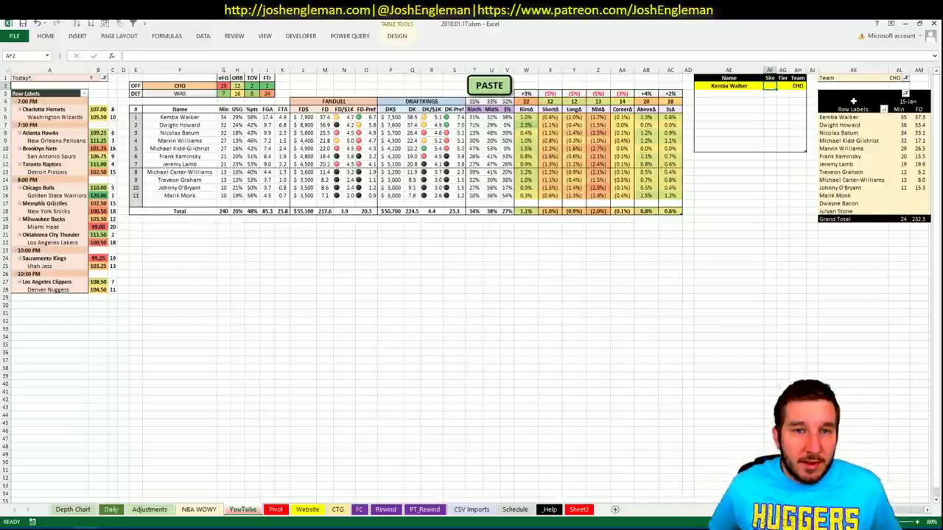
Review Kemba Walker's game log against all opponents in FantasyCruncher and return to the Excel workbook.
key(alt+Tab)
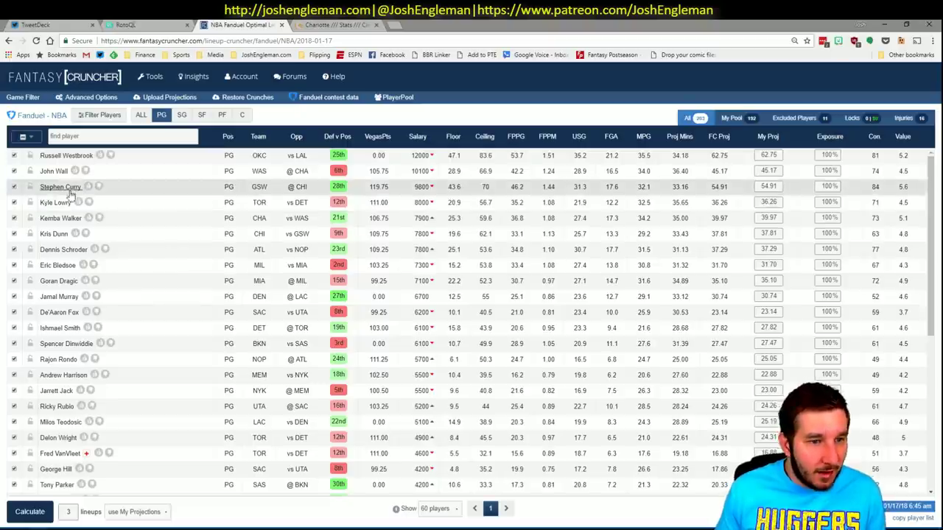
click(70, 218)
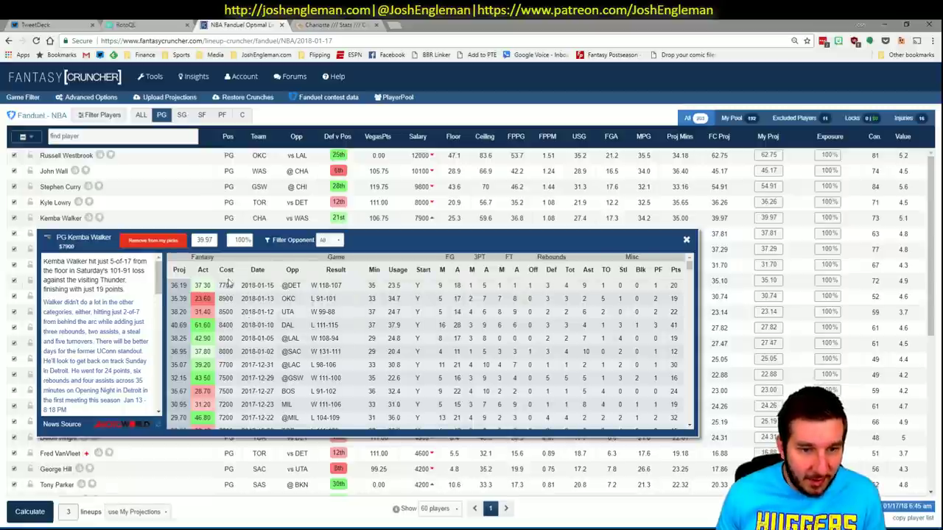
click(686, 240)
key(alt+Tab)
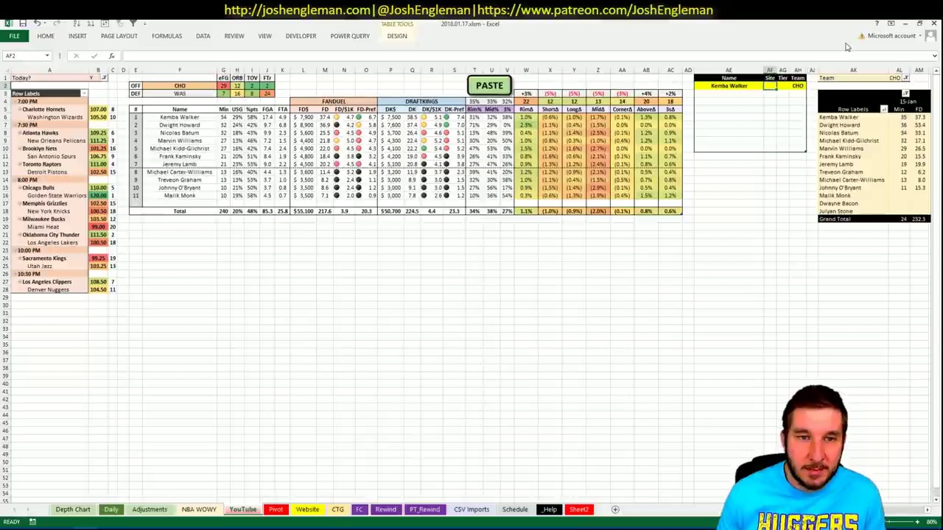
Set Kemba Walker's tier to 3 in the picks table, leaving the site blank.
key(Tab)
text(3)
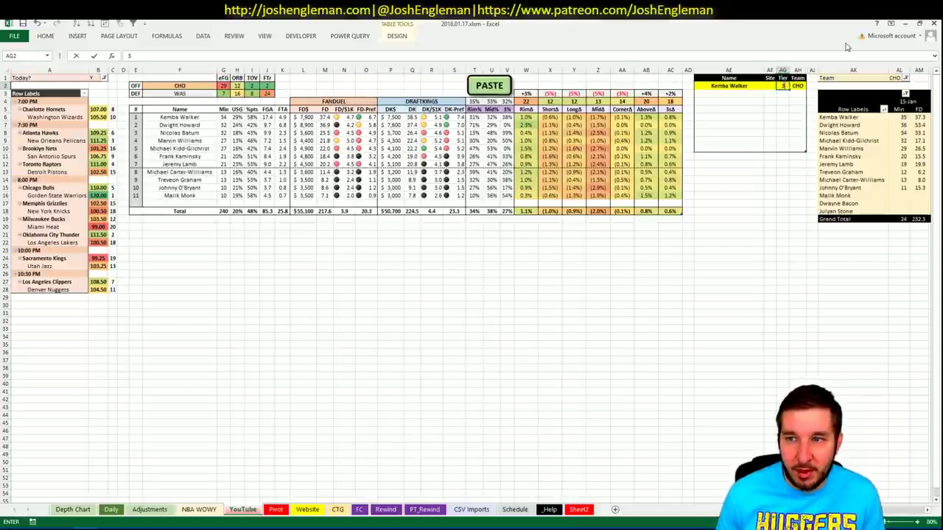
key(Return)
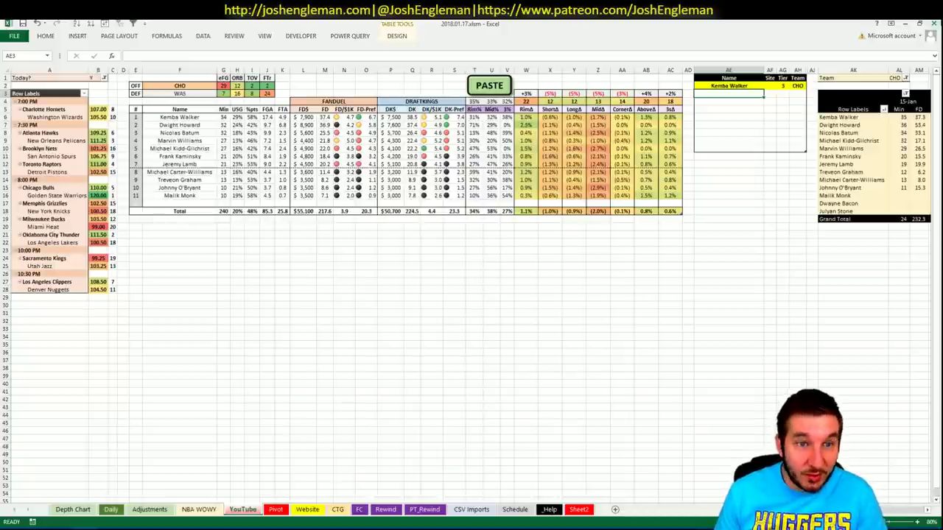
Add Dwight Howard below Kemba Walker in the picks table and check his recent games in the pivot table.
text(Dwight Howard)
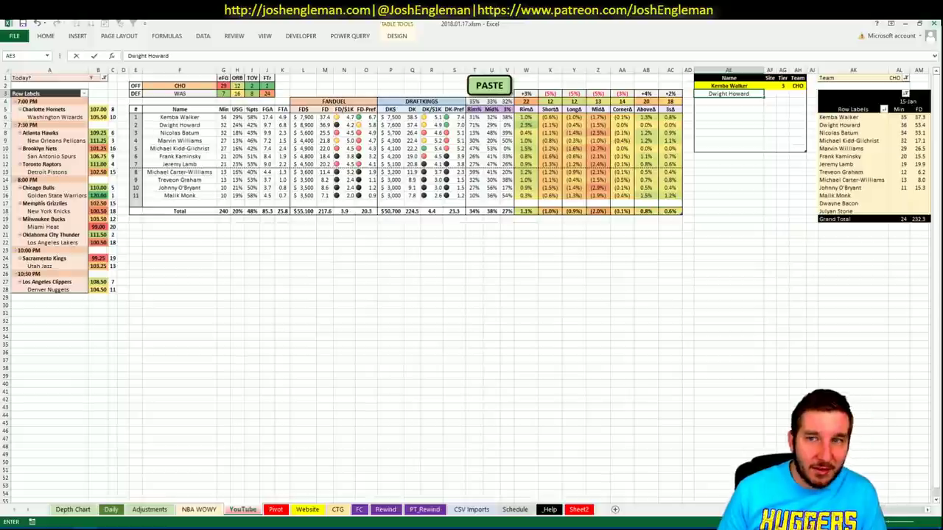
key(Tab)
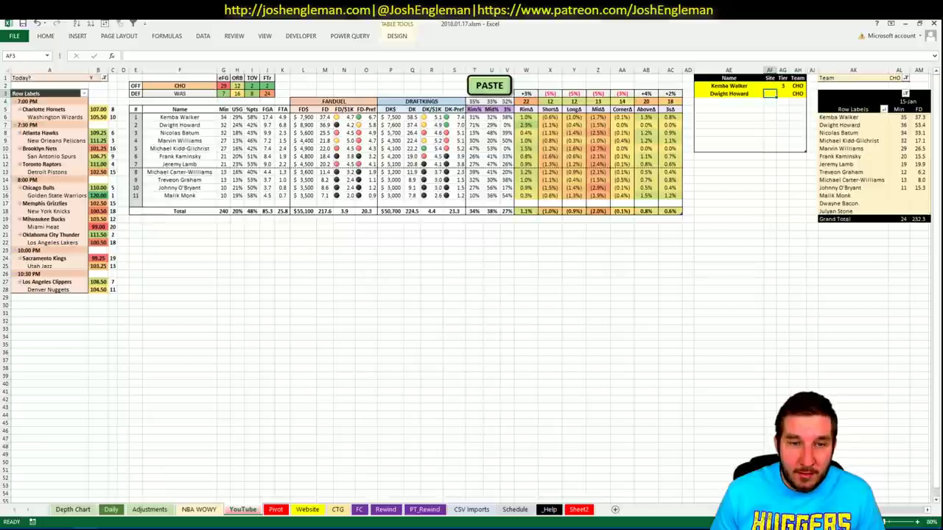
scroll(471, 288, right, 8)
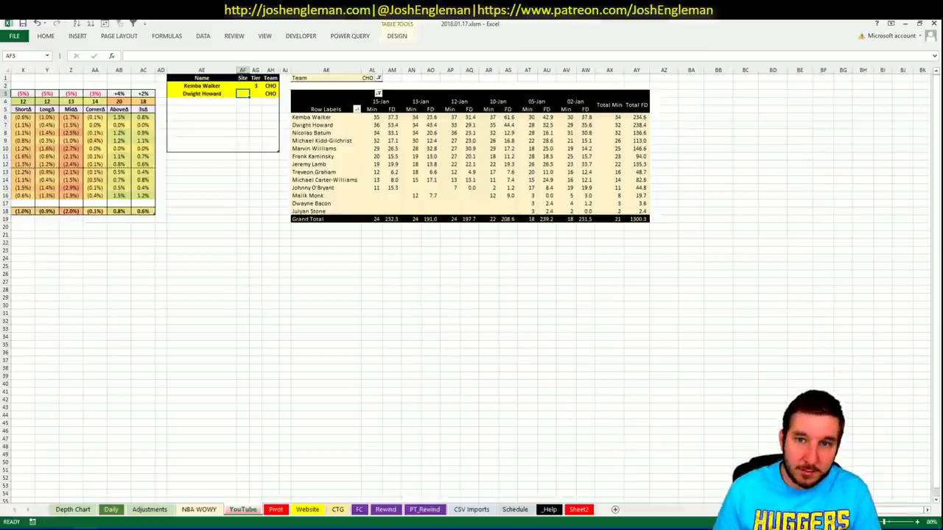
scroll(472, 258, left, 8)
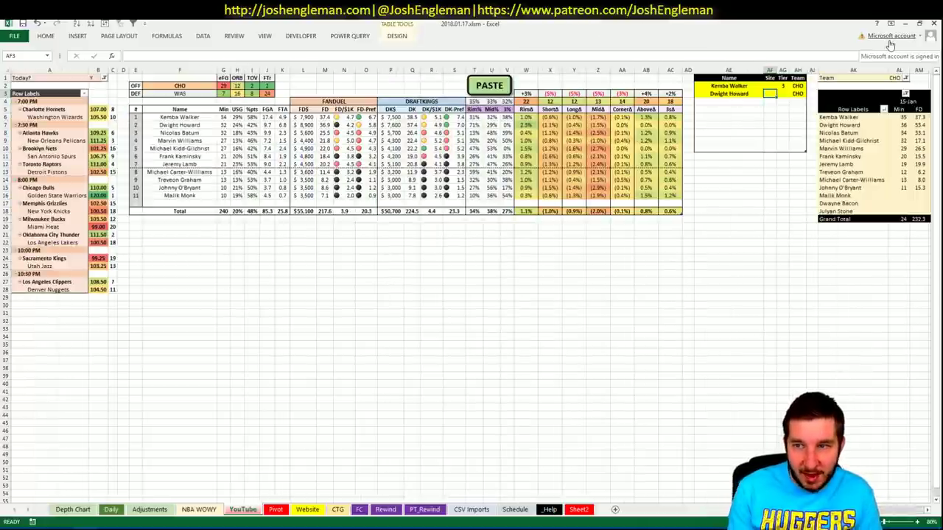
Set Dwight Howard's site to DK and his tier to 3 in the picks table.
text(3)
key(Tab)
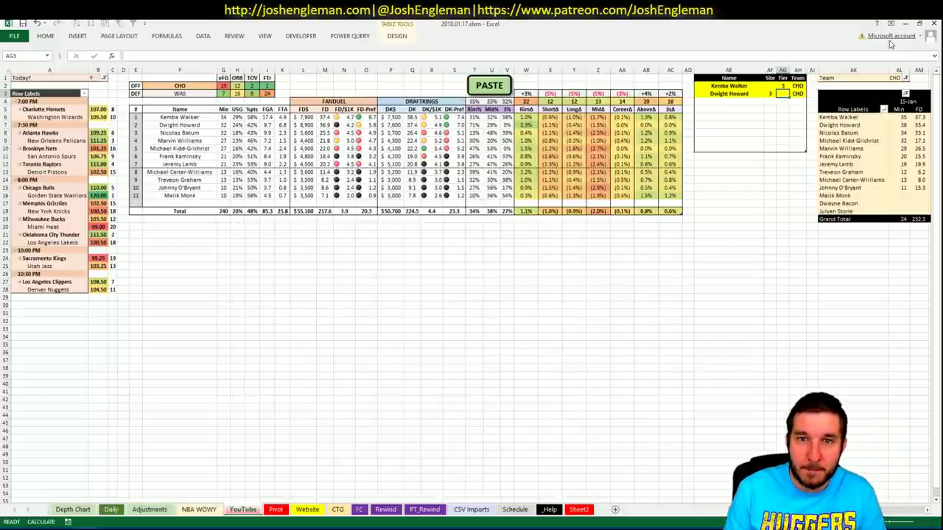
text(DK)
key(Return)
key(Up)
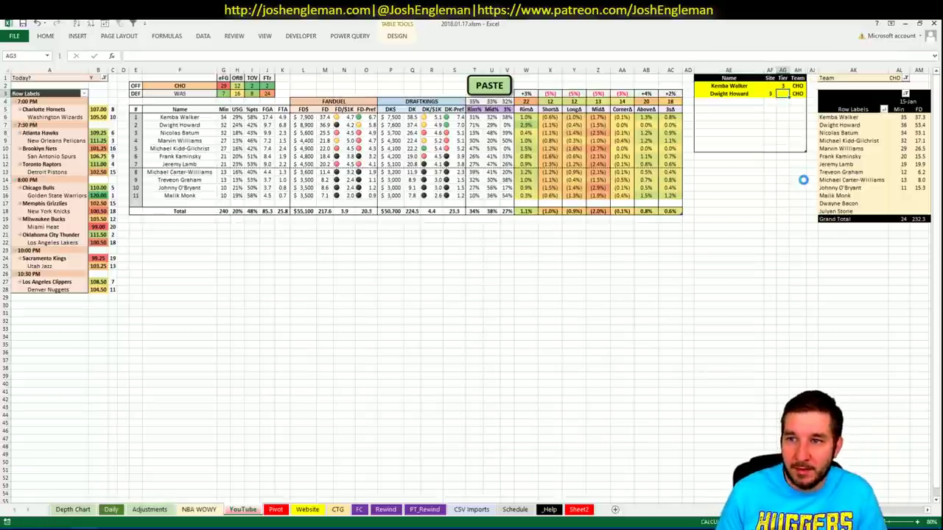
key(Right)
text(D)
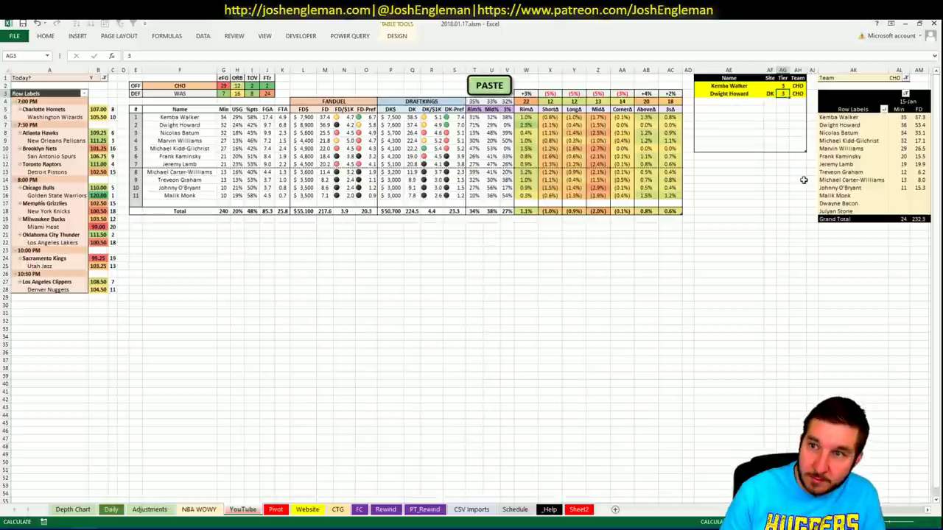
key(Down)
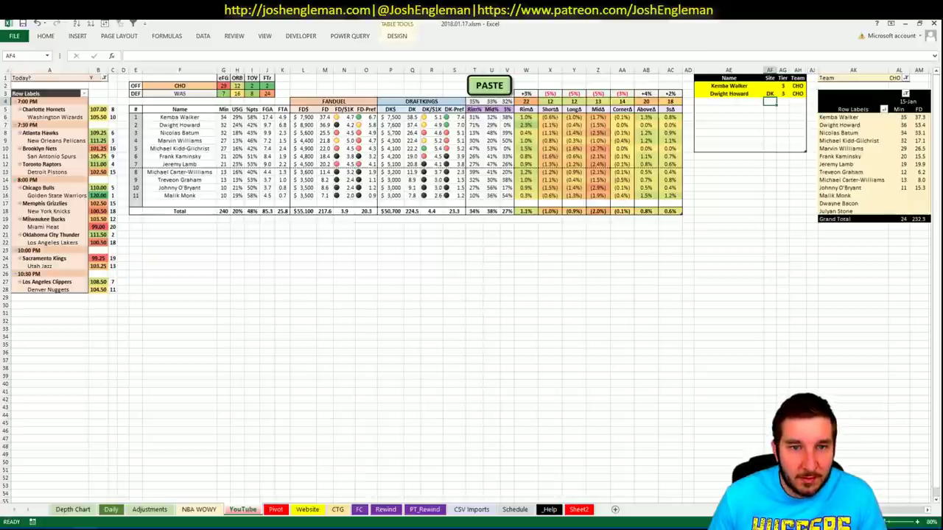
Compare the CHO players' recent minutes and FD figures in the pivot table with their projections.
scroll(471, 280, right, 5)
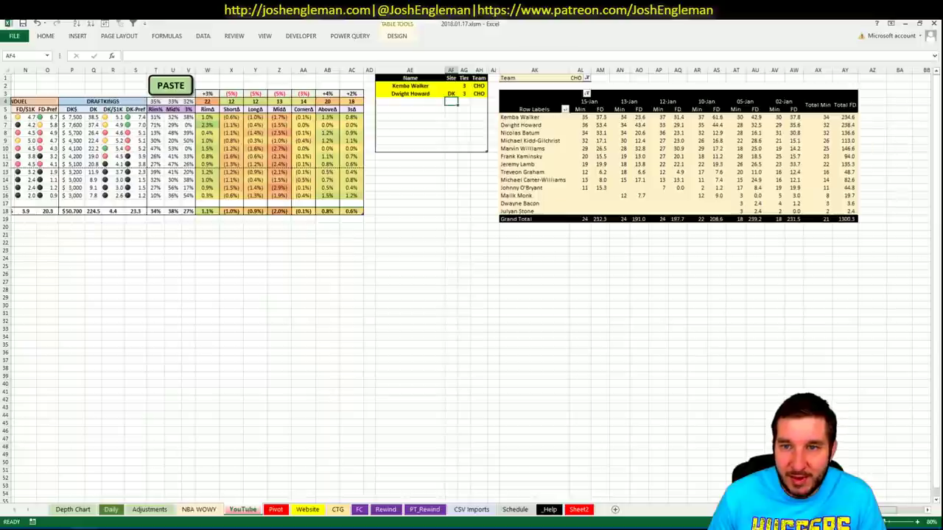
scroll(471, 280, left, 5)
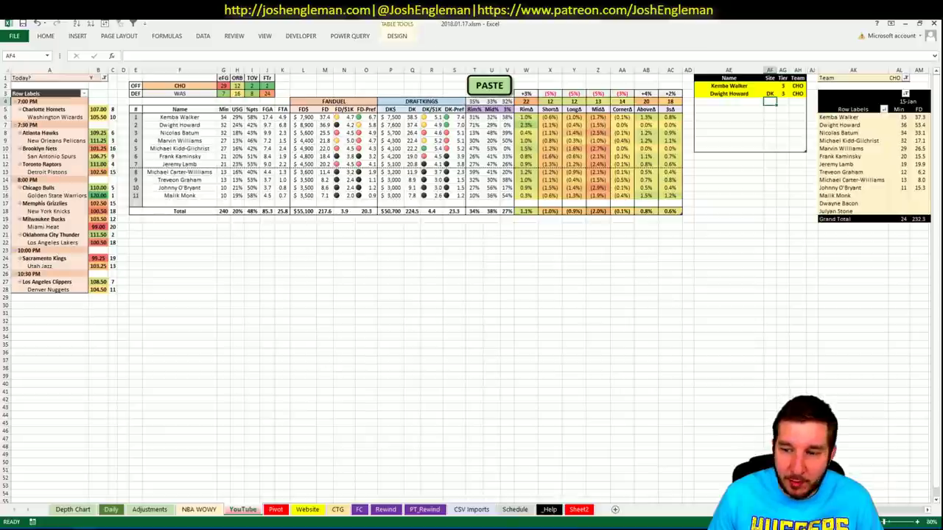
scroll(471, 295, right, 8)
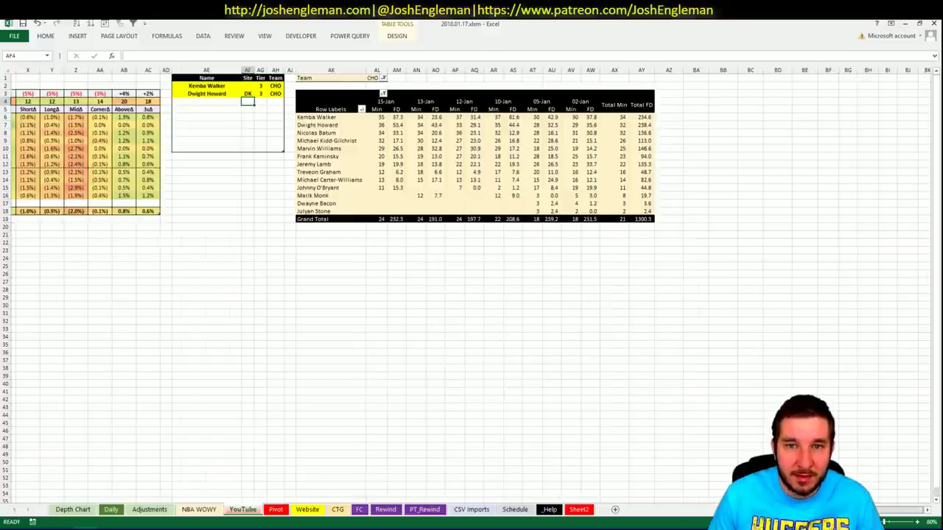
scroll(471, 295, left, 8)
scroll(472, 294, right, 8)
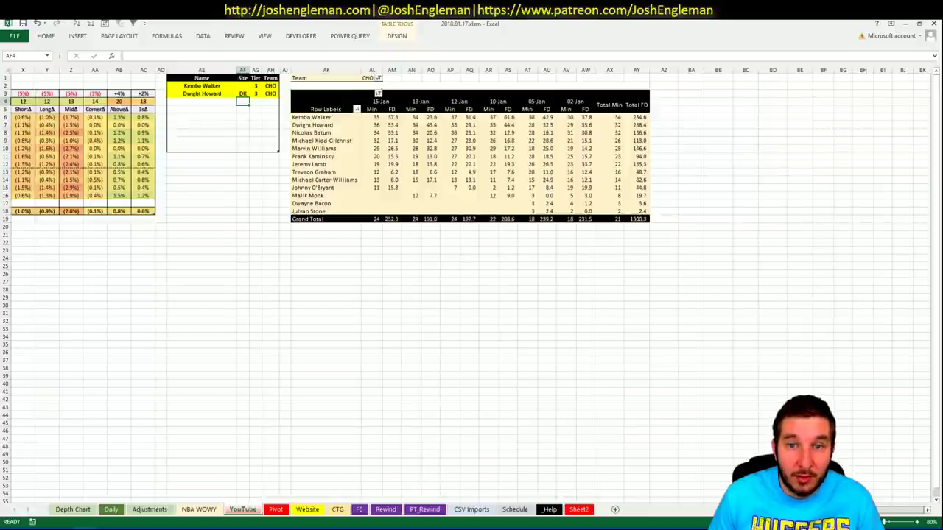
scroll(472, 295, left, 6)
scroll(652, 98, right, 1)
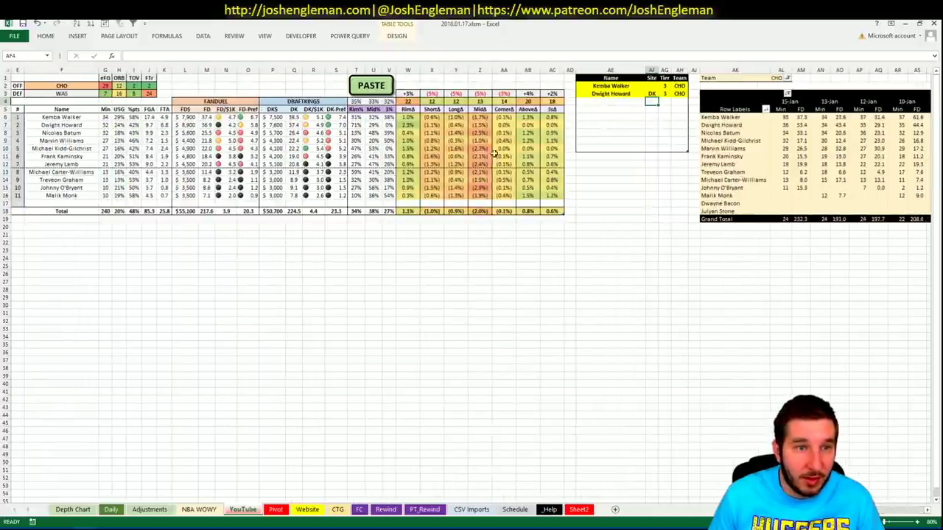
Add Marvin Williams to the picks table with tier 3 and no site.
text(Mar)
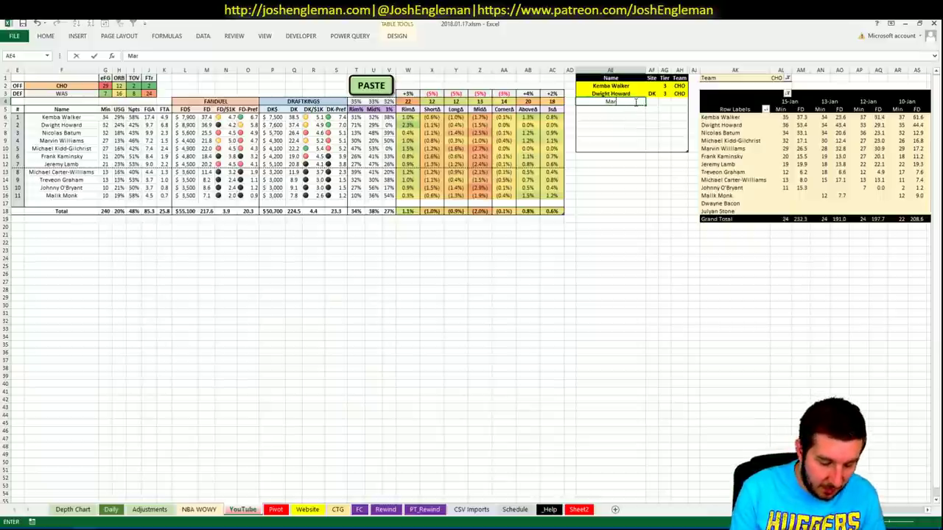
text(vin Williams)
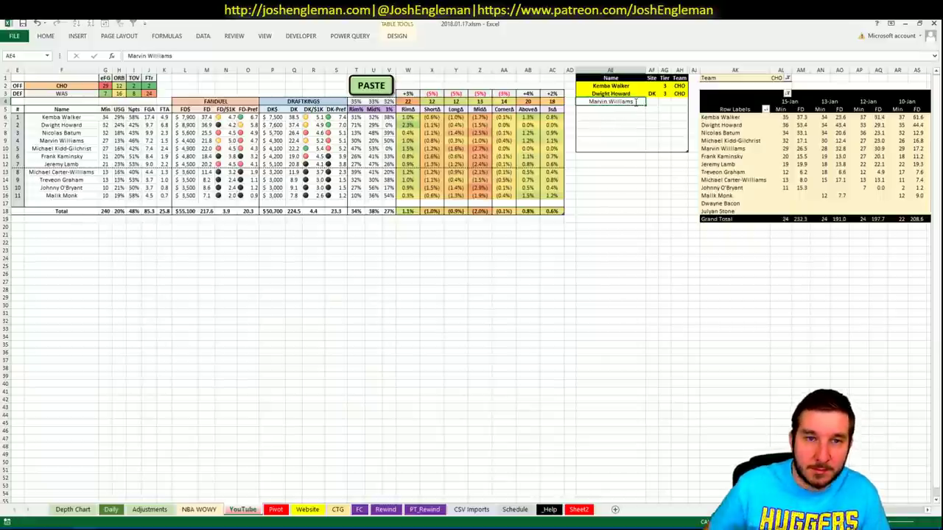
key(Tab)
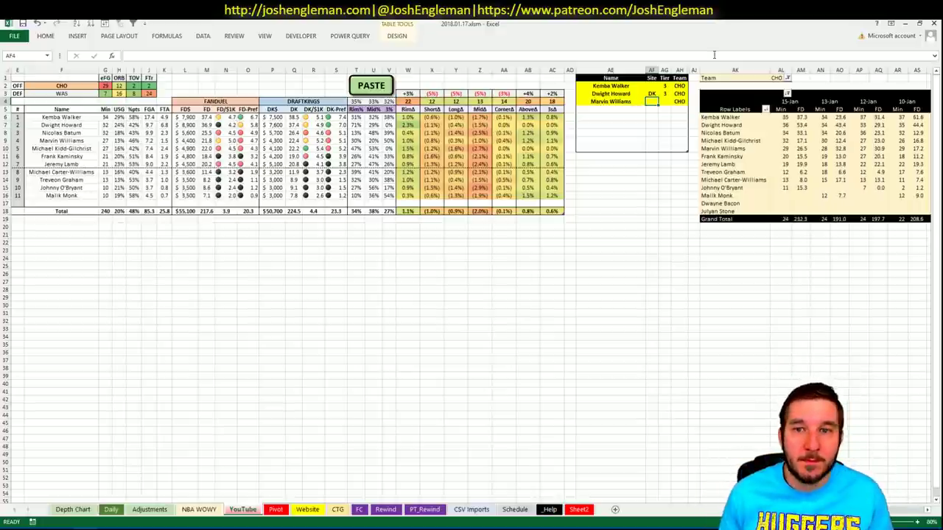
key(Tab)
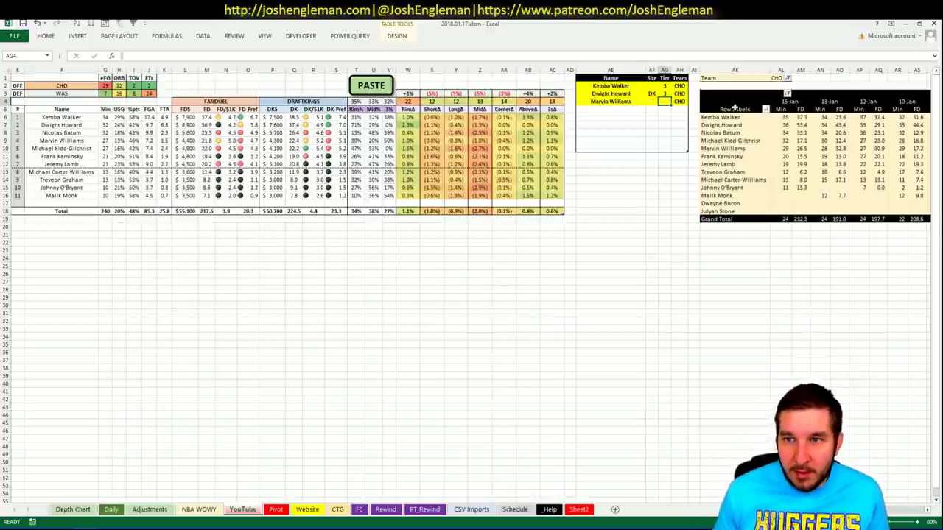
text(3)
key(Tab)
scroll(471, 221, left, 3)
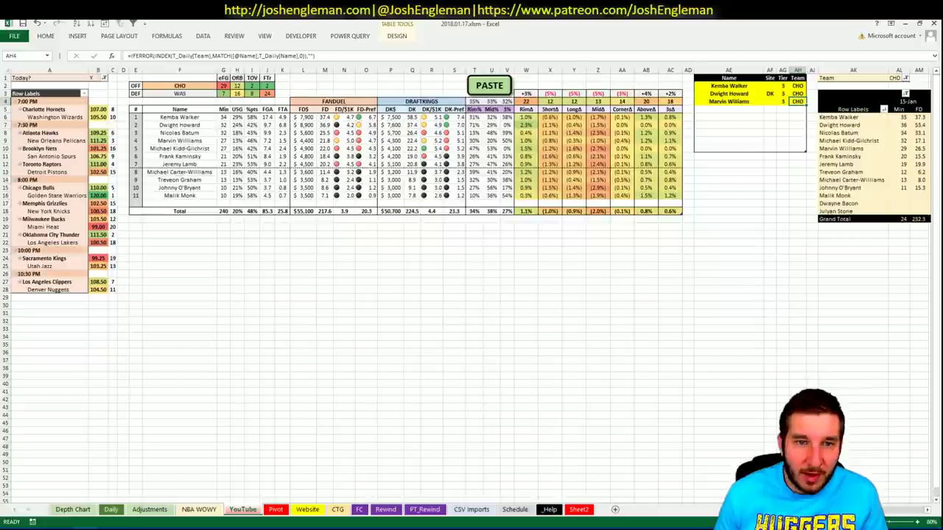
Check the CHO players' recent games in the pivot table and add Michael Kidd-Gilchrist below Marvin Williams in the picks table.
scroll(471, 287, right, 8)
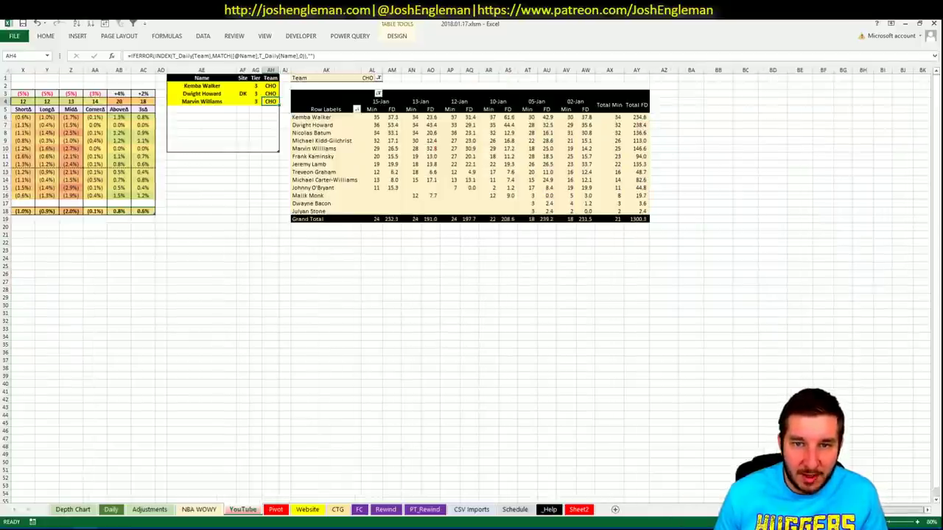
scroll(471, 288, left, 8)
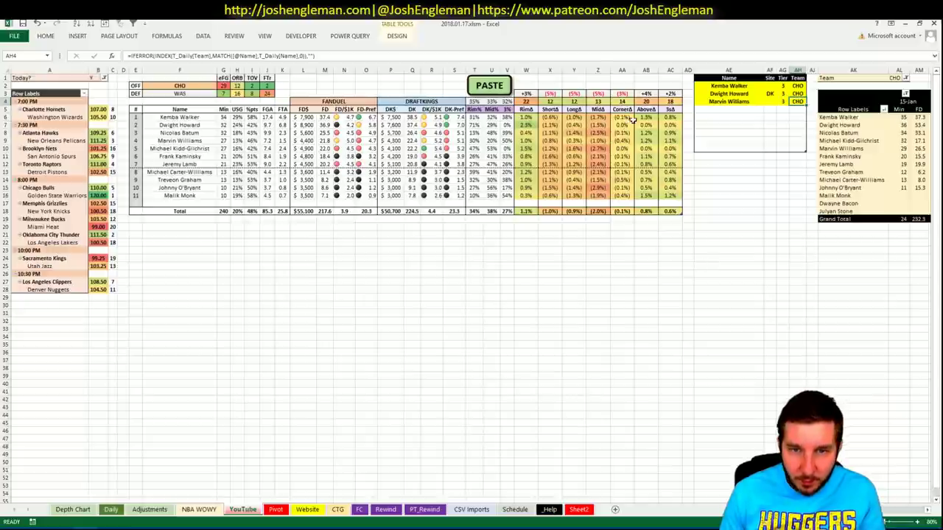
click(731, 110)
text(Michael Kidd)
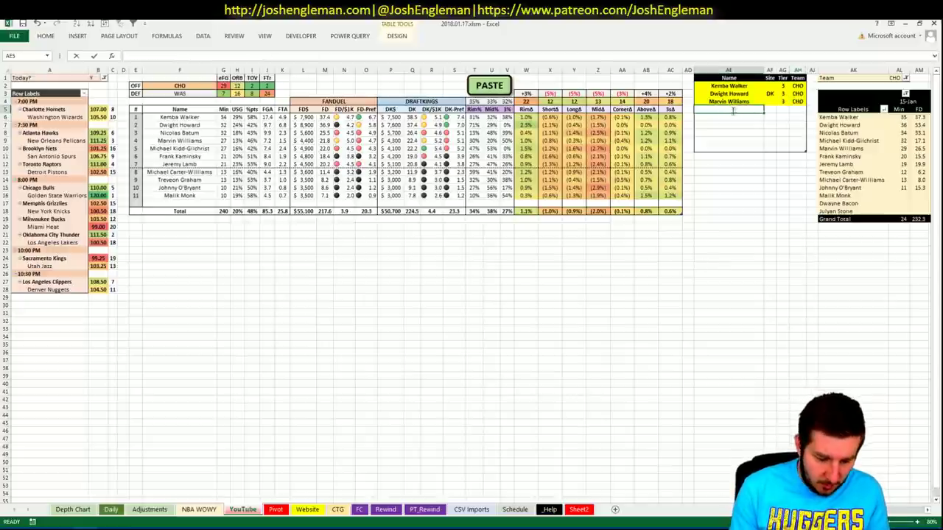
text(-Gilchs)
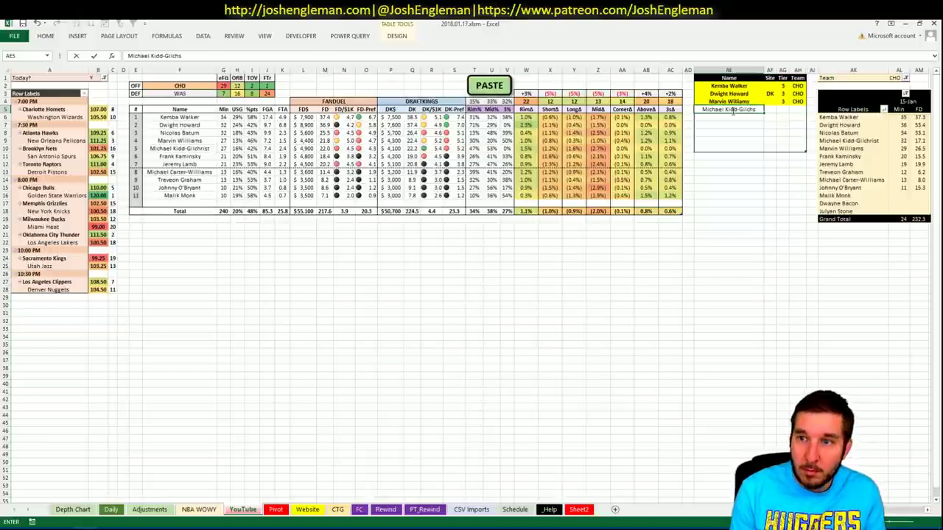
key(BackSpace)
text(rist)
key(Return)
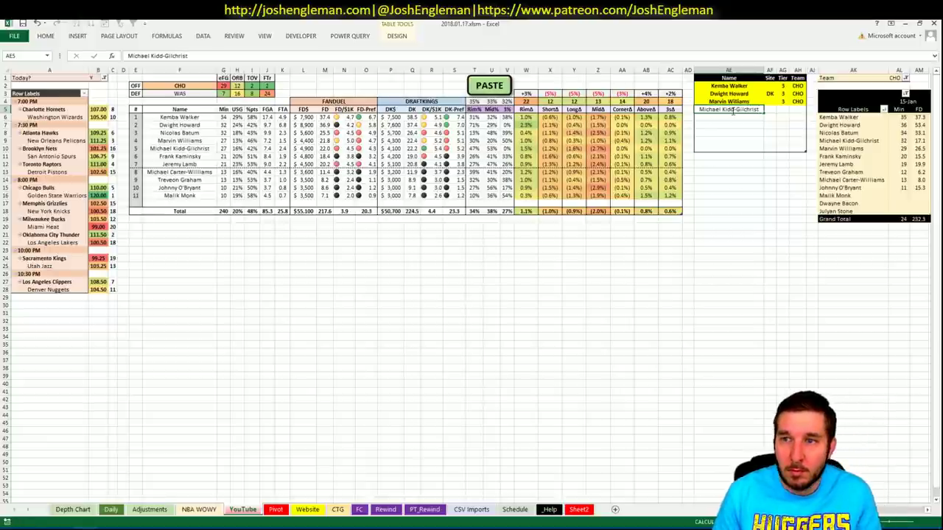
Set Michael Kidd-Gilchrist's site to DK and his tier to 3 in the picks table.
key(Tab)
text(DK)
key(Tab)
text(3)
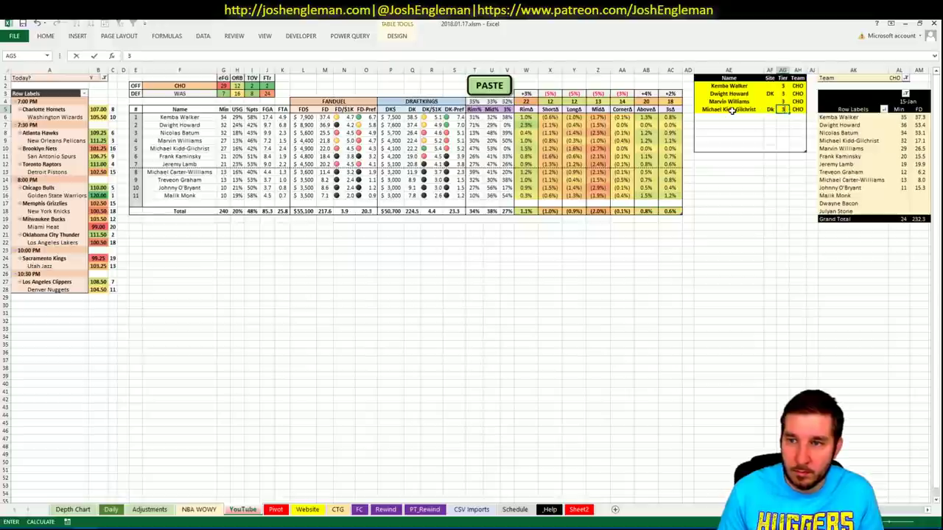
key(shift+Tab)
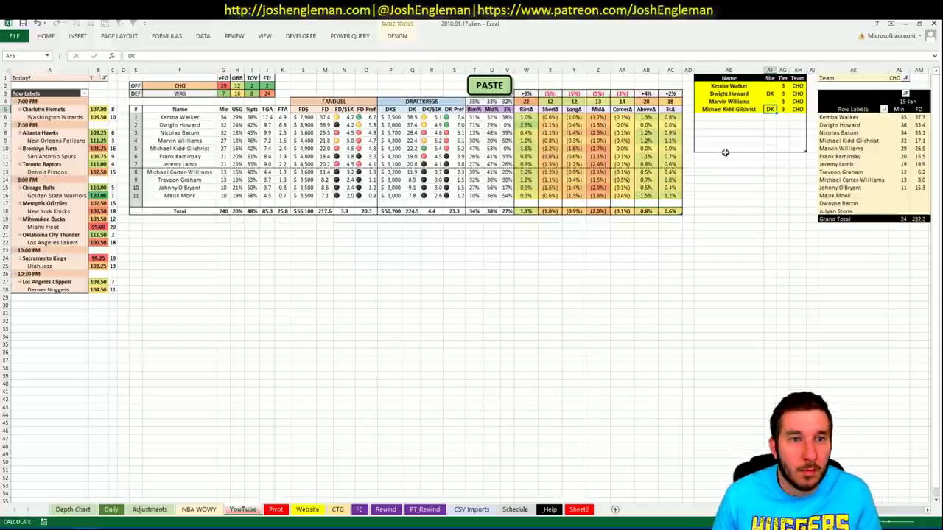
Set the offensive team above the projections table to WAS.
click(197, 86)
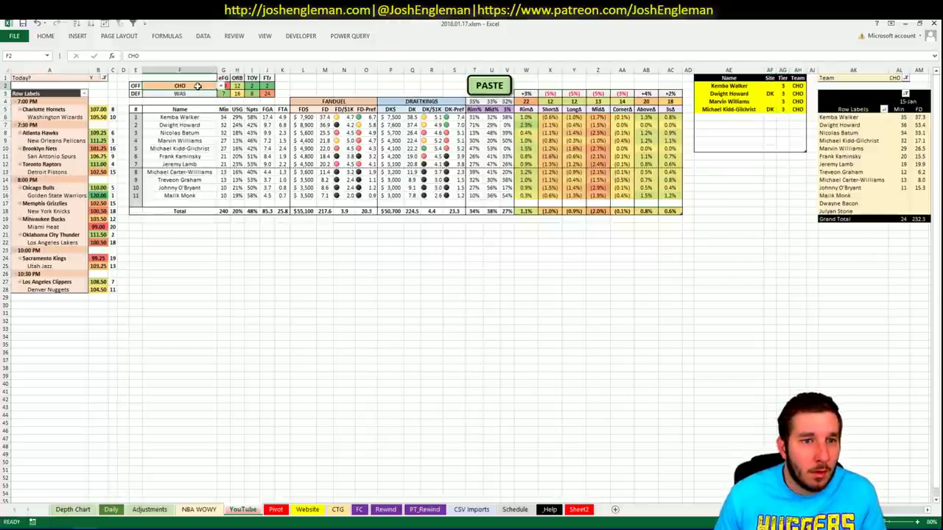
text(WAS)
key(Return)
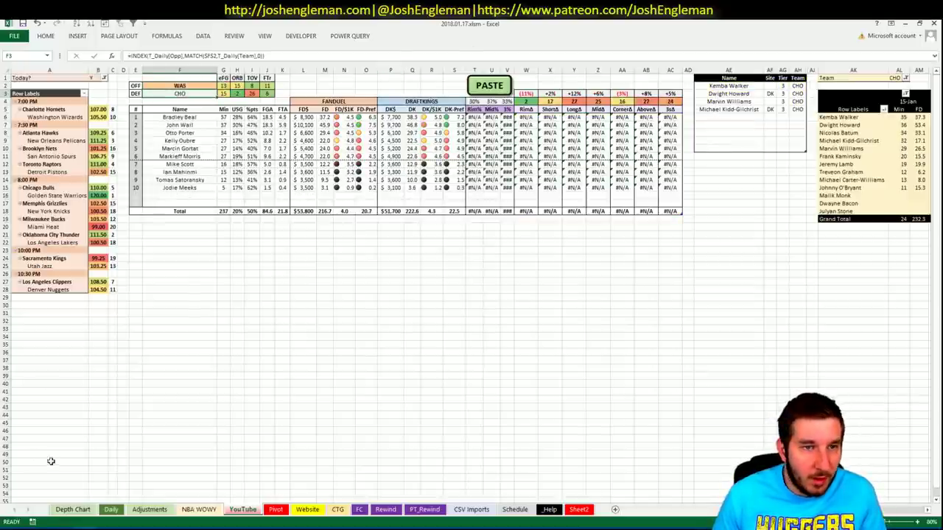
Switch to Chrome and open the Washington Wizards team stats on Cleaning the Glass by searching for "wizards".
click(54, 527)
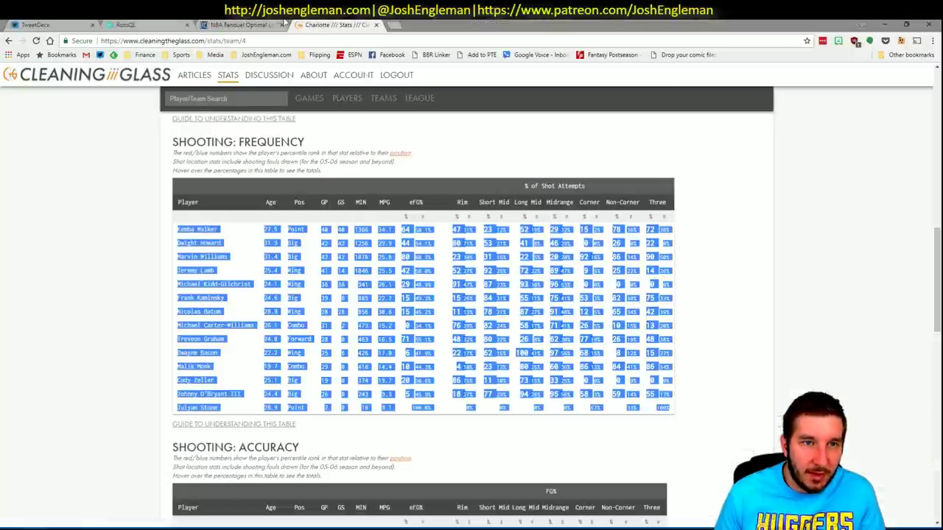
click(319, 26)
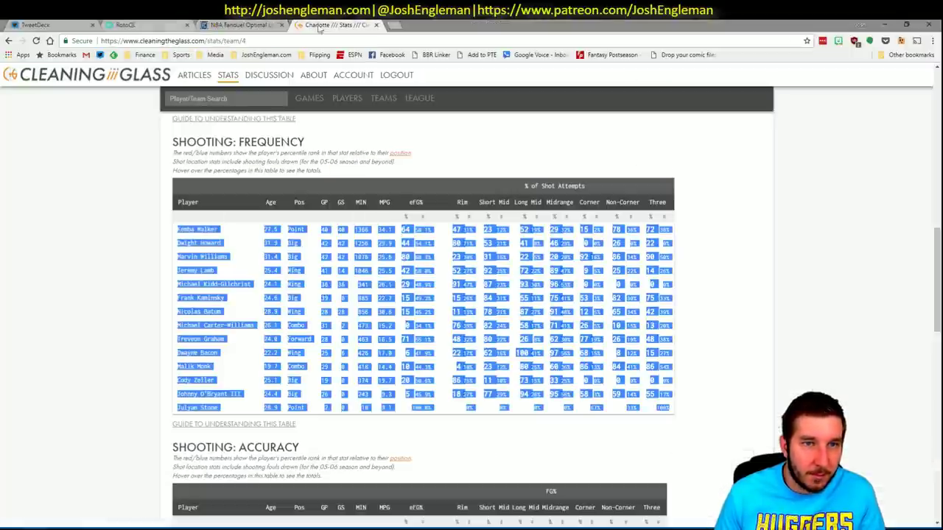
click(260, 98)
text(wizards)
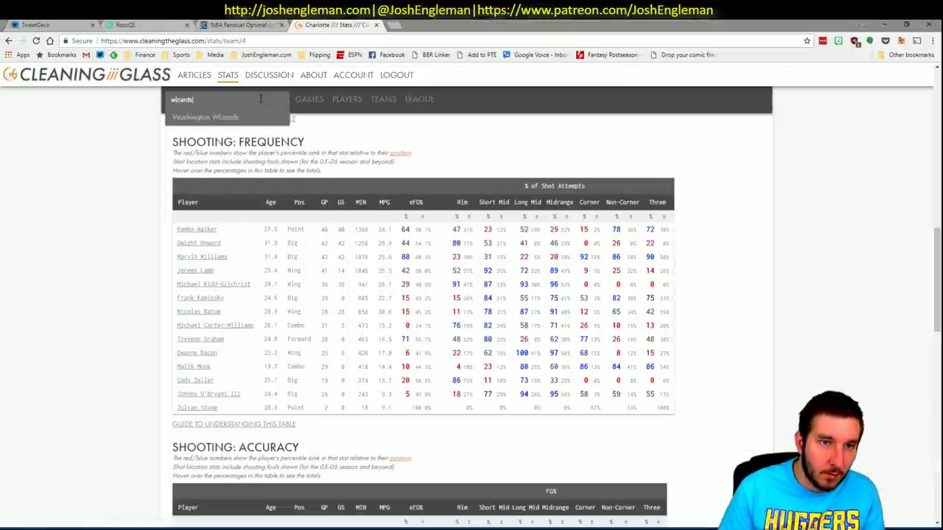
key(Return)
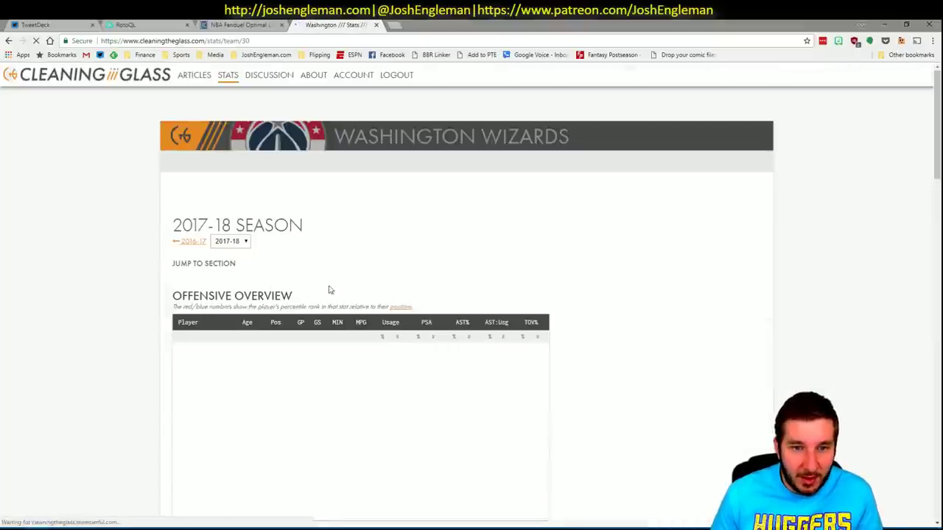
Copy all player rows of the Wizards' Shooting: Frequency table and paste them into the Excel workbook with its paste macro.
scroll(295, 273, down, 10)
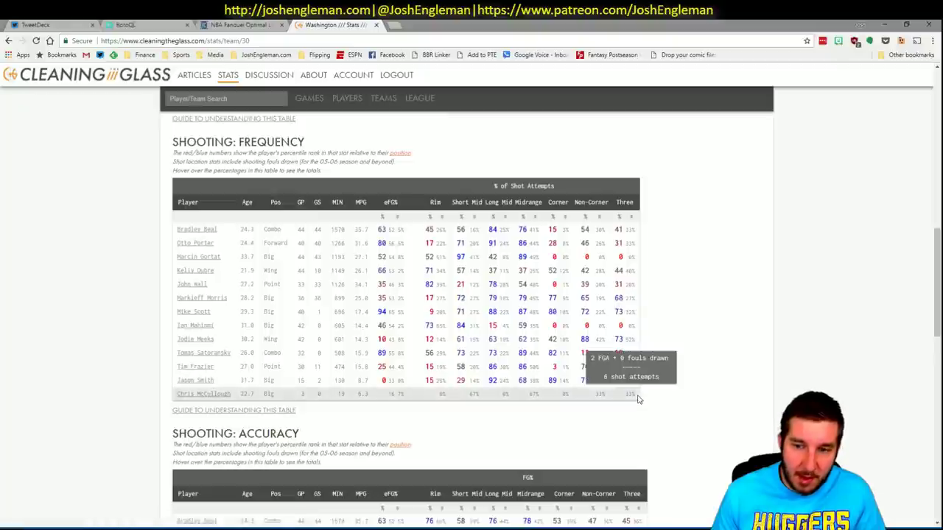
drag(638, 398, 179, 236)
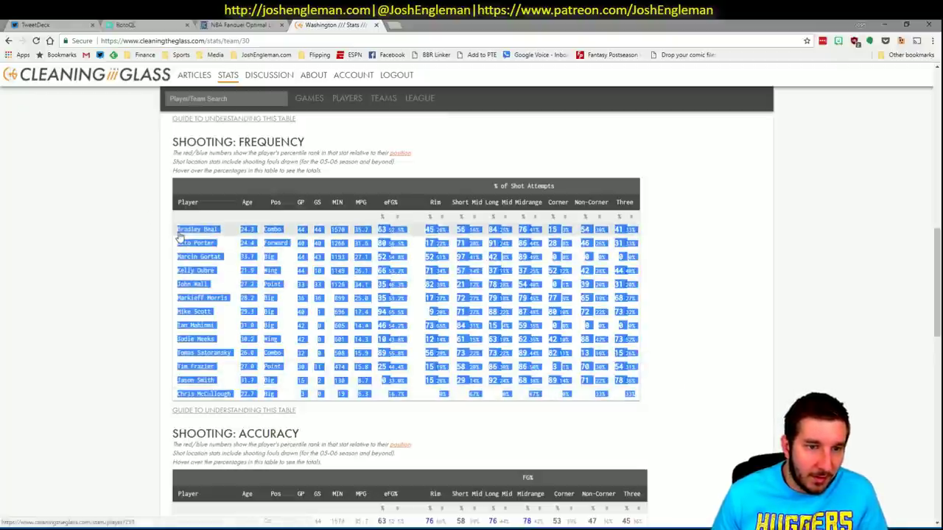
key(alt+Tab)
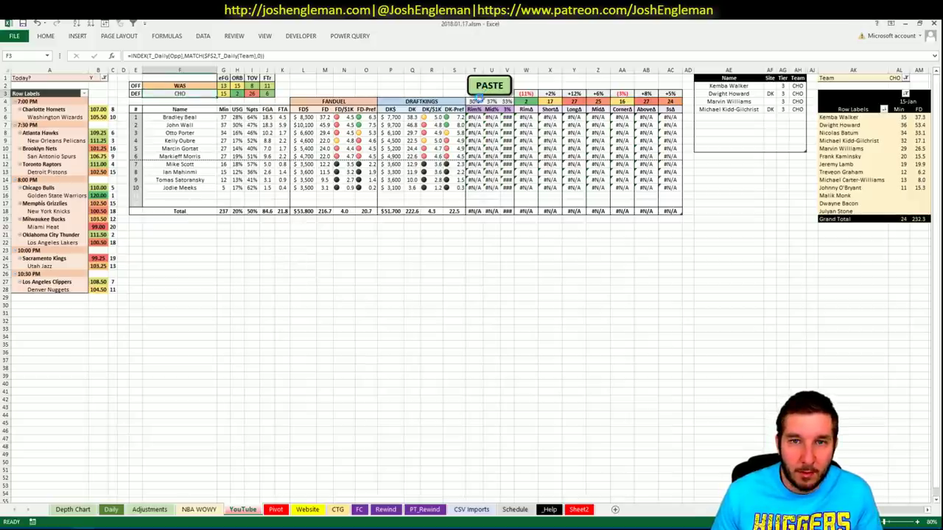
click(475, 94)
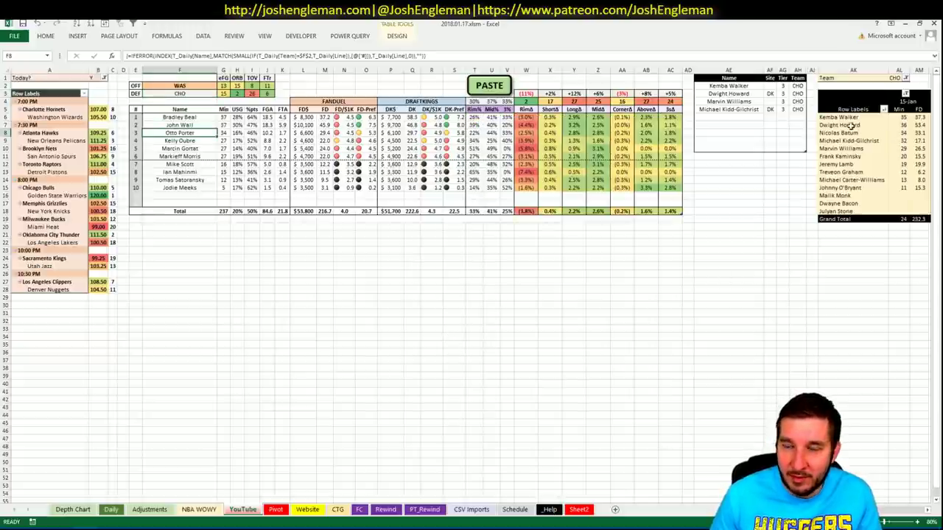
Set the Team filter of the recent-games pivot table to WAS.
click(723, 116)
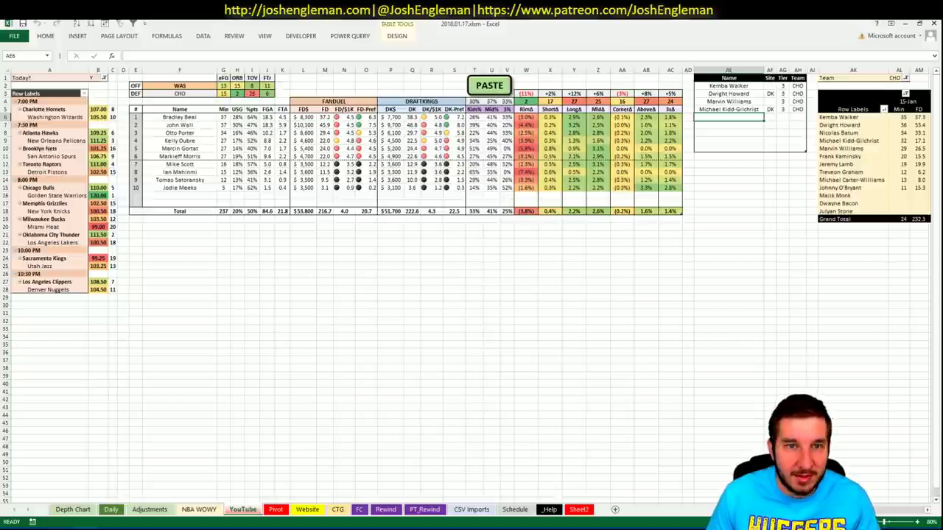
scroll(471, 279, right, 8)
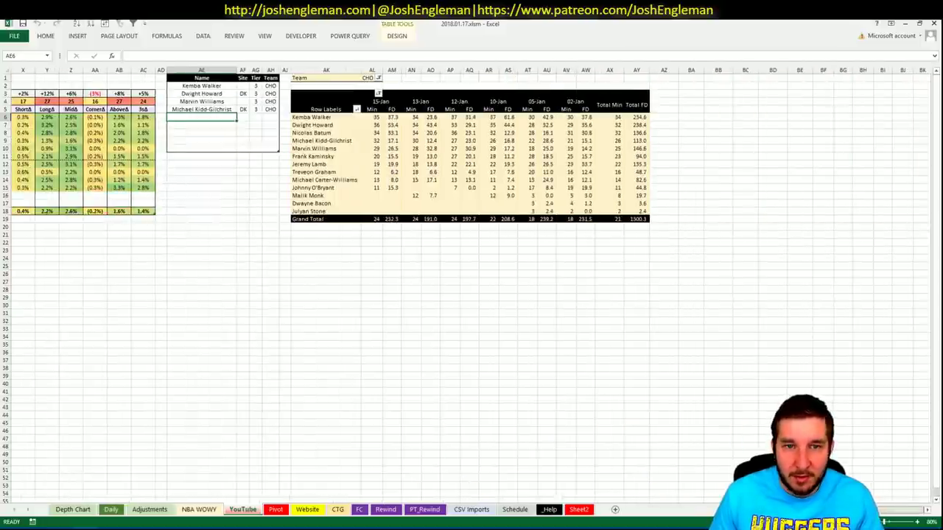
click(368, 77)
text(WA)
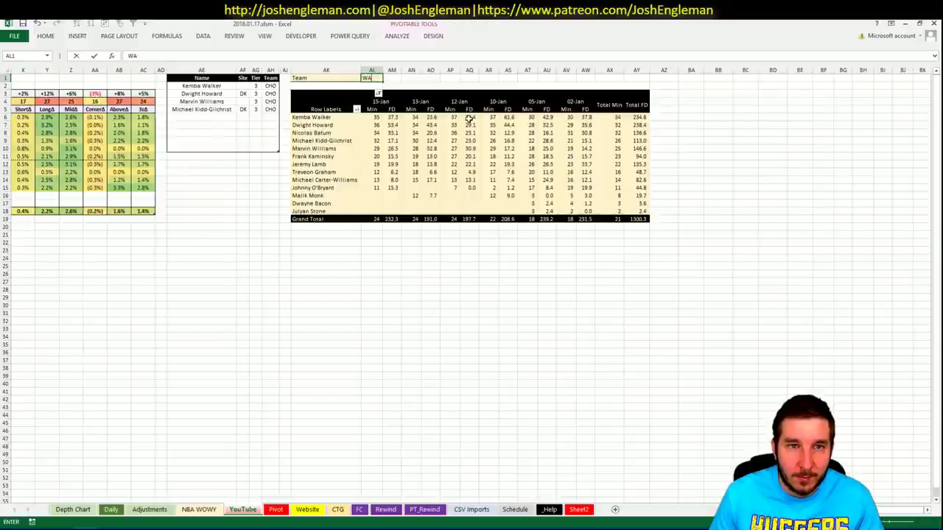
text(S)
key(Return)
Switch to FantasyCruncher in Chrome and review Bradley Beal's game log filtered to opponent CHA.
key(alt+Tab)
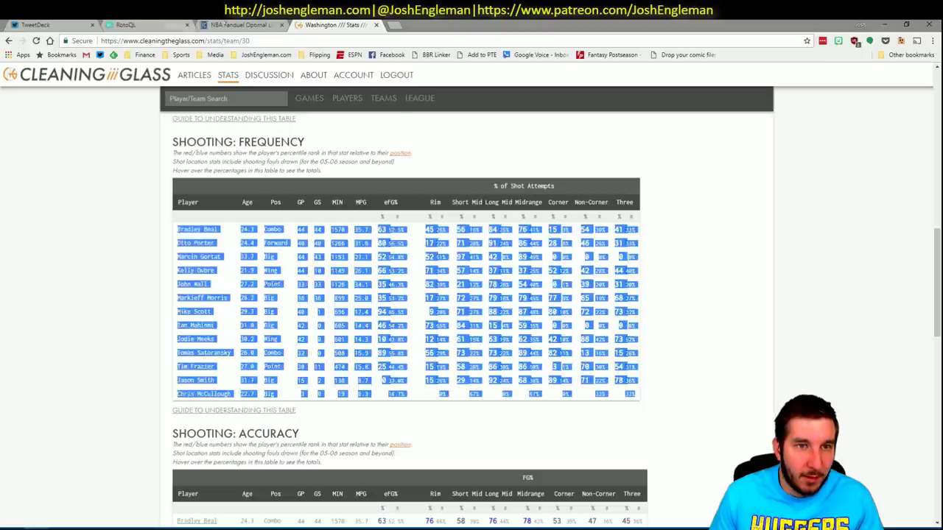
click(234, 24)
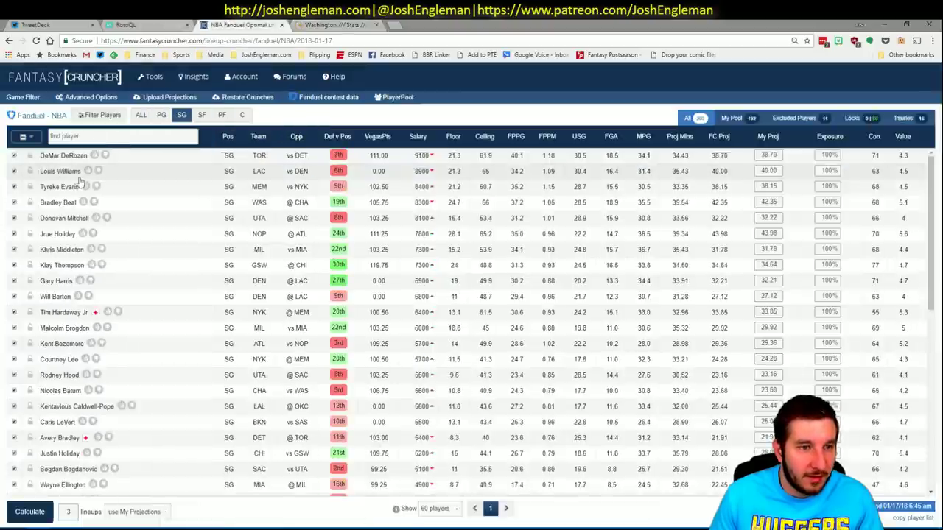
click(60, 204)
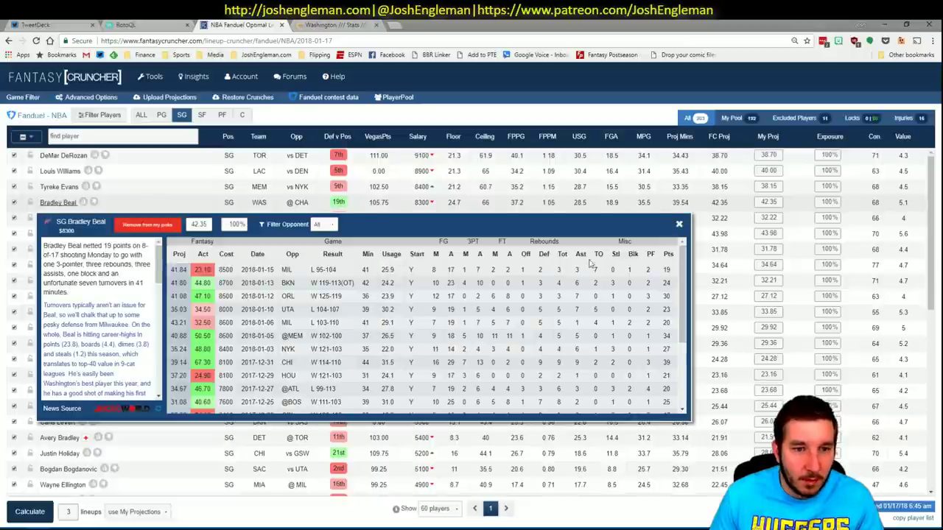
click(324, 224)
click(324, 251)
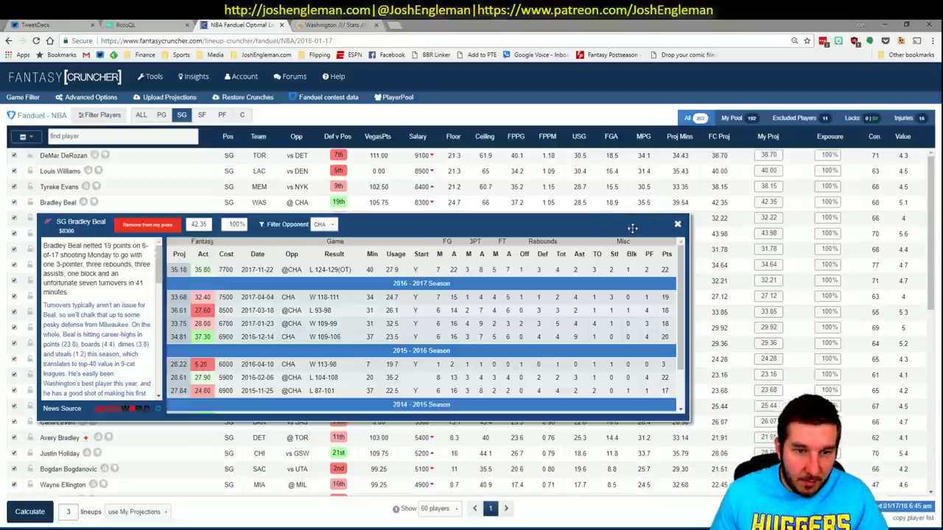
click(678, 224)
List the PG players and review John Wall's game log filtered to opponent CHA.
click(163, 116)
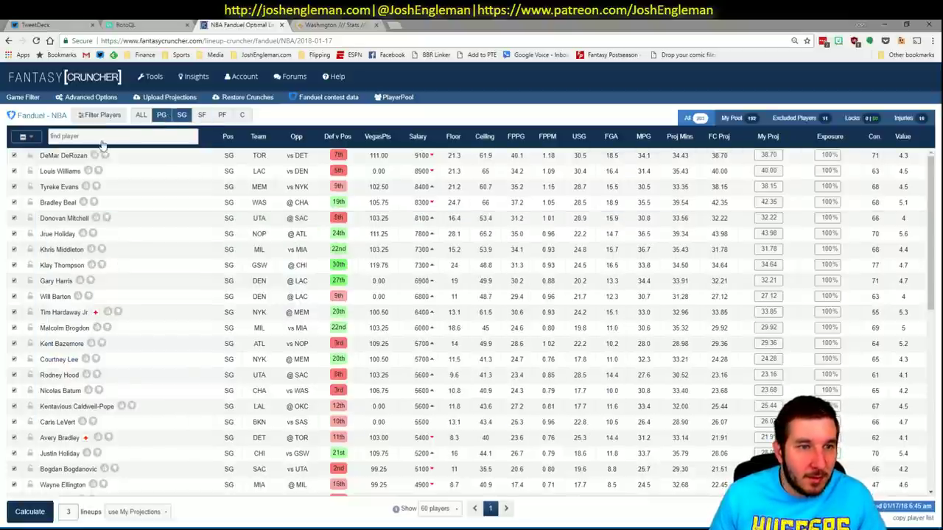
click(53, 172)
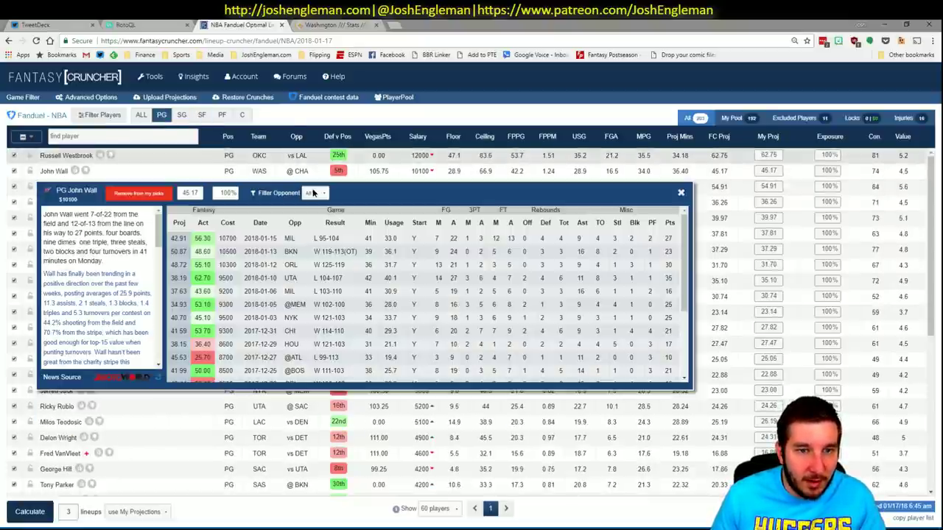
click(317, 194)
click(312, 210)
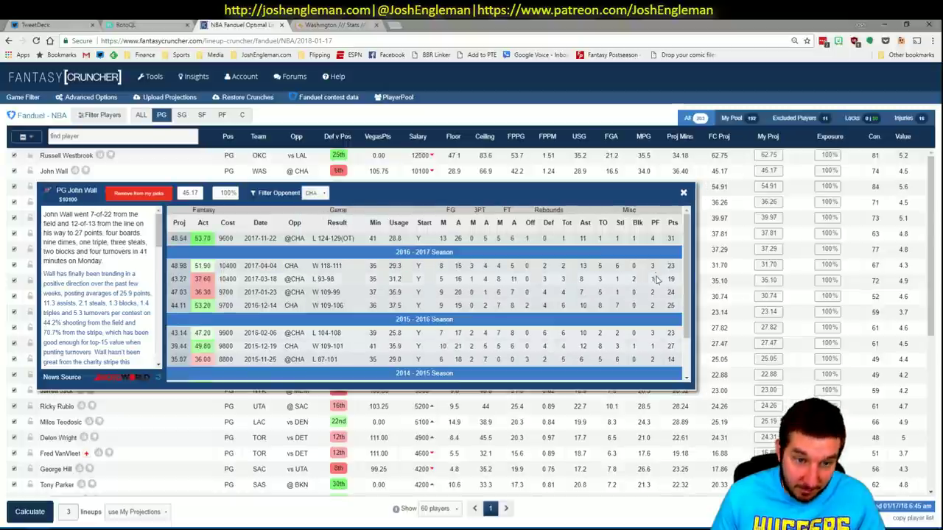
click(683, 196)
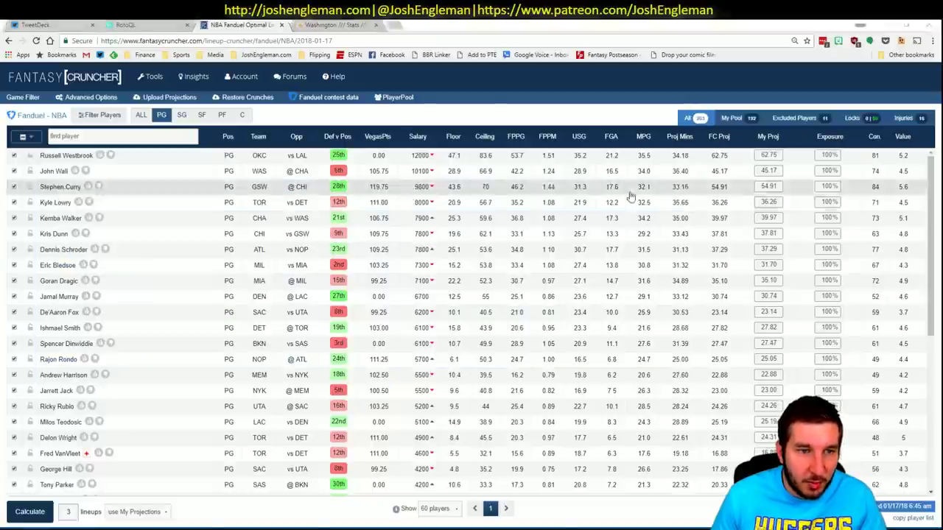
Return to the Excel workbook and compare the WAS players' recent games in the pivot table with their projections.
key(alt+Tab)
scroll(427, 335, left, 8)
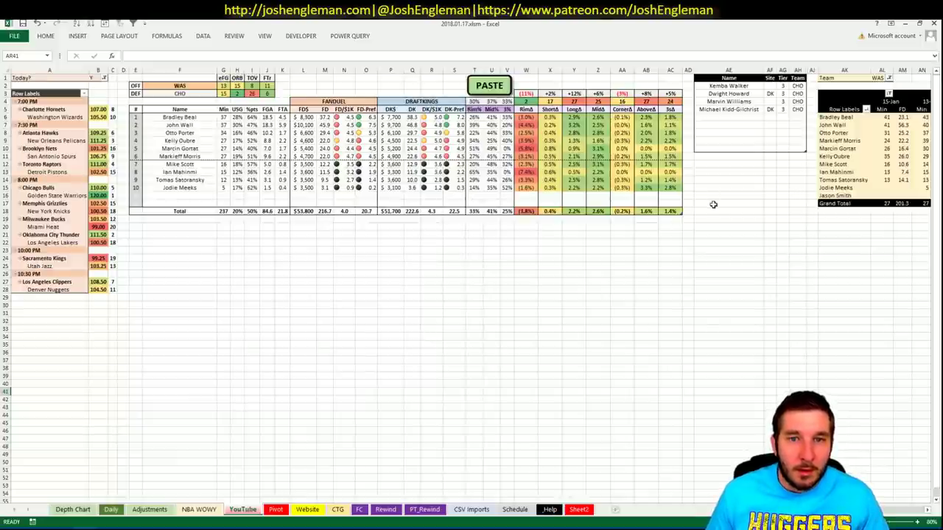
scroll(472, 280, right, 6)
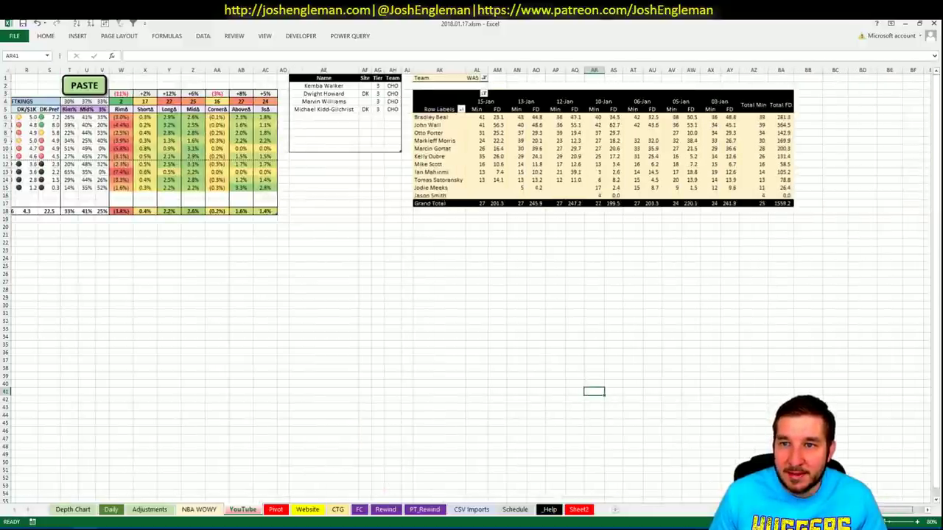
scroll(472, 280, left, 6)
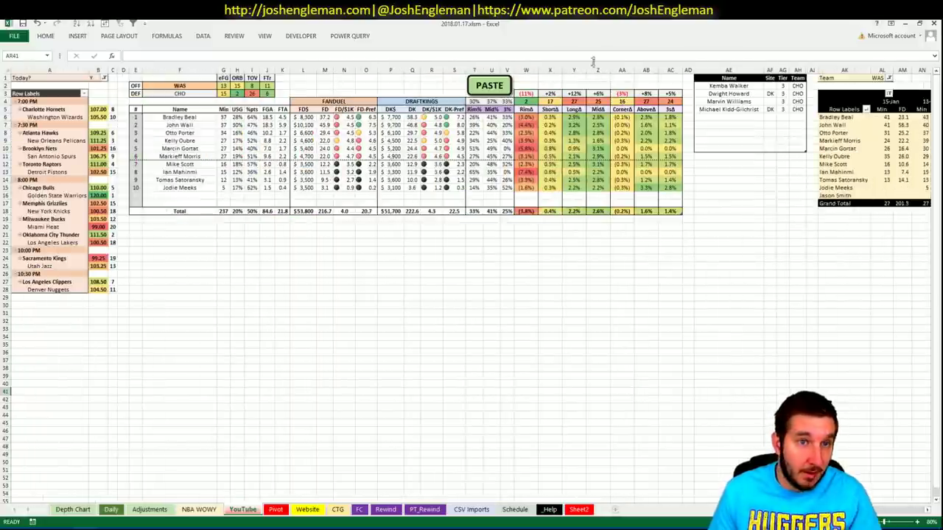
Add Bradley Beal and John Wall below Michael Kidd-Gilchrist in the picks table, leaving Beal's site and tier blank.
click(728, 115)
text(Bradley Beal)
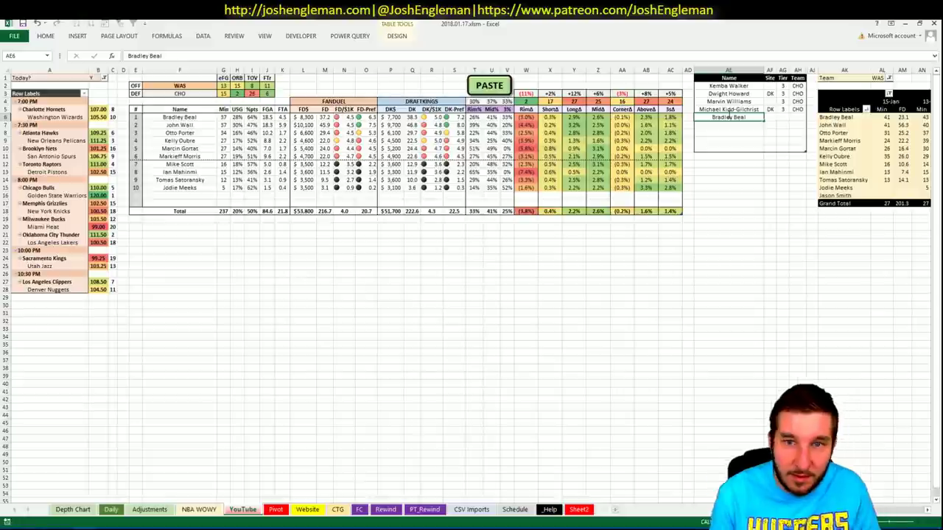
key(Tab)
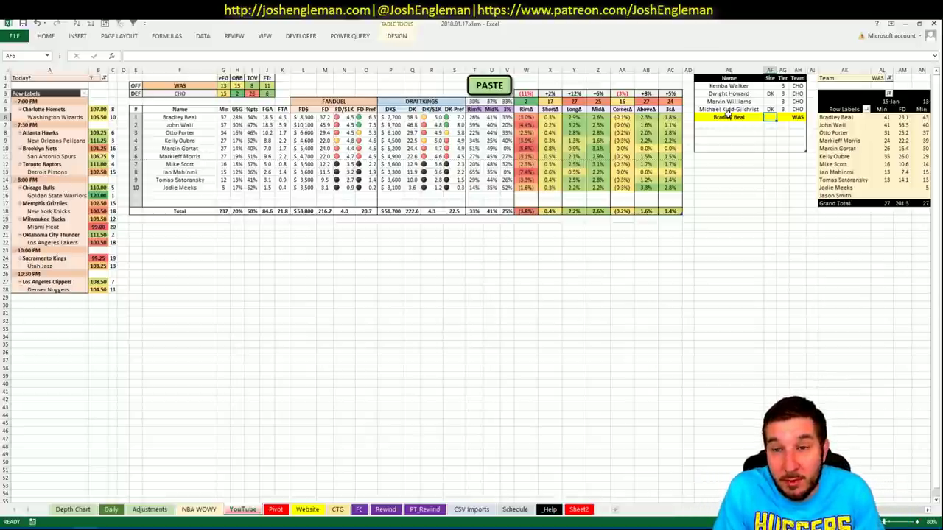
key(Return)
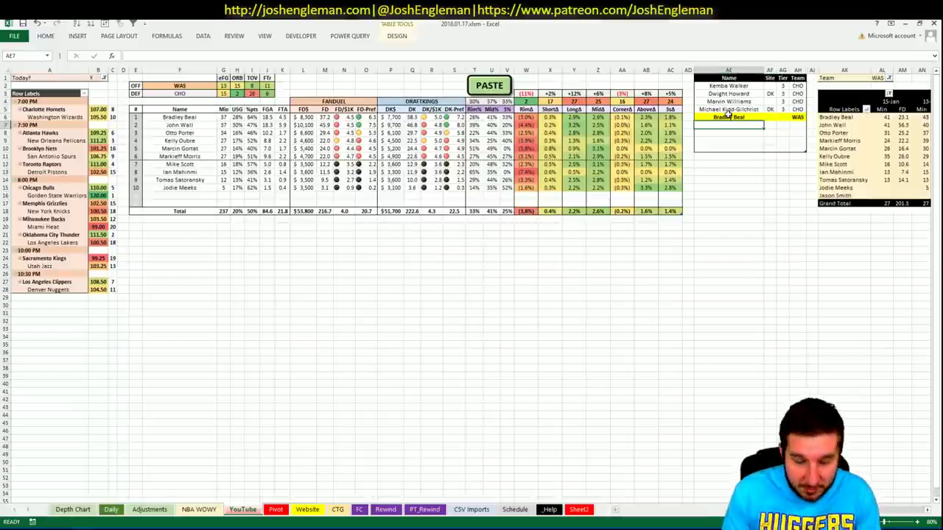
text(John Wall)
key(Tab)
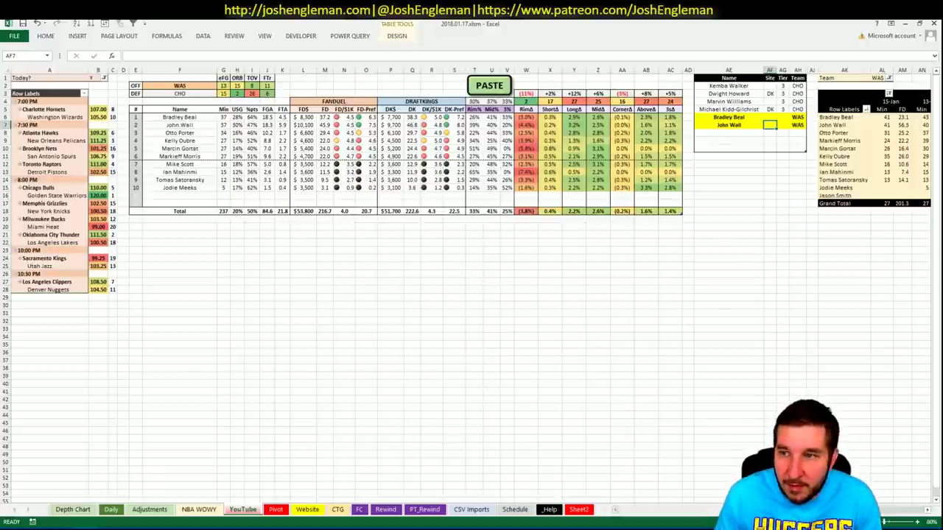
Check the WAS recent games in the pivot table and assign tier 2 to both Bradley Beal and John Wall in the picks table.
scroll(471, 287, right, 5)
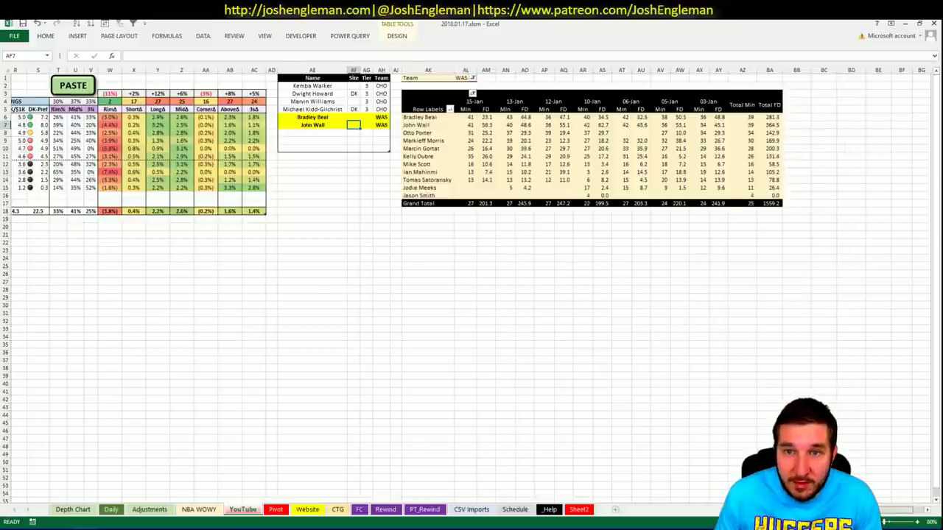
scroll(472, 287, left, 5)
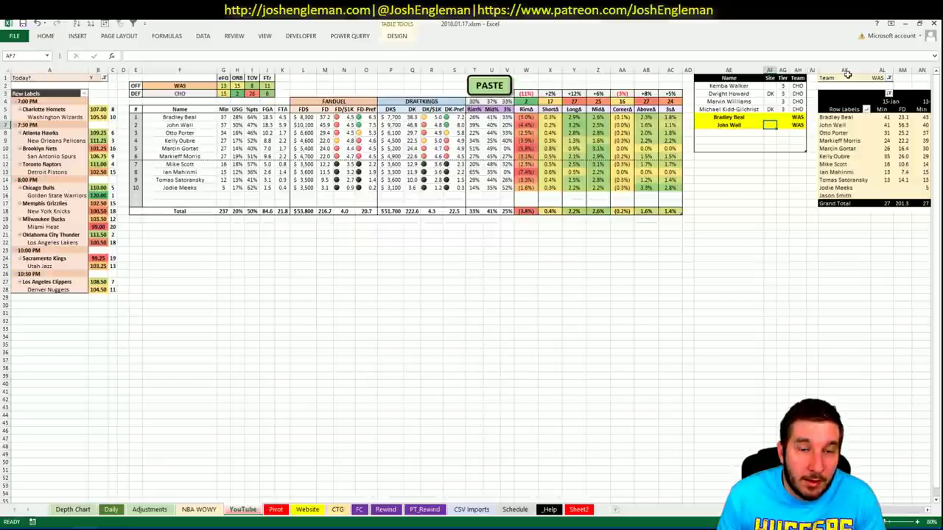
key(Right)
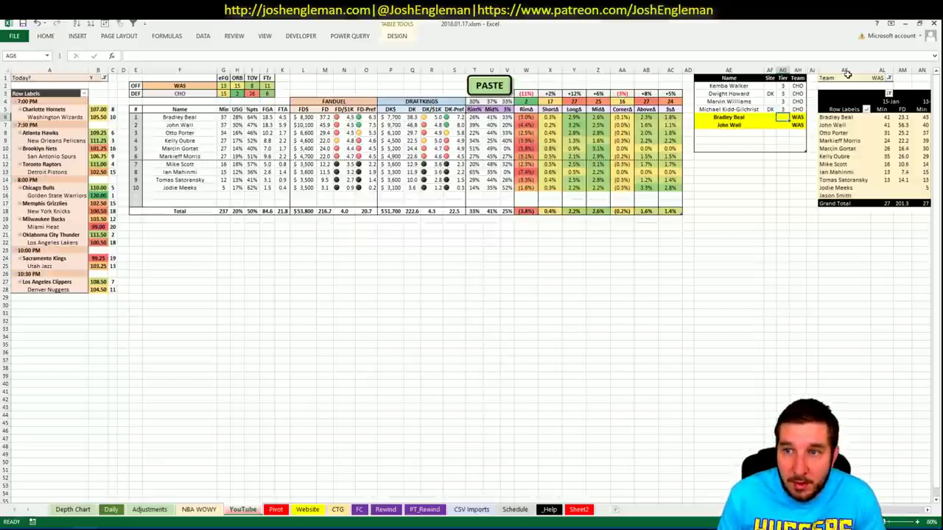
text(2)
key(Up)
text(2)
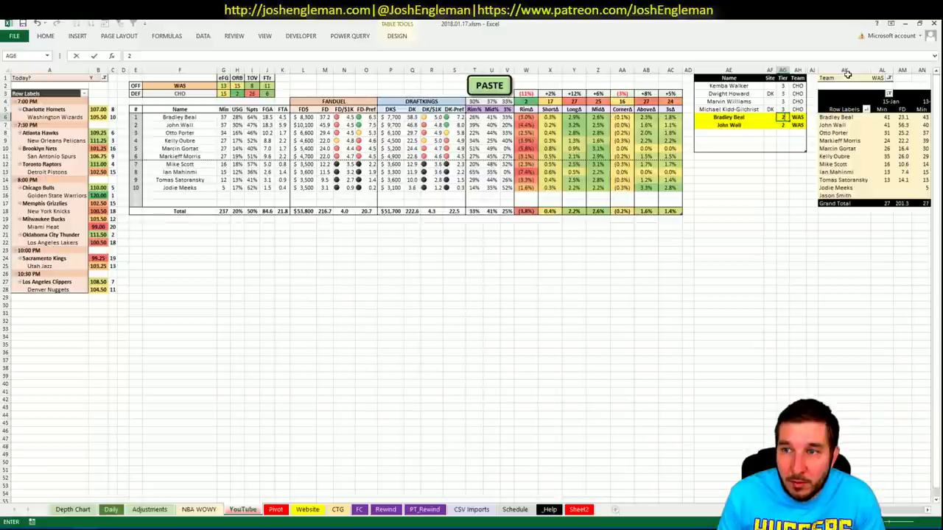
key(Return)
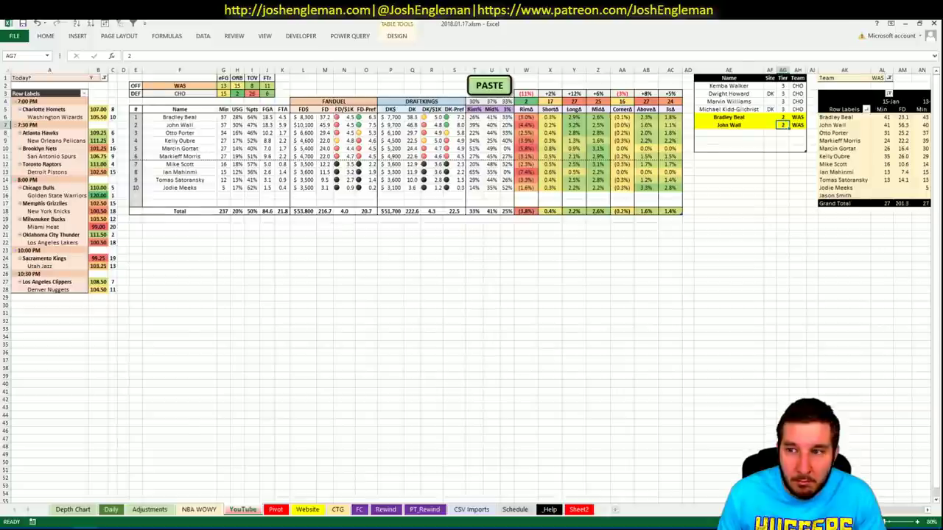
Compare the remaining WAS players' projections and shooting data with their recent minutes and FanDuel points in the pivot table.
scroll(472, 280, right, 3)
scroll(472, 280, left, 3)
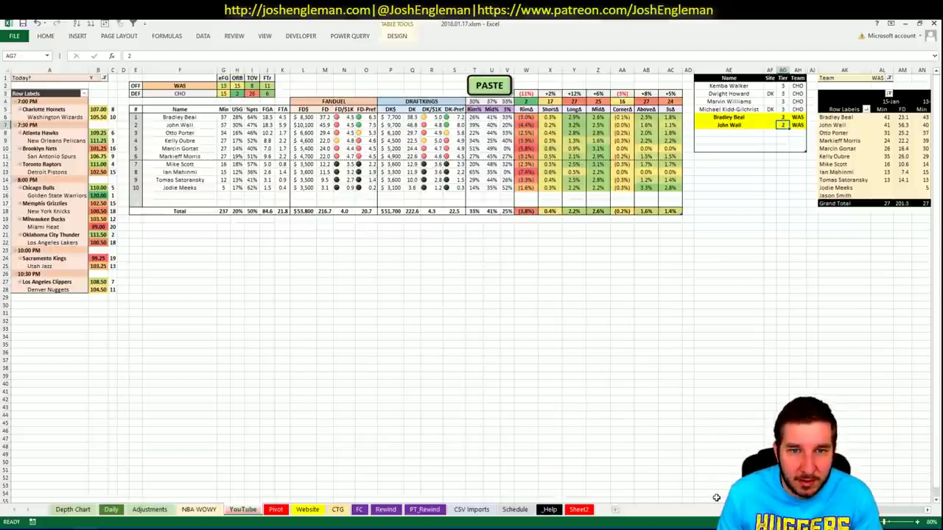
scroll(472, 280, right, 7)
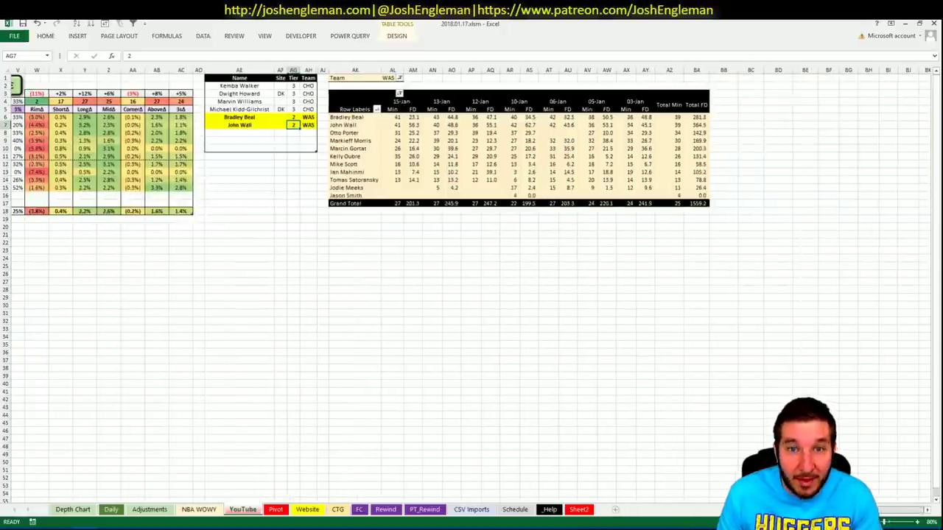
scroll(649, 482, left, 7)
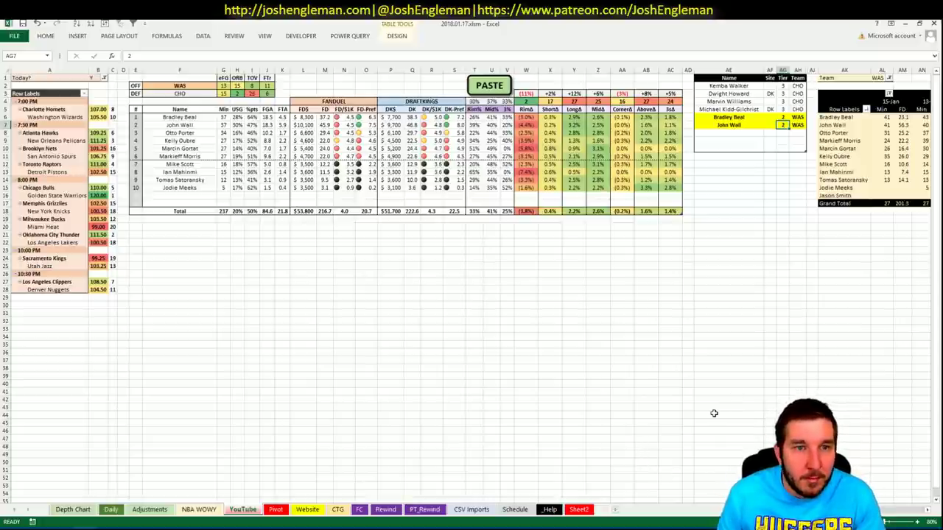
scroll(471, 220, right, 6)
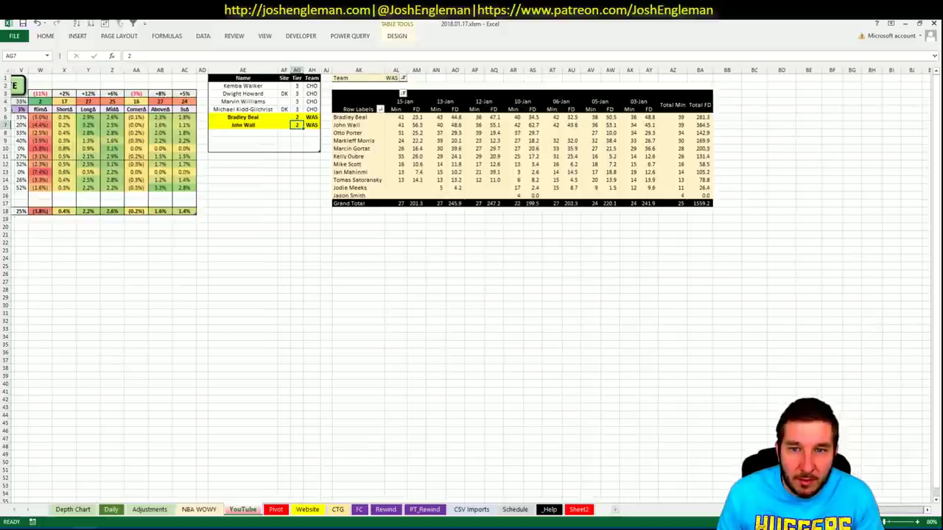
scroll(471, 220, left, 6)
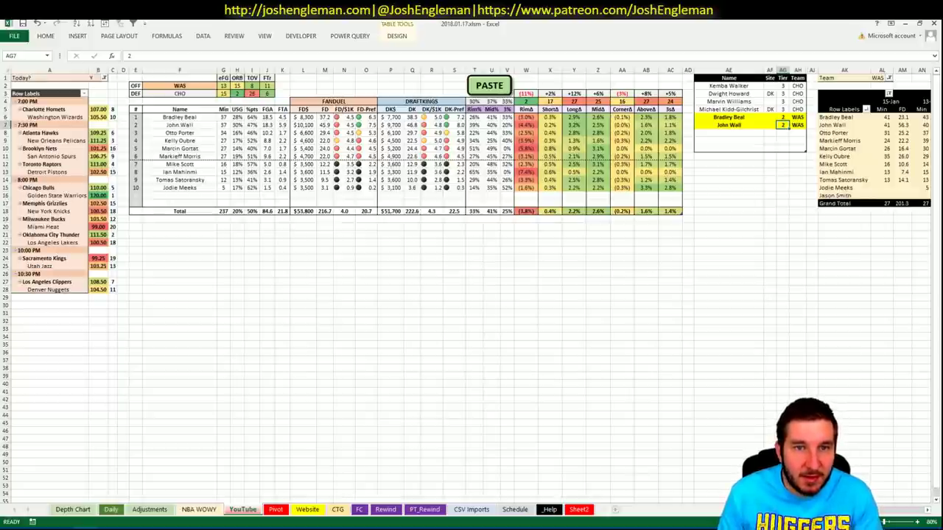
scroll(471, 221, right, 6)
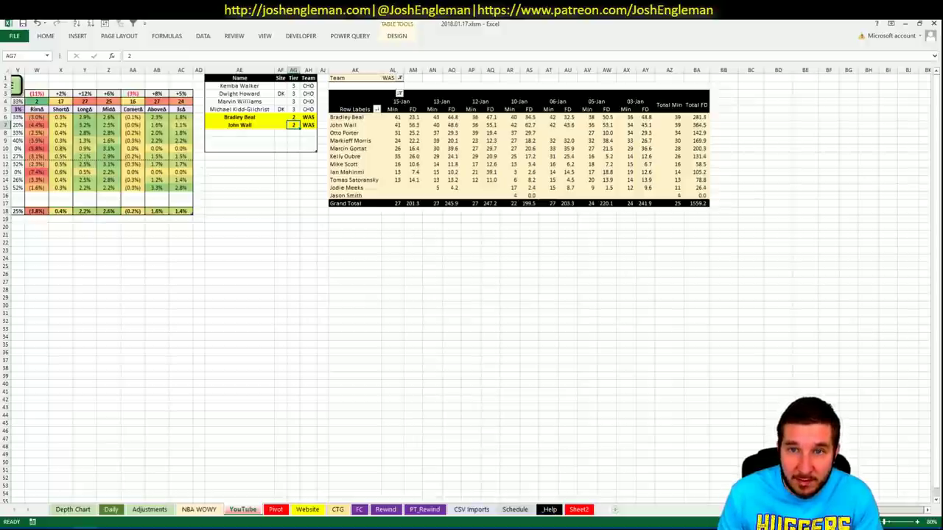
scroll(471, 221, left, 6)
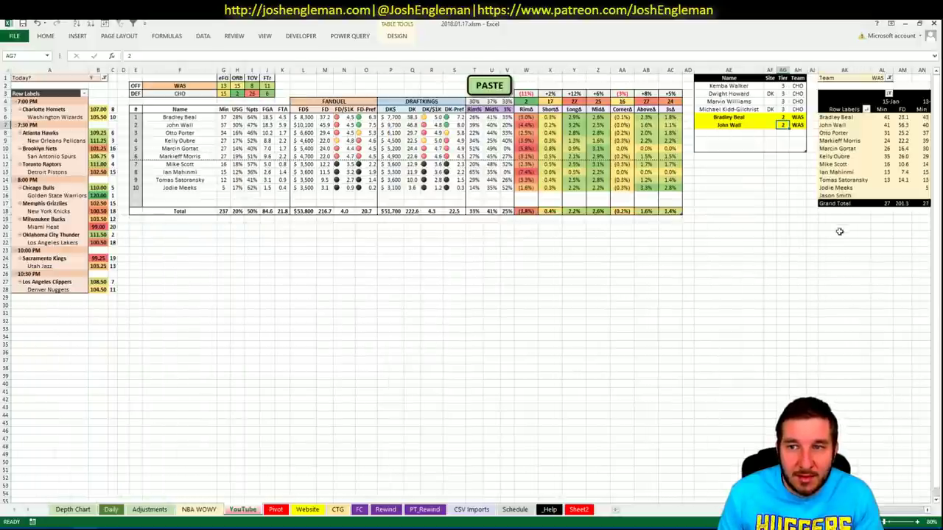
Add Kelly Oubre below John Wall in the picks table with tier 3, leaving the site blank.
click(752, 134)
text(Kelly Oubre)
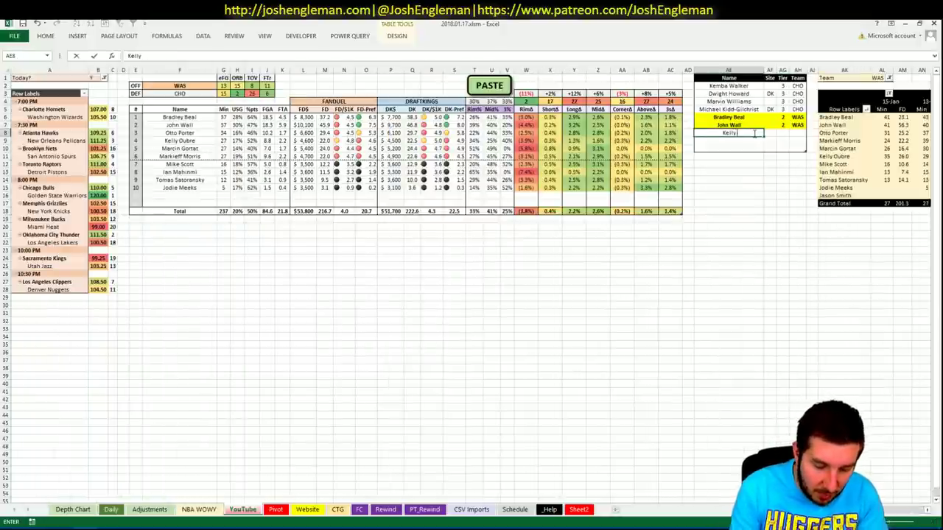
key(Return)
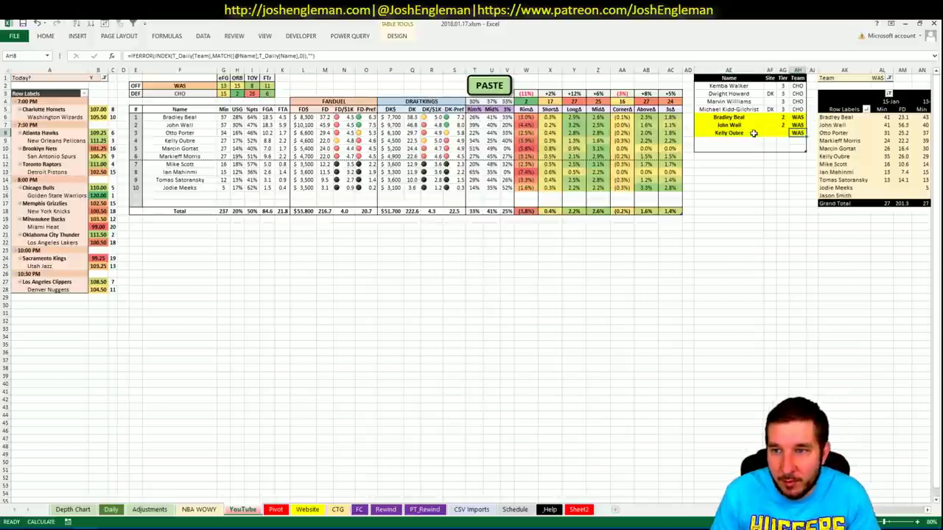
click(781, 132)
text(3)
key(Return)
key(Tab)
key(Tab)
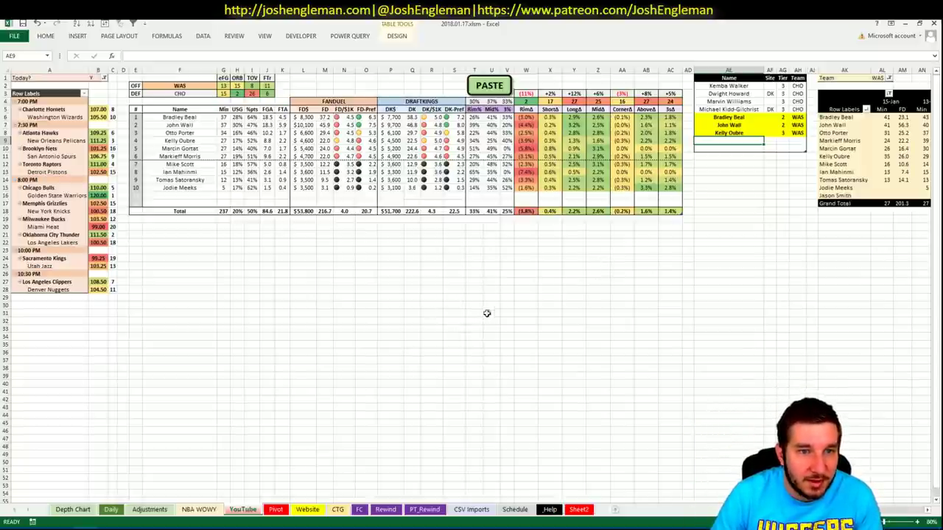
Review the WAS players' January game results in the pivot table against their salaries and projections once more.
click(539, 315)
click(492, 274)
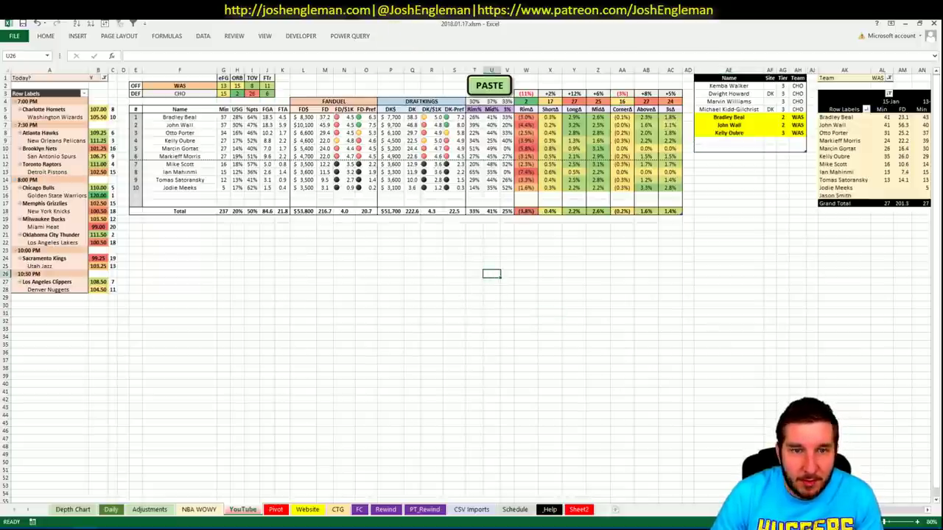
scroll(471, 221, right, 5)
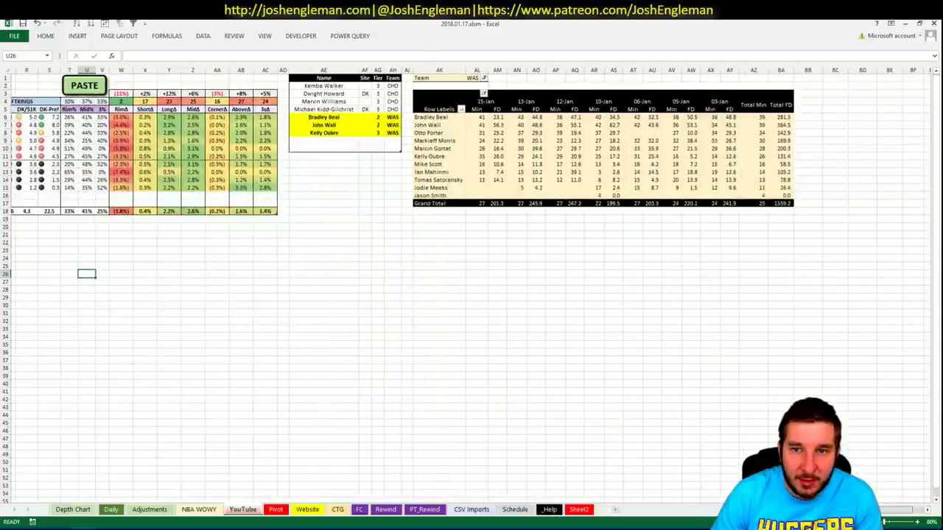
scroll(472, 280, left, 1)
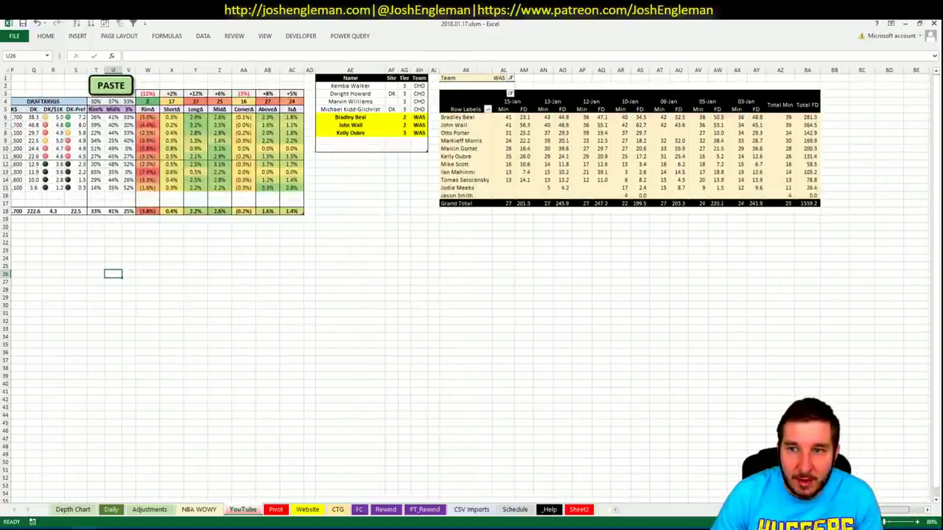
scroll(471, 221, left, 5)
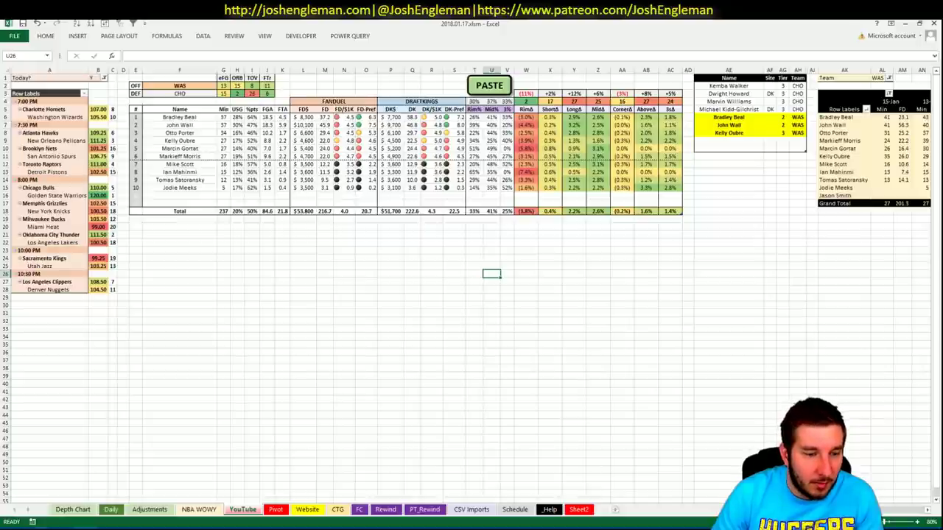
key(alt+Tab)
key(alt+Tab)
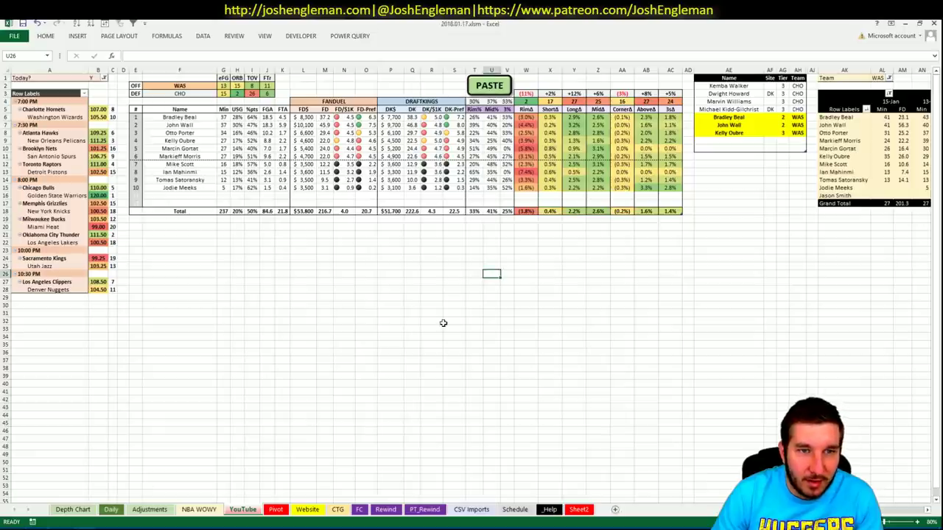
Switch to Chrome and open Basketball-Reference's 2017-18 Oklahoma City Thunder page in a new tab.
key(alt+Tab)
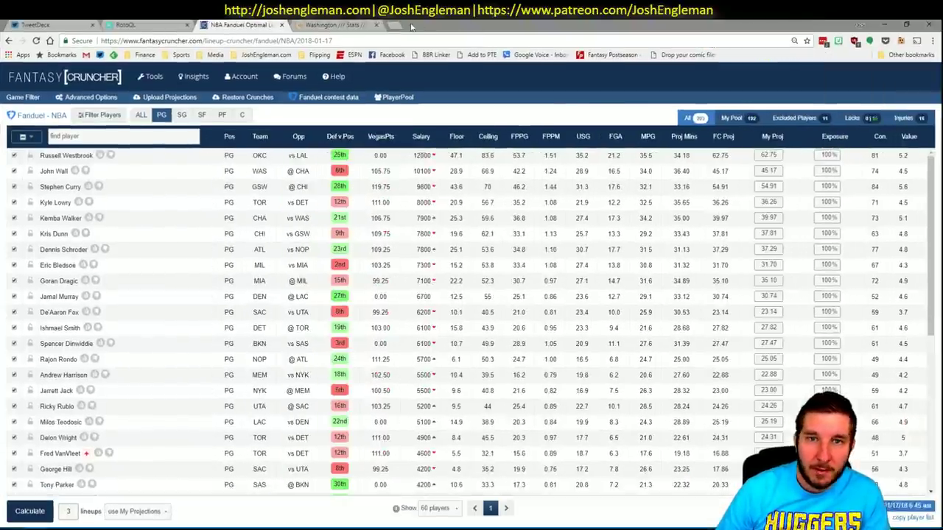
click(395, 26)
text(basket)
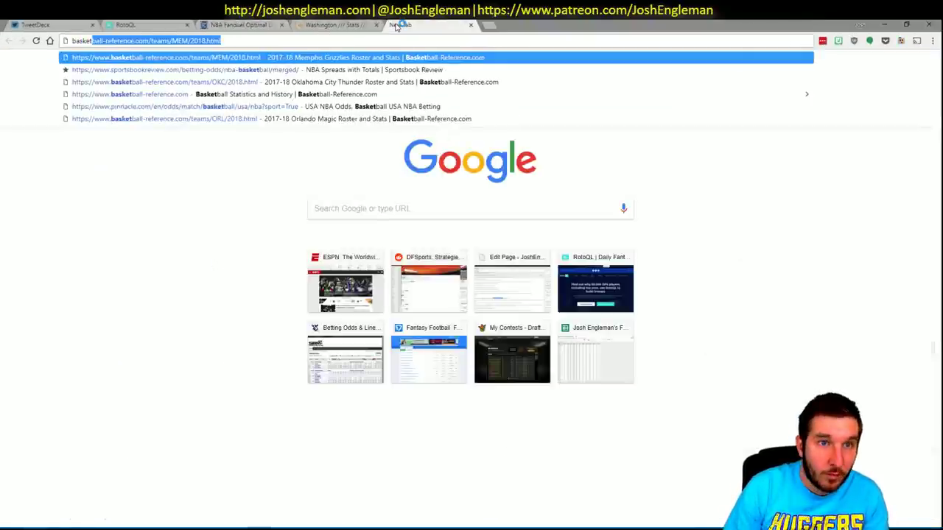
key(Down)
key(Down)
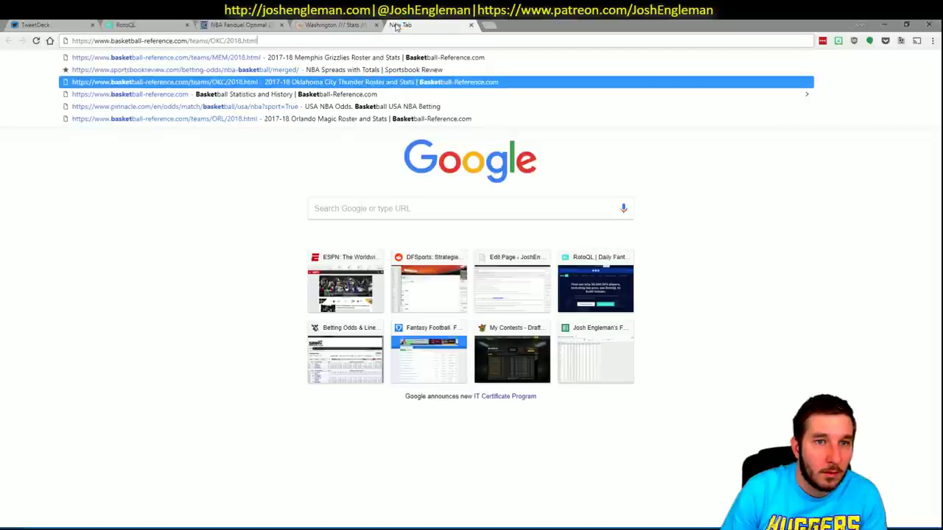
key(Return)
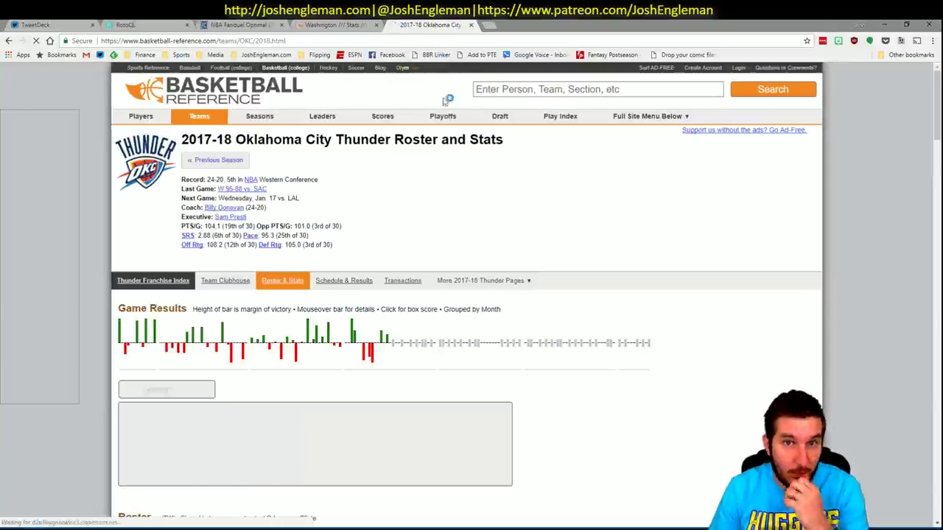
Go to the site's Play Index and open the Head2Head Finder.
click(569, 120)
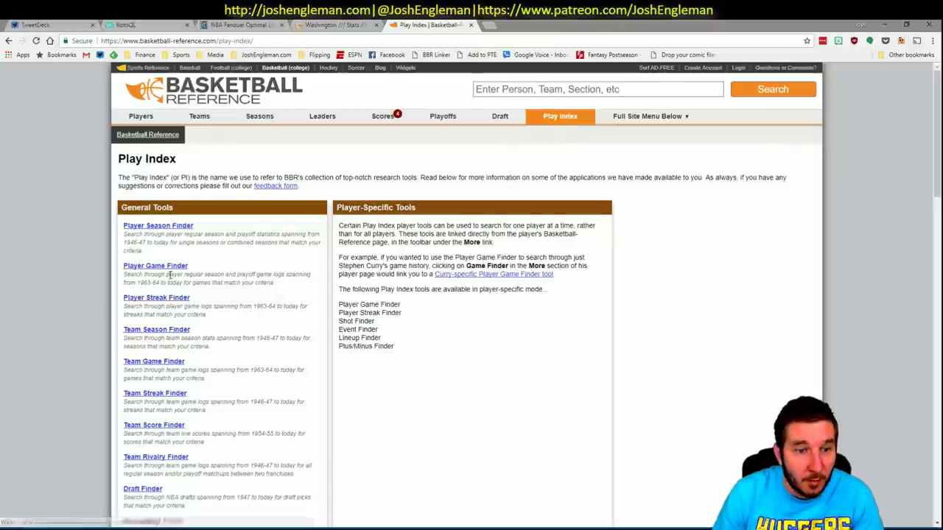
scroll(159, 184, down, 5)
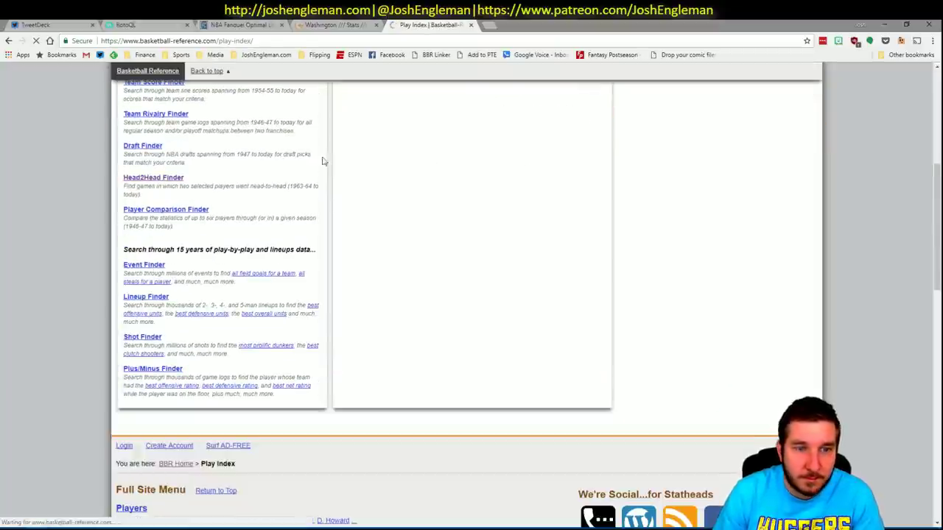
click(176, 178)
Run a head-to-head search for Marcin Gortat against Dwight Howard and review their game logs.
click(206, 221)
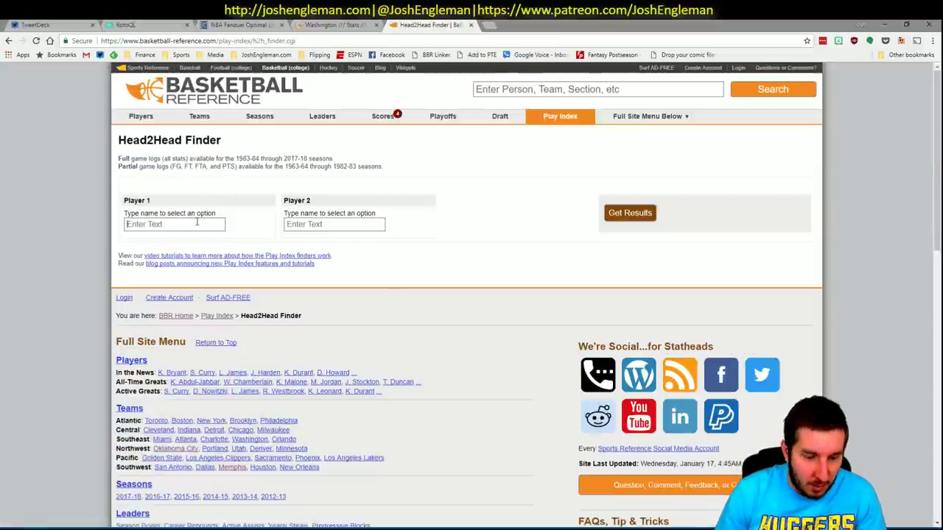
text(gortat)
key(Return)
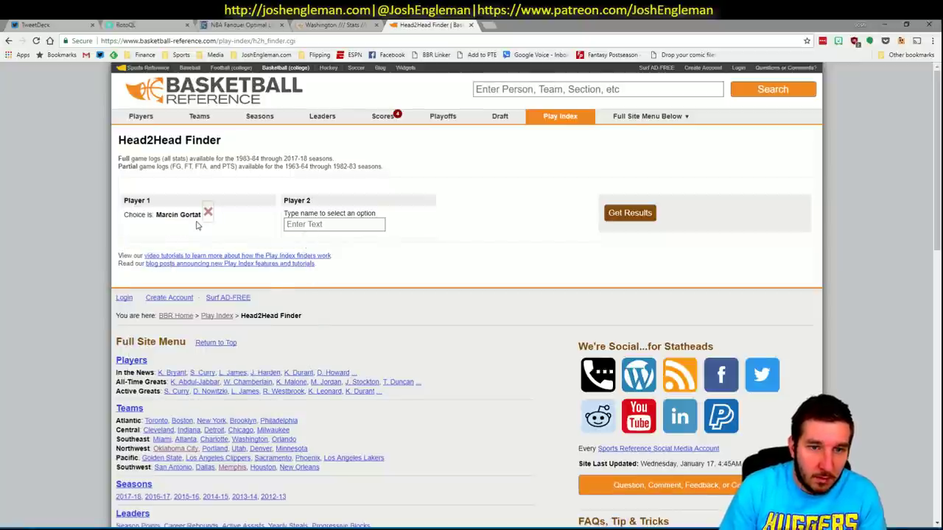
click(324, 221)
text(dwight)
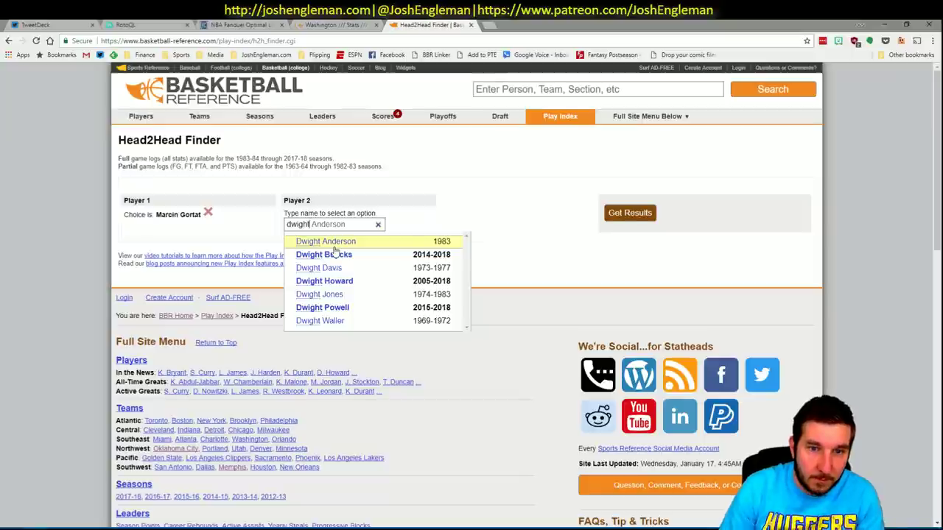
click(327, 281)
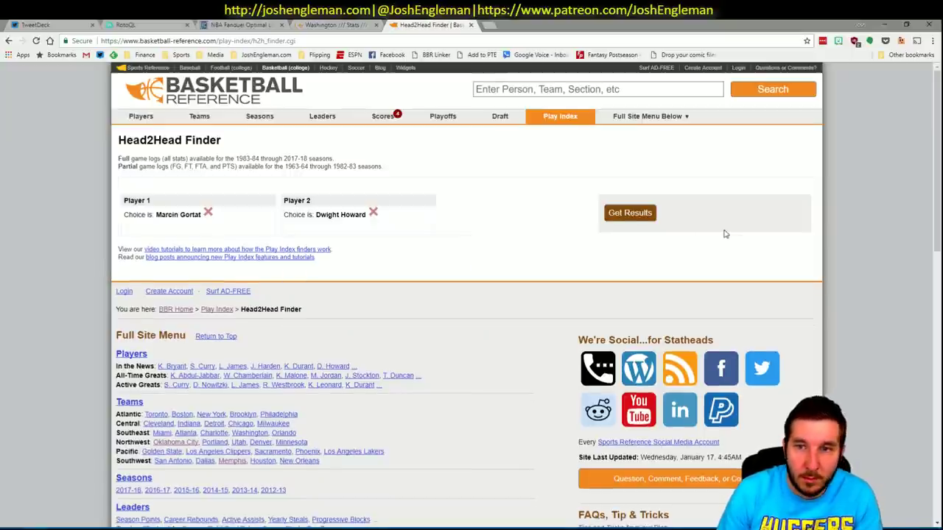
click(640, 212)
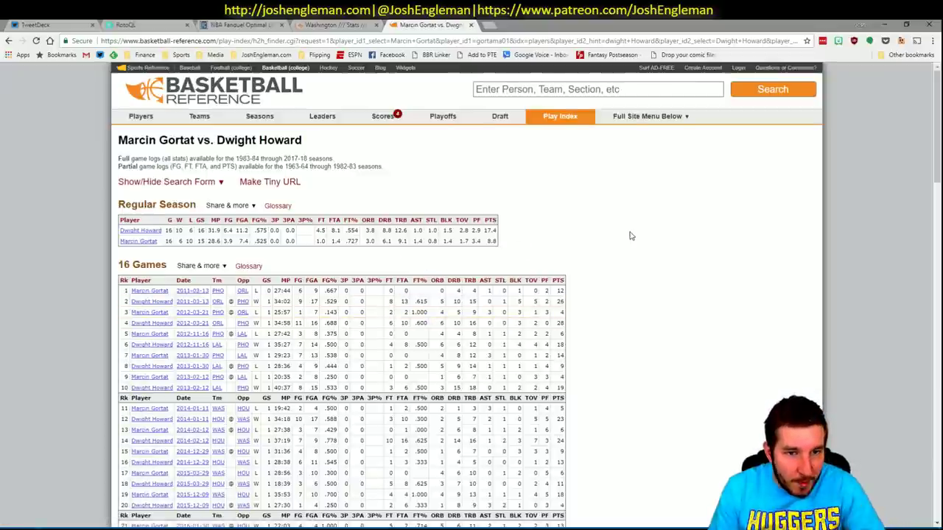
scroll(640, 233, down, 5)
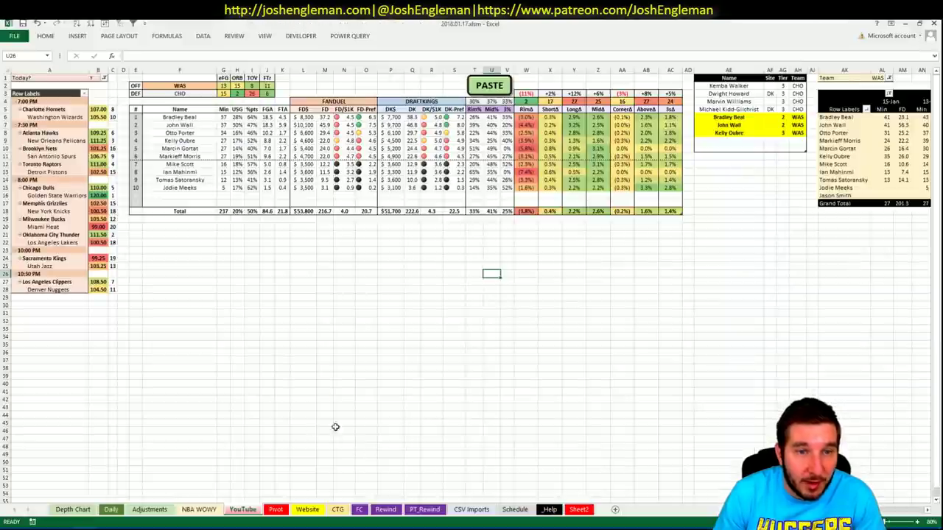
Return to the Excel workbook and set the offense team to ATL.
click(339, 425)
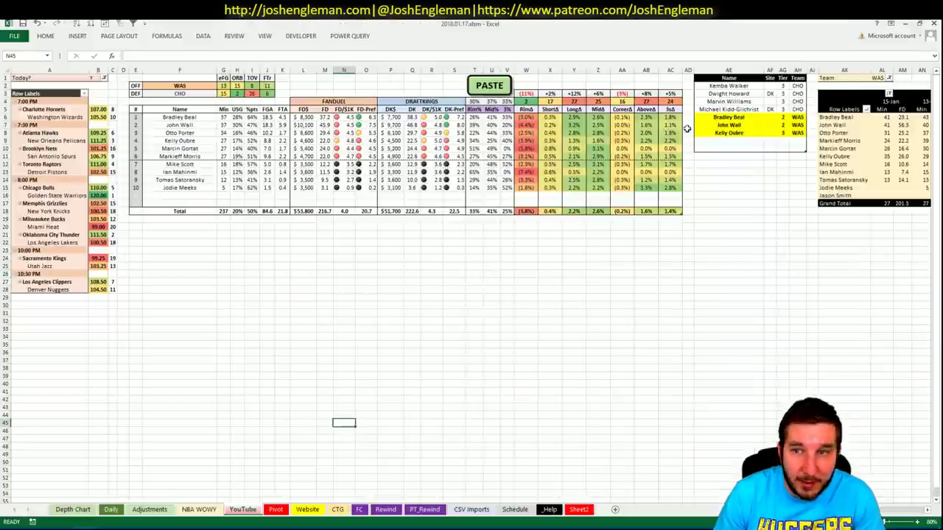
click(729, 133)
click(163, 85)
text(ATL)
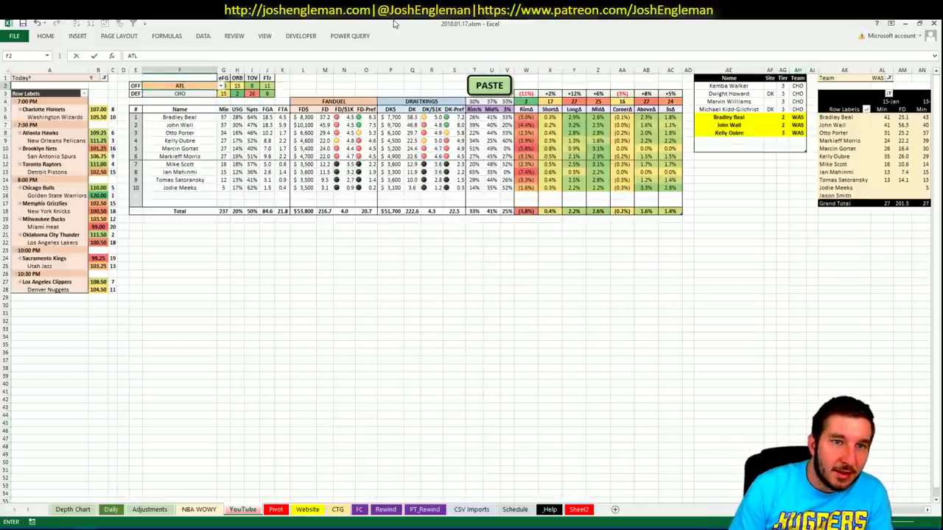
key(Return)
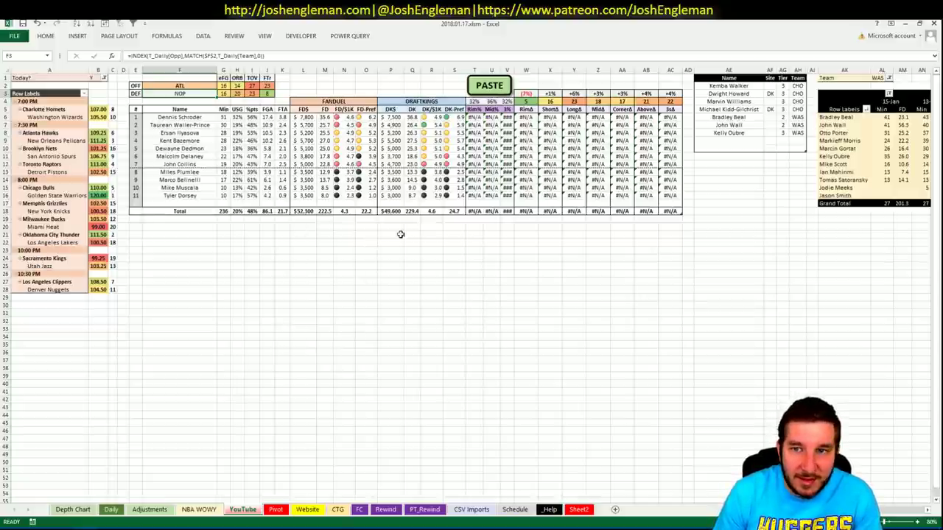
Switch to Chrome and open the Atlanta Hawks team page on Cleaning the Glass.
mouse_move(33, 524)
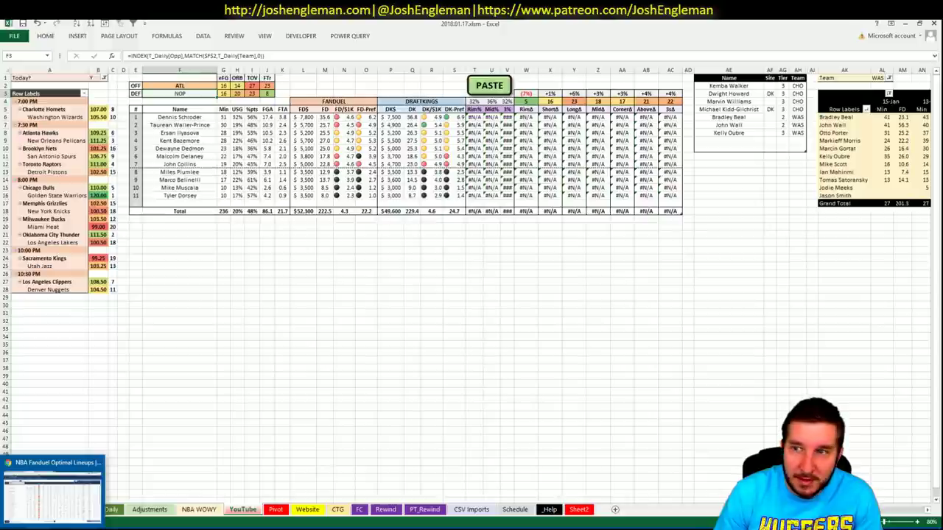
click(52, 486)
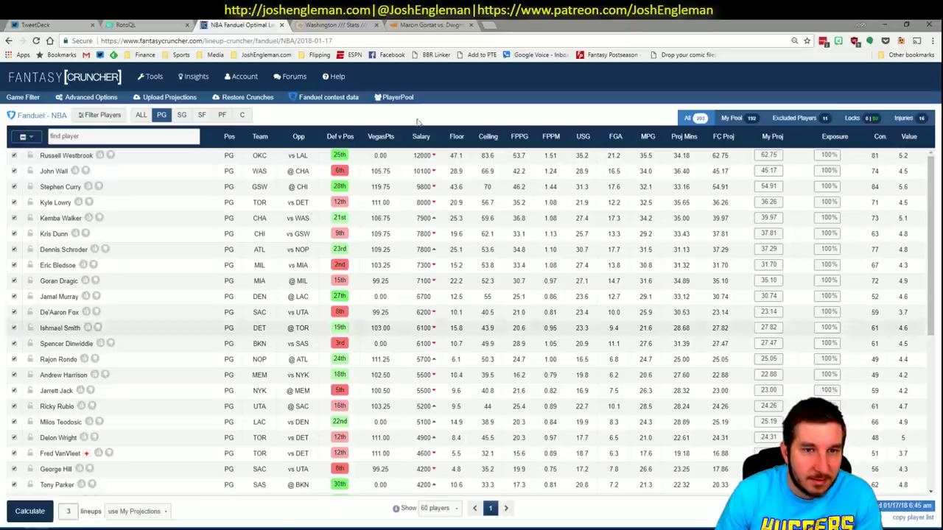
click(392, 23)
click(339, 24)
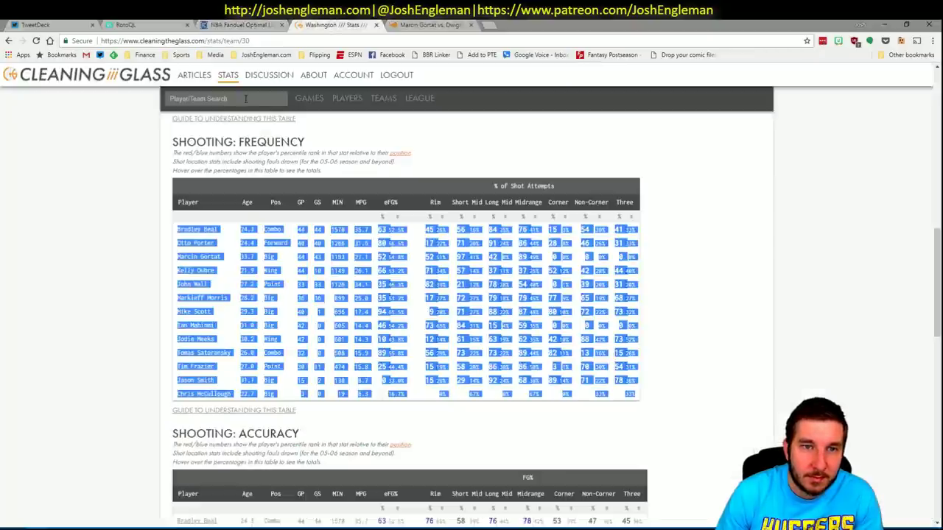
click(243, 99)
text(atlan)
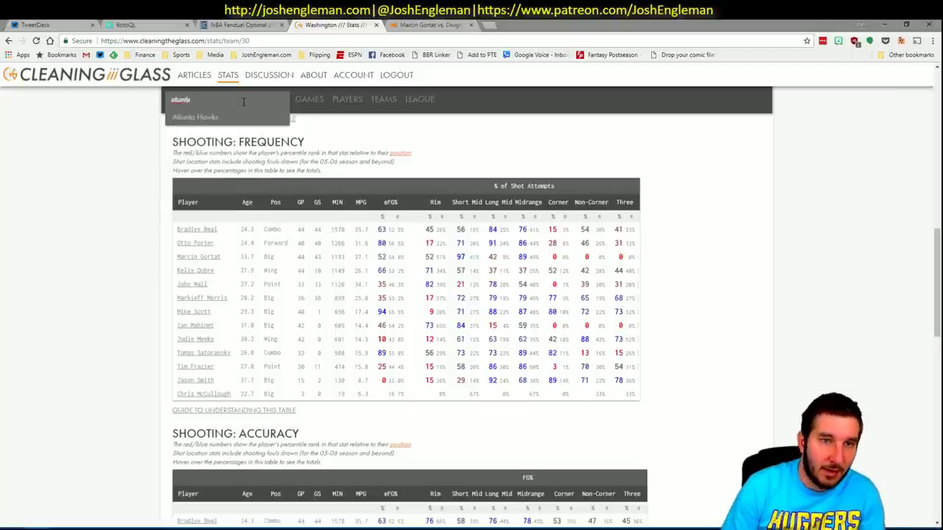
text(ta Hawks)
key(alt+Tab)
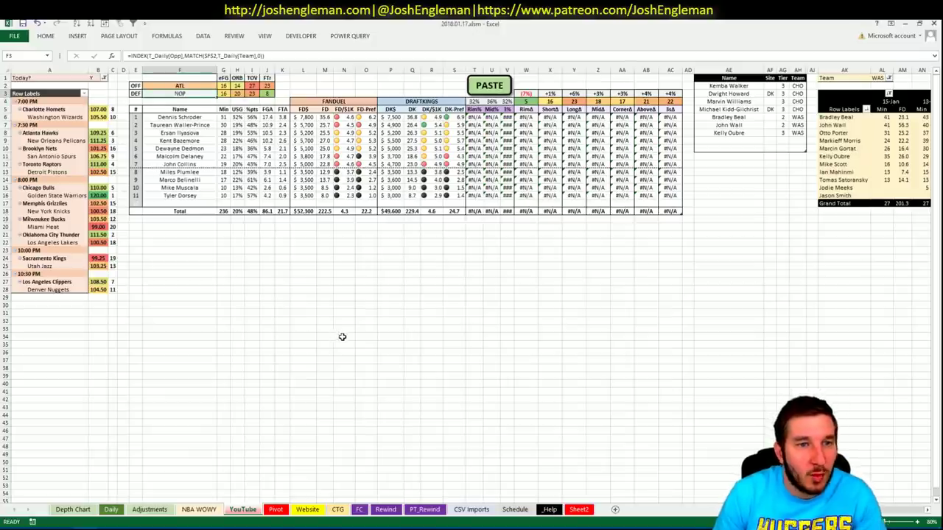
key(alt+Tab)
key(Return)
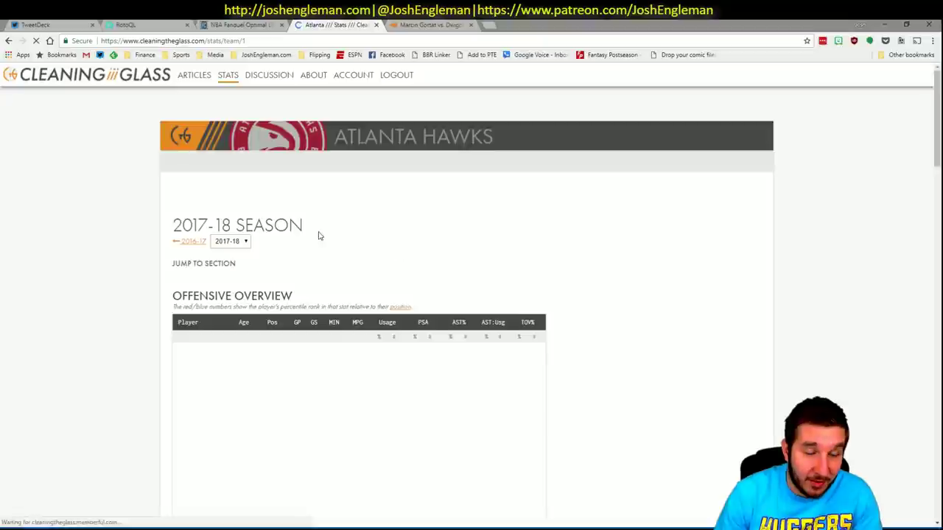
Copy Atlanta's Shooting Frequency player table and paste it into the Excel workbook with its paste macro.
scroll(306, 275, down, 1)
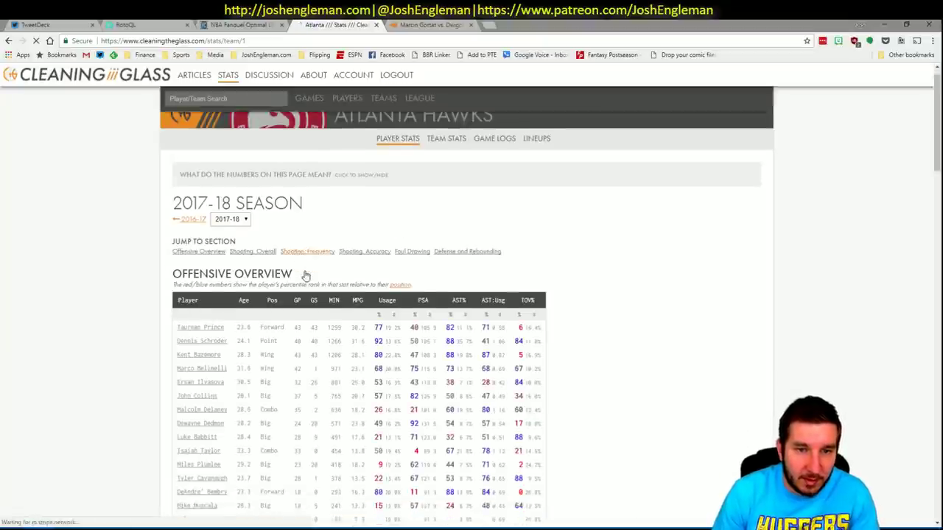
click(306, 252)
drag(631, 436, 179, 238)
key(ctrl+c)
key(alt+Tab)
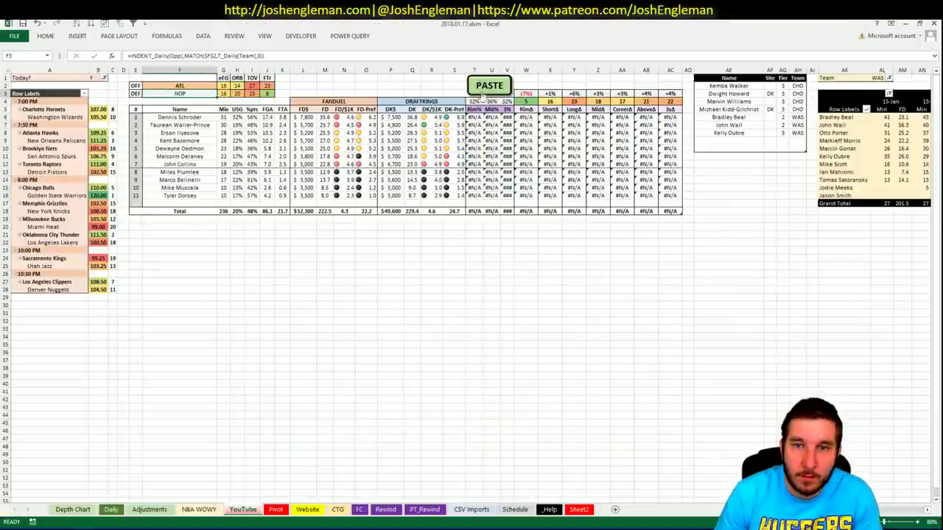
click(480, 84)
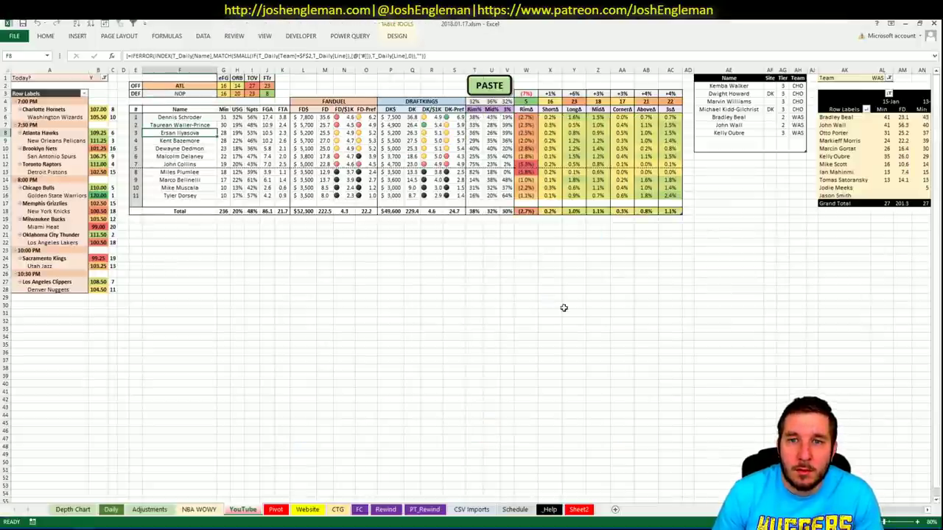
Filter the recent-games pivot table to team ATL and review the players' minutes and FanDuel points.
click(734, 140)
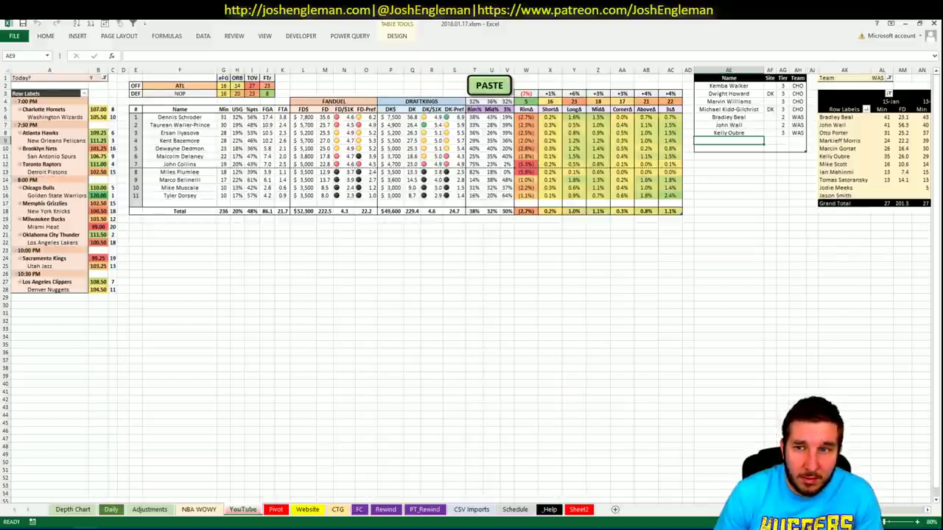
scroll(471, 221, right, 7)
click(390, 77)
text(A)
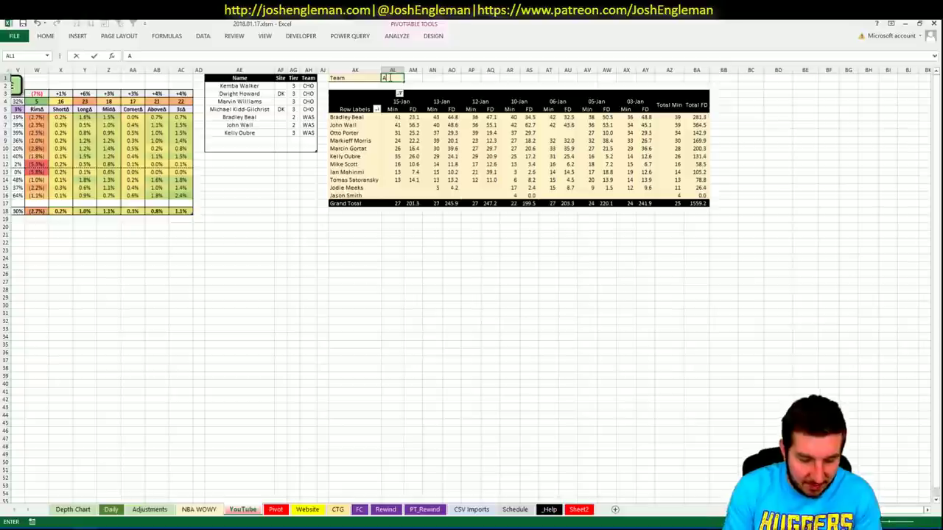
text(TL)
key(Return)
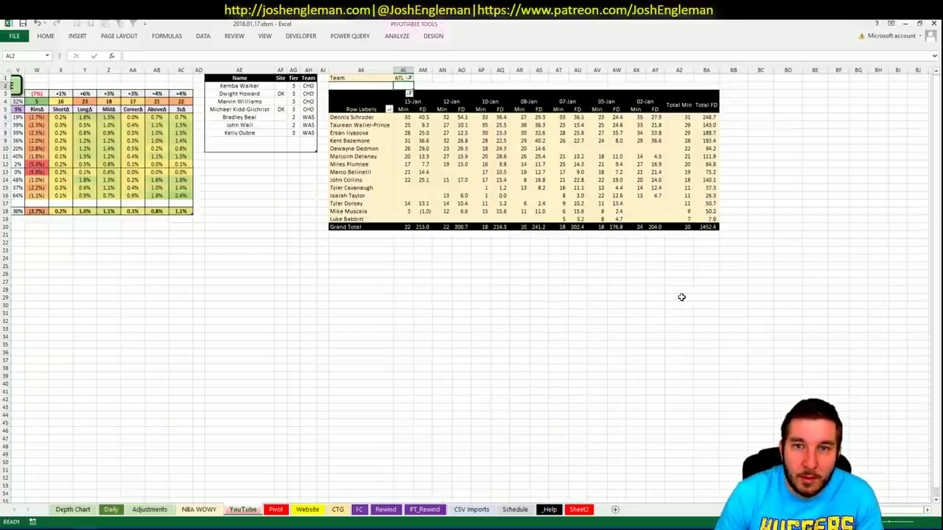
click(596, 274)
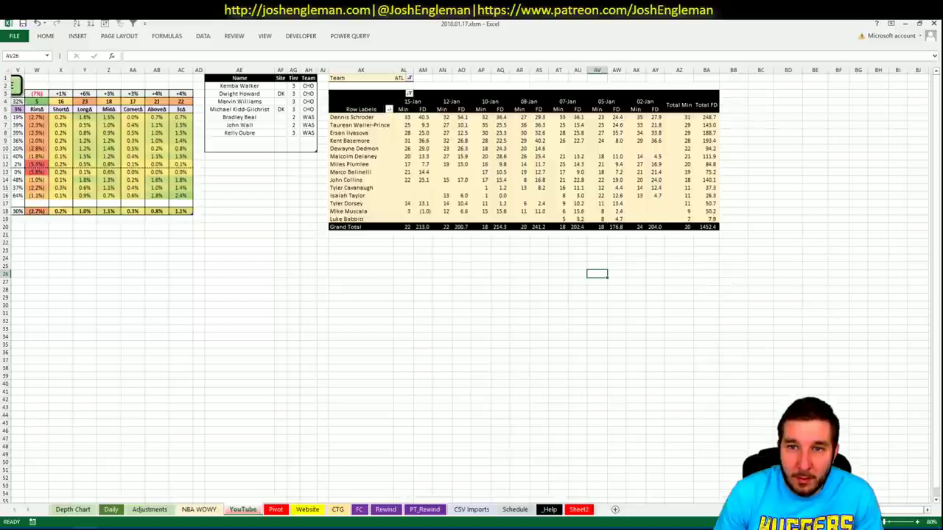
scroll(472, 279, left, 10)
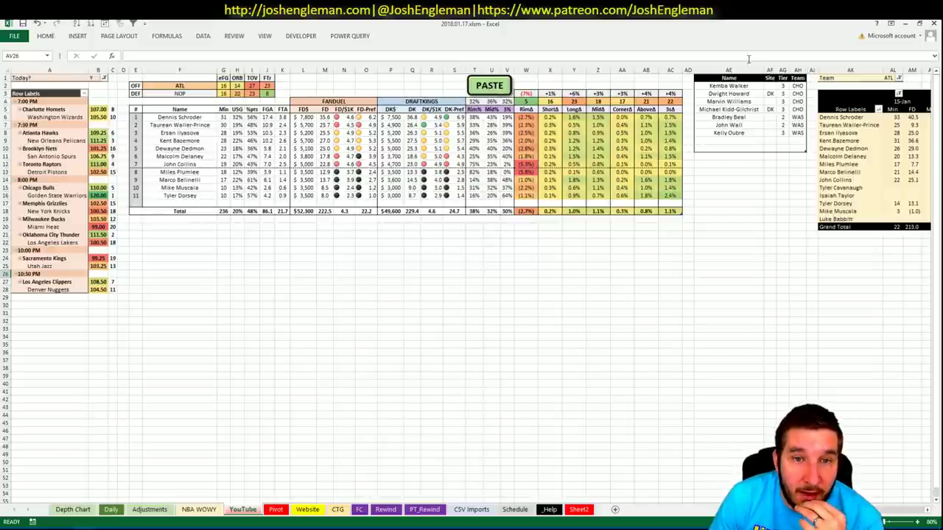
Add Dennis Schroder to the picks table as a tier 3 play for ATL.
click(732, 138)
text(Dennis SChroder)
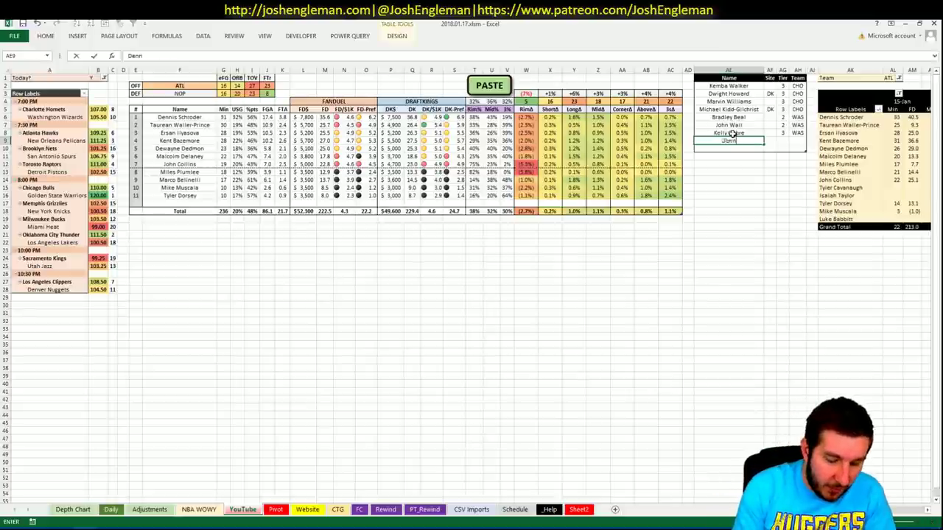
key(Tab)
key(Tab)
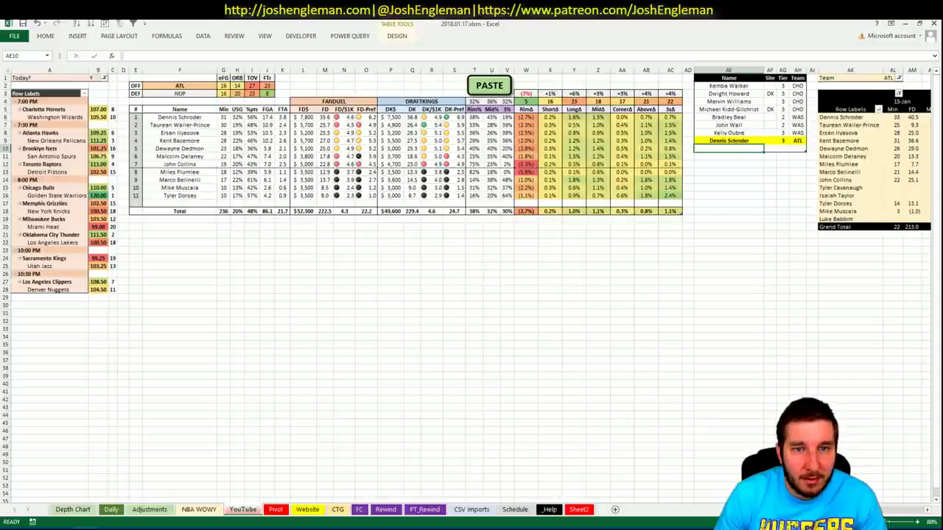
Add Taurean Waller-Prince to the picks table with site DK and tier 3.
scroll(471, 280, right, 8)
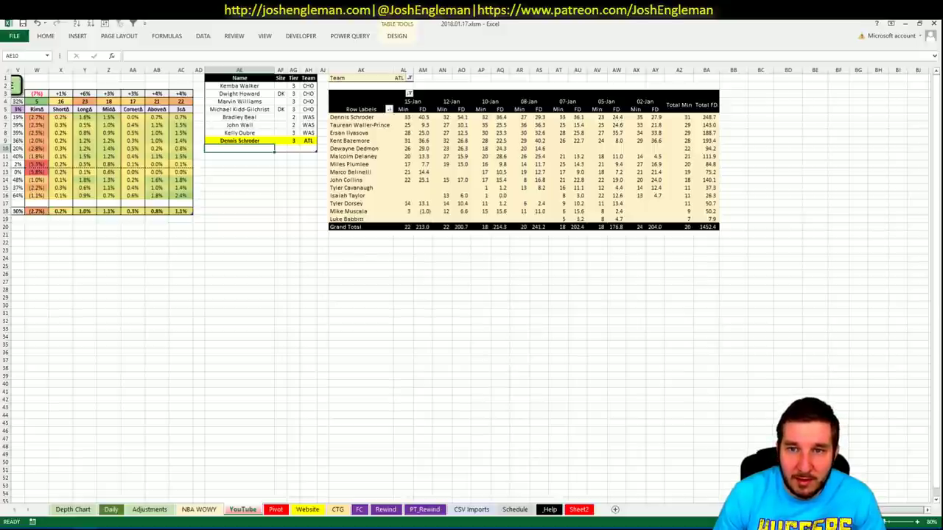
scroll(471, 280, left, 8)
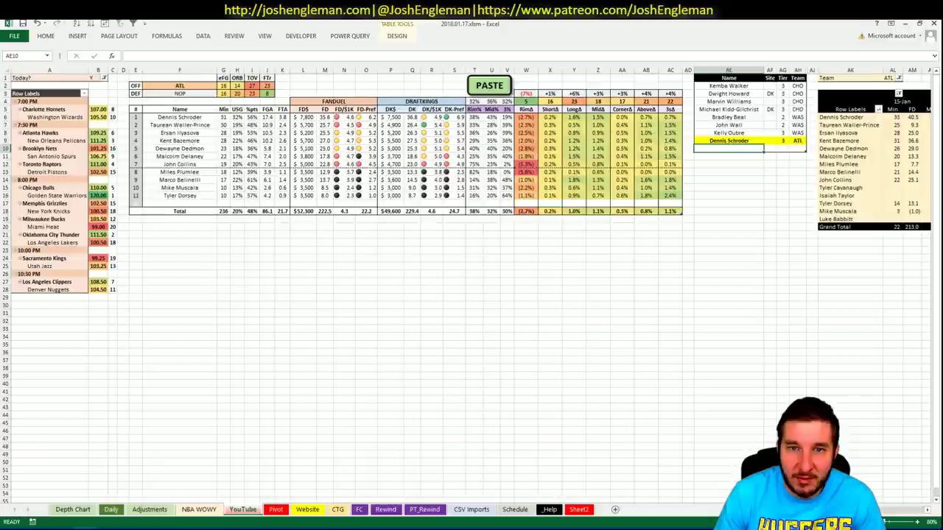
scroll(471, 280, right, 4)
scroll(471, 280, left, 3)
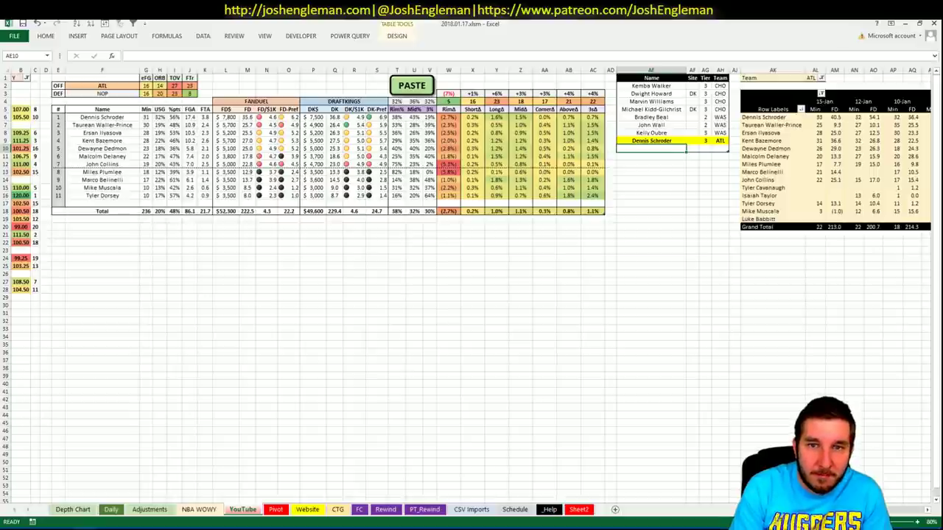
text(Taurean)
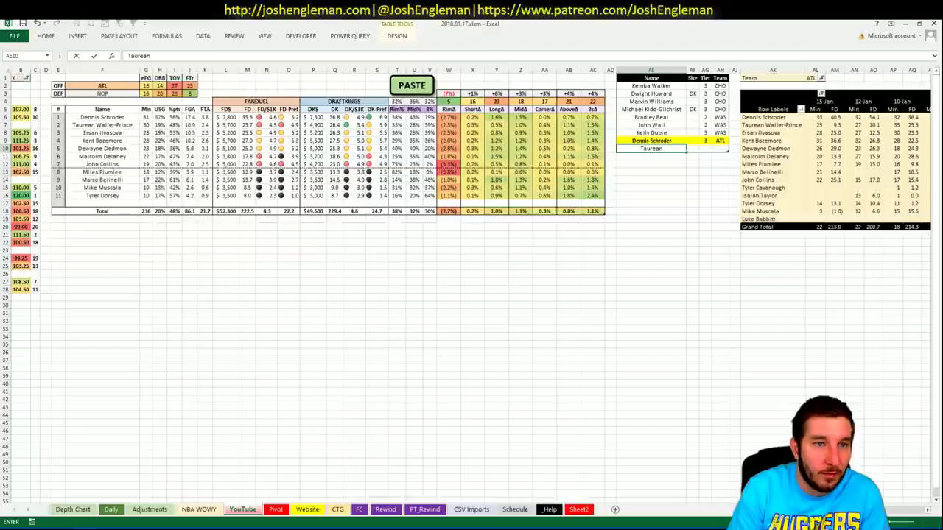
text( Waller-PR)
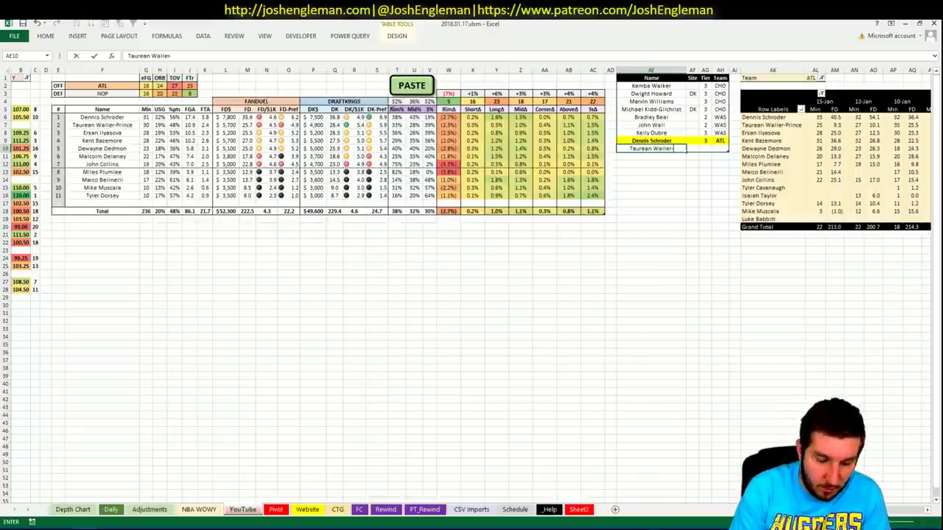
key(BackSpace)
text(rince)
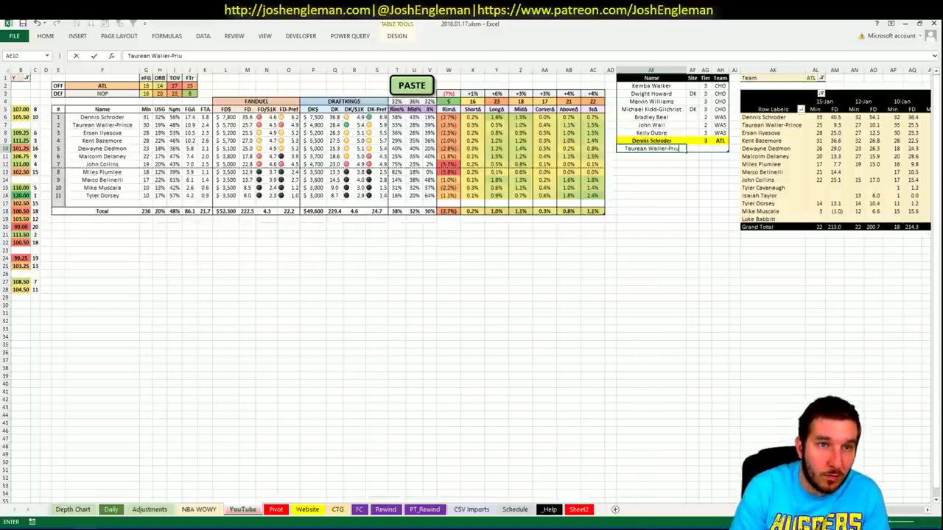
key(Return)
key(Tab)
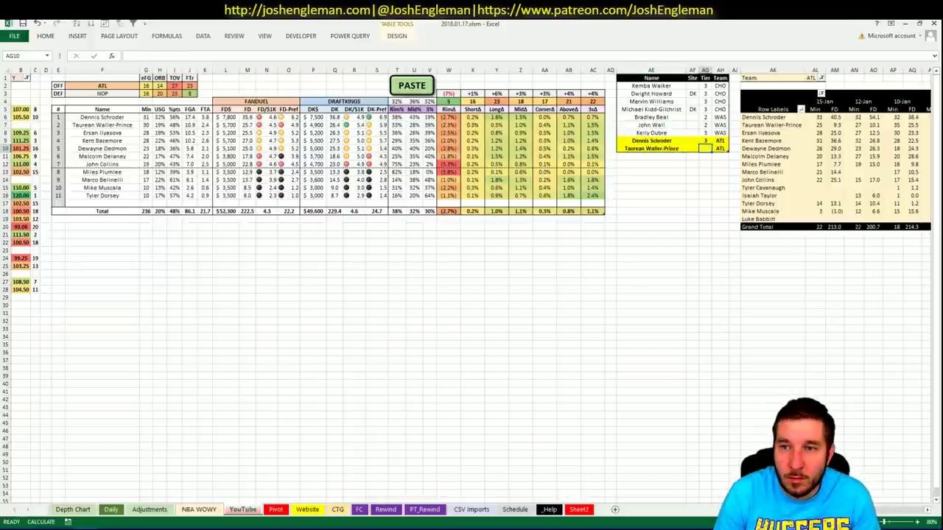
text(DK)
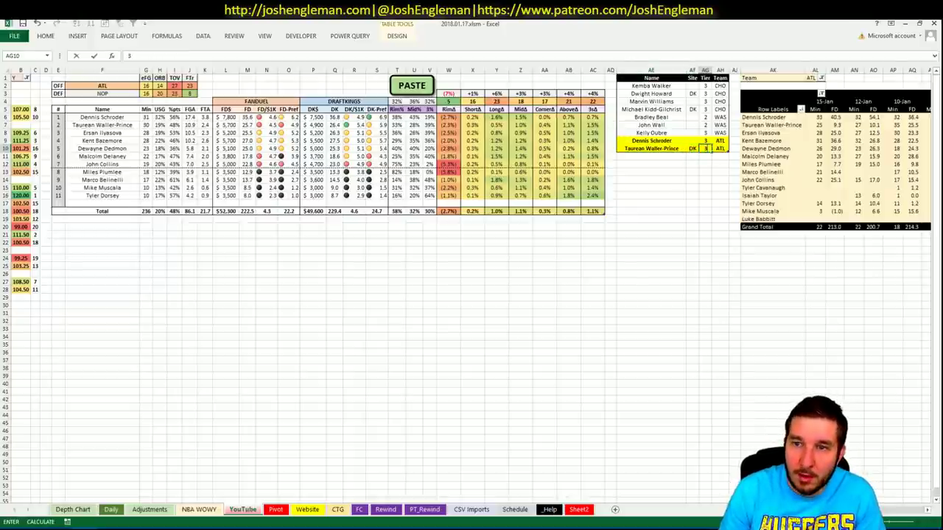
key(Down)
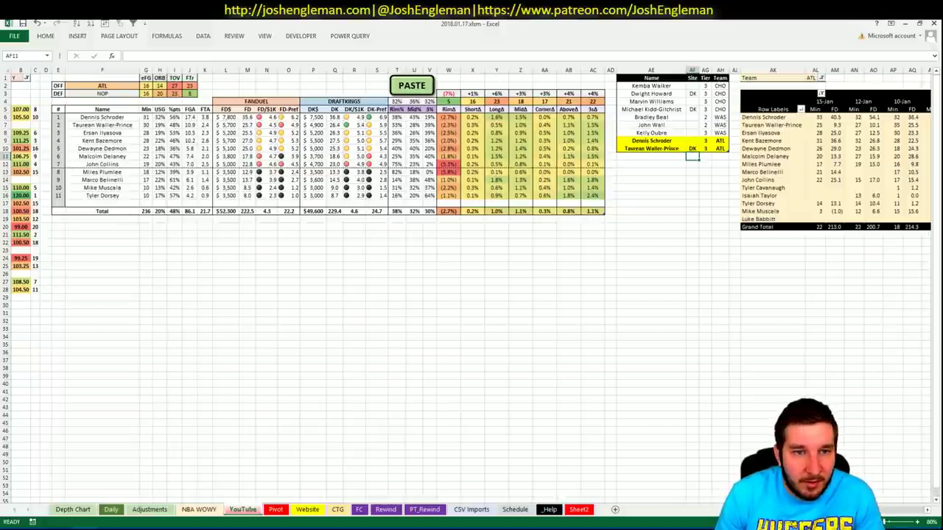
Compare the remaining Atlanta players' projections and shooting matchups with their minutes and FanDuel points in recent games.
click(928, 511)
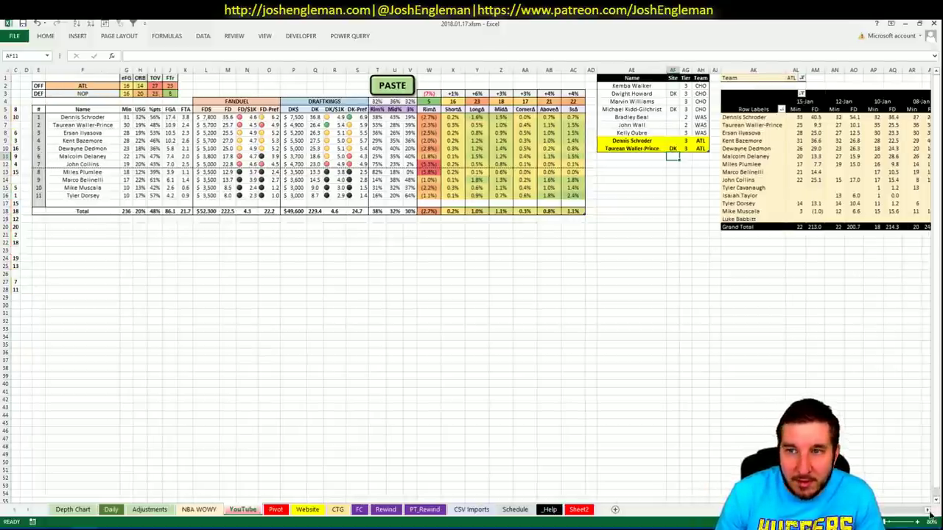
click(929, 511)
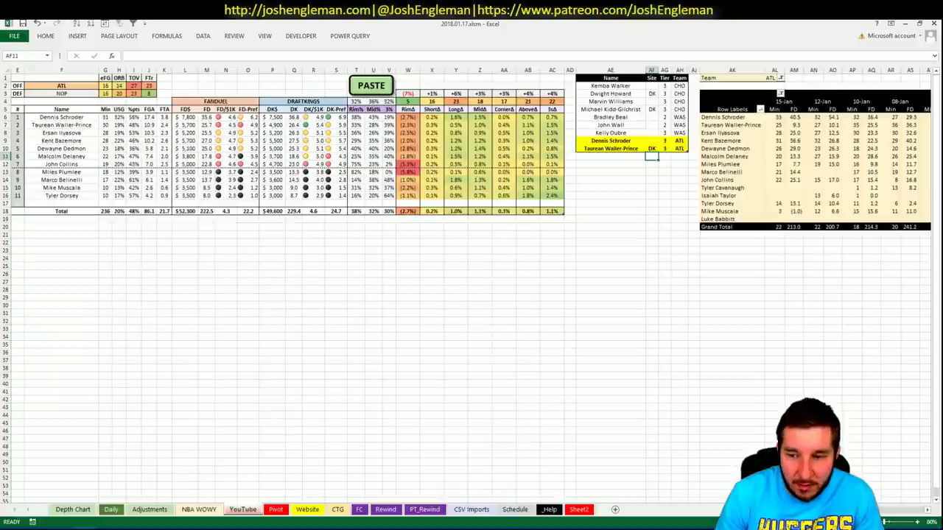
scroll(471, 287, right, 1)
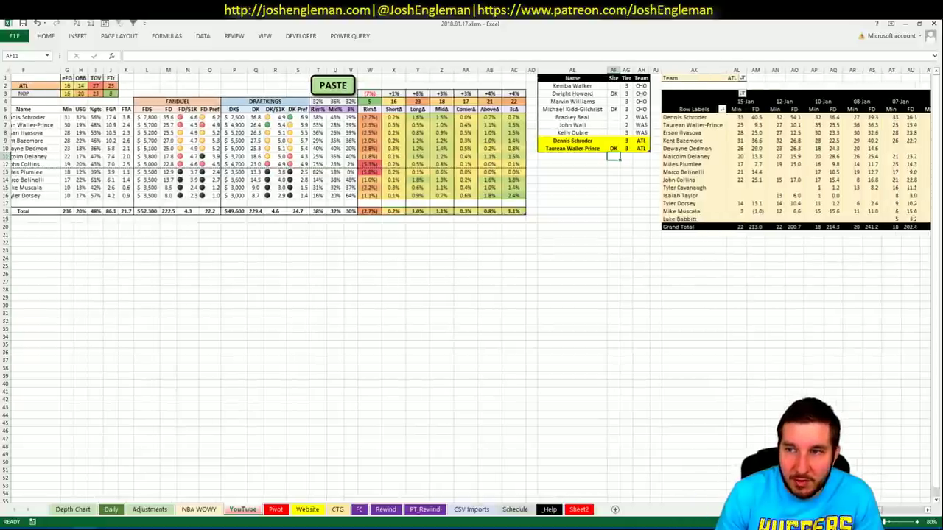
scroll(471, 288, right, 3)
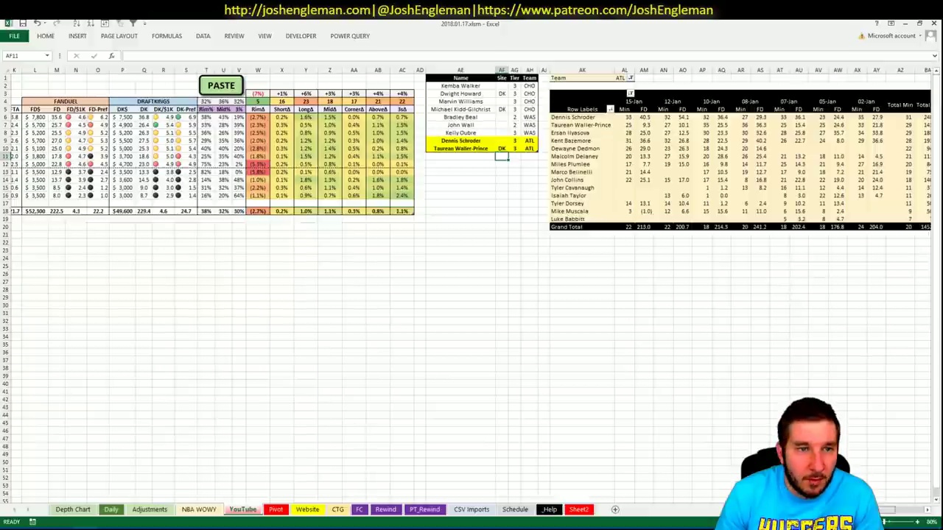
scroll(471, 287, left, 5)
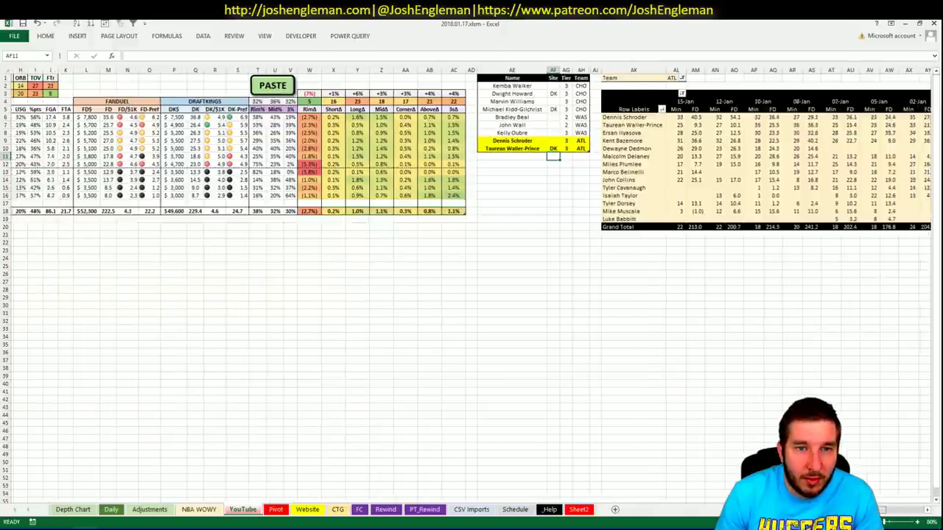
scroll(471, 287, right, 4)
scroll(472, 287, right, 3)
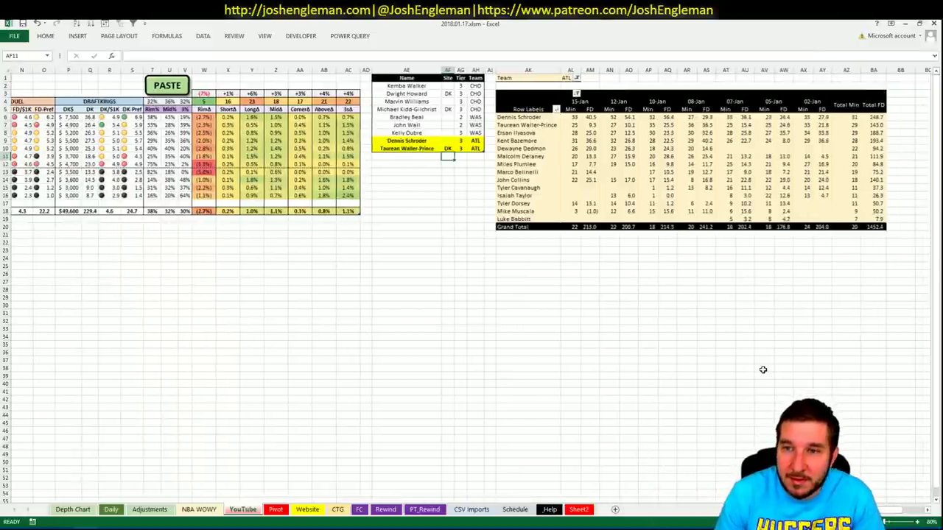
scroll(471, 287, left, 2)
scroll(472, 287, right, 3)
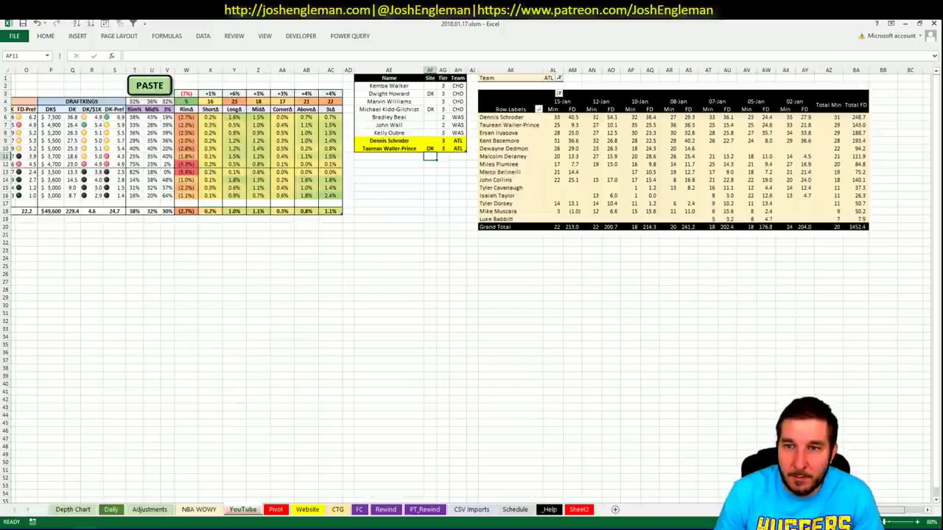
scroll(472, 288, left, 8)
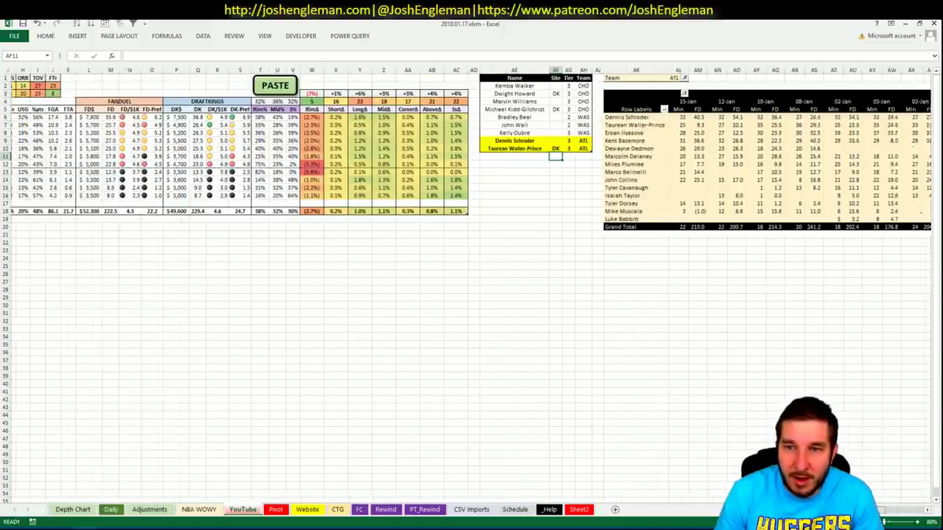
scroll(454, 326, left, 1)
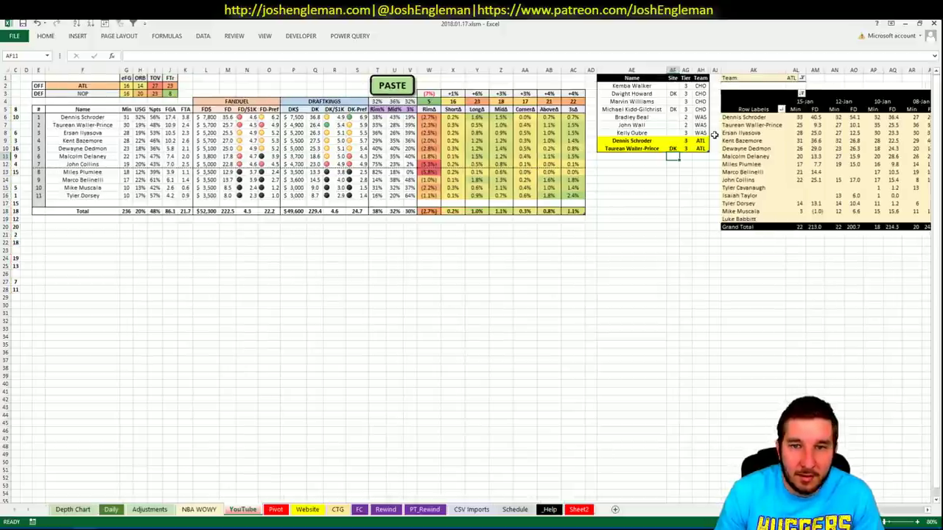
click(632, 157)
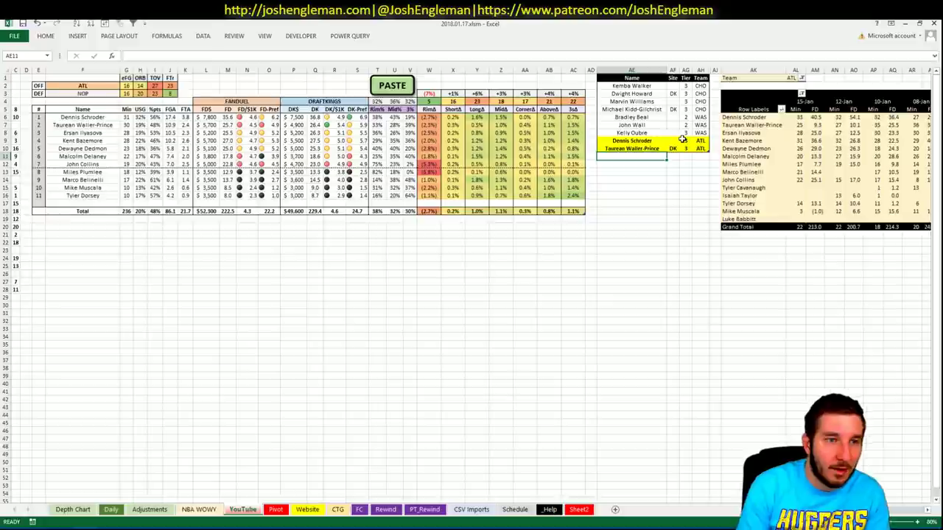
Add Kent Bazemore to the picks table as a tier 3 play for ATL.
text(Kent)
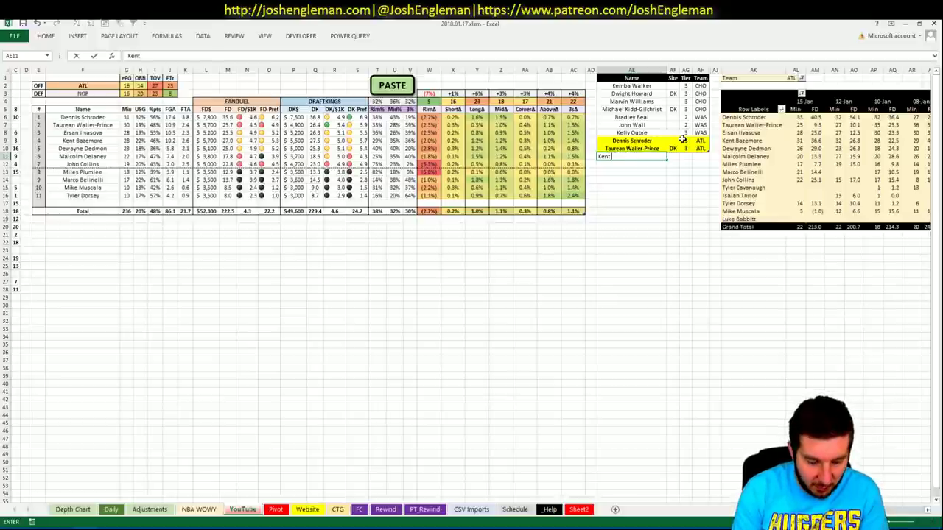
text( Bazemore)
key(Tab)
key(Tab)
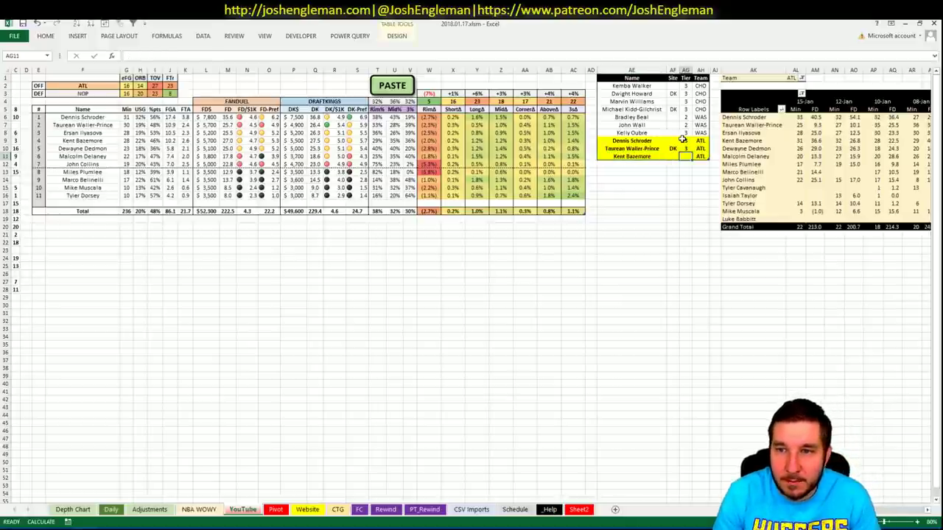
text(3)
key(Return)
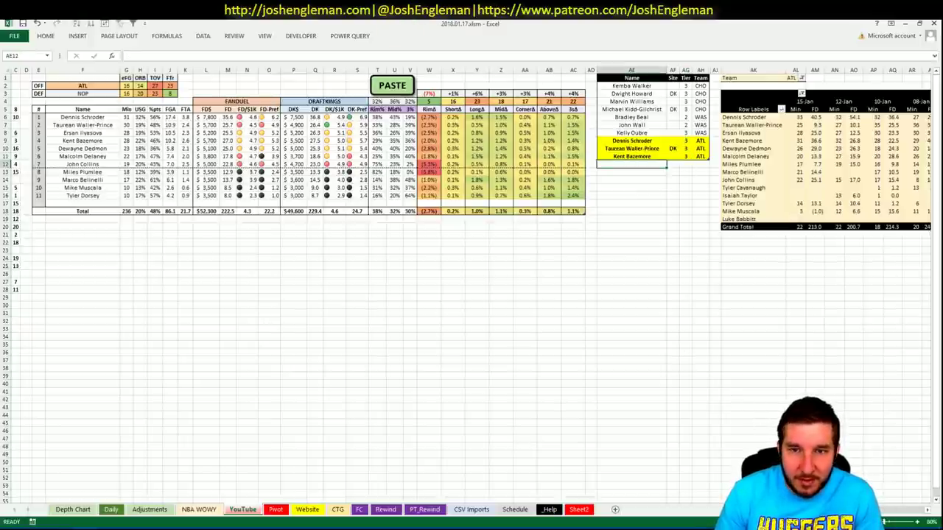
Set the offense team of the projections table to NOP.
scroll(471, 284, right, 2)
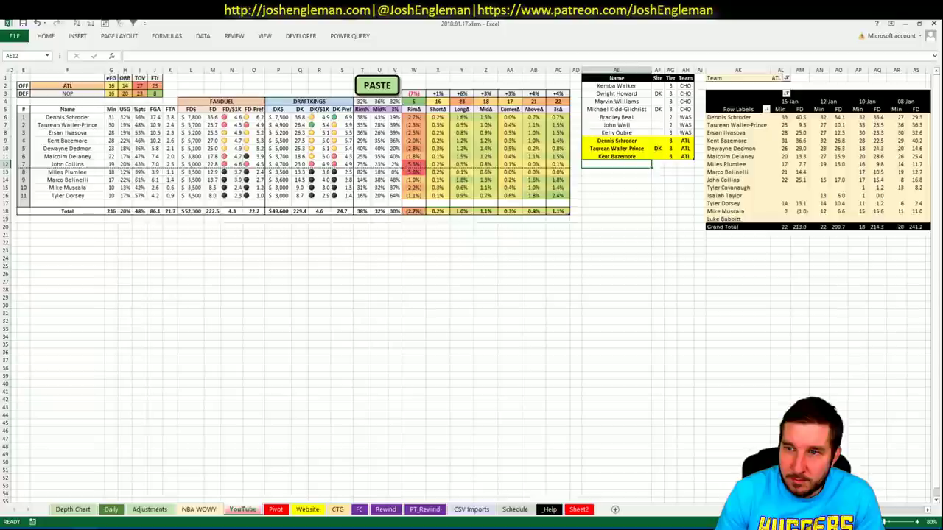
scroll(471, 284, right, 3)
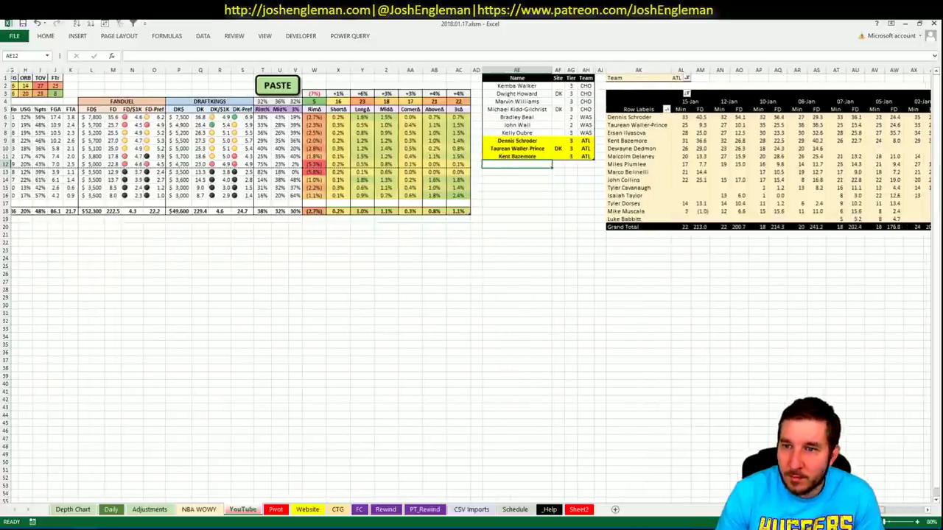
scroll(471, 284, right, 5)
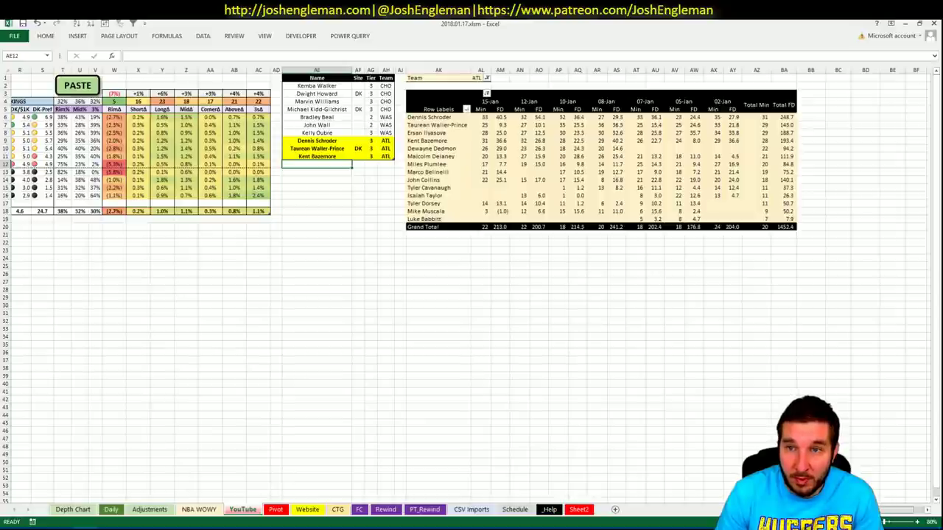
scroll(472, 285, left, 10)
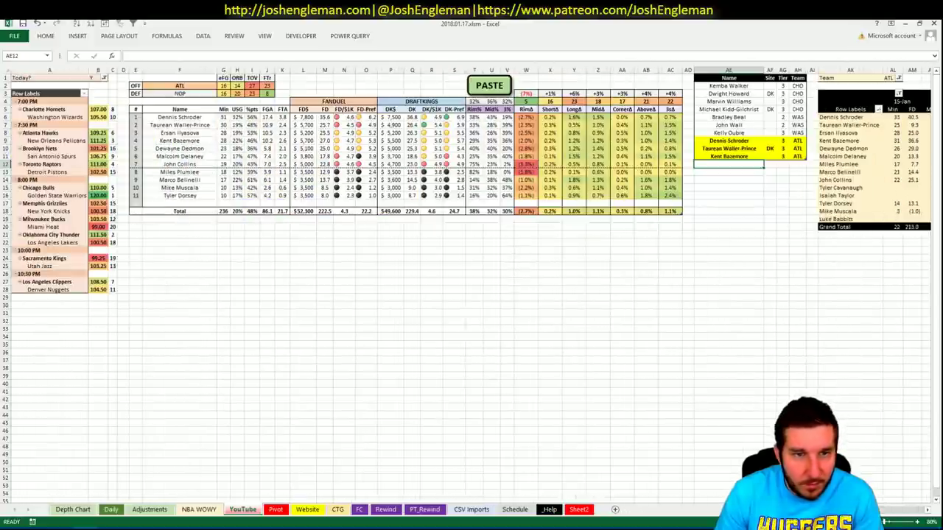
click(263, 204)
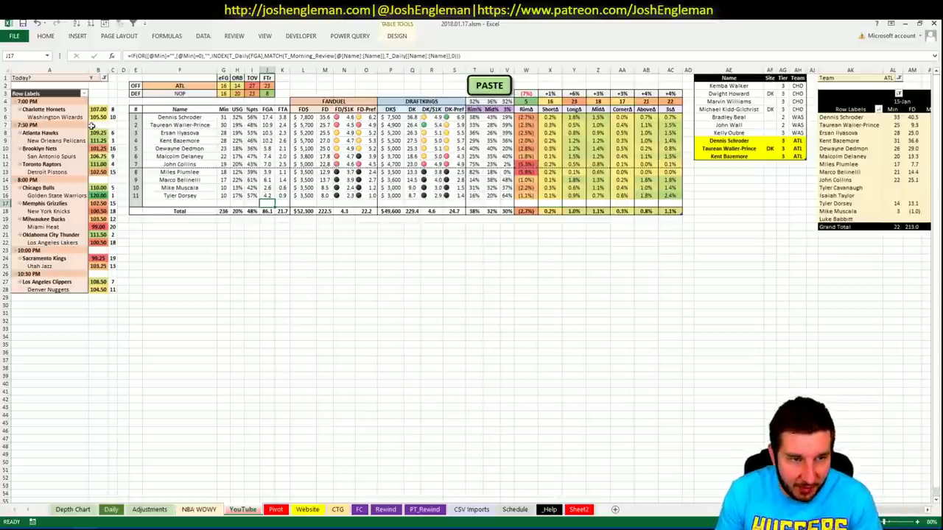
click(198, 86)
text(NOP)
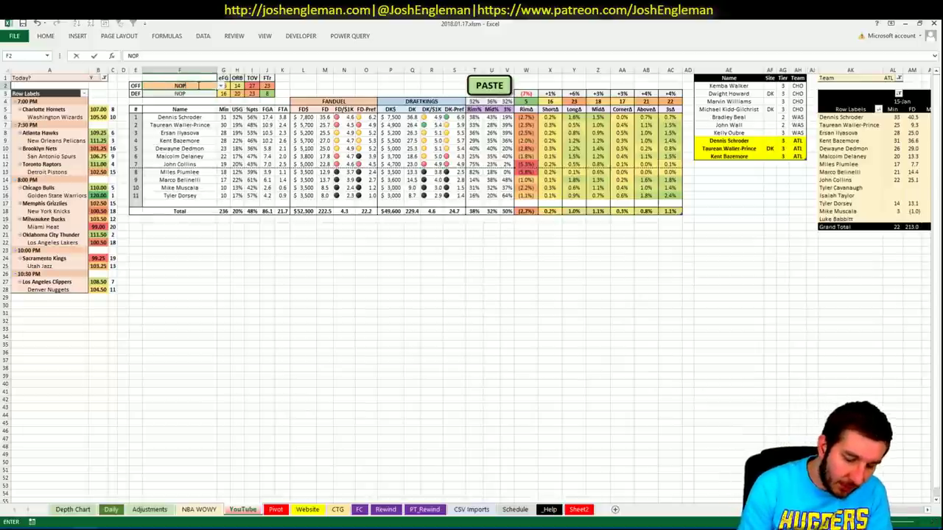
key(Return)
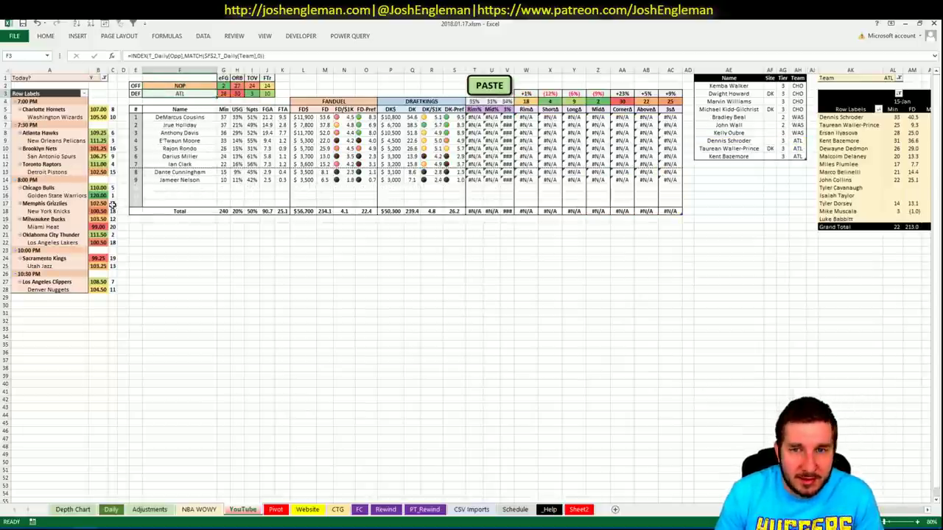
Switch to Cleaning the Glass in the browser and go to the New Orleans Pelicans' Shooting Frequency section.
key(alt+Tab)
click(240, 100)
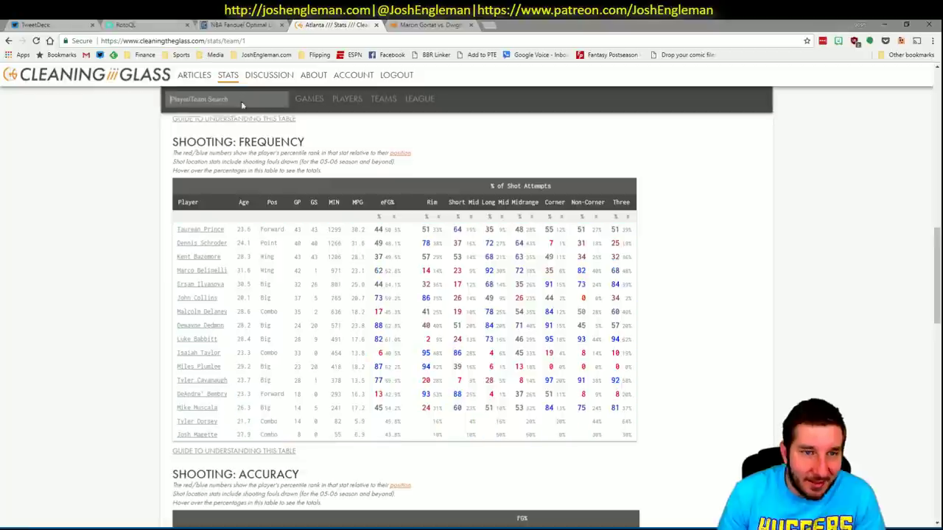
text(pelican)
key(Down)
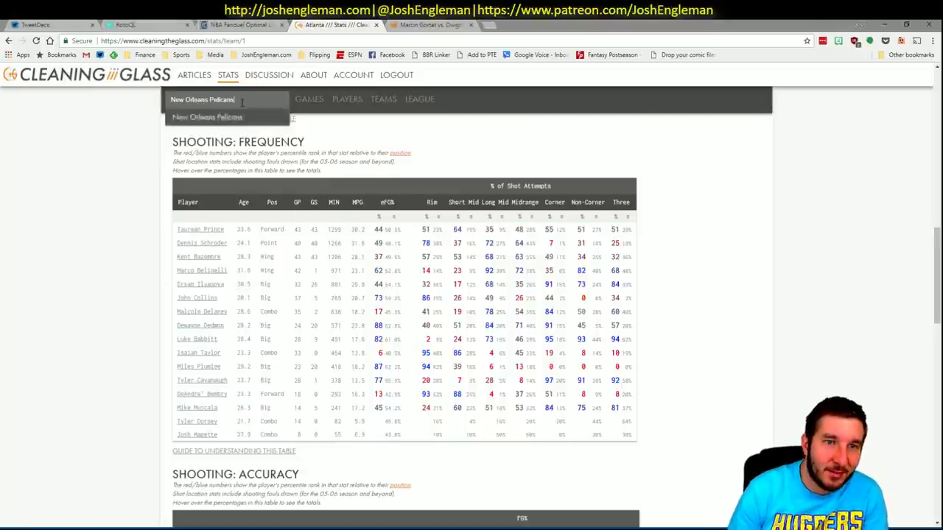
key(Return)
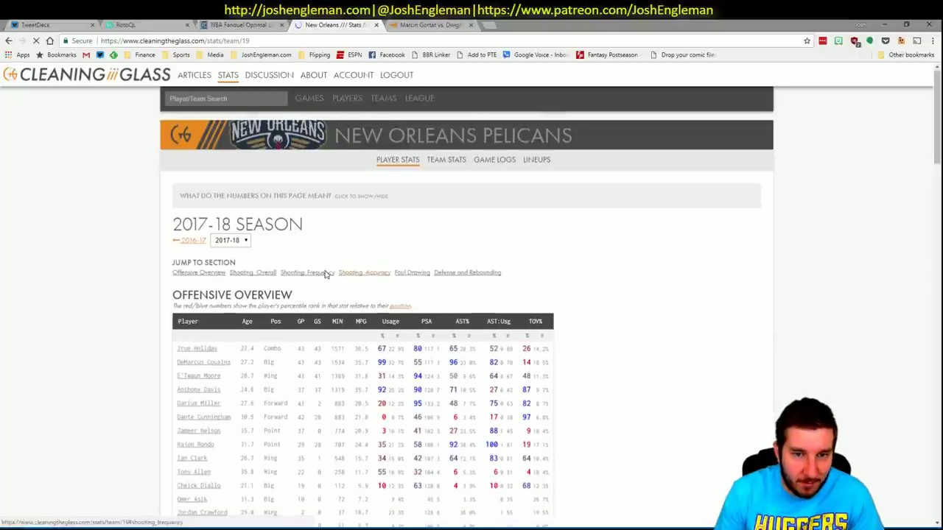
click(326, 272)
Copy the Pelicans' shooting frequency table and paste it into the Excel workbook to fill the NOP shooting columns.
drag(659, 451, 184, 229)
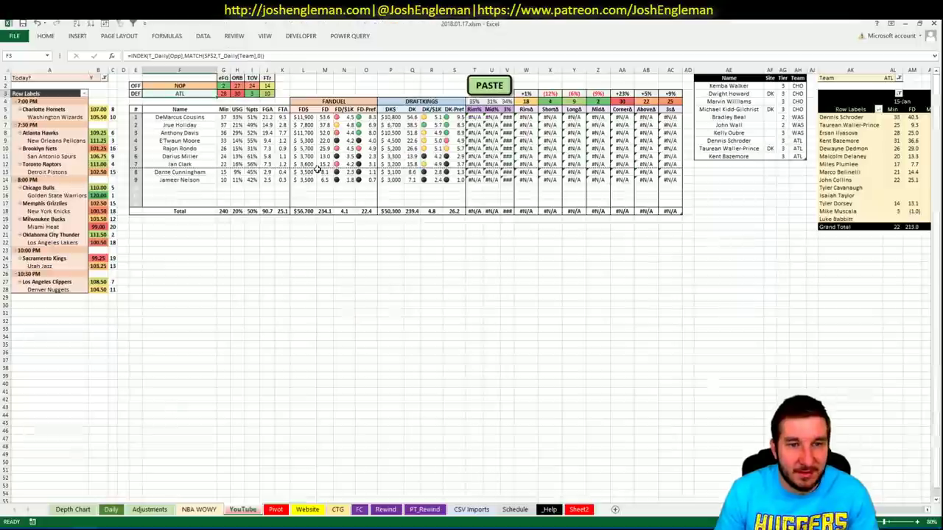
key(alt+Tab)
click(487, 85)
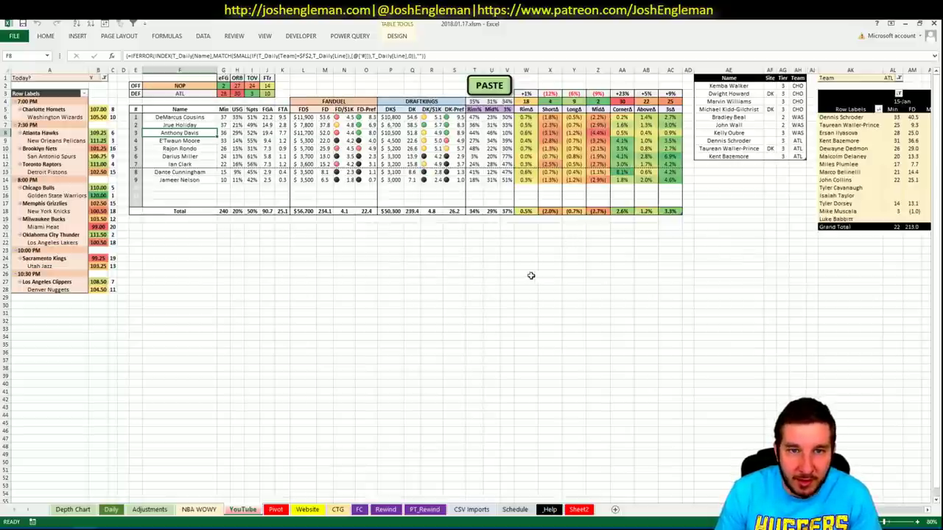
Filter the recent-games pivot table to team NOP.
click(735, 163)
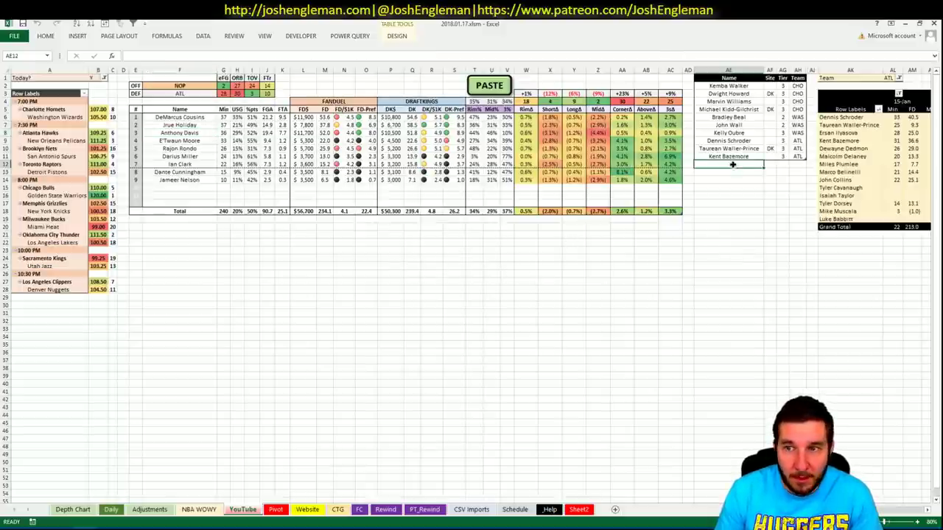
click(891, 78)
text(NOP)
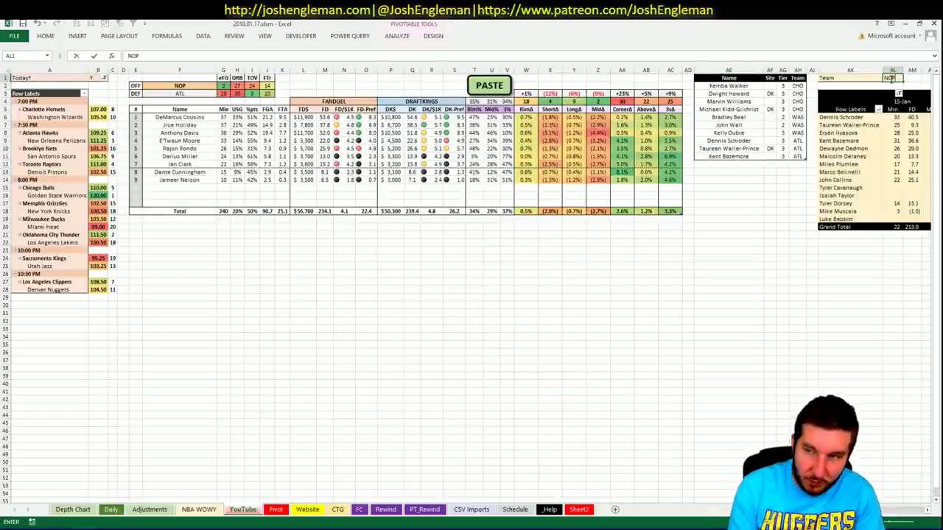
key(Return)
key(Return)
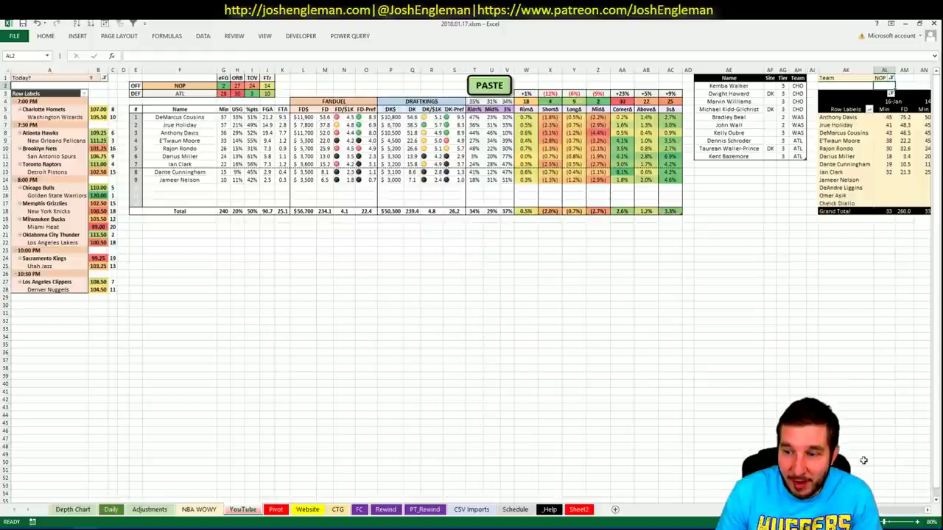
Compare the New Orleans players' projections and shooting matchups with their minutes and FanDuel points in recent games.
click(928, 511)
click(928, 511)
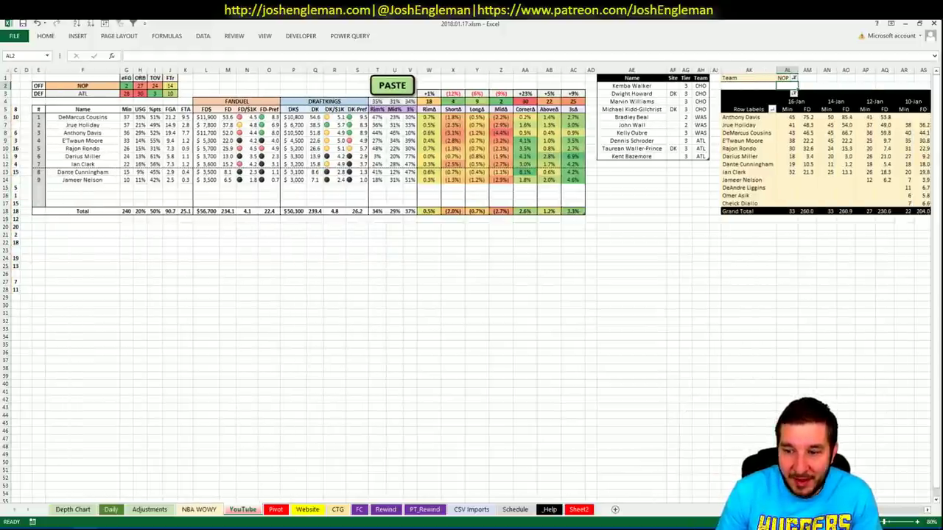
scroll(471, 221, left, 1)
scroll(472, 221, right, 1)
scroll(471, 221, left, 1)
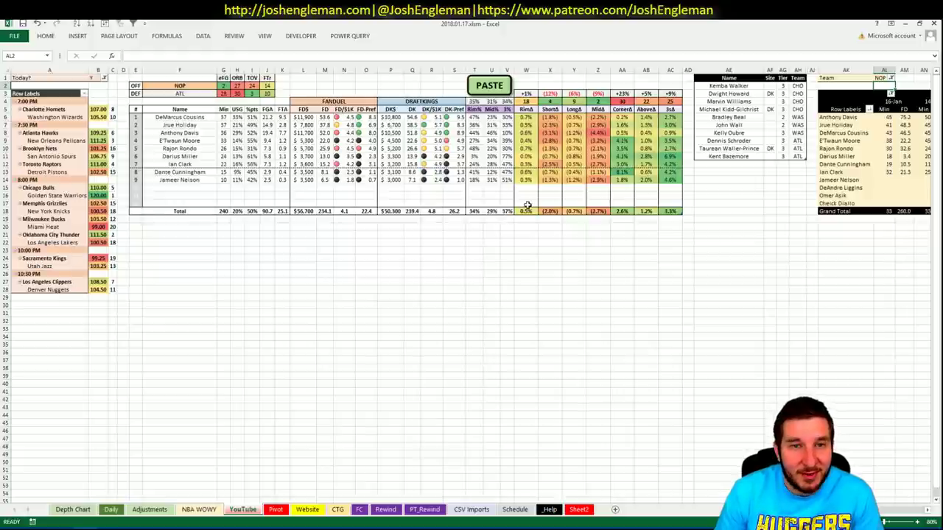
click(725, 165)
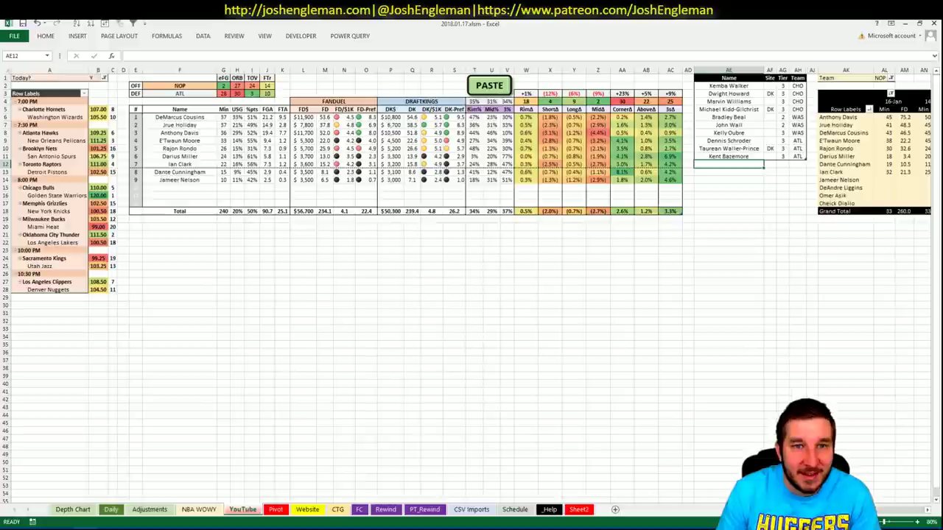
scroll(471, 295, right, 10)
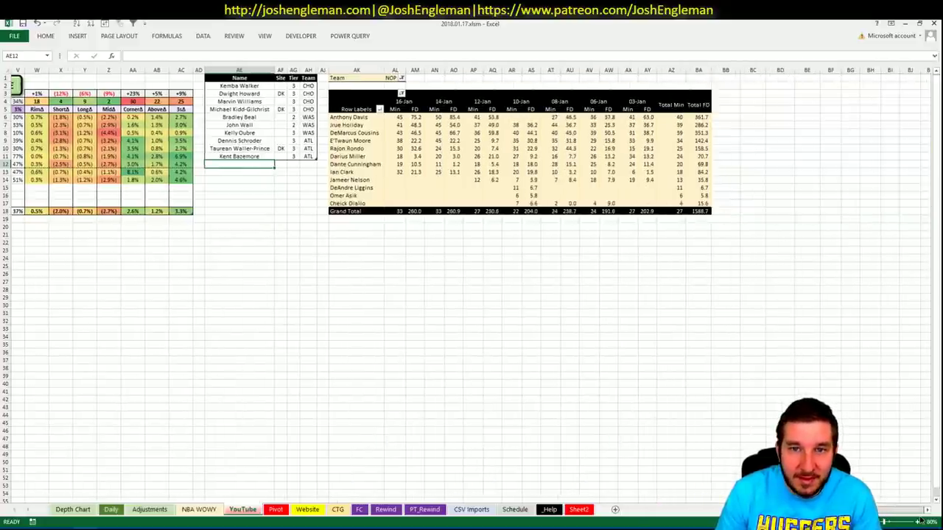
scroll(650, 443, left, 10)
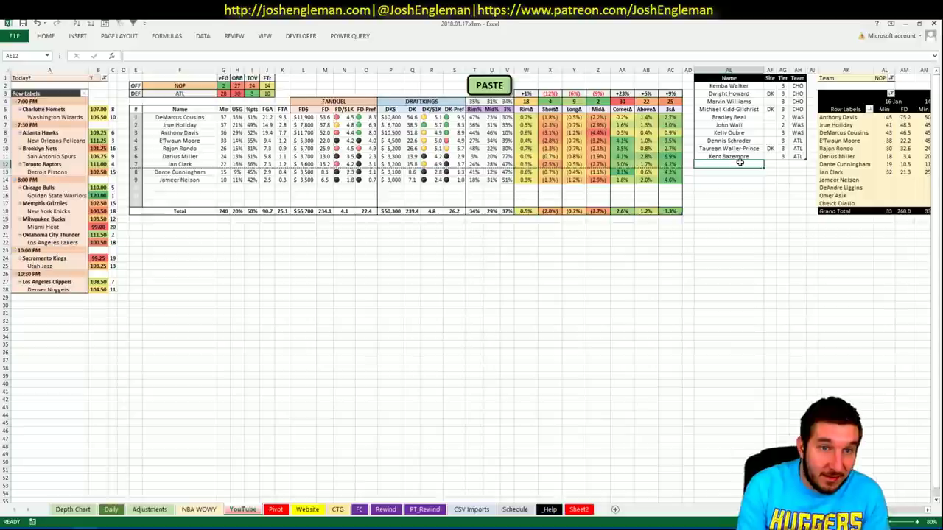
Add DeMarcus Cousins to the picks table as a tier 3 play for NOP, leaving the site blank.
text(DeMar)
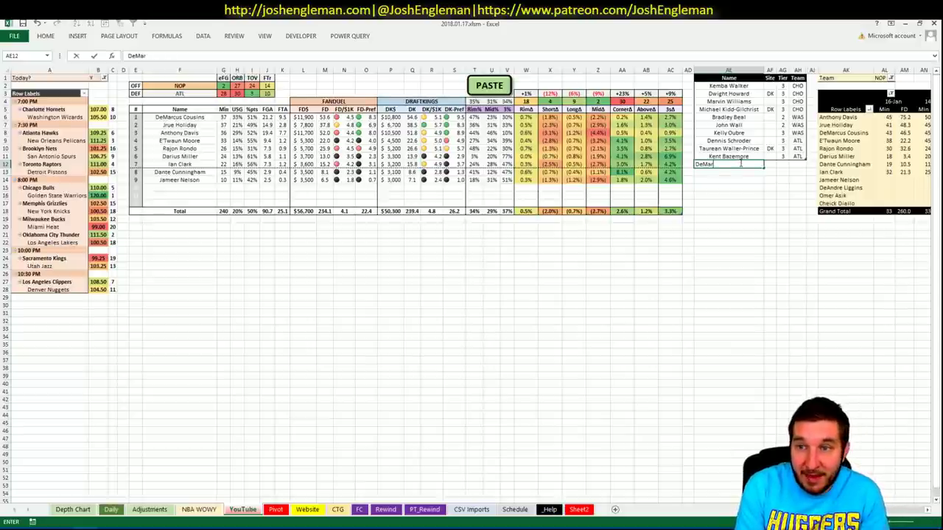
text(cus Cousins)
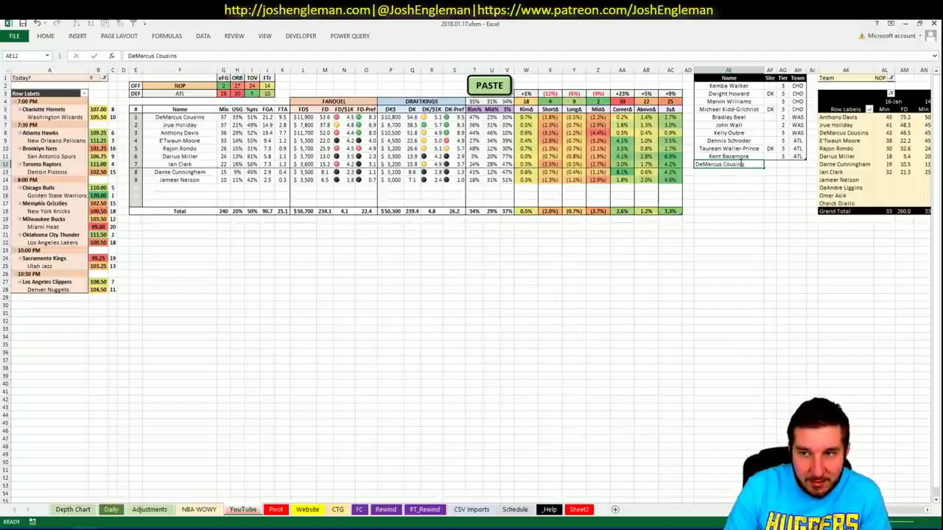
key(Tab)
key(Tab)
text(3)
key(Return)
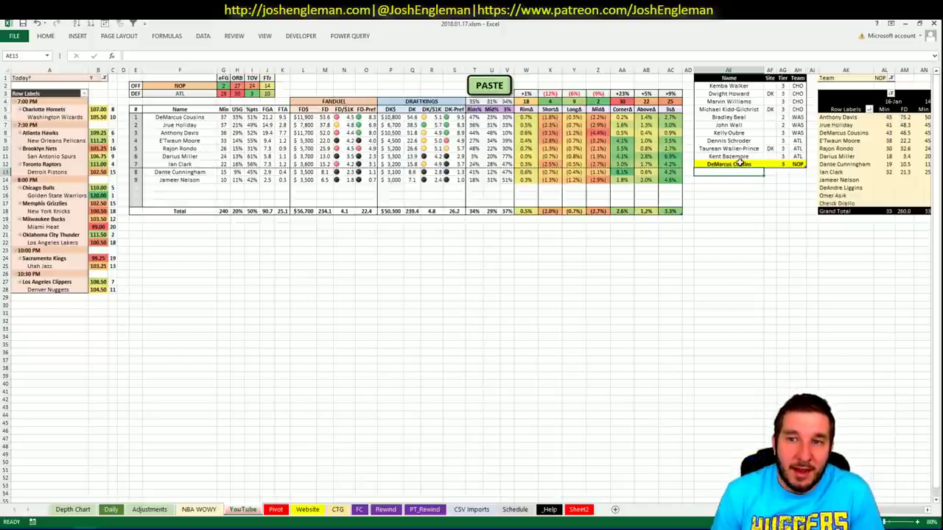
key(Right)
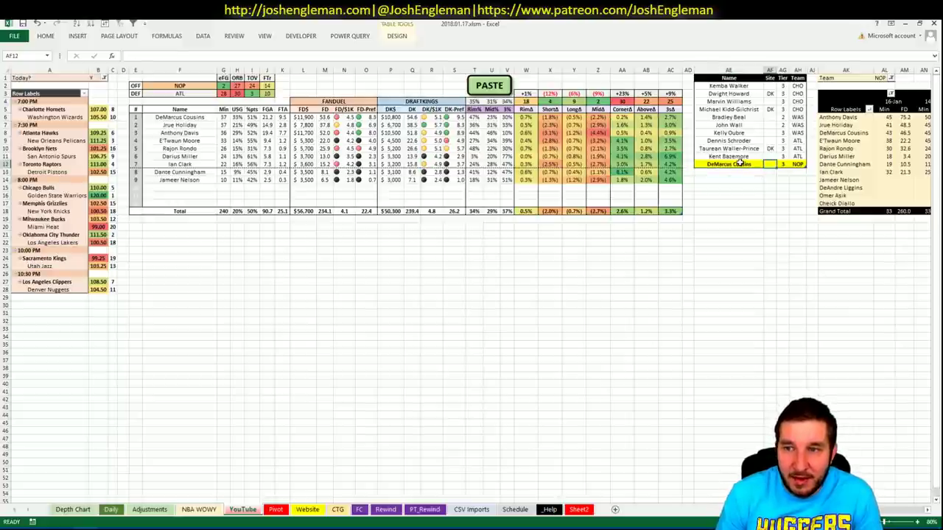
key(Return)
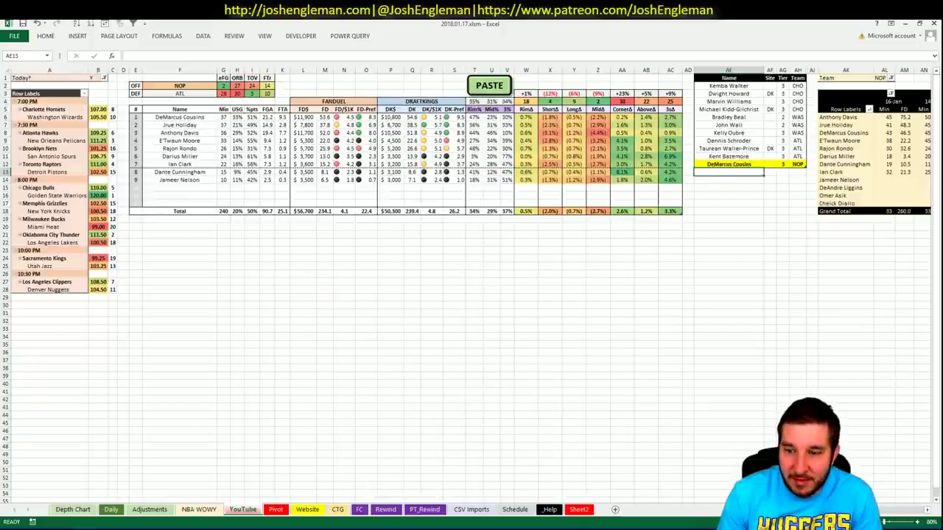
Check the New Orleans players' recent games and add Jrue Holiday to the picks table with site DK and tier 1.
scroll(471, 221, right, 3)
scroll(471, 221, left, 3)
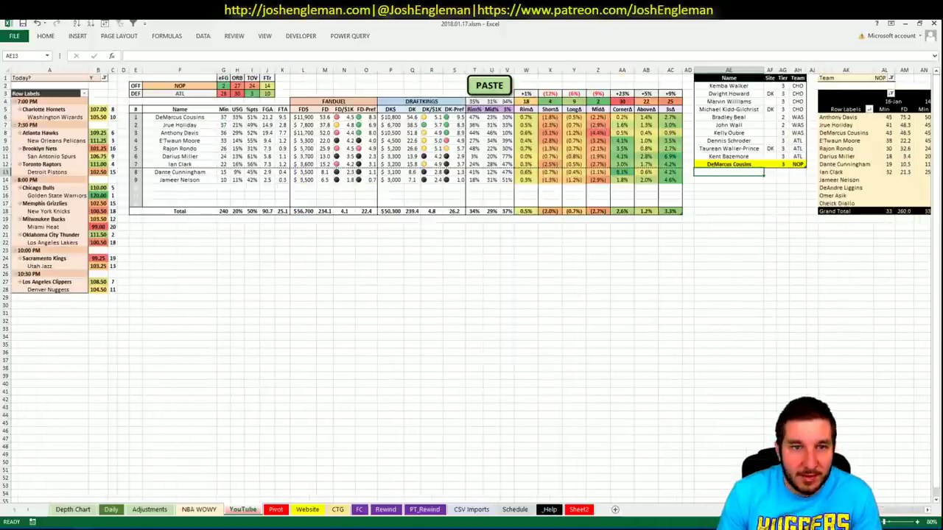
scroll(472, 221, right, 4)
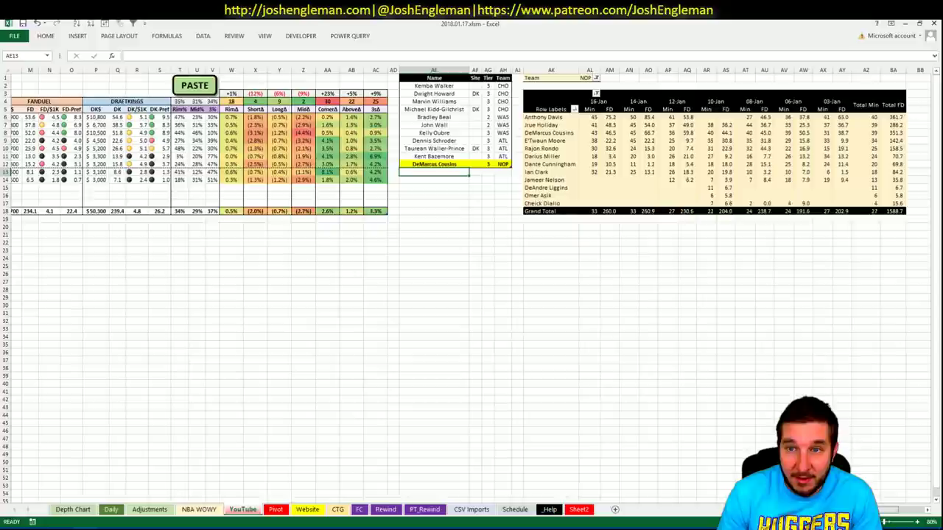
scroll(471, 221, left, 5)
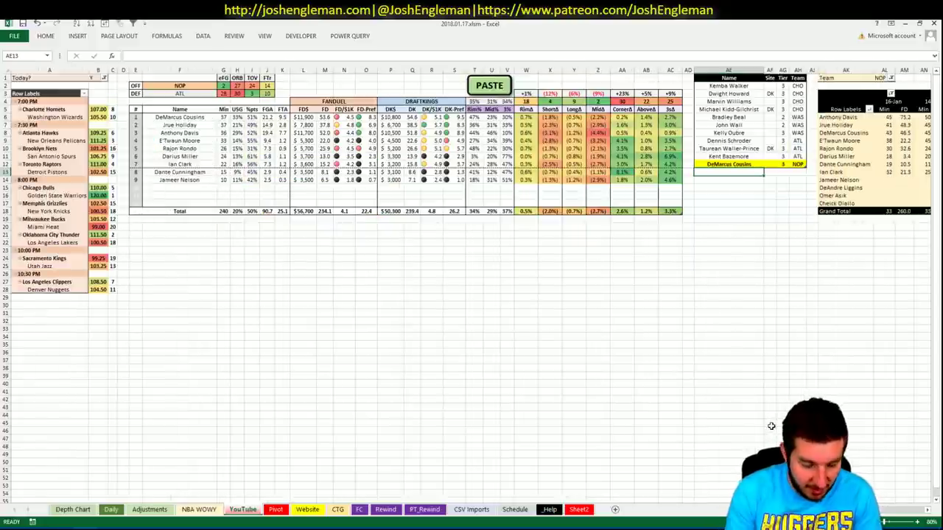
text(Jrue)
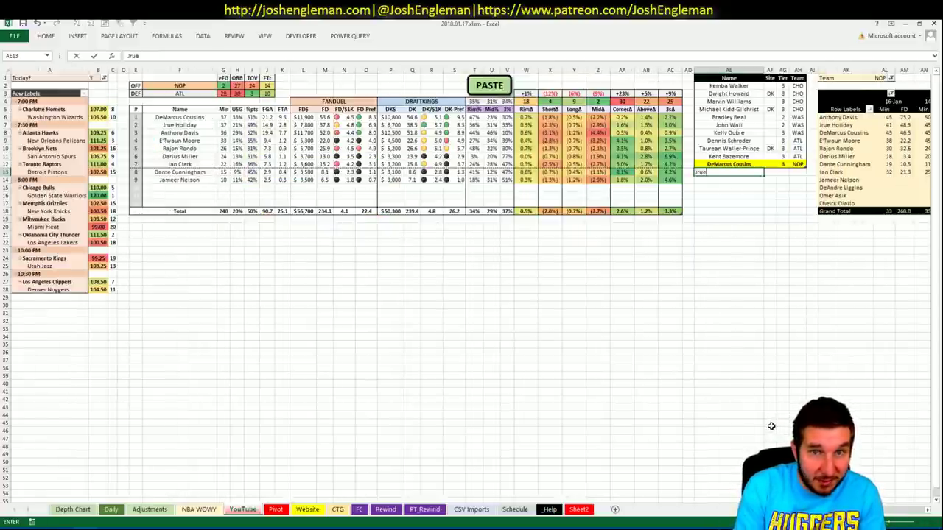
text( Holiday)
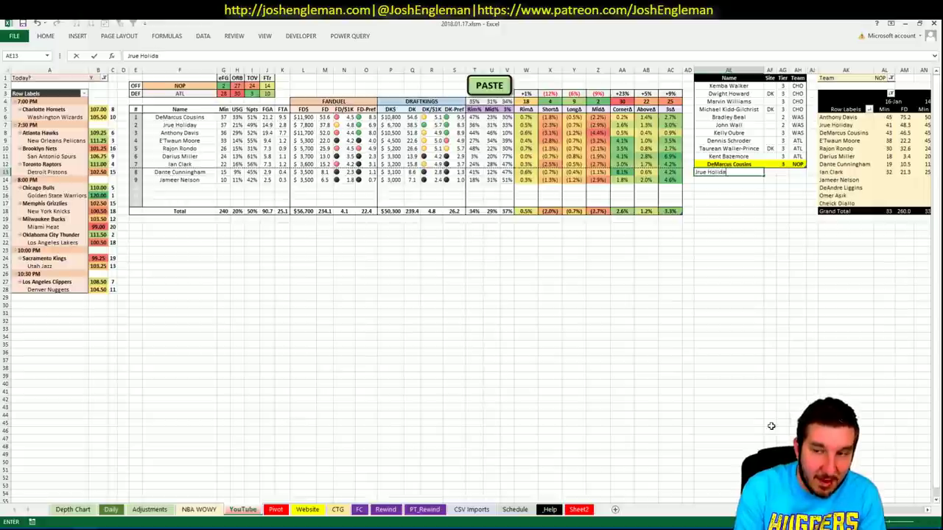
key(Tab)
text(DK)
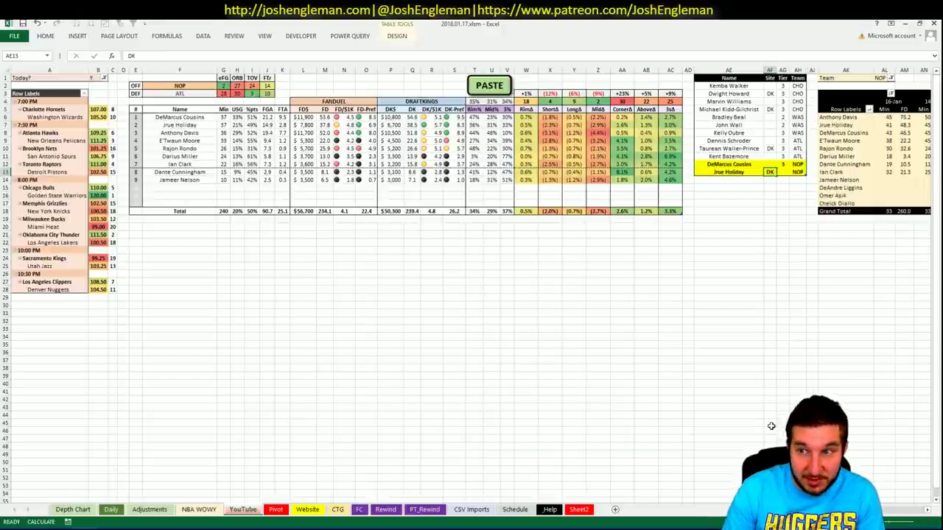
key(Tab)
text(1)
key(Return)
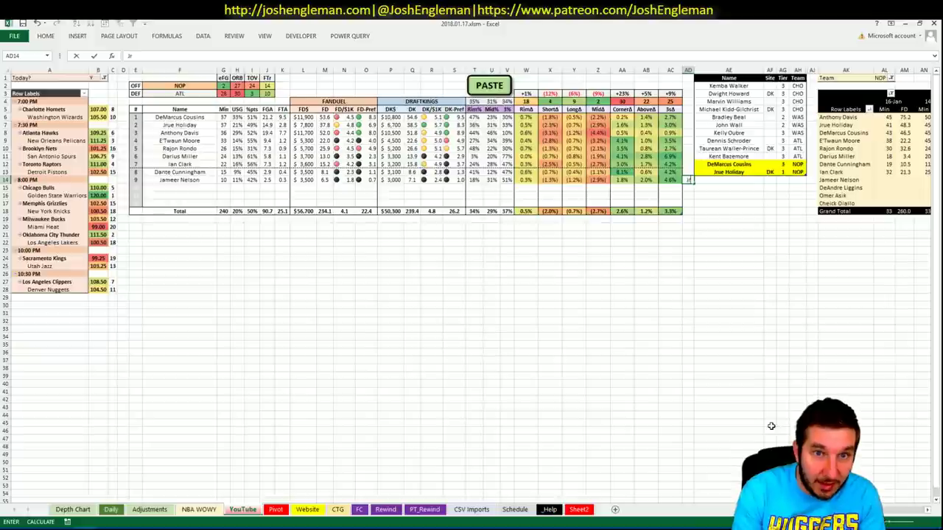
Add Jrue Holiday to the picks table a second time, with site FD and tier 2.
key(Right)
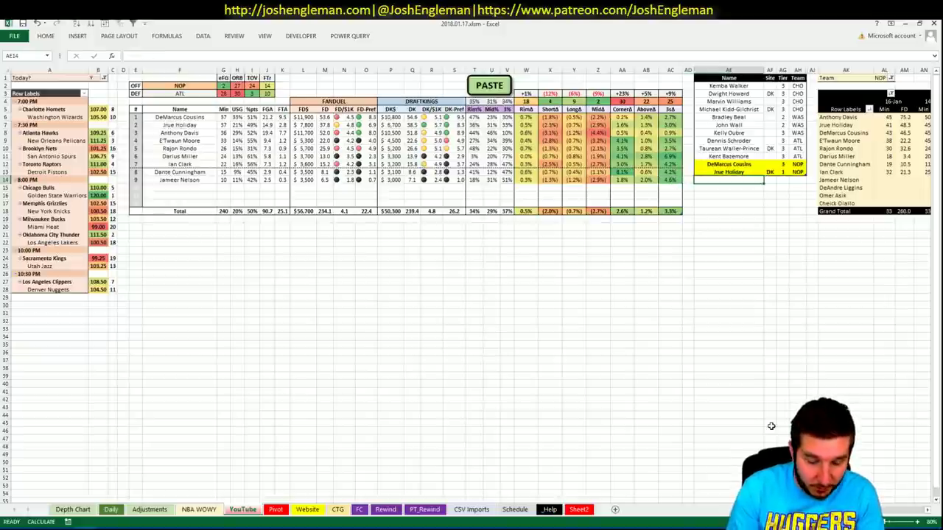
text(Jrue Holiday)
key(Tab)
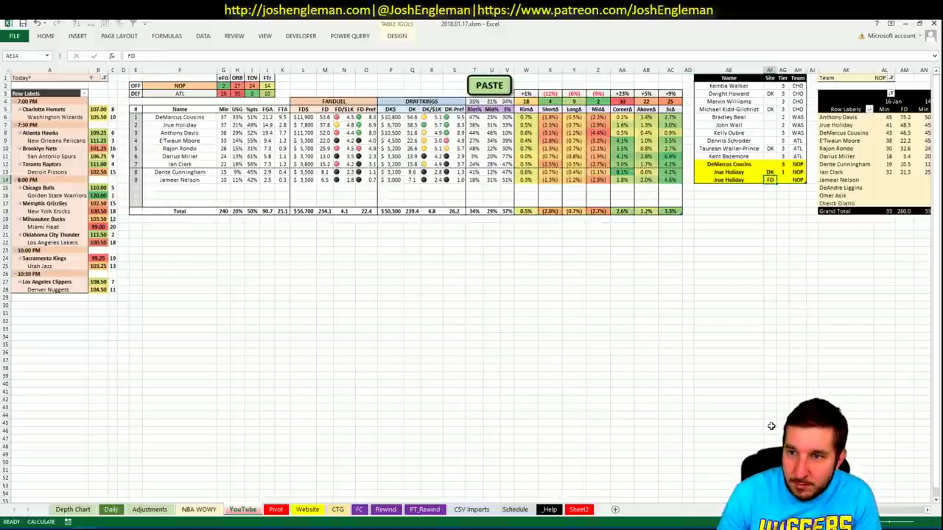
text(FD)
key(Tab)
text(2)
key(Return)
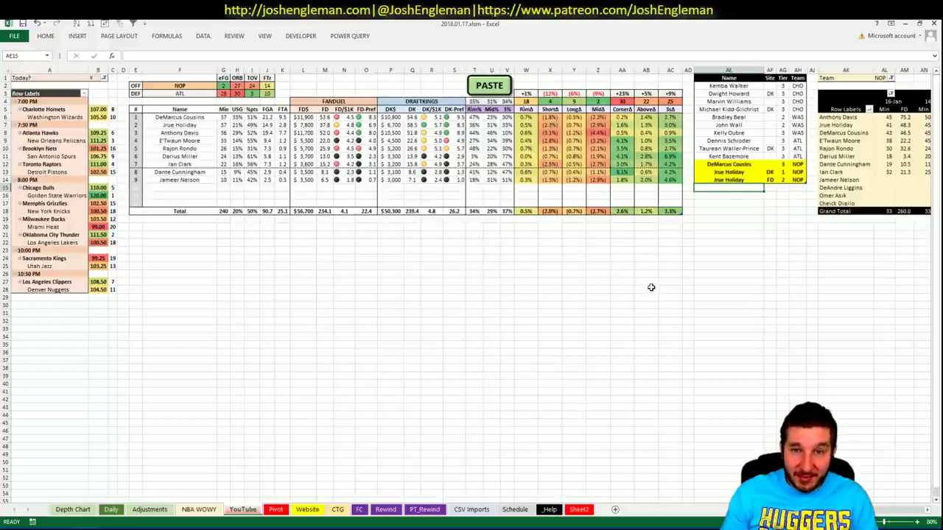
Add Anthony Davis to the picks table as a tier 3 play for NOP, leaving the site blank.
text(Anthony)
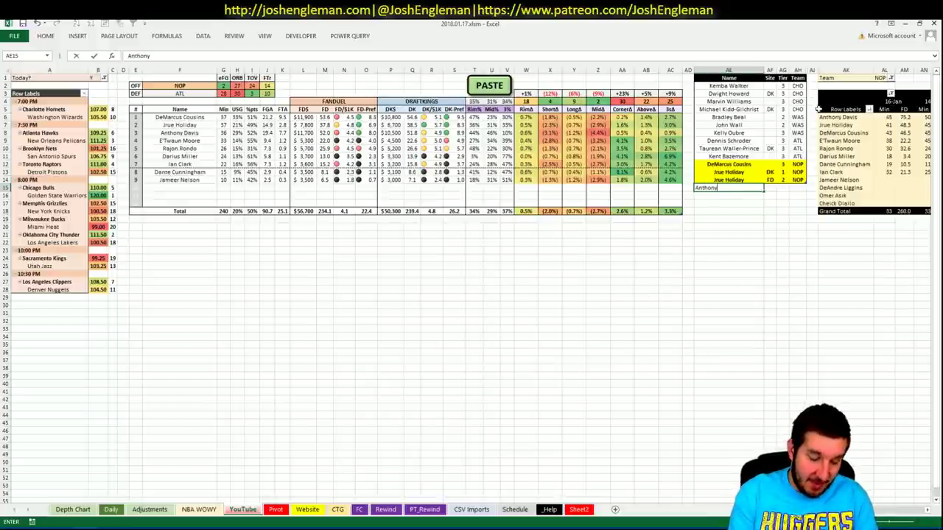
text( Davis)
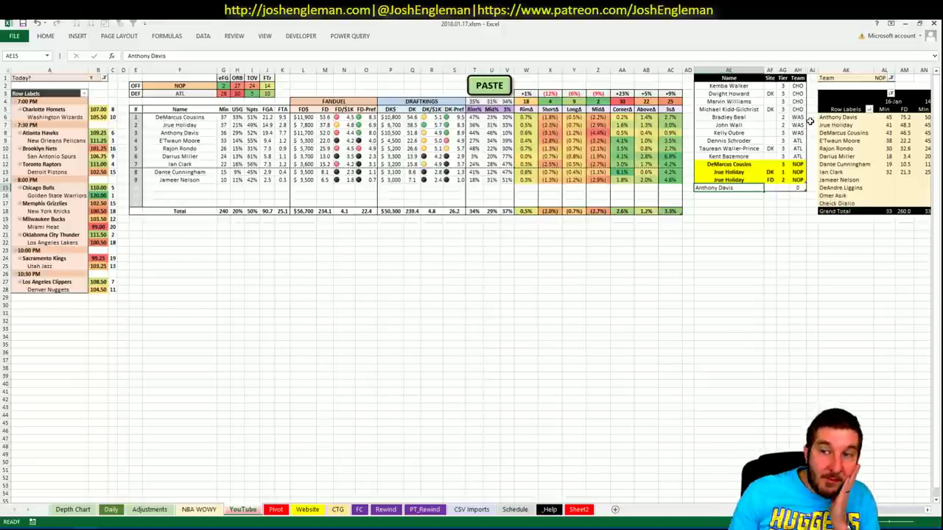
key(Tab)
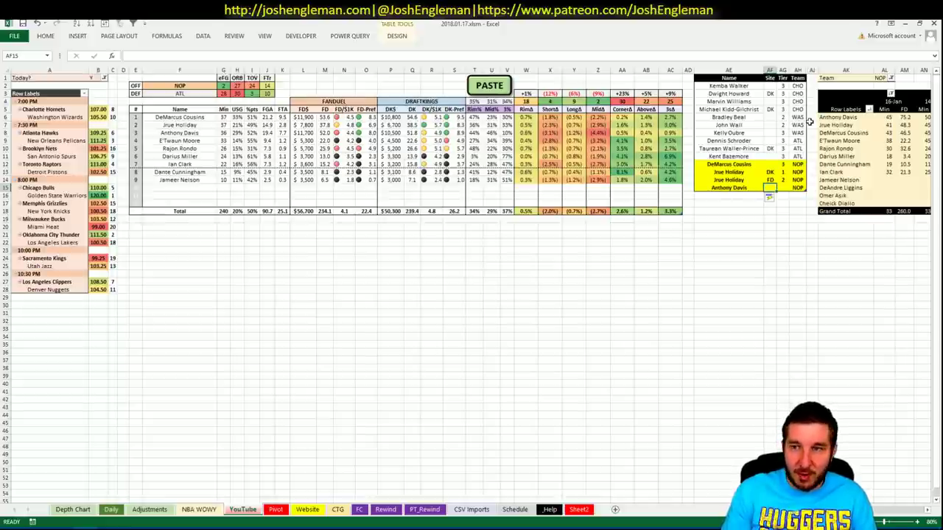
key(Return)
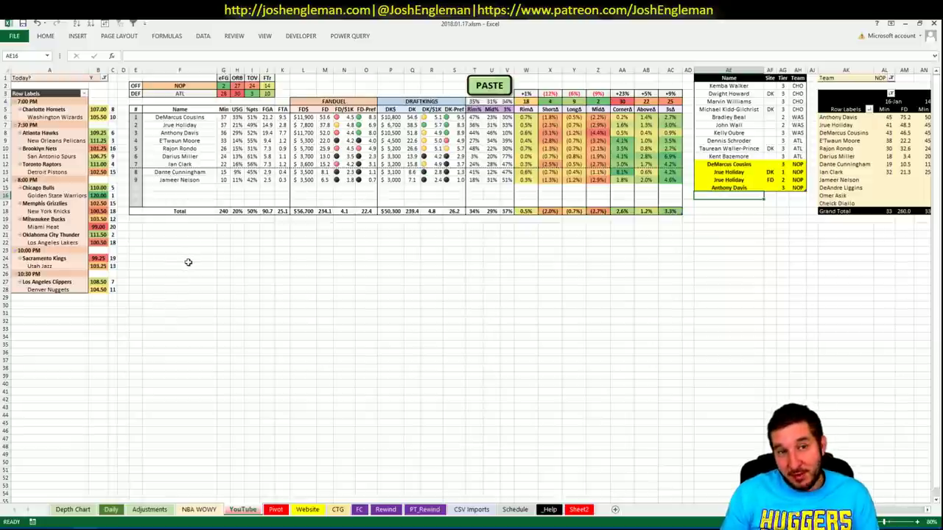
Add Rajon Rondo to the picks table as a tier 4 play for NOP, leaving the site blank.
click(172, 226)
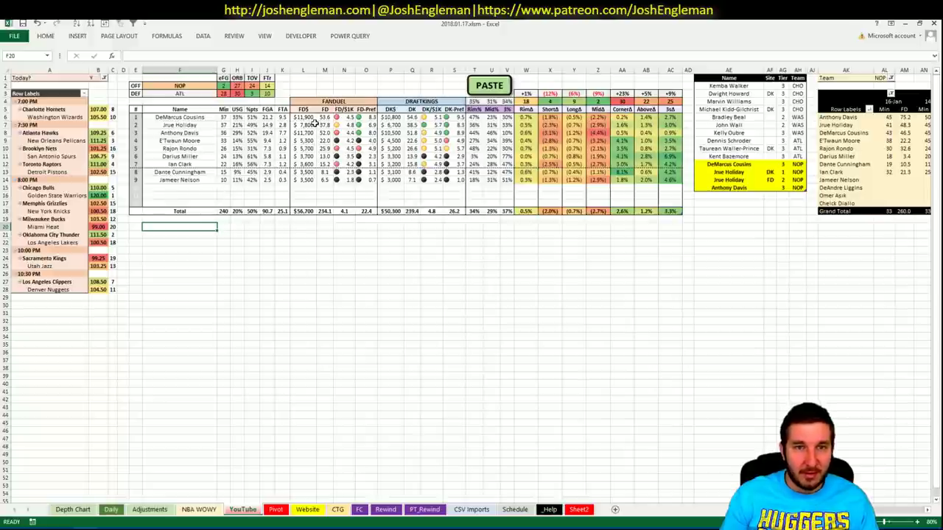
click(187, 86)
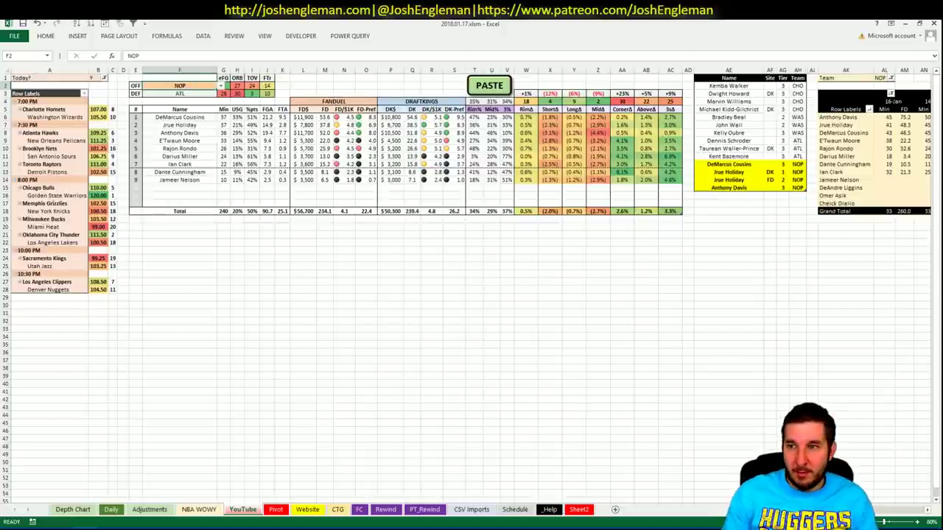
scroll(471, 287, right, 3)
scroll(570, 380, left, 3)
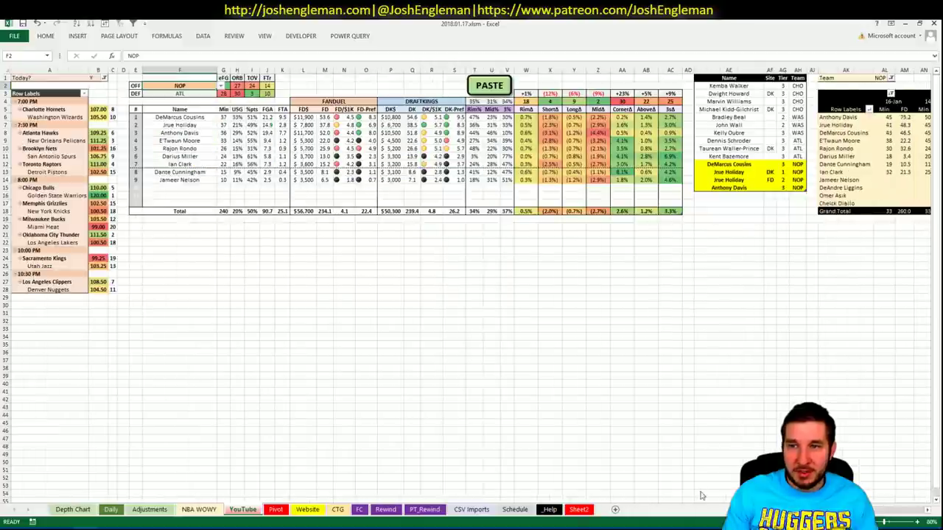
click(710, 196)
text(Rajon Rondo)
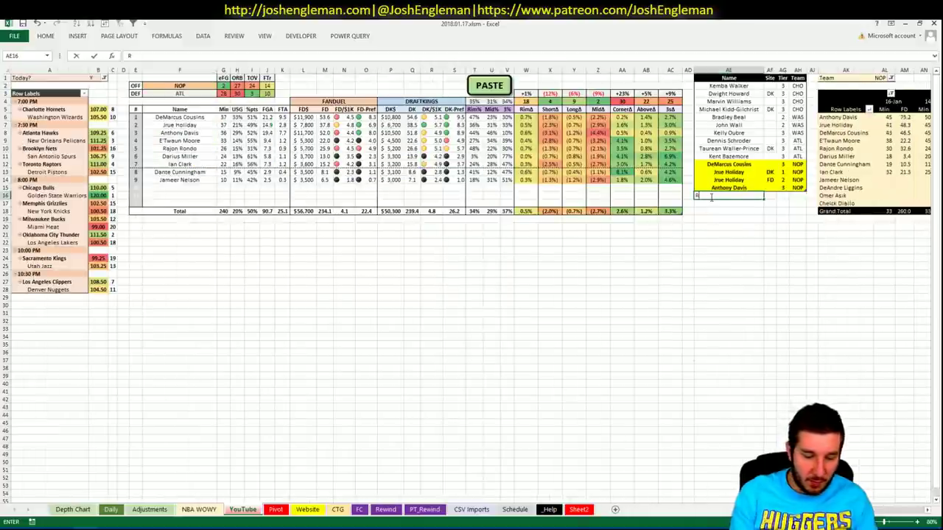
key(ctrl+Return)
key(Return)
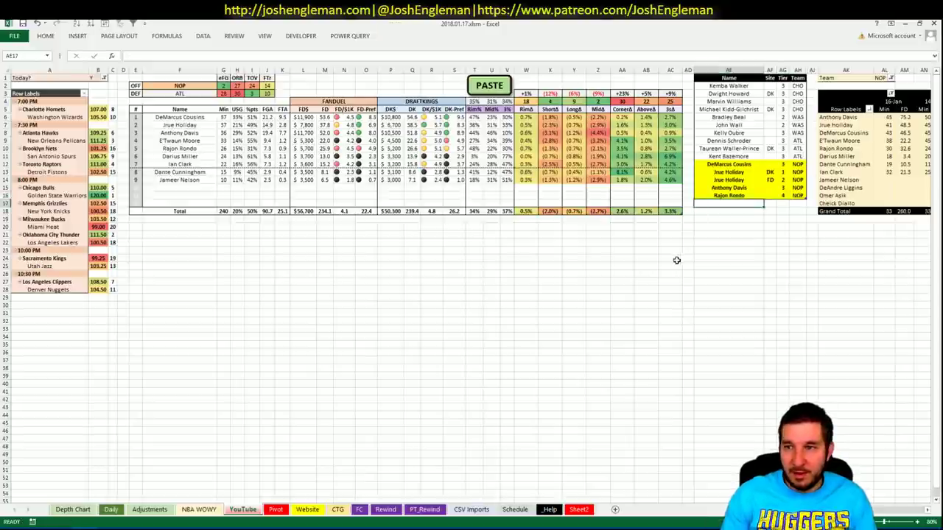
Set the offensive team of the matchup table to BRK.
scroll(472, 221, right, 3)
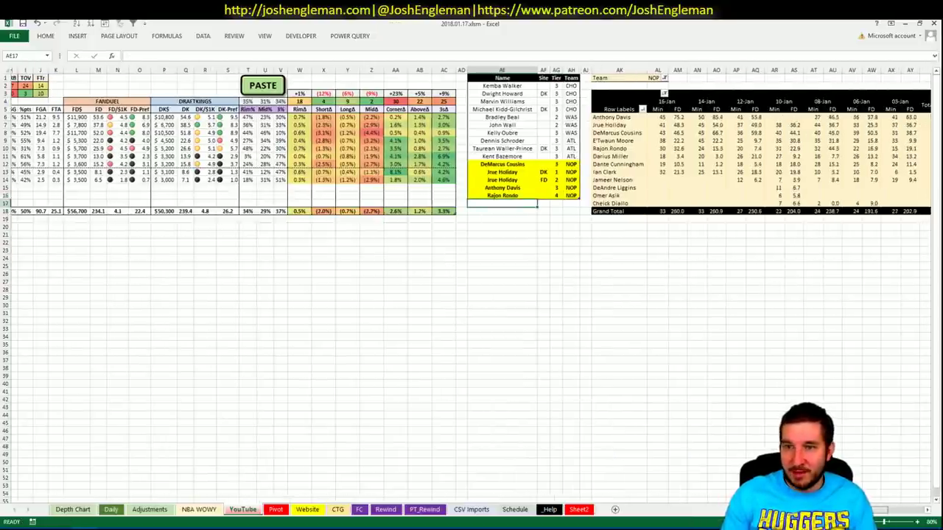
scroll(166, 127, left, 3)
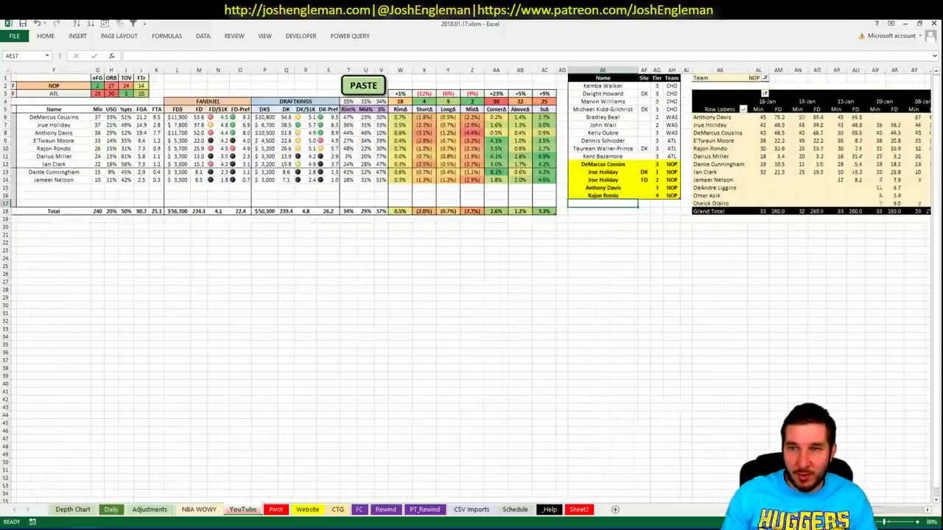
click(179, 86)
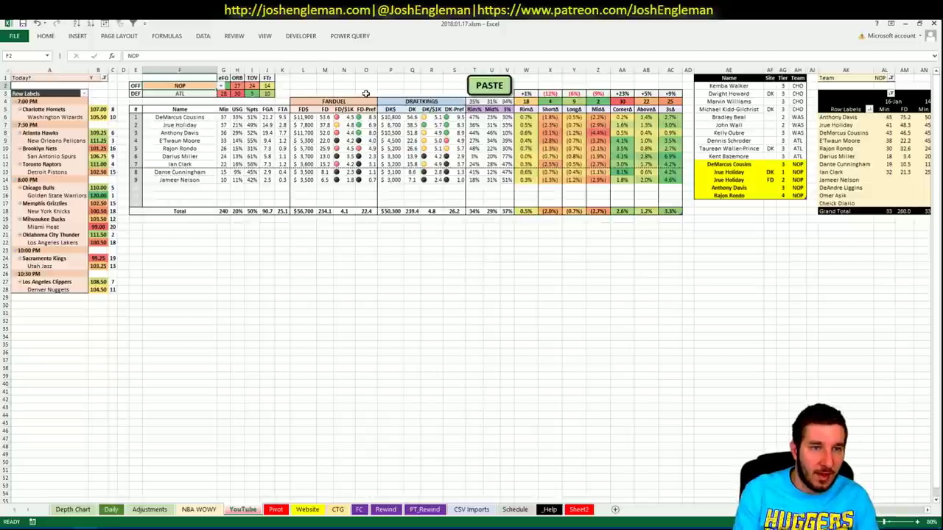
text(BRK)
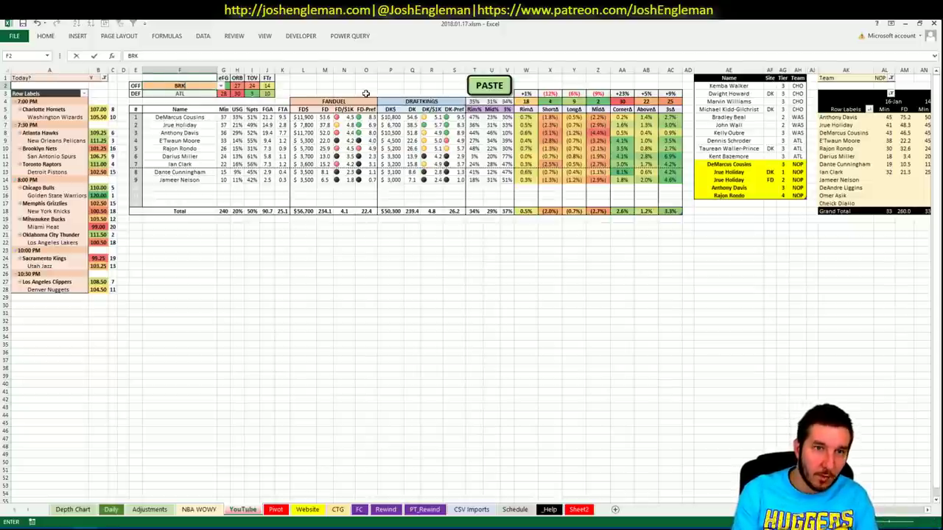
key(Return)
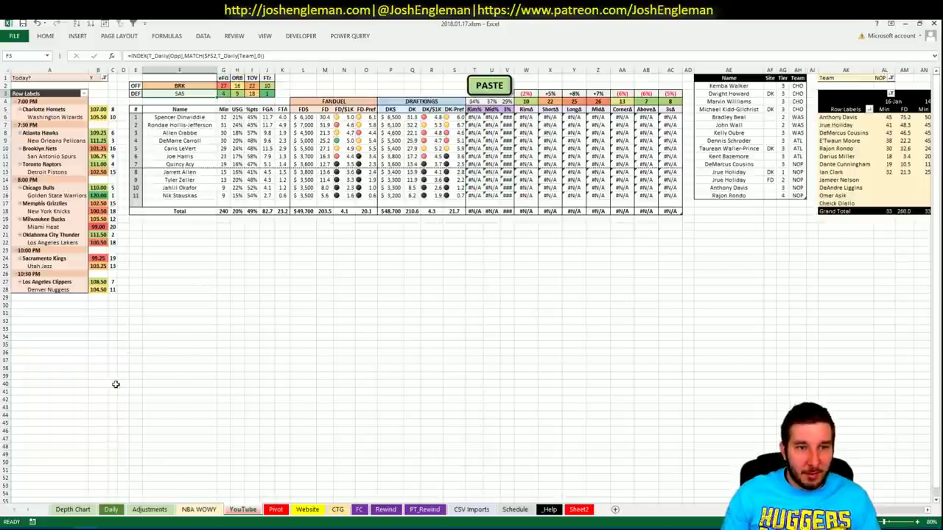
Switch to the browser and open the Shooting: Frequency section of Brooklyn's Cleaning the Glass stats page.
key(alt+Tab)
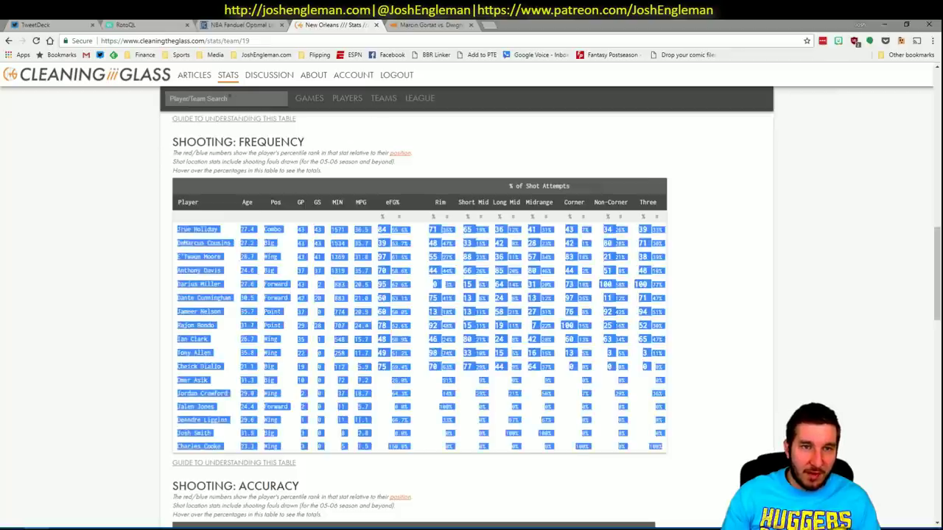
click(229, 98)
text(bro)
key(Return)
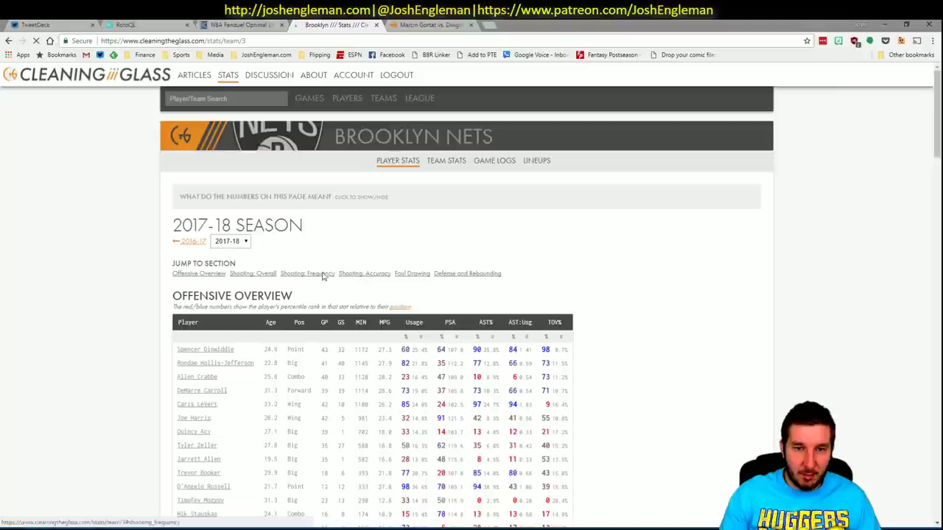
click(322, 274)
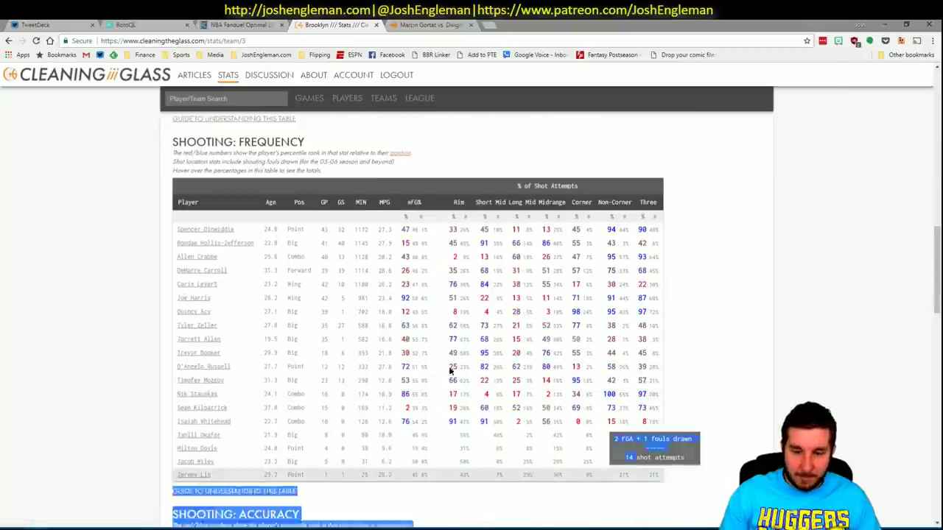
Copy the Brooklyn shooting frequency rows from the web page and load them into the Excel workbook's shooting data.
drag(450, 370, 180, 231)
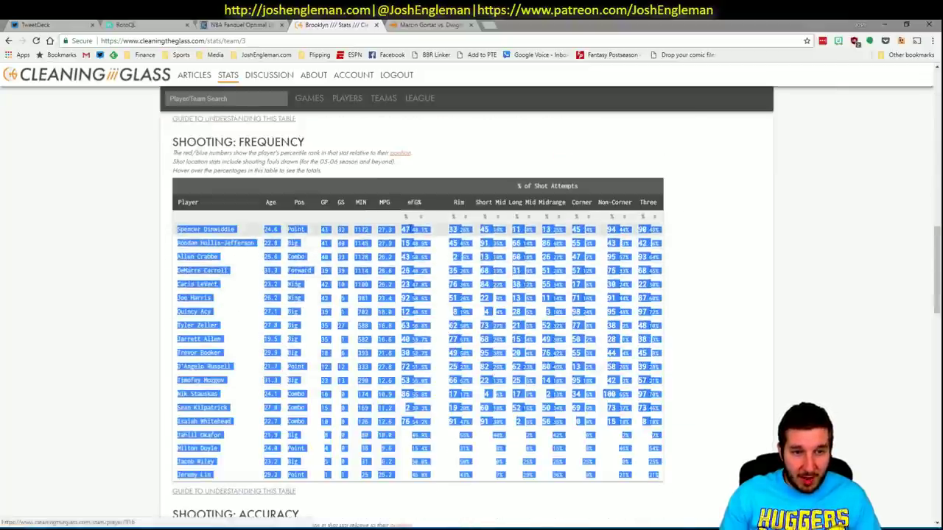
key(alt+Tab)
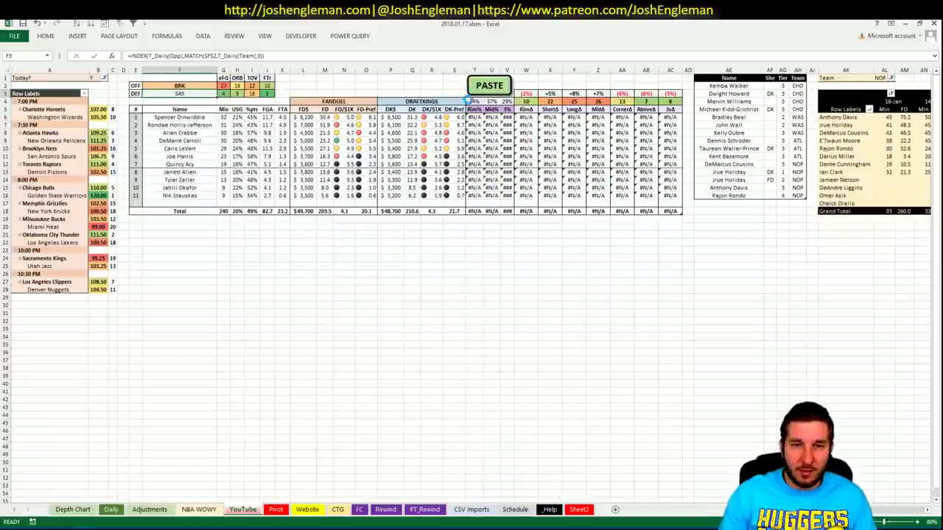
click(470, 93)
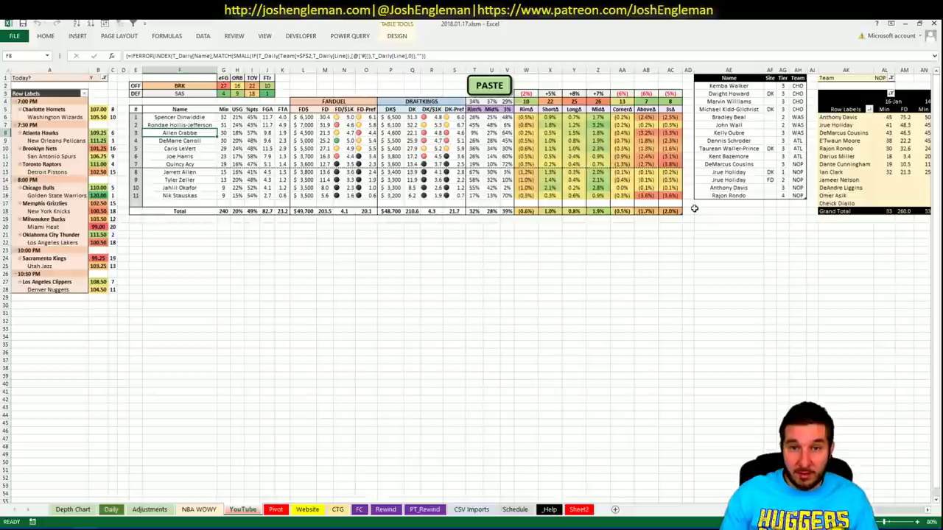
Filter the recent-games pivot table to team BRK and save the workbook.
click(880, 79)
text(BR)
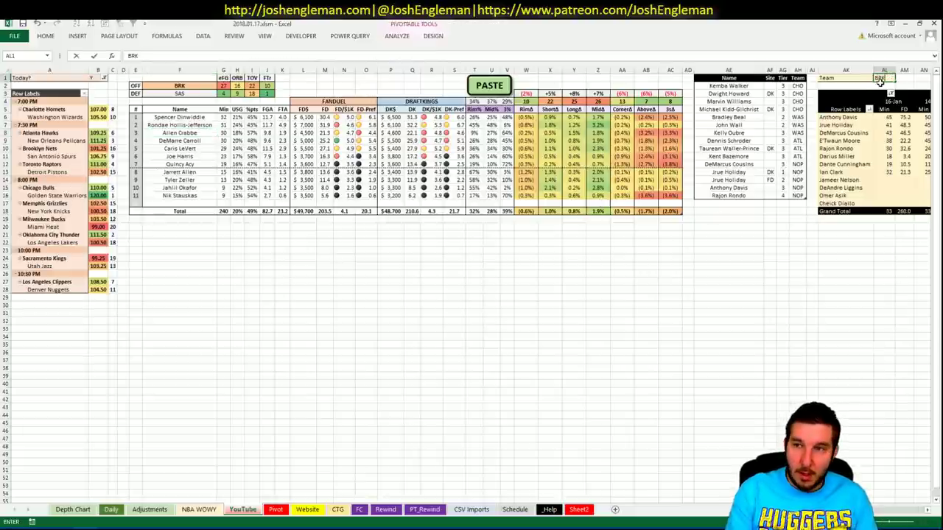
text(K)
key(Return)
key(ctrl+s)
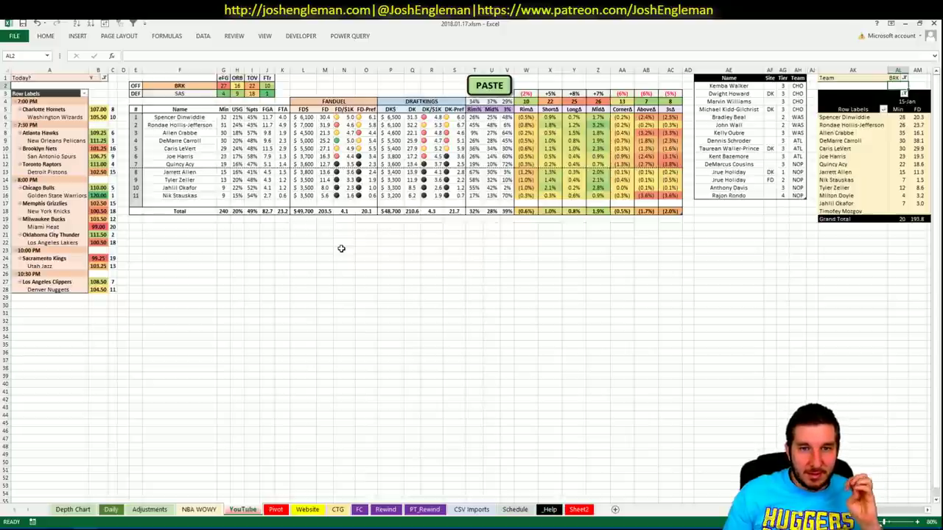
Compare the Brooklyn players' projections and shooting matchups with their minutes and FanDuel points in recent games.
click(725, 204)
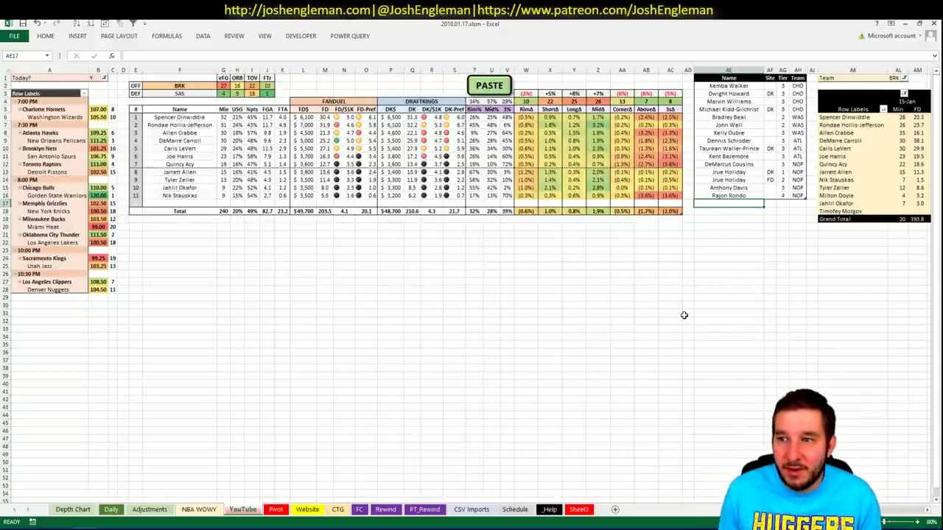
scroll(471, 285, right, 5)
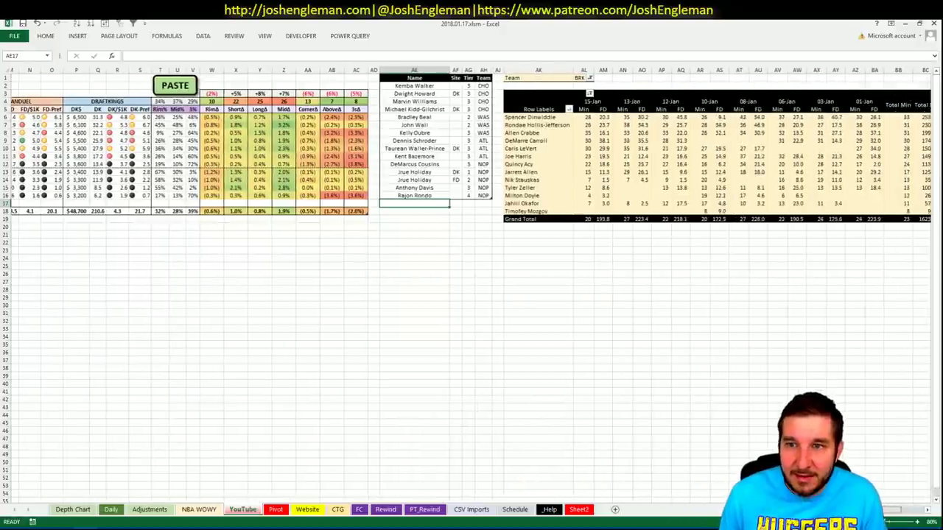
scroll(471, 285, left, 1)
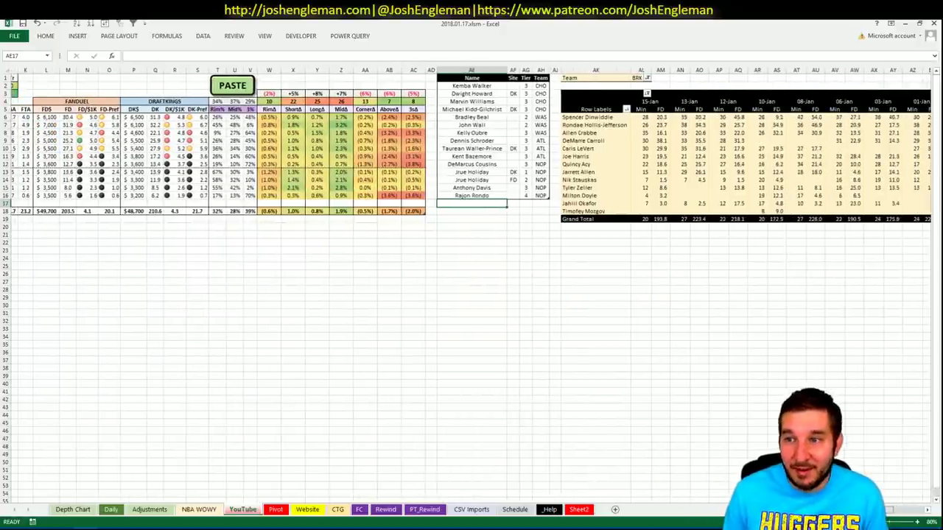
scroll(743, 122, right, 1)
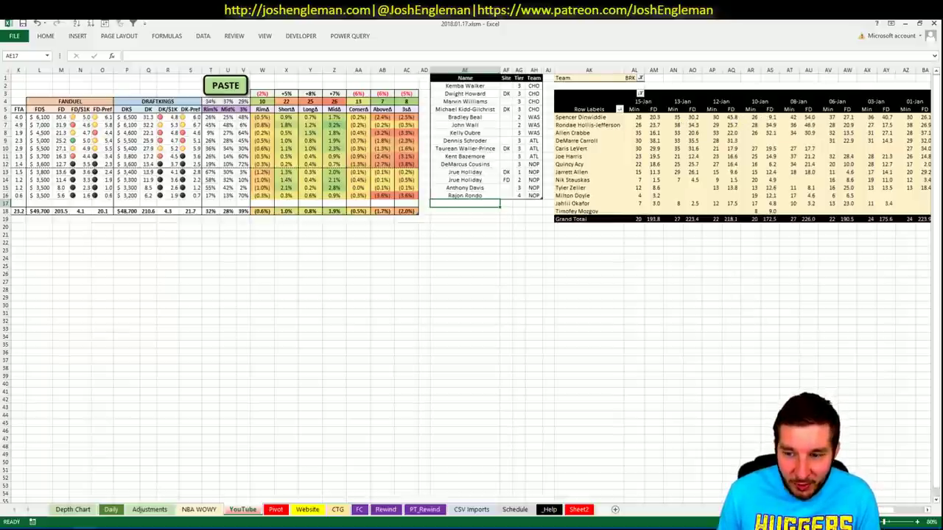
scroll(471, 147, left, 3)
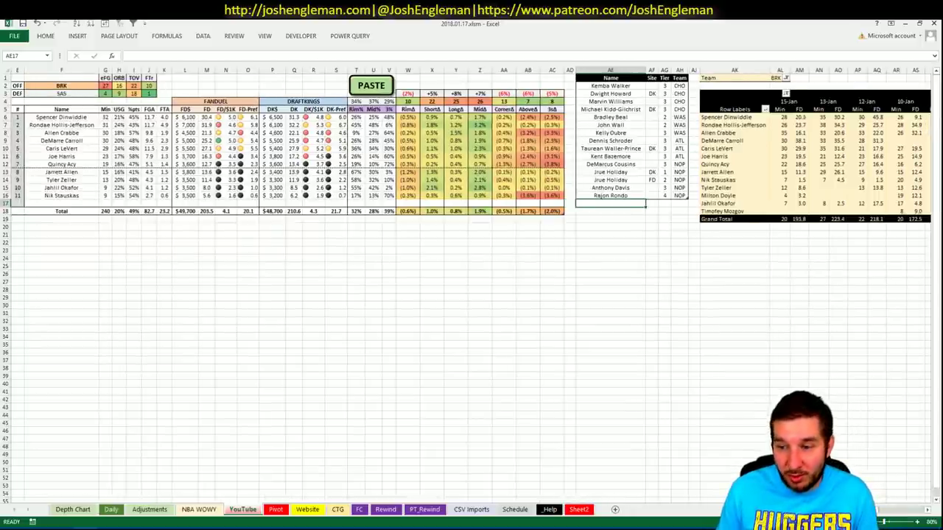
scroll(471, 148, right, 3)
scroll(567, 119, right, 3)
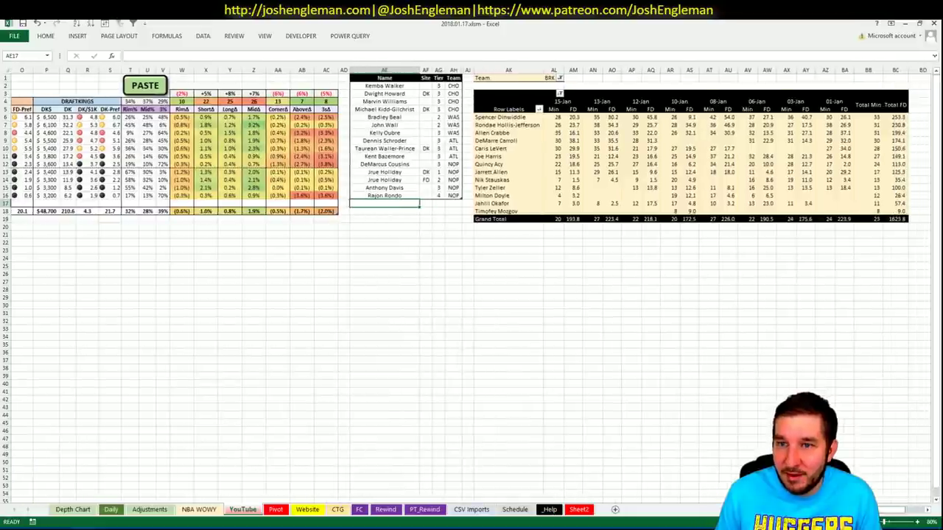
Change the pivot table's GameDate filter to show only games on or after 1/2/2018.
right_click(563, 101)
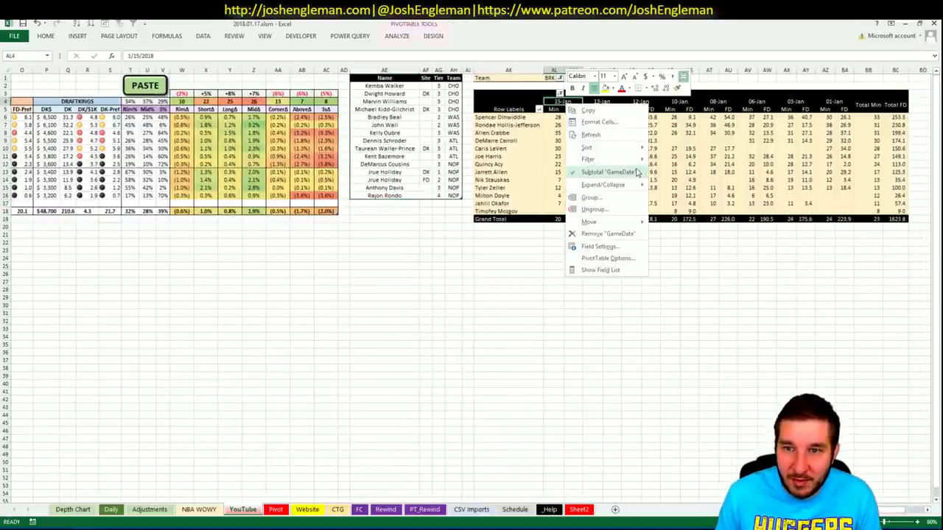
mouse_move(635, 162)
click(678, 209)
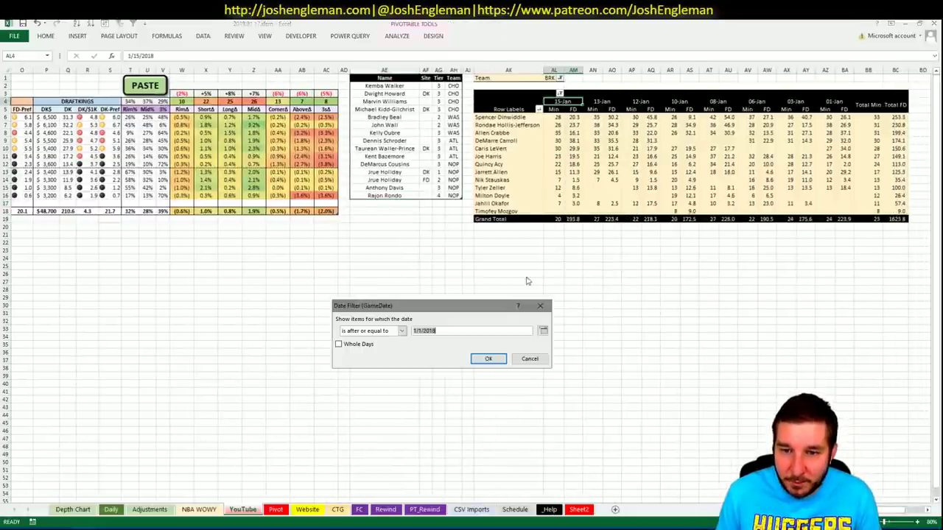
click(542, 332)
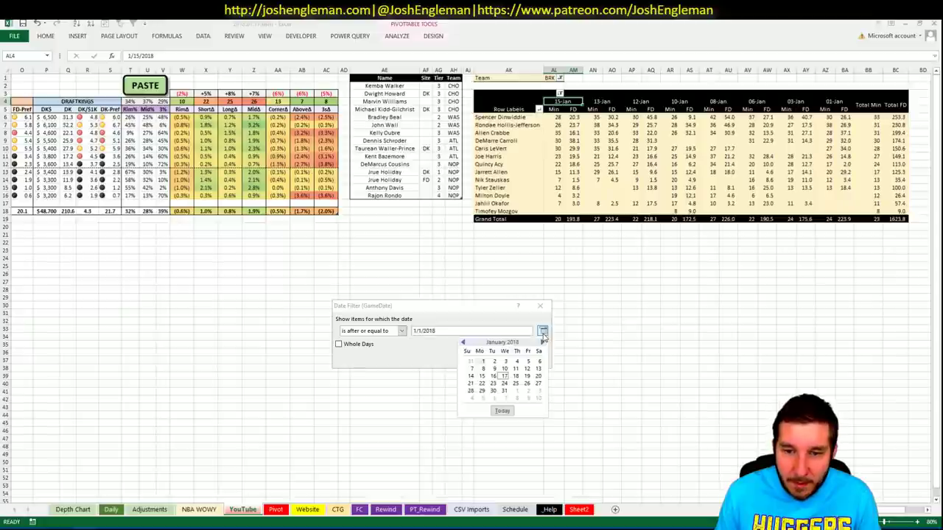
click(493, 361)
click(490, 359)
click(669, 258)
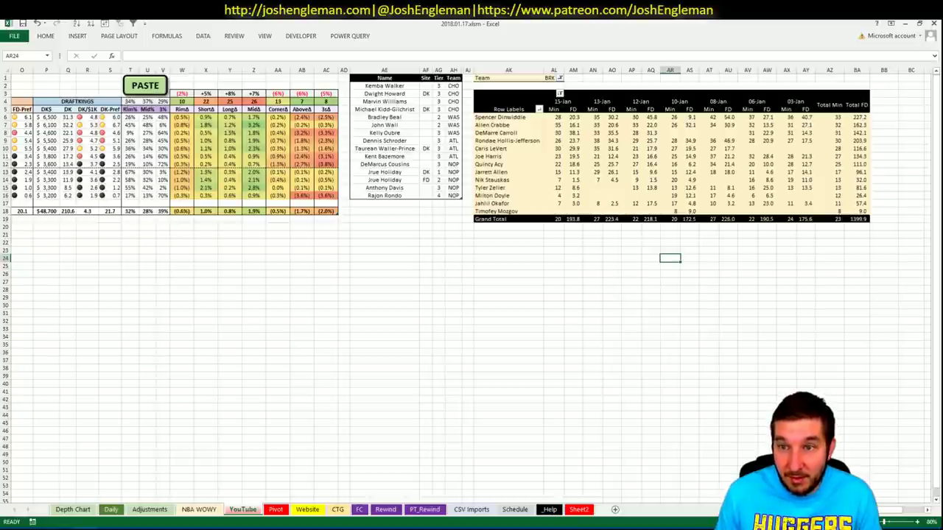
Add Spencer Dinwiddie to the end of the picks table as a tier 3 play, leaving the site blank.
scroll(749, 202, left, 5)
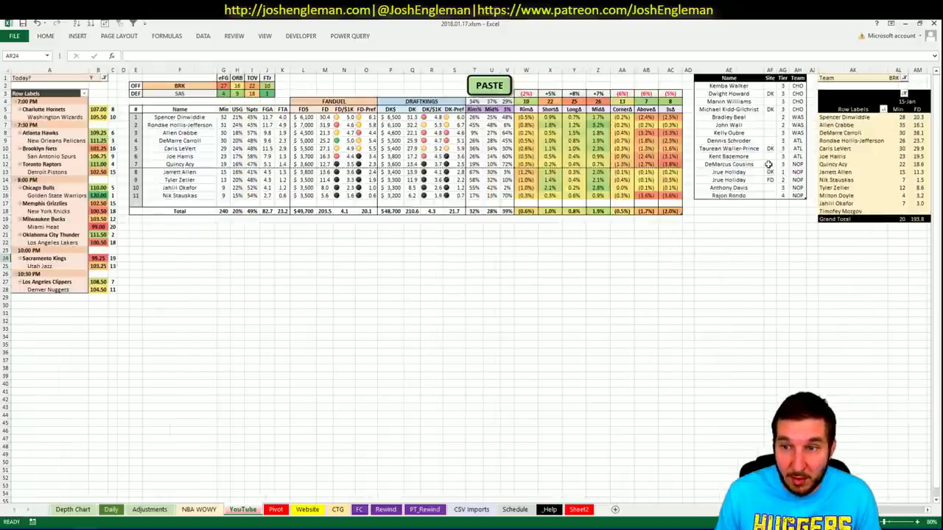
click(748, 202)
text(Spence)
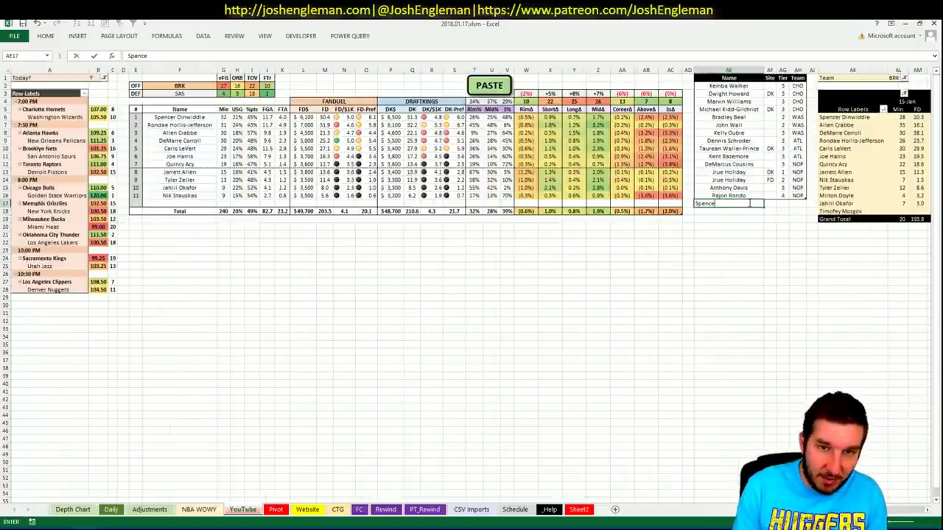
text(r Dinwiddie)
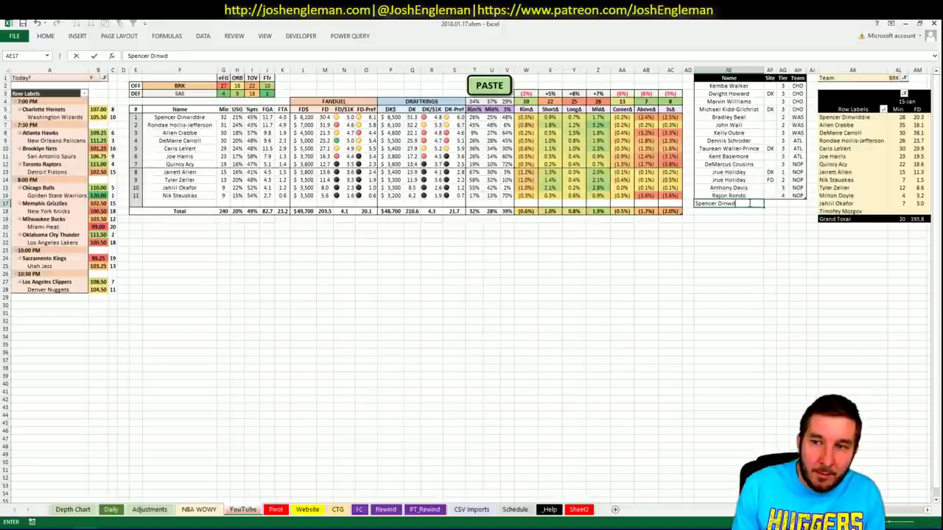
key(Tab)
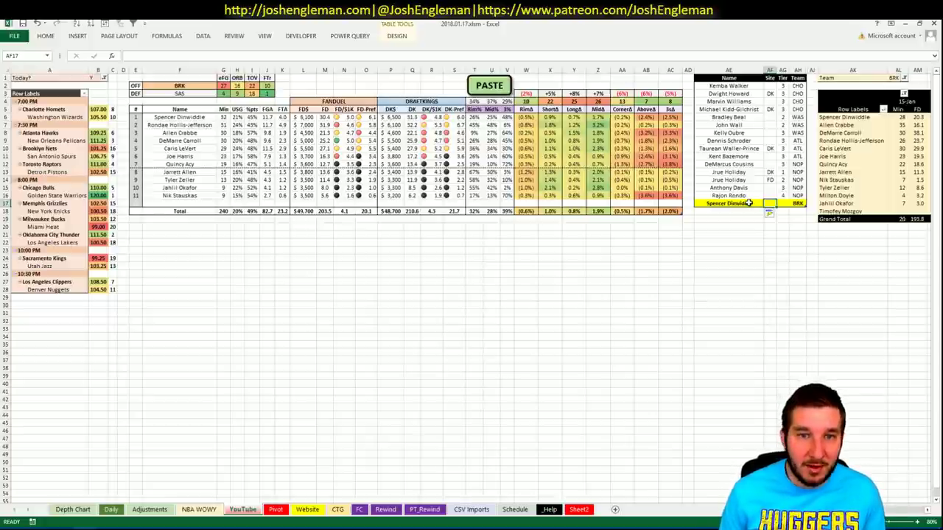
key(Tab)
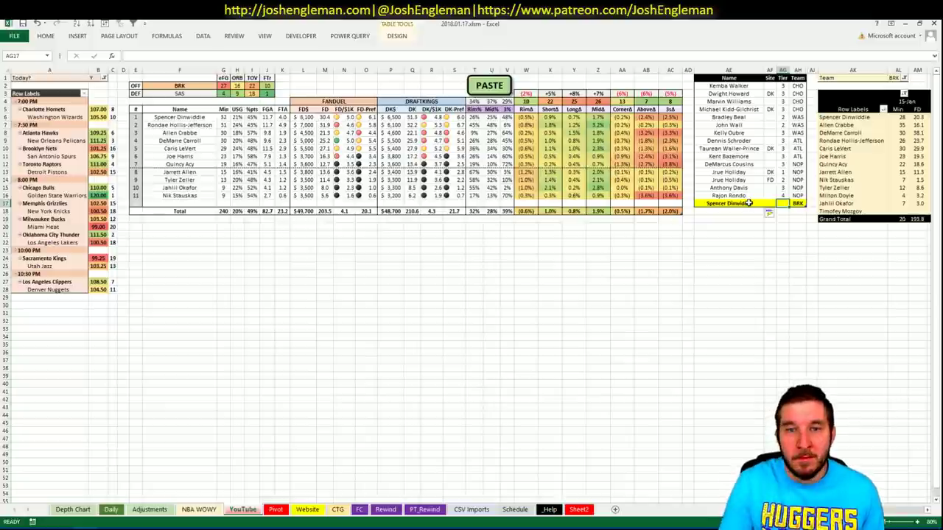
text(3)
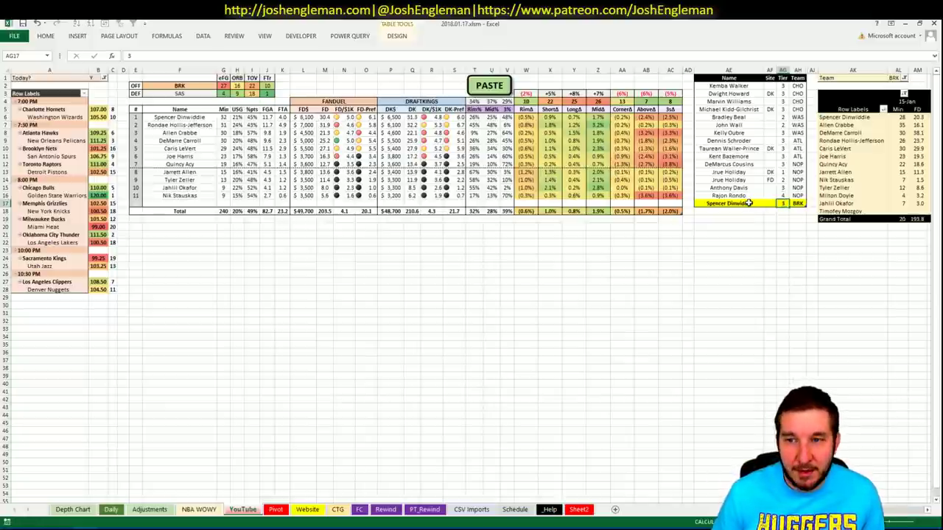
key(Return)
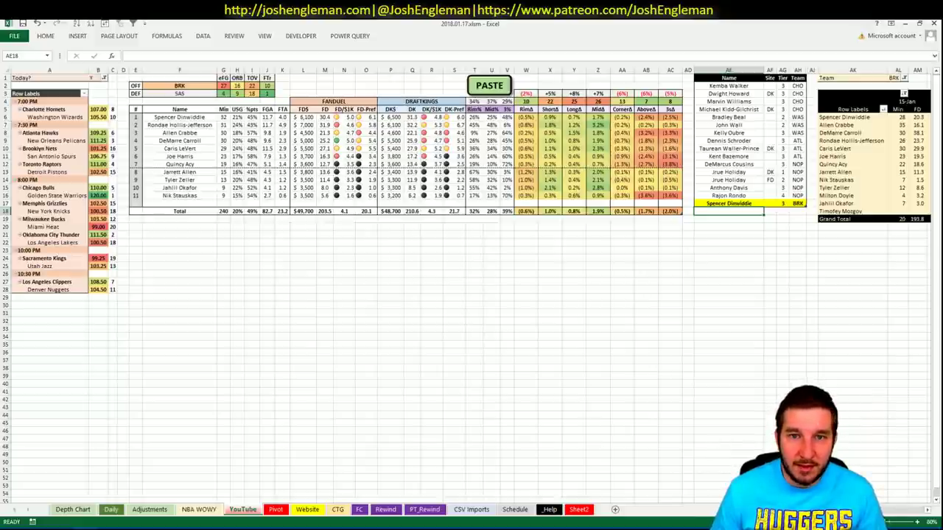
Check the Brooklyn recent-games data and add Rondae Hollis-Jefferson to the picks table as tier 3, with no site.
scroll(472, 283, right, 5)
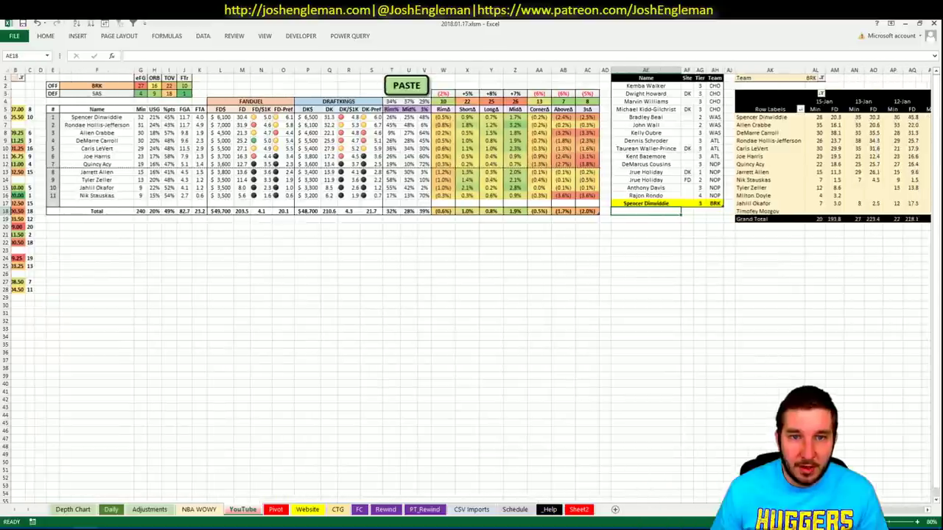
scroll(471, 283, right, 2)
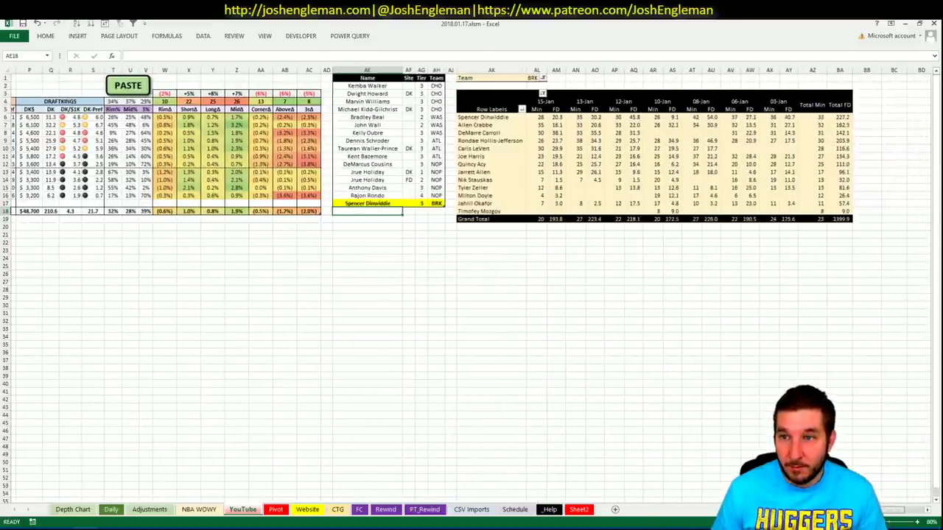
scroll(593, 93, right, 1)
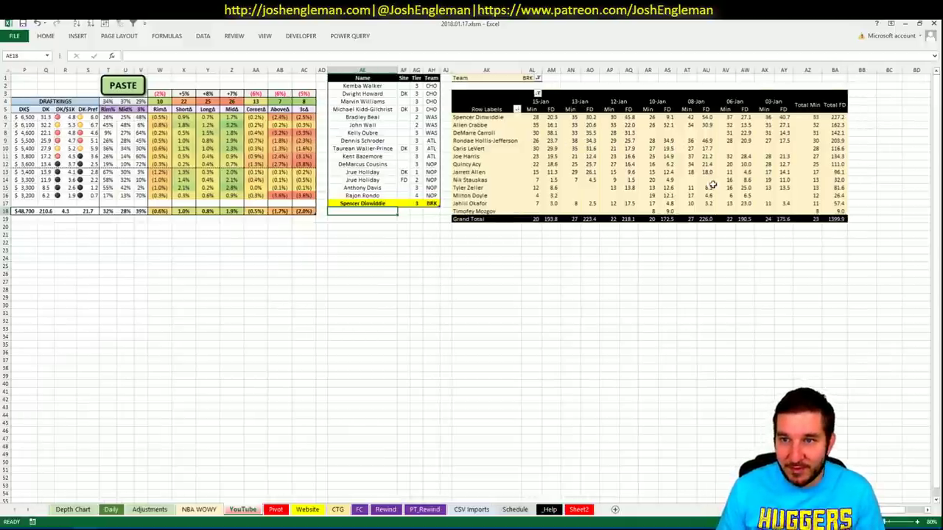
scroll(472, 254, left, 5)
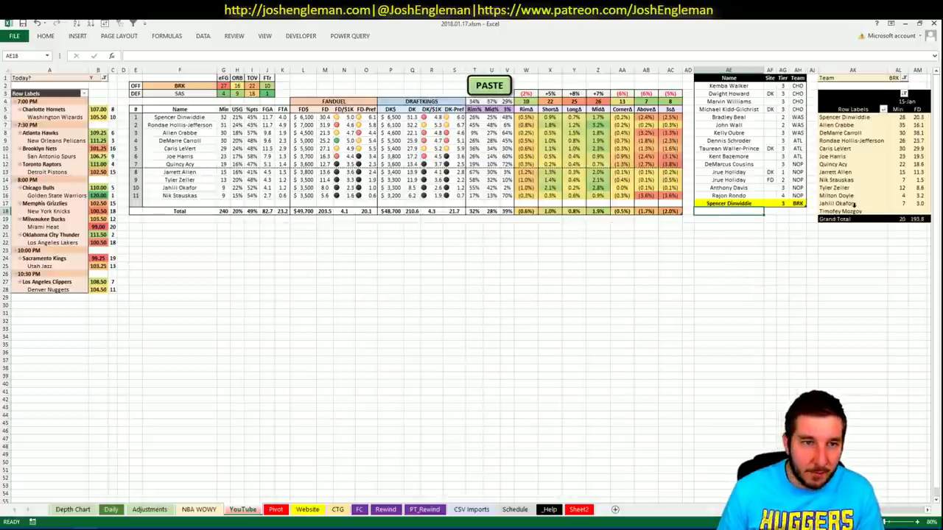
text(Rondae)
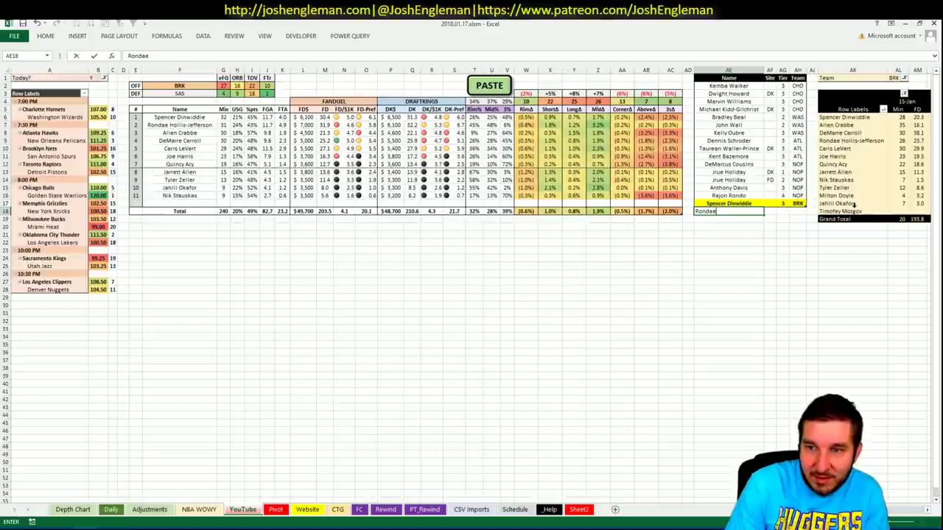
text( Hollis-)
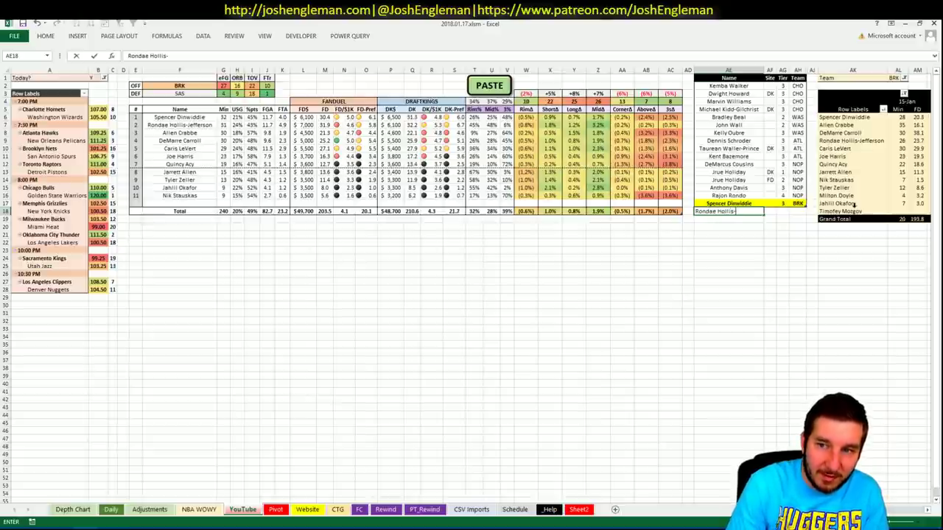
text(Jefferson)
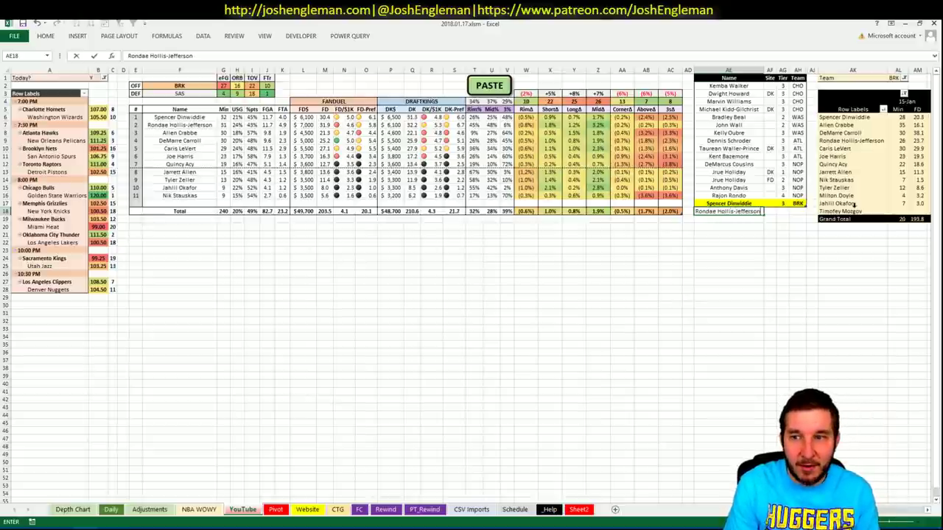
key(Tab)
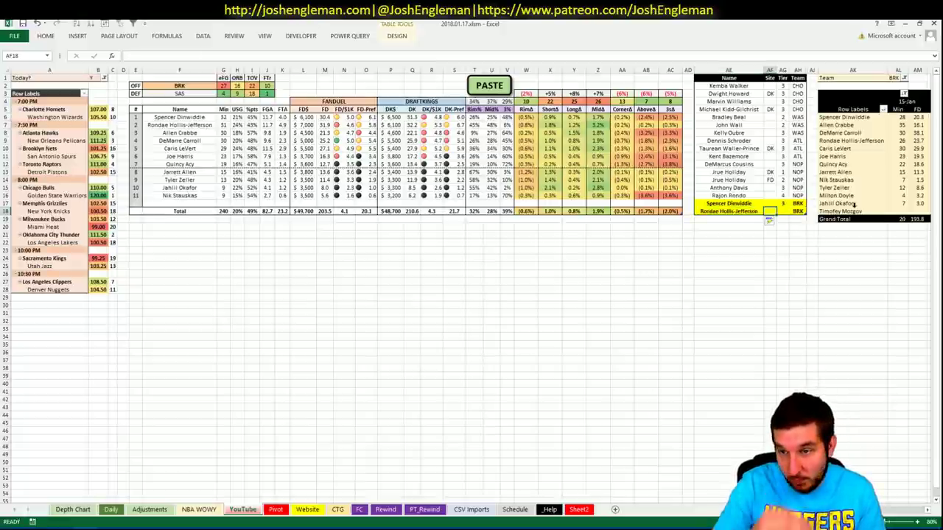
key(Tab)
text(3)
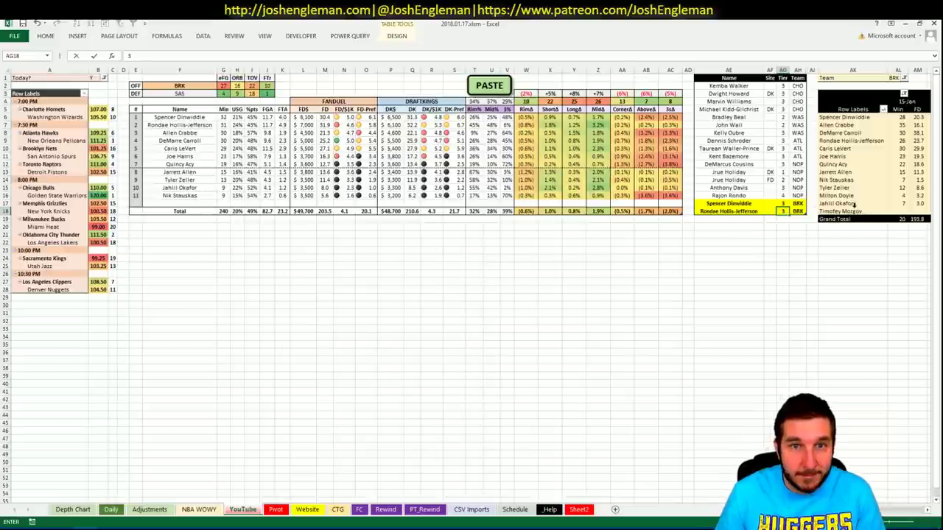
key(Return)
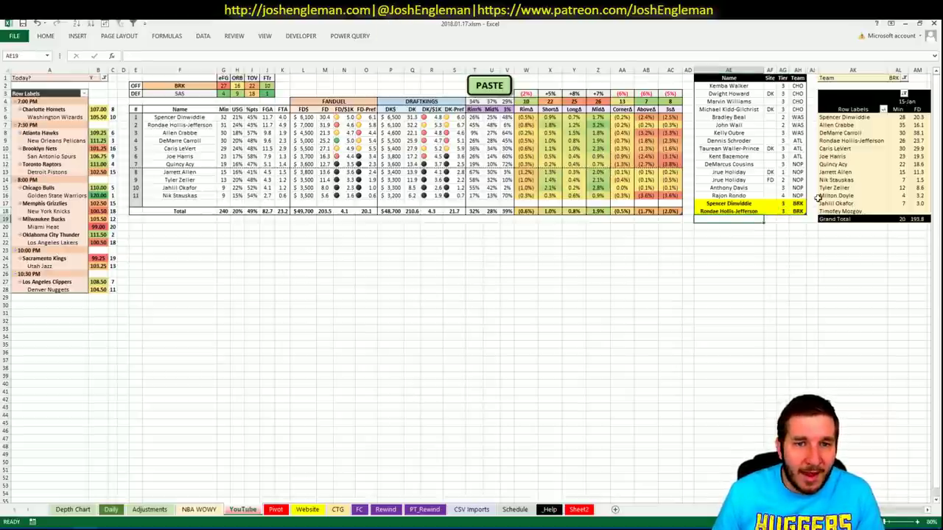
Review the Brooklyn projections against recent games and enter DeMarre Carroll as the next name in the picks table.
scroll(599, 311, right, 1)
scroll(599, 311, right, 6)
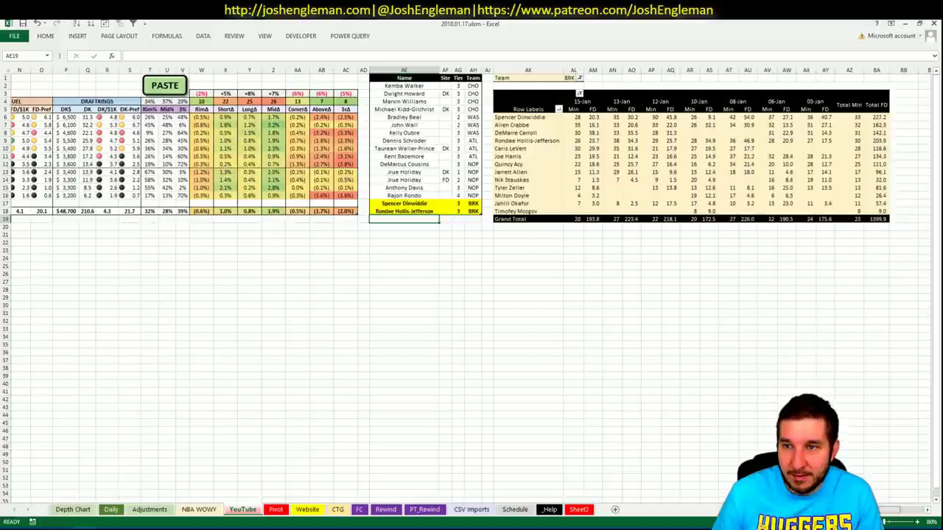
scroll(467, 287, left, 2)
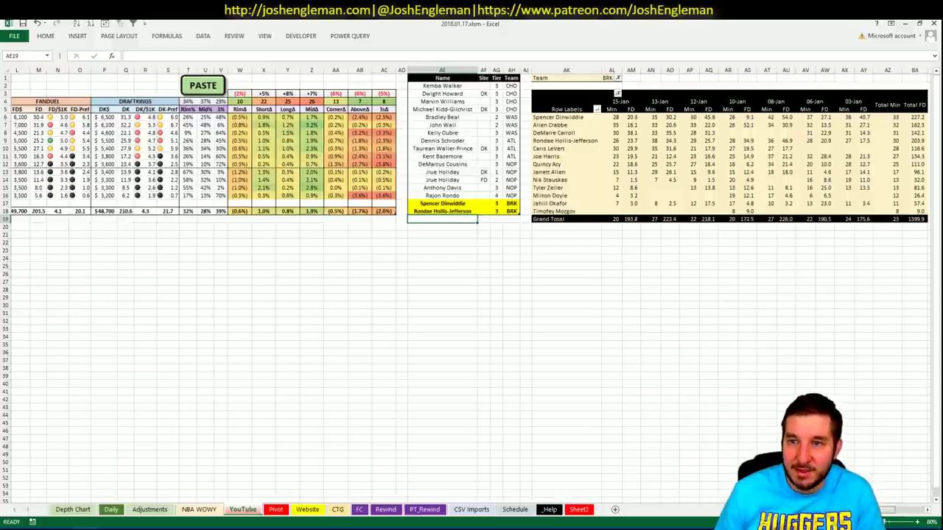
scroll(467, 287, left, 6)
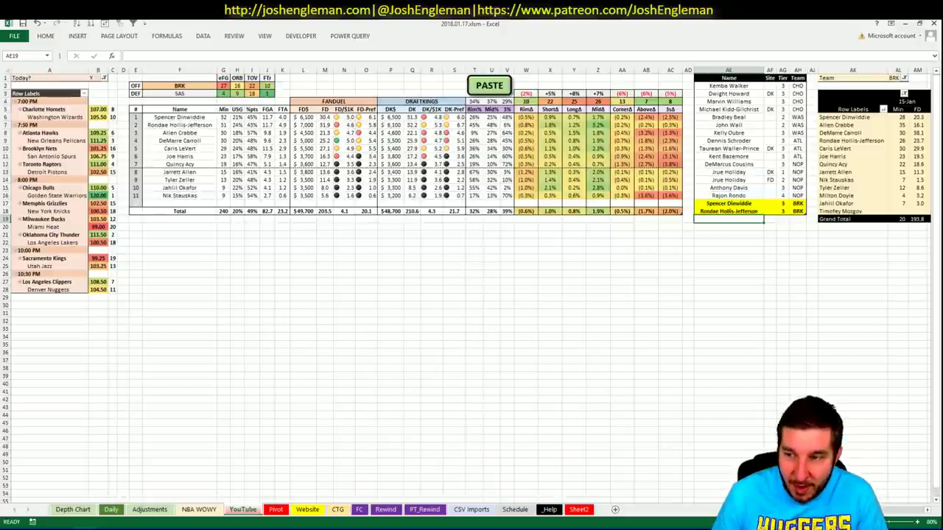
scroll(618, 198, right, 5)
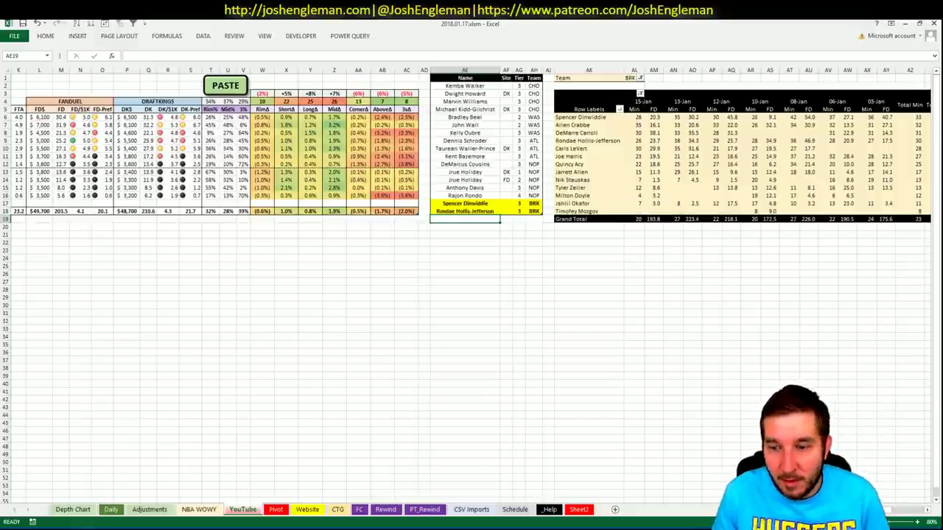
scroll(472, 221, left, 5)
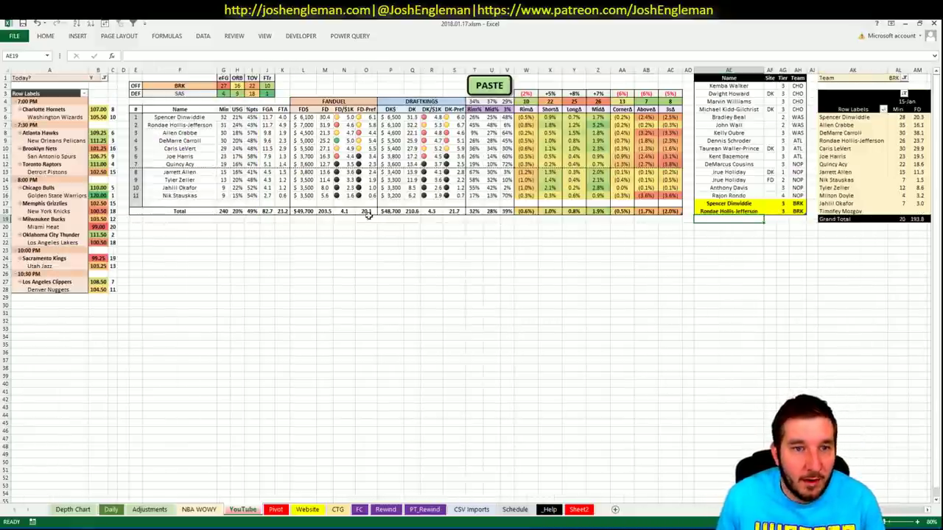
text(DeMarcus Cousins)
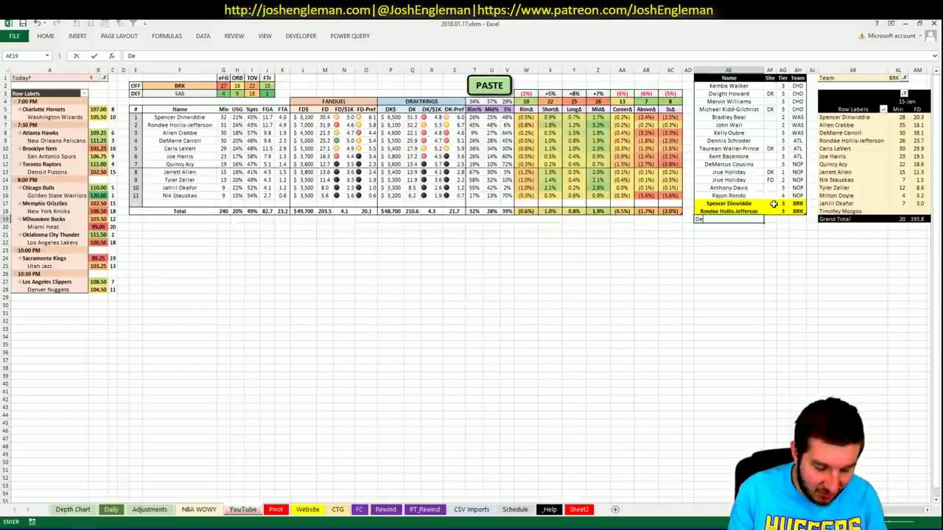
key(BackSpace)
key(BackSpace)
key(BackSpace)
key(BackSpace)
key(BackSpace)
key(BackSpace)
key(BackSpace)
key(BackSpace)
key(BackSpace)
key(BackSpace)
key(BackSpace)
text(re Carroll)
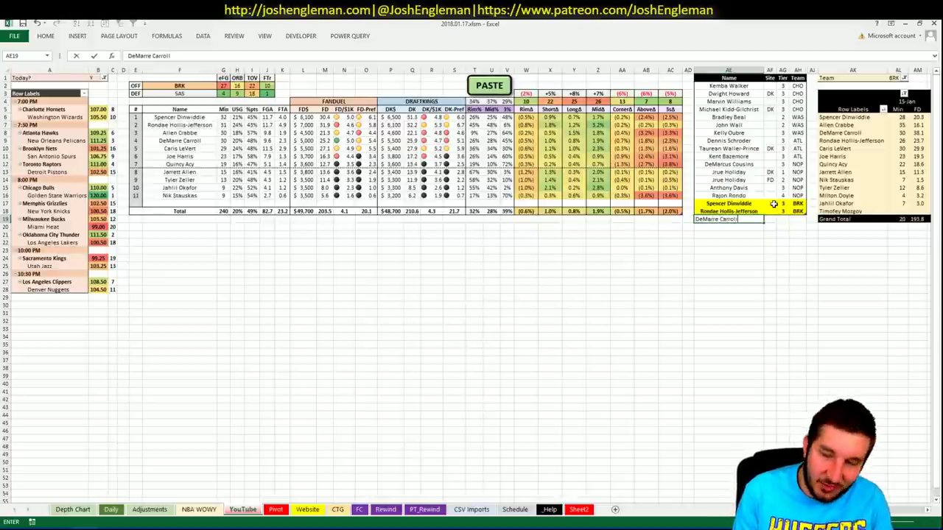
key(ctrl+Return)
key(Tab)
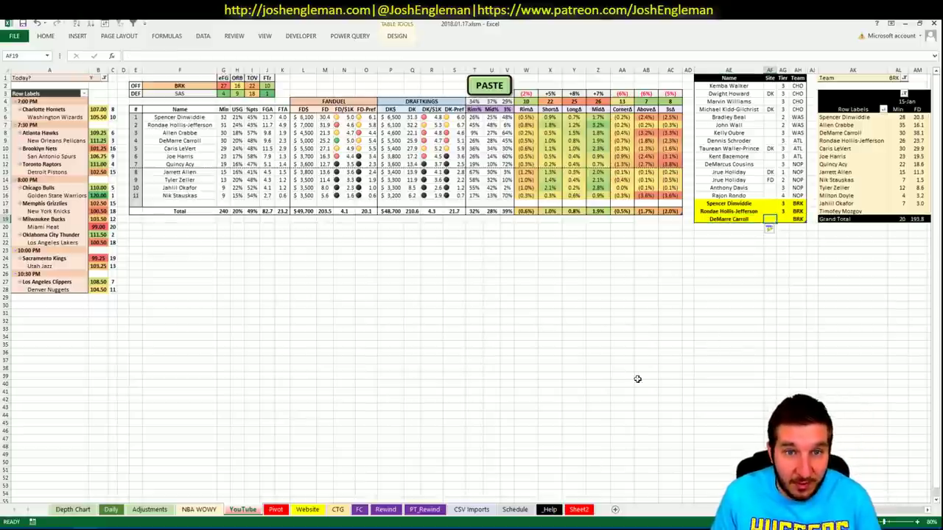
Check DeMarre Carroll's recent games and set his tier to 3, leaving the site blank.
scroll(472, 294, right, 4)
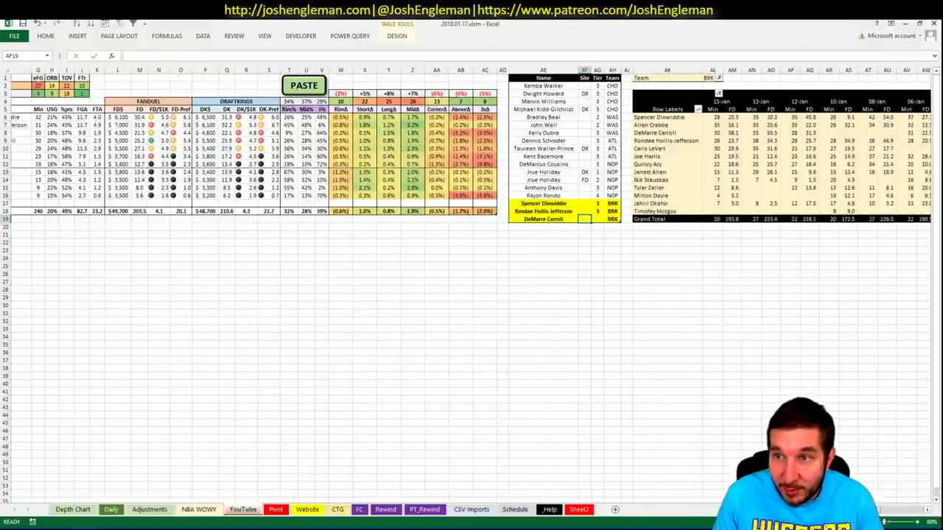
scroll(471, 295, right, 1)
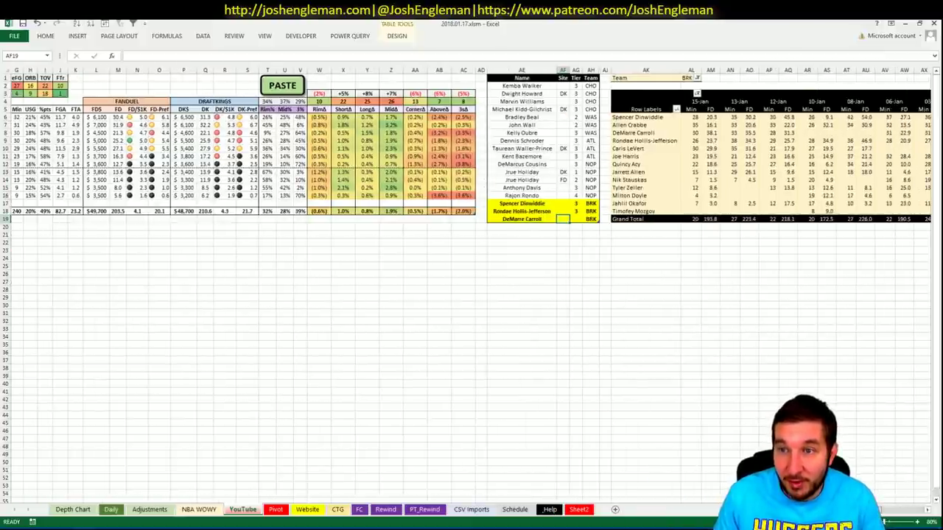
scroll(471, 295, left, 5)
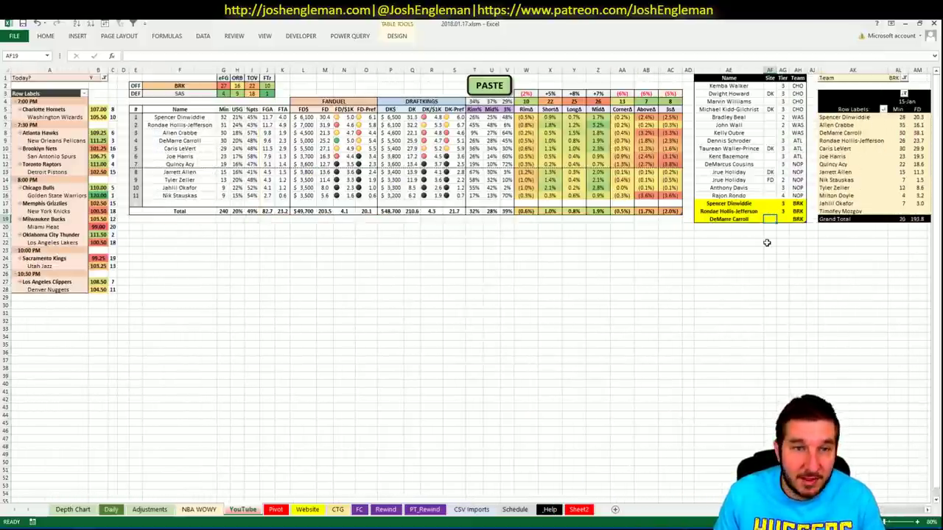
click(782, 219)
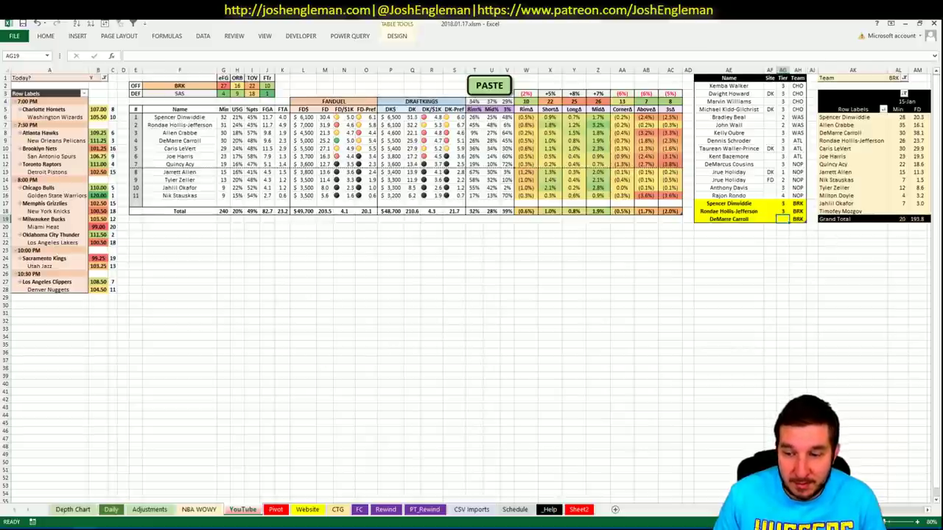
scroll(471, 294, right, 5)
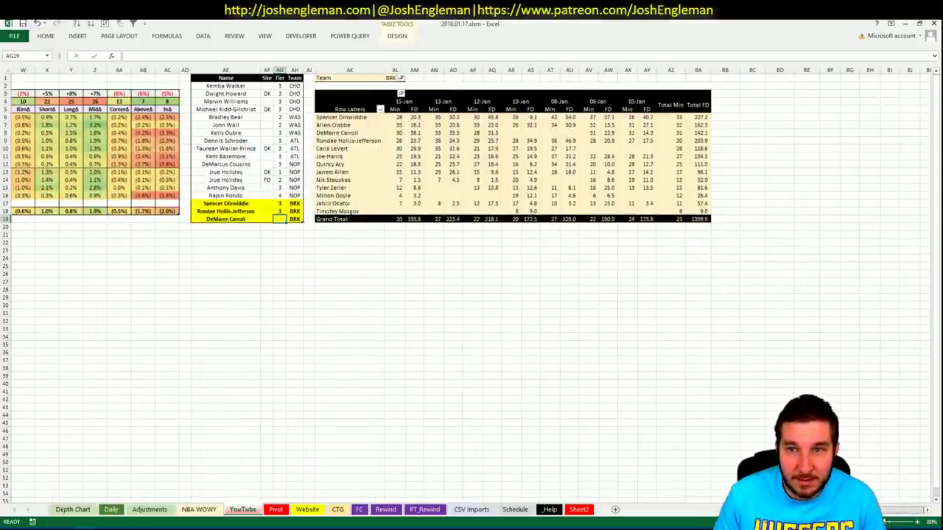
scroll(471, 295, left, 5)
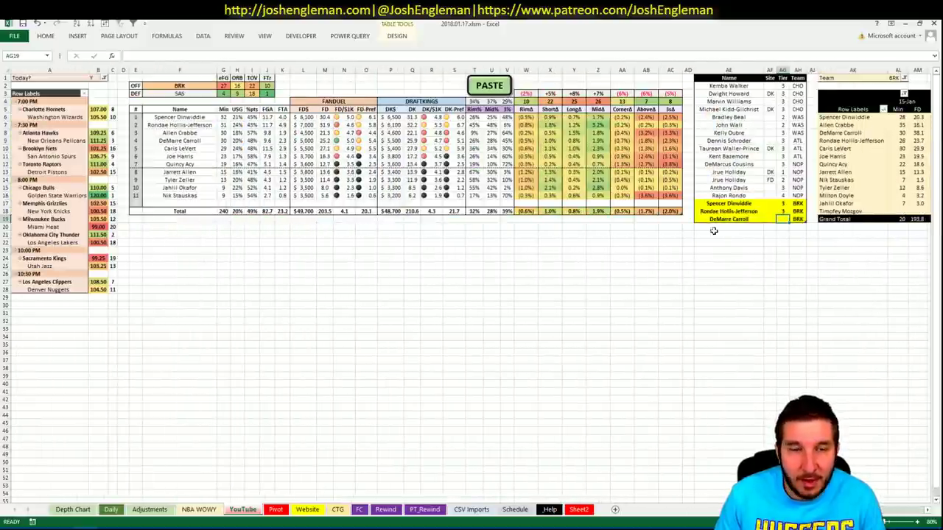
text(3)
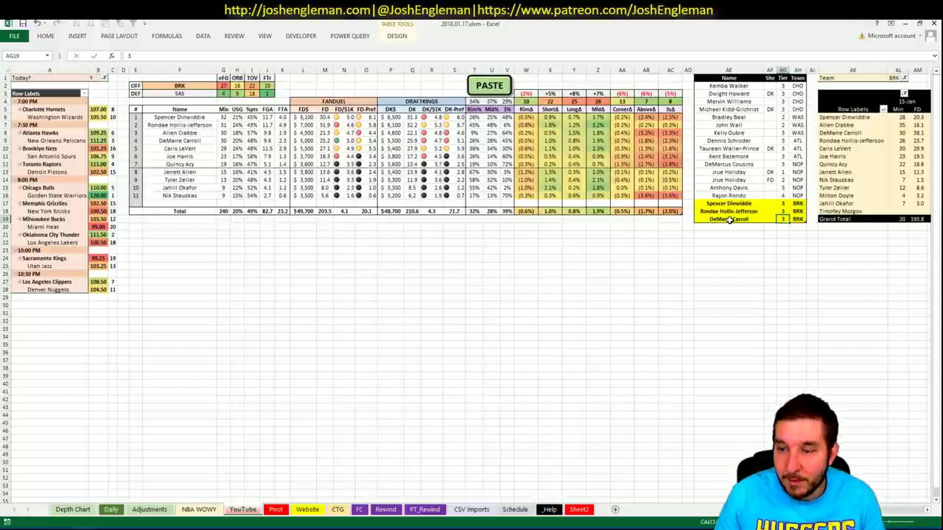
key(Return)
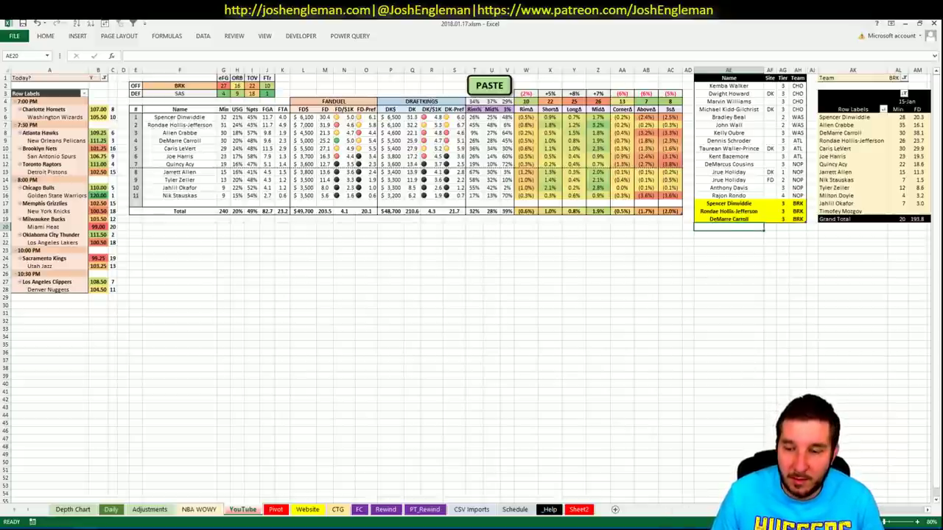
Check Brooklyn's recent games and add Caris LeVert to the picks table as tier 3, leaving the site blank.
scroll(471, 221, right, 7)
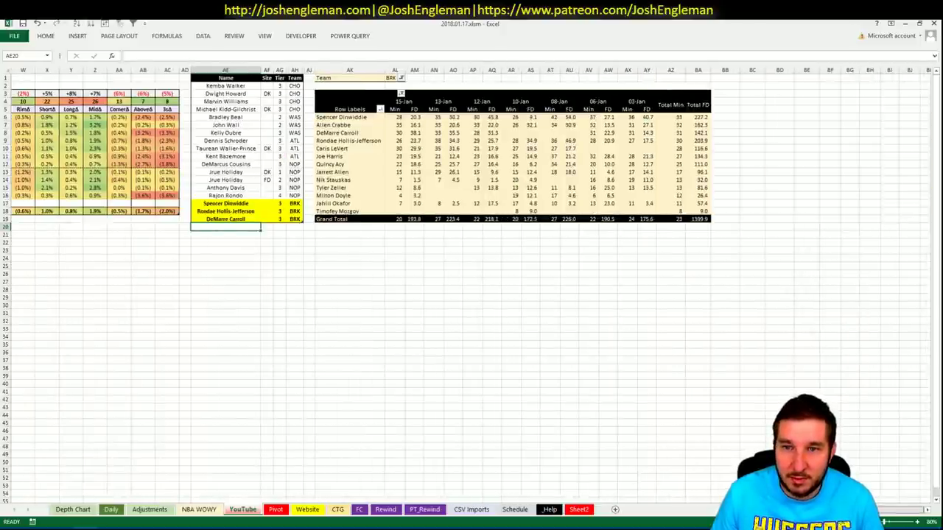
scroll(472, 284, left, 2)
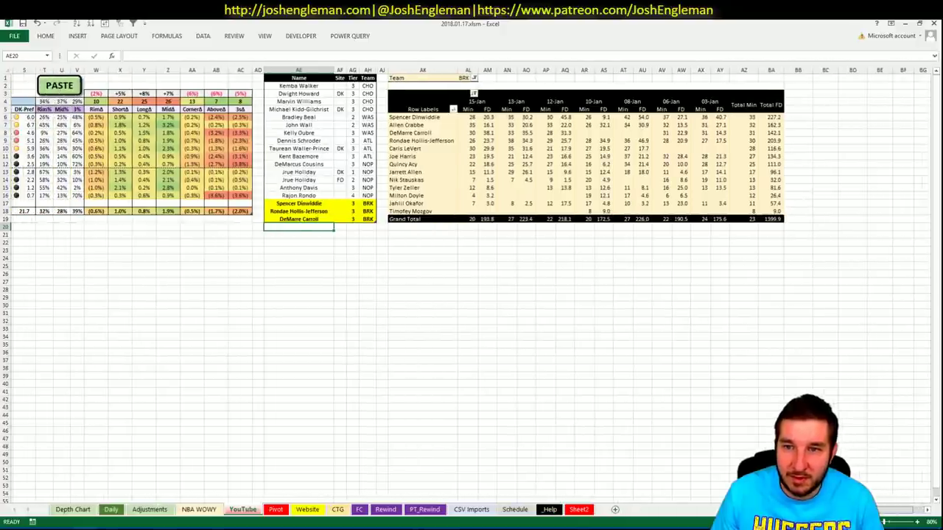
scroll(565, 407, left, 6)
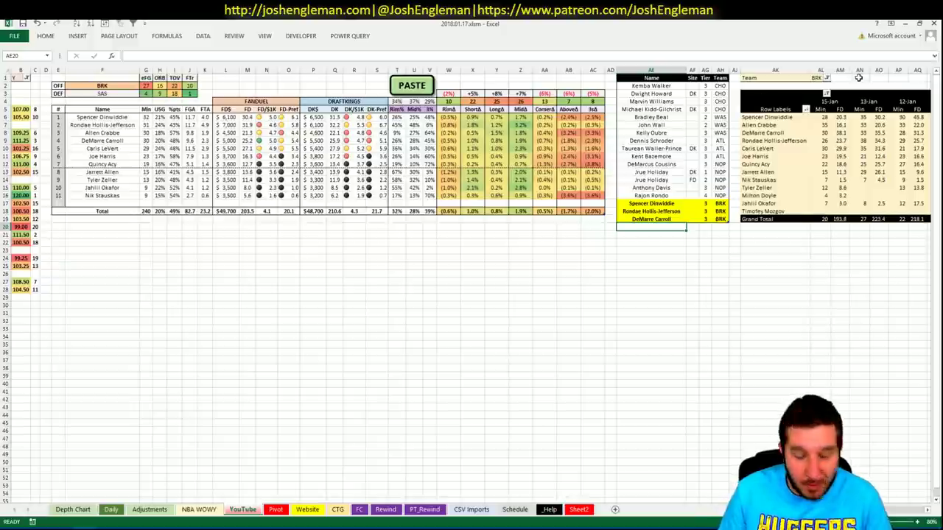
text(Caris Le)
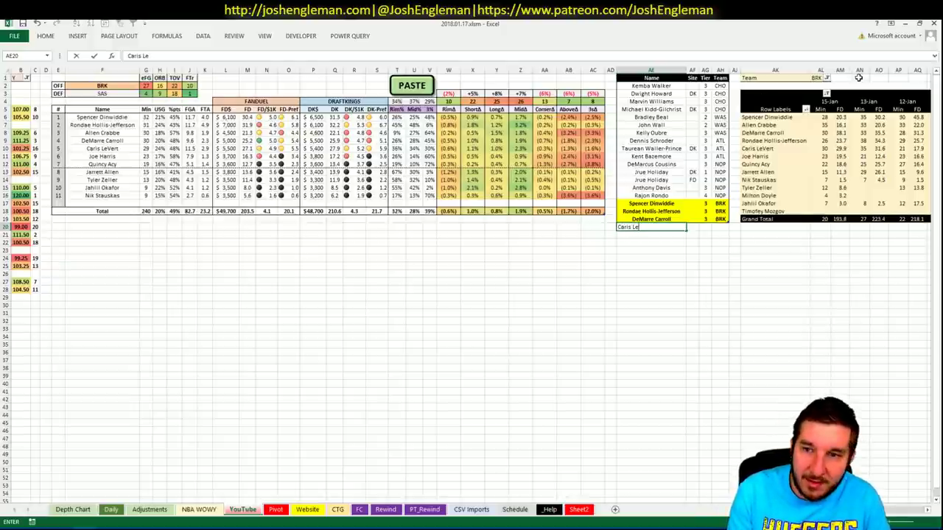
text(Vert)
key(Tab)
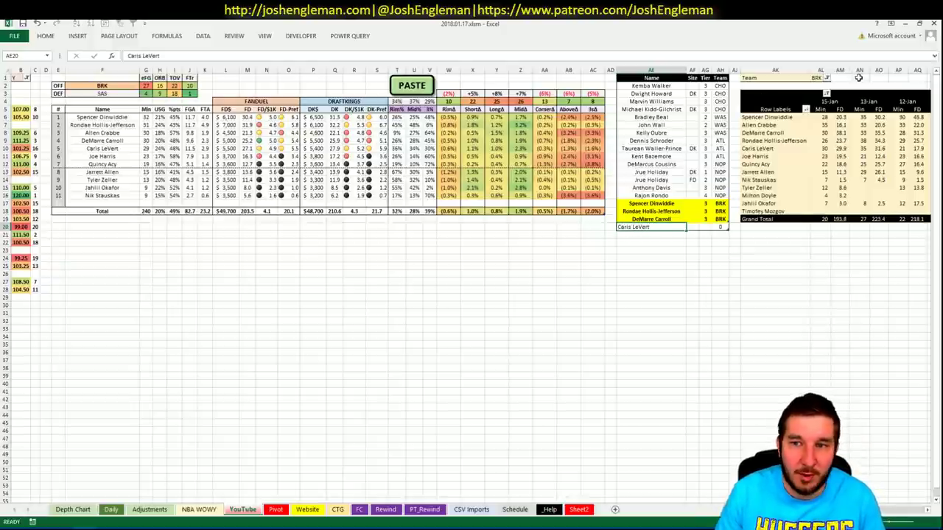
text(3)
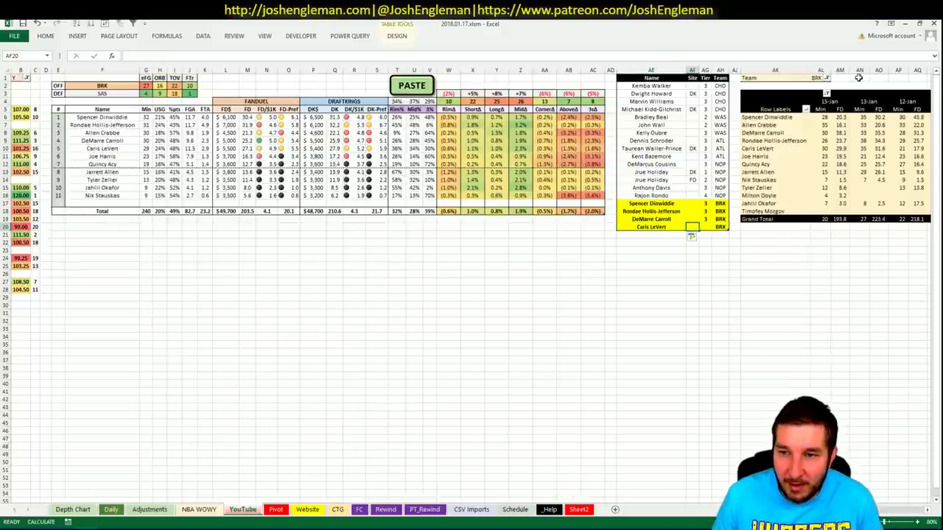
key(Tab)
key(Return)
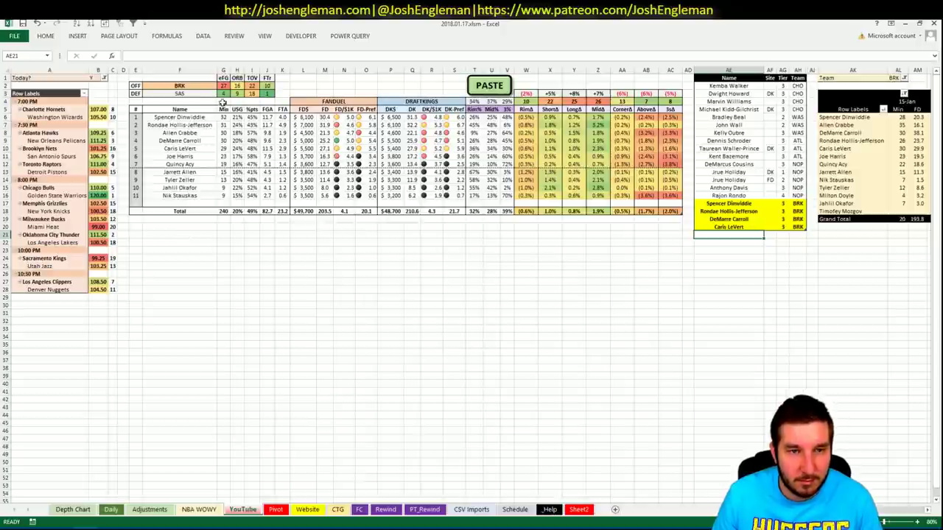
Switch the offensive team in the projections sheet to SAS.
click(177, 87)
text(SAS)
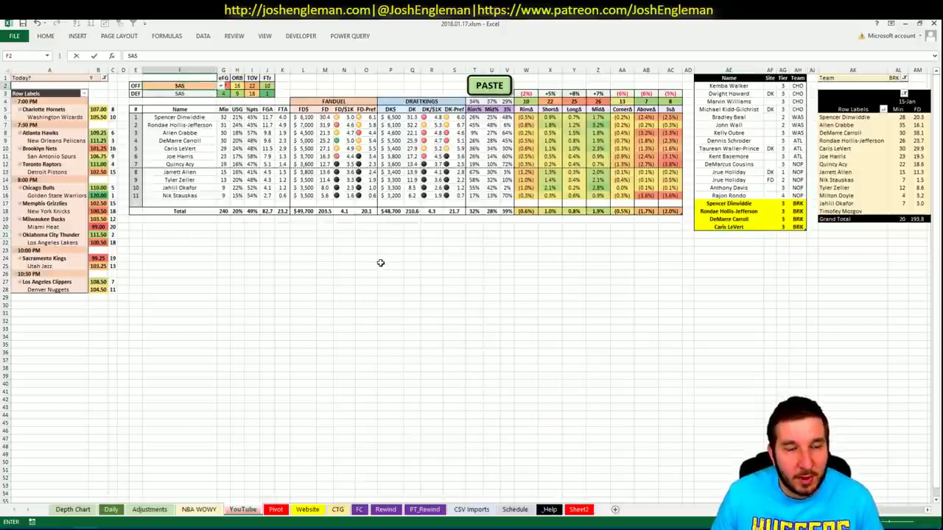
click(380, 263)
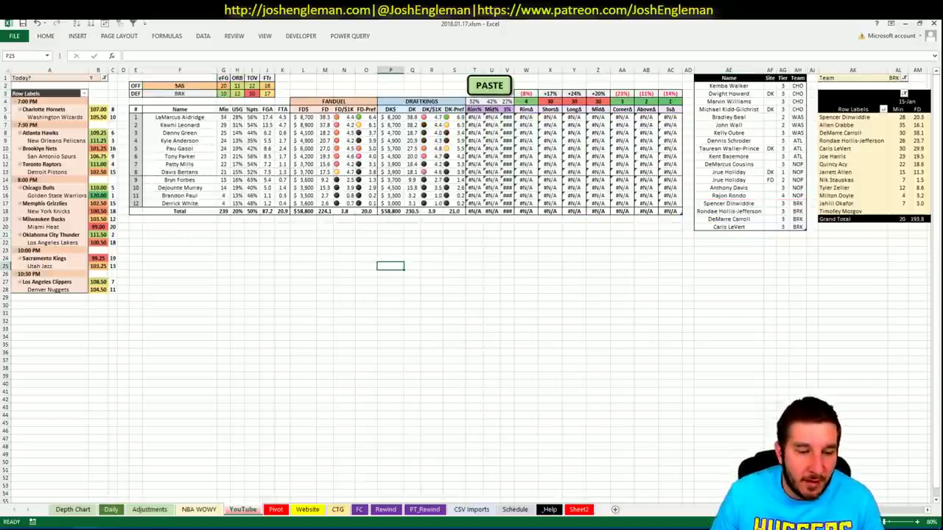
Switch to Cleaning the Glass in the browser and open the San Antonio Spurs stats at the Shooting: Frequency table.
mouse_move(51, 529)
click(51, 492)
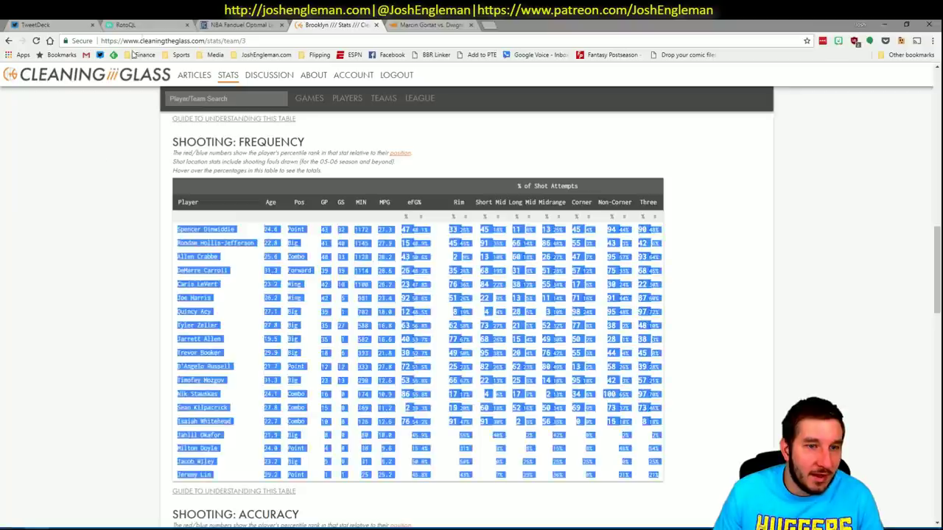
click(198, 97)
text(spurs)
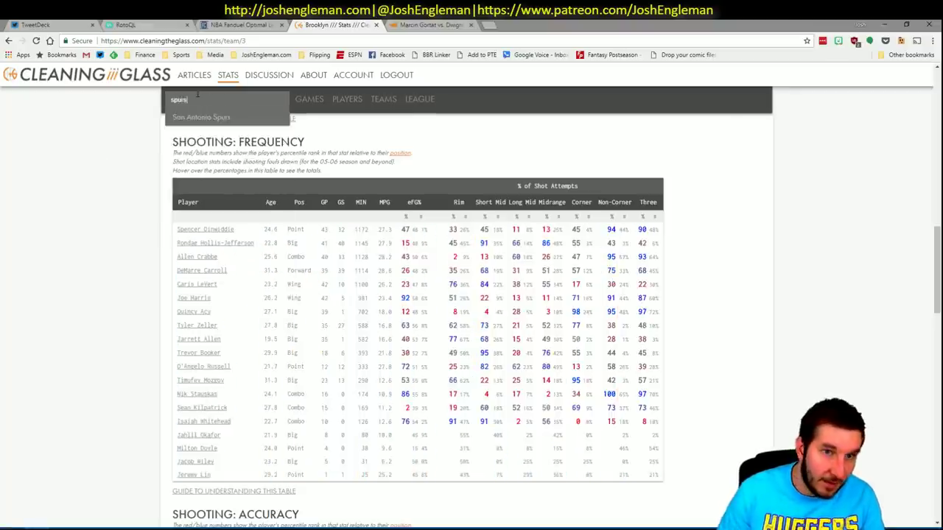
key(Return)
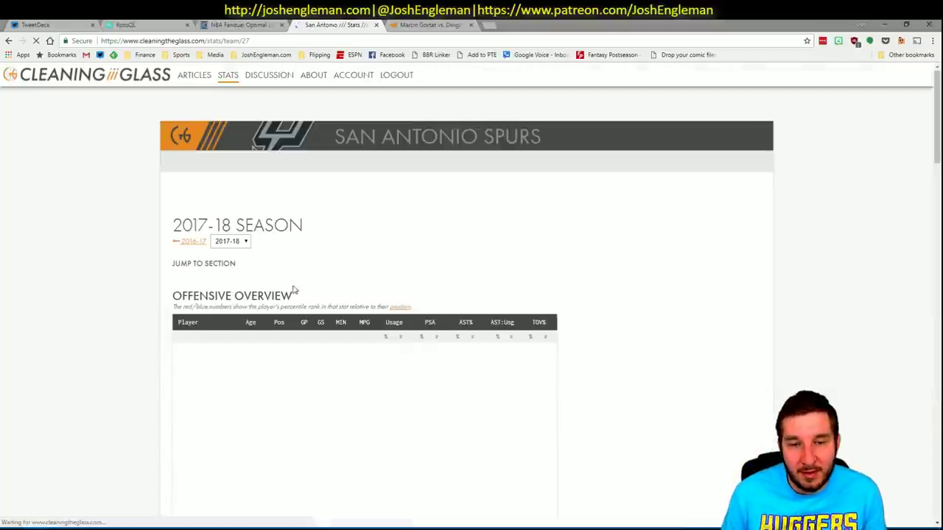
click(315, 274)
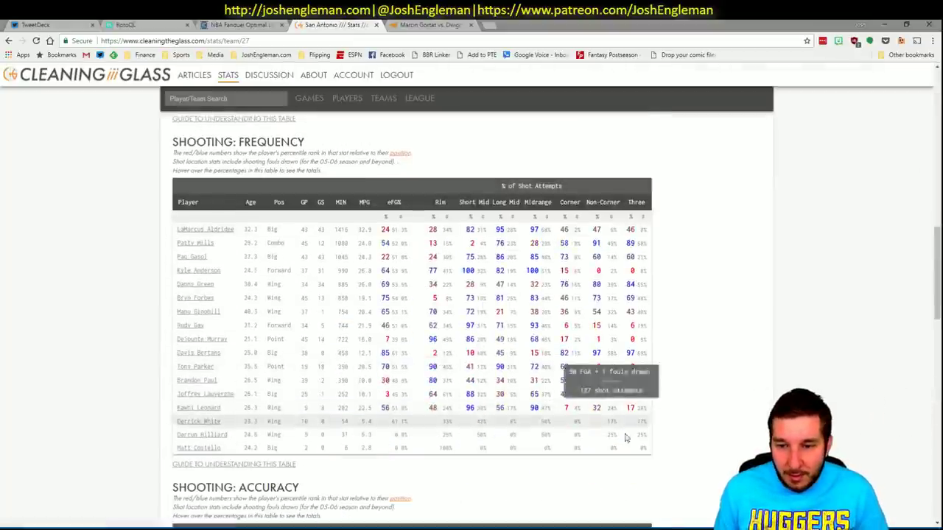
Copy all player rows of the Spurs' shooting frequency table and paste them into the Excel workbook with its paste macro.
drag(647, 452, 175, 238)
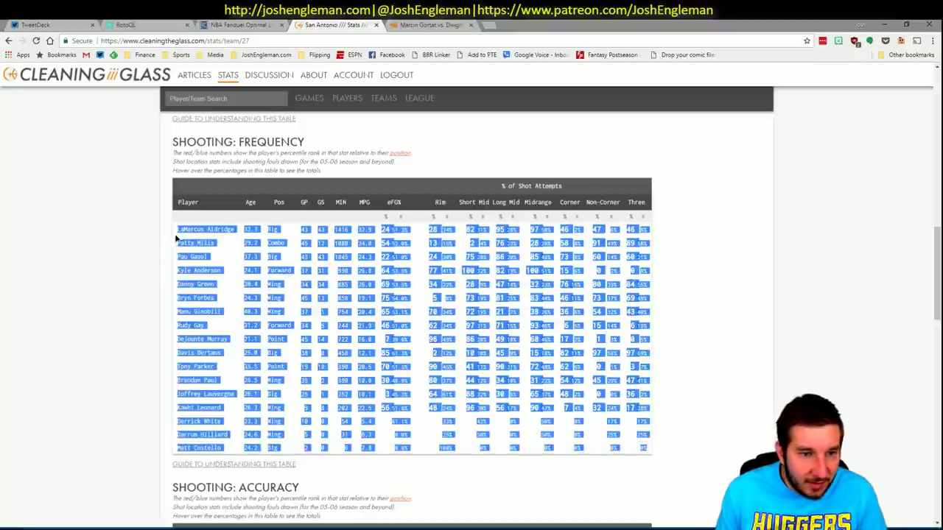
key(alt+Tab)
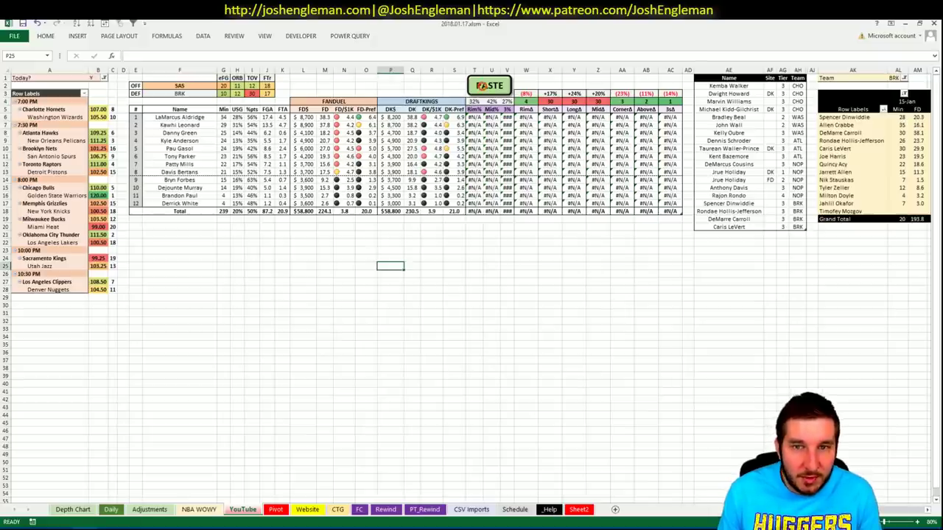
click(480, 86)
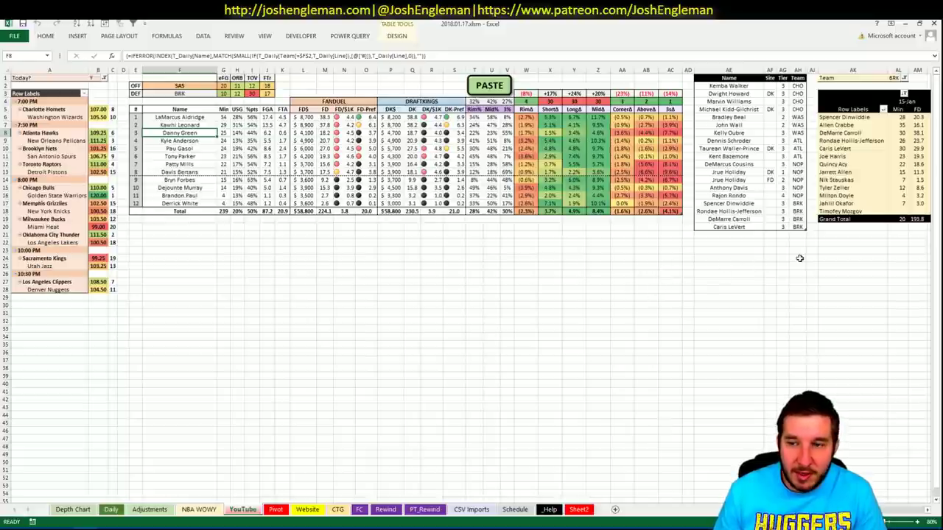
Filter the recent-games pivot table to team SAS.
scroll(472, 284, right, 5)
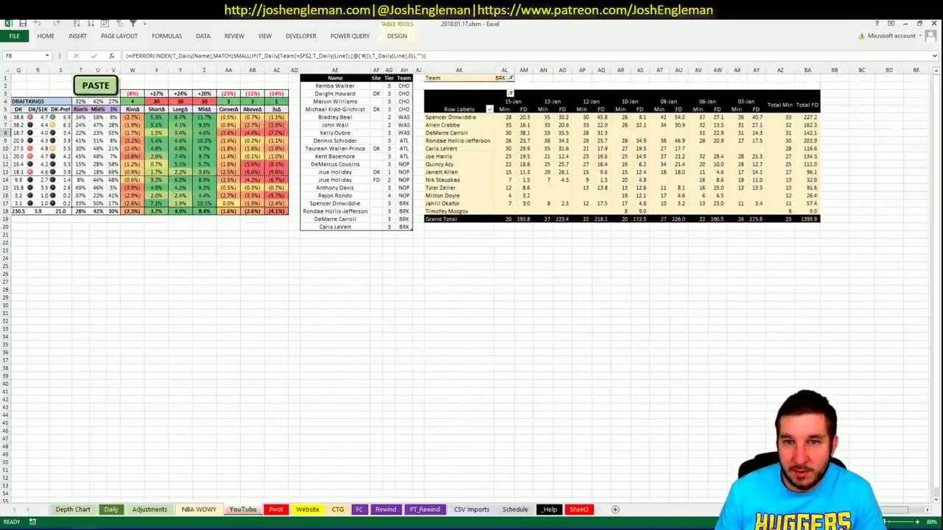
click(503, 78)
text(SAS)
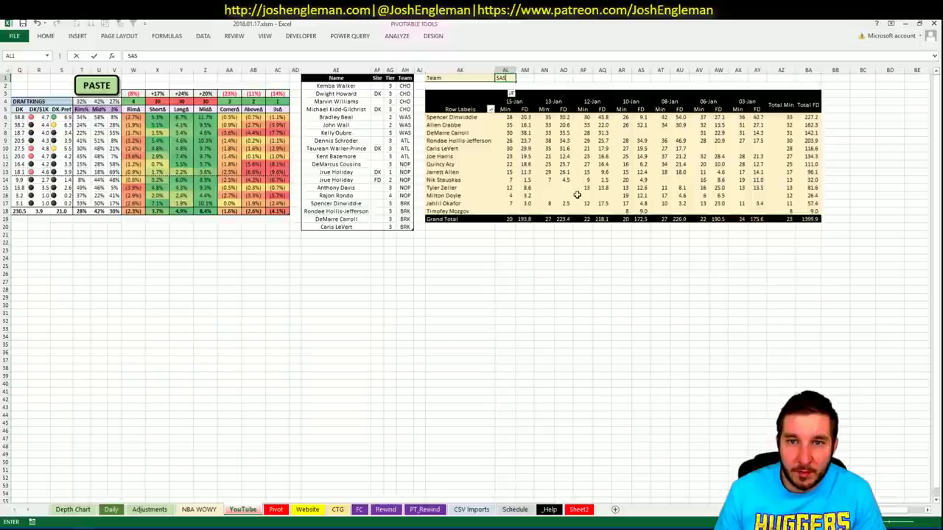
key(Tab)
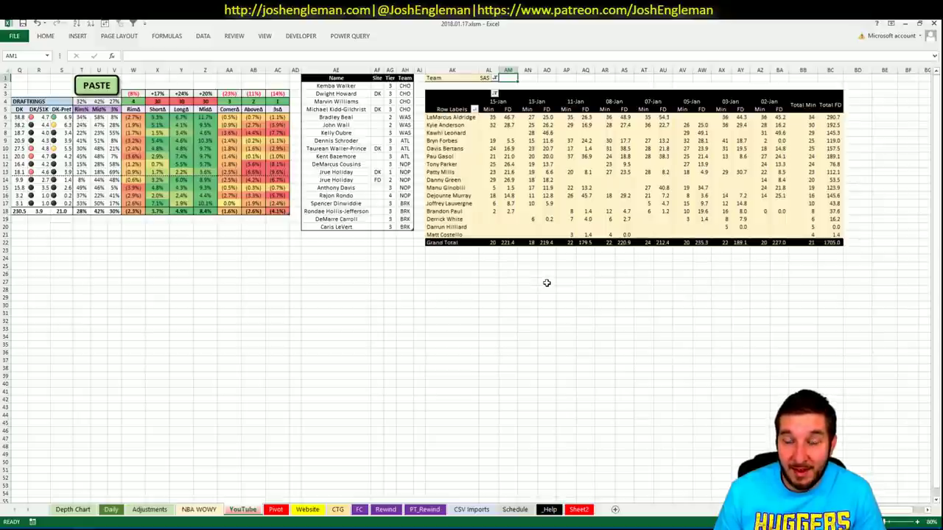
Add LaMarcus Aldridge to the end of the picks table as a tier 2 play, leaving the site blank.
scroll(480, 224, left, 8)
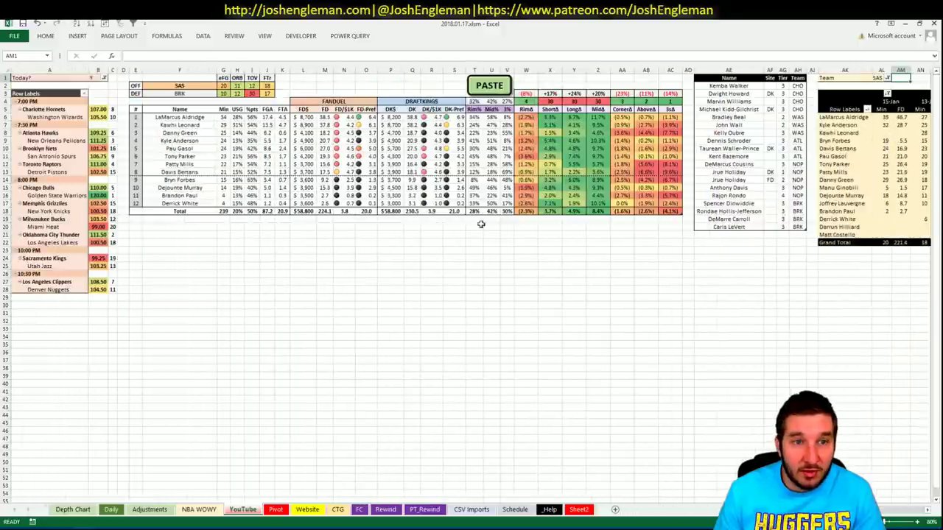
click(735, 234)
text(LaMar)
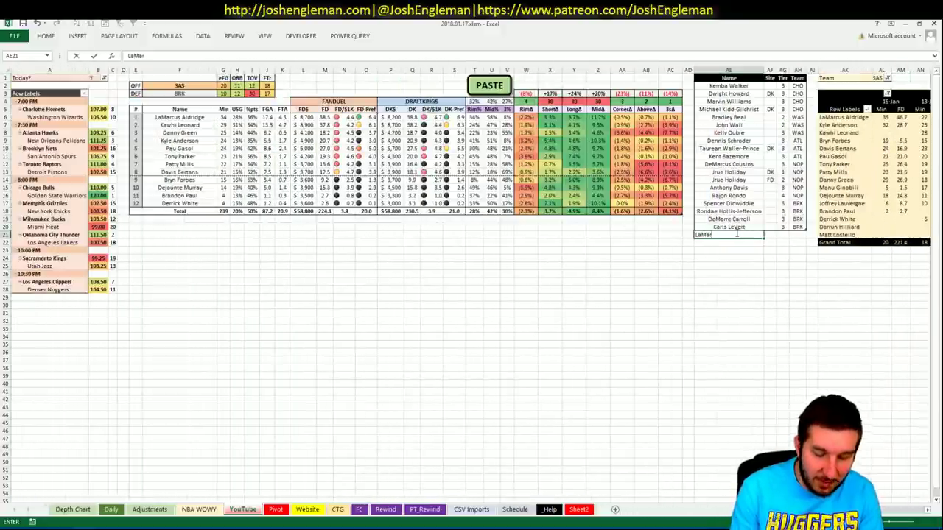
text(cus Aldridge)
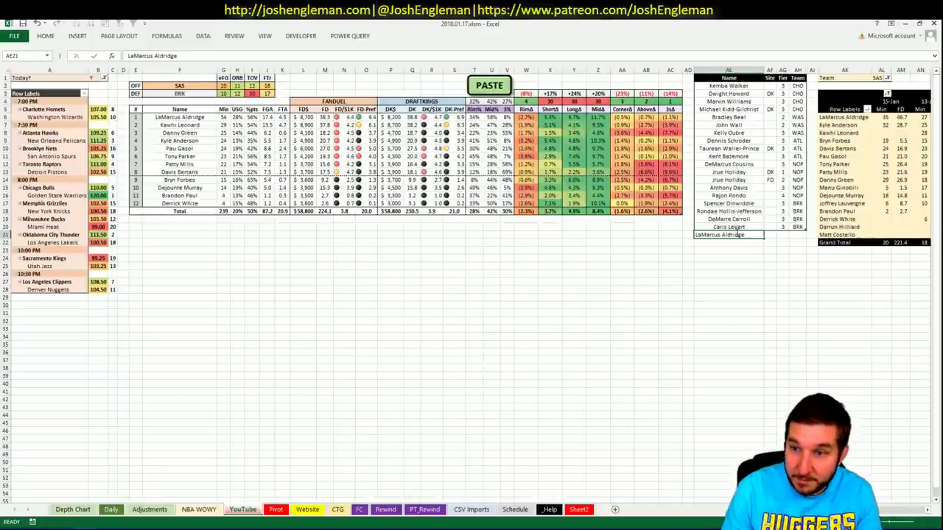
key(Tab)
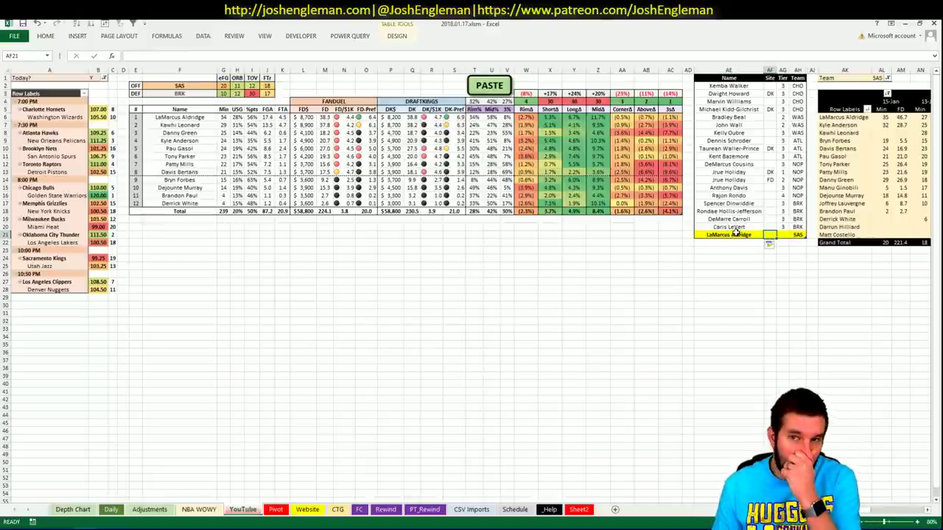
click(729, 250)
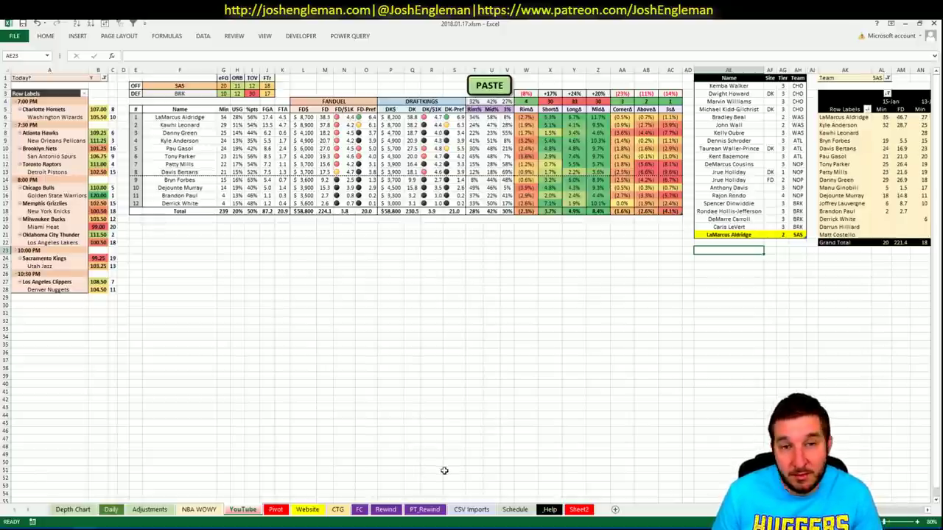
Check San Antonio's recent games and add Kawhi Leonard to the picks table with site FD and tier 2.
scroll(471, 221, right, 7)
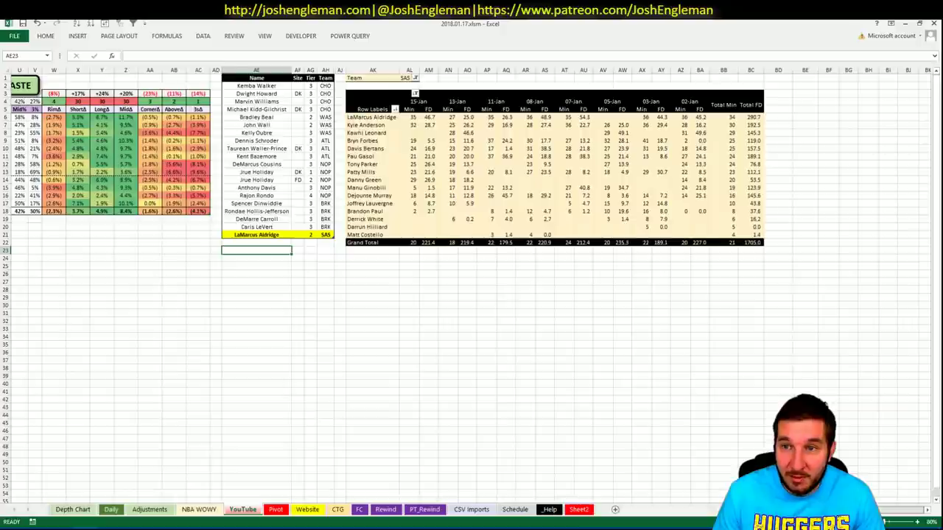
scroll(724, 497, left, 7)
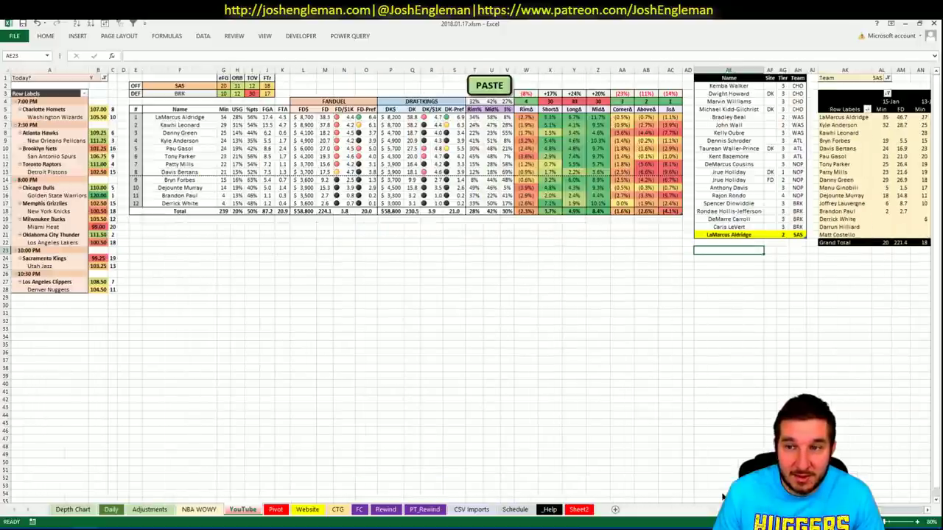
key(Up)
text(Kawh)
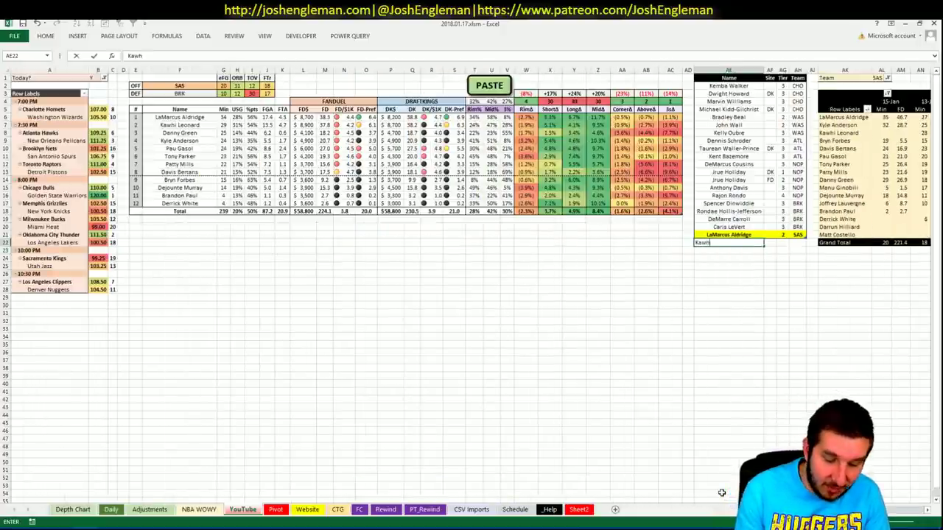
text(i Leonard)
key(Tab)
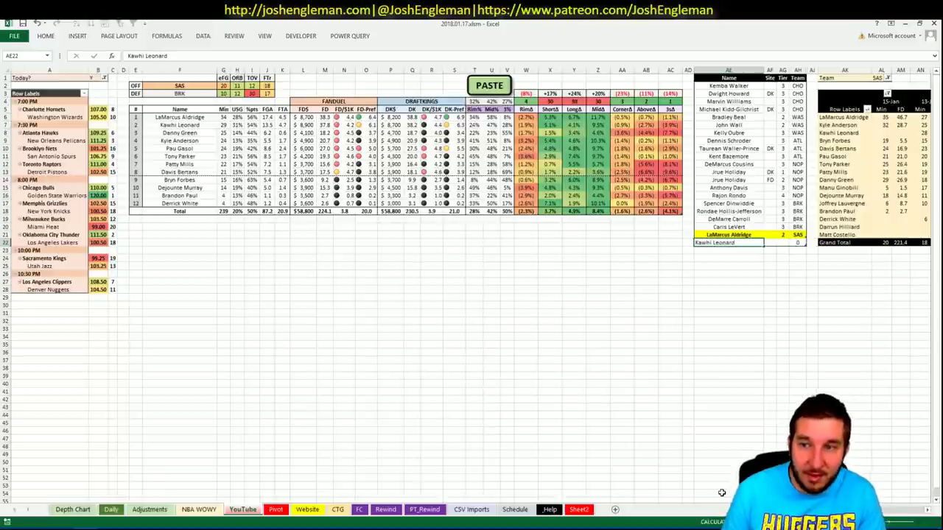
key(Up)
key(Right)
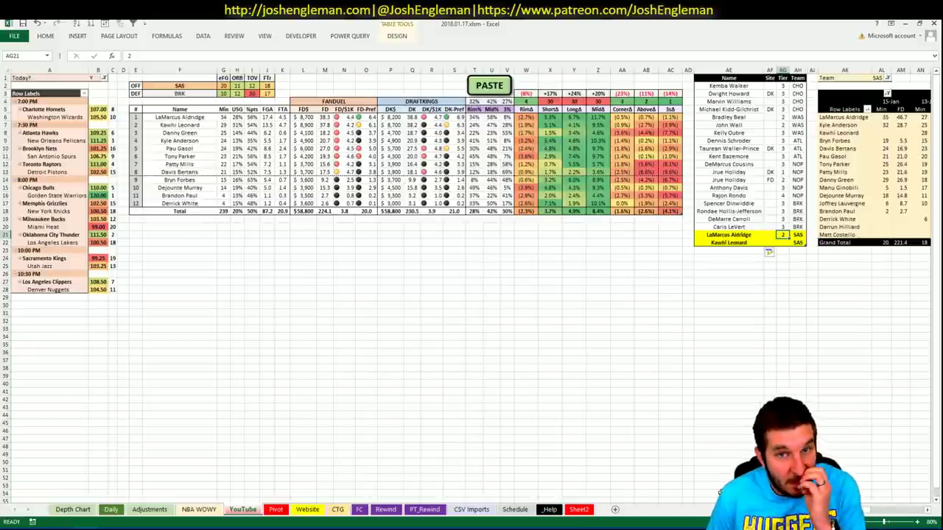
key(Down)
key(Left)
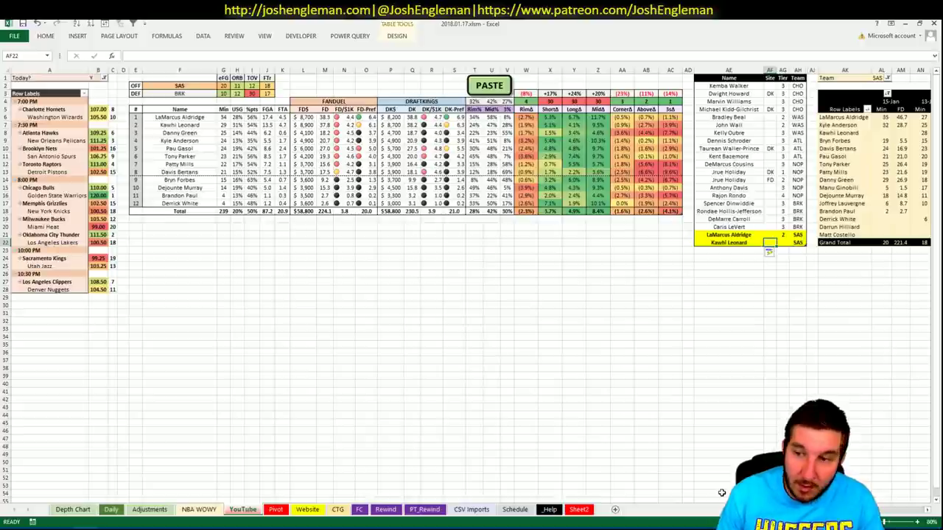
text(FD)
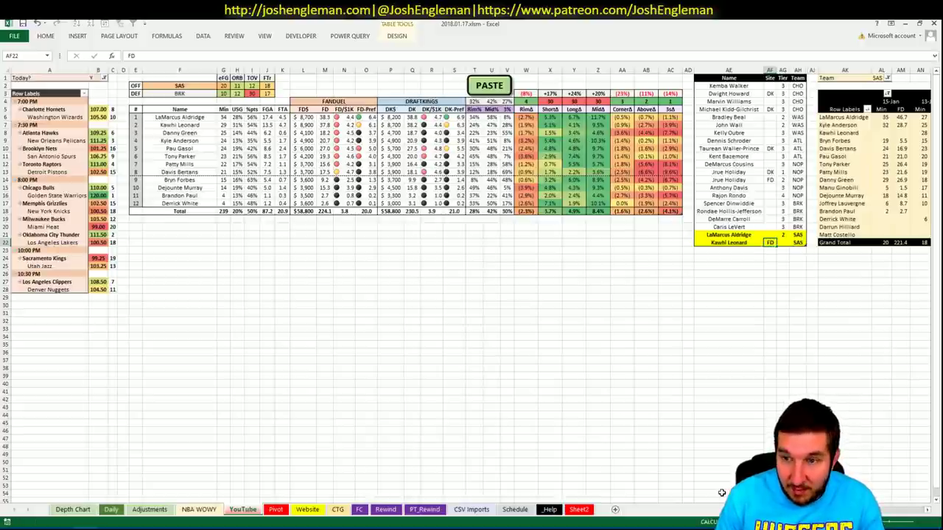
key(Return)
key(Left)
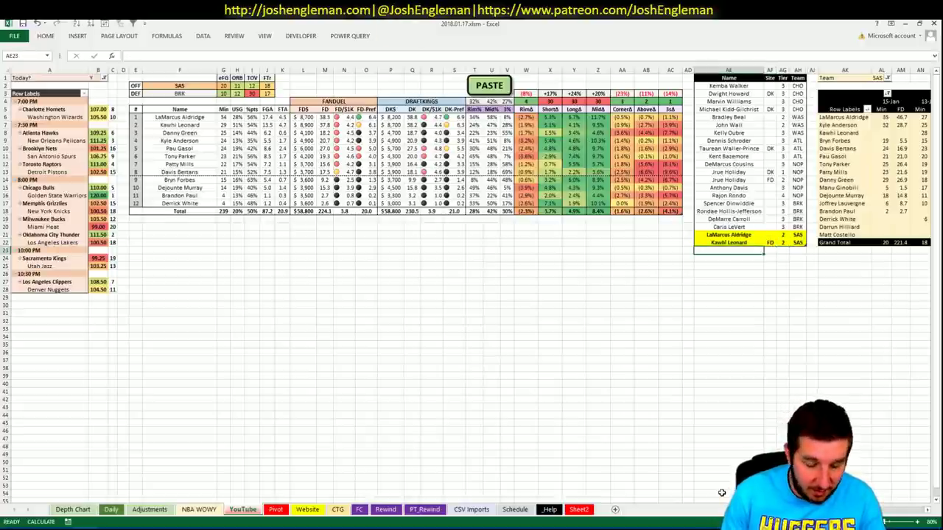
Add a second Kawhi Leonard row to the picks table with site DK and tier 3.
text(Kawhi Leonard)
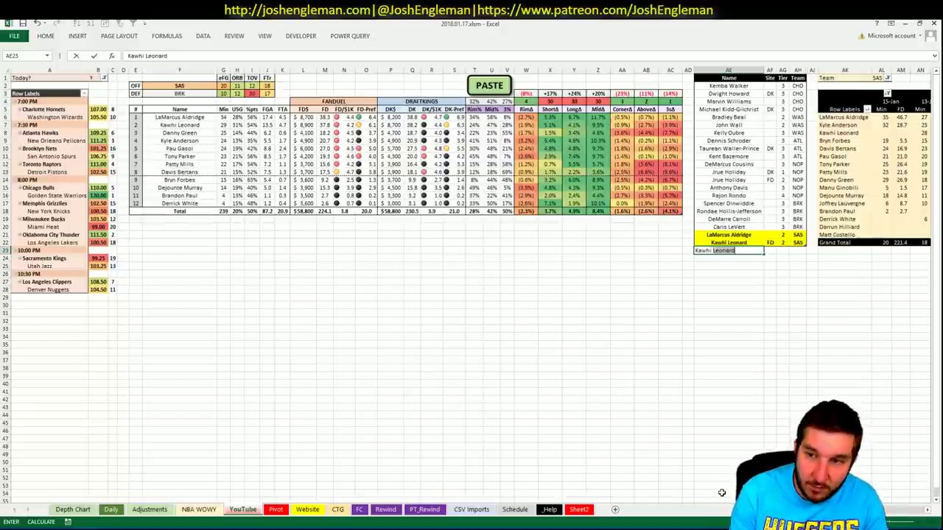
key(ctrl+Return)
key(Tab)
text(DK)
key(Tab)
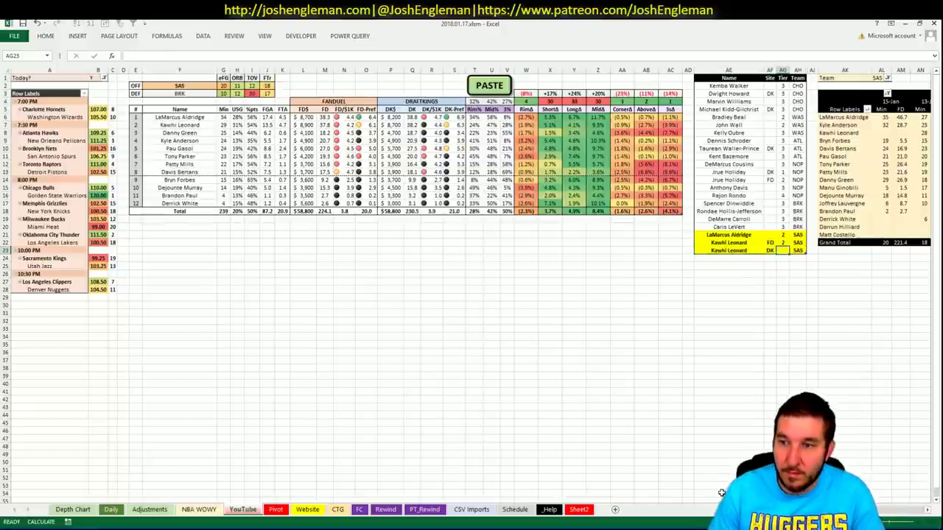
text(3)
key(ctrl+Return)
key(Return)
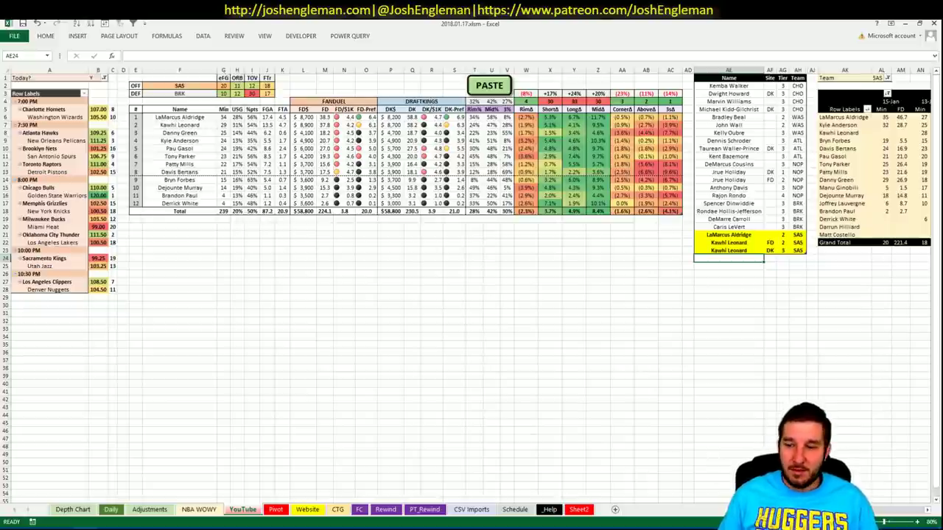
Set the offense team of the matchup sheet to TOR.
scroll(471, 221, right, 5)
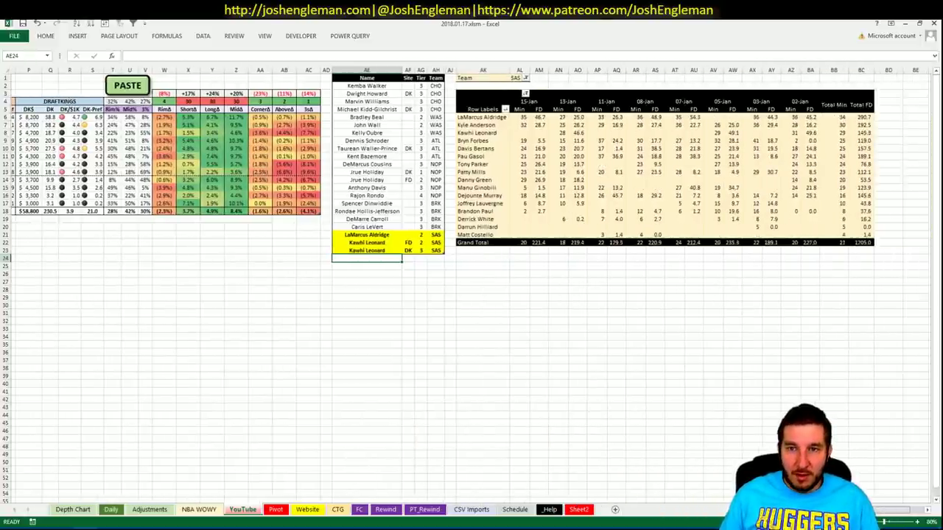
scroll(471, 220, left, 5)
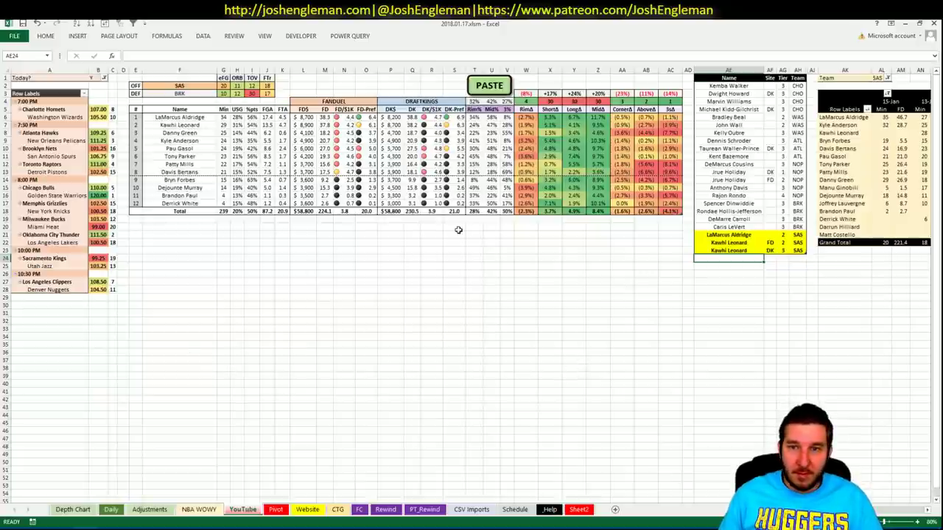
click(196, 86)
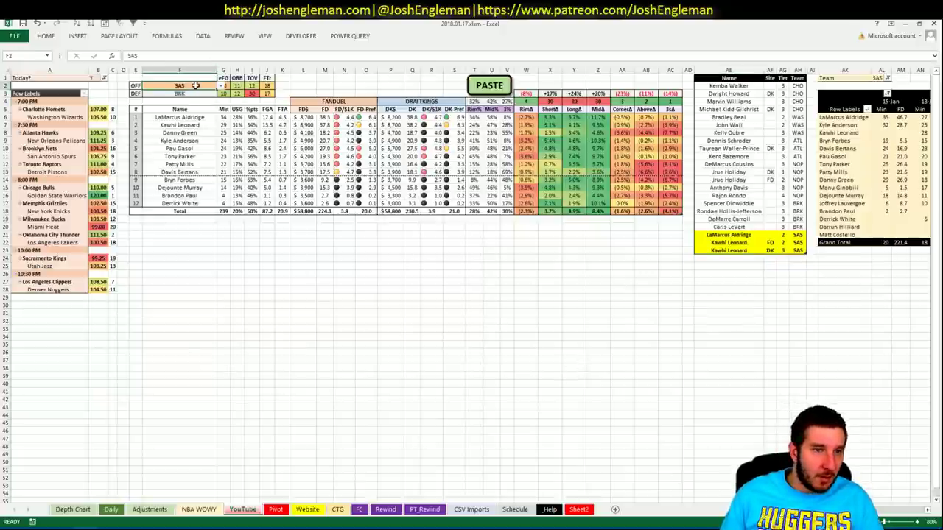
text(TOR)
key(Return)
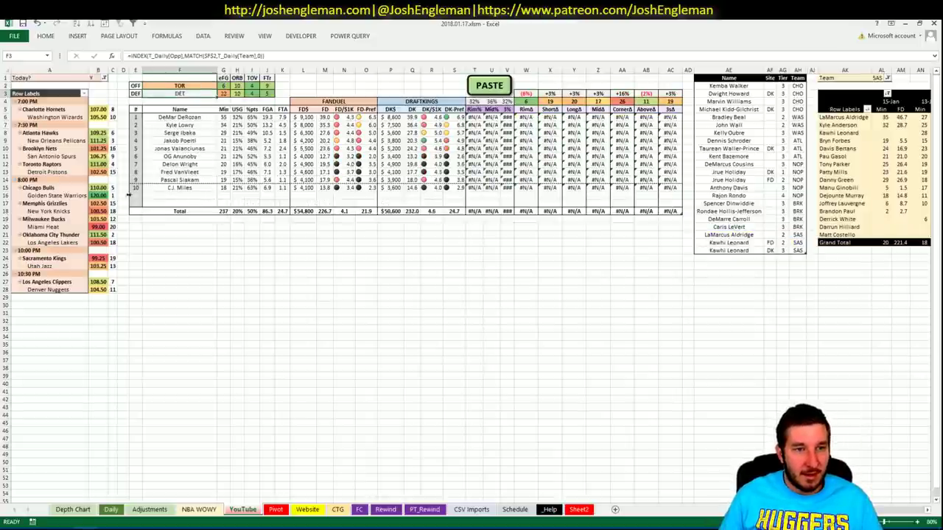
Switch to Cleaning the Glass in the browser and open the Toronto Raptors team stats page.
key(alt+Tab)
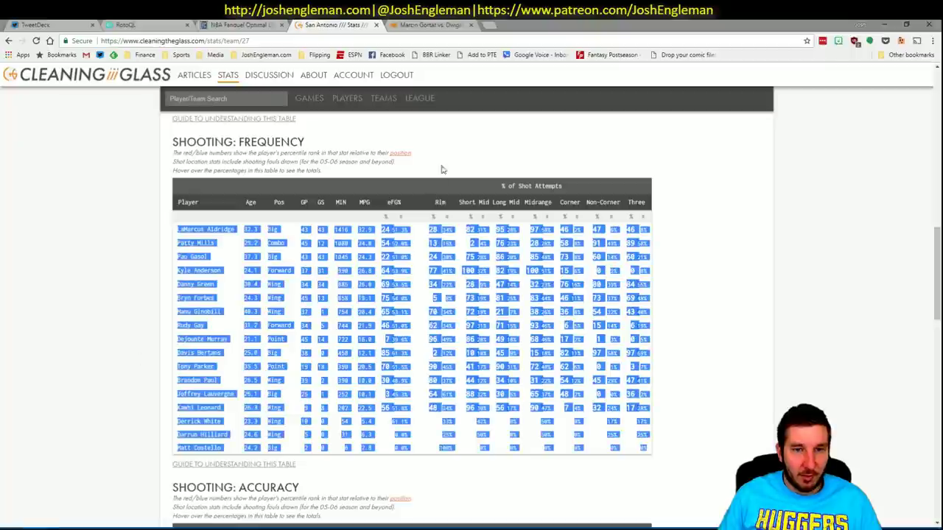
click(218, 101)
text(tor)
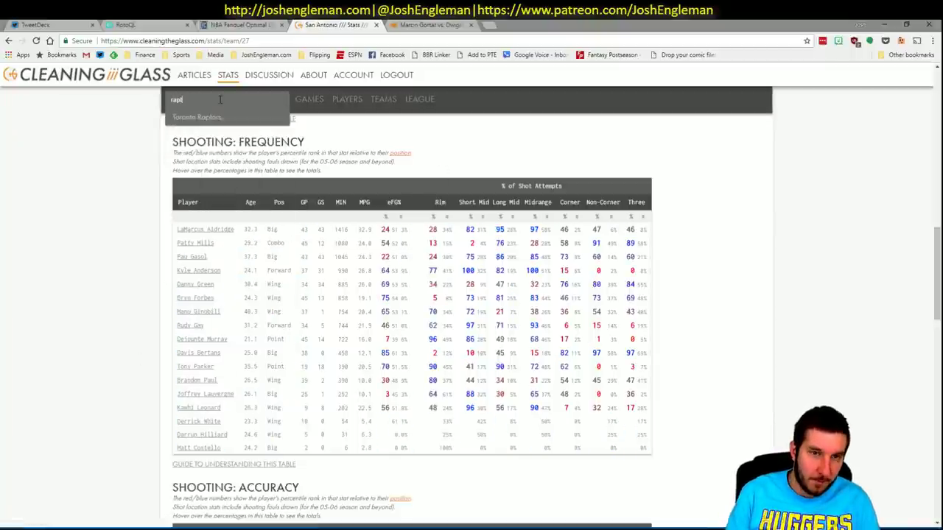
key(Return)
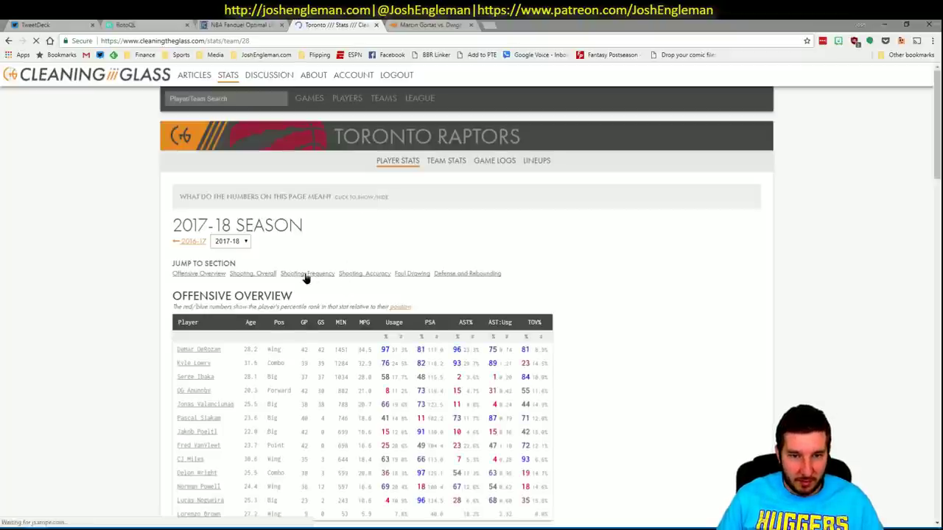
Copy all player rows of Toronto's Shooting: Frequency table and paste them into the Excel workbook.
click(304, 276)
drag(636, 396, 180, 232)
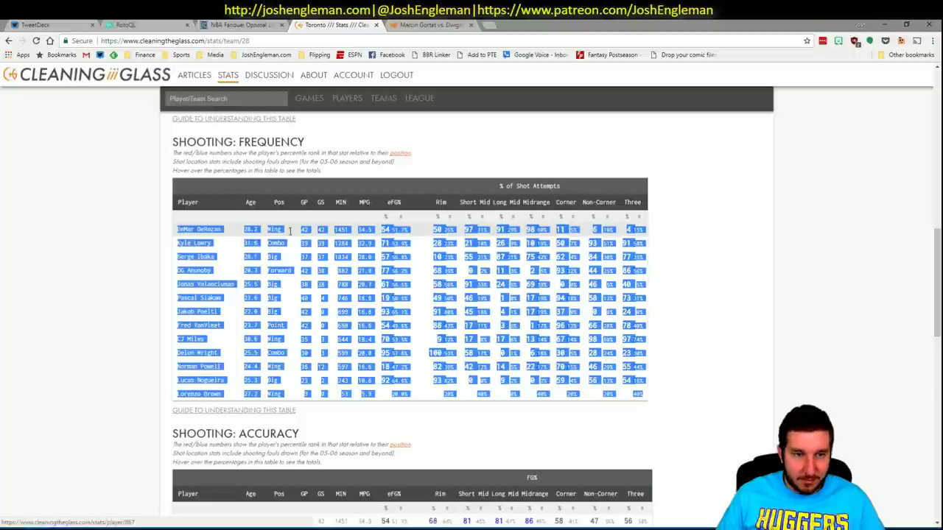
key(alt+Tab)
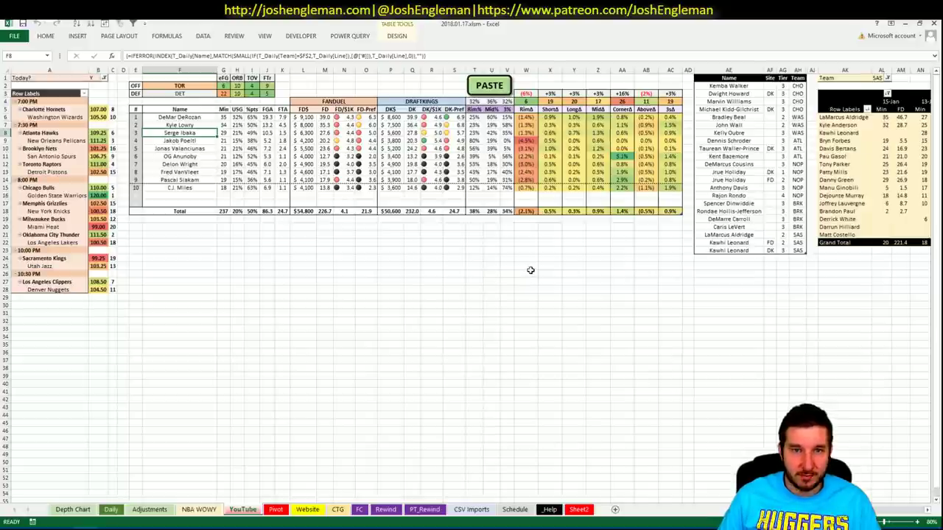
Go to the first empty name cell beneath the picks table for a new entry.
click(746, 251)
key(Return)
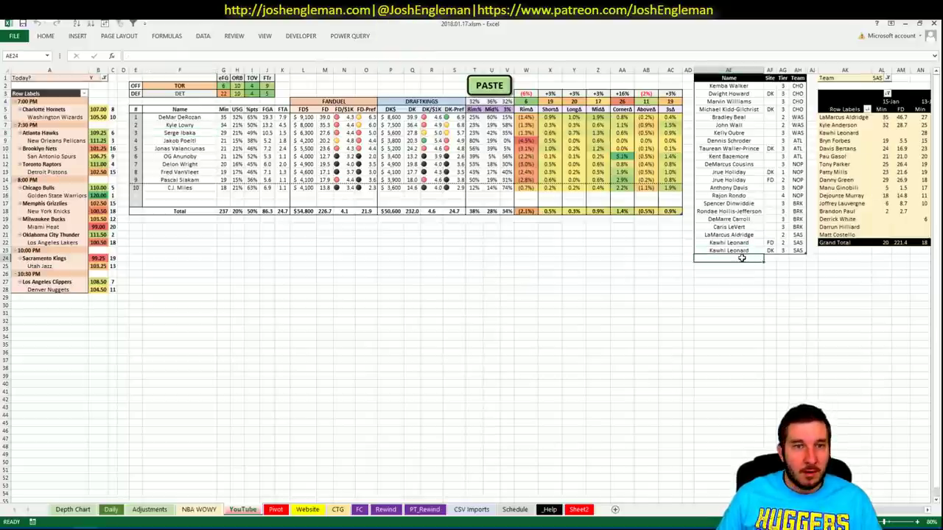
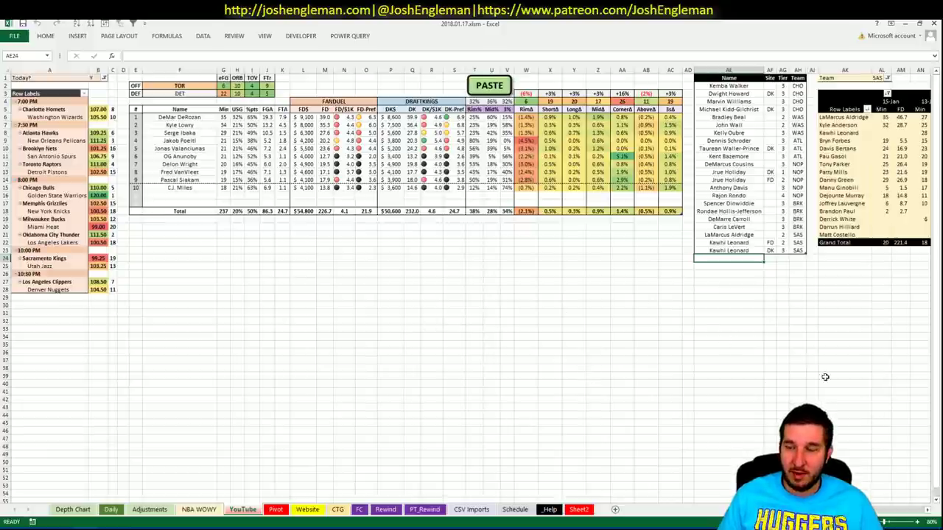
Set the Team filter of the recent-games pivot table to TOR.
click(880, 78)
text(TO)
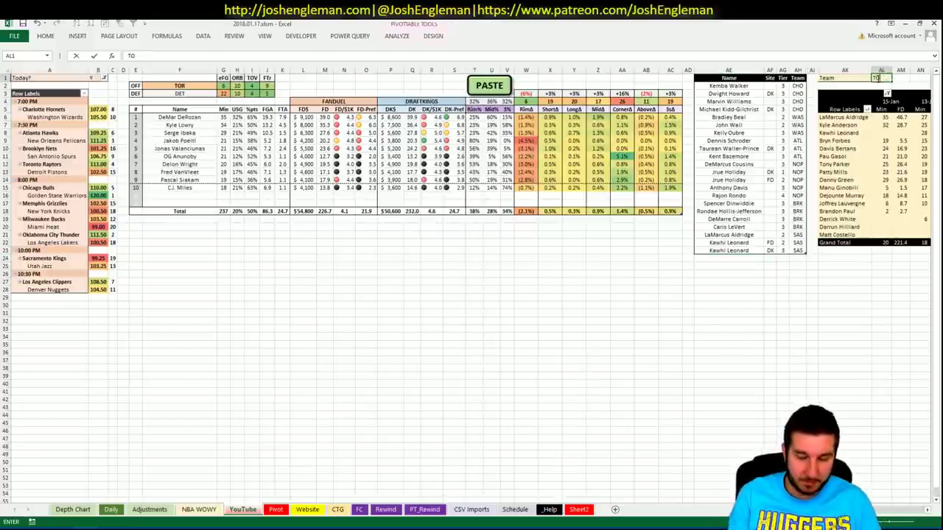
text(R)
key(Return)
key(Return)
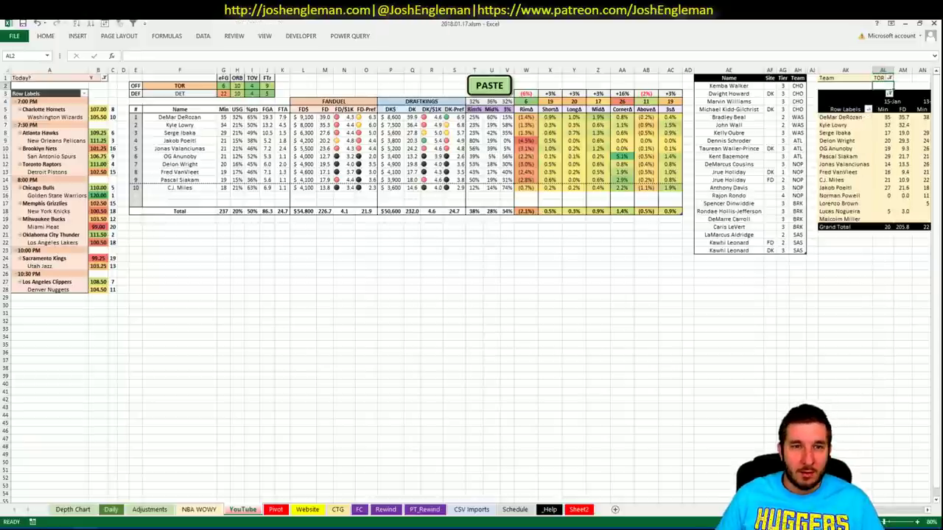
Add DeMar DeRozan to the end of the player list in row 24 with tier 3 and no site.
scroll(471, 220, right, 7)
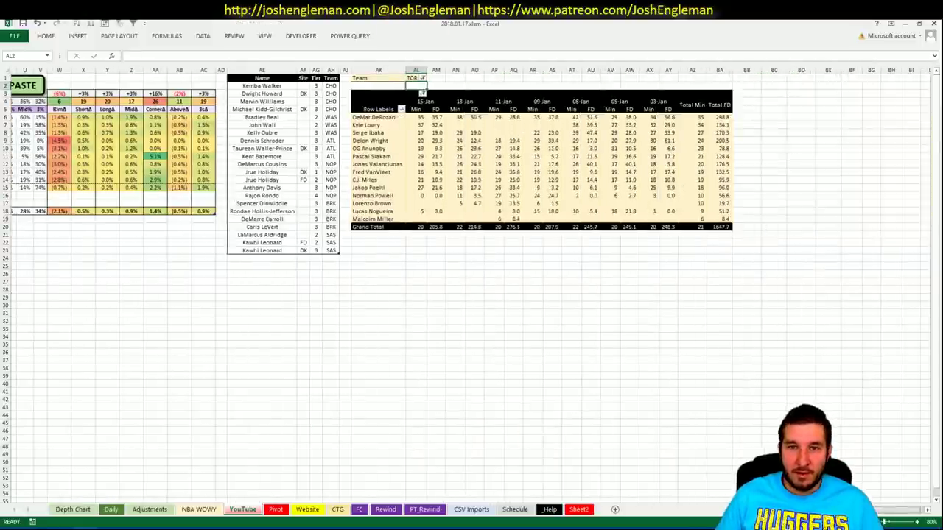
scroll(471, 220, right, 1)
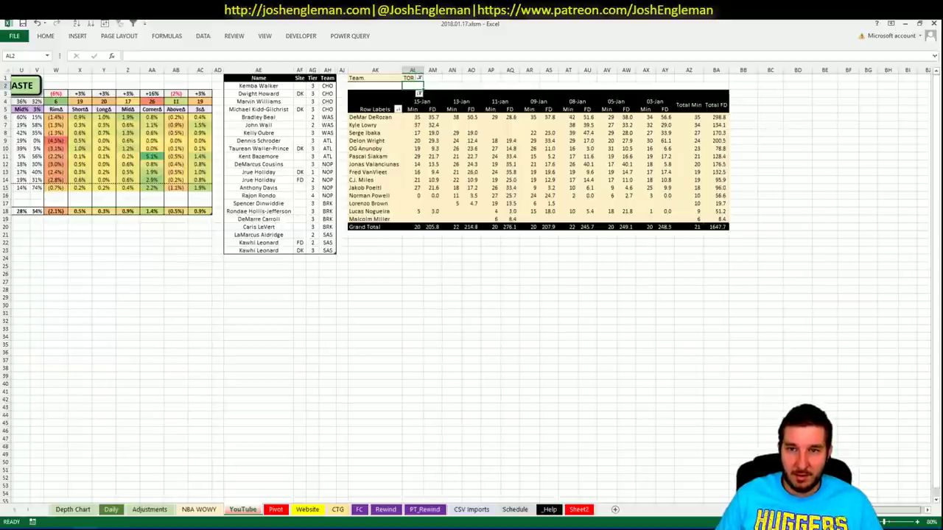
scroll(615, 266, left, 6)
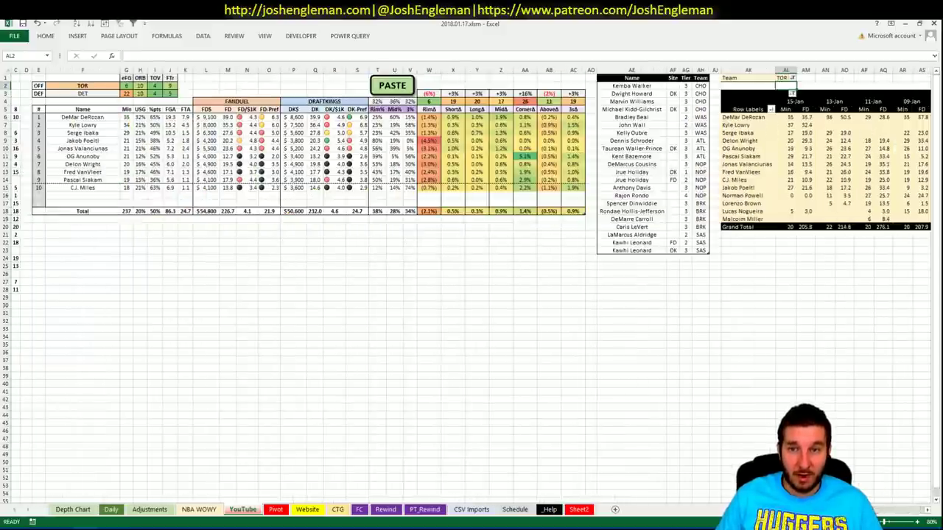
click(617, 259)
text(De)
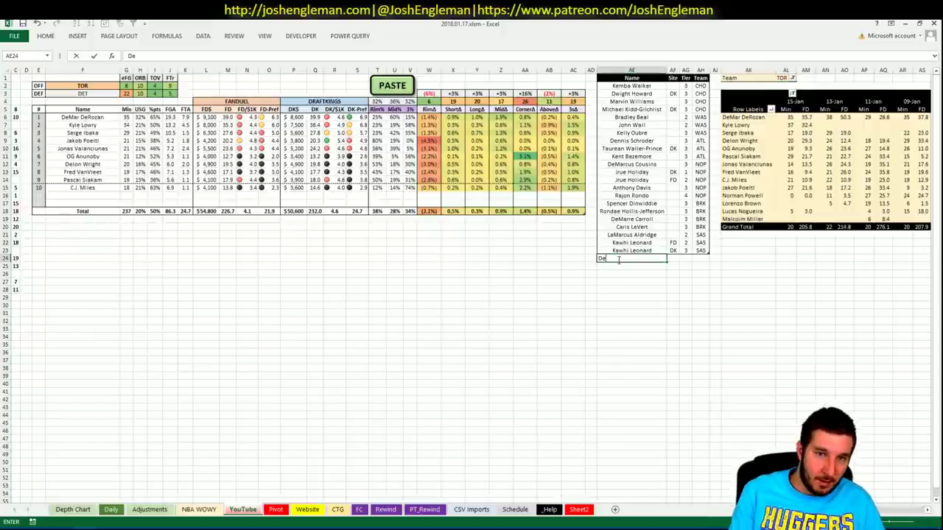
text(Mar DeRozn)
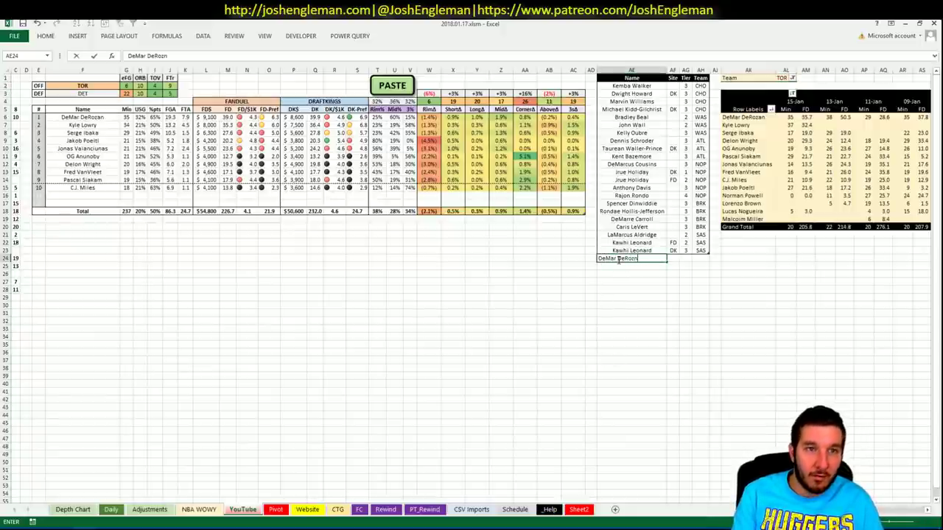
key(BackSpace)
text(an)
key(Tab)
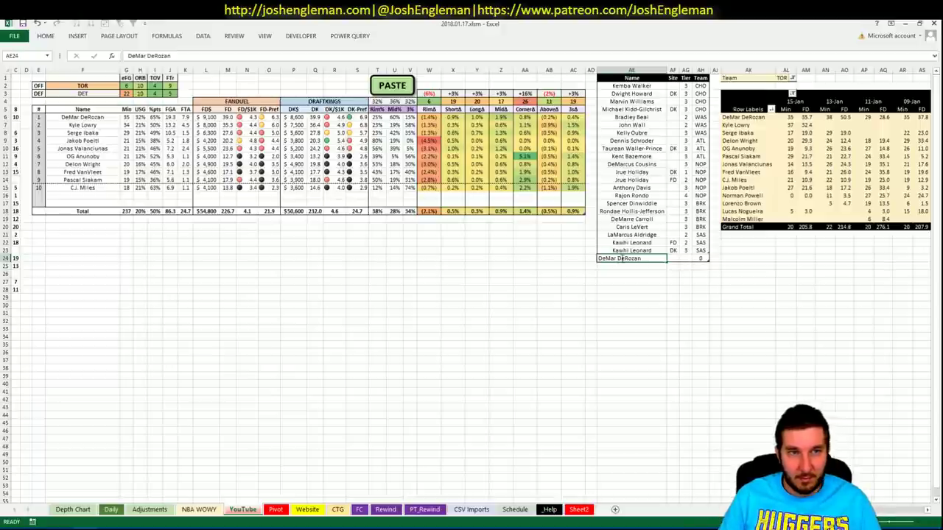
scroll(900, 475, left, 2)
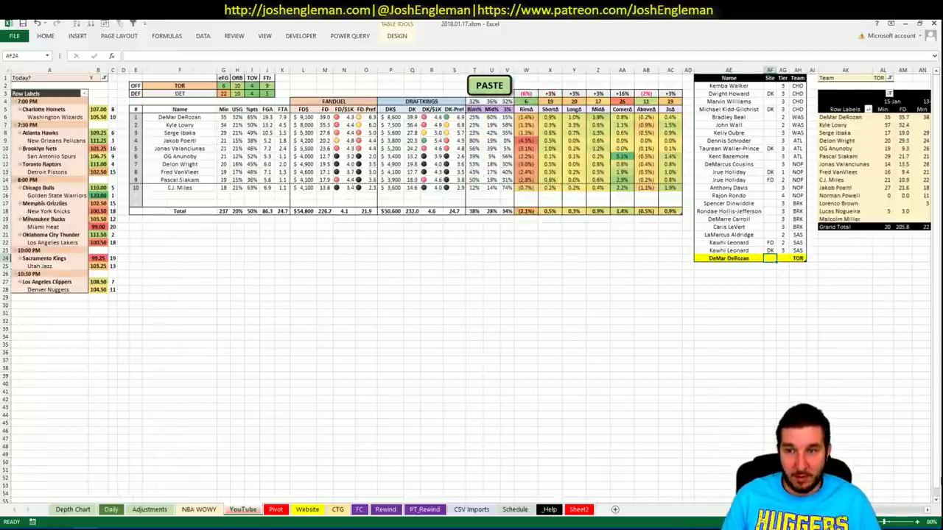
key(Return)
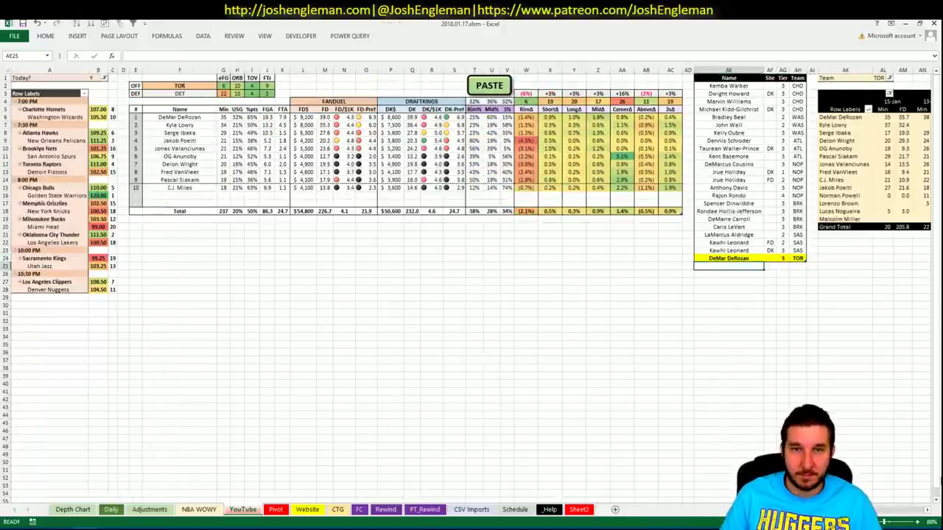
Add Kyle Lowry to the player list in row 25 with tier 4 and no site.
text(Kyle Lowry)
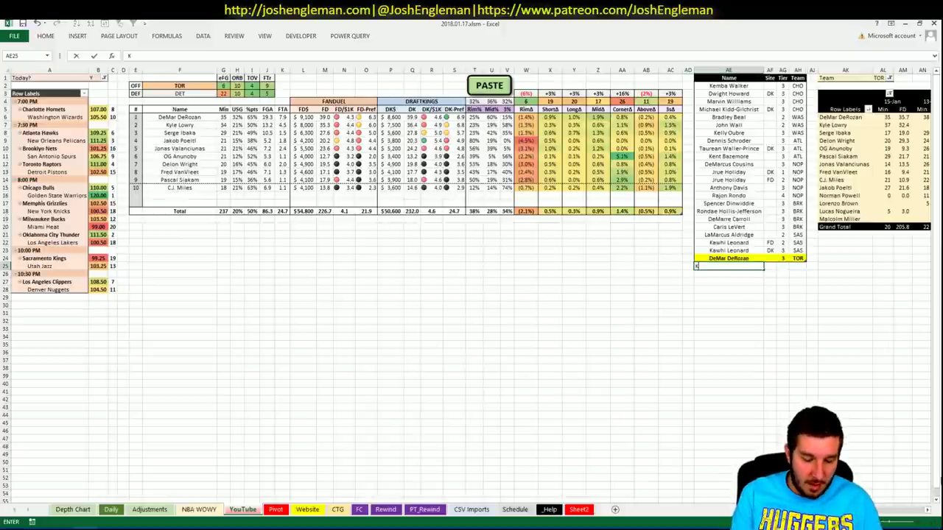
key(ctrl+Return)
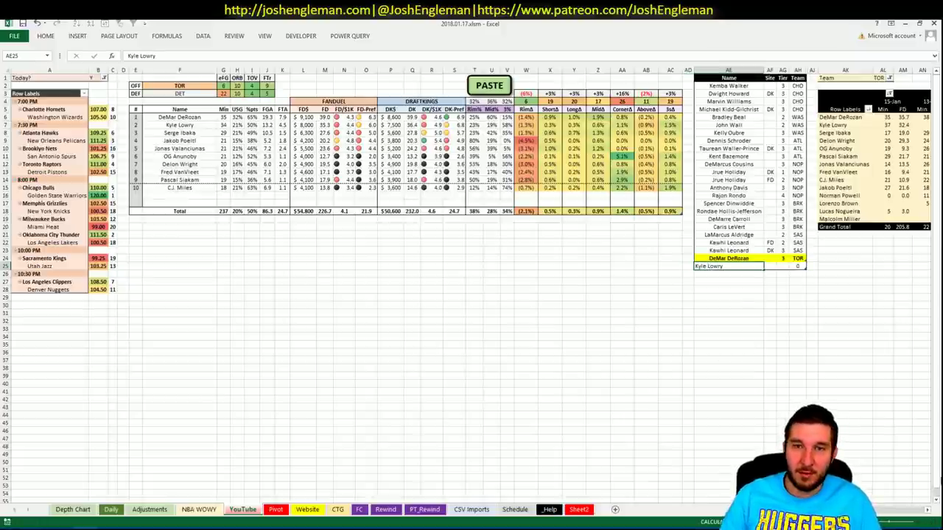
key(Tab)
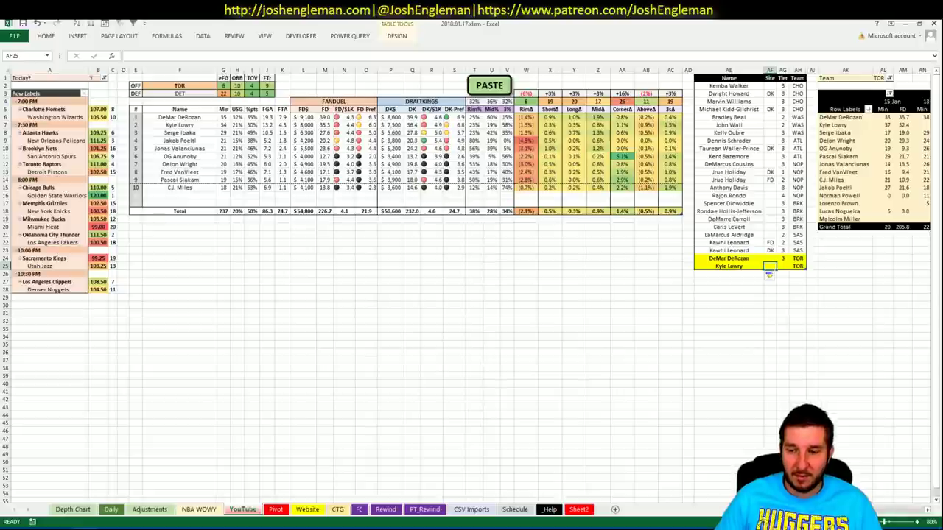
scroll(471, 280, right, 7)
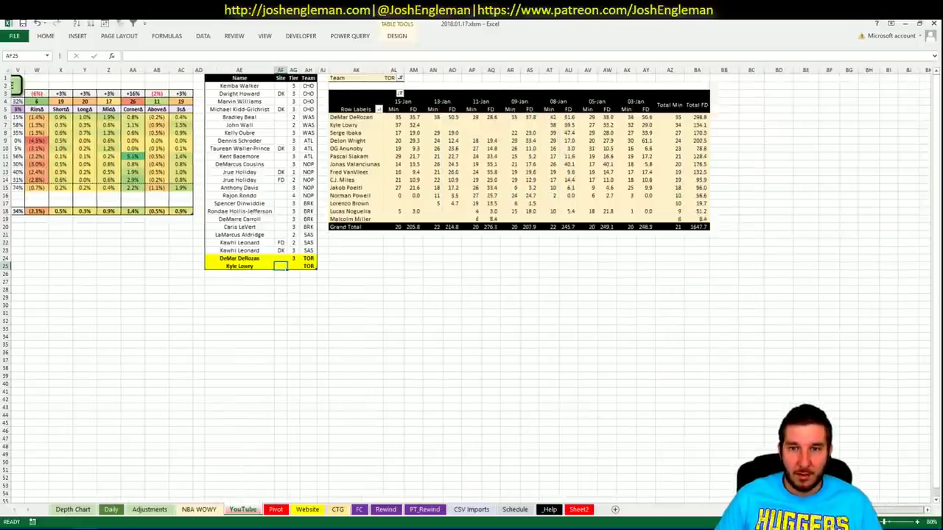
scroll(471, 280, left, 7)
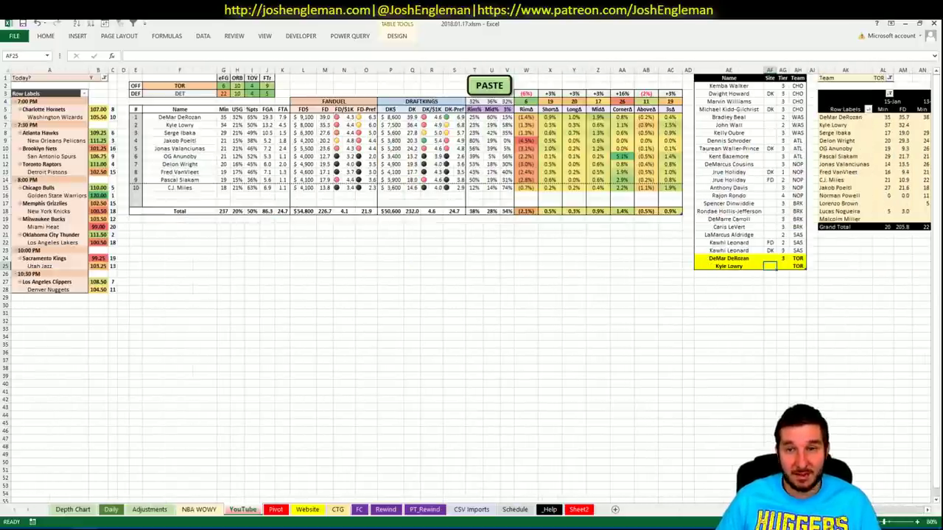
click(782, 266)
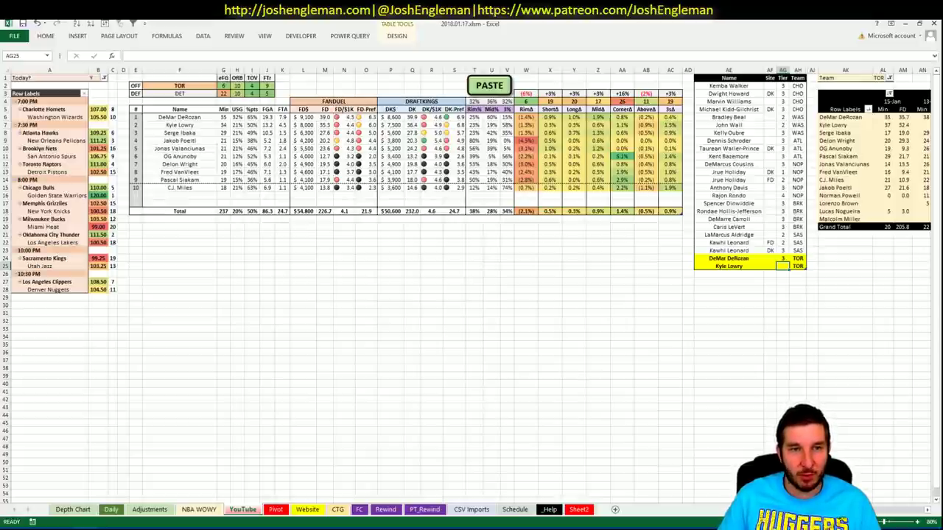
text(4)
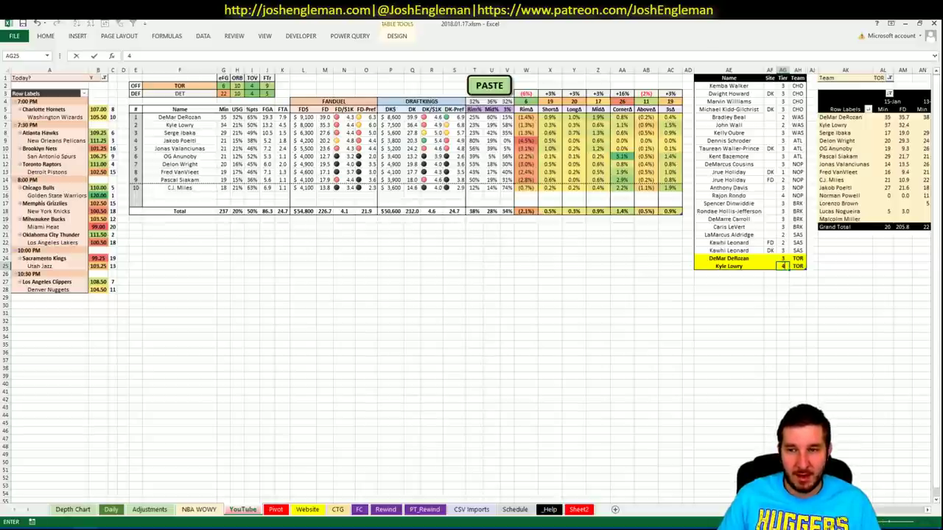
key(Return)
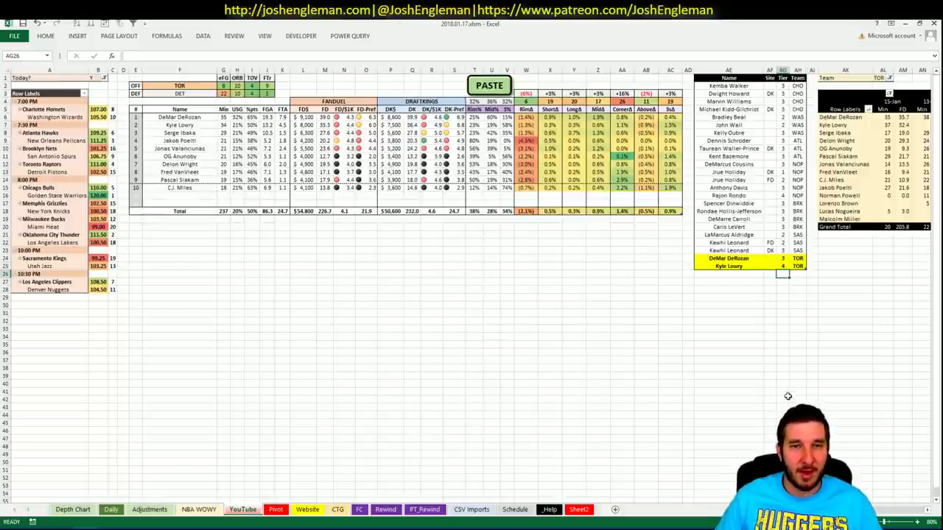
Check the Toronto recent-games table, and add Jakob Poeltl to the player list in row 26 with tier 3.
scroll(876, 510, right, 7)
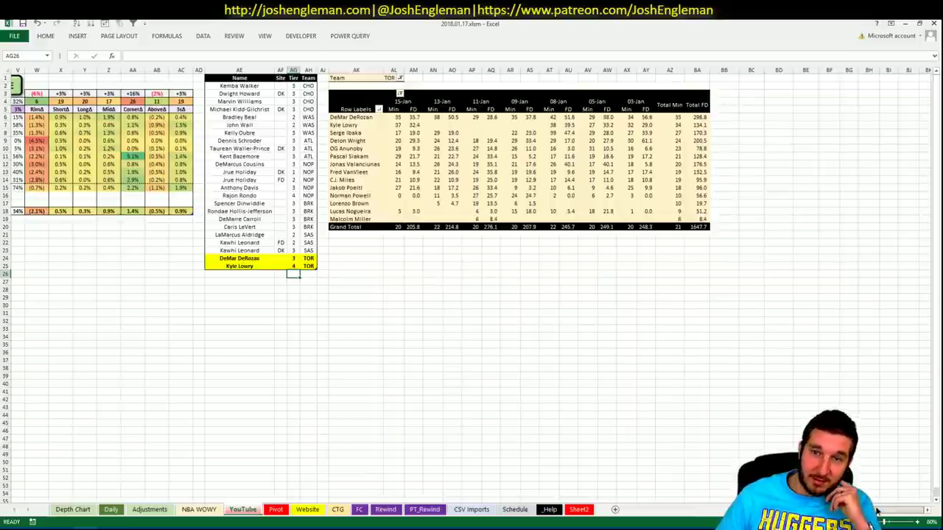
scroll(876, 510, left, 7)
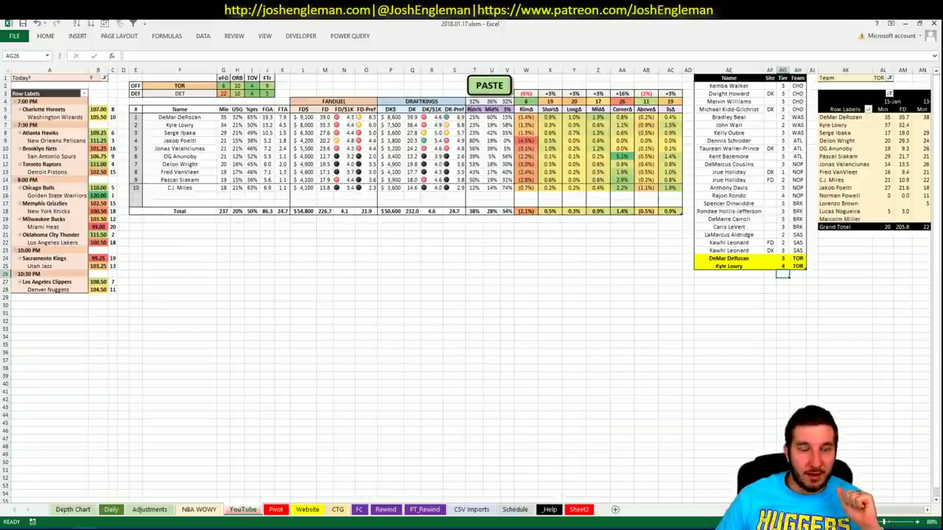
scroll(471, 221, right, 5)
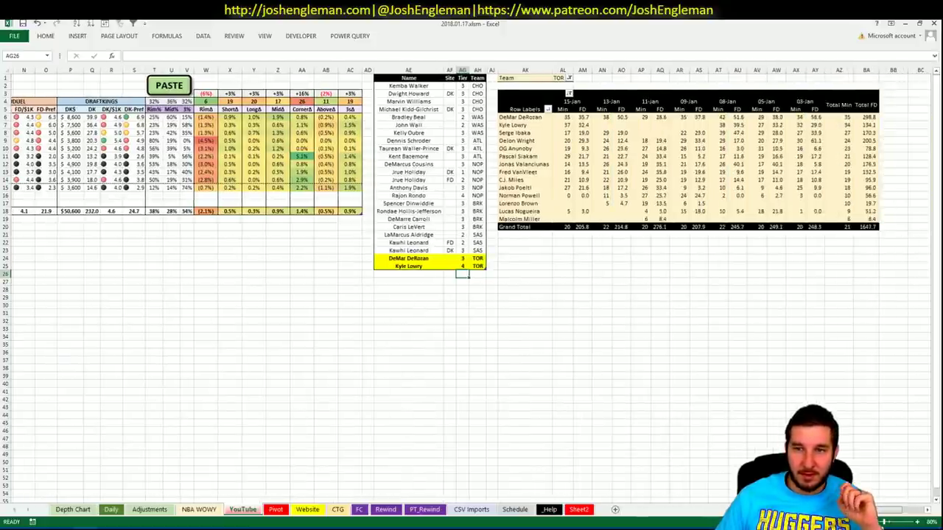
scroll(471, 221, right, 1)
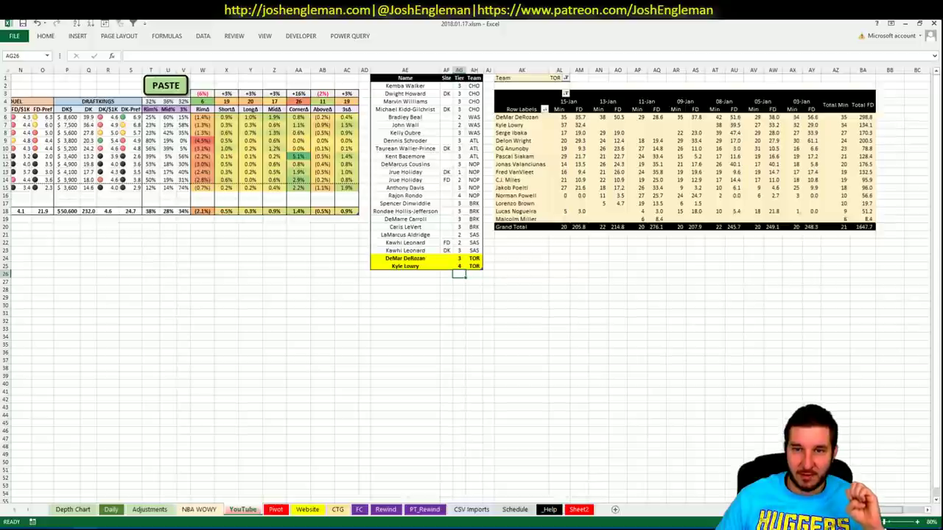
scroll(472, 221, right, 1)
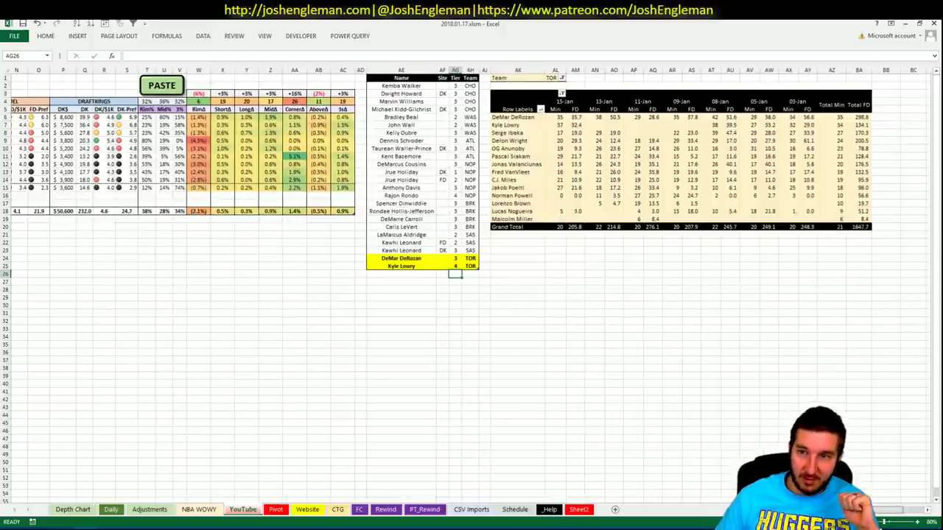
scroll(471, 221, left, 5)
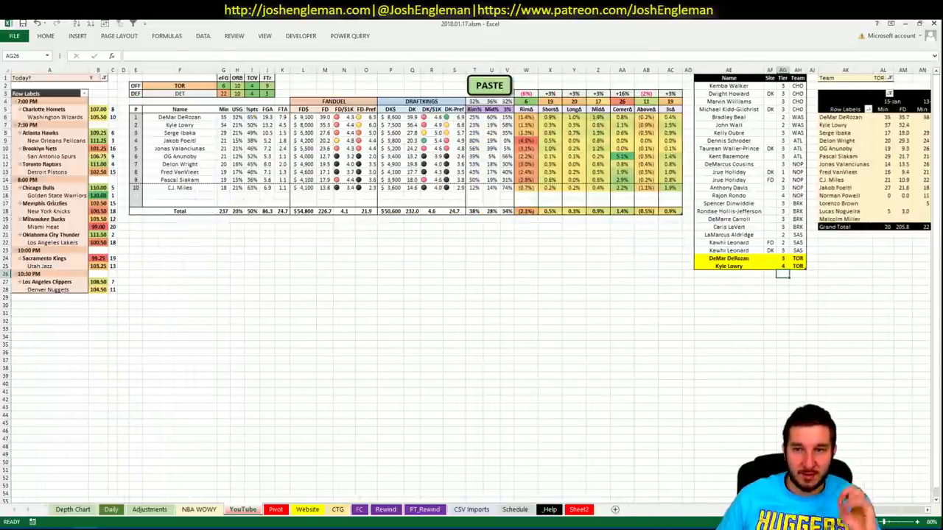
click(728, 273)
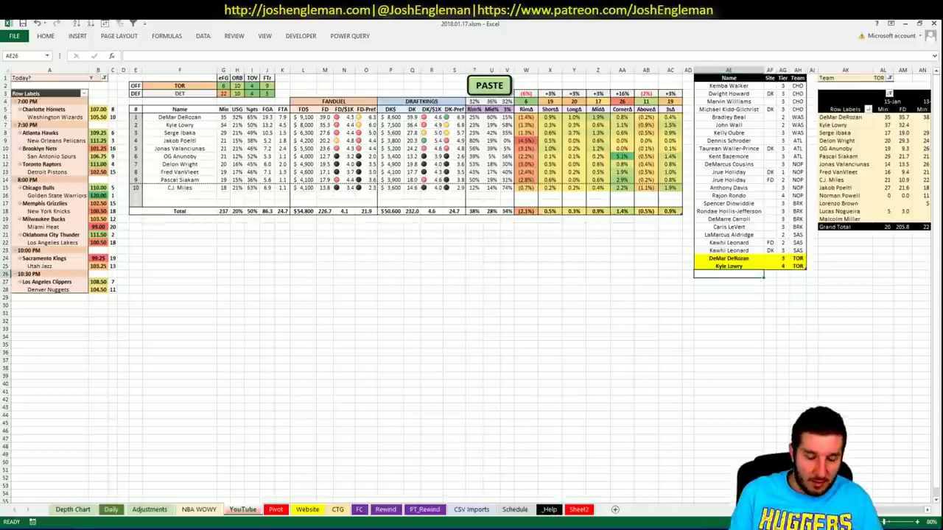
text(Jakob)
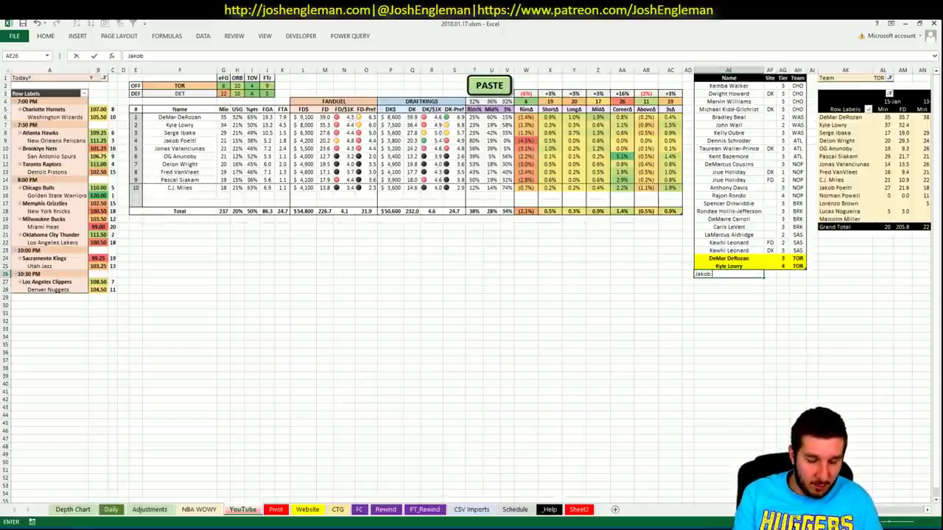
text( Poeltl)
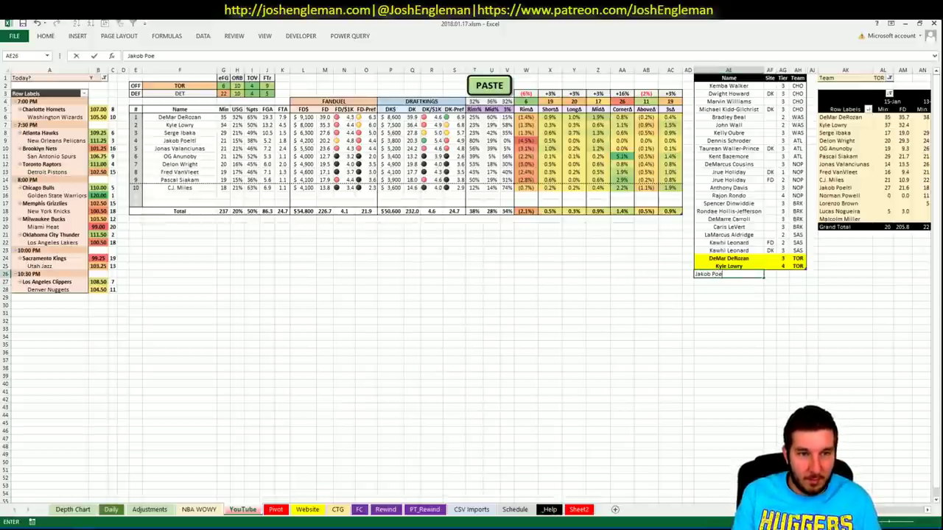
key(ctrl+Return)
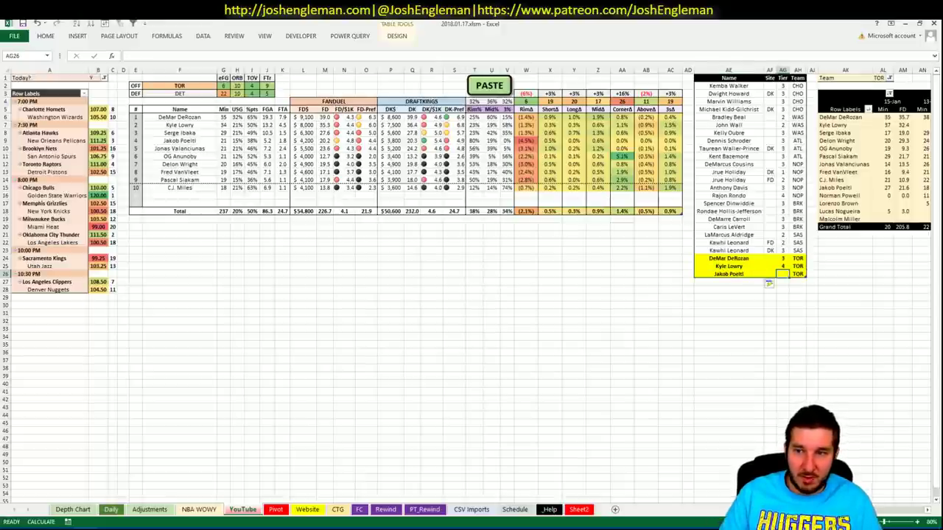
click(728, 281)
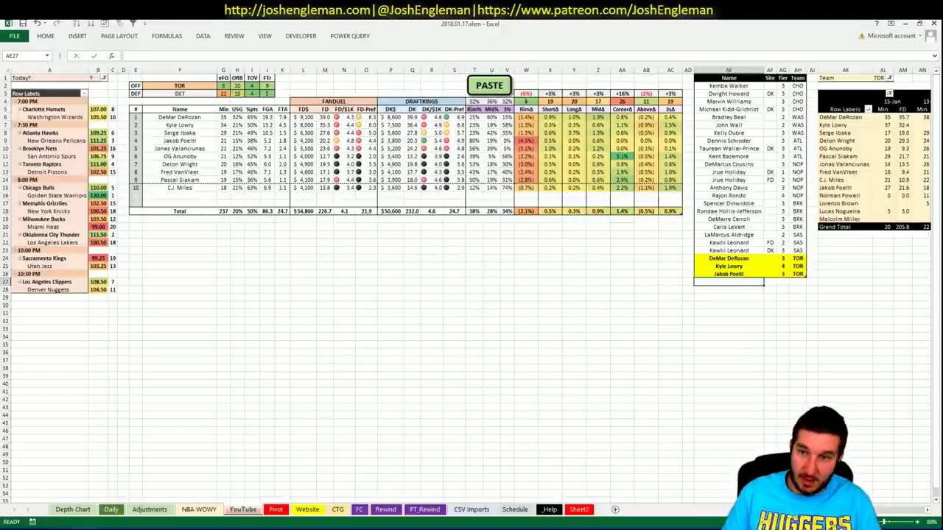
Change Jakob Poeltl's tier in the player list to 4.
key(Up)
key(Right)
key(Right)
text(4)
key(ctrl+Return)
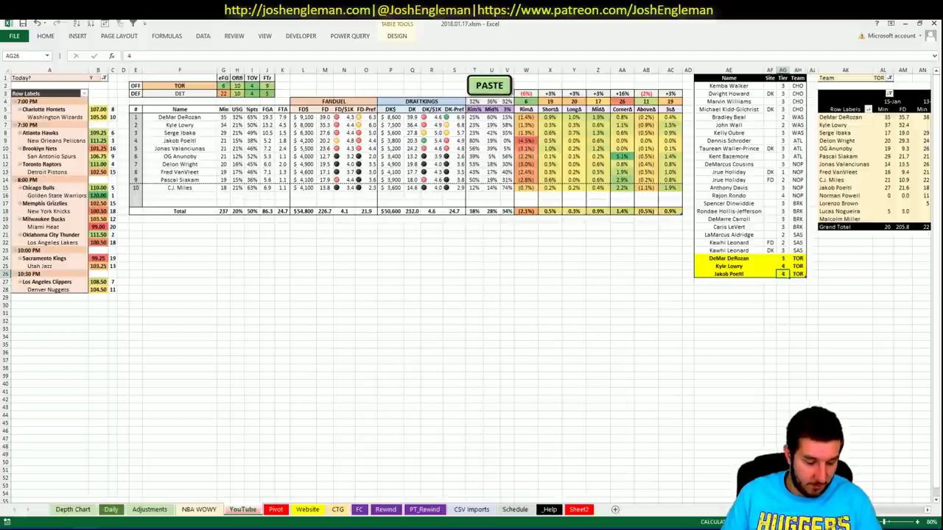
key(Down)
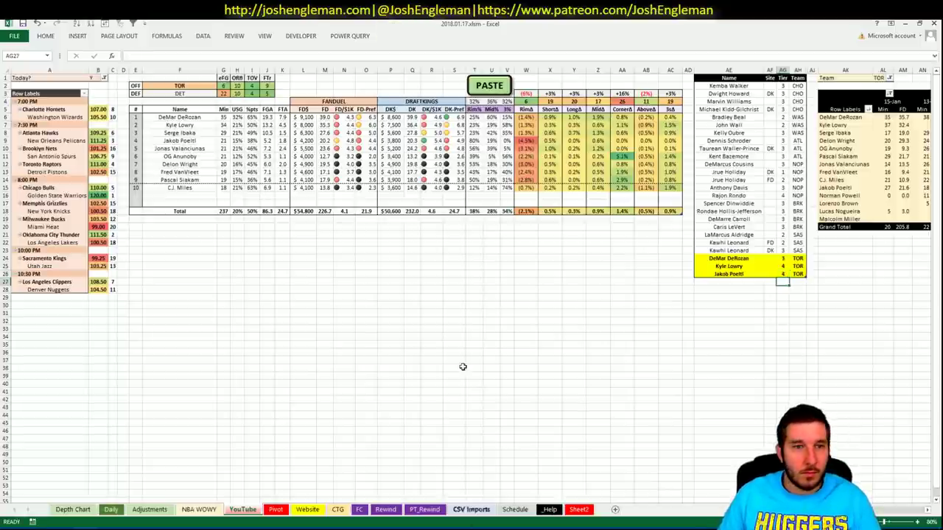
Set the offensive team of the matchup table to DET.
click(206, 85)
text(DET)
key(Return)
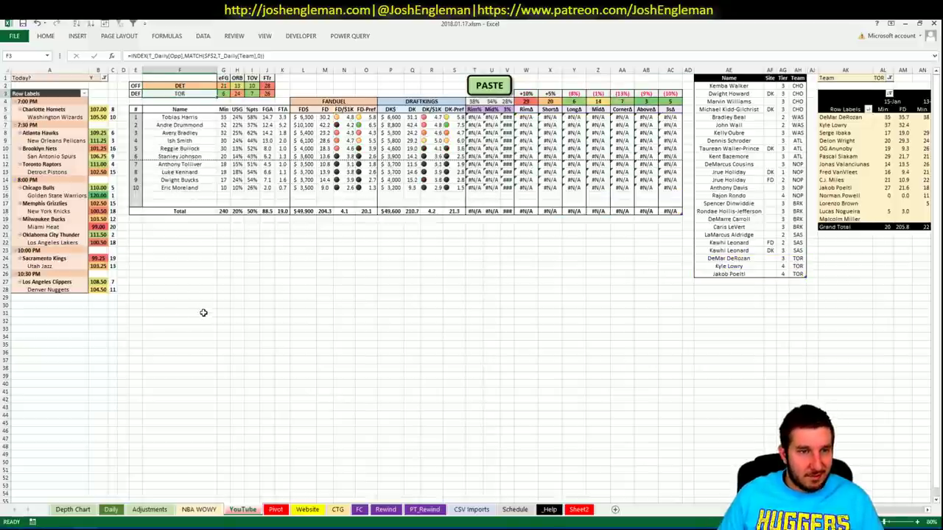
Switch to the browser, search Cleaning the Glass for "pistons", and return to the Excel workbook.
key(alt+Tab)
click(215, 99)
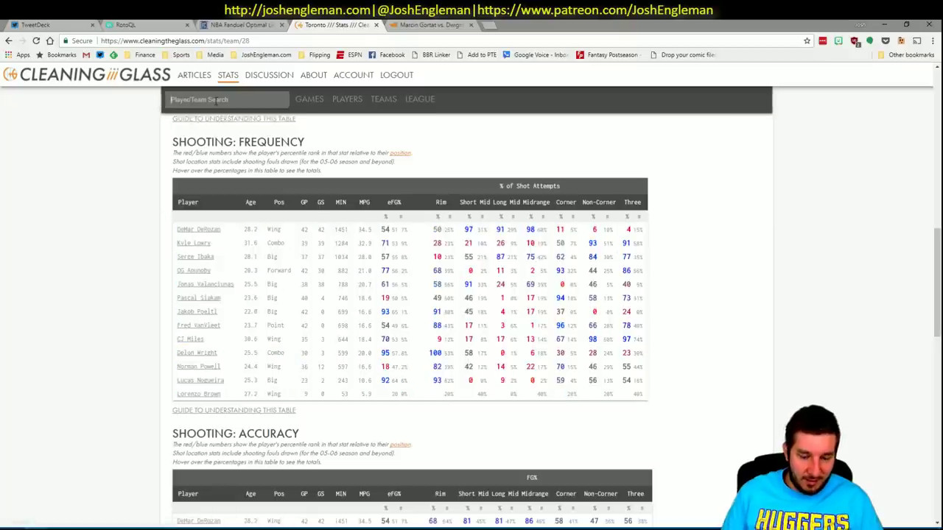
text(pistons)
key(Return)
key(alt+Tab)
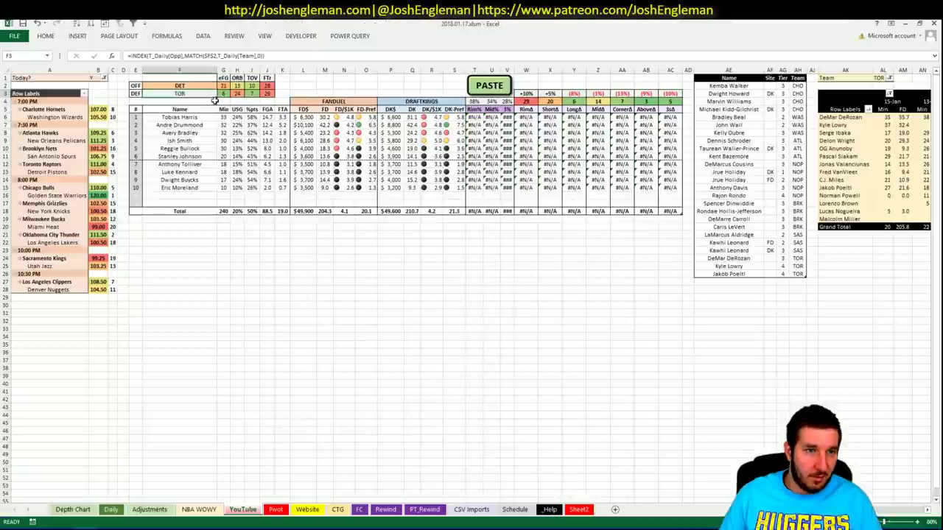
Copy the Detroit Pistons' Shooting: Frequency player rows from Cleaning the Glass and paste them into the matchup table in the Excel workbook.
key(alt+Tab)
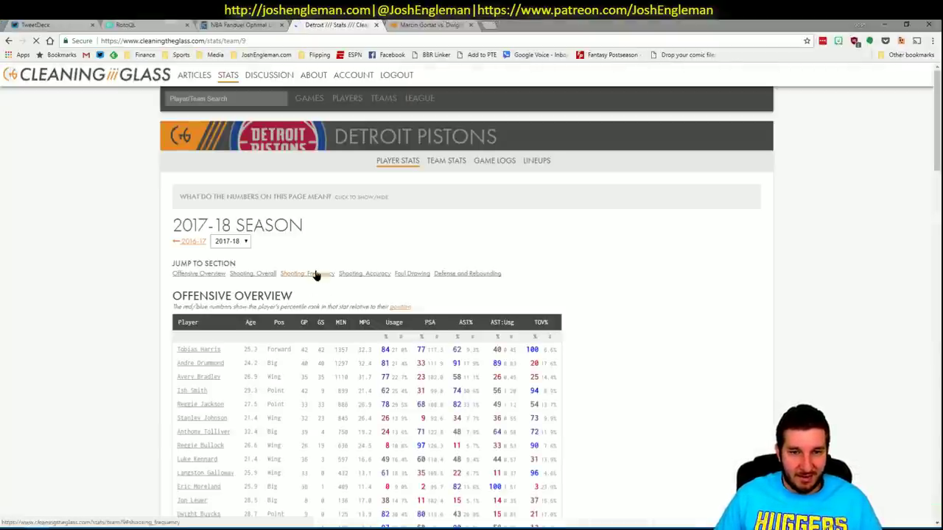
click(315, 273)
drag(646, 425, 180, 234)
key(alt+Tab)
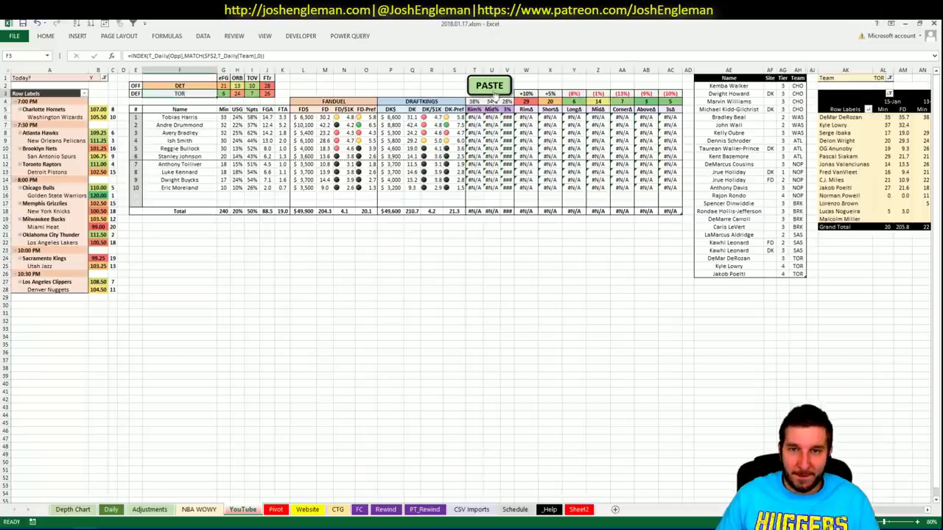
click(491, 88)
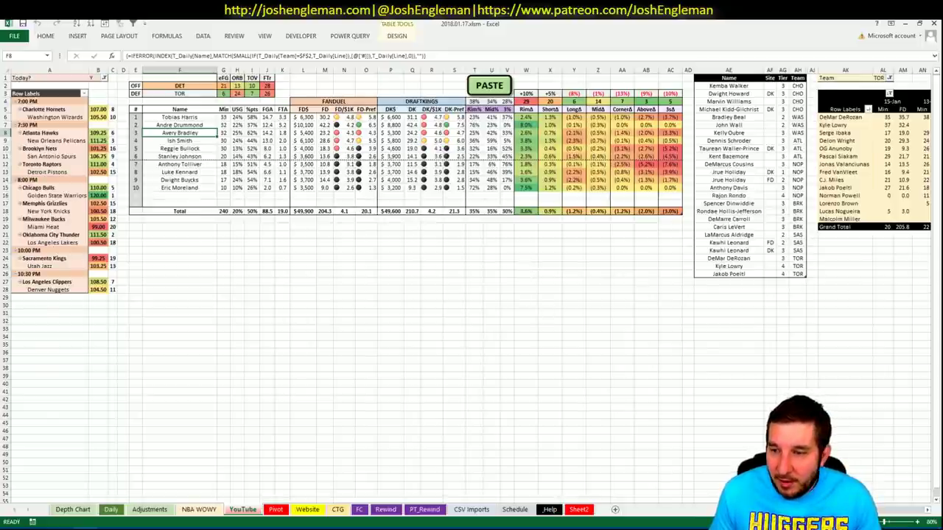
Set the Team filter of the recent-games pivot table to DET.
scroll(488, 79, right, 5)
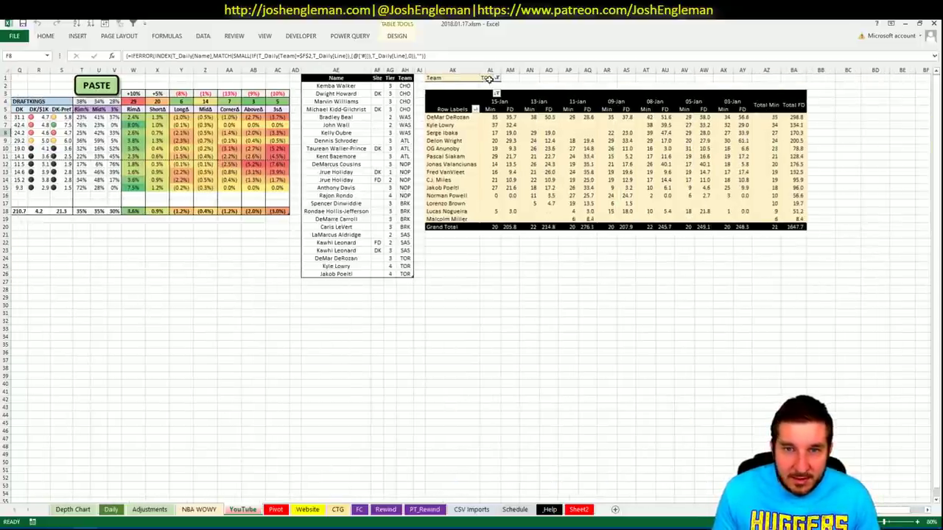
click(488, 79)
text(DET)
key(Return)
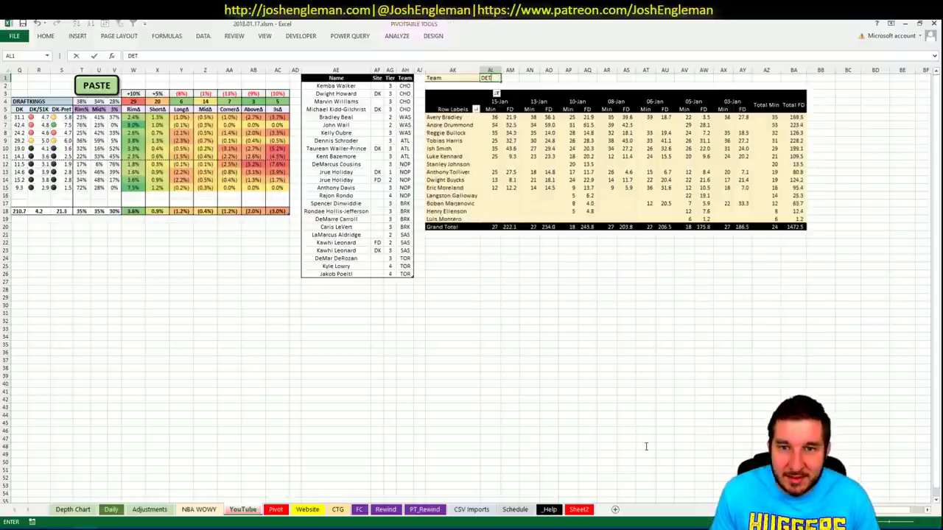
key(Return)
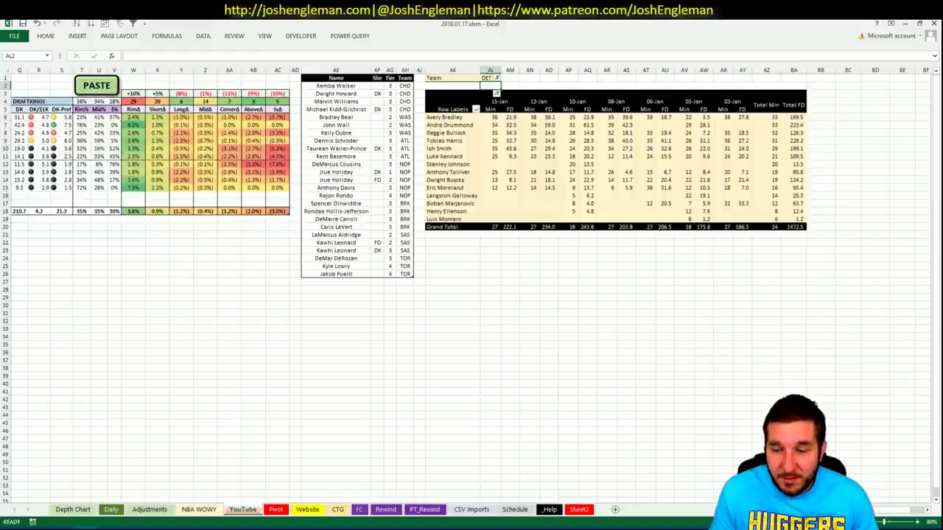
Add Tobias Harris to the player list in row 27 with tier 3.
scroll(471, 295, left, 5)
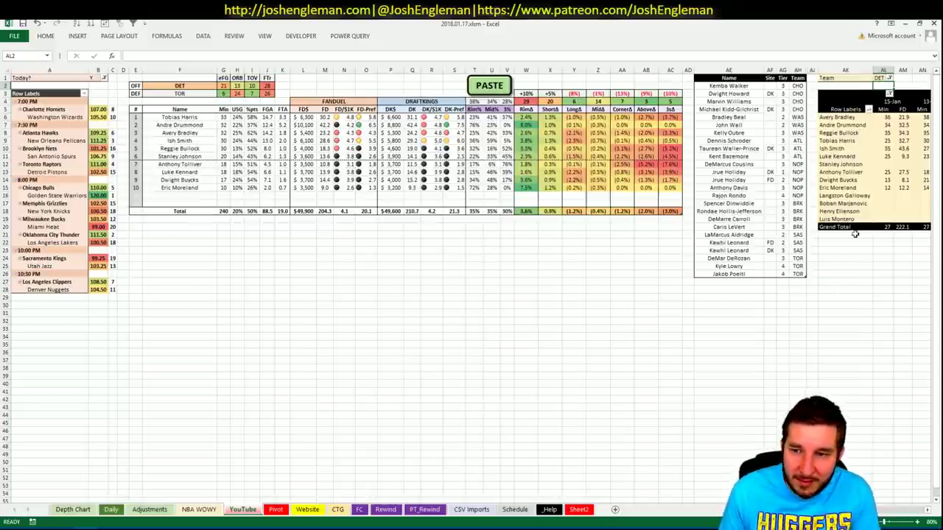
click(757, 283)
text(Tobias Harris)
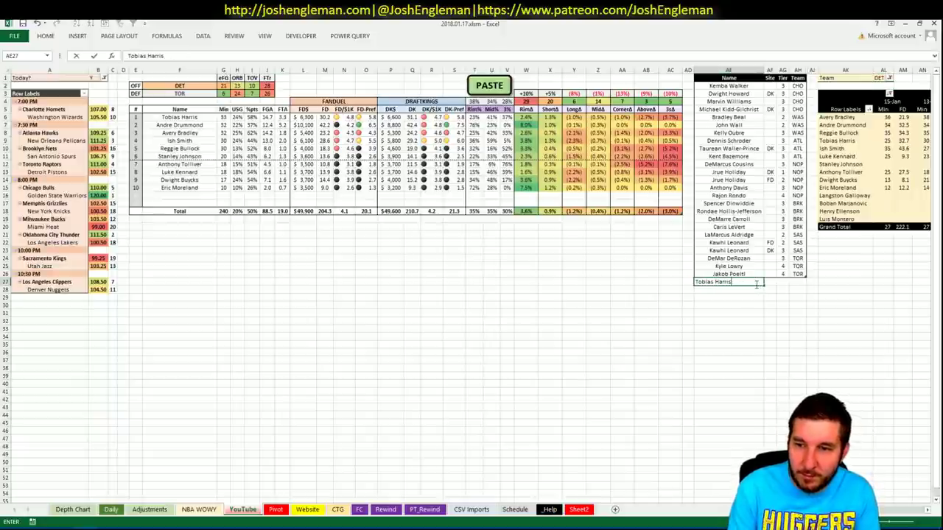
key(Tab)
key(Tab)
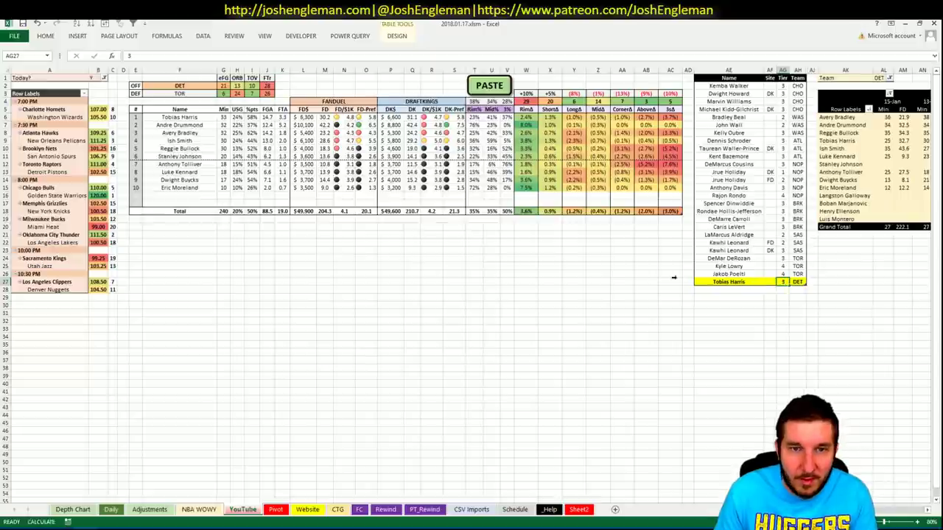
key(Return)
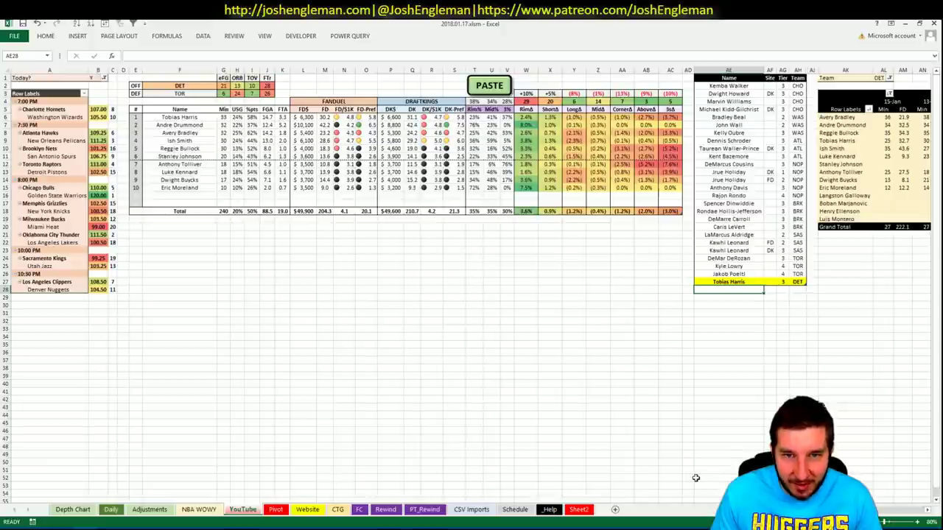
Examine Detroit's recent games, check Andre Drummond's game log against TOR on FantasyCruncher in the browser, and return to the Excel workbook.
scroll(471, 295, right, 5)
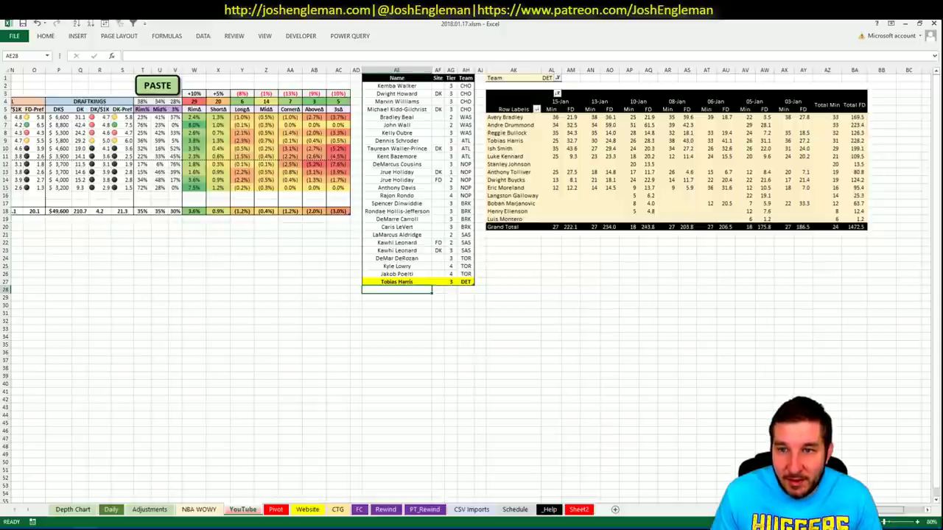
scroll(471, 295, right, 1)
scroll(471, 295, left, 5)
scroll(472, 294, right, 6)
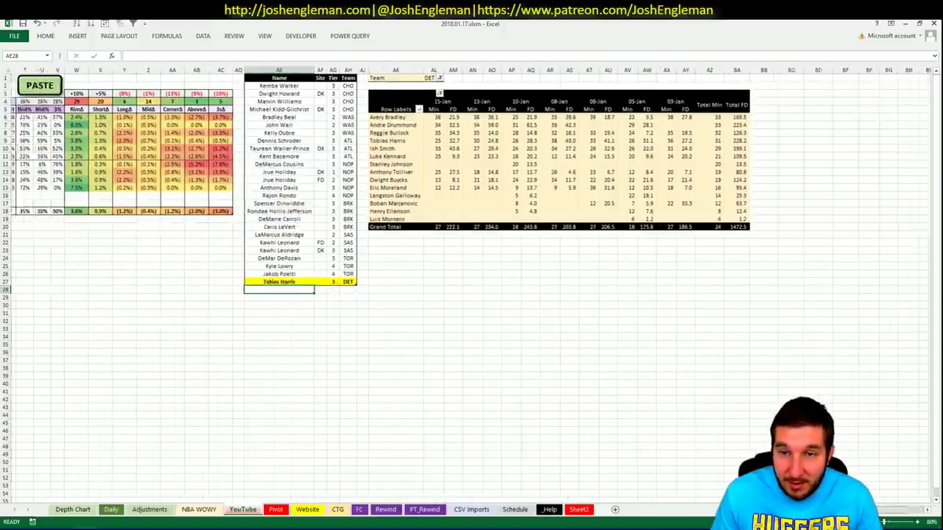
scroll(471, 294, left, 6)
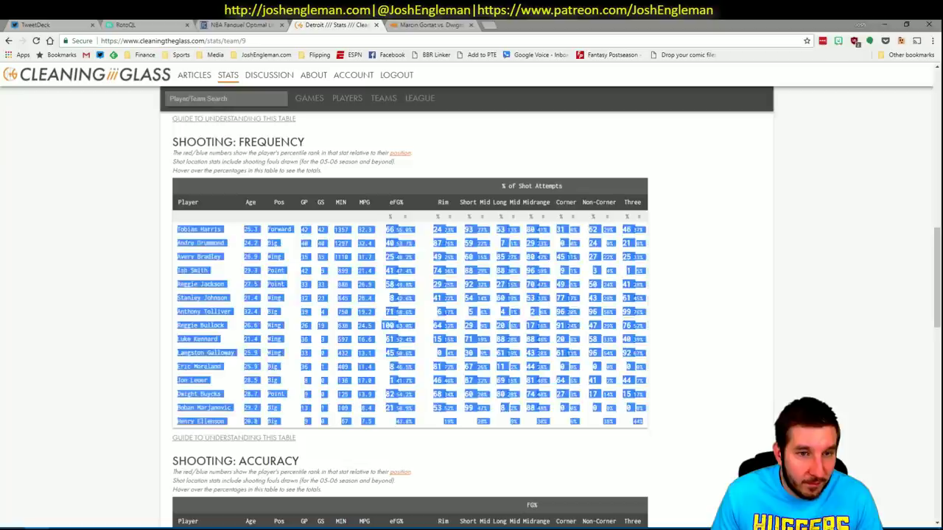
key(alt+Tab)
click(273, 25)
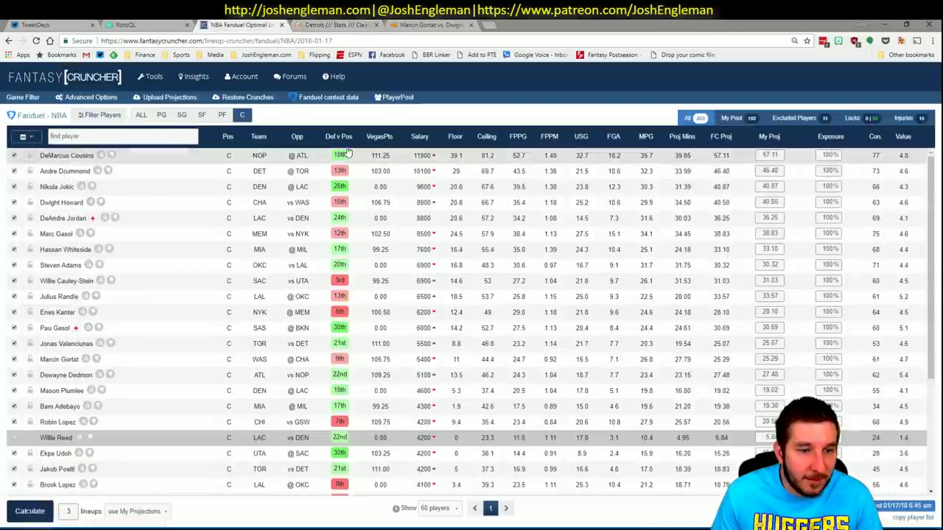
click(65, 171)
click(335, 193)
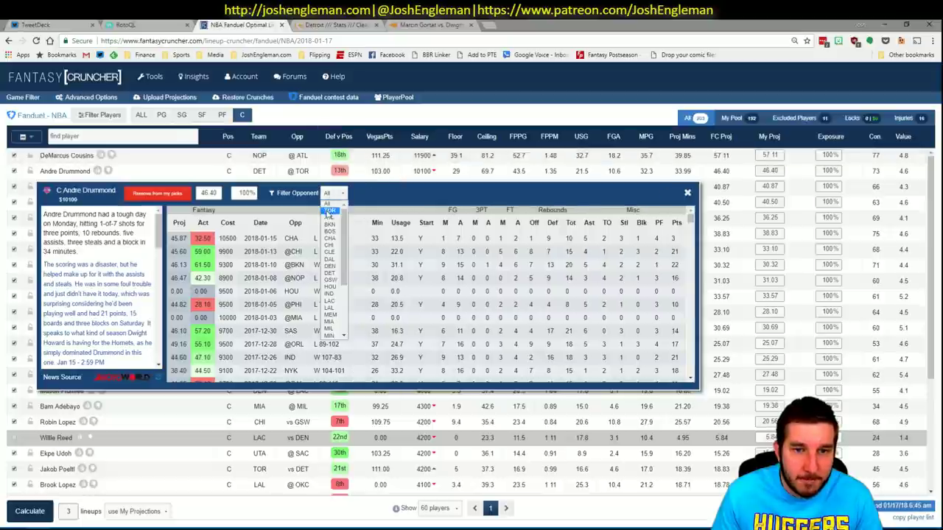
click(330, 214)
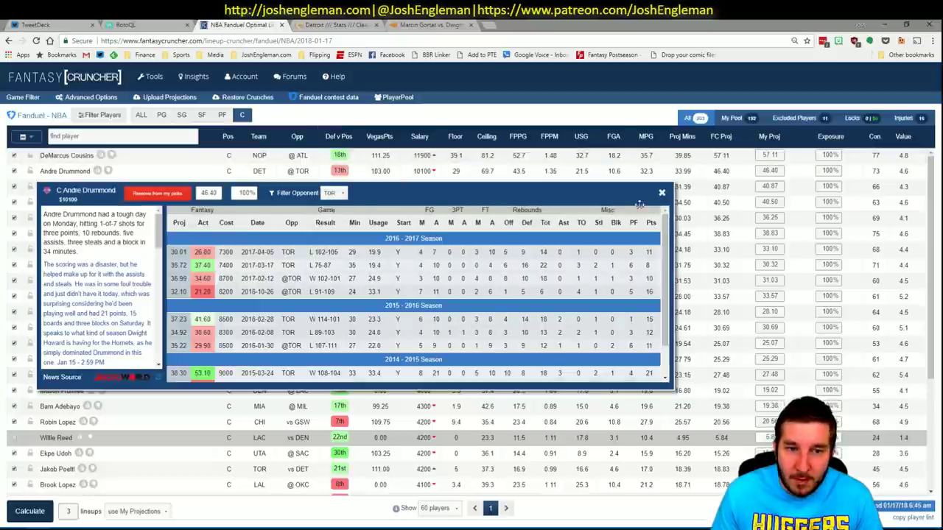
click(662, 193)
key(alt+Tab)
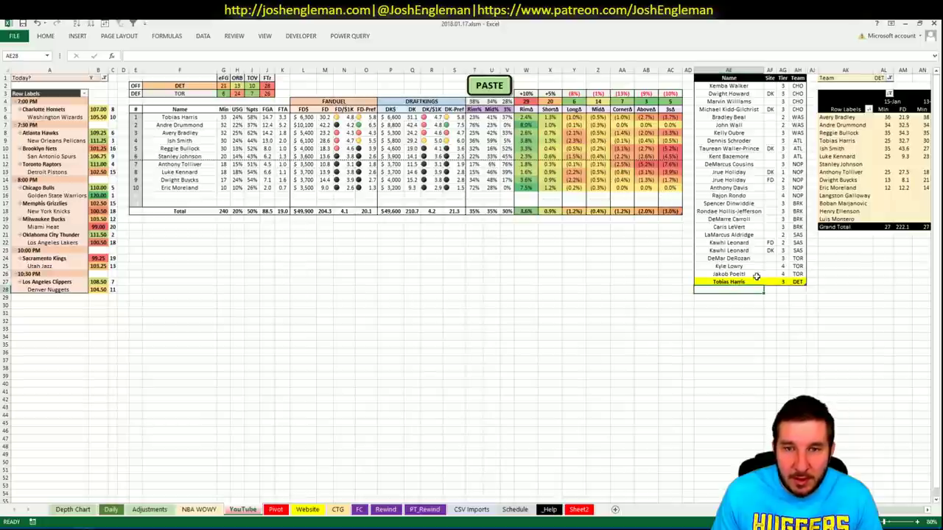
Add Andre Drummond to the player list in row 28 with site DK and tier 3.
text(Andre Drummond)
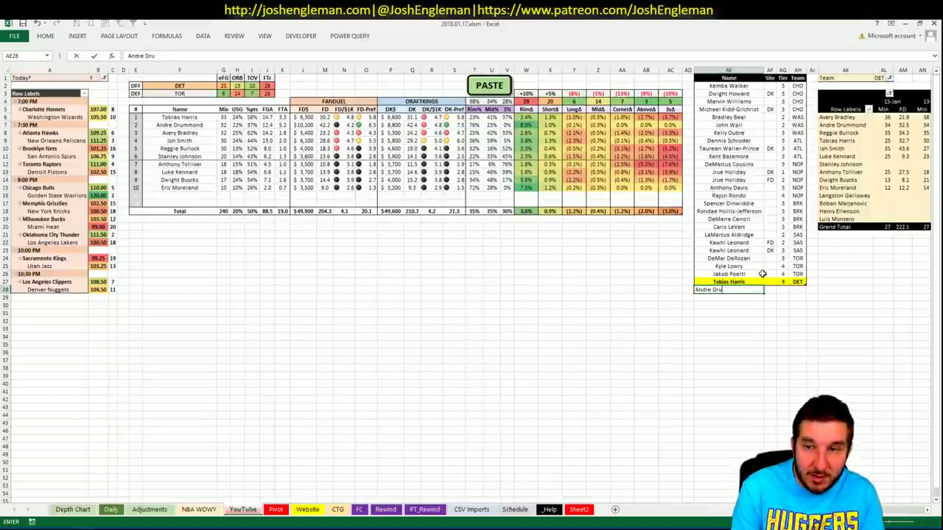
key(Return)
key(Right)
key(Right)
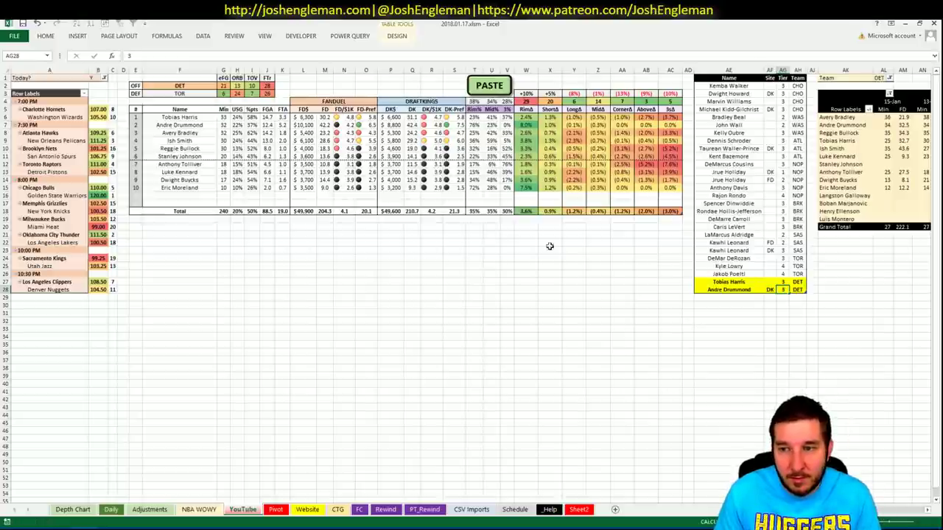
click(728, 296)
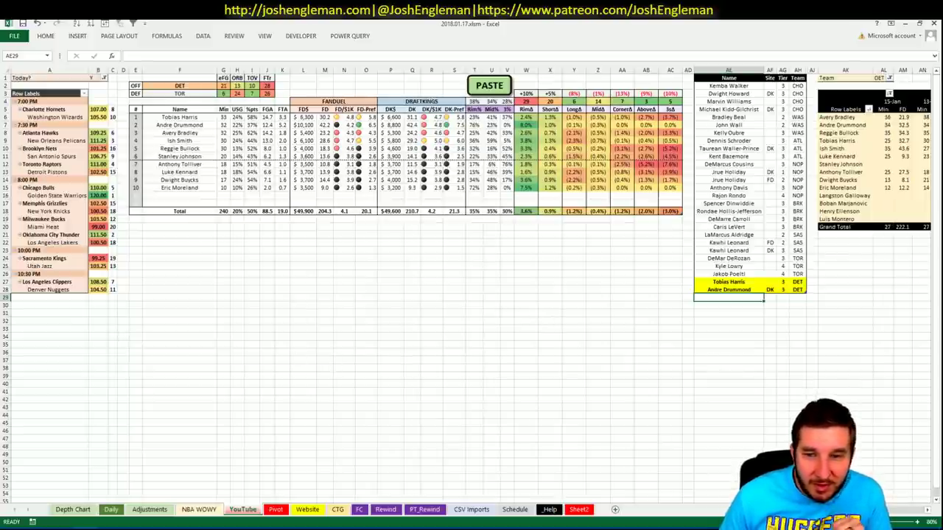
Check Detroit's recent-games table, and add Ish Smith to the player list in row 29 with tier 4.
scroll(471, 287, right, 7)
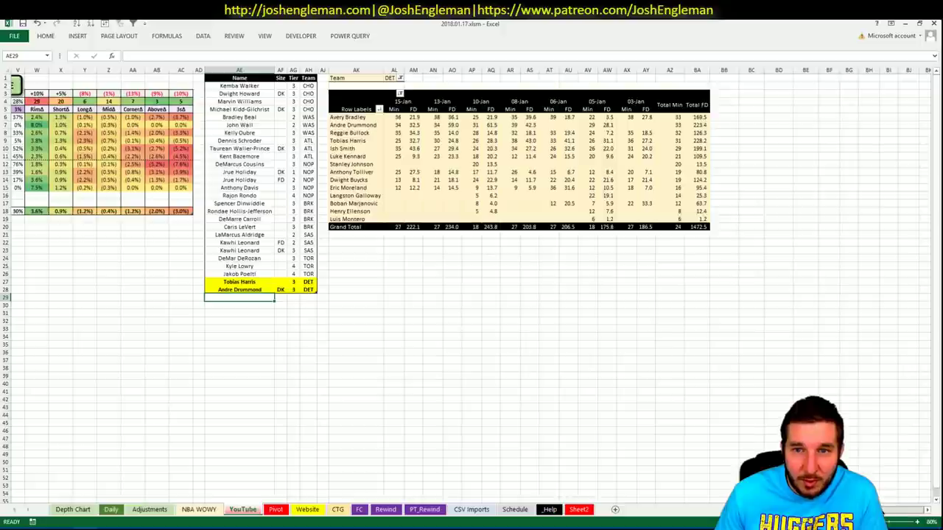
scroll(471, 288, left, 7)
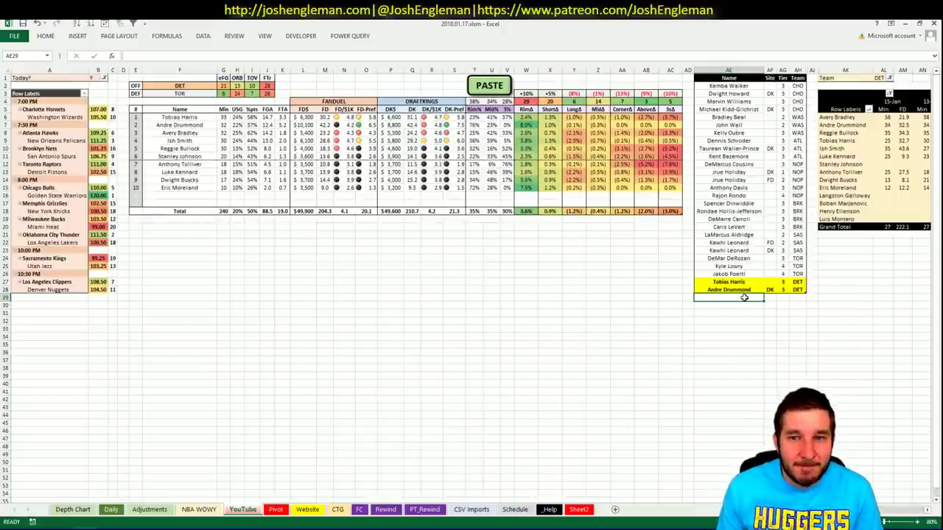
text(I)
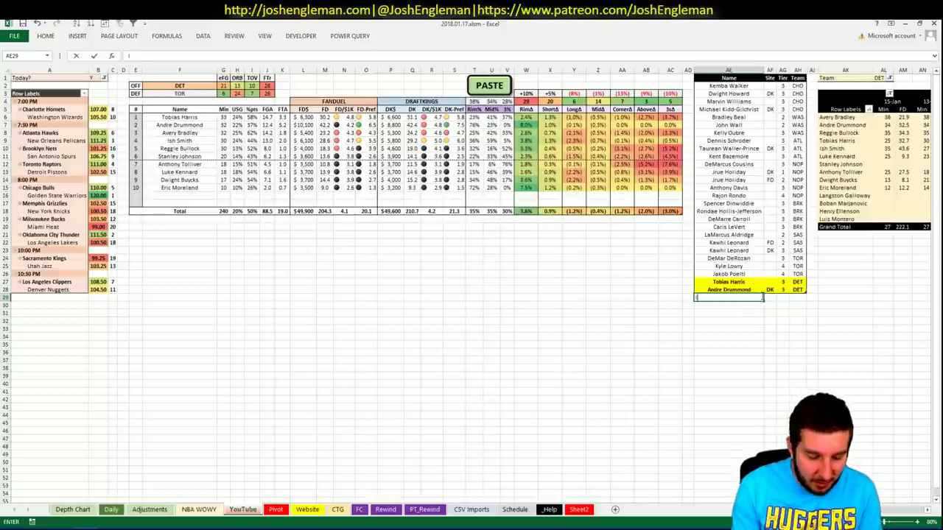
text(sh Smith)
key(Tab)
key(Tab)
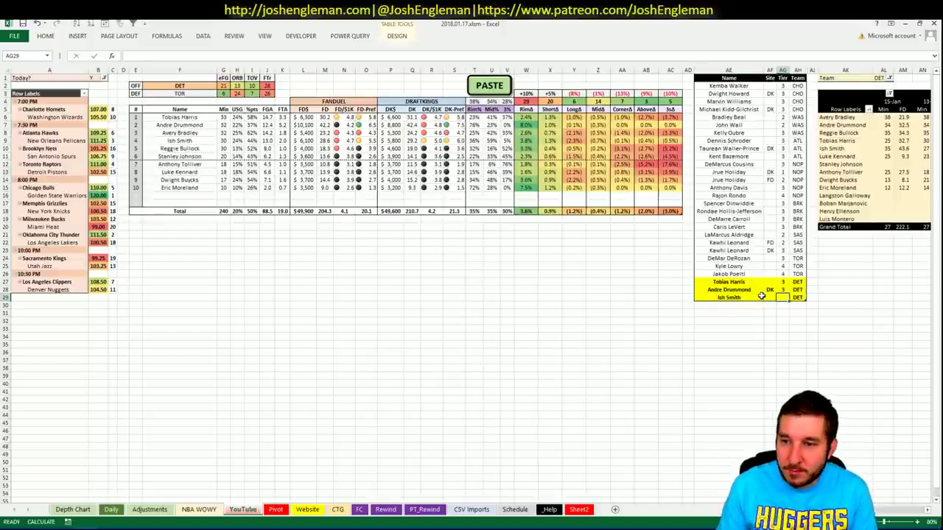
text(4)
key(Return)
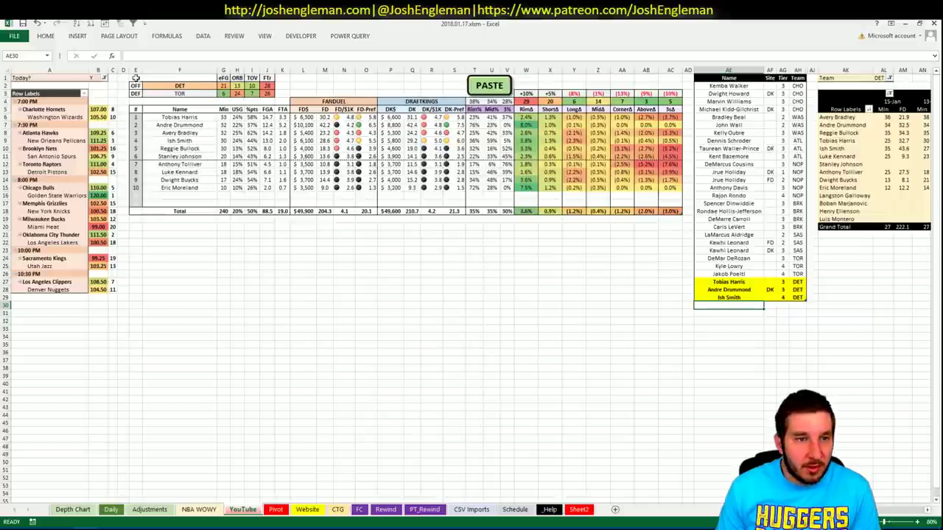
Set the offensive team of the matchup table to CHI.
click(186, 85)
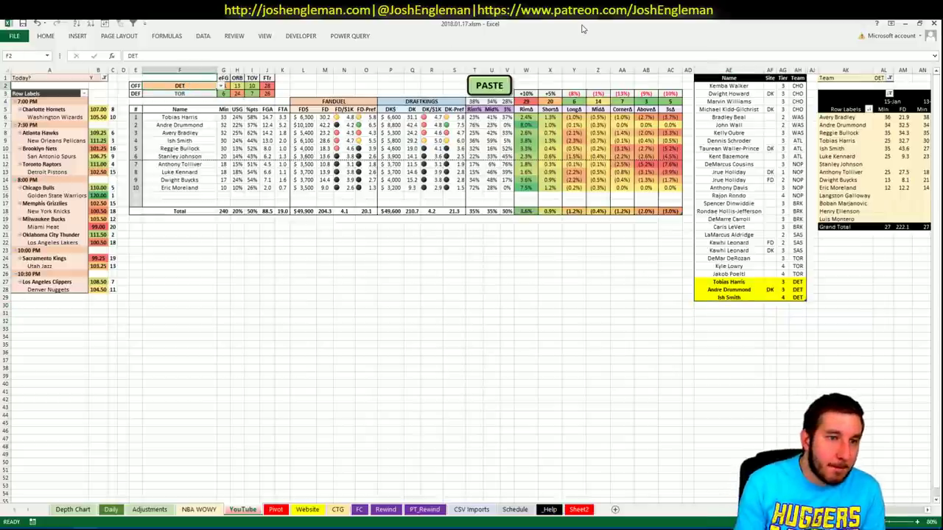
text(CHI)
key(Return)
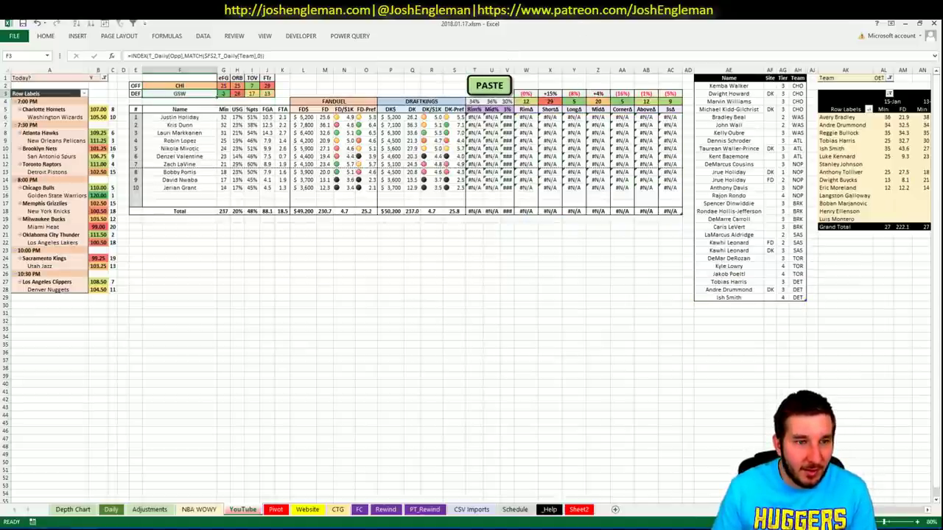
Switch to the browser, search Cleaning the Glass for "bulls", and open the Chicago Bulls player stats page.
mouse_move(52, 529)
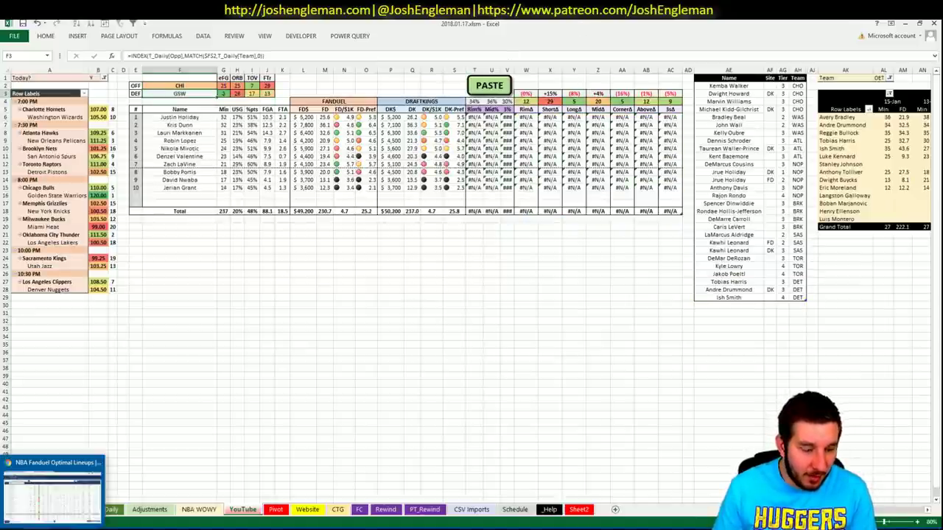
click(51, 490)
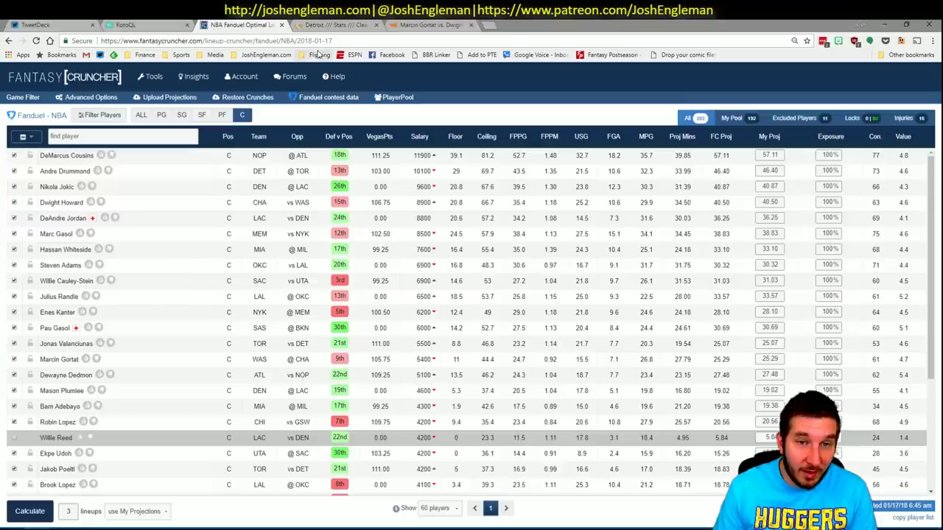
click(331, 24)
click(257, 98)
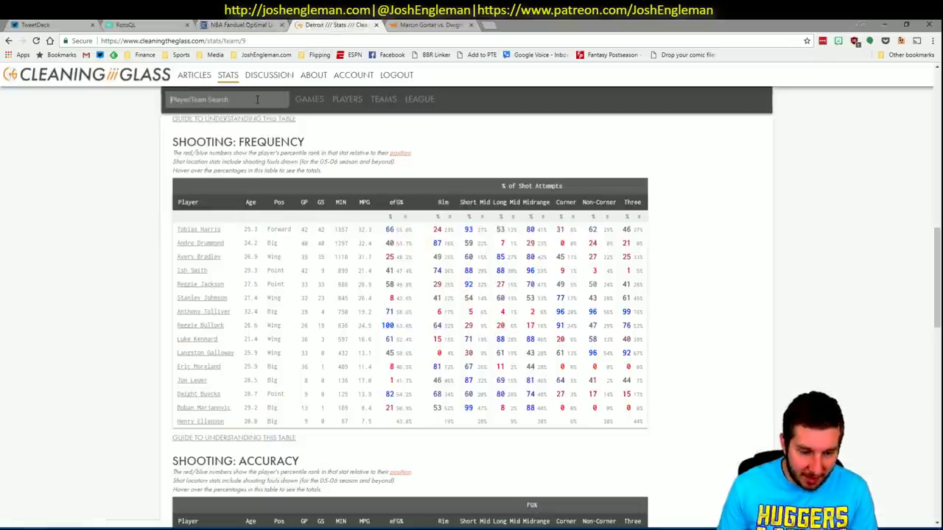
text(bulls)
key(Down)
key(Down)
key(Return)
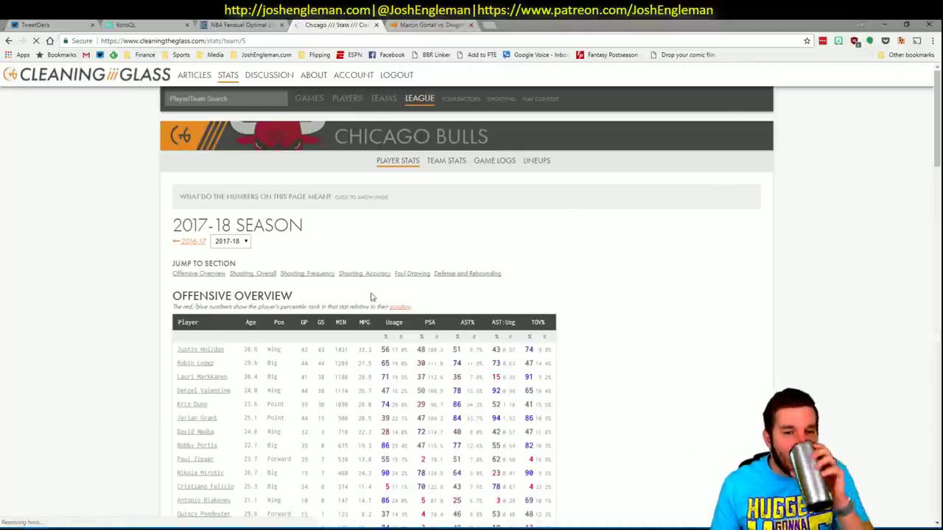
Copy the Chicago Bulls' Shooting: Frequency player rows and paste them into the matchup table in the Excel workbook.
click(308, 275)
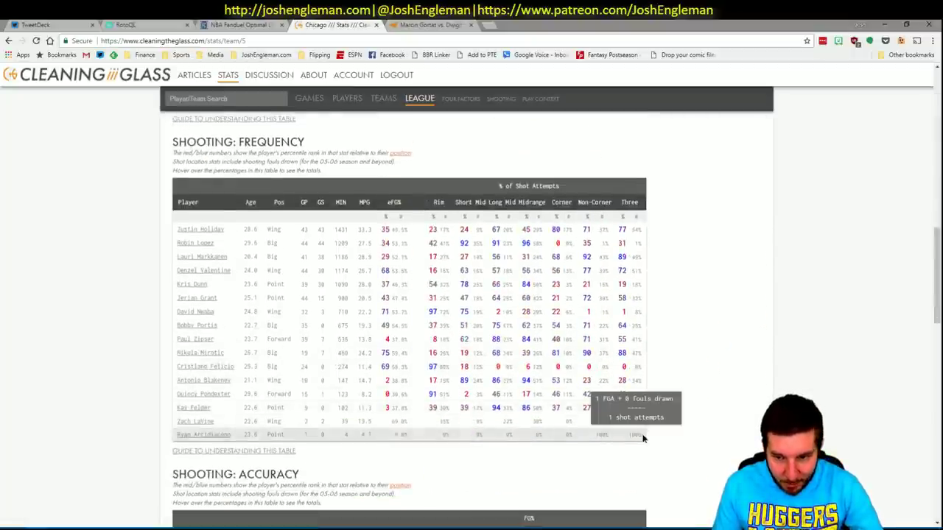
drag(643, 436, 186, 234)
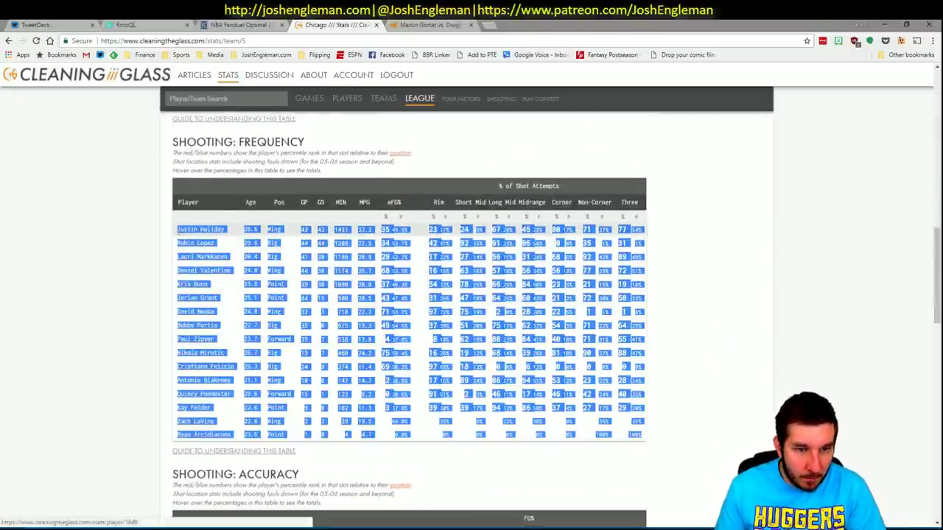
key(alt+Tab)
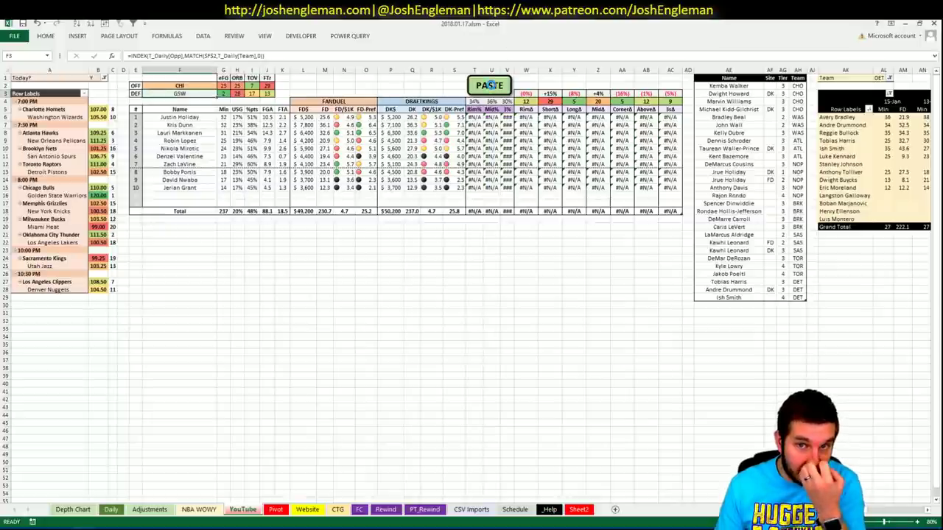
click(507, 91)
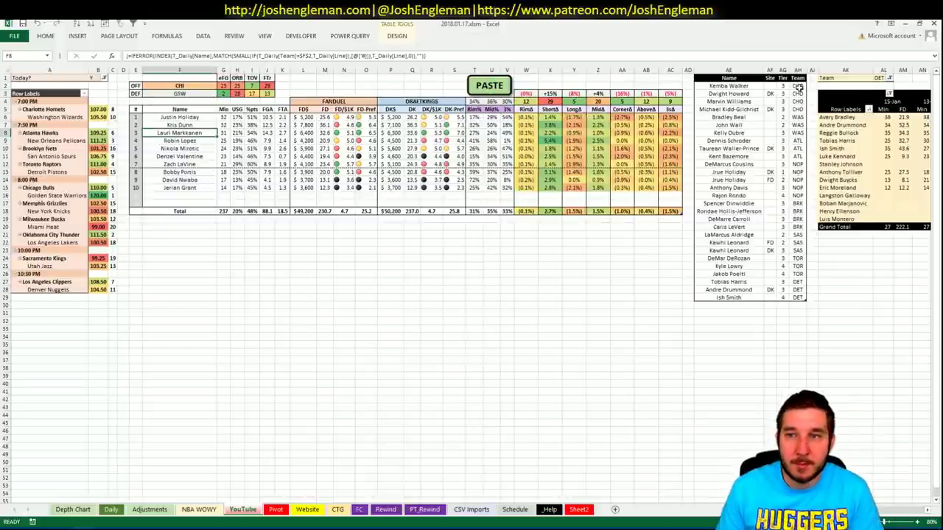
Filter the recent-games pivot table to team CHI and review the Chicago players' minutes and FanDuel points by date.
click(877, 79)
text(CHI)
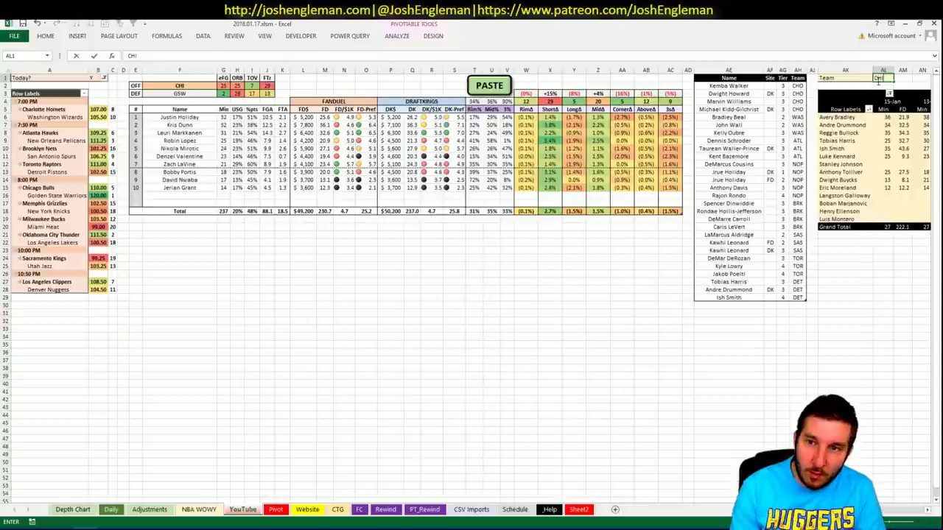
key(Return)
click(525, 266)
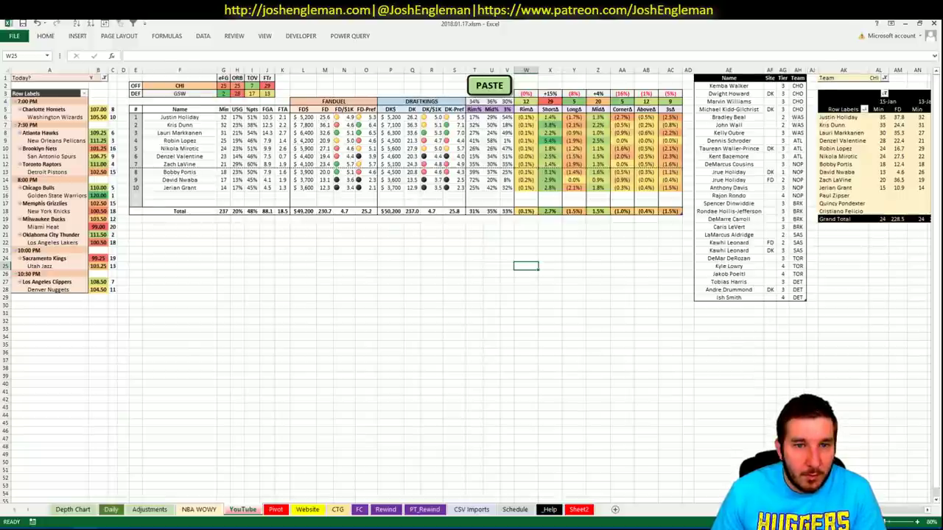
scroll(471, 221, right, 7)
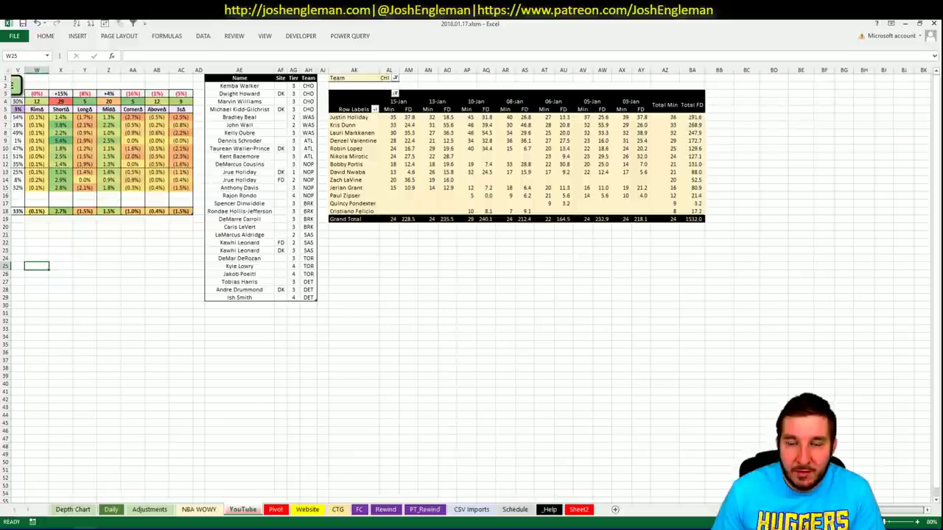
scroll(472, 287, left, 7)
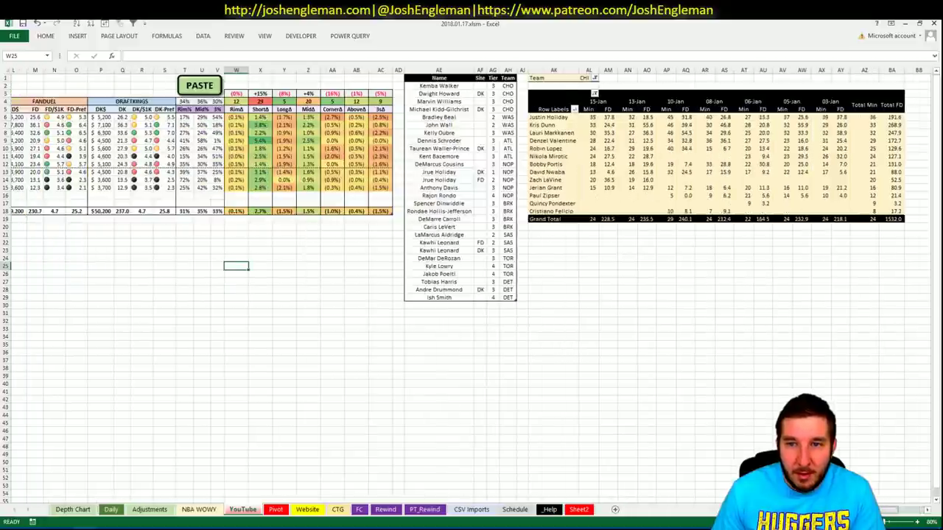
scroll(471, 287, right, 7)
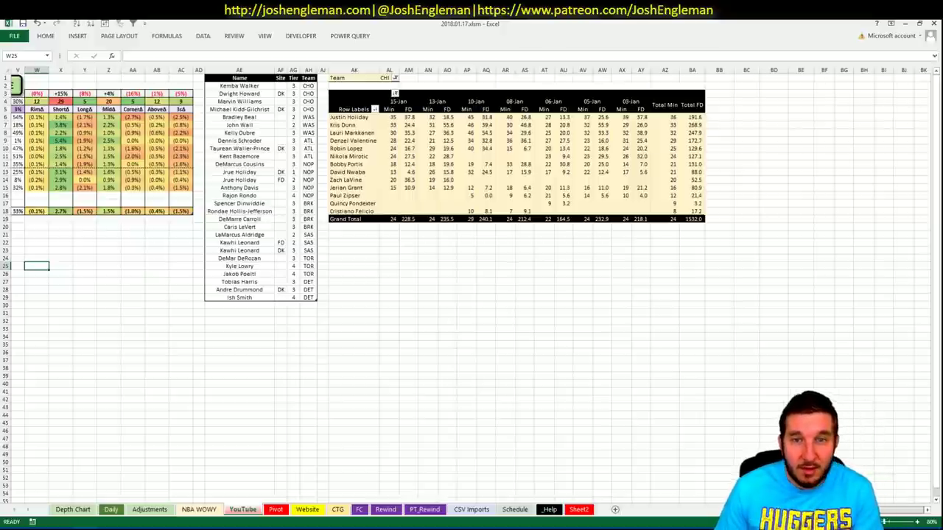
scroll(471, 287, left, 7)
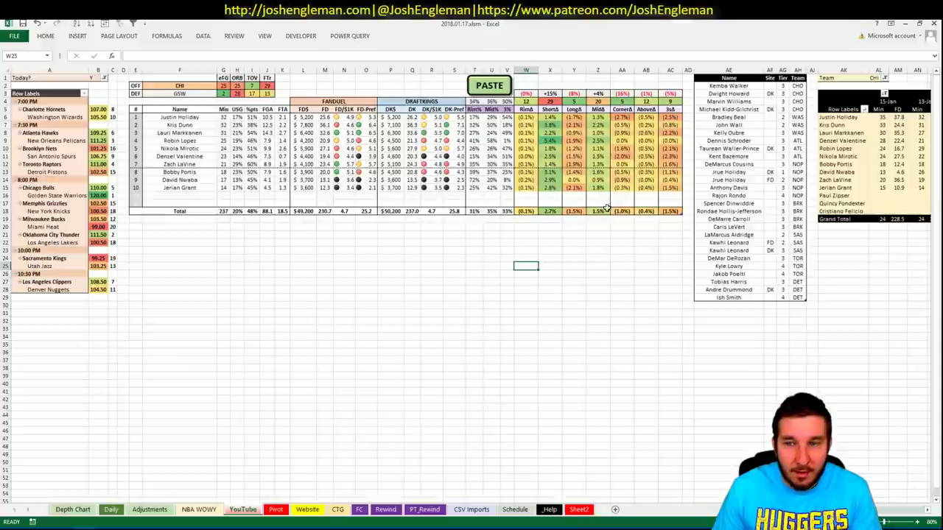
Add Justin Holiday to the player list in row 30 with tier 3.
click(713, 304)
text(Justin Holuda)
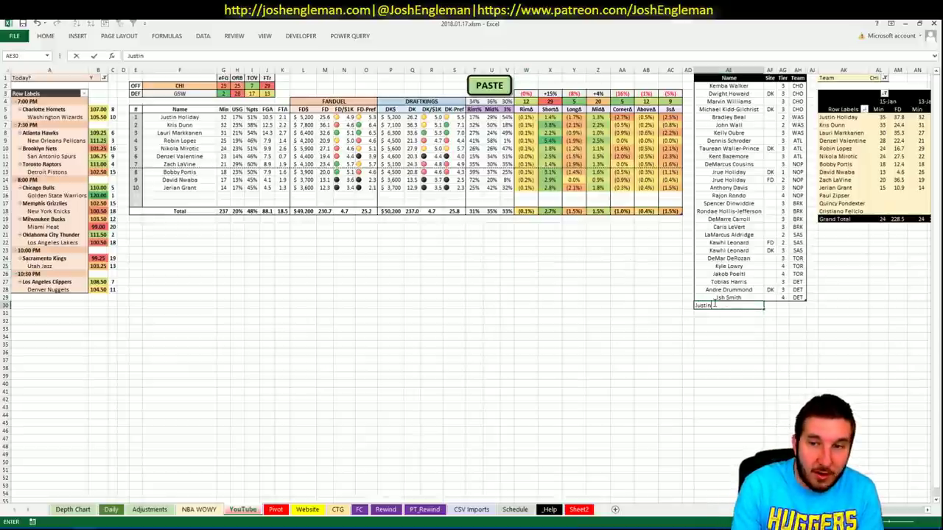
key(BackSpace)
key(BackSpace)
key(BackSpace)
text(iday)
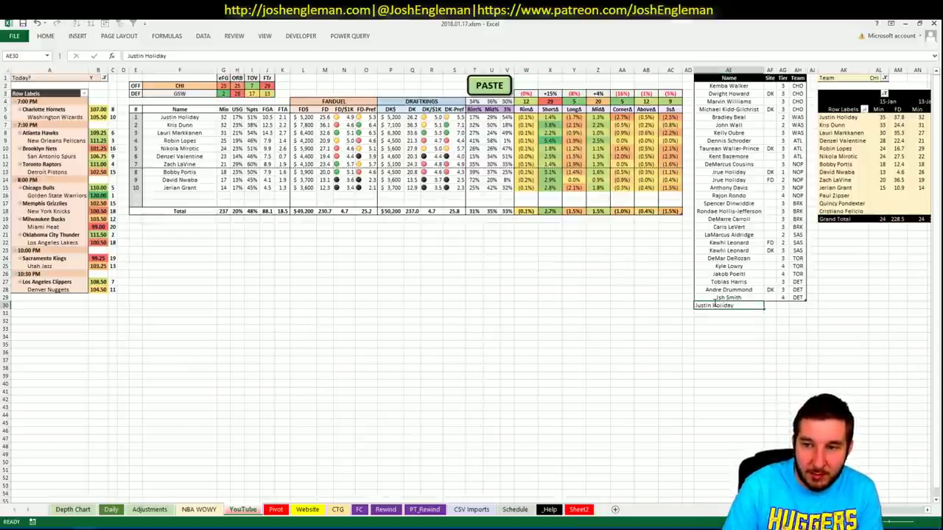
key(Return)
text(3)
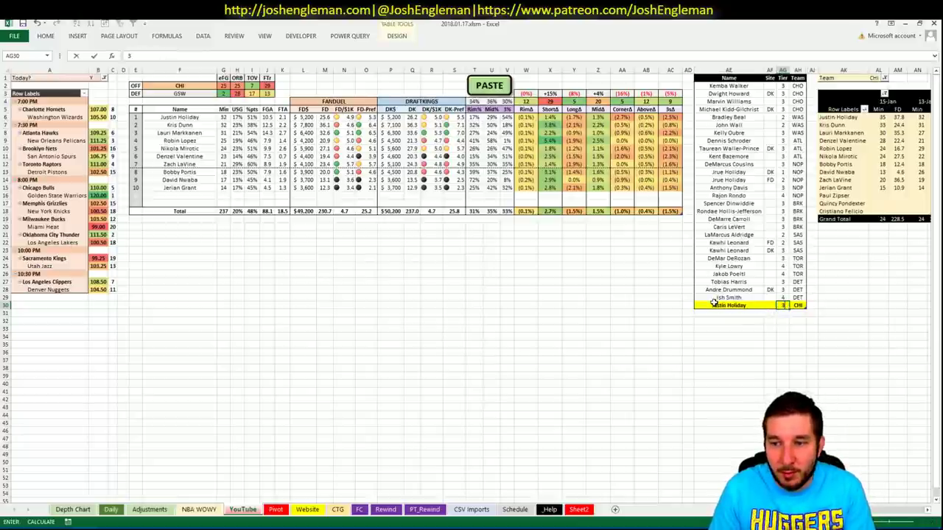
key(Return)
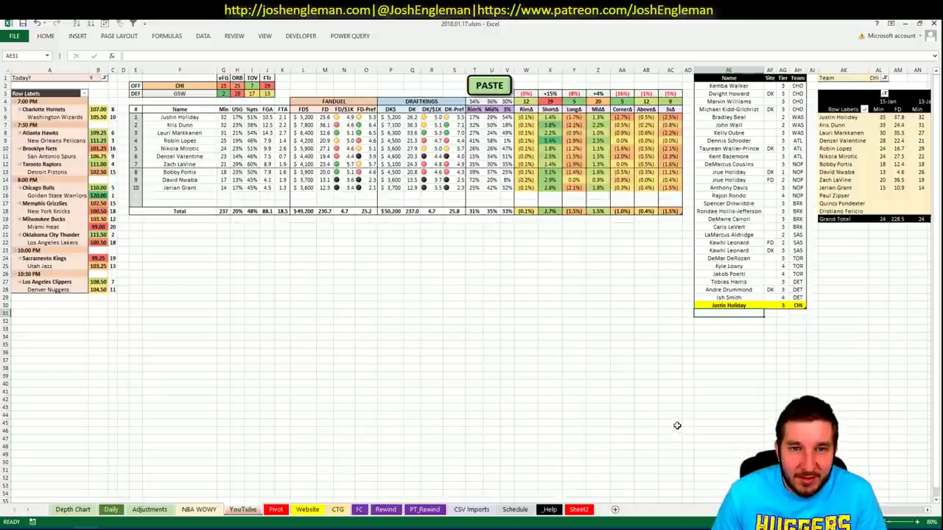
Check Chicago's recent-games table, and add Lauri Markkanen to the player list in row 31 with tier 3.
scroll(880, 513, right, 6)
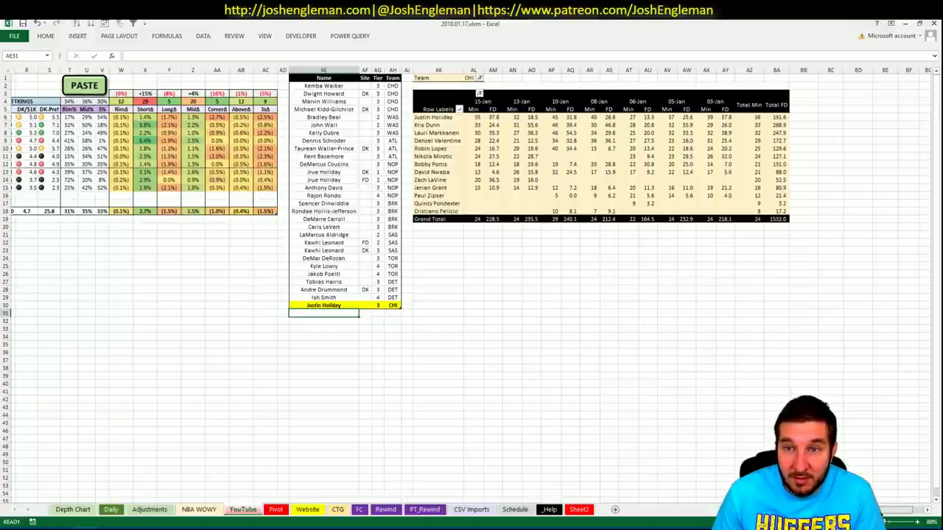
scroll(880, 513, left, 6)
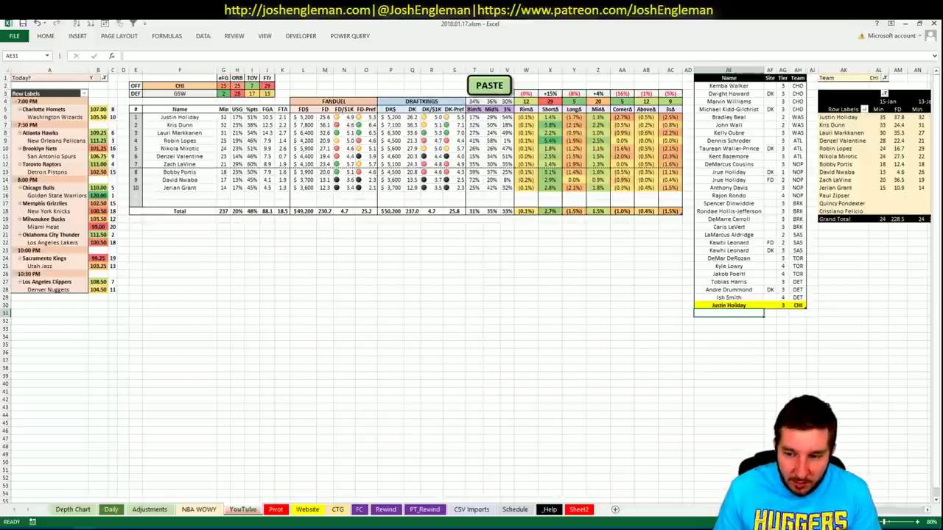
scroll(471, 220, right, 6)
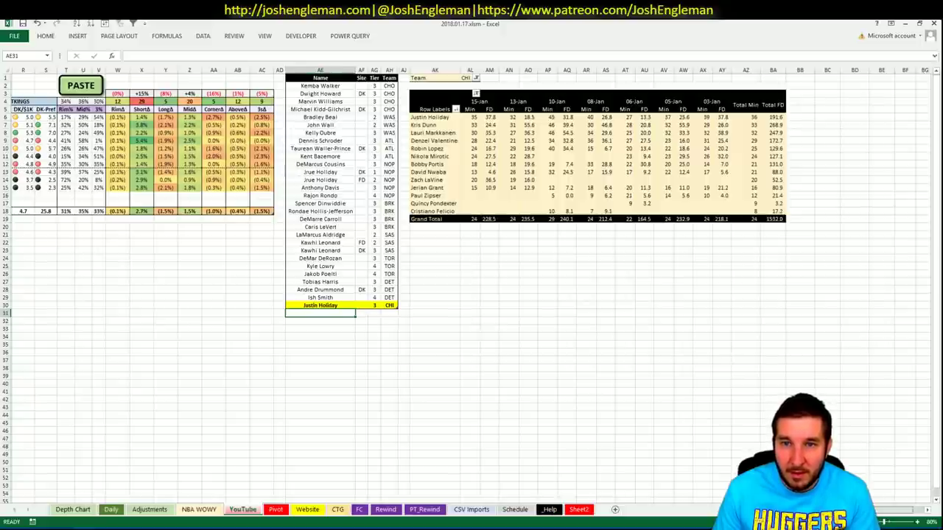
scroll(472, 221, left, 6)
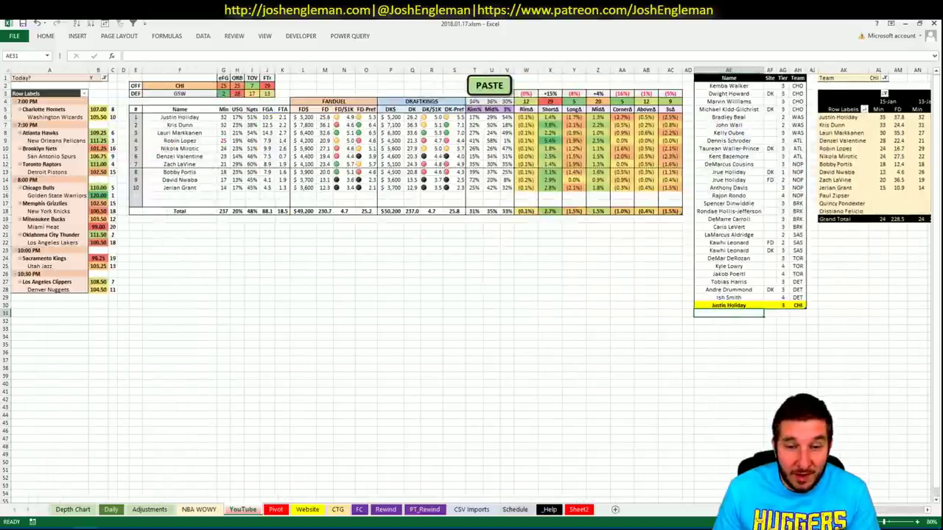
text(Lauri M)
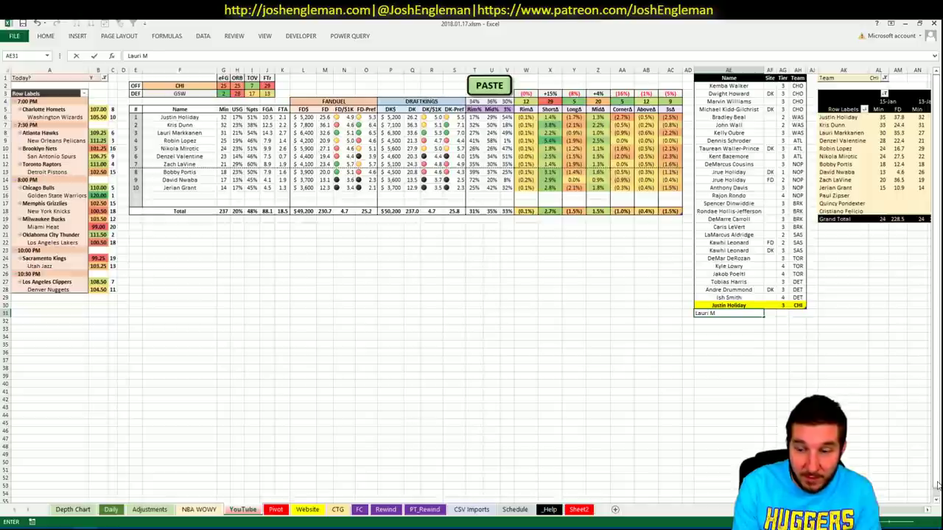
text(arkkanen)
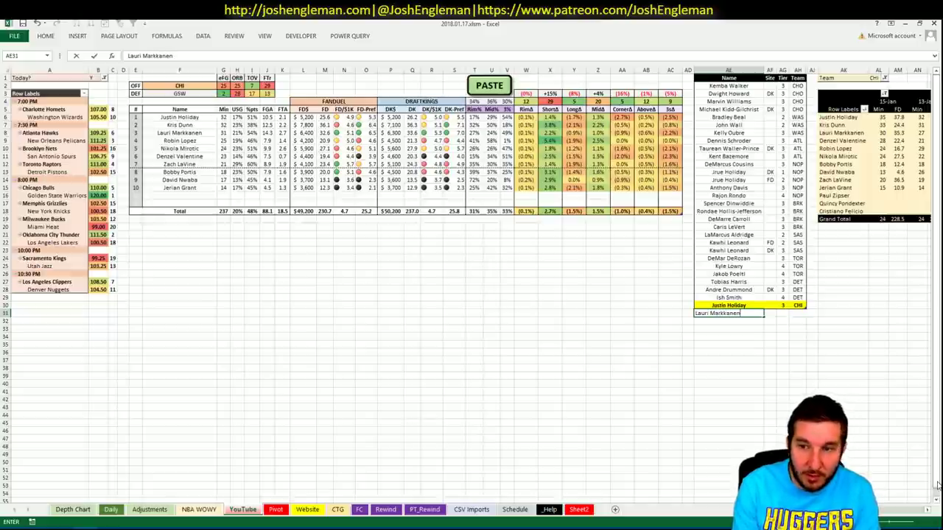
key(Tab)
key(Tab)
text(3)
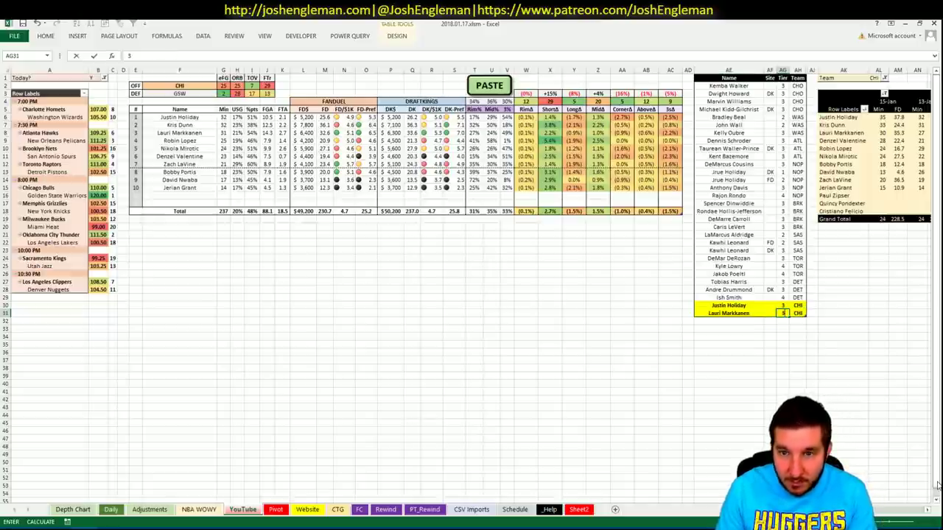
key(Return)
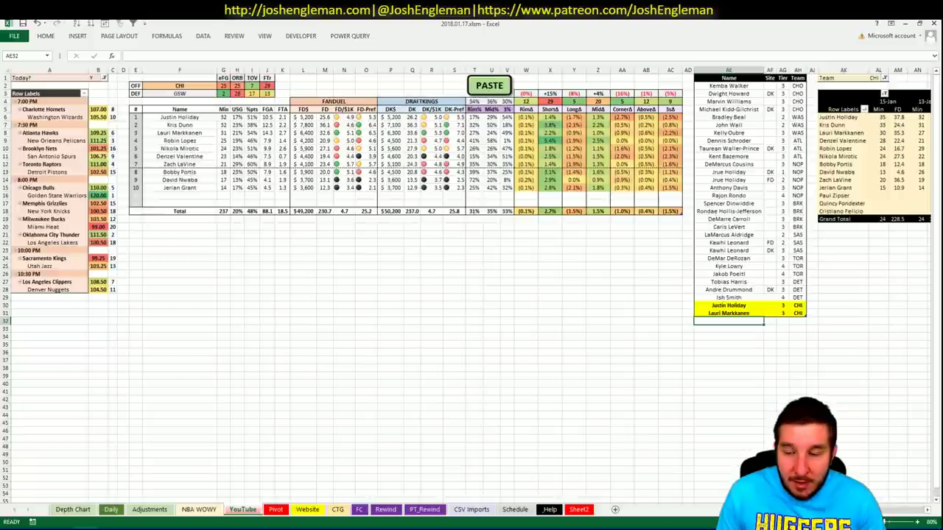
Compare Chicago's projections with its recent games, and enter Zach LaVine in row 32 of the player list.
scroll(471, 265, right, 3)
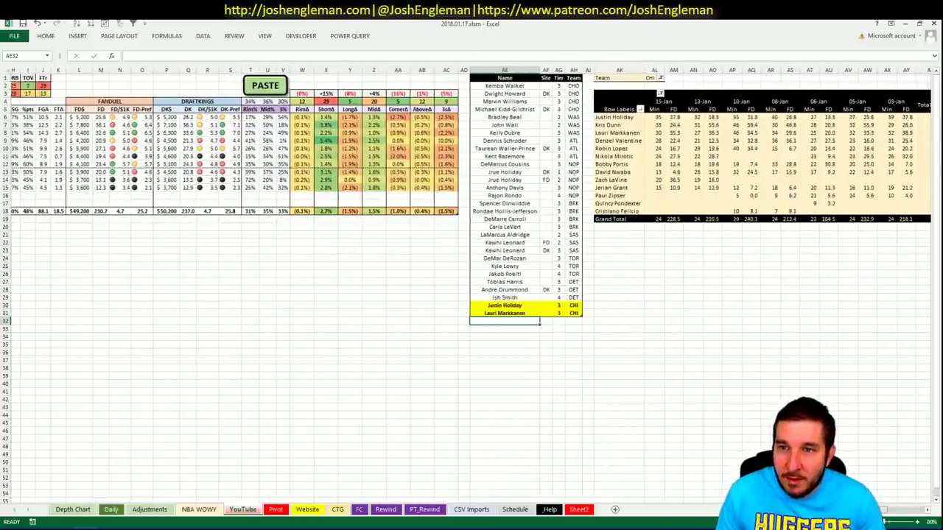
scroll(471, 280, left, 3)
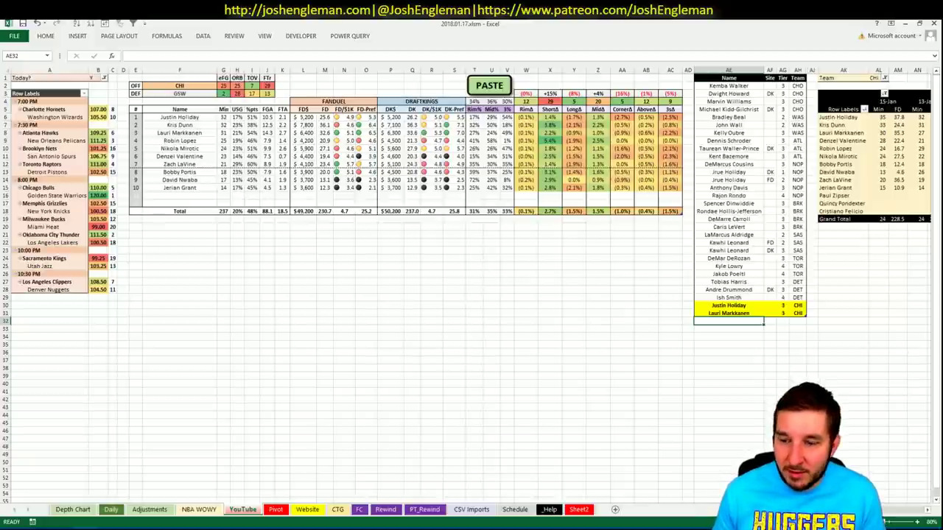
scroll(471, 279, right, 4)
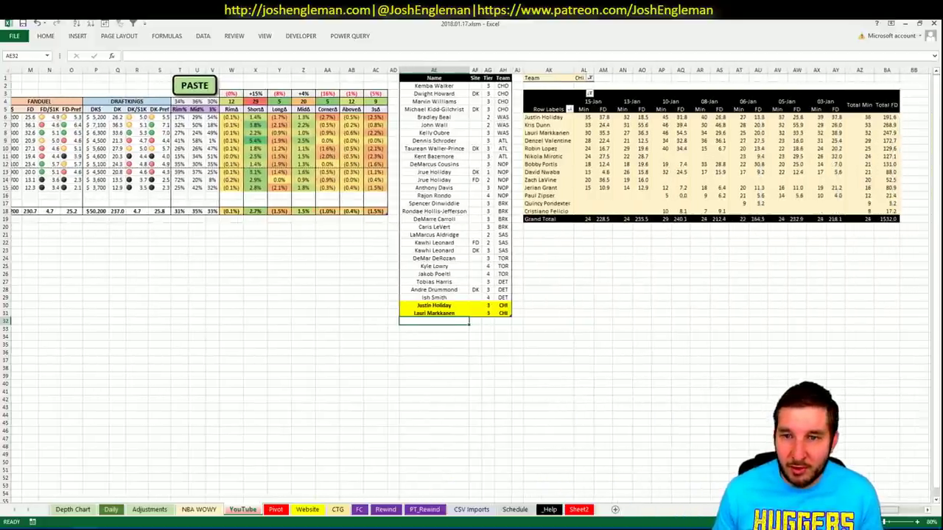
scroll(471, 280, left, 4)
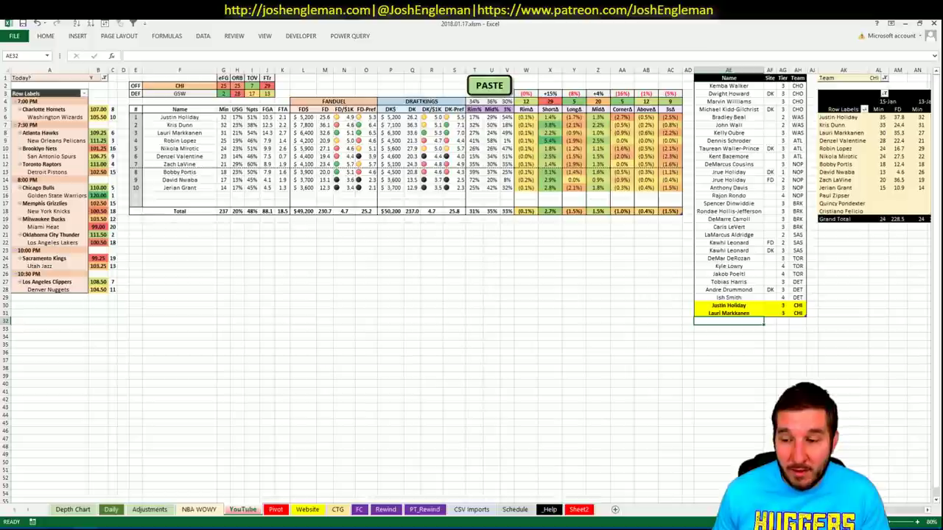
scroll(471, 280, right, 3)
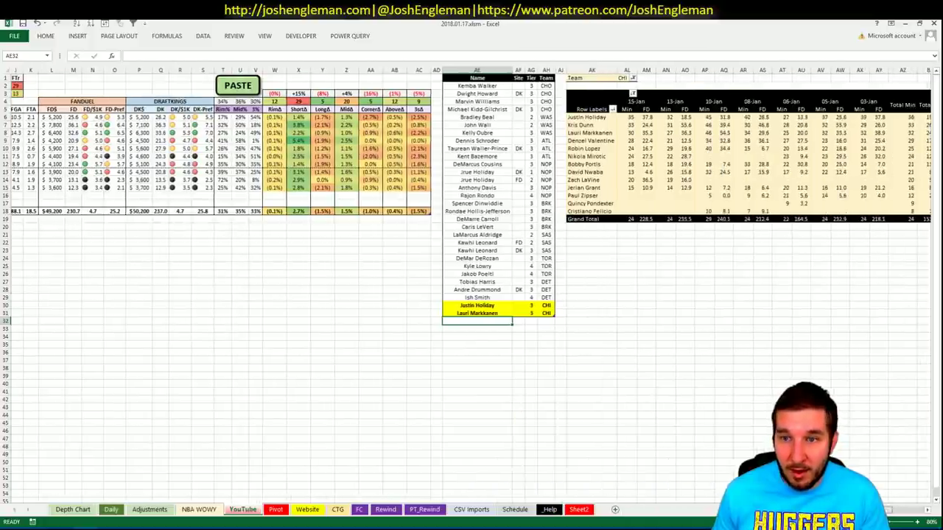
scroll(471, 280, left, 3)
text(Zach)
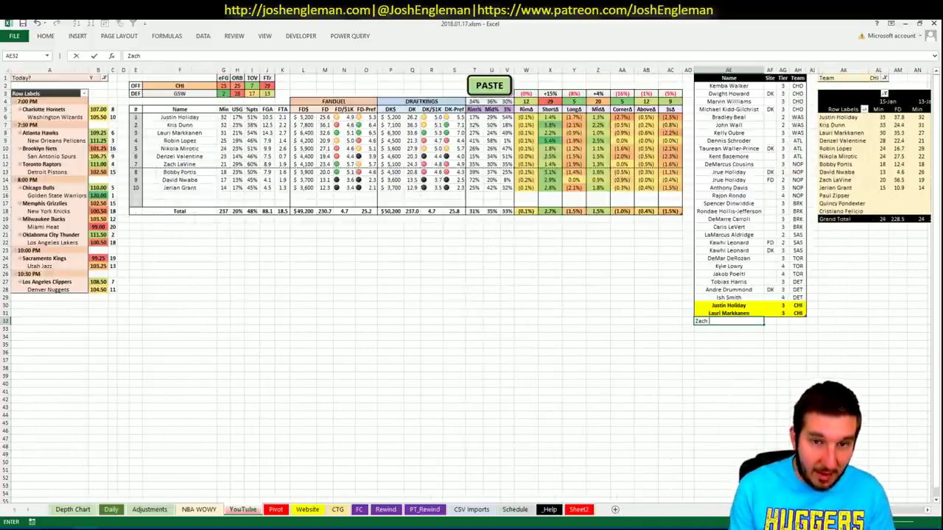
text( LaVine)
key(Tab)
key(Tab)
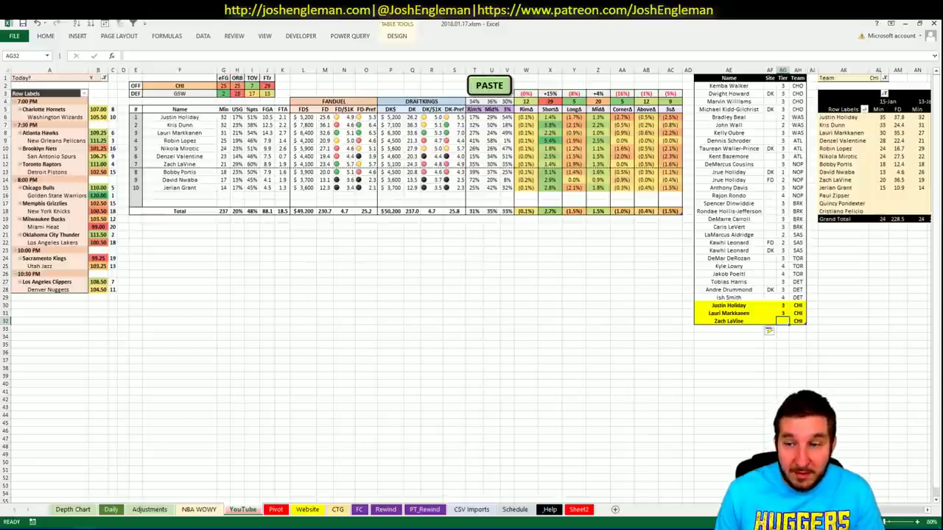
Set Zach LaVine's site to FD and his tier to 3 in the player list.
click(769, 321)
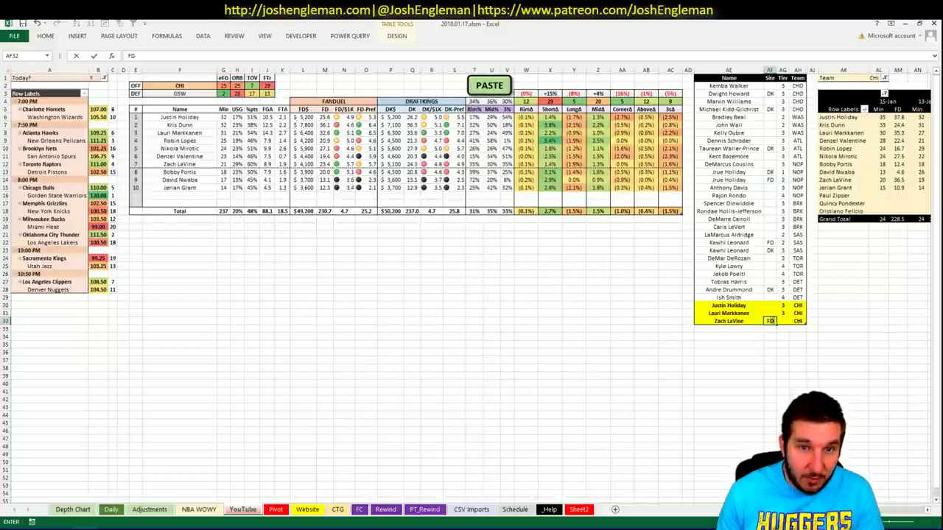
text(FD)
key(Tab)
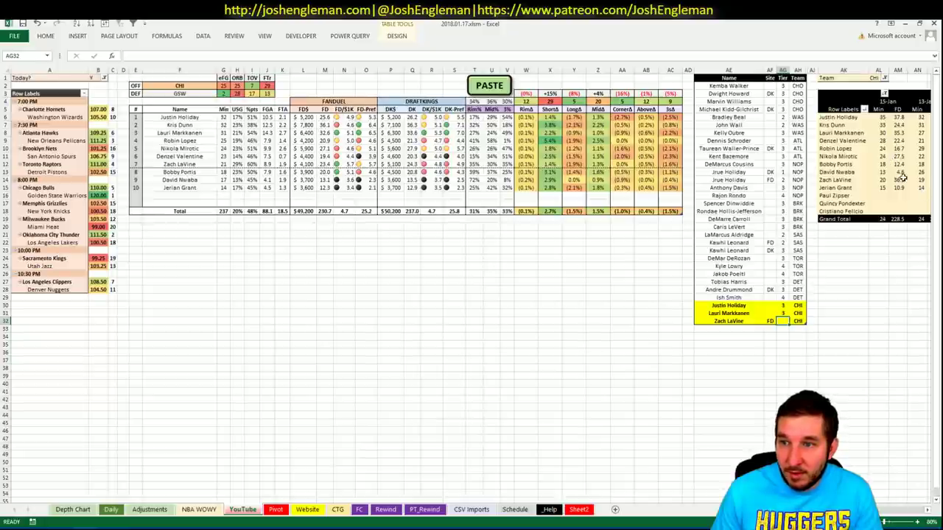
click(899, 180)
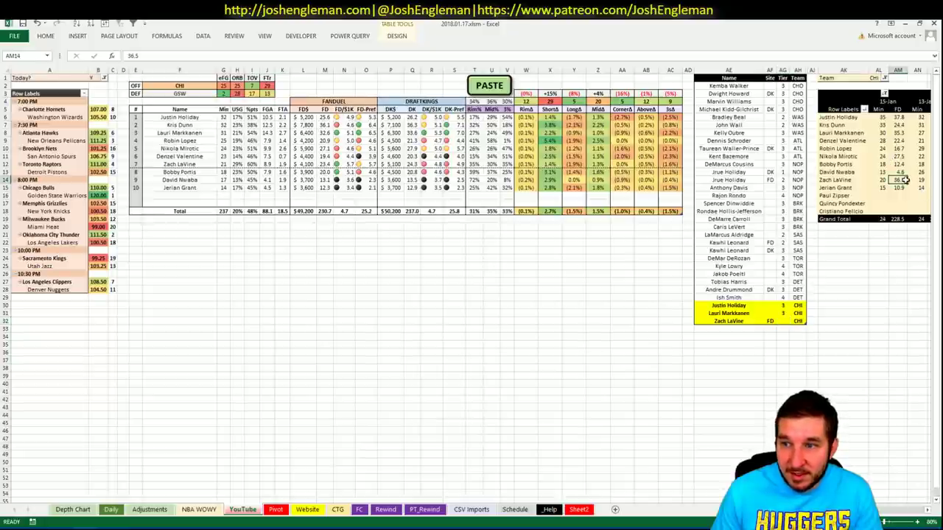
click(782, 320)
text(3)
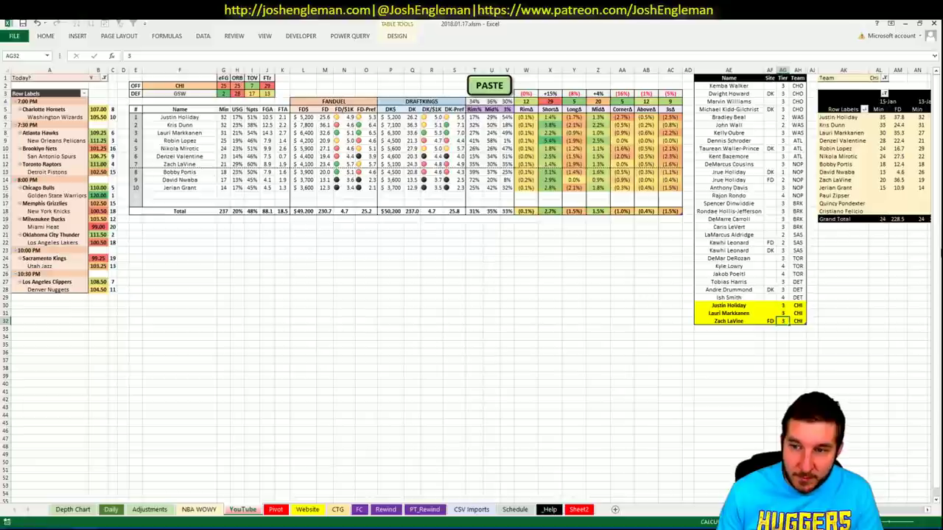
key(Return)
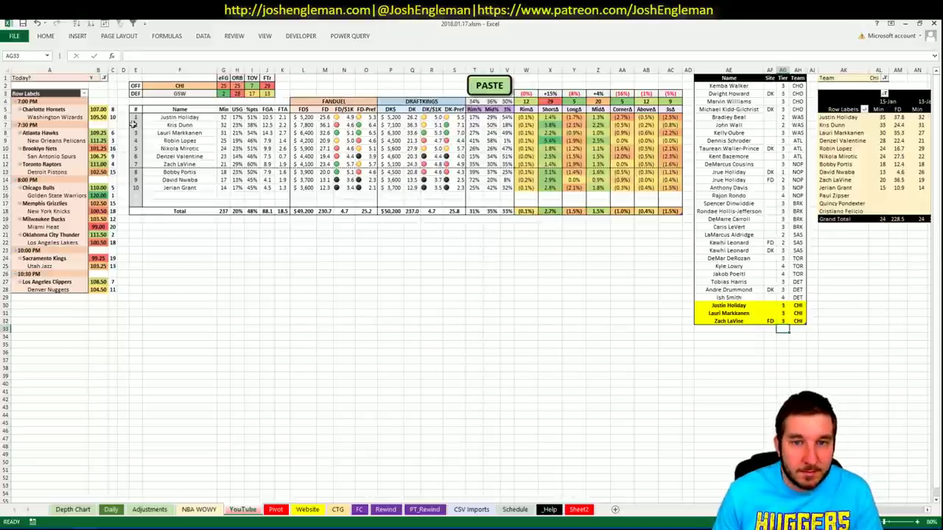
Set the offensive team of the matchup table to GSW.
click(190, 86)
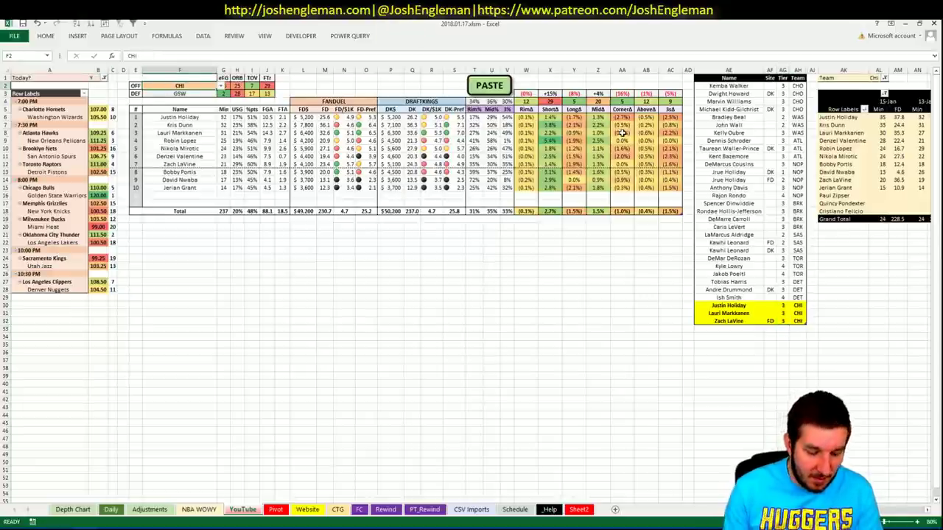
text(GSW)
key(Return)
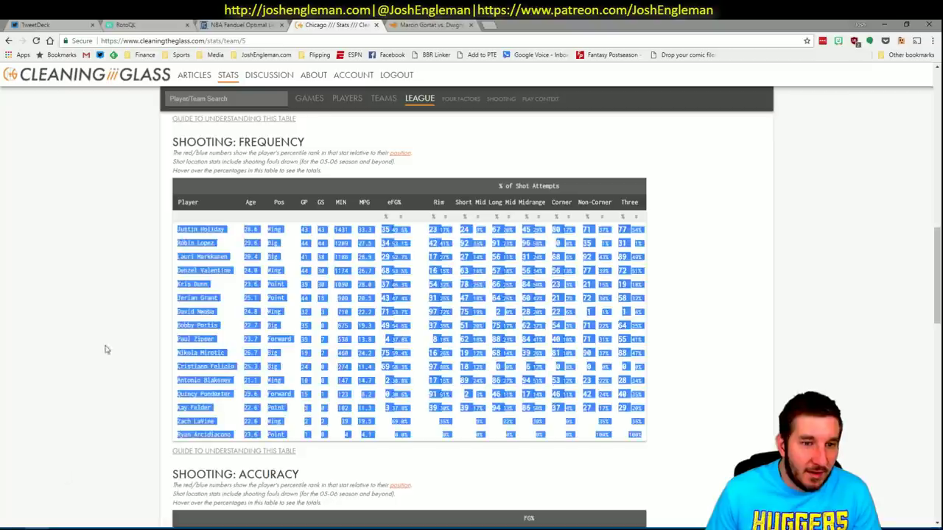
Switch to the browser, search Cleaning the Glass for the Golden State Warriors, and open their player stats page.
click(37, 527)
click(271, 105)
text(gold)
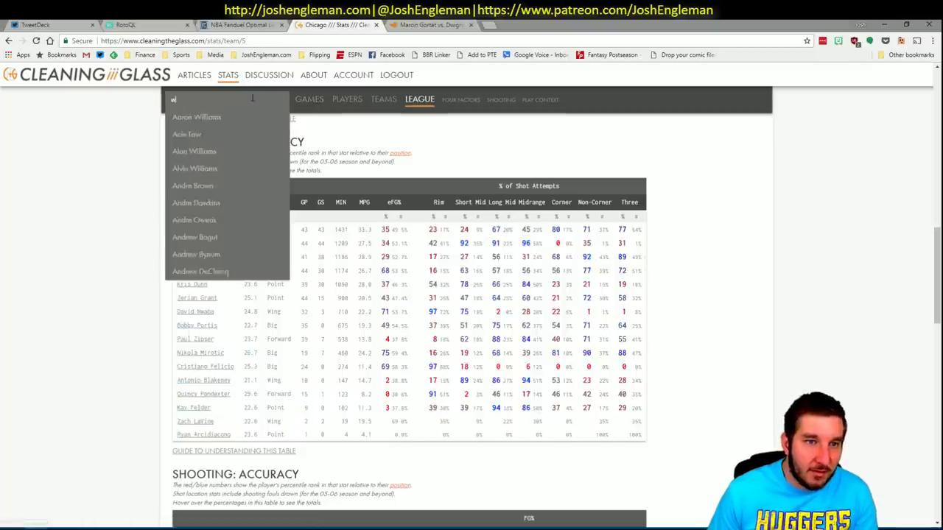
click(221, 168)
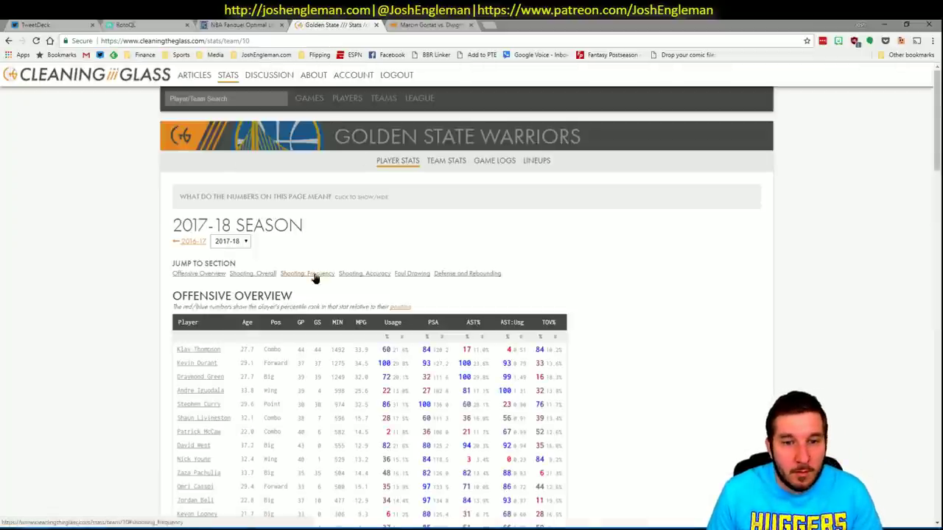
Copy the Warriors' Shooting: Frequency table from Cleaning the Glass and paste its data into the Excel matchup table.
click(316, 274)
drag(650, 421, 177, 230)
key(alt+Tab)
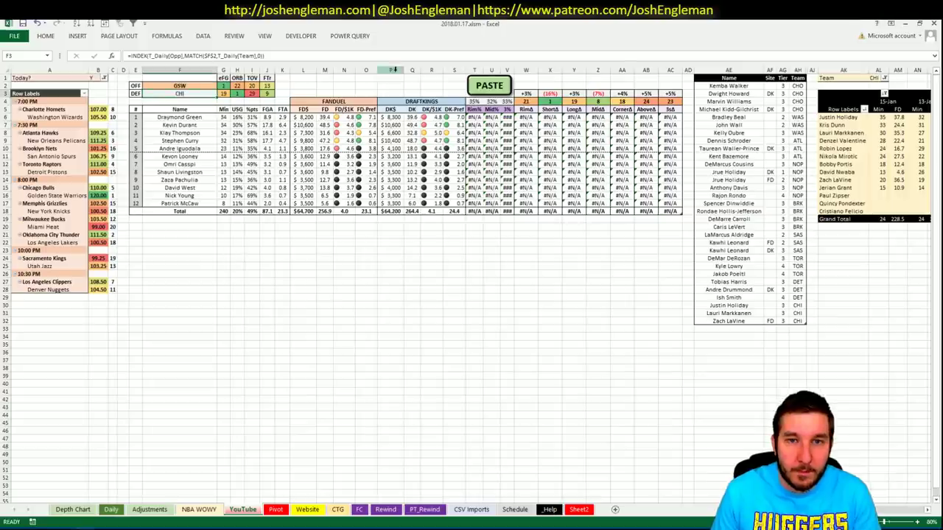
click(505, 86)
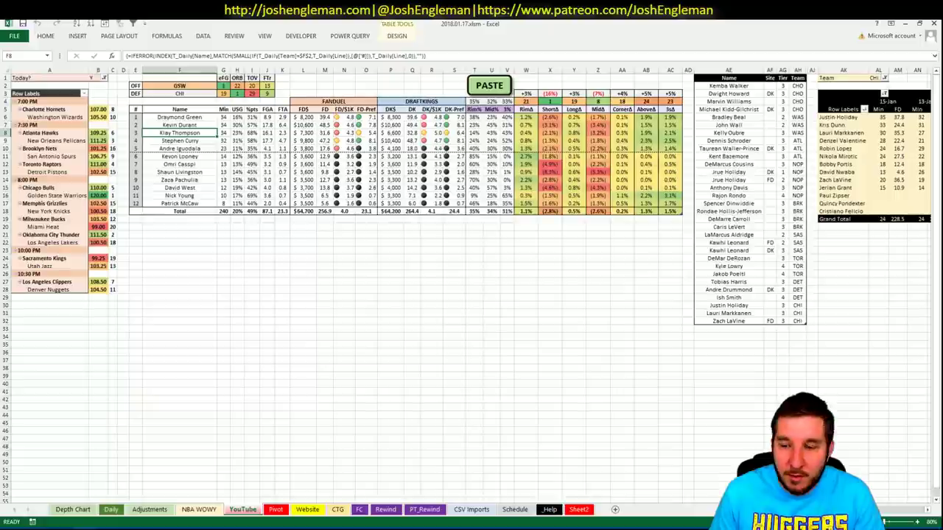
Set the Team filter of the recent-games pivot table to GSW.
scroll(471, 221, right, 6)
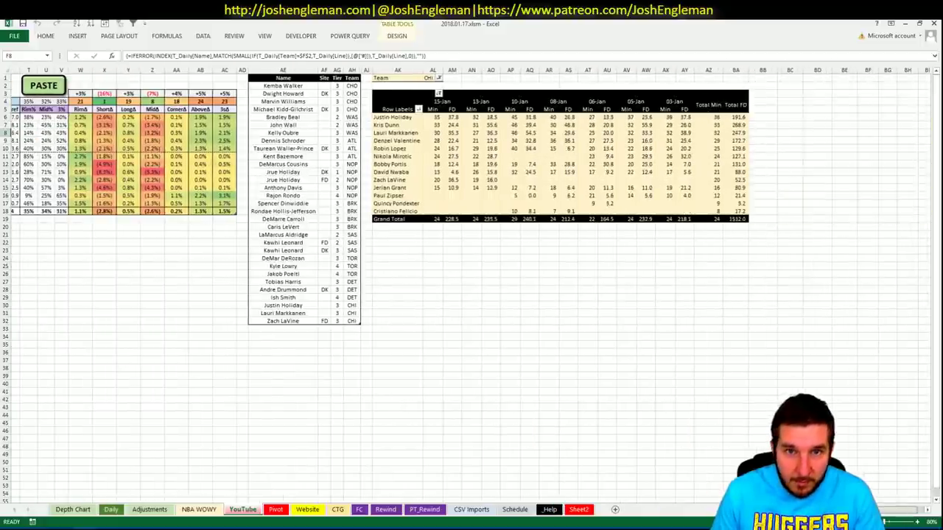
scroll(441, 81, left, 1)
click(447, 78)
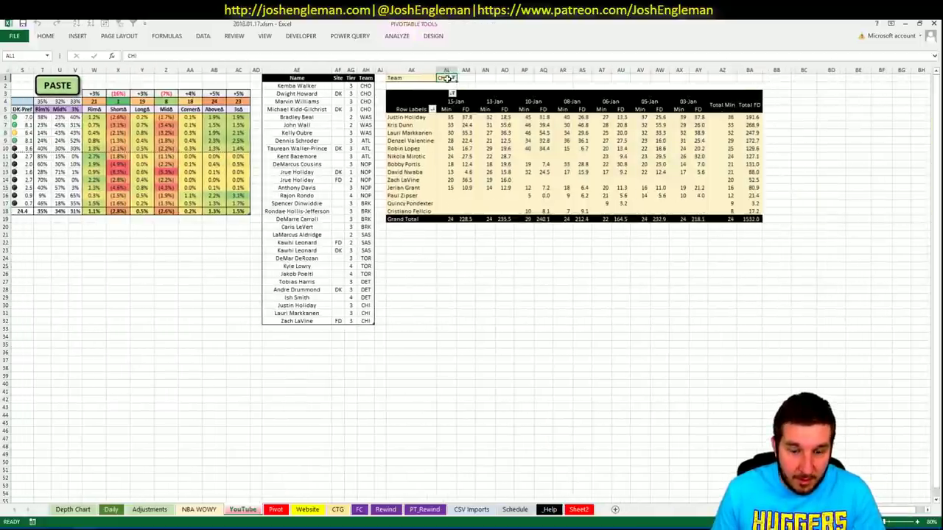
text(GSW)
key(Return)
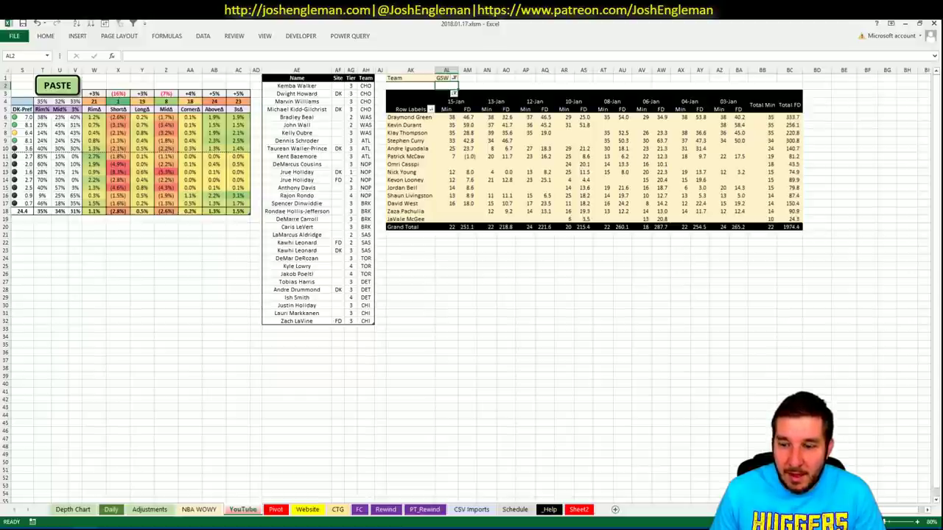
Add Draymond Green in row 33 of the player list and set his tier to 3.
scroll(471, 221, left, 6)
click(708, 334)
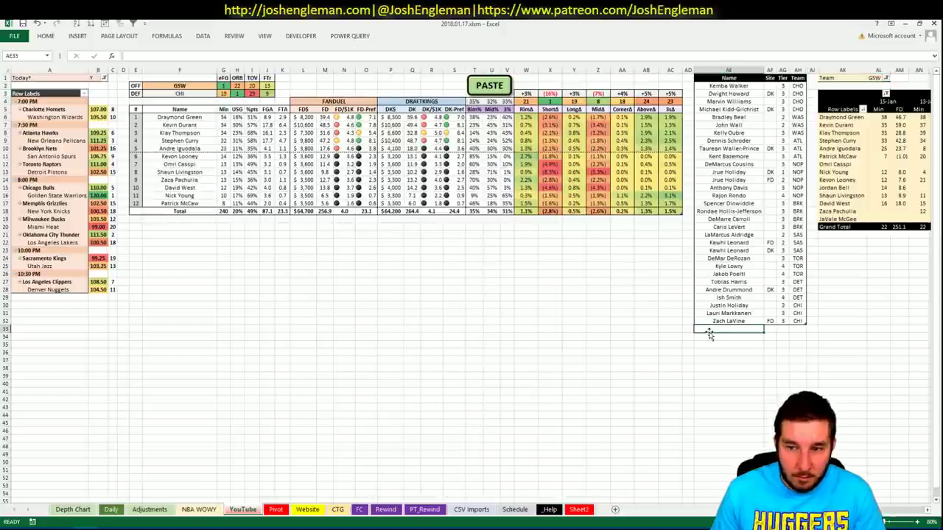
text(Draymond Green)
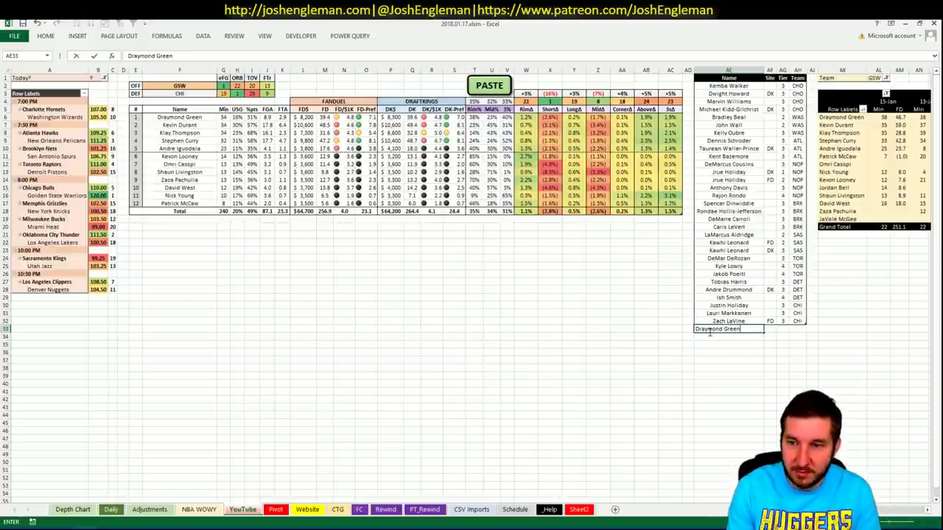
key(Return)
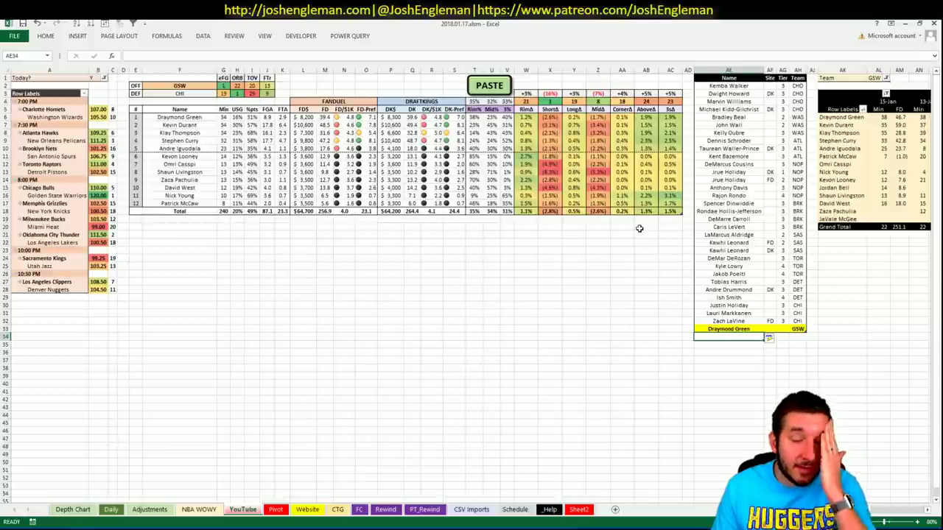
click(783, 328)
text(3)
click(727, 337)
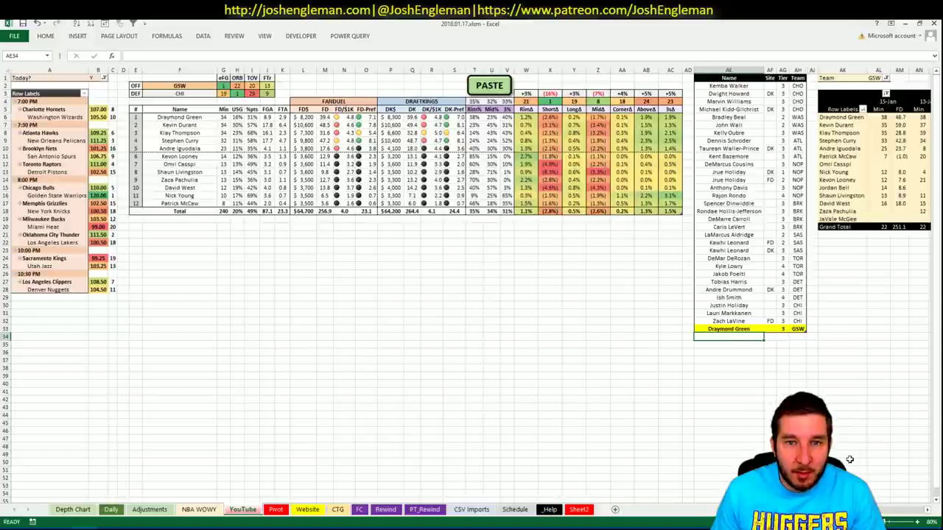
Check the Warriors' recent games, and add Kevin Durant in row 34 of the player list with tier 2.
scroll(471, 287, right, 5)
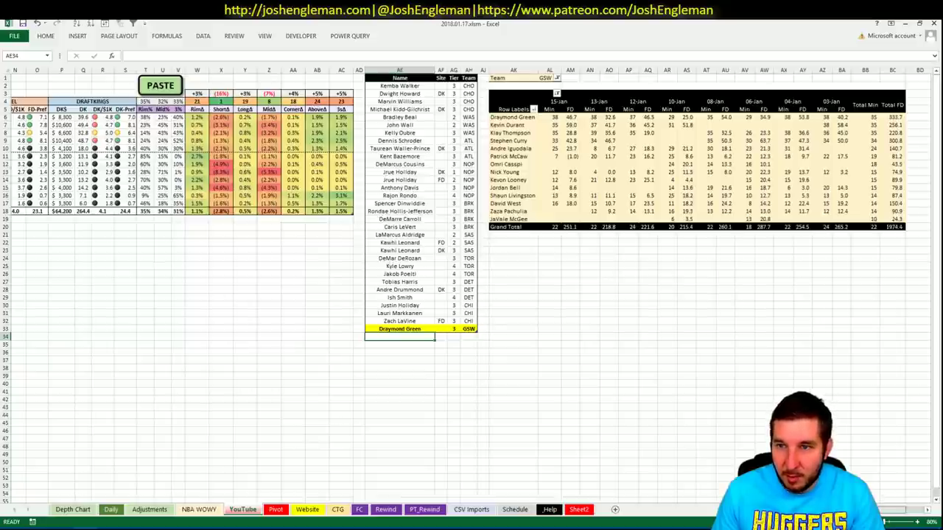
scroll(472, 287, left, 5)
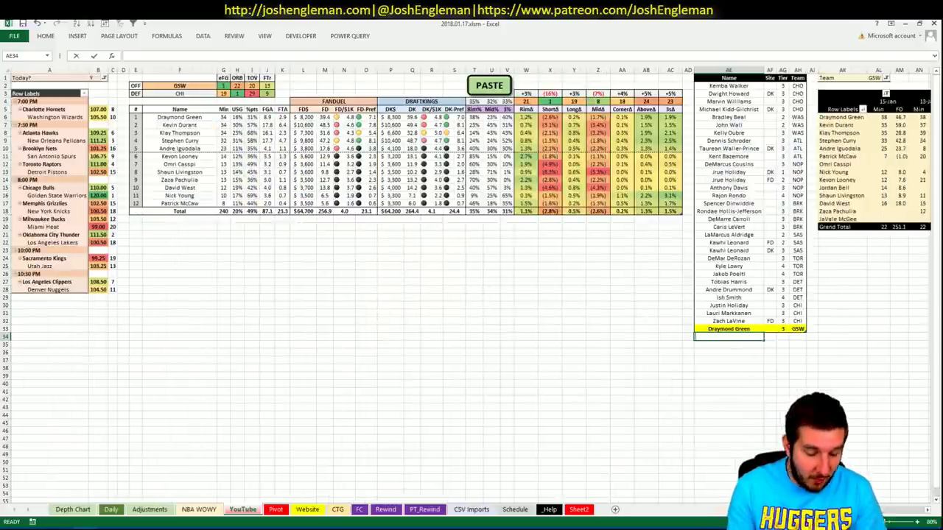
text(Kevi)
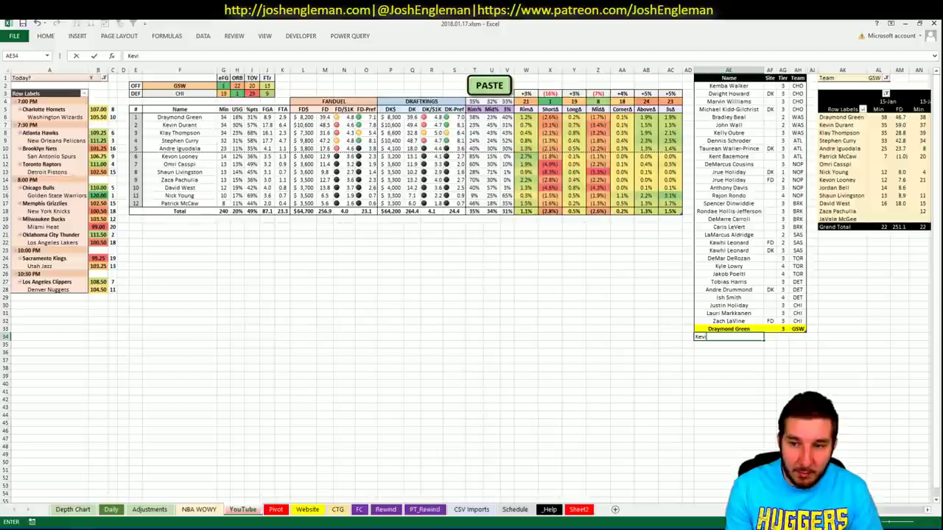
text(n Durant)
key(ctrl+Return)
click(782, 336)
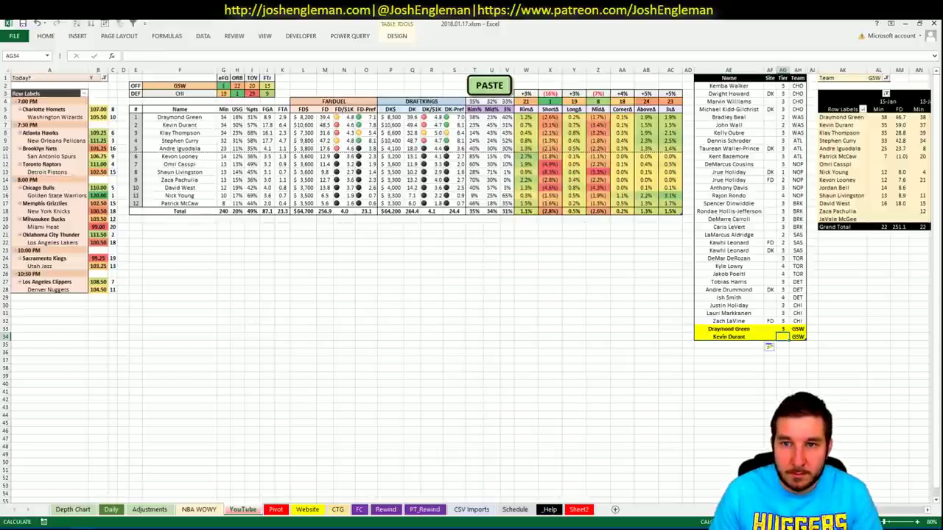
text(2)
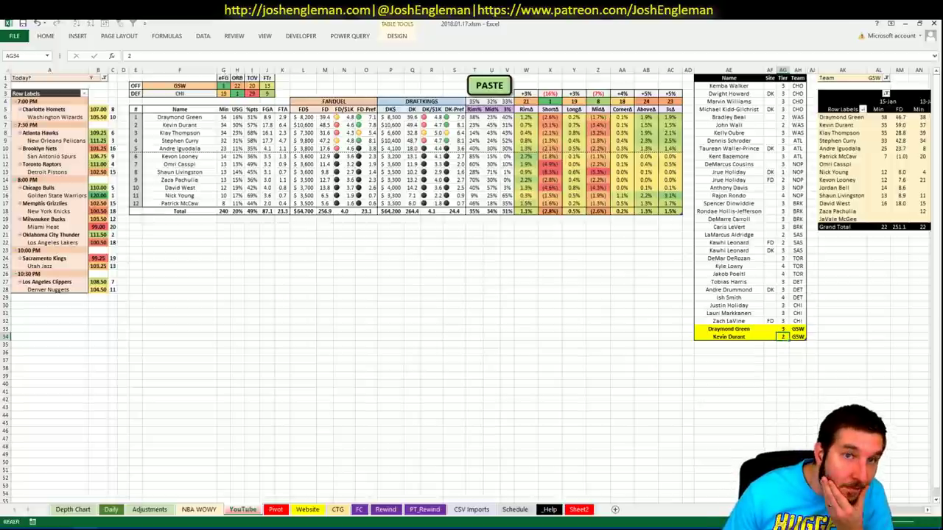
Review the Warriors' recent games, and add Klay Thompson in row 35 with site DK and tier 3.
click(728, 344)
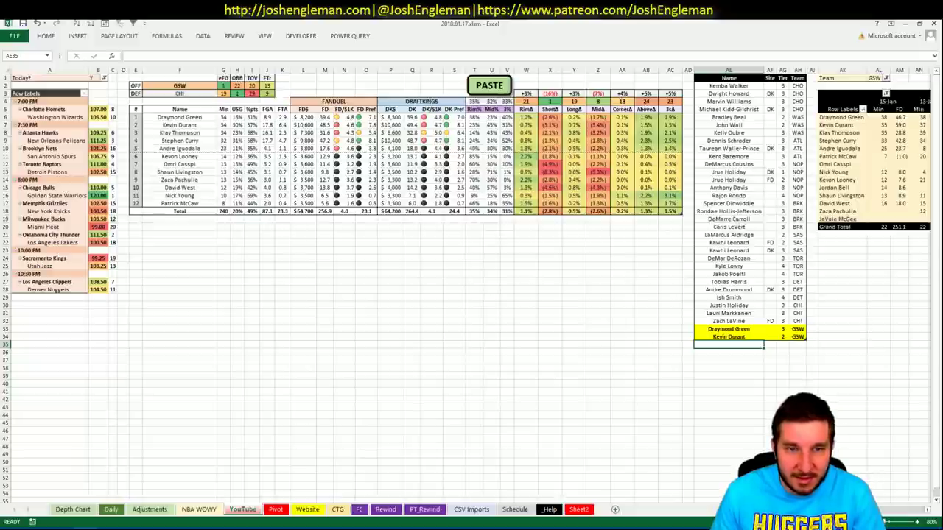
scroll(471, 221, right, 6)
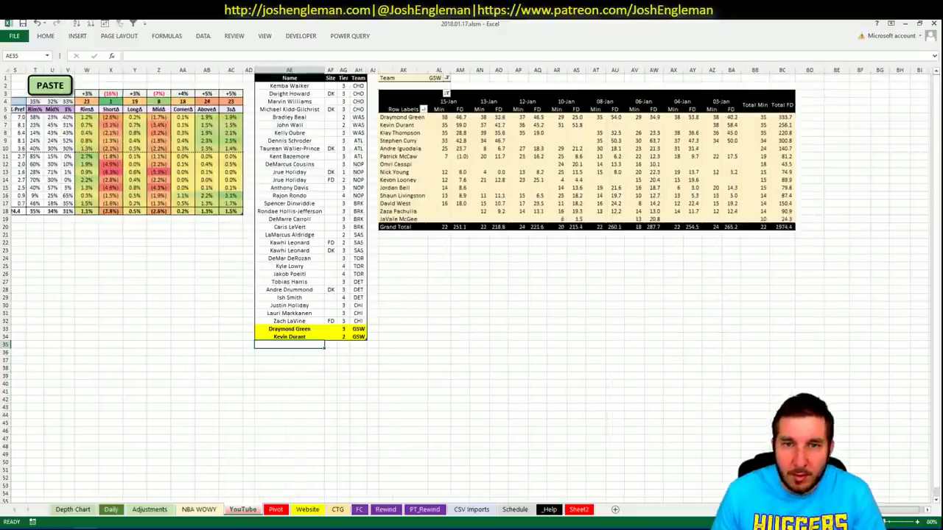
scroll(471, 220, left, 6)
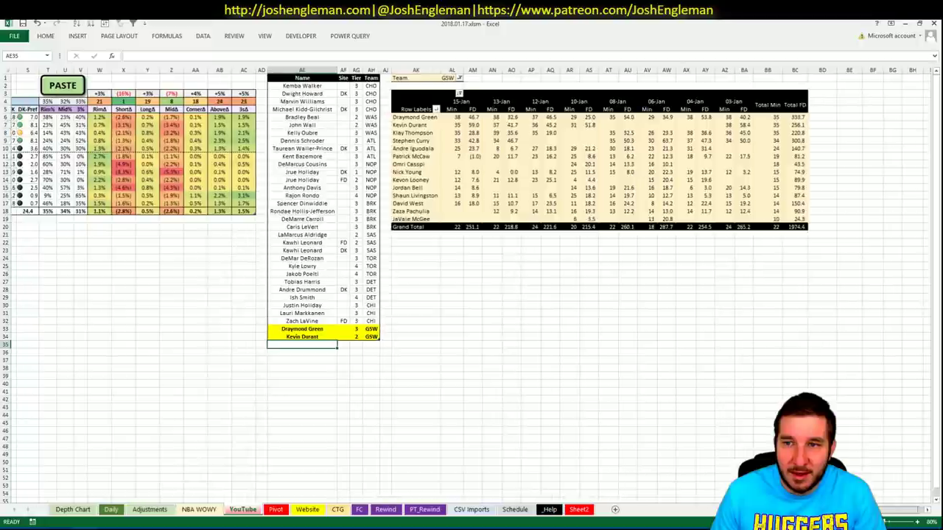
text(Klay)
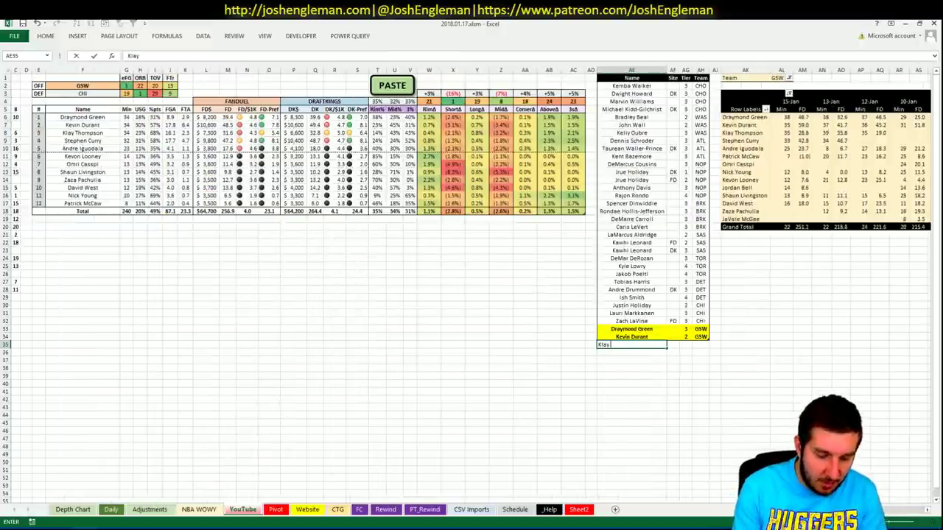
text( Thompson)
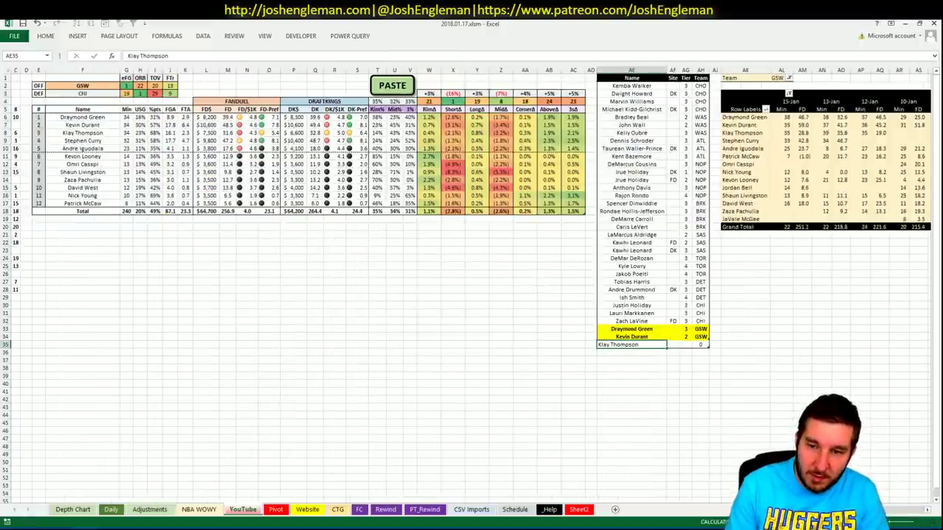
key(Tab)
text(DK)
key(ctrl+Return)
Add a second Klay Thompson entry in row 36 with site FD and tier 4.
click(631, 352)
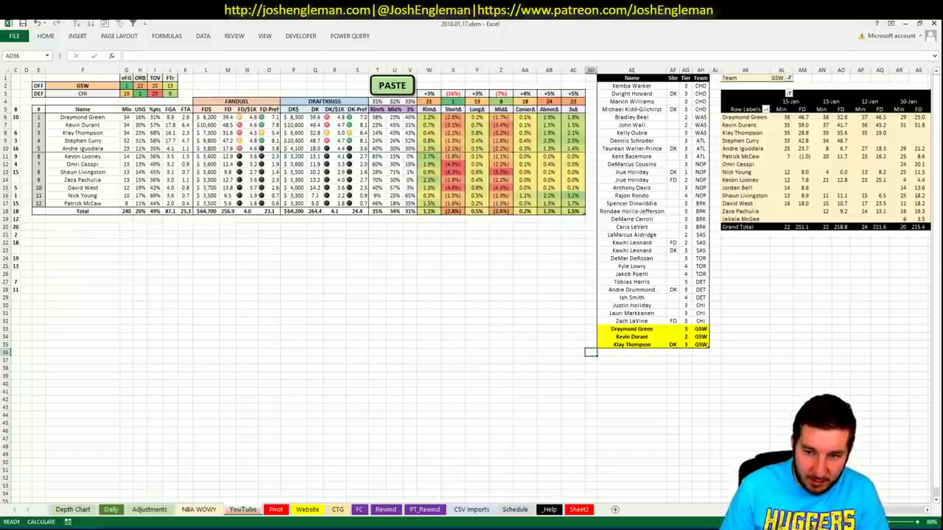
text(Klay Thompson)
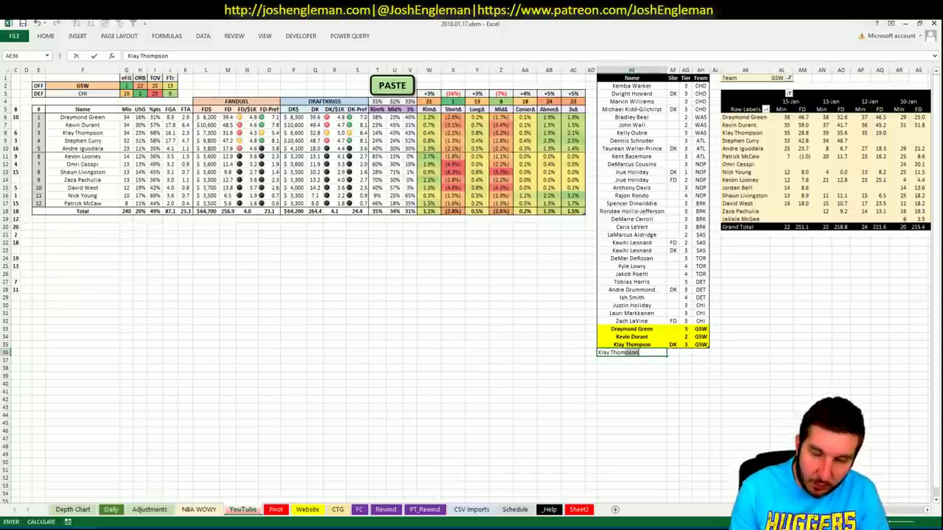
key(Tab)
text(FD)
key(ctrl+Return)
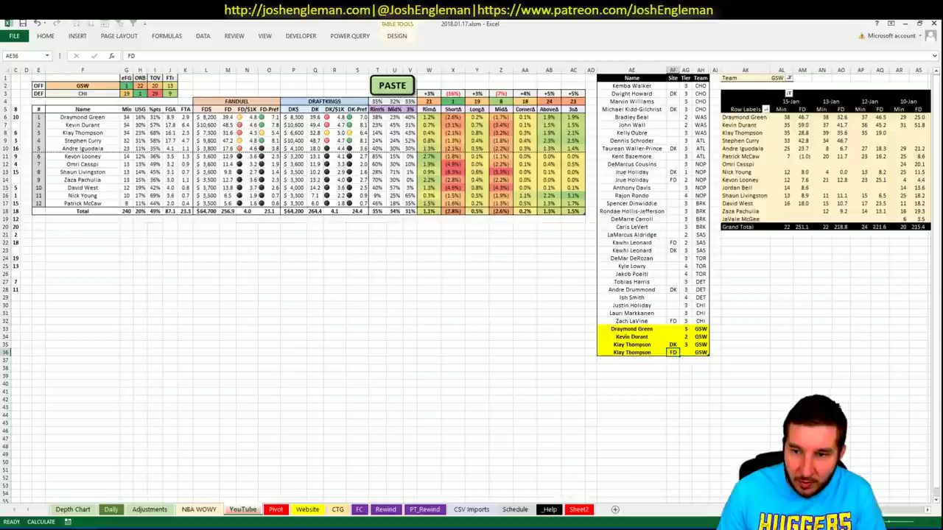
key(Return)
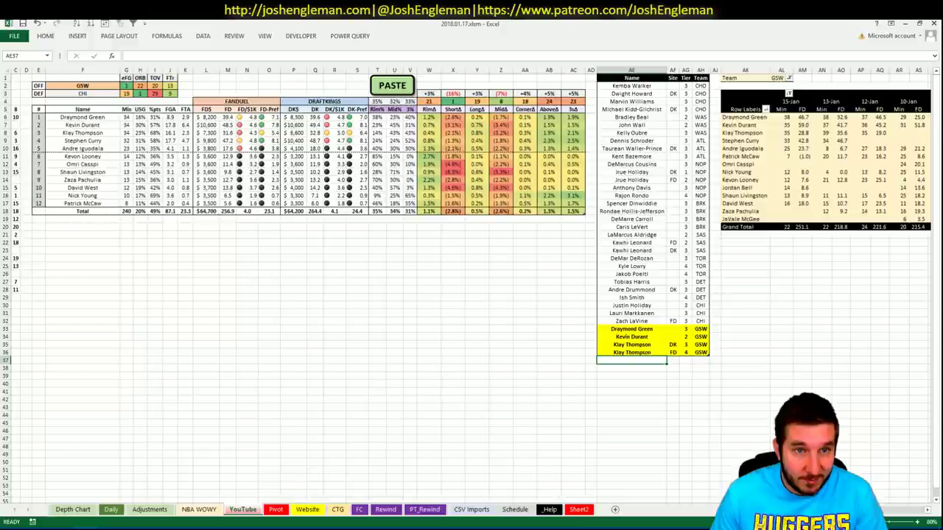
Look over the Warriors' recent games, and add Stephen Curry in row 37 of the player list with tier 2.
scroll(472, 258, right, 6)
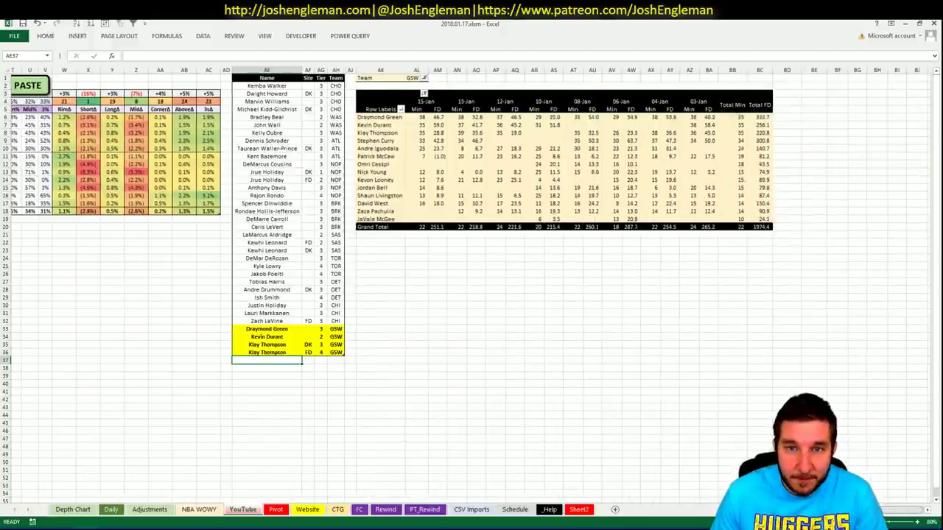
scroll(471, 285, left, 1)
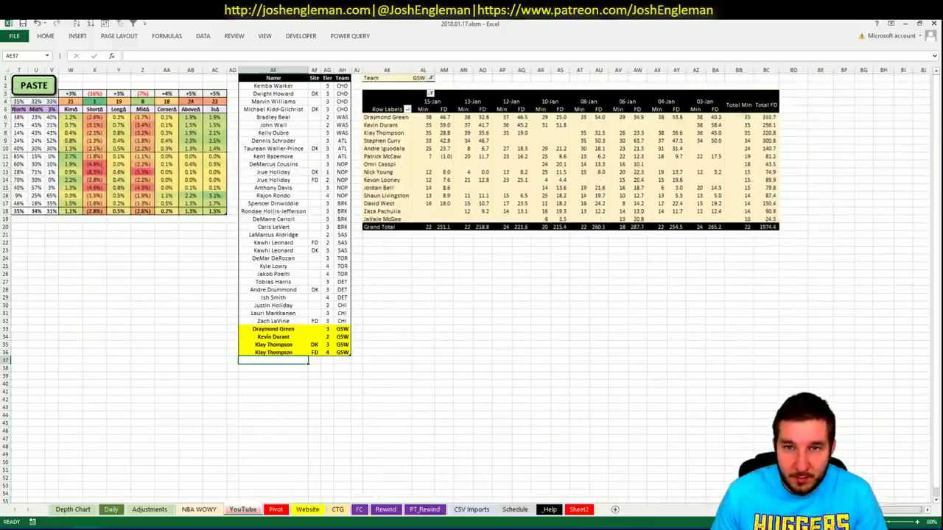
scroll(472, 285, left, 7)
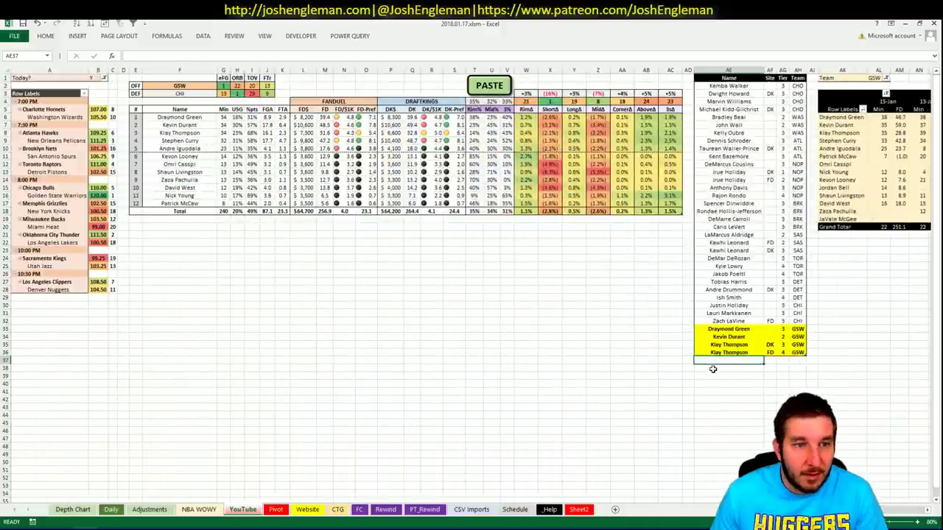
text(Ste)
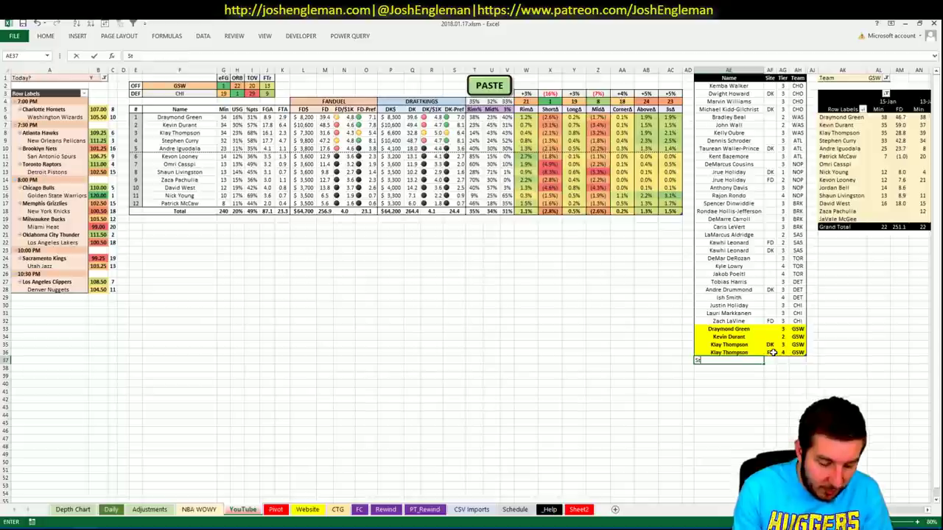
text(phen)
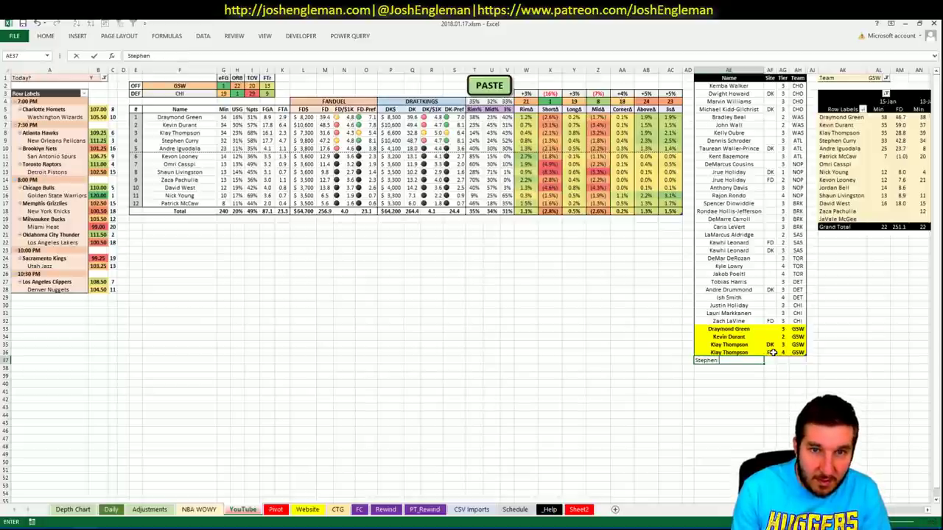
text( Curry)
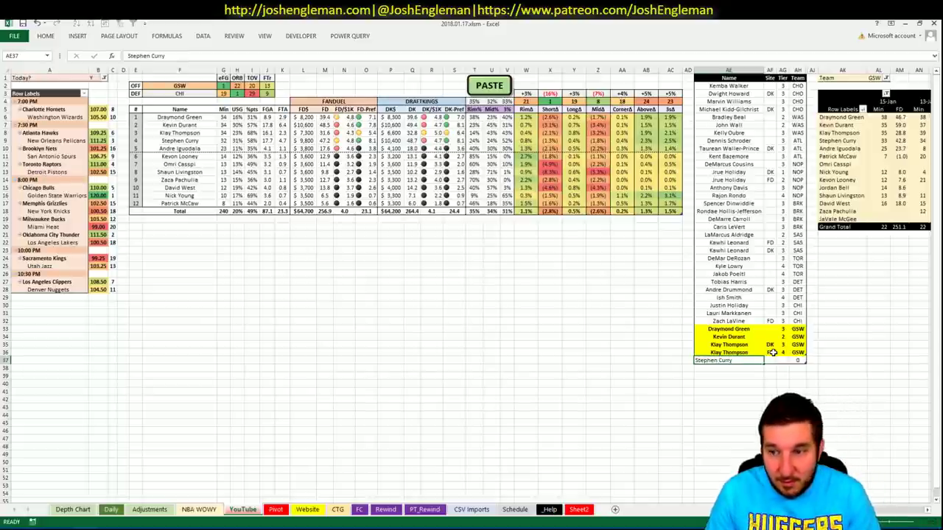
key(Tab)
key(Tab)
text(2)
key(Return)
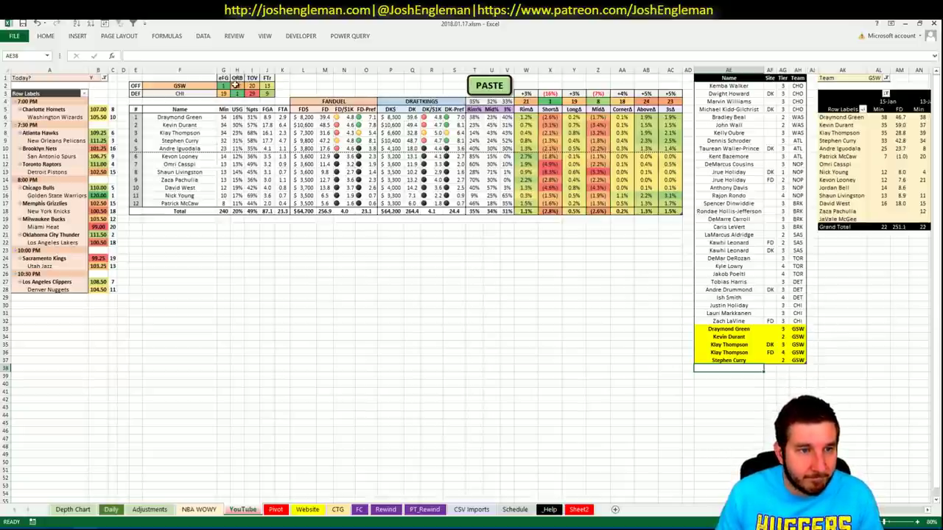
Set the offensive team of the matchup table to MEM.
click(205, 85)
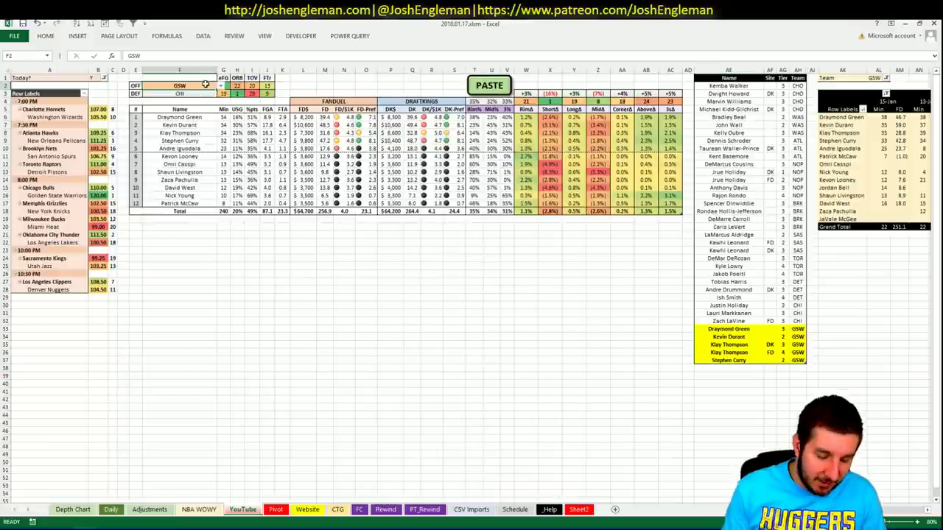
text(MEM)
key(Return)
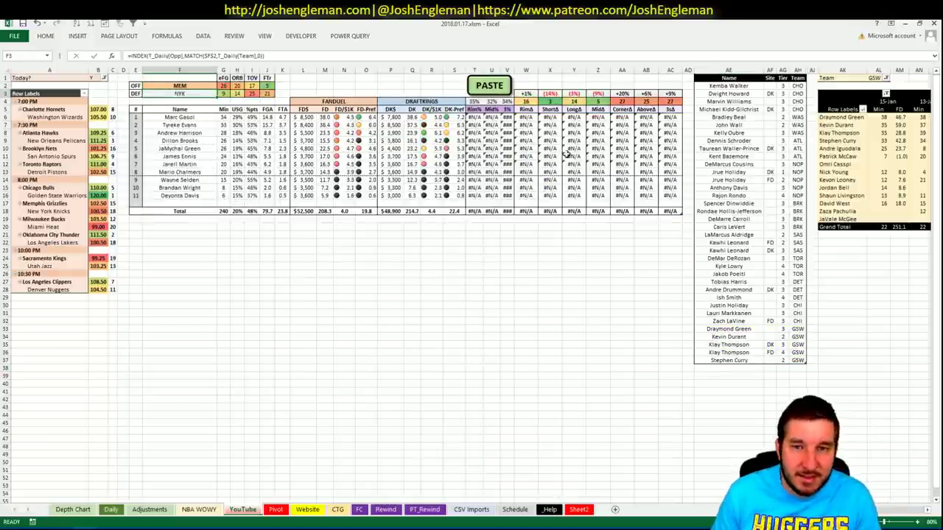
Switch to the browser, search Cleaning the Glass for the Memphis Grizzlies, and open their player stats page.
key(alt+Tab)
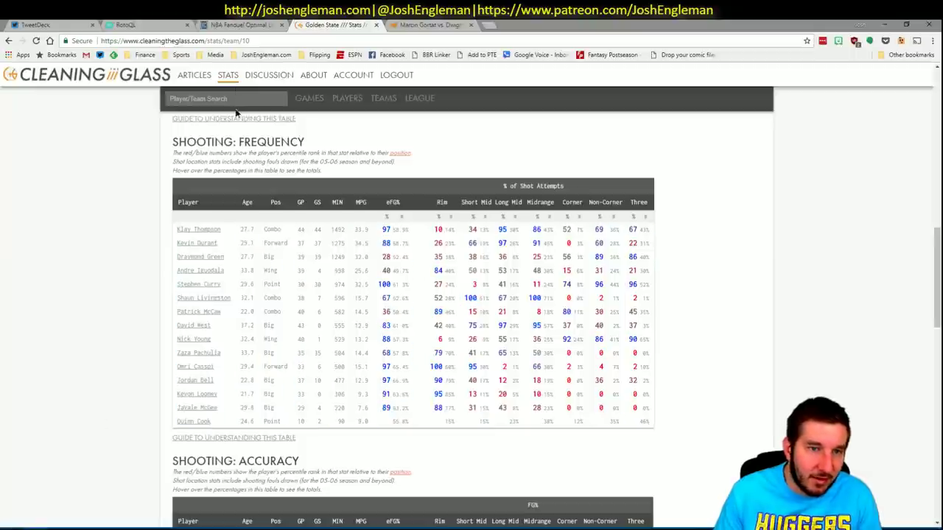
click(236, 101)
text(mem)
key(Return)
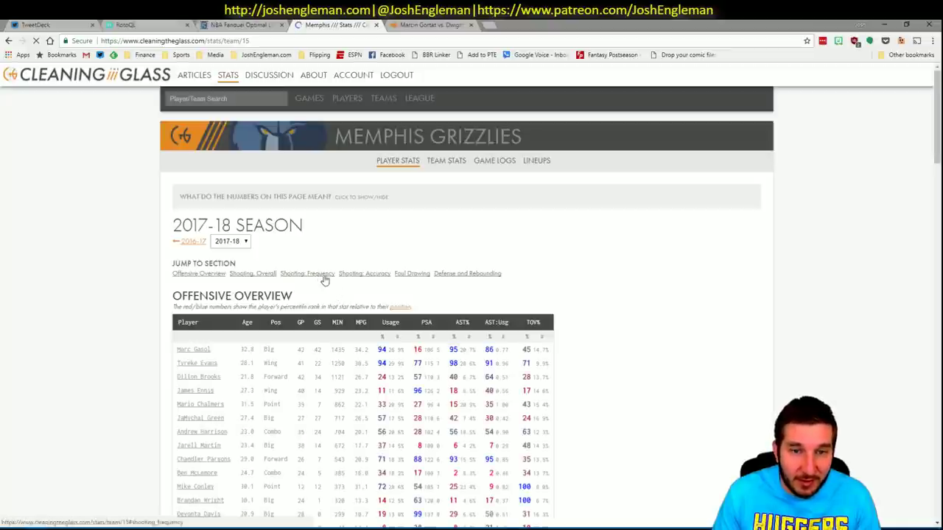
Copy the Grizzlies' Shooting: Frequency player rows, switch to Excel, and paste them in to fill the matchup table's shot-location columns.
click(324, 281)
drag(631, 448, 305, 256)
key(alt+Tab)
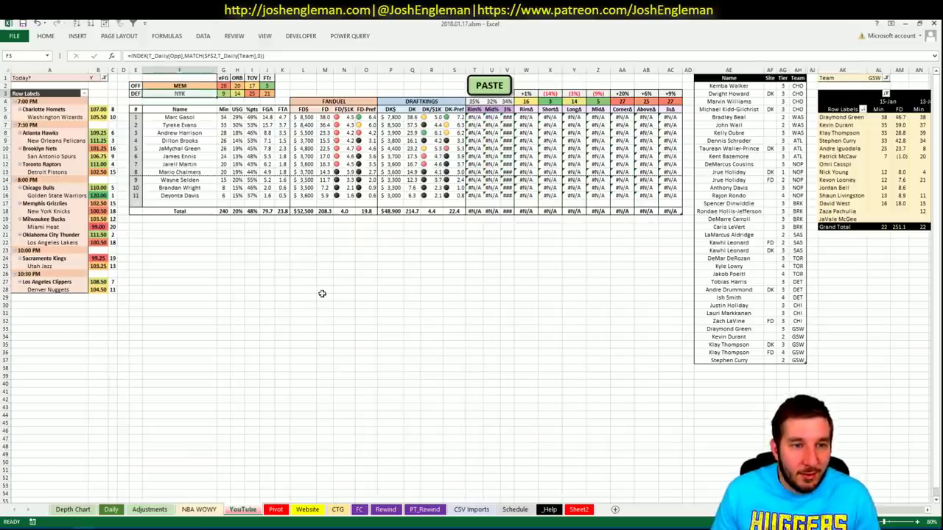
click(497, 85)
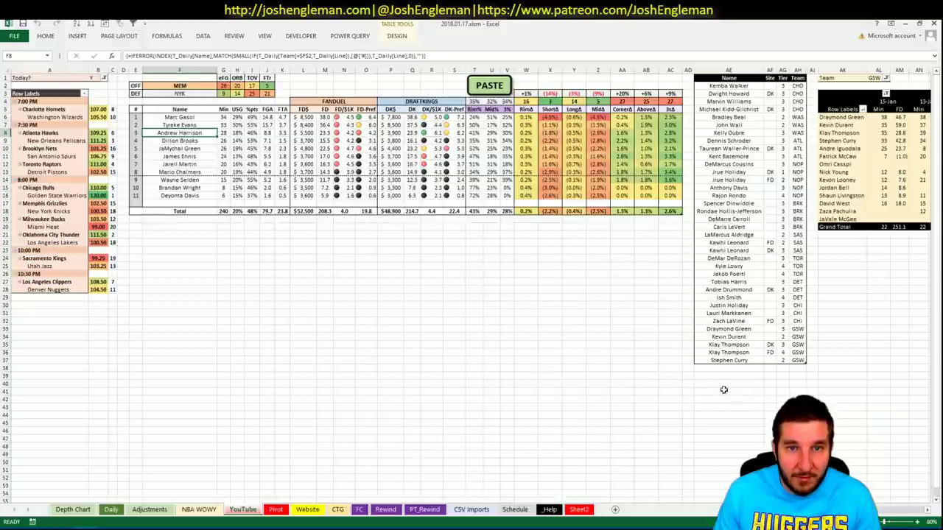
Filter the recent-games pivot table to team MEM.
click(729, 368)
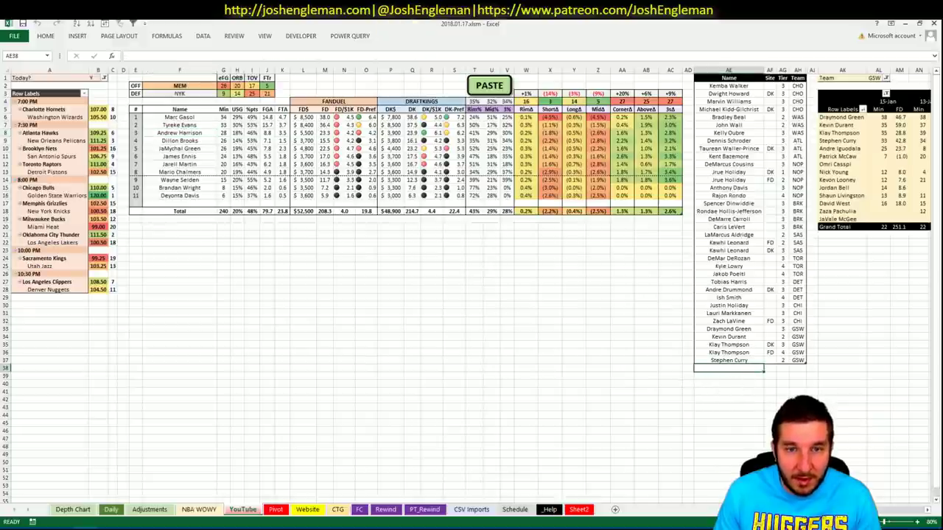
scroll(472, 294, right, 6)
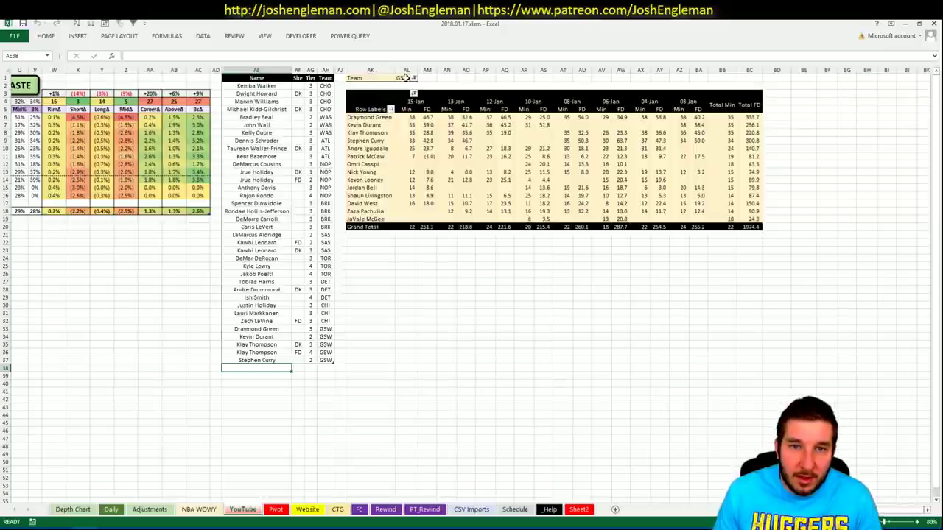
click(404, 78)
text(MEM)
key(Return)
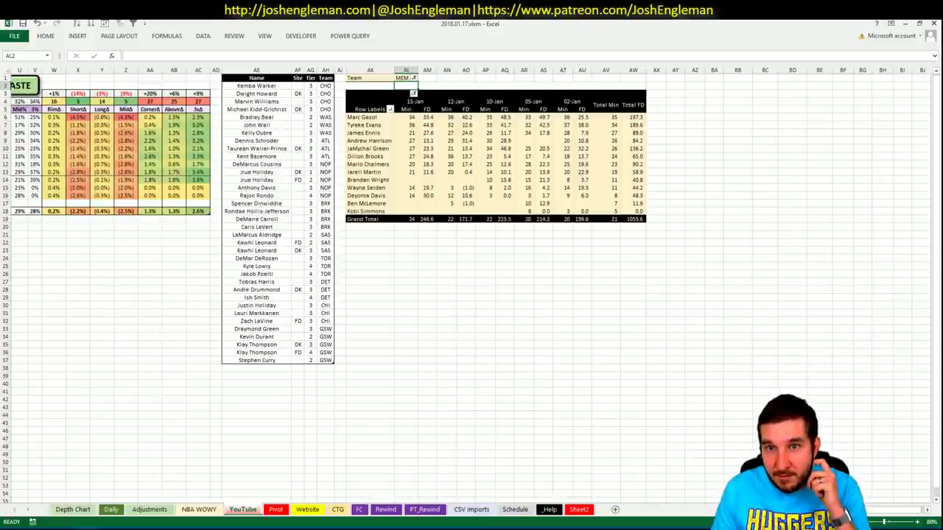
Add Marc Gasol in row 38 of the player list with tier 3.
scroll(471, 280, left, 10)
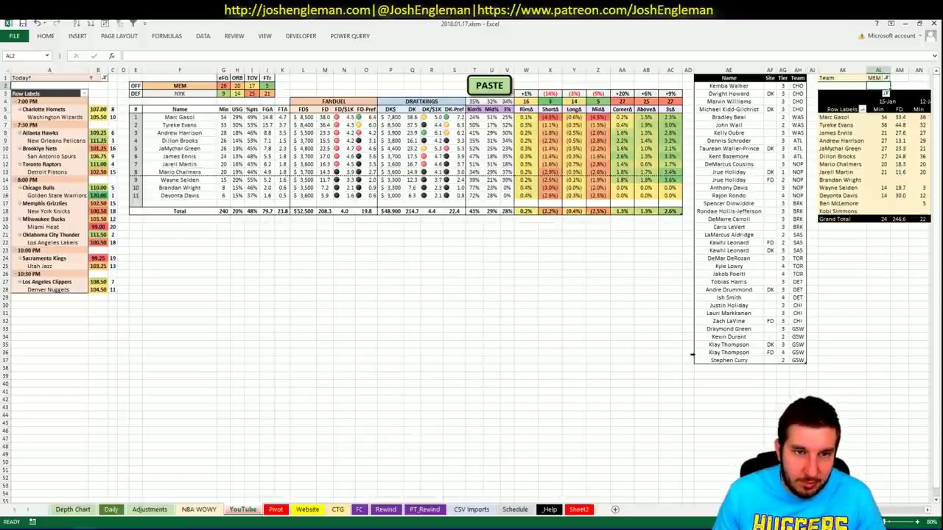
click(744, 367)
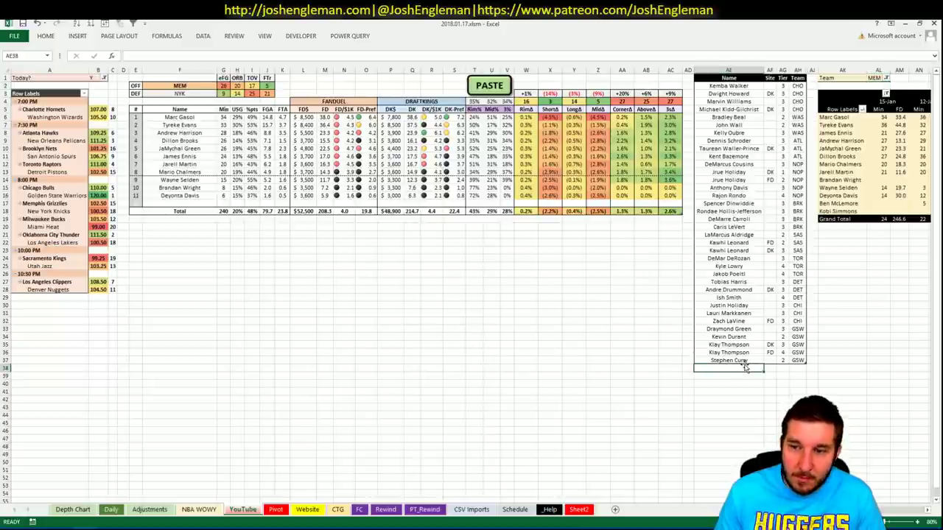
text(Marc Gasol)
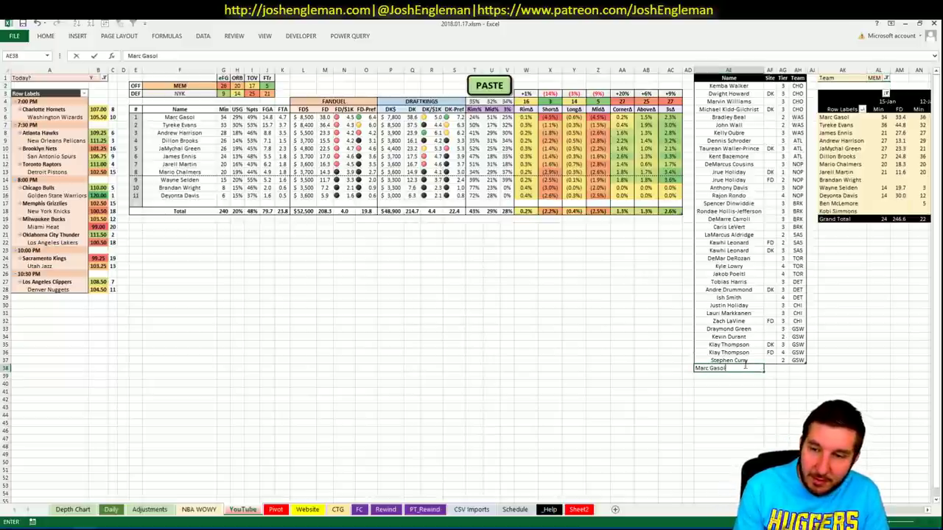
key(Return)
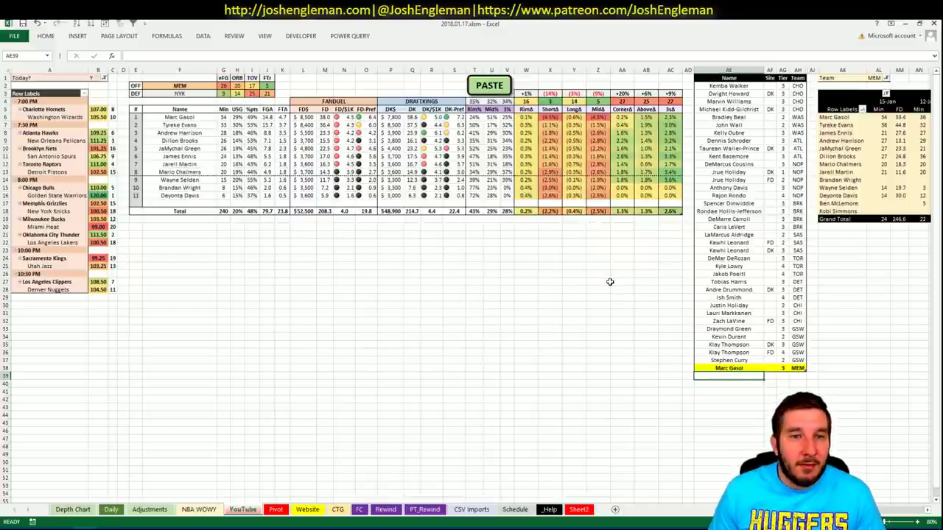
Look over the Grizzlies' recent games, and add Tyreke Evans in row 39 of the player list with tier 3.
scroll(471, 287, right, 8)
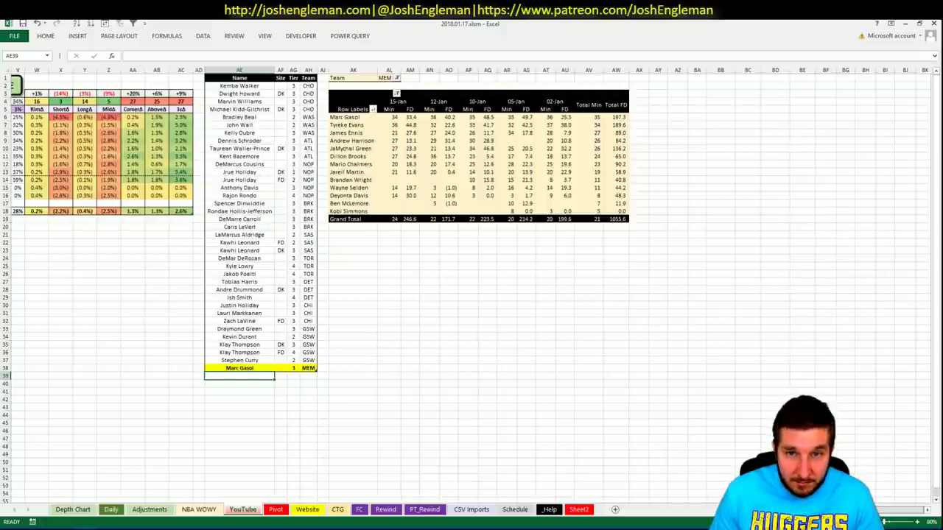
scroll(471, 287, left, 8)
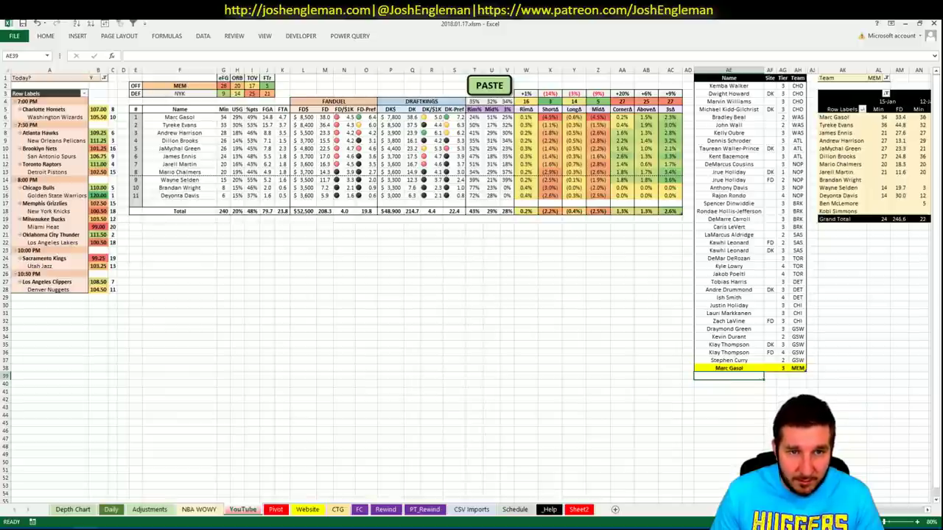
text(Tyreke Evans)
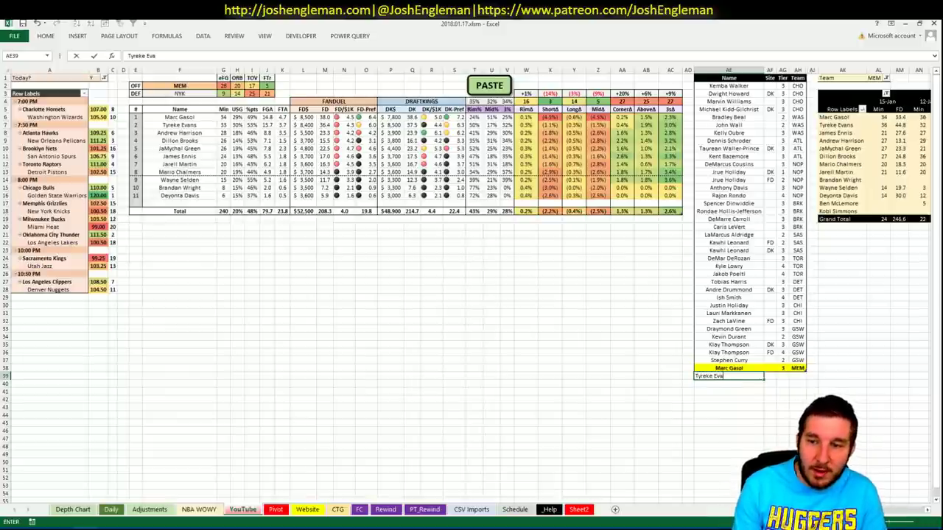
key(Tab)
key(Tab)
text(3)
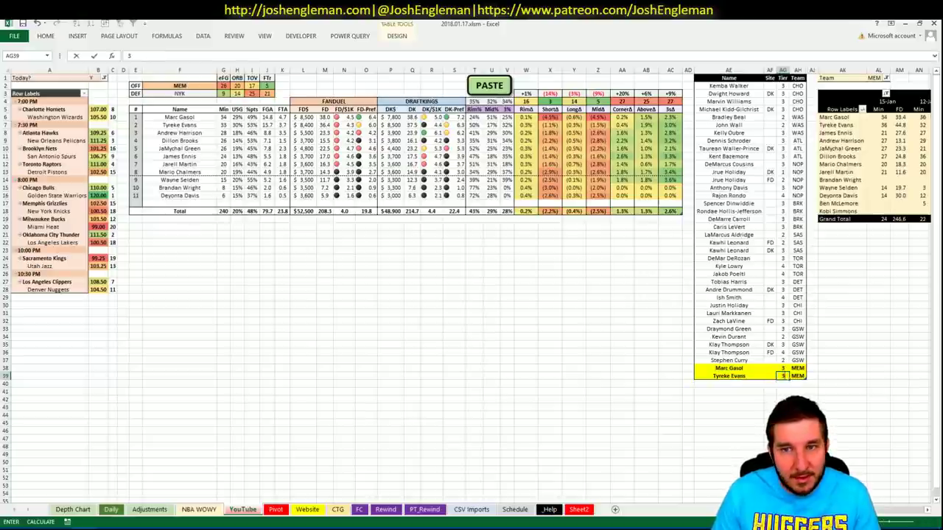
key(Return)
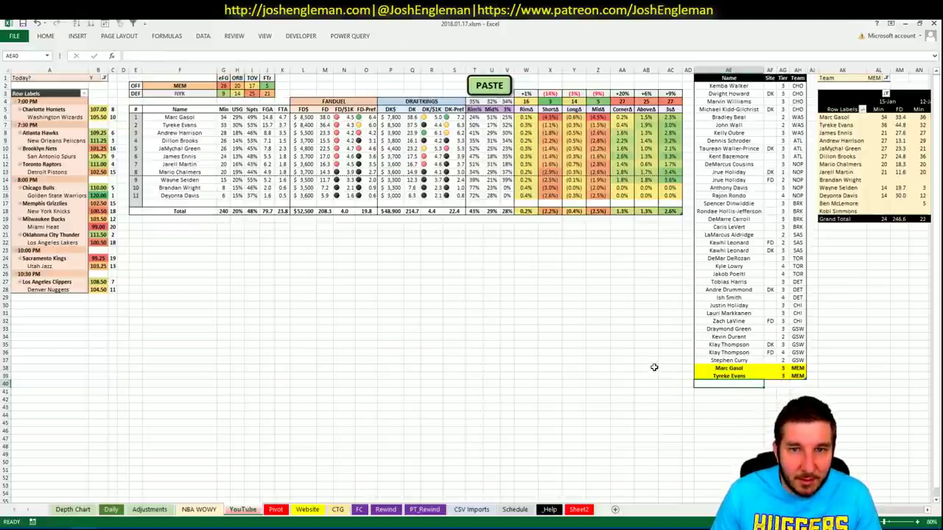
Add Andrew Harrison in row 40 of the player list with site DK and tier 2.
text(Andrew)
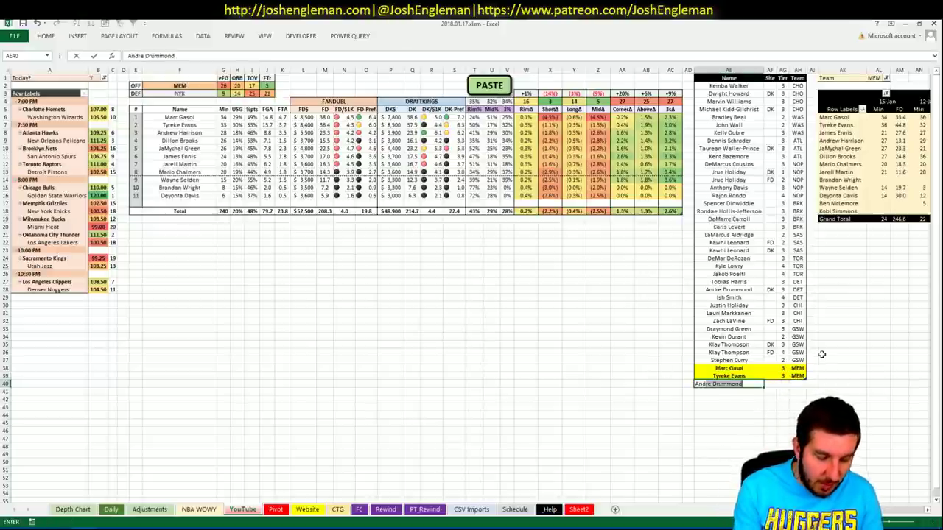
text( Harrison)
key(Tab)
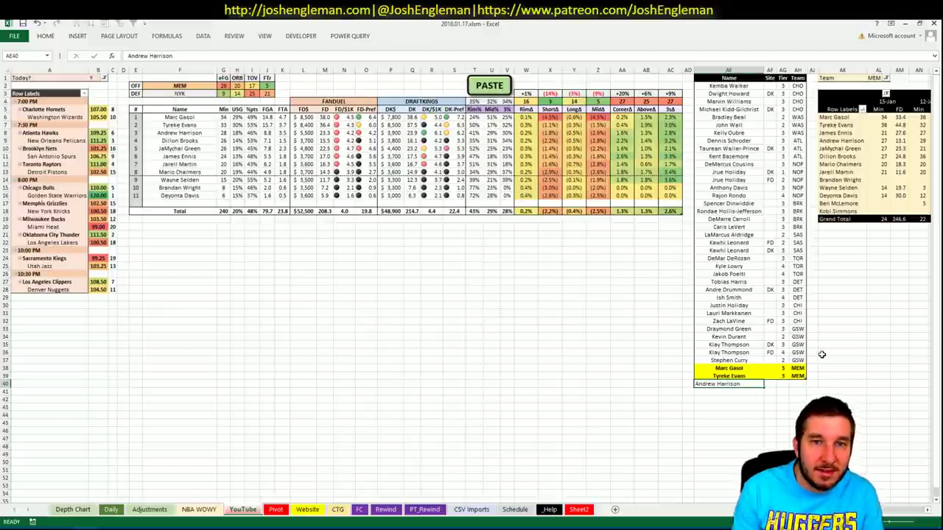
text(DK)
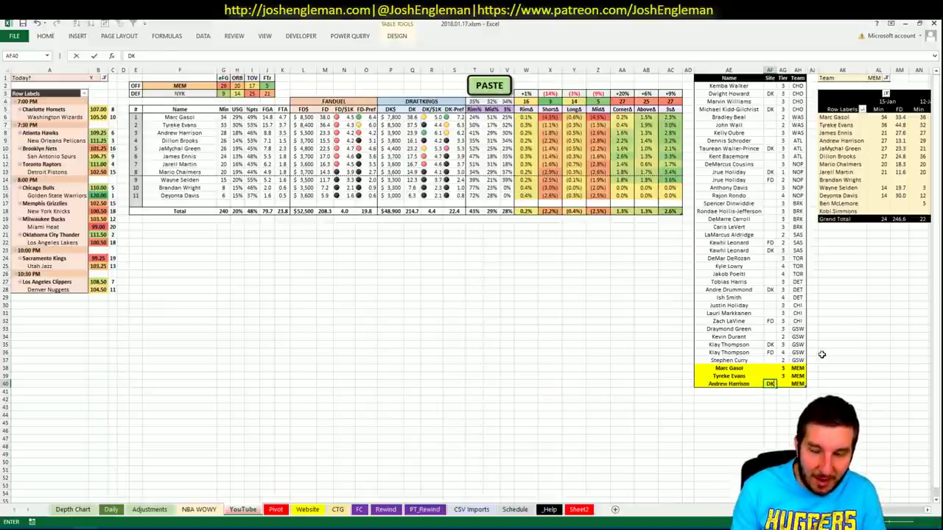
key(Tab)
text(2)
key(Return)
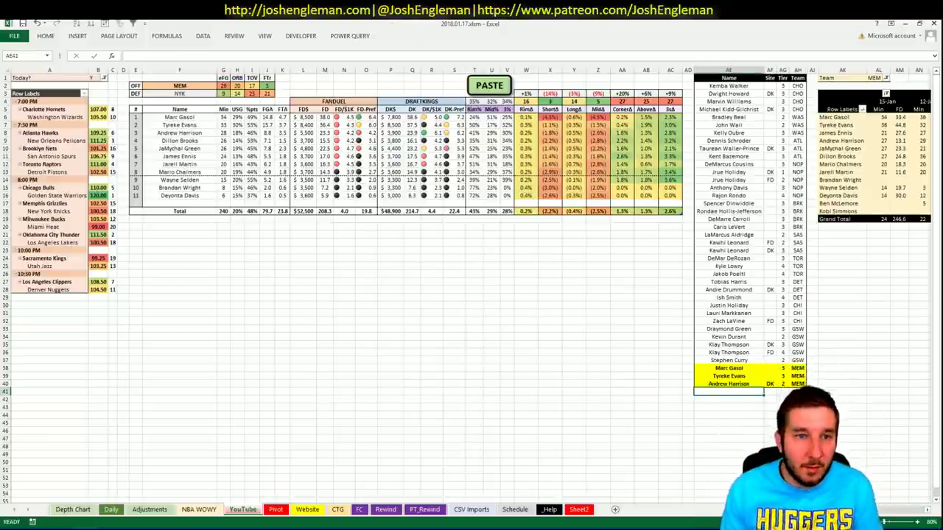
Check the remaining Grizzlies' recent games, and set the offensive team of the matchup table to NYK.
scroll(471, 295, right, 3)
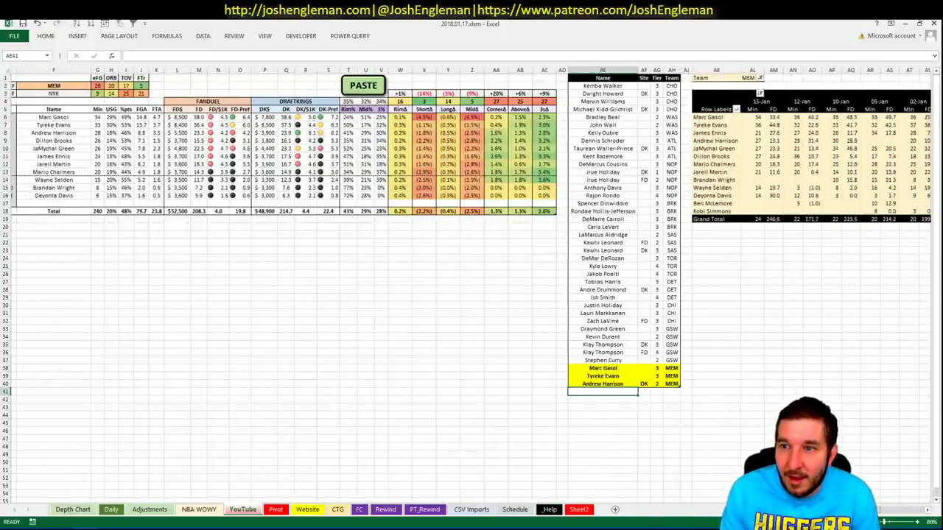
scroll(471, 294, left, 3)
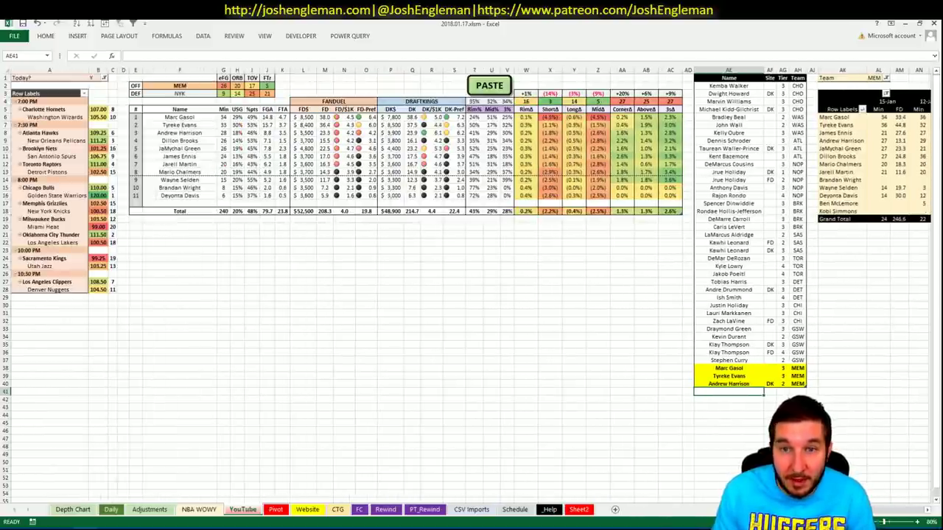
scroll(471, 295, right, 3)
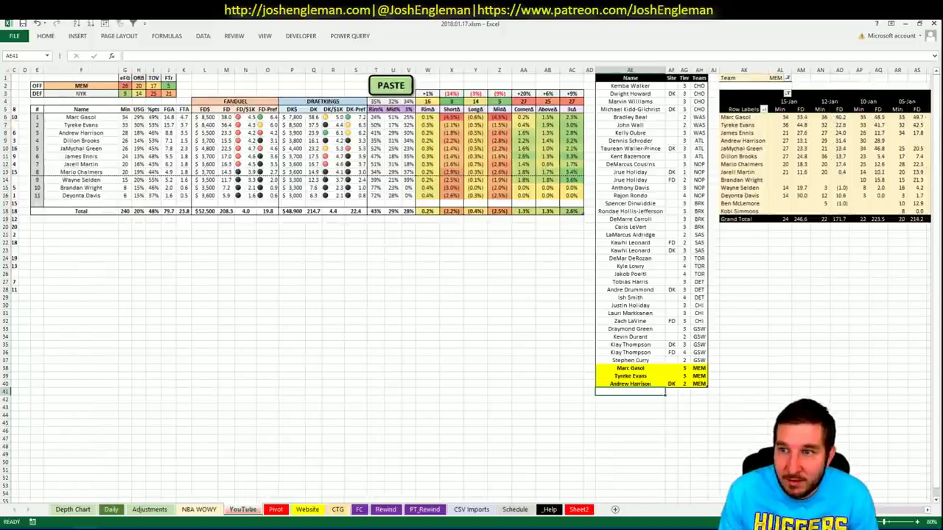
scroll(472, 295, left, 3)
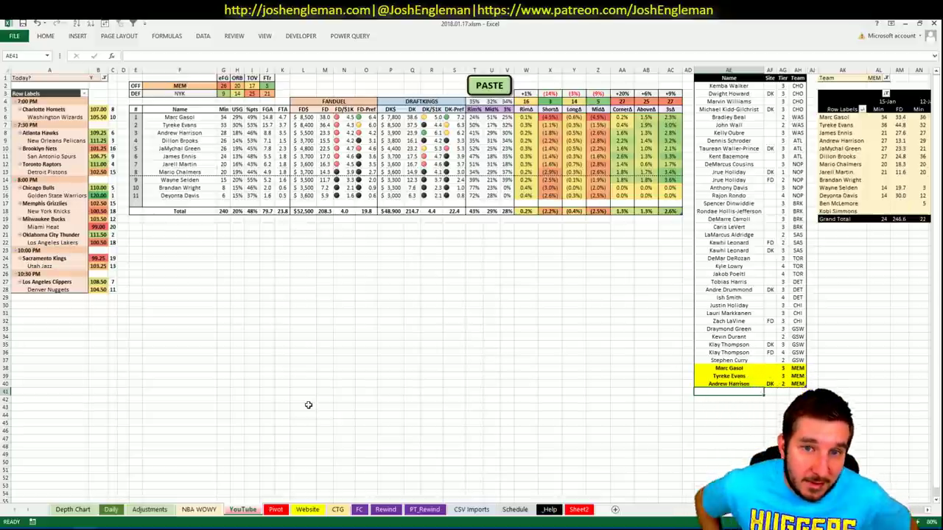
click(155, 86)
text(NYK)
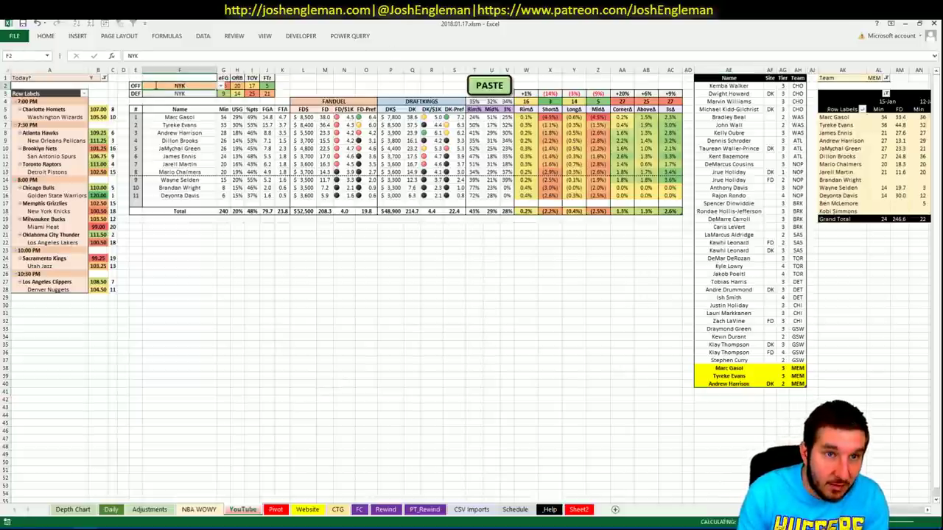
key(Return)
Switch to the browser, search Cleaning the Glass for the New York Knicks, and open their player stats page.
key(alt+Tab)
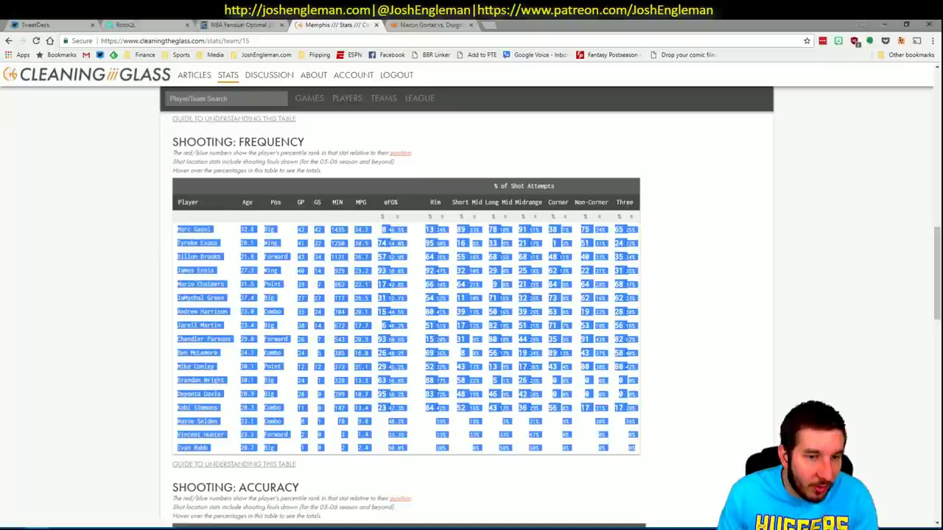
click(266, 96)
text(knicks)
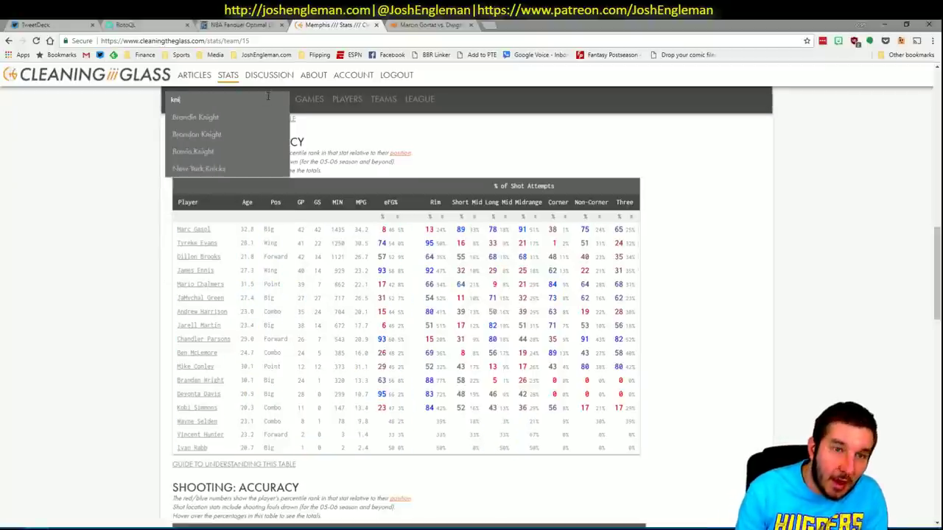
click(268, 117)
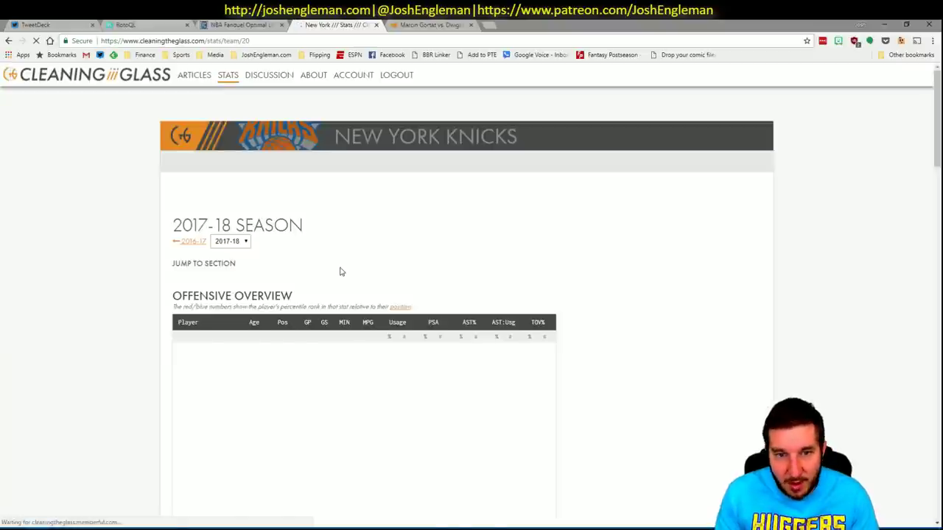
Copy the Knicks' Shooting: Frequency player rows, switch to Excel, and paste them in to fill the matchup table's shot-location columns.
click(321, 273)
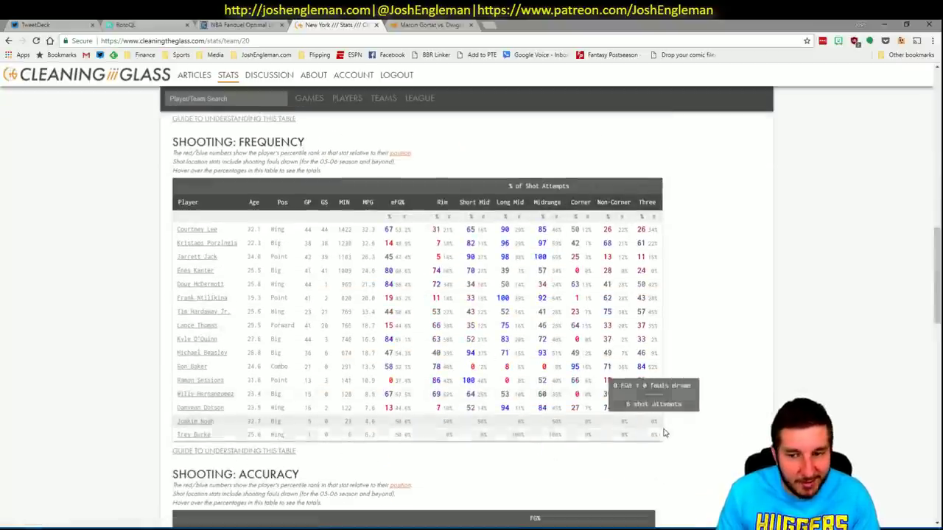
drag(663, 434, 396, 235)
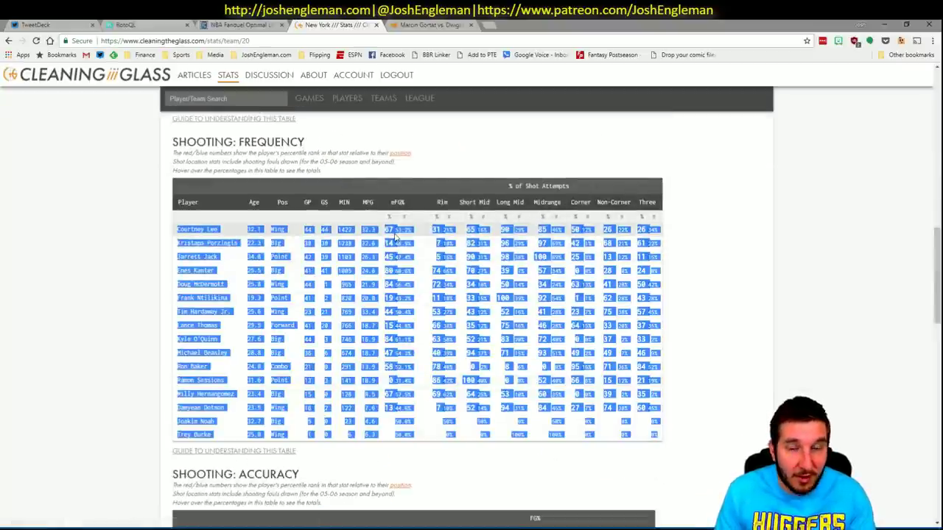
key(alt+Tab)
click(489, 85)
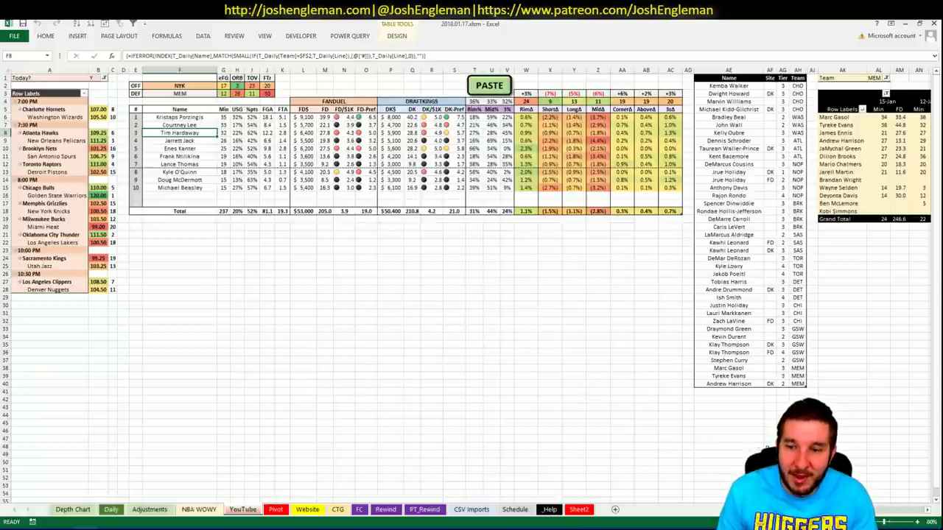
Filter the recent-games pivot table to team NYK.
scroll(471, 257, right, 7)
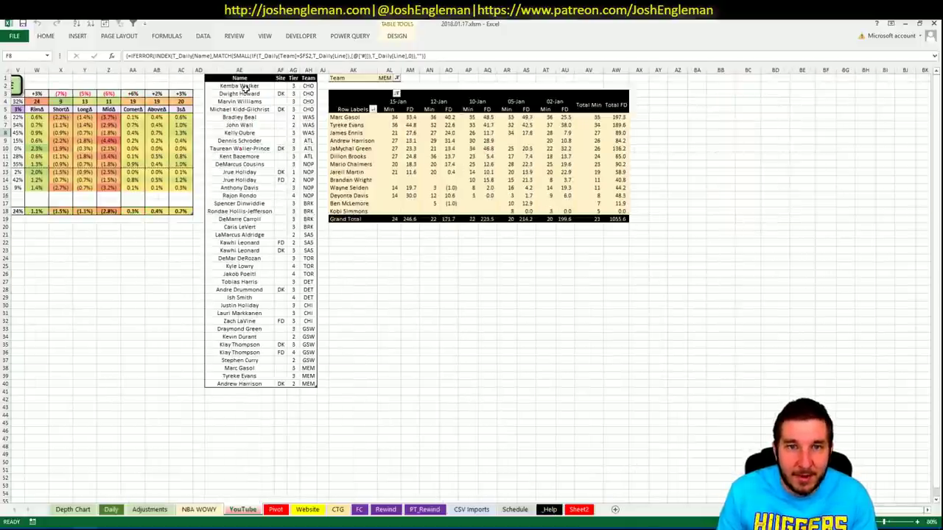
click(386, 78)
text(NYK)
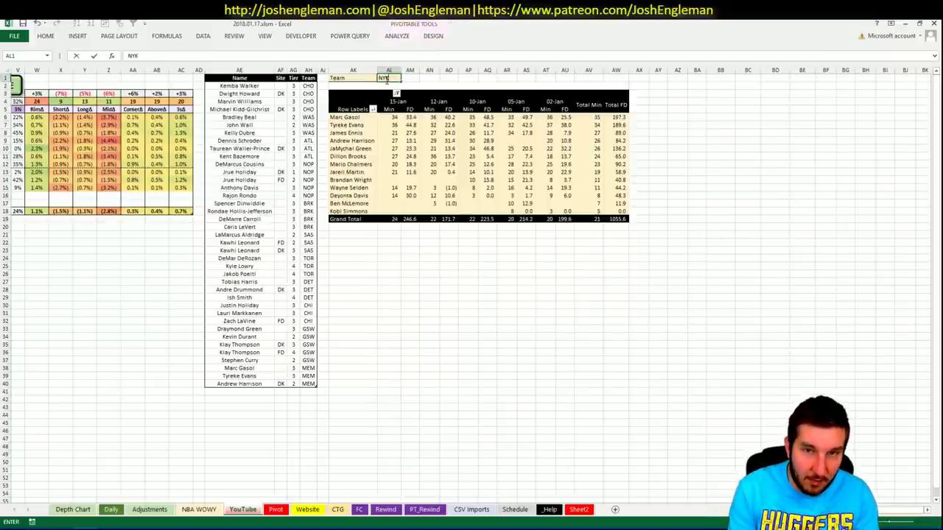
key(Return)
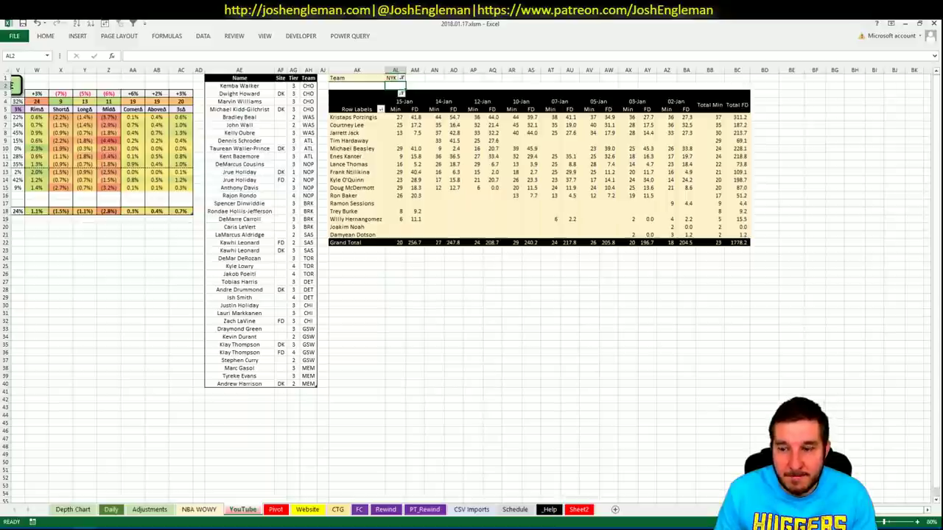
Add Kristaps Porzingis to the recommended players list with site DK and tier 3.
scroll(471, 295, left, 10)
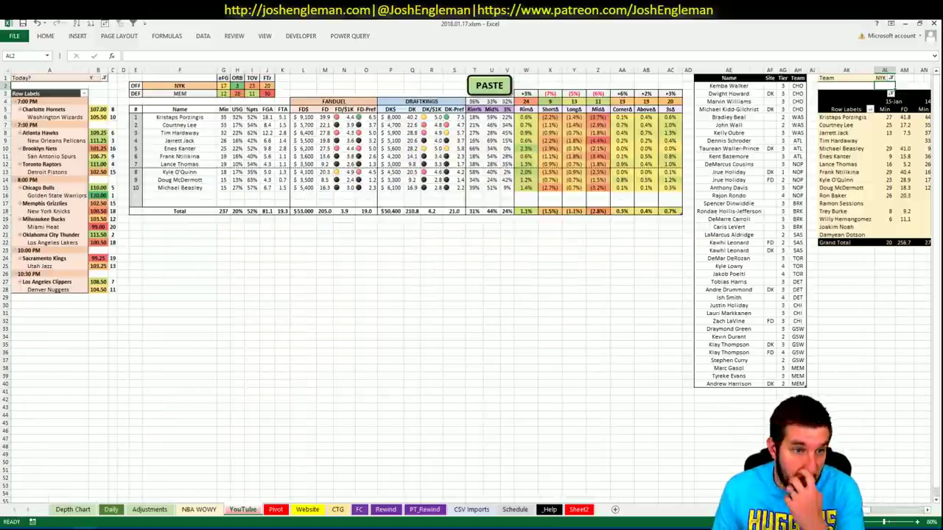
click(746, 392)
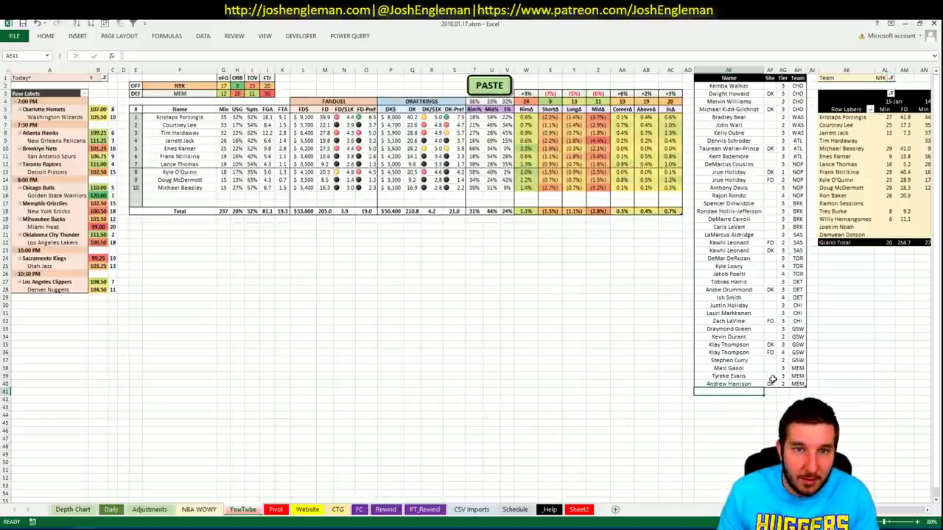
text(Krist)
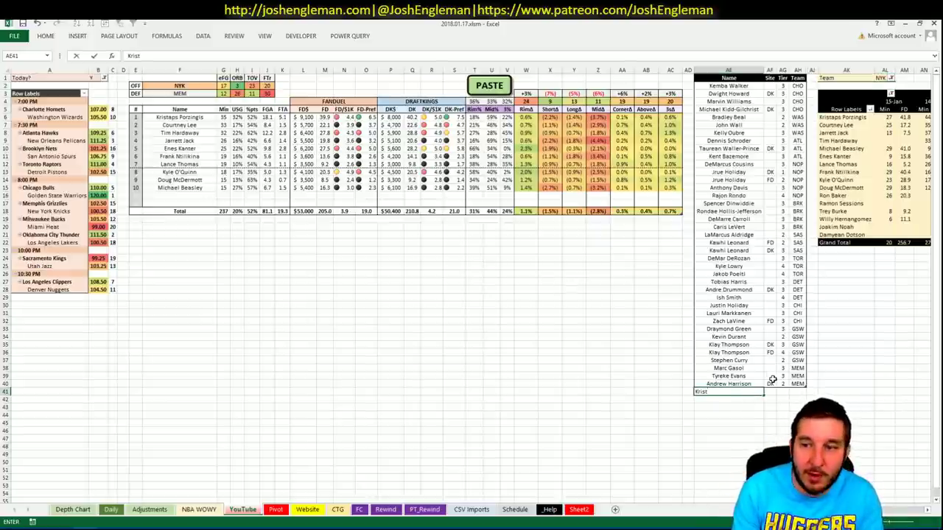
text(aps Porzingis)
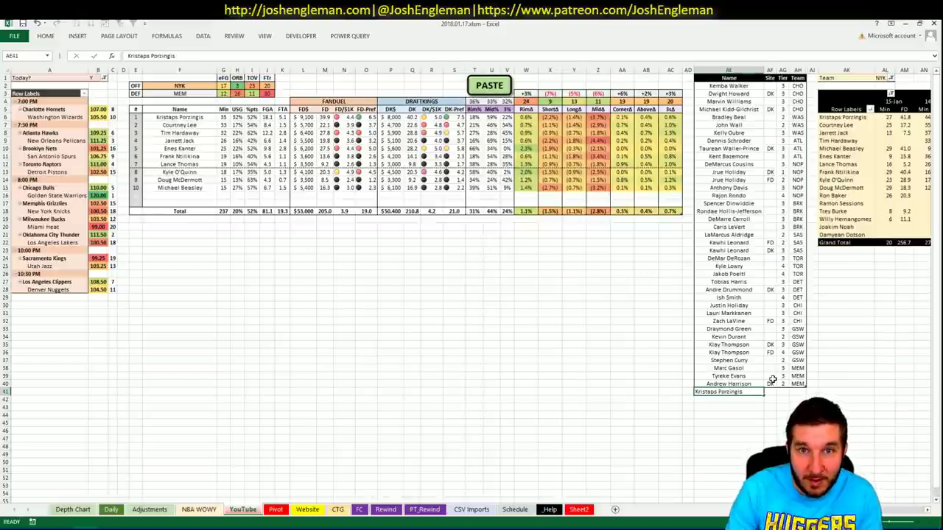
key(Tab)
text(DK)
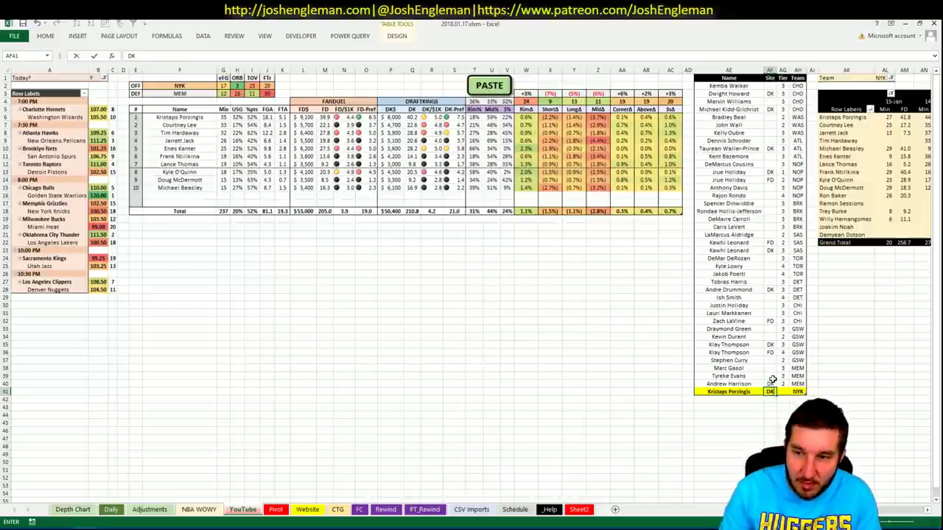
key(Return)
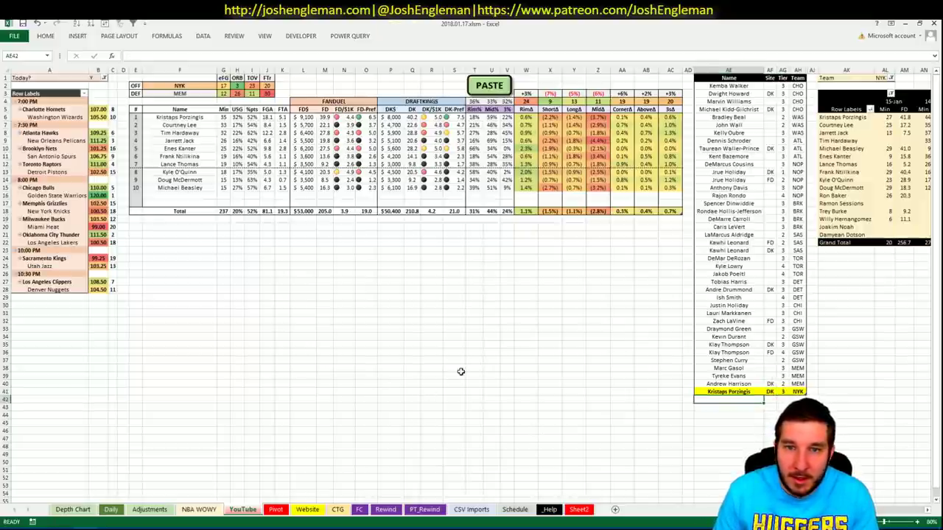
Add Courtney Lee to the recommended players list with site DK and tier 3.
text(Courtney)
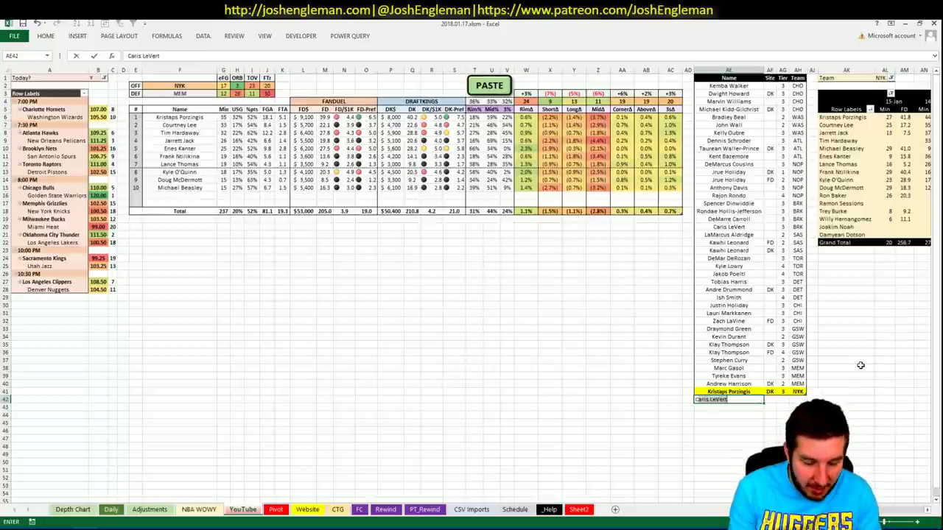
text( Lee)
key(Left)
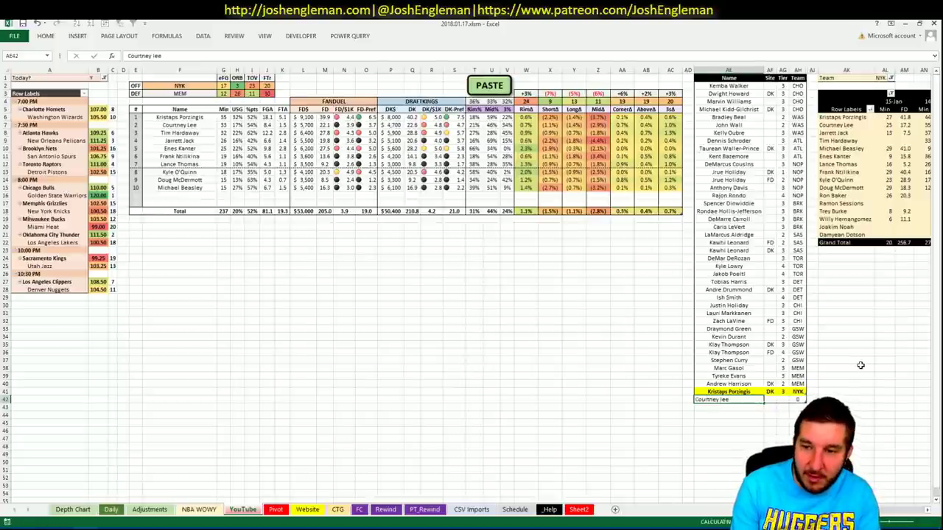
key(Right)
key(F2)
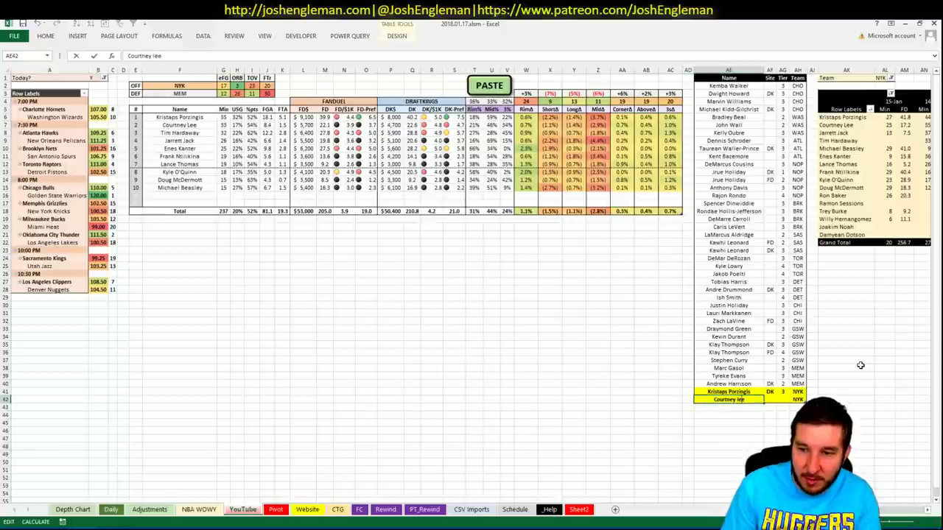
text(L)
key(Tab)
text(DK)
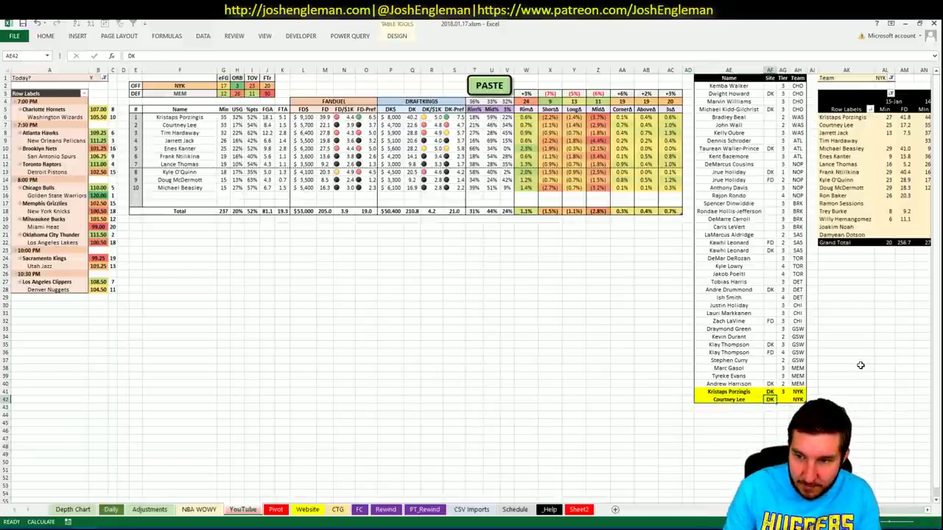
key(Tab)
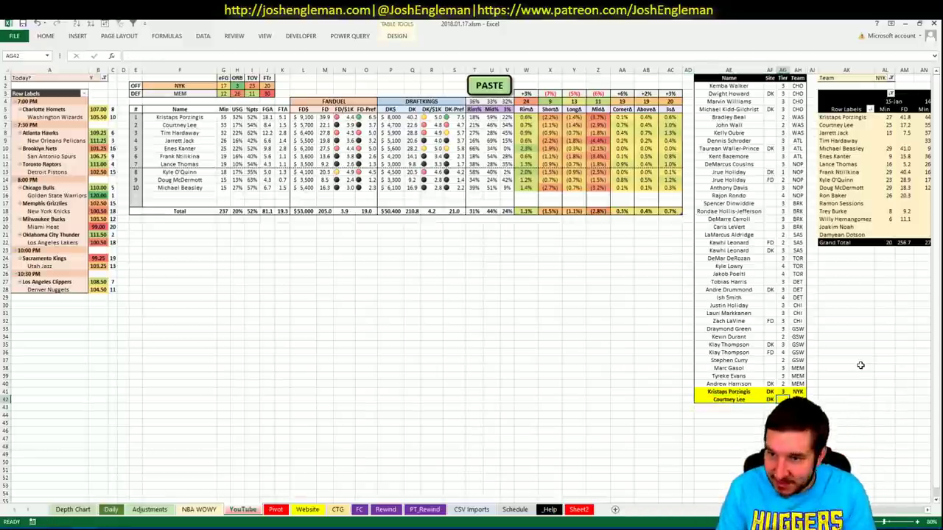
text(3)
key(Return)
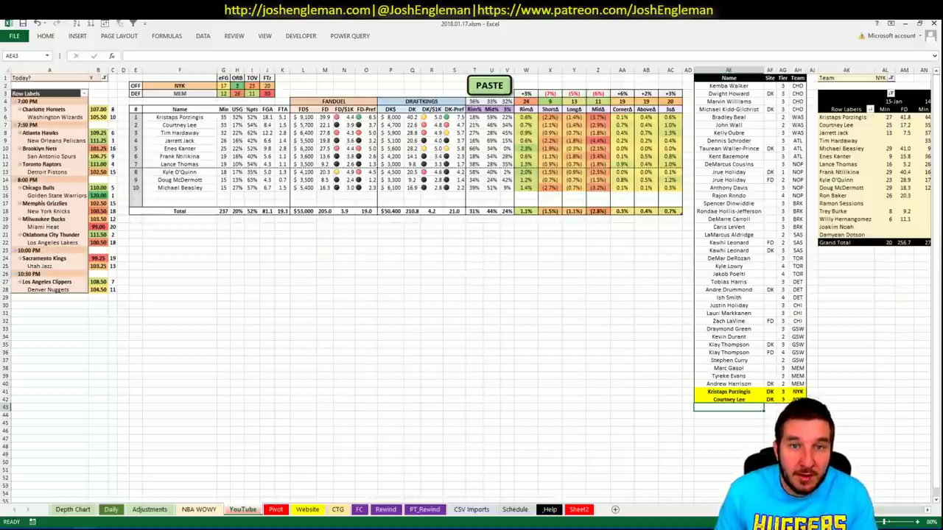
Check the Knicks' recent games, and switch to FantasyCruncher in the browser to view shooting guard Tim Hardaway Jr.'s news and game log.
scroll(889, 510, right, 10)
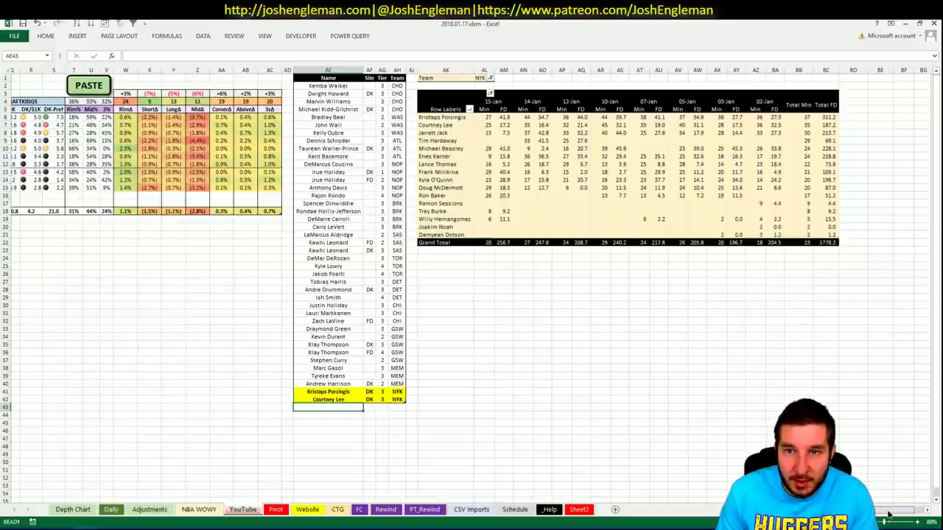
scroll(889, 515, left, 10)
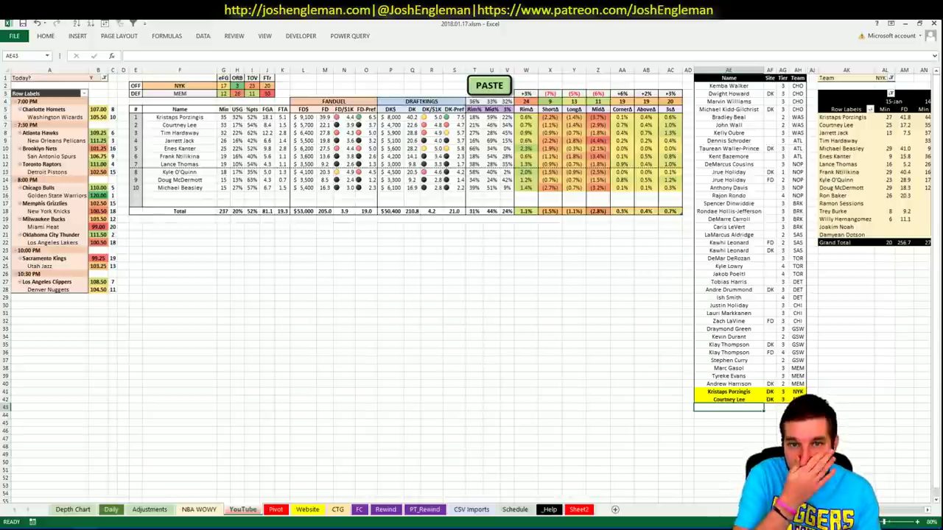
key(alt+Tab)
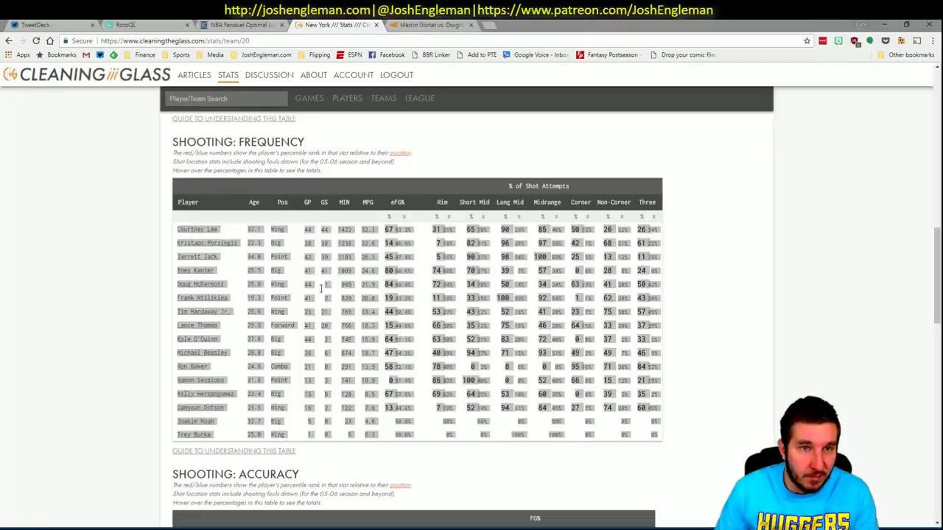
key(ctrl+a)
click(239, 25)
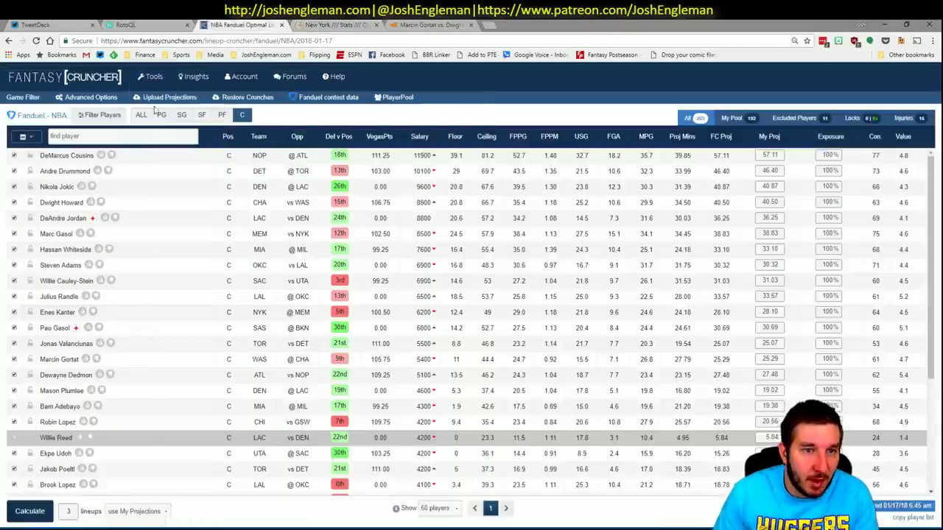
click(181, 115)
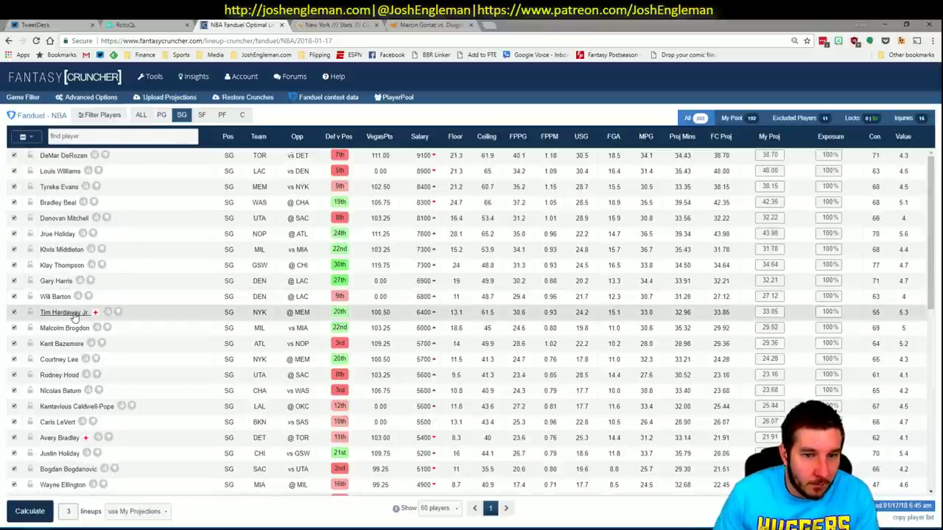
click(73, 313)
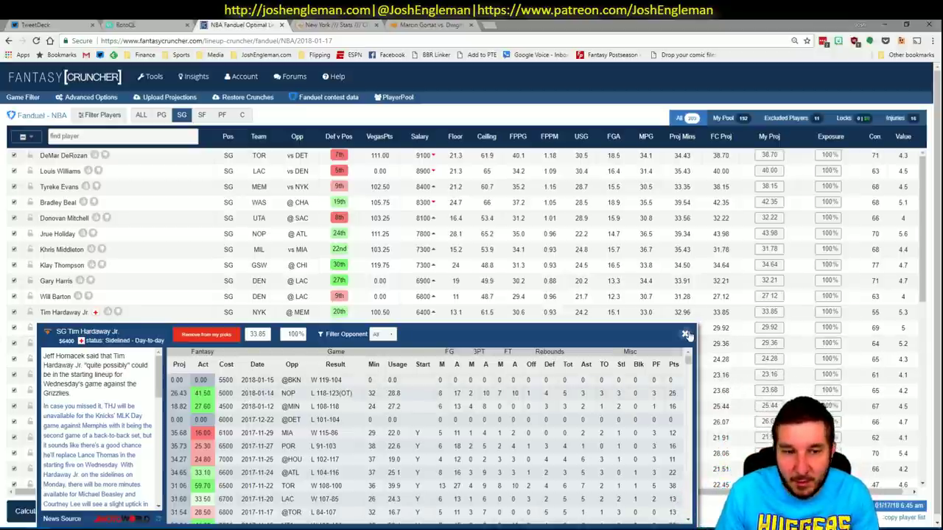
Switch to Excel and set the offensive team of the matchup table to MIL.
key(alt+Tab)
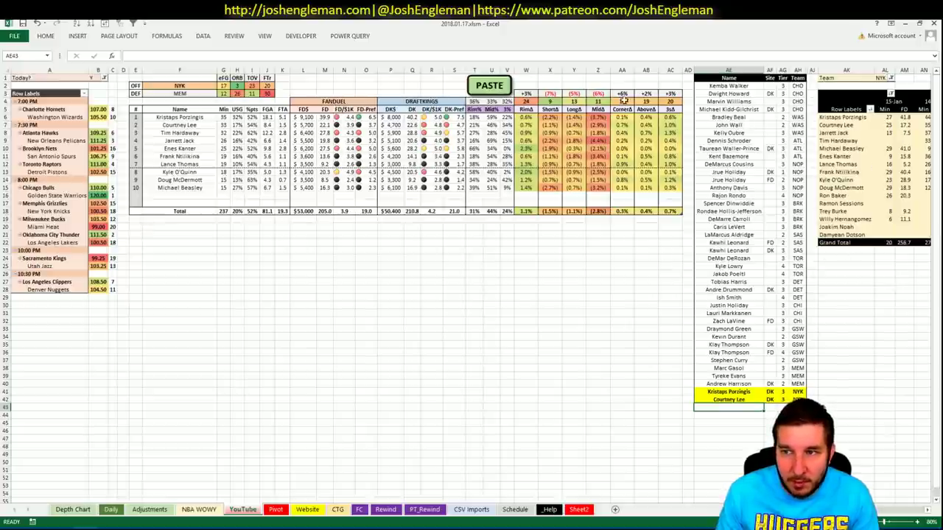
click(190, 86)
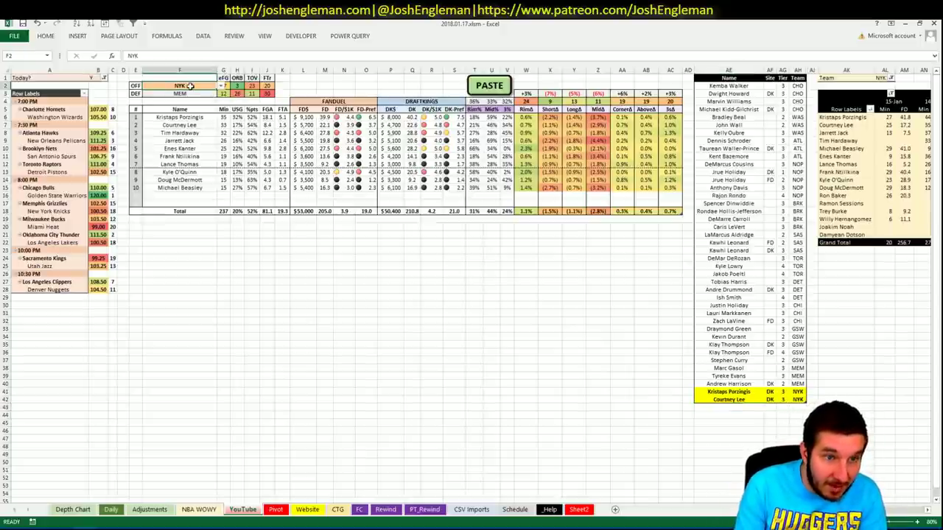
text(MIL)
key(Return)
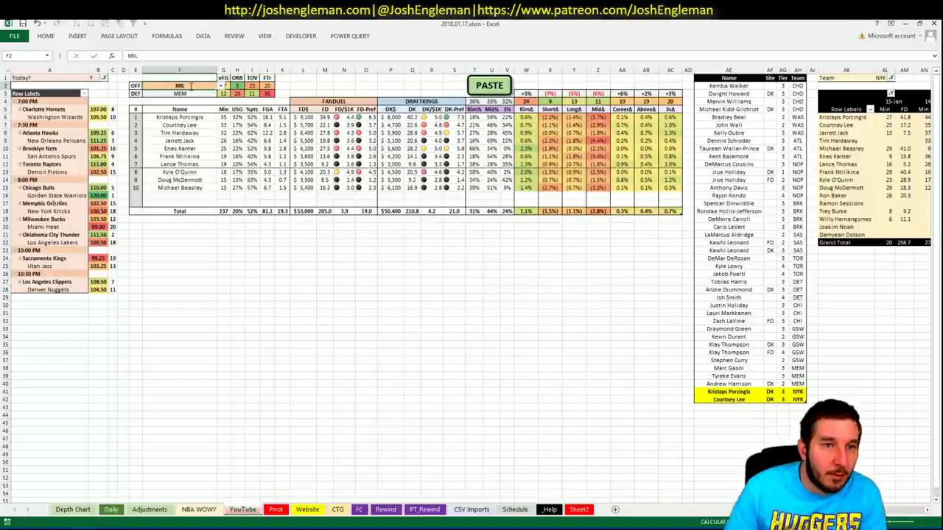
click(214, 242)
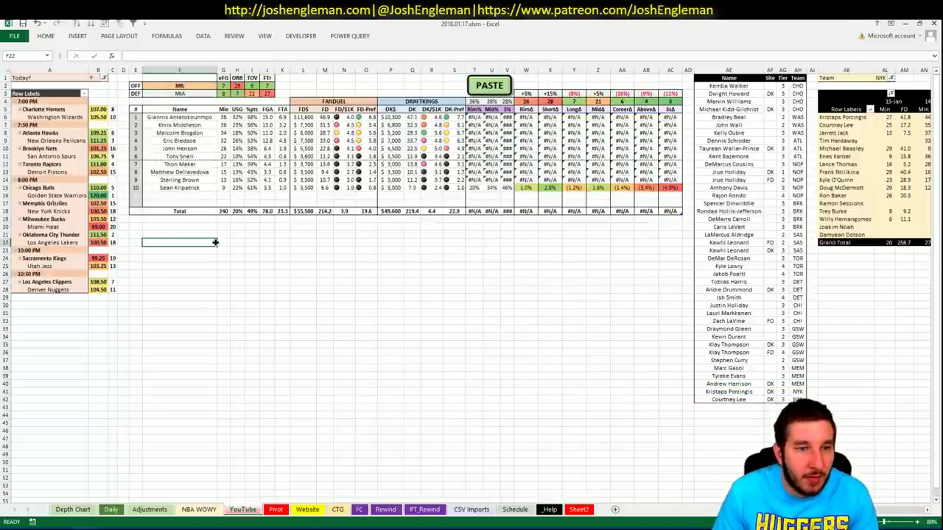
Switch to the browser, search Cleaning the Glass for the Heat, and open the Miami Heat player stats page.
key(alt+Tab)
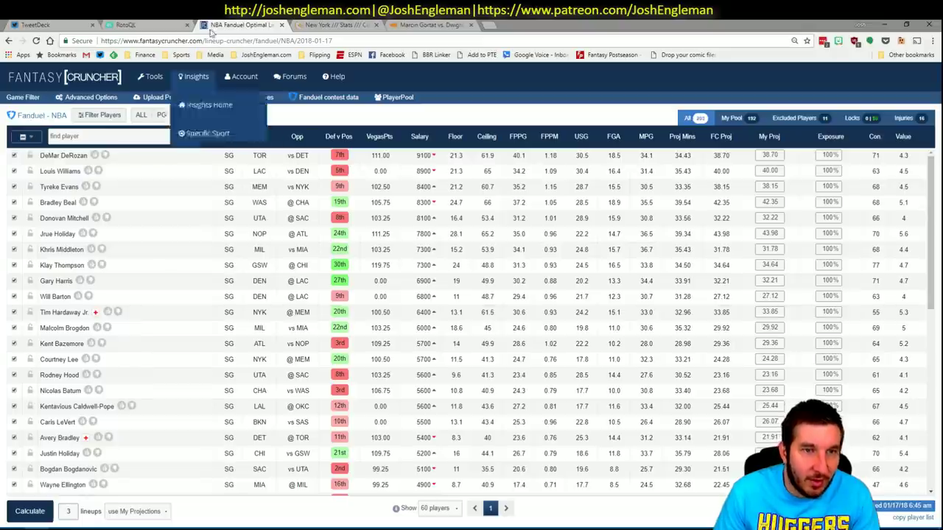
click(329, 25)
click(234, 25)
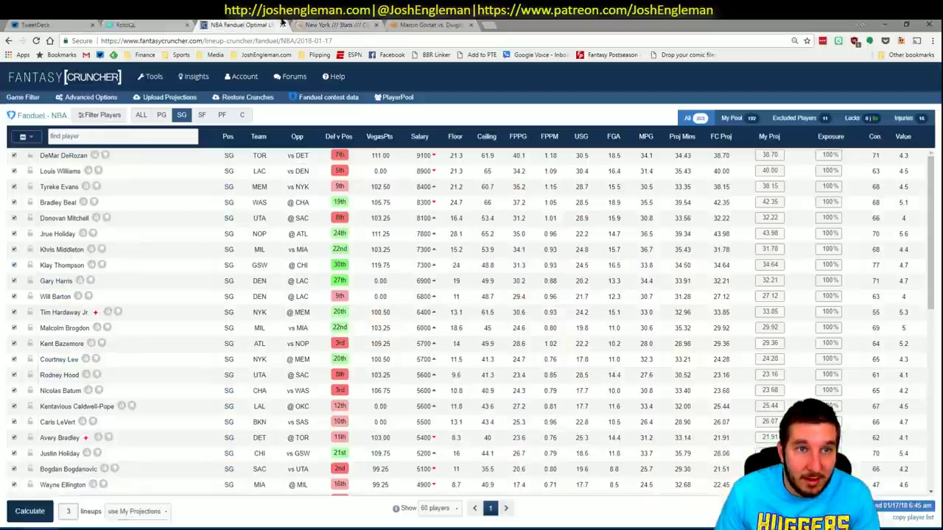
click(304, 24)
click(200, 103)
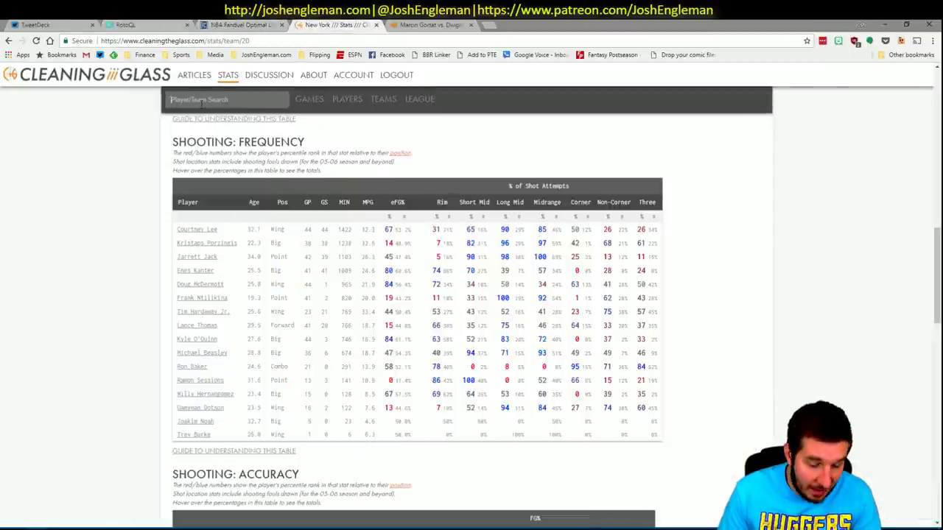
text(Heat)
click(193, 117)
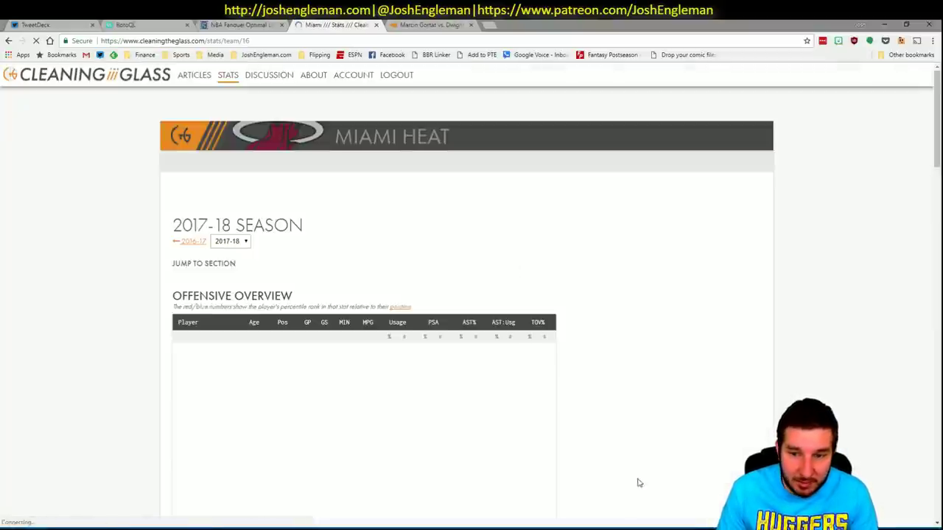
Copy the Heat's Shooting: Frequency player rows, switch to Excel, and paste them in with the matchup sheet's paste macro.
click(321, 274)
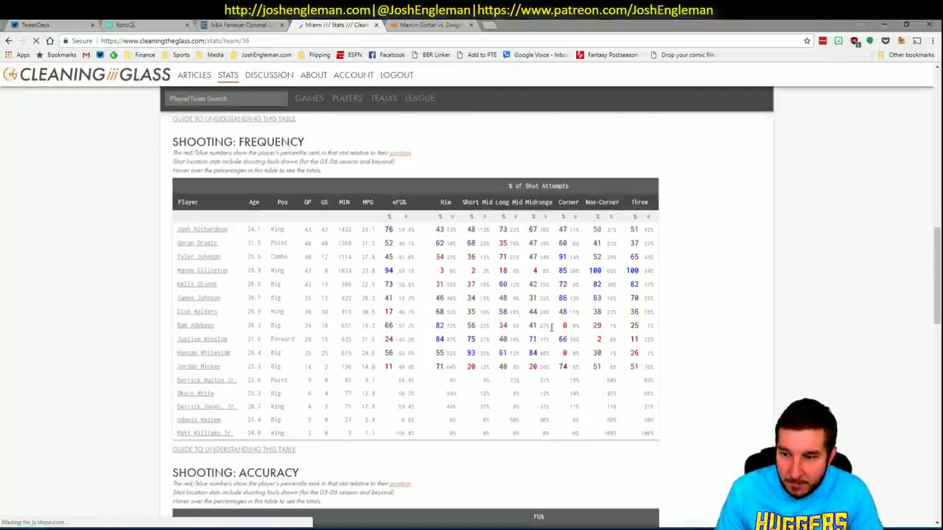
drag(654, 431, 180, 229)
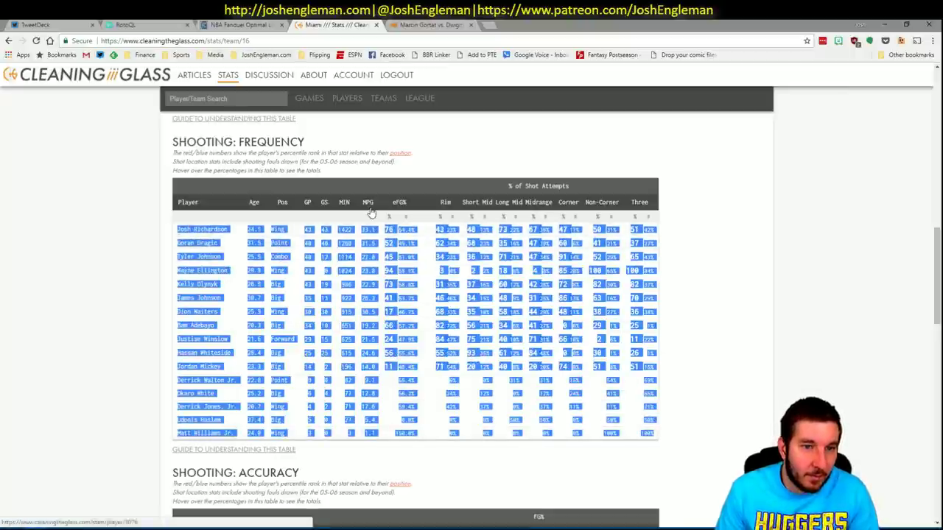
key(alt+Tab)
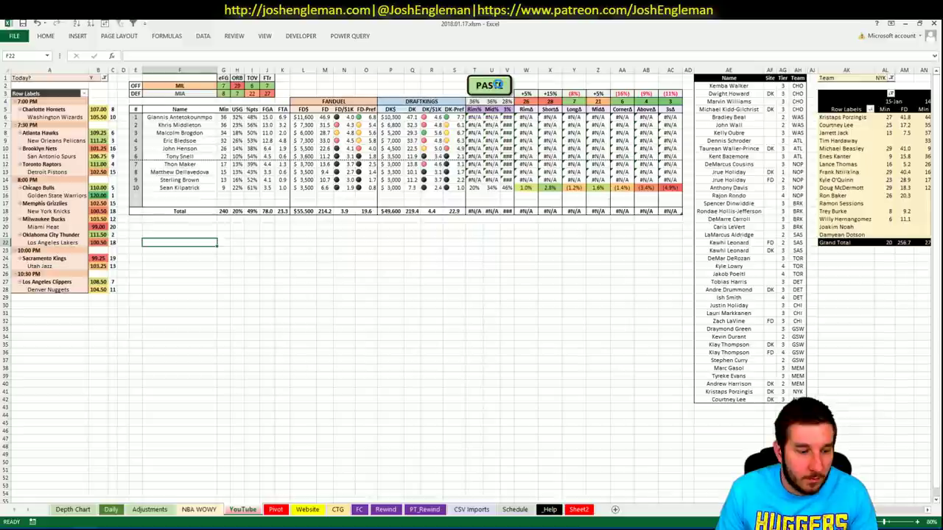
click(497, 85)
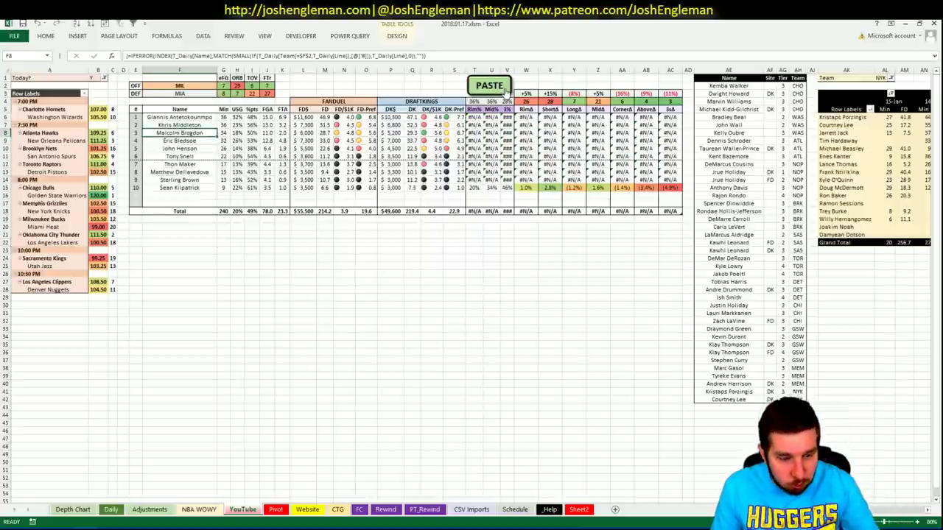
Check the pasted player rows on the CTG sheet, and return to the YouTube sheet's matchup table.
click(337, 510)
drag(935, 145, 933, 92)
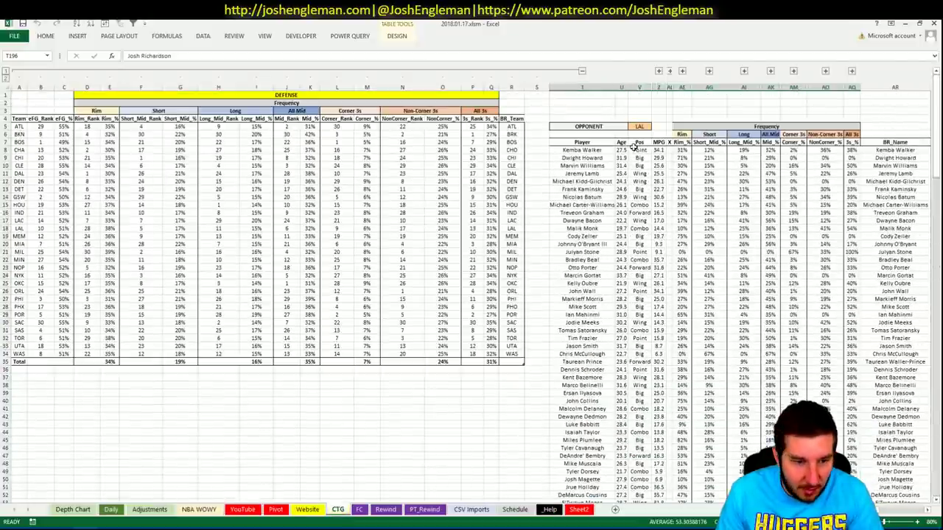
click(111, 509)
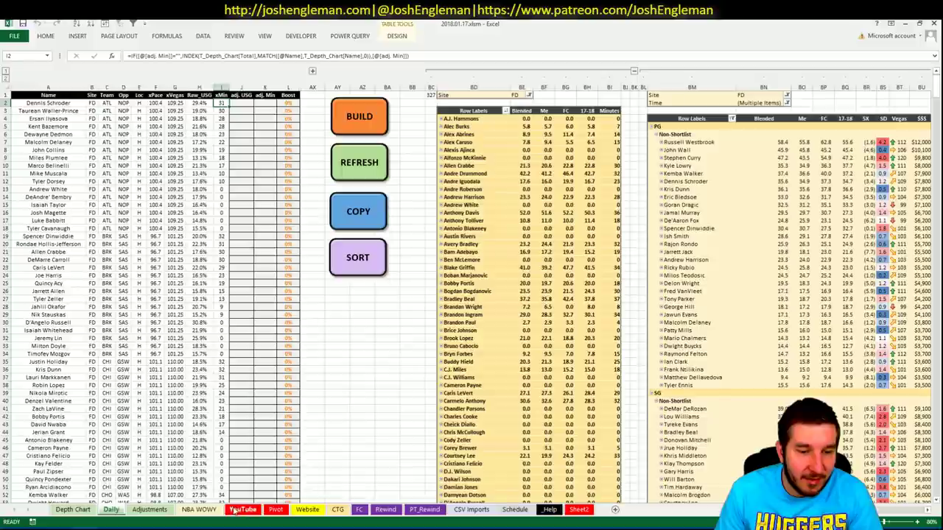
click(194, 509)
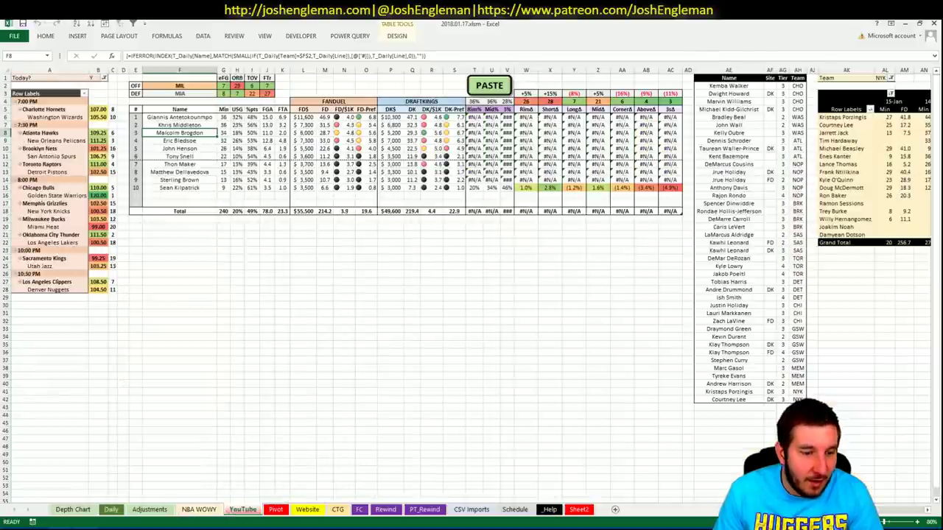
Switch to the browser, search Cleaning the Glass for the Milwaukee Bucks, and open the team's player stats page.
key(alt+Tab)
click(207, 100)
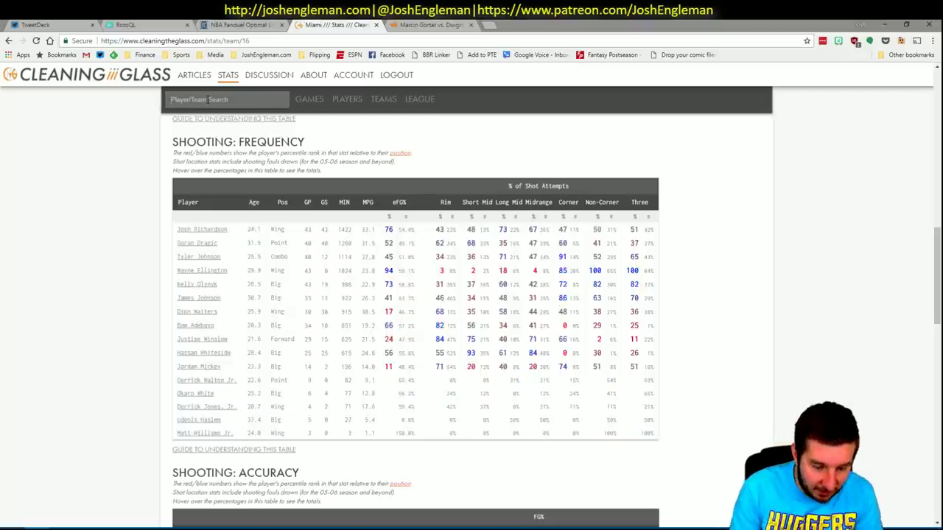
text(Milwaukee Bucks)
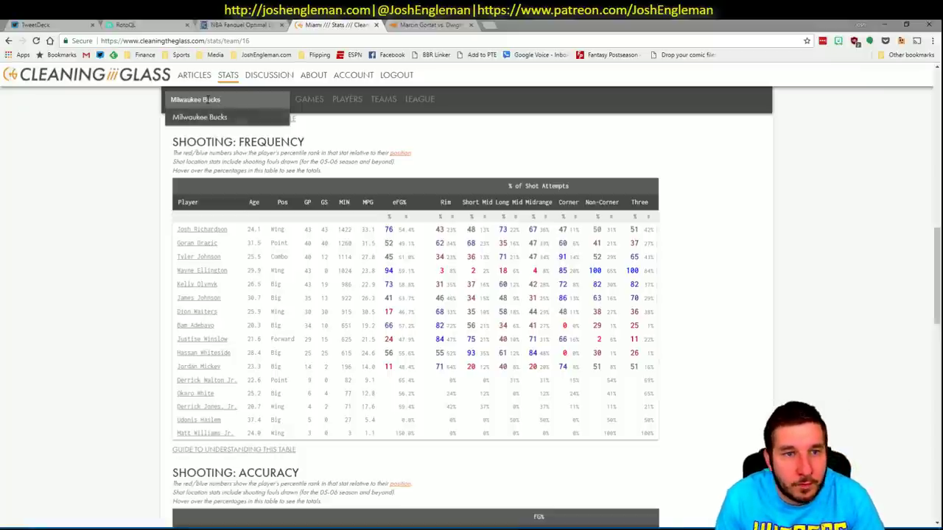
key(Return)
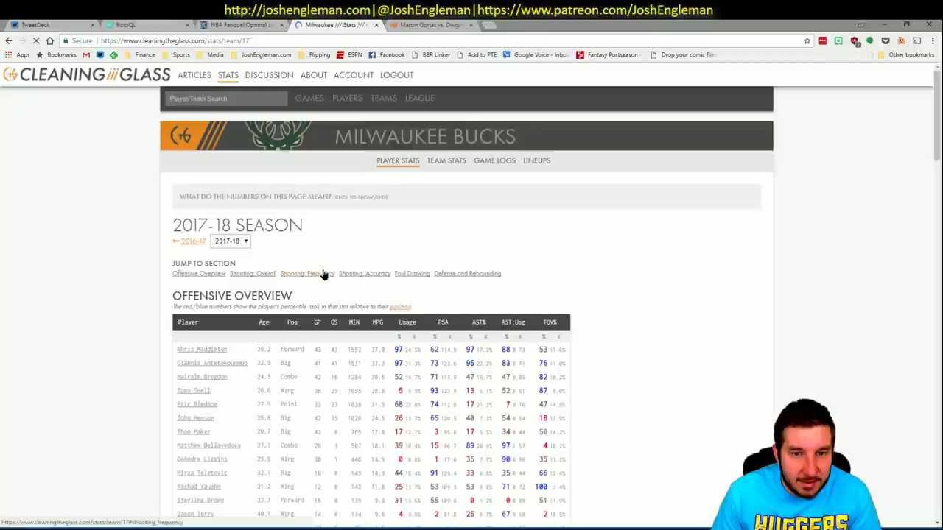
Copy the Bucks' Shooting: Frequency player rows, switch to Excel, and run the matchup sheet's paste macro.
click(322, 273)
mouse_move(666, 460)
drag(666, 460, 177, 231)
key(alt+Tab)
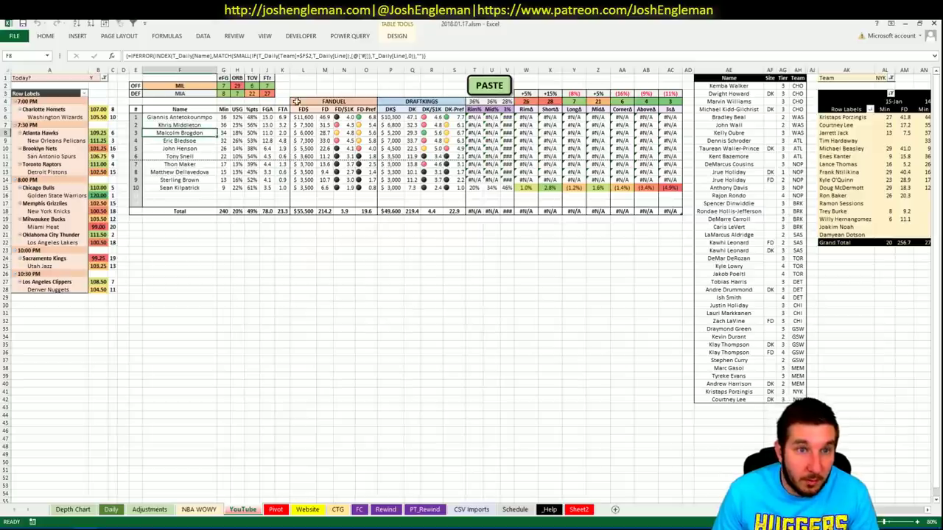
click(480, 86)
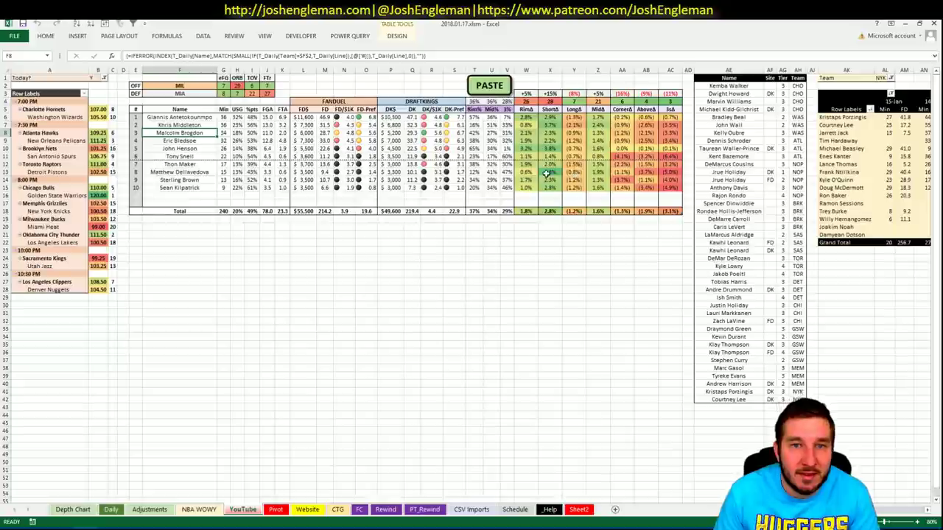
Add Giannis Antetokounmpo in the first empty row of the recommended player list.
click(742, 408)
text(Gian)
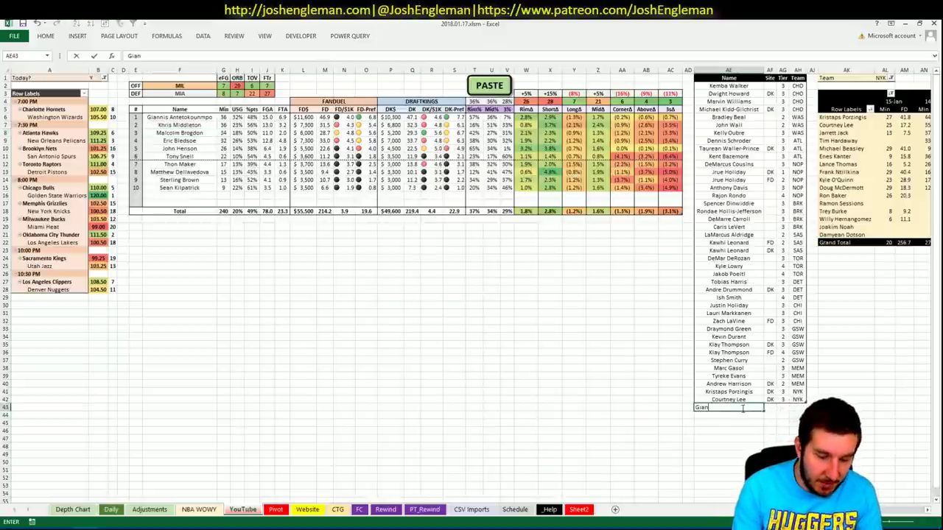
text(nis Anteto)
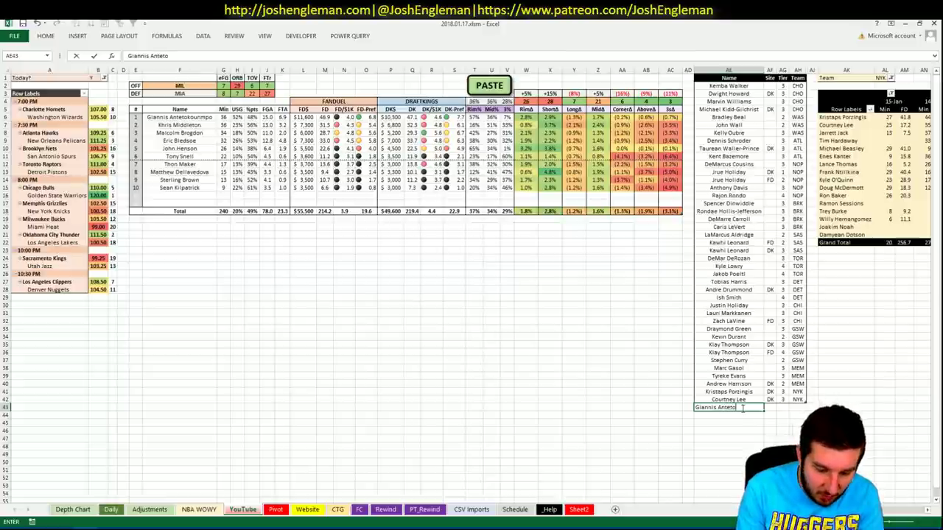
text(kounmpo)
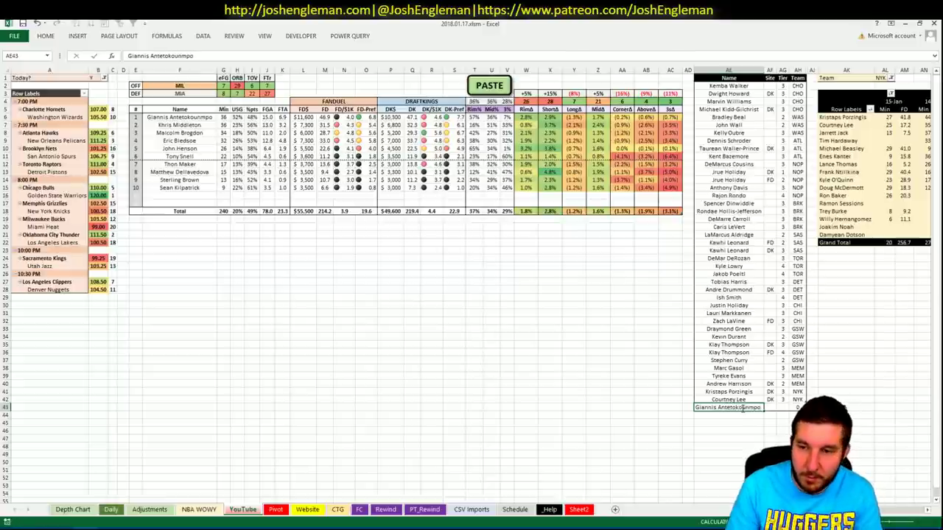
key(Return)
Switch to FantasyCruncher, review Giannis Antetokounmpo's small forward game log filtered to opponent MIA, and return to Excel.
key(alt+Tab)
click(243, 25)
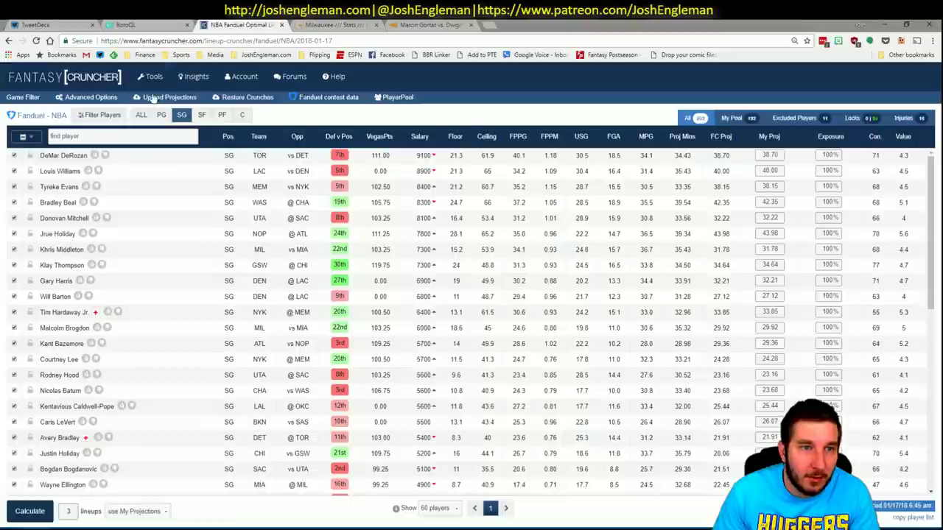
click(201, 115)
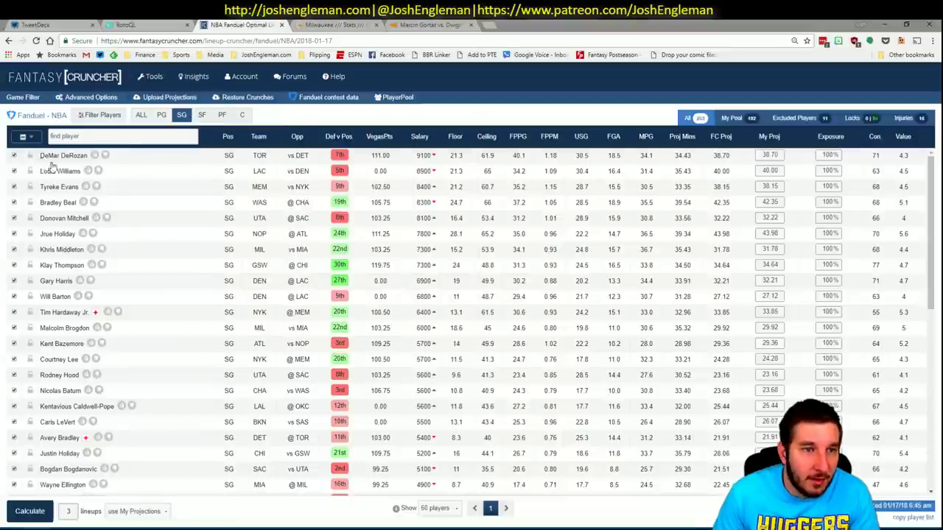
click(65, 156)
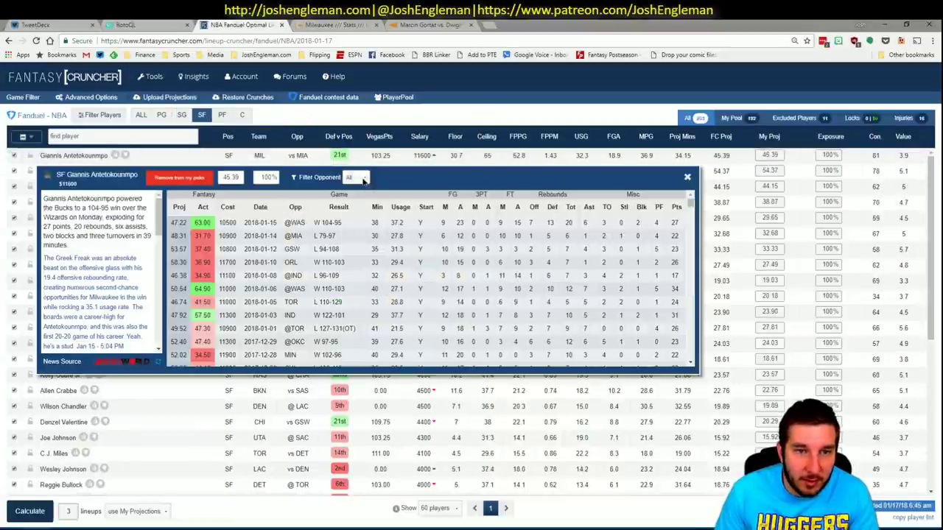
click(358, 177)
click(352, 198)
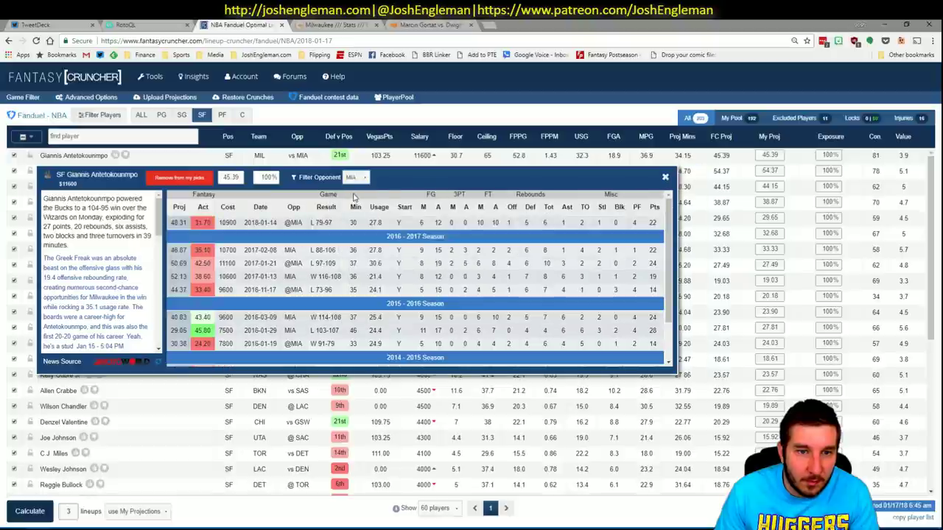
click(665, 180)
key(alt+Tab)
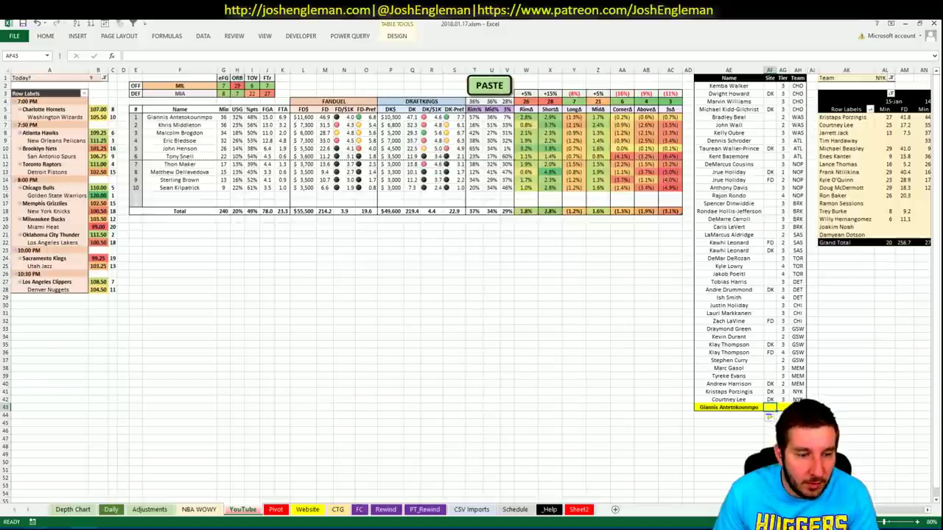
Check Giannis Antetokounmpo's full game log against all opponents in FantasyCruncher, and return to Excel.
click(60, 528)
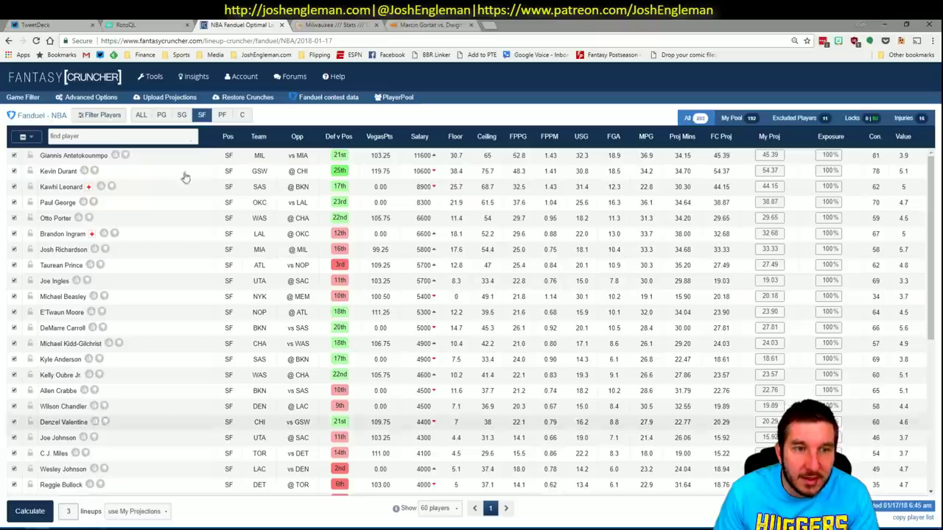
click(126, 156)
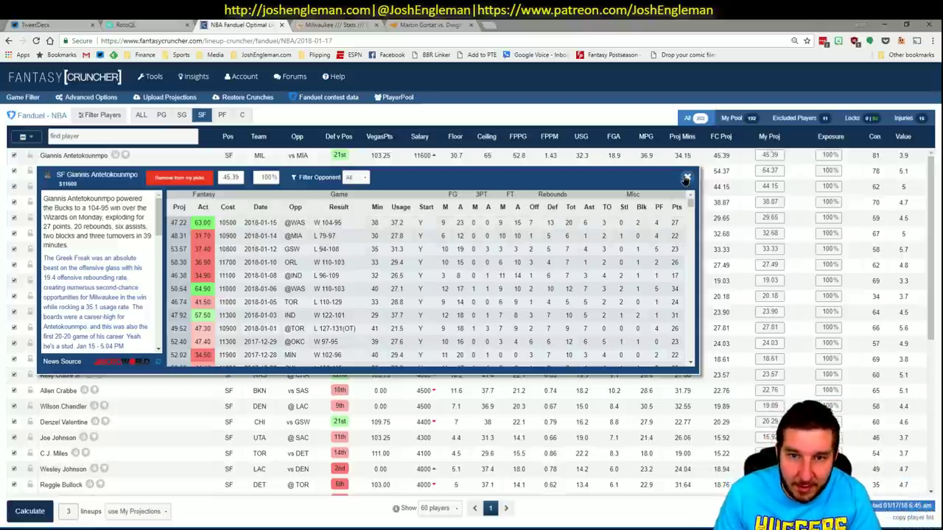
click(686, 178)
key(alt+Tab)
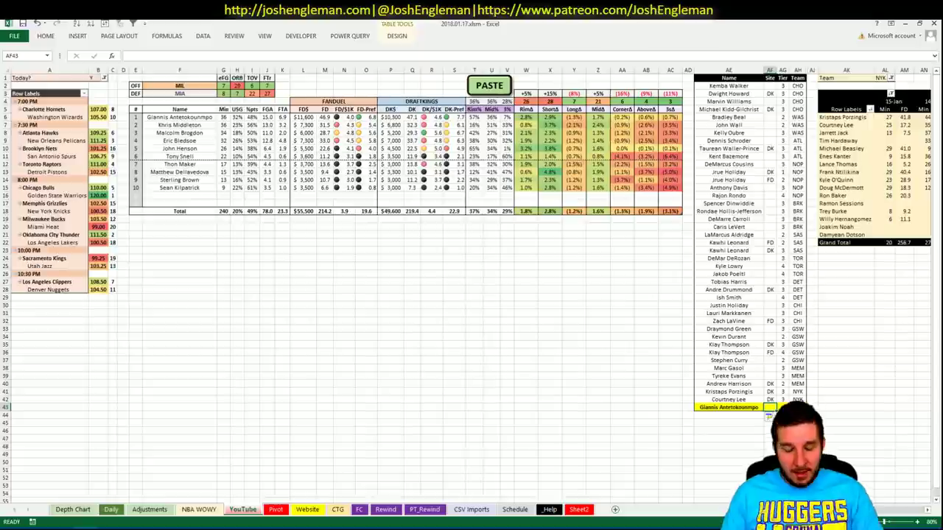
Set Giannis Antetokounmpo's site to FD and tier to 4 in the player list.
text(FD)
key(Tab)
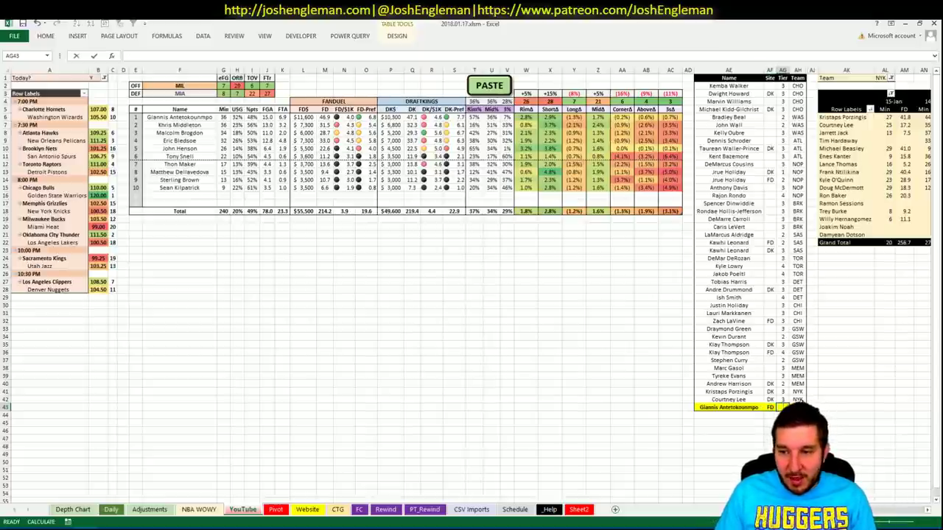
text(4)
key(Return)
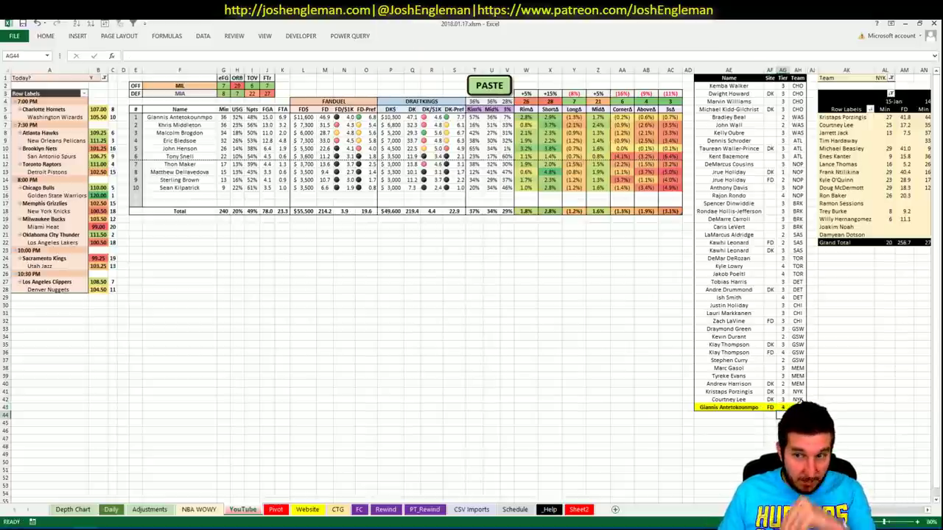
Add a second Giannis Antetokounmpo row to the player list with site DK and tier 3.
key(Left)
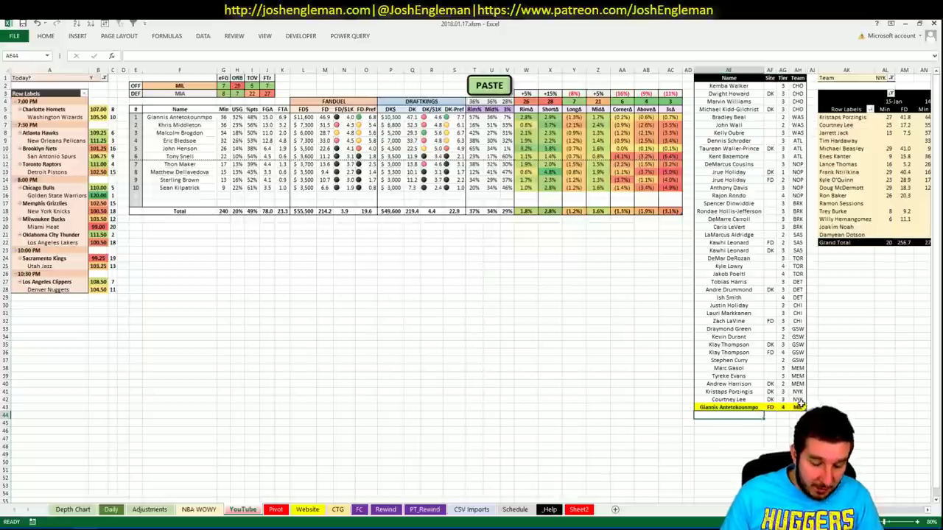
text(Giannis Antetokounmpo)
key(Tab)
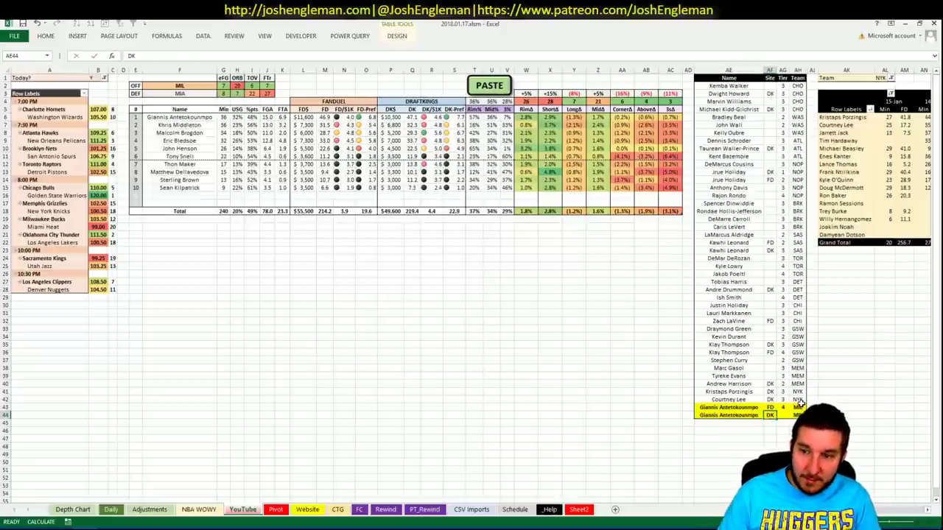
text(DK)
key(Tab)
text(3)
key(Return)
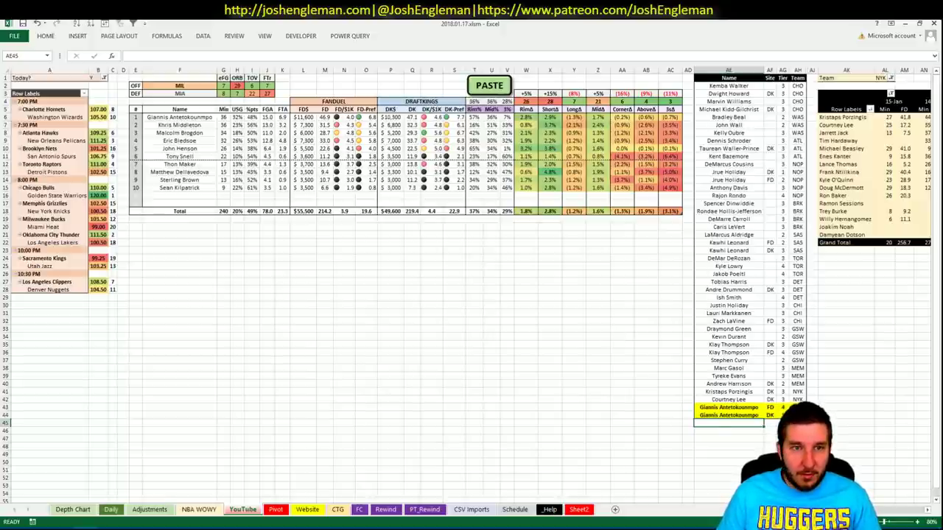
Set the team filter of the recent-games pivot table to MIL and review the minutes and FD points.
scroll(472, 280, right, 5)
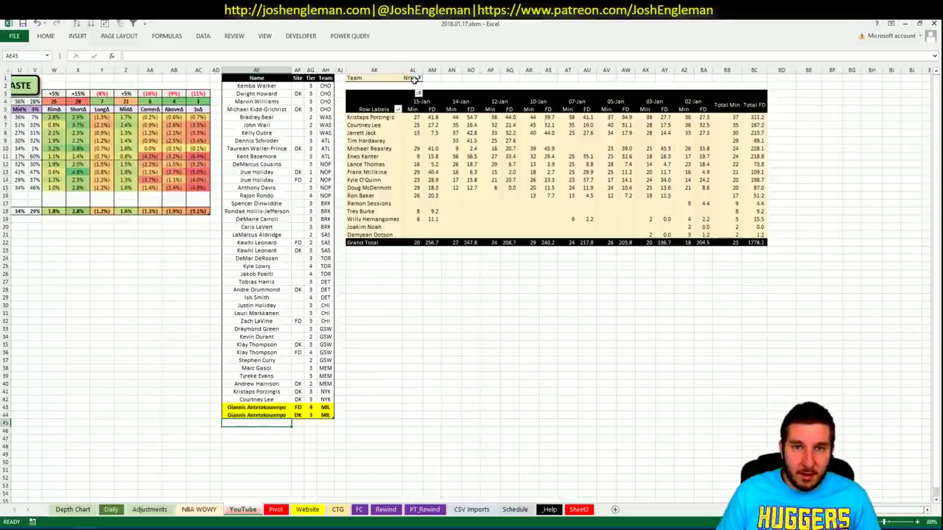
click(411, 78)
text(MI)
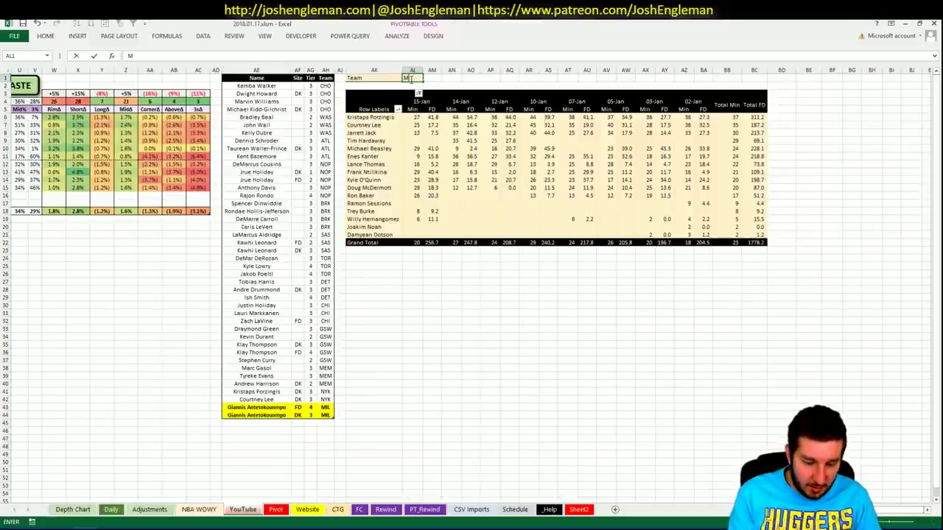
text(L)
key(Return)
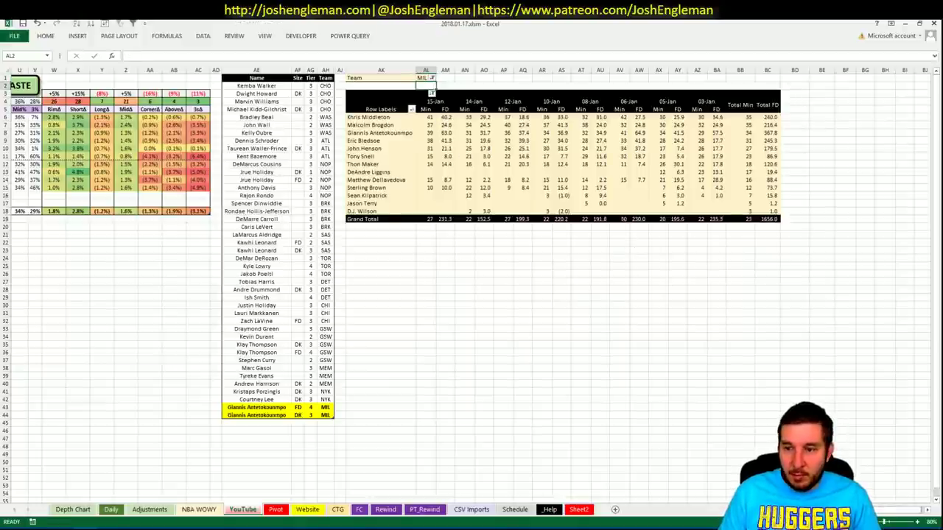
scroll(471, 280, left, 10)
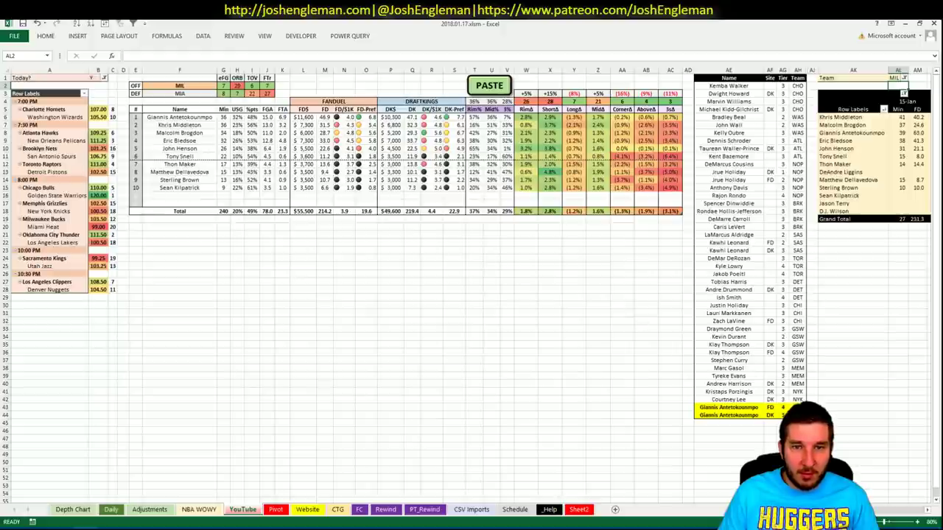
Switch to FantasyCruncher, review Malcolm Brogdon's game log among the shooting guards, and return to Excel.
key(alt+Tab)
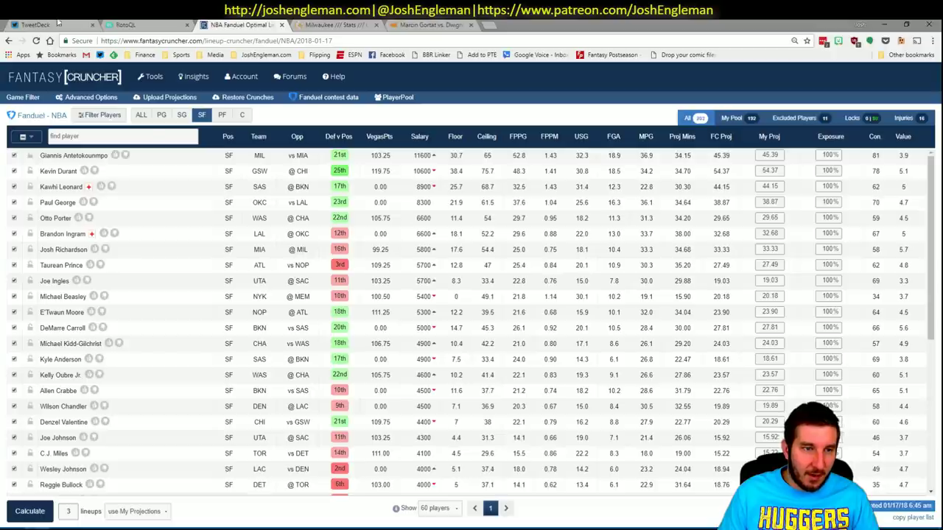
click(182, 116)
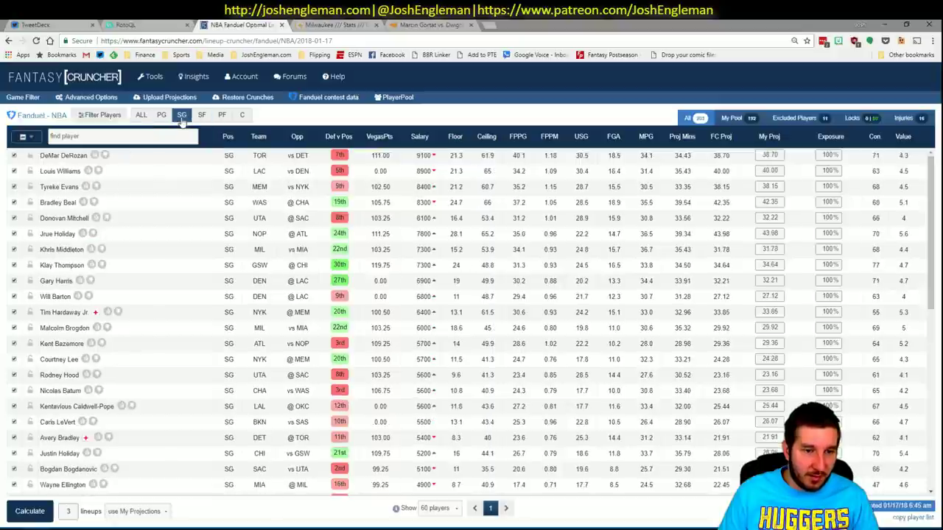
click(65, 328)
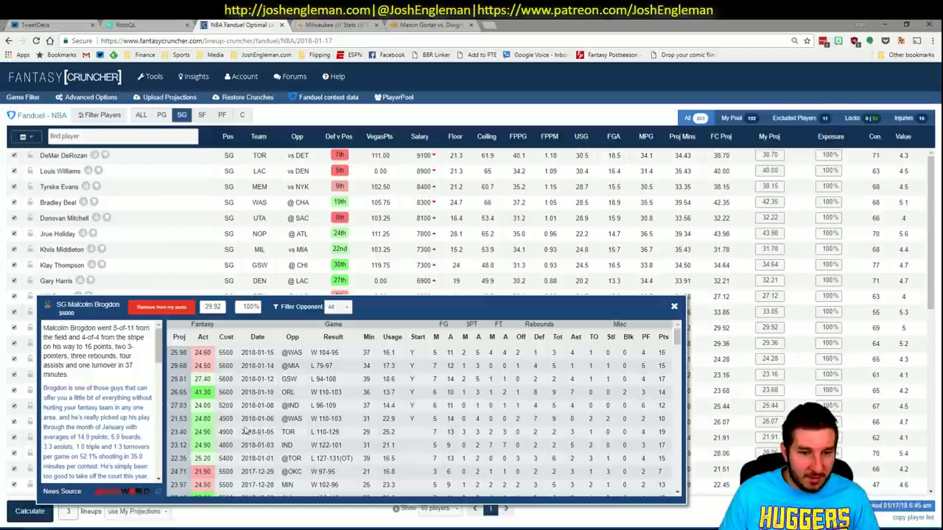
click(673, 306)
key(alt+Tab)
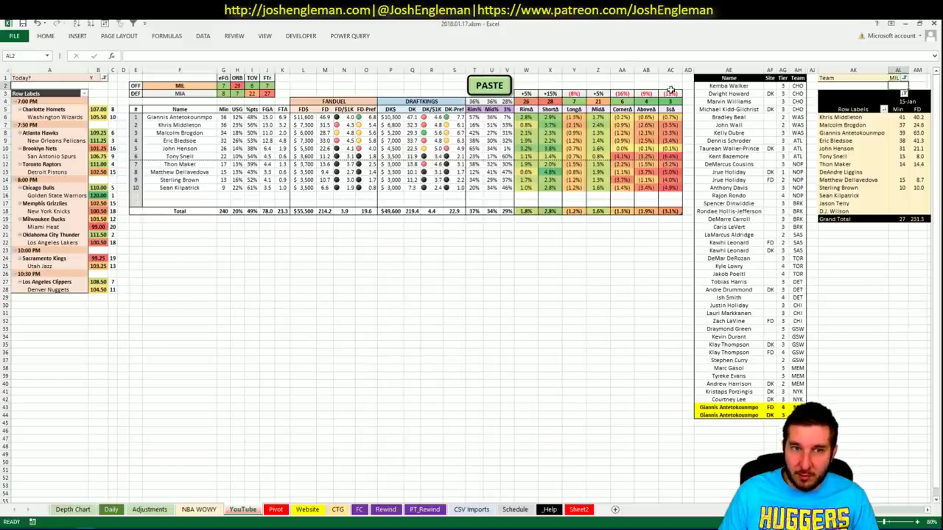
click(725, 428)
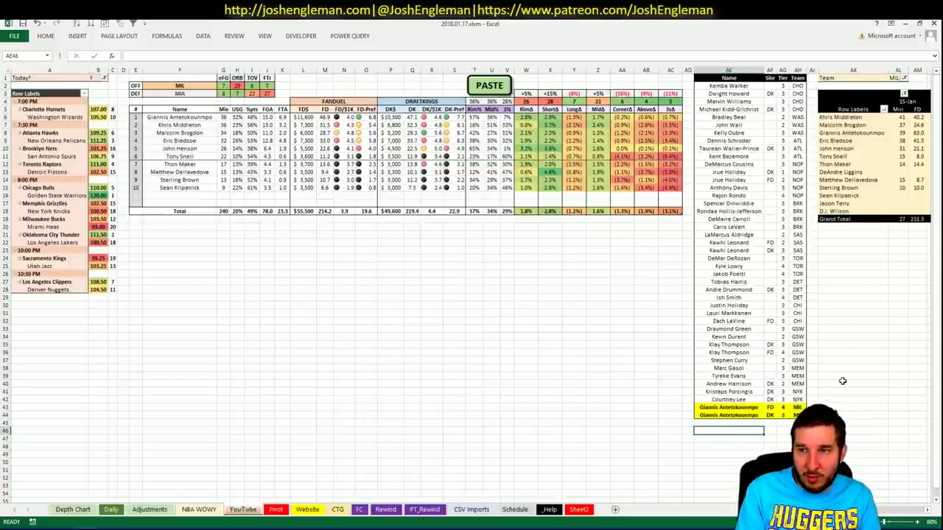
text(Malcolm Br)
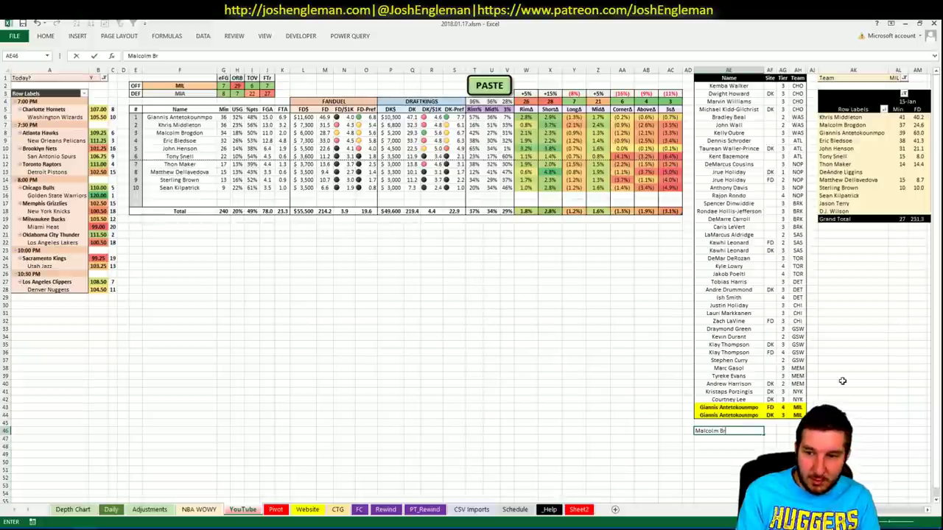
key(Escape)
Add Malcolm Brogdon directly below the last player list entry with site FD and tier 4.
key(Up)
text(M)
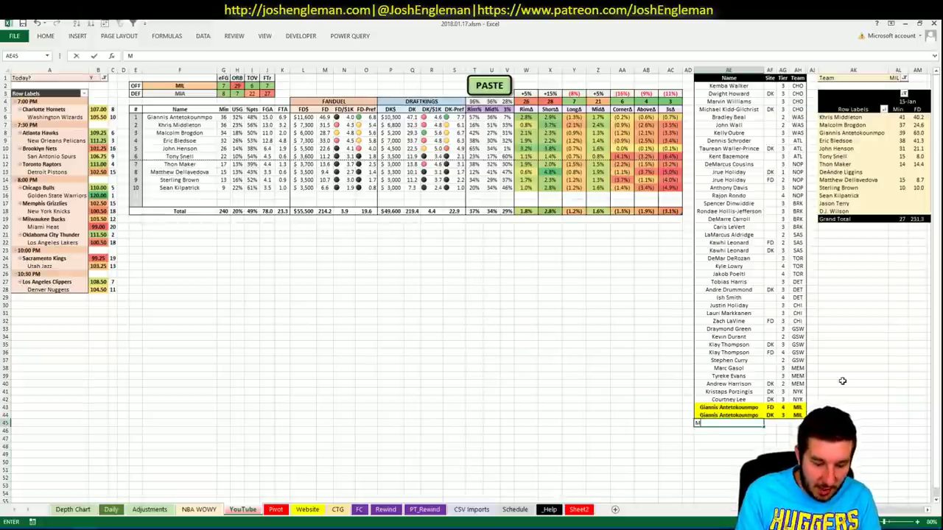
text(alcolm Brogdon)
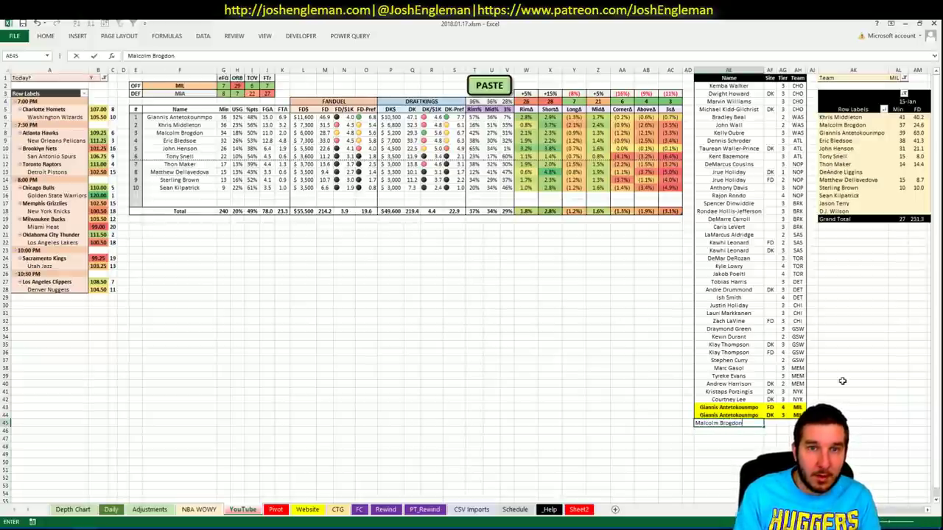
key(Tab)
text(FD)
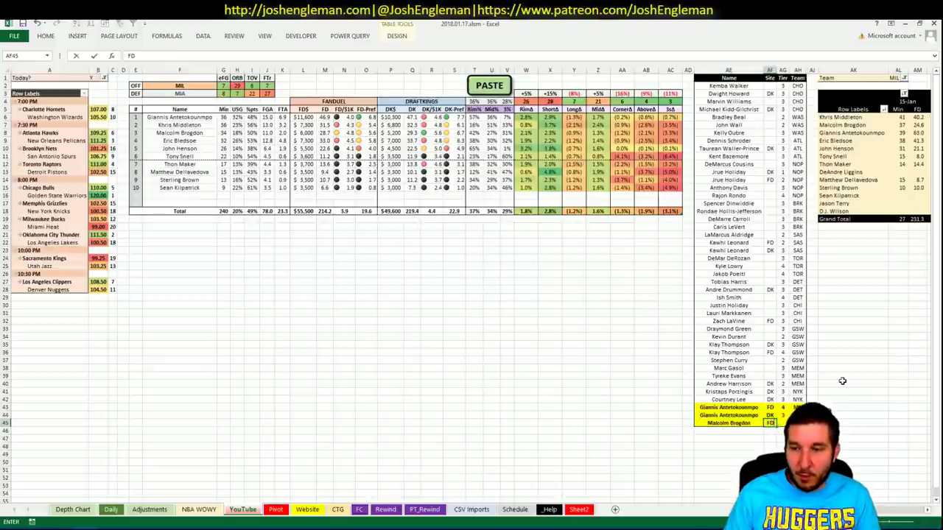
key(Tab)
key(Return)
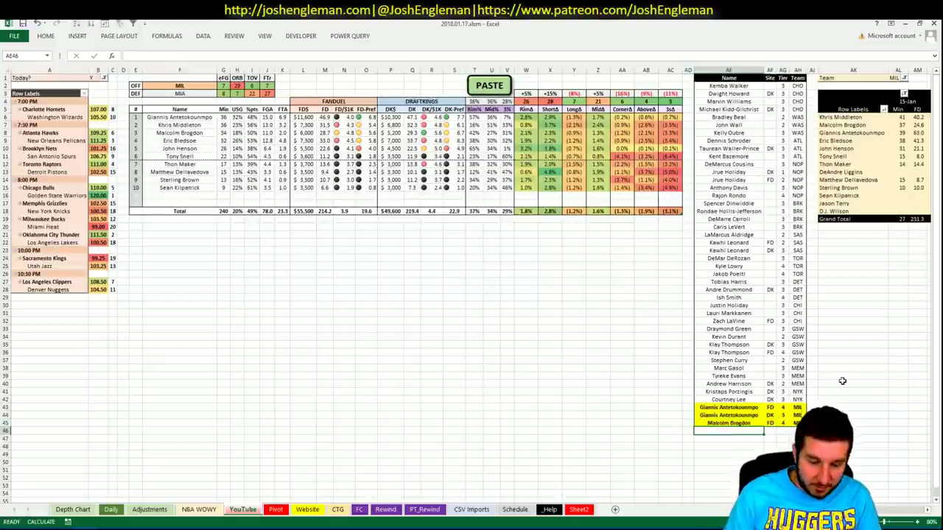
Add a second Malcolm Brogdon row to the player list with site DK and tier 3.
text(Malcolm Brogdon)
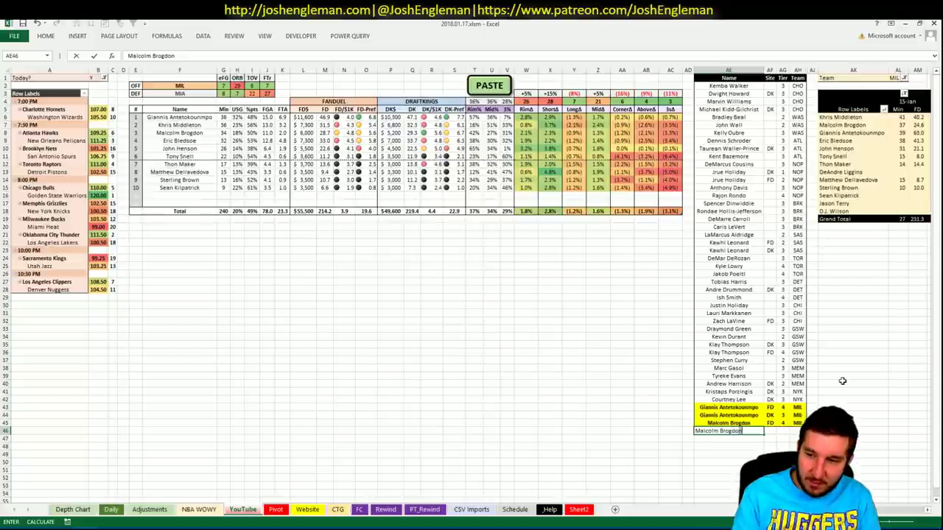
key(ctrl+Return)
key(Tab)
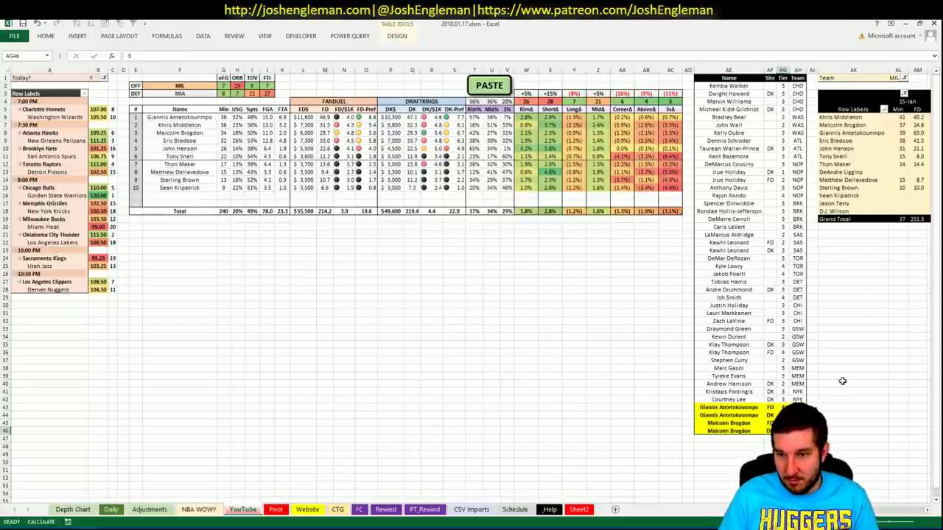
key(Return)
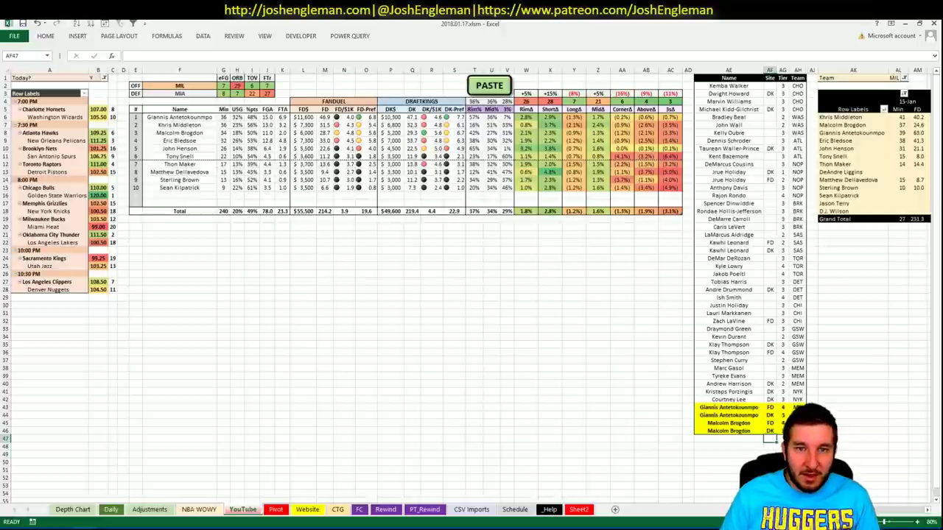
Review Milwaukee's recent games, and add "Erid Bledsoe" directly below the last player list entry with a blank site and tier 4.
scroll(471, 285, right, 5)
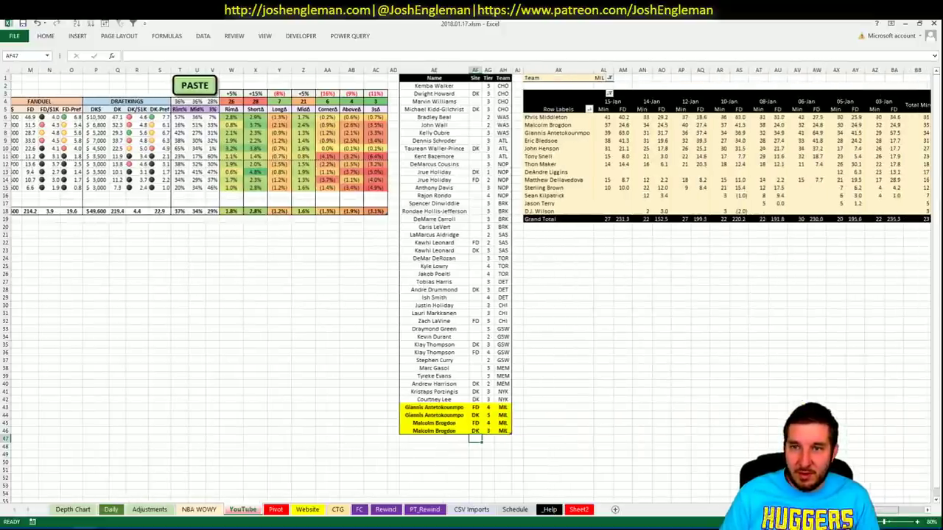
scroll(472, 285, left, 5)
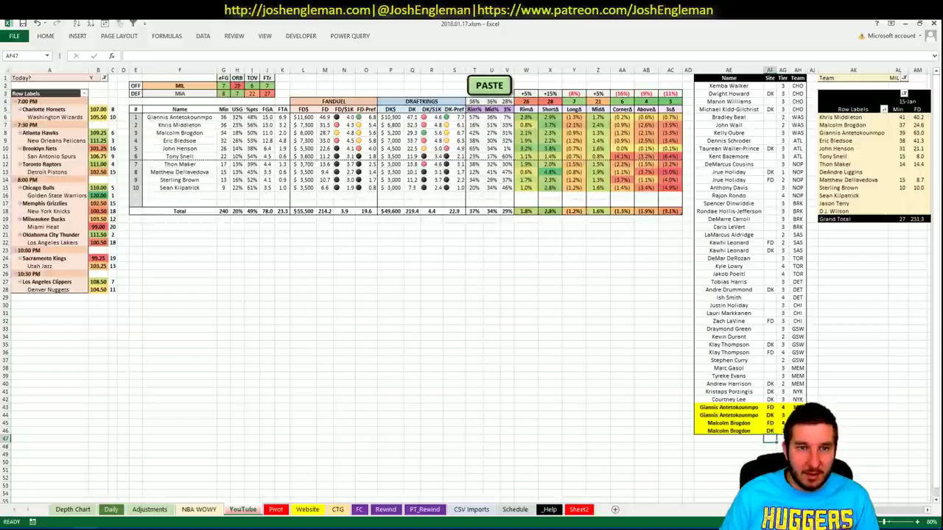
scroll(911, 519, right, 5)
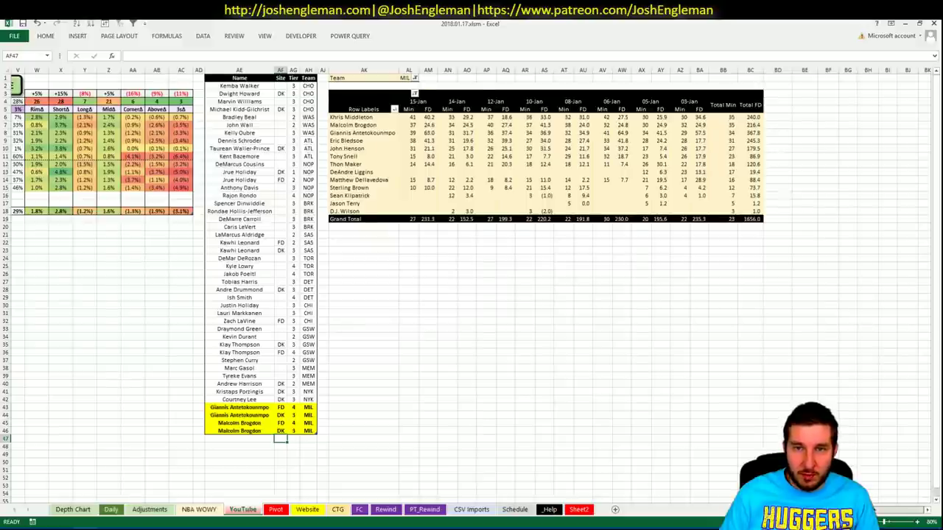
scroll(471, 285, left, 5)
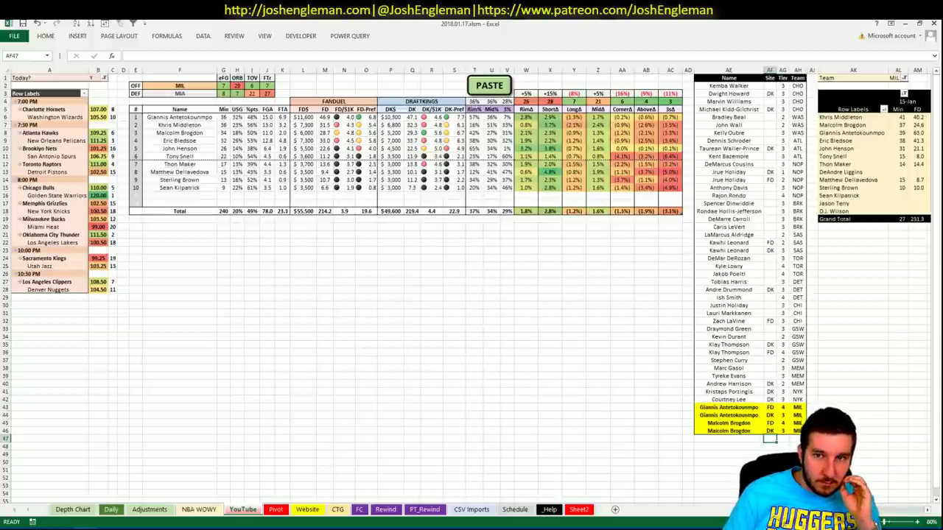
click(740, 440)
text(Er)
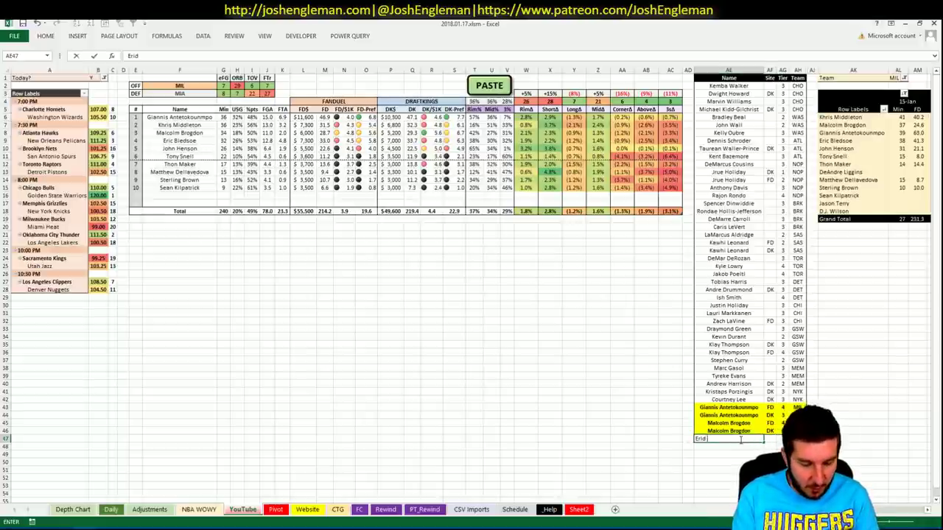
text(ic Bledsoe)
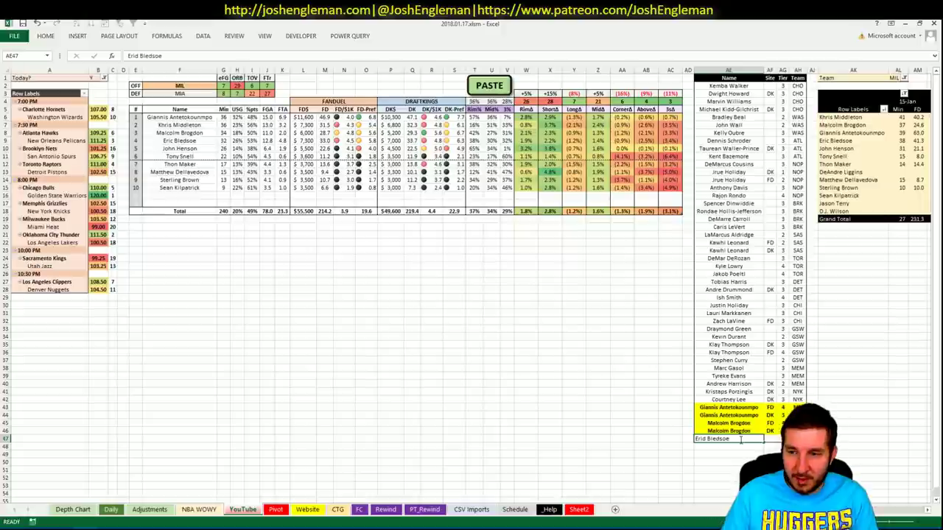
key(Tab)
key(Tab)
key(Return)
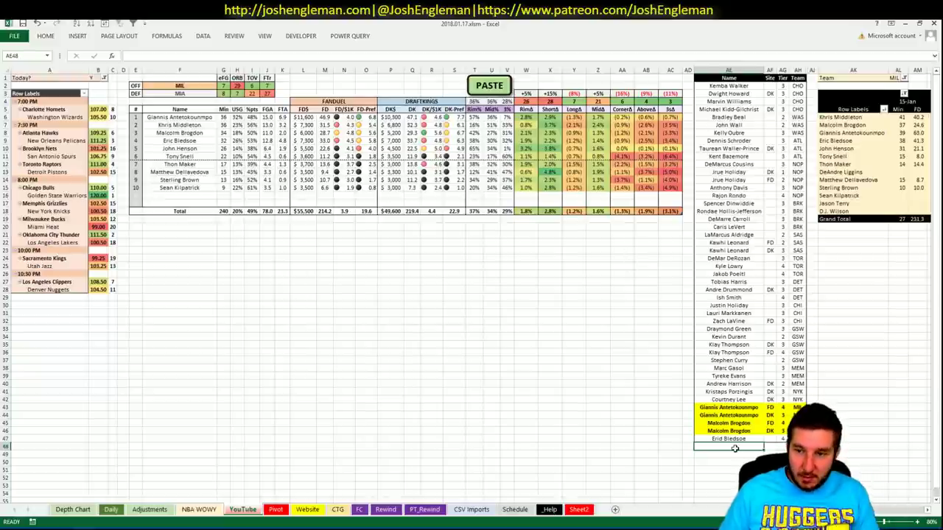
Correct the misspelled first name in the last player list entry so it reads Eric Bledsoe.
text(John Wall)
key(Escape)
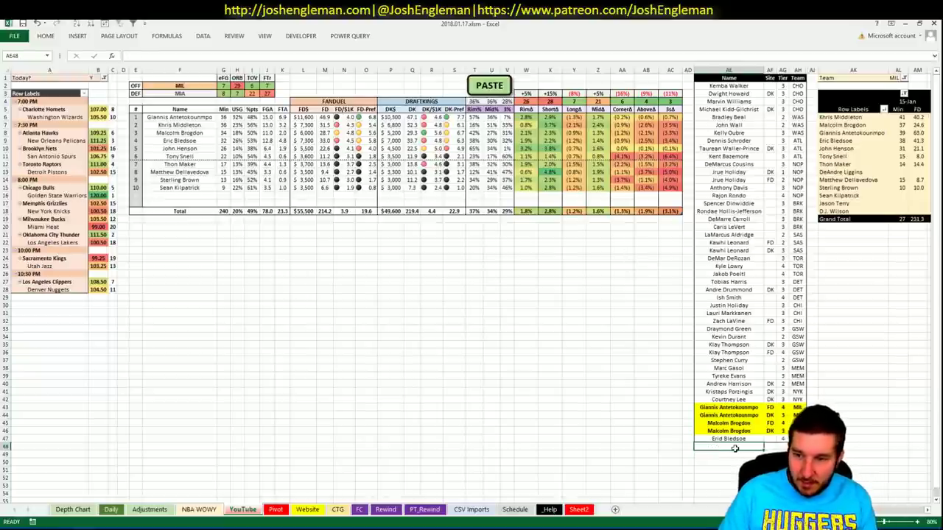
key(Up)
key(F2)
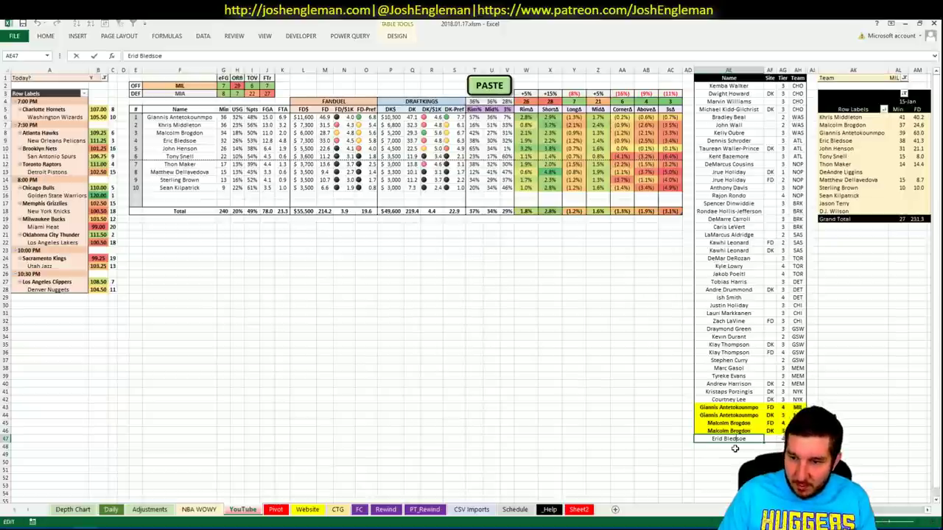
key(BackSpace)
text(c)
key(Return)
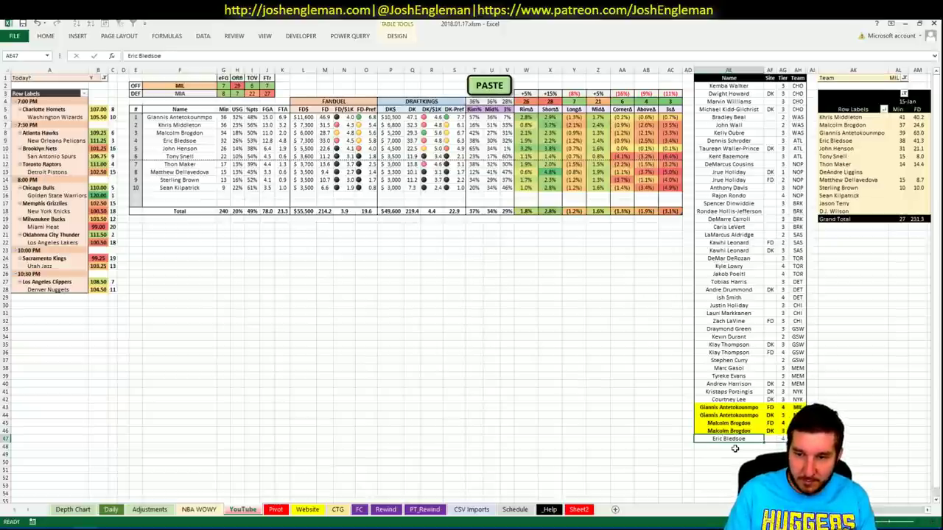
Add John Henson below Eric Bledsoe in the player list with site DK and tier 3, checking Milwaukee's recent games.
text(John Wall)
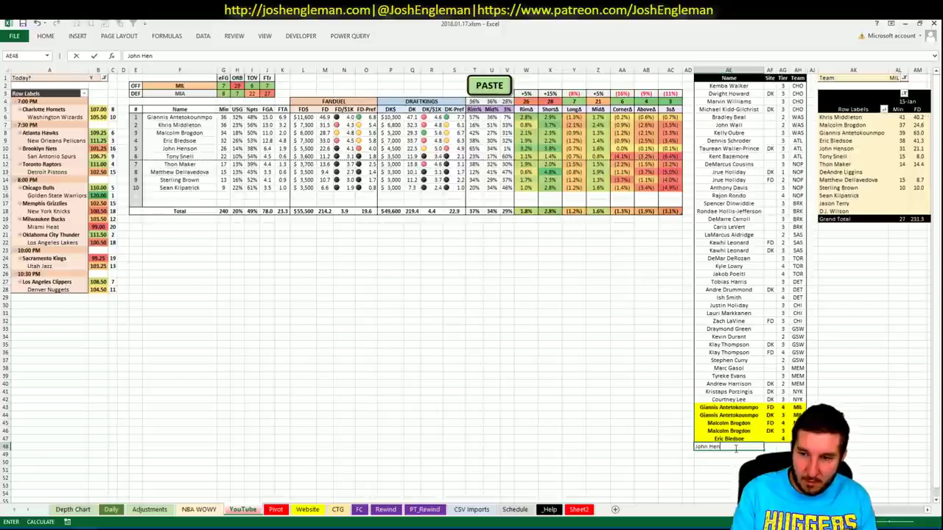
text(son)
key(Tab)
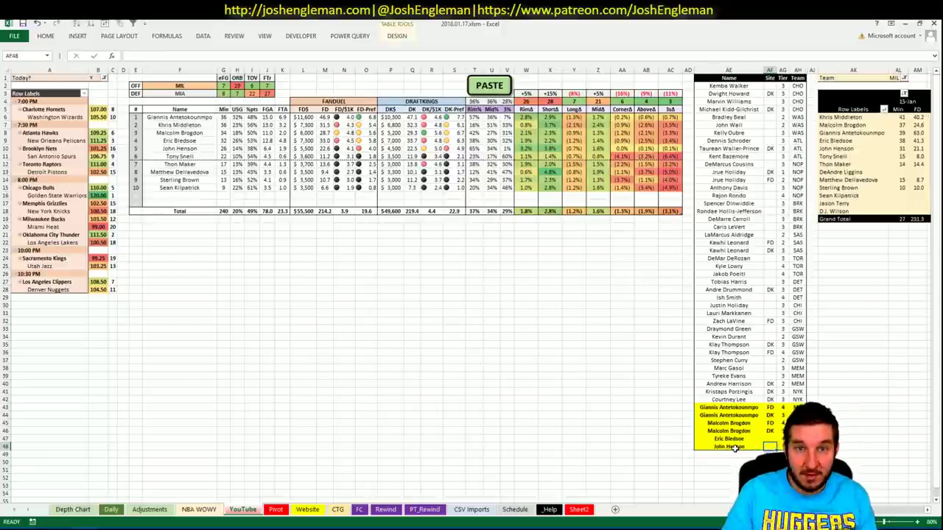
text(DK)
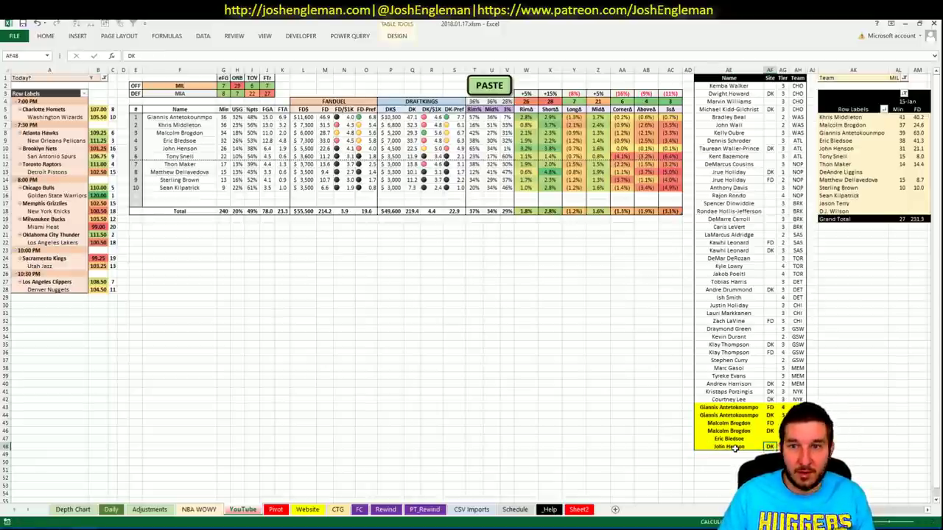
key(Tab)
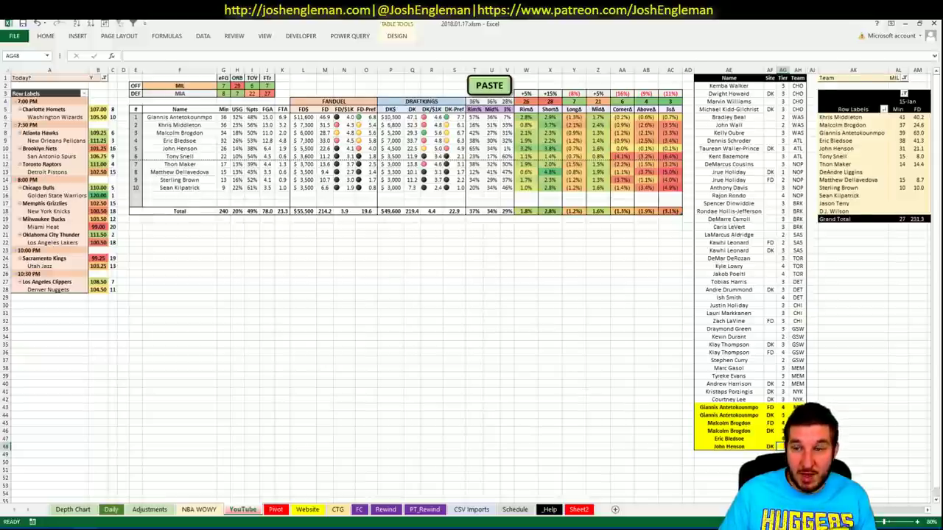
scroll(471, 283, right, 6)
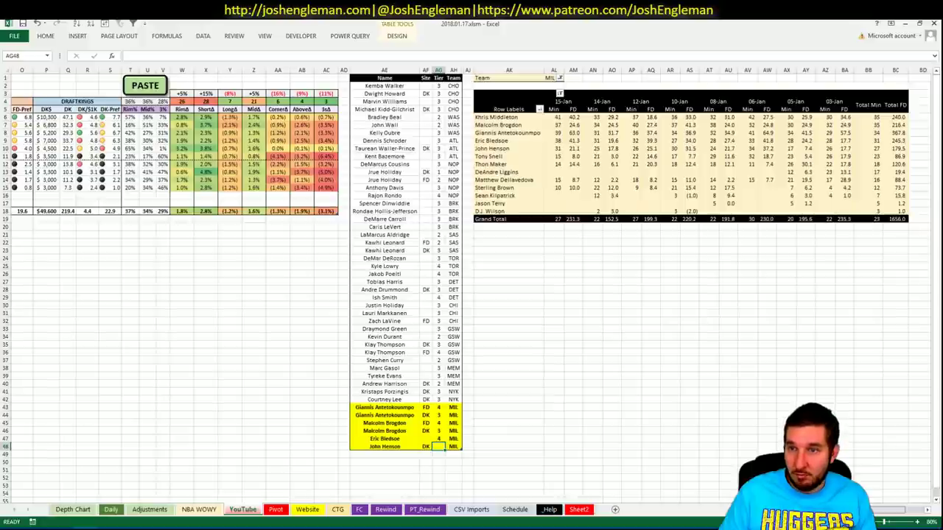
scroll(523, 397, left, 6)
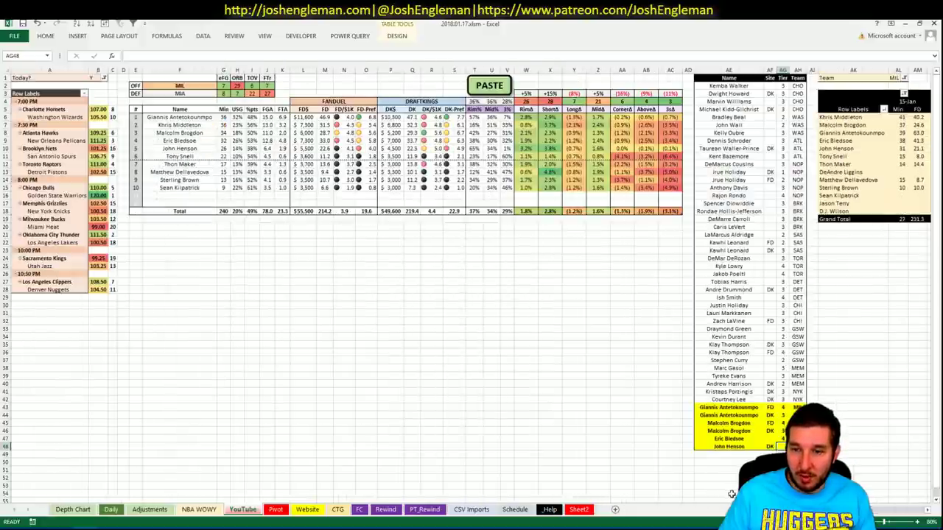
Set the offense team of the projections table to MIA.
click(188, 86)
text(MIA)
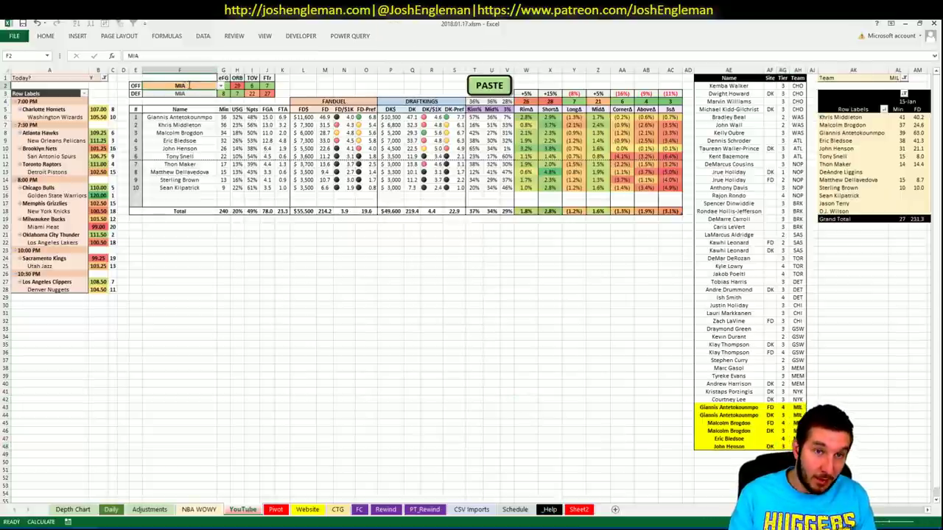
key(Return)
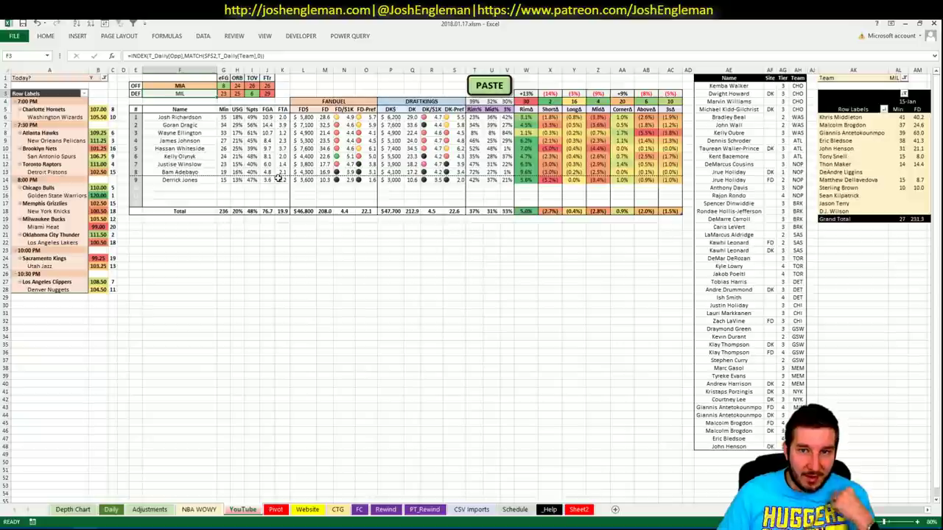
Add Josh Richardson's name directly below John Henson in the player list.
click(721, 452)
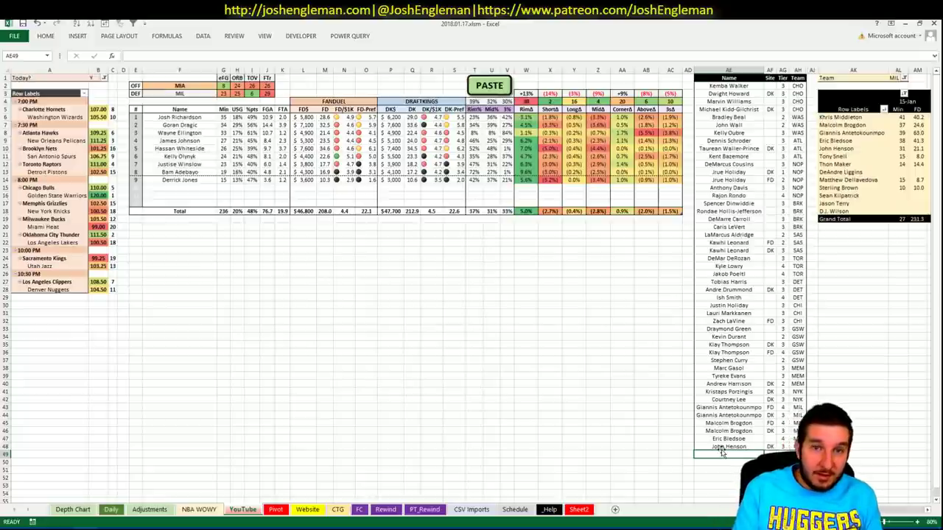
text(Josh Richar)
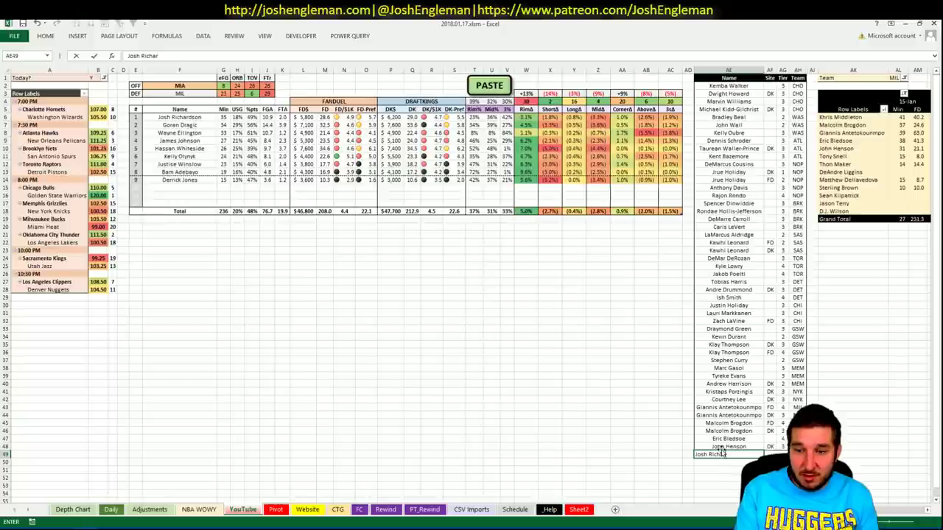
text(d)
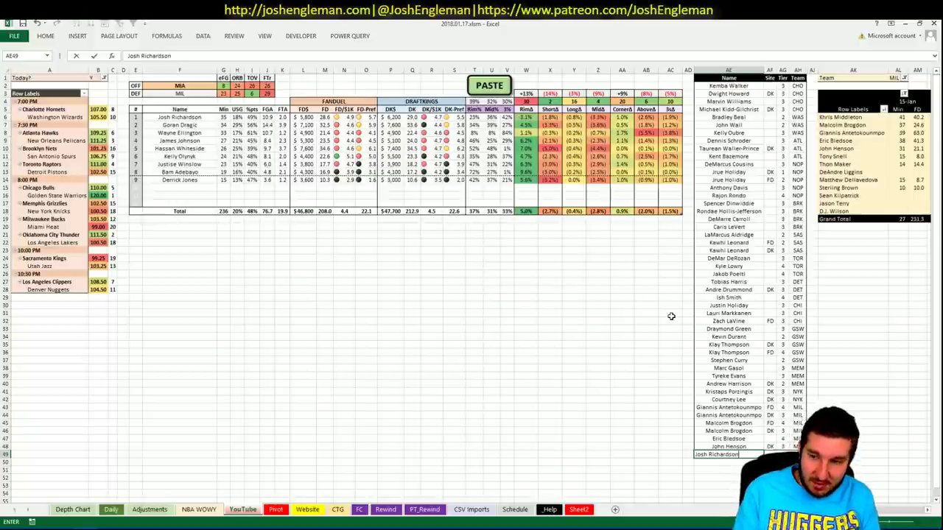
text(son)
key(Return)
Set the team filter of the recent-games pivot table to MIA and review the players' minutes and FD points.
click(892, 78)
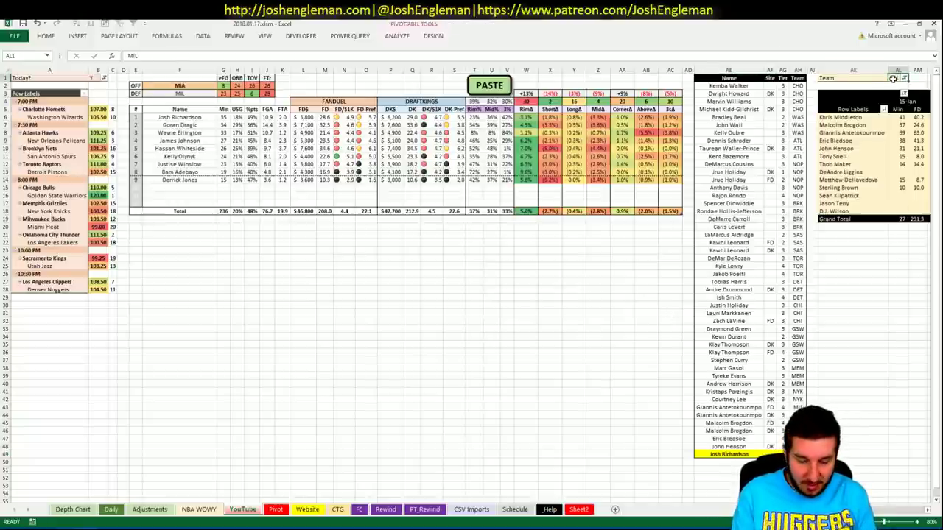
text(MIA)
key(Return)
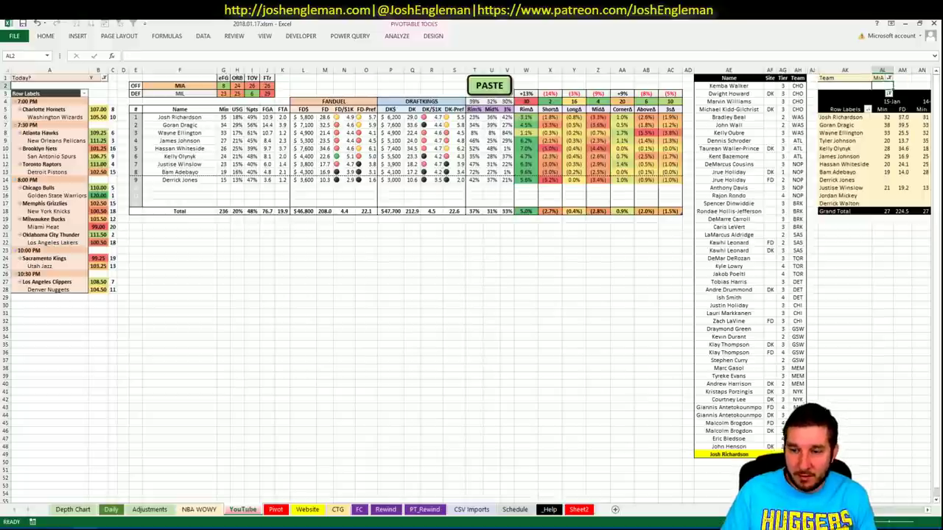
scroll(471, 280, right, 4)
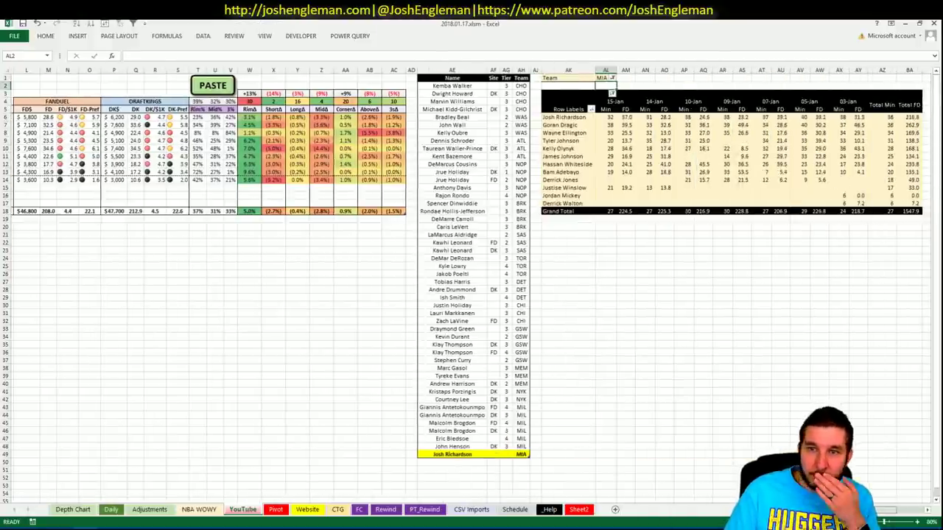
scroll(471, 280, right, 1)
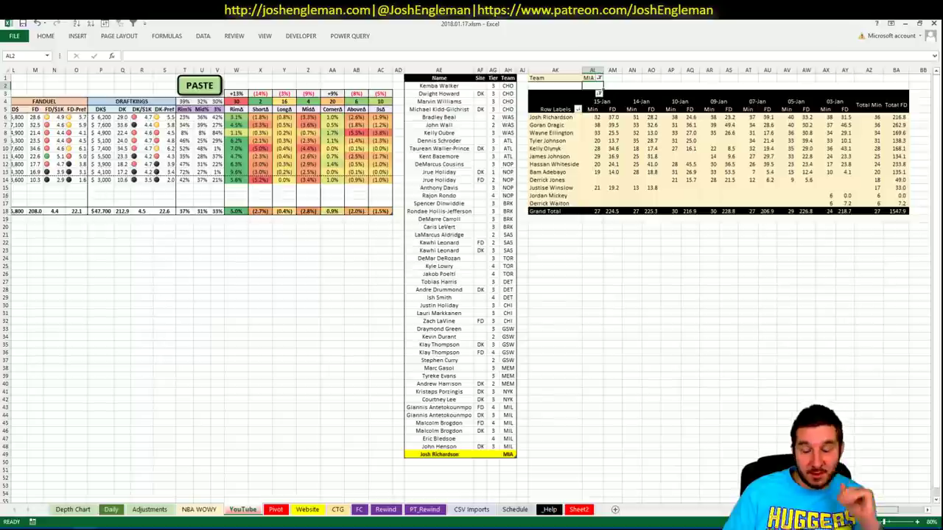
scroll(471, 280, left, 4)
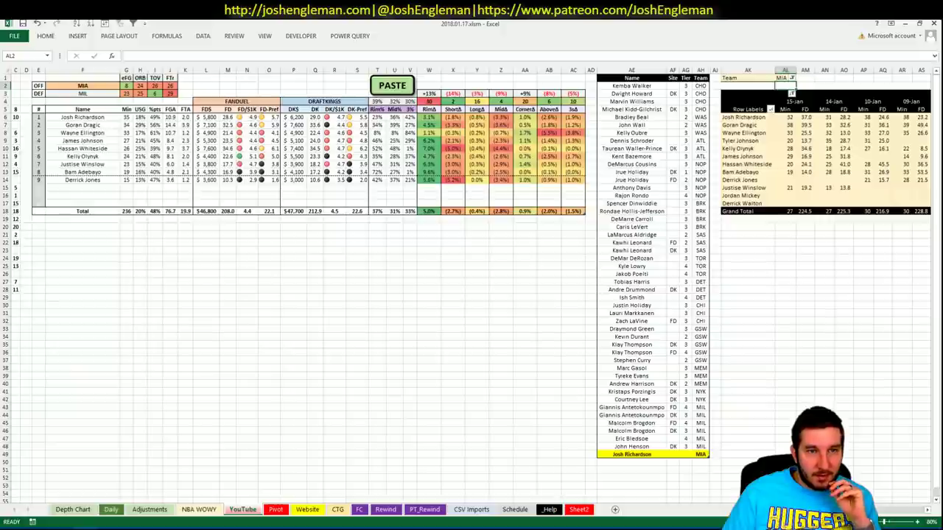
scroll(471, 280, right, 3)
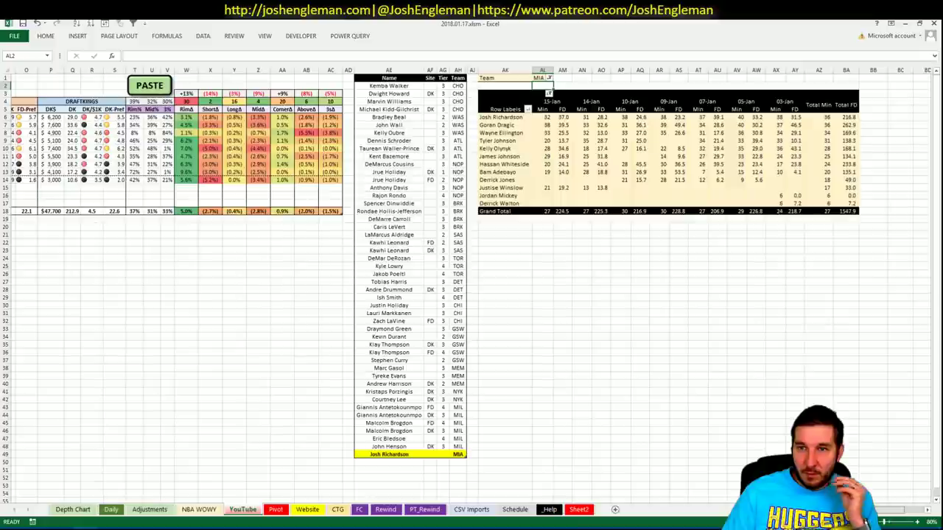
scroll(472, 280, left, 5)
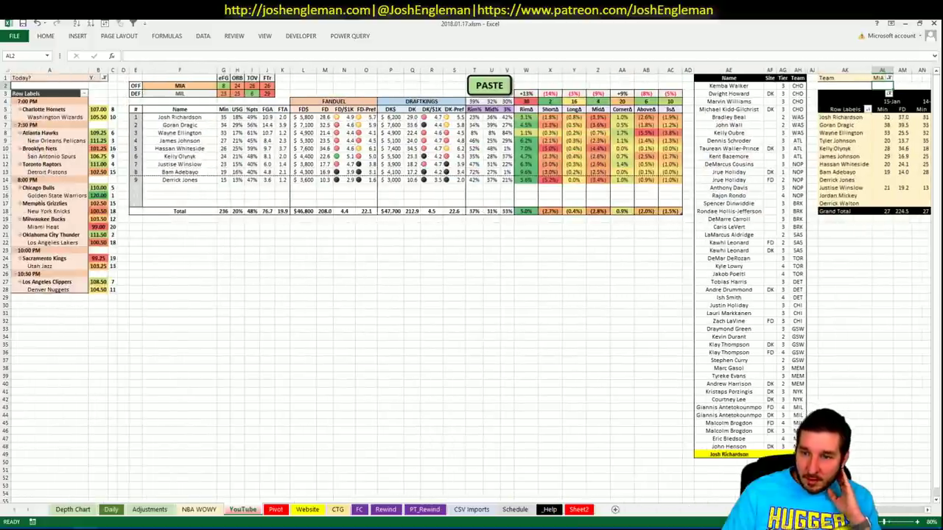
Set Josh Richardson's tier to 3 and look over Miami's recent games again.
click(782, 454)
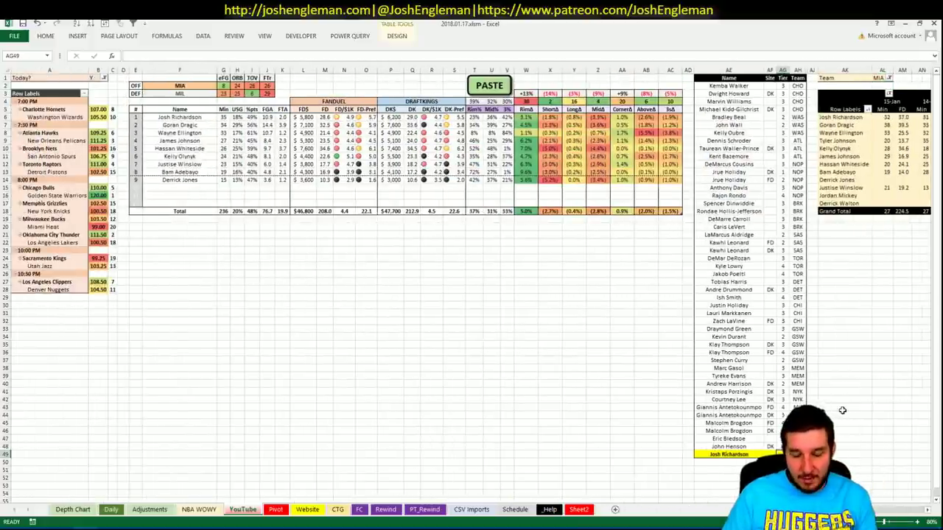
key(Down)
key(Left)
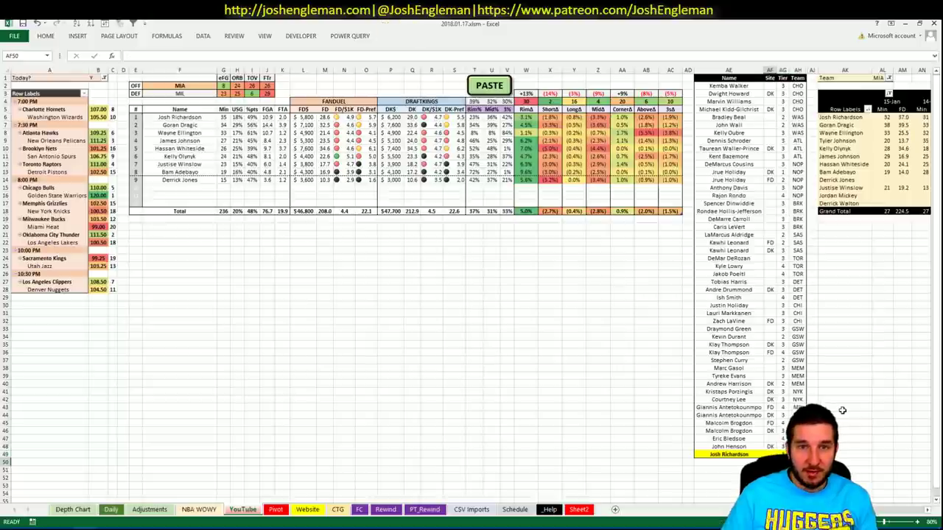
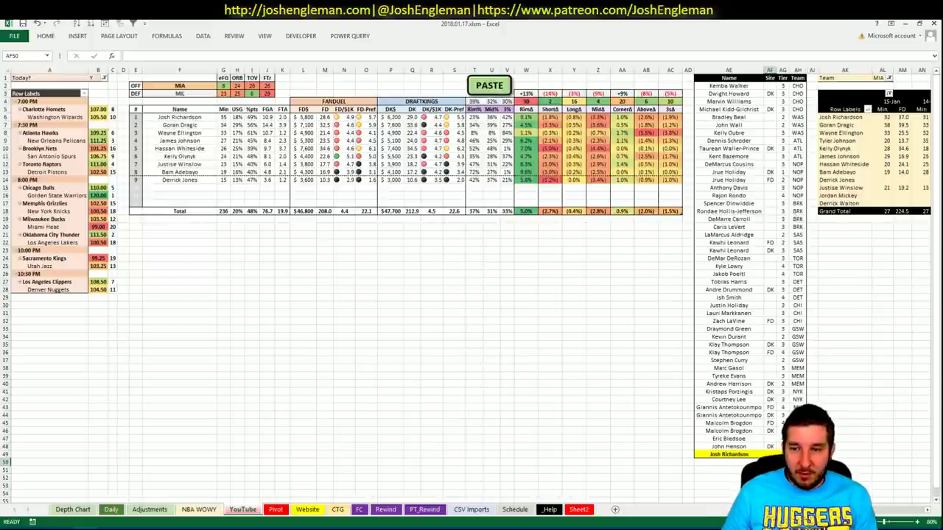
scroll(471, 287, right, 6)
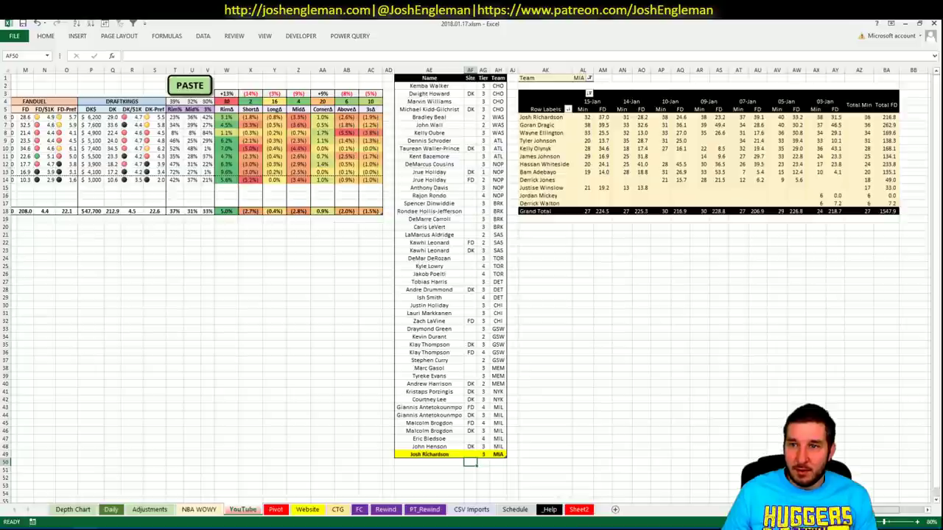
Add Goran Dragic with tier 3 directly below Josh Richardson in the player list.
scroll(472, 287, right, 1)
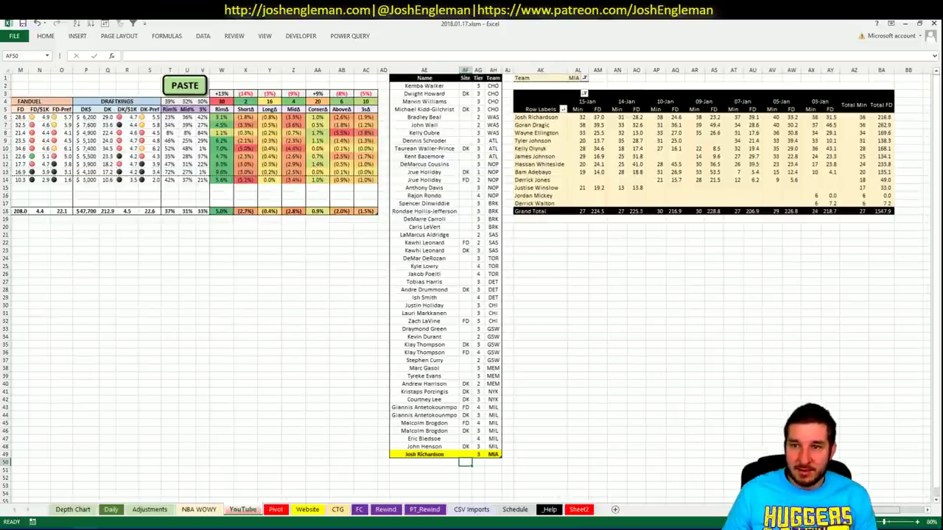
scroll(471, 287, left, 7)
click(713, 463)
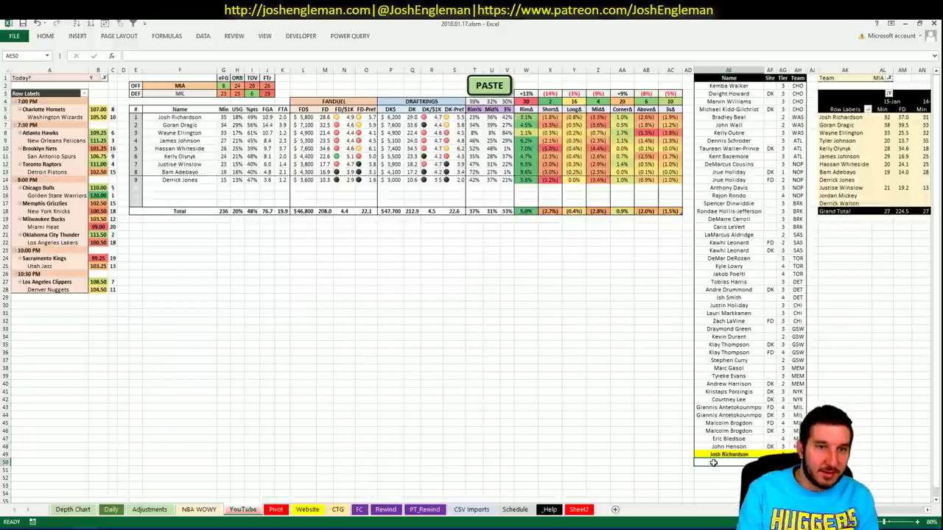
text(Goran D)
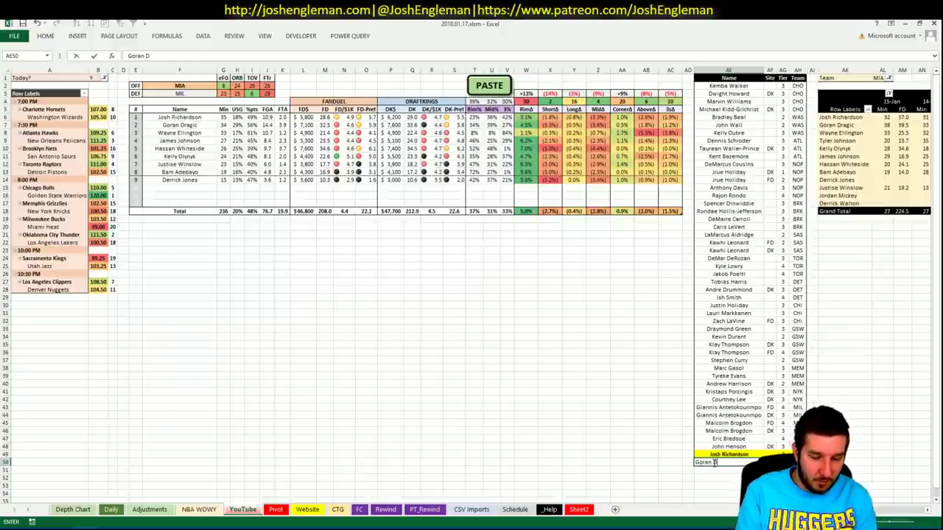
text(ragic)
key(Return)
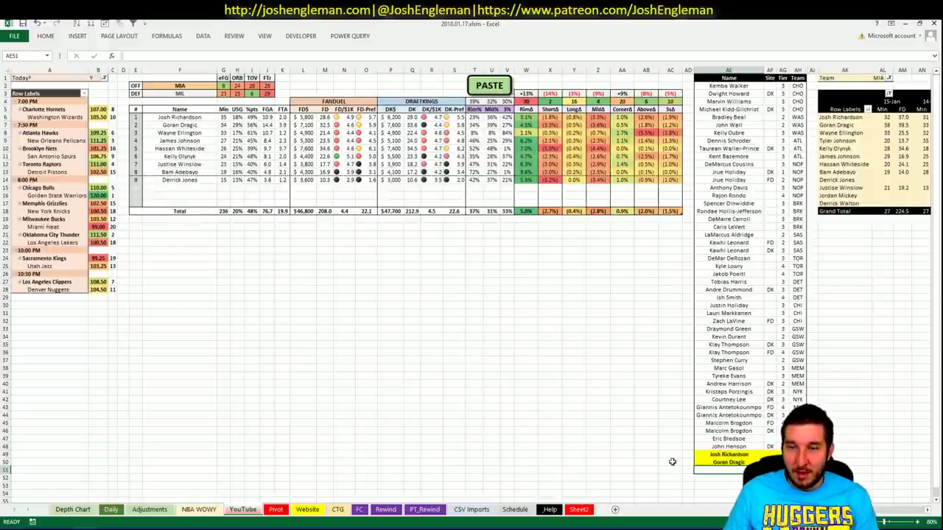
Add Kelly Olynyk's name directly below Goran Dragic and look over Miami's recent games.
text(Kelly Oubre)
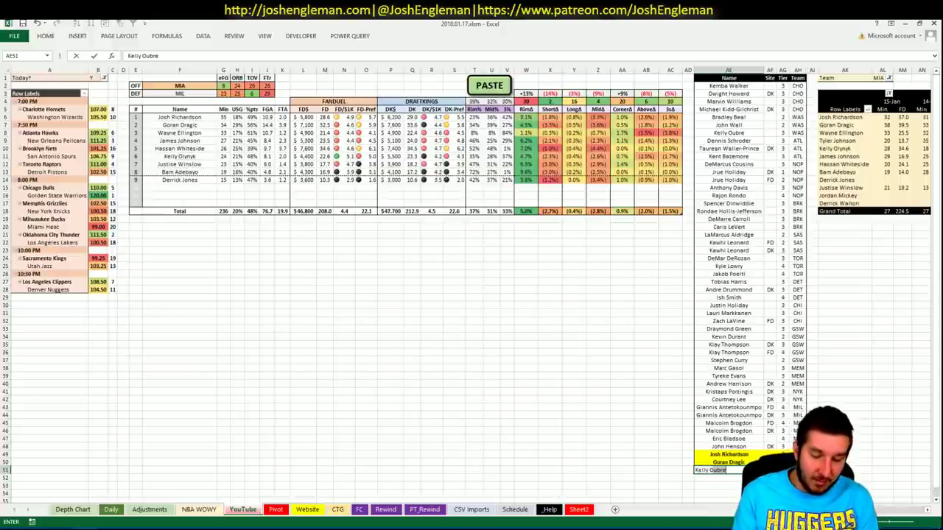
key(BackSpace)
key(BackSpace)
key(BackSpace)
key(BackSpace)
text(lynyk)
key(Tab)
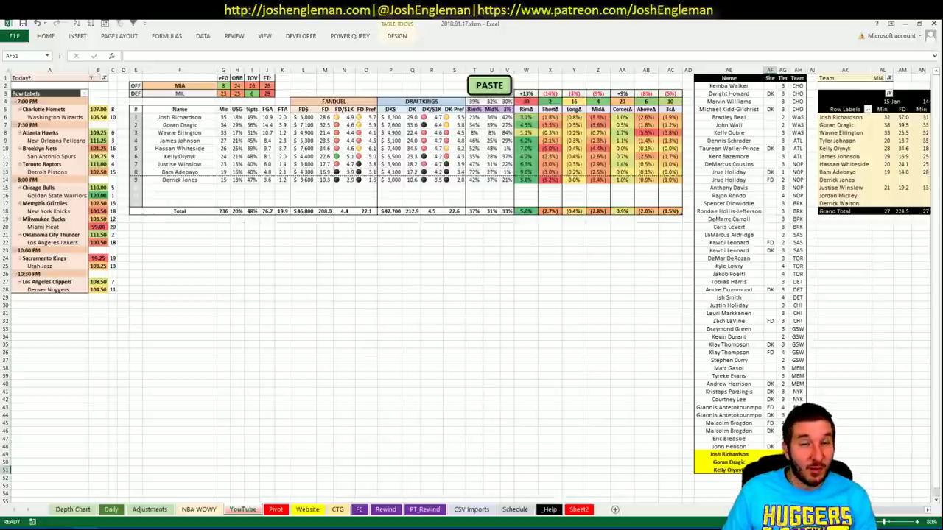
scroll(471, 285, right, 6)
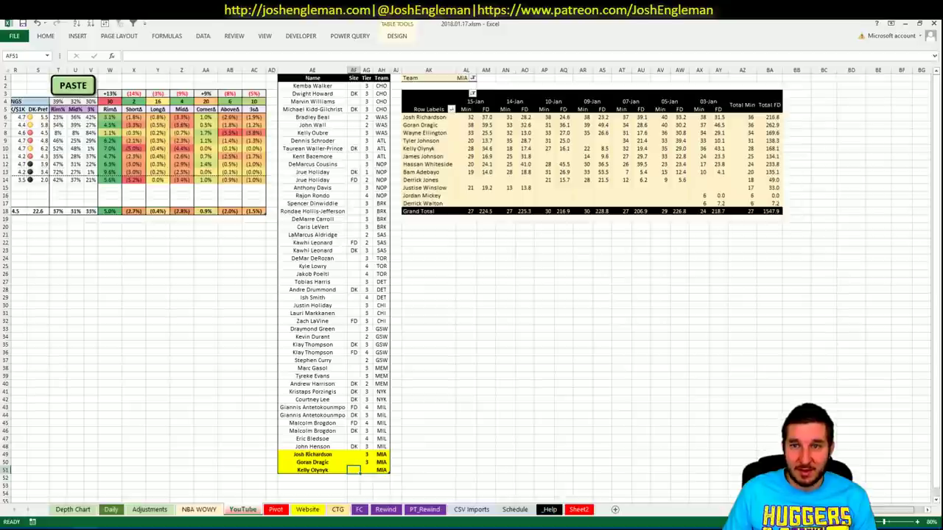
scroll(714, 487, left, 6)
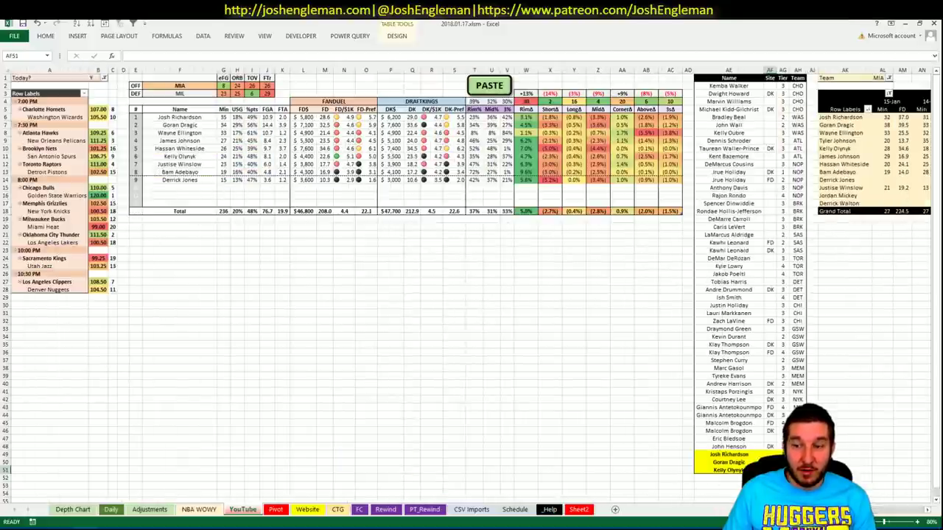
key(Right)
key(Right)
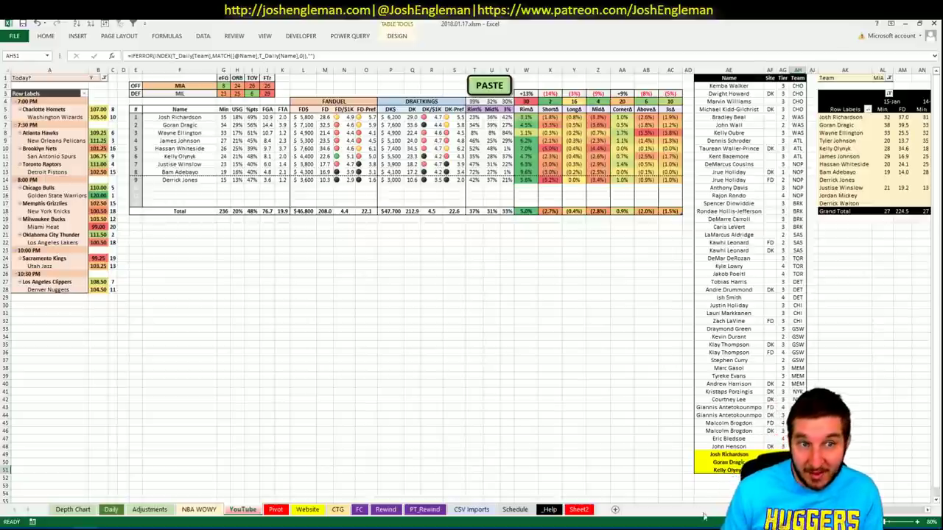
Set the offense team of the projections table to OKC.
click(199, 86)
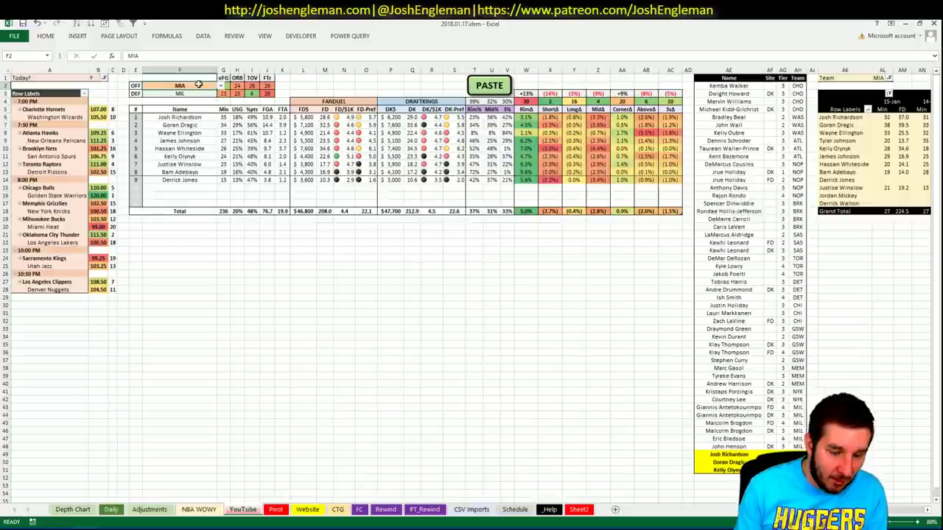
text(OKC)
key(Return)
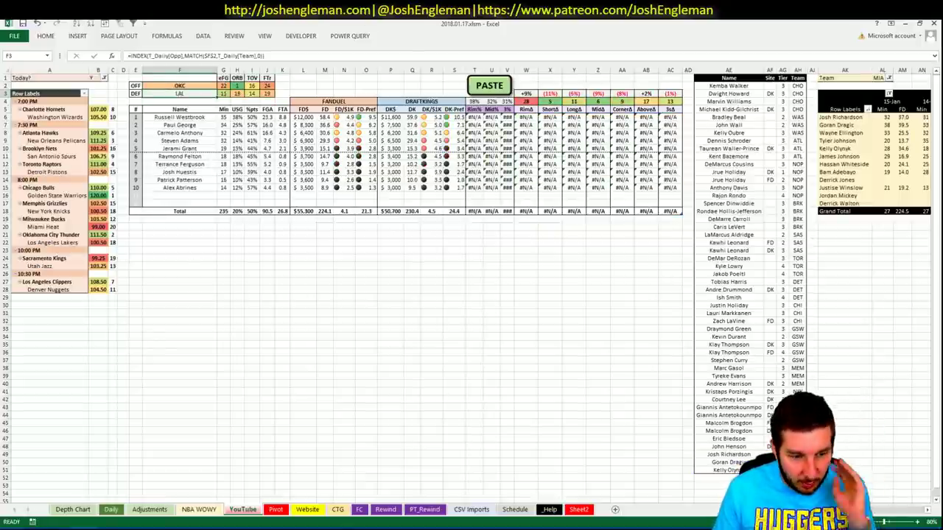
Switch to the Cleaning the Glass page in the browser, search for thunder and open the Oklahoma City Thunder team stats.
key(alt+Tab)
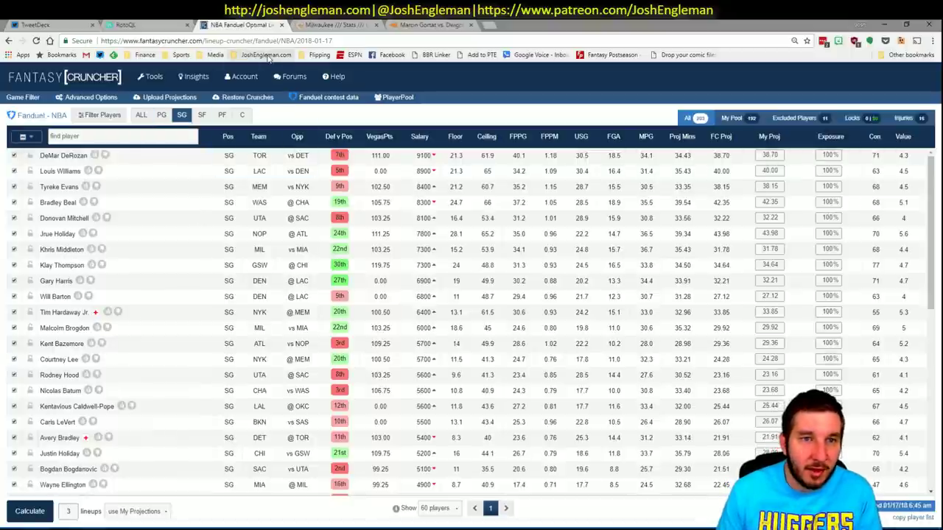
click(339, 25)
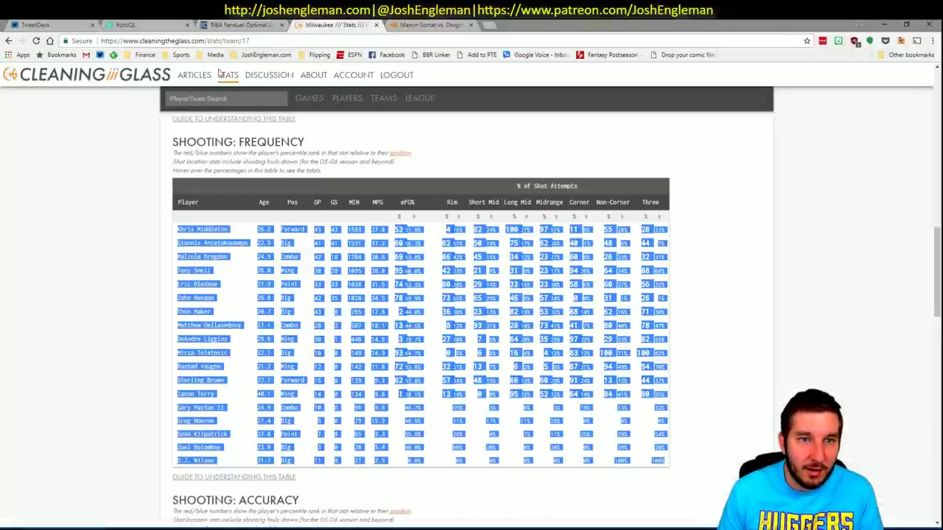
click(219, 98)
text(okla)
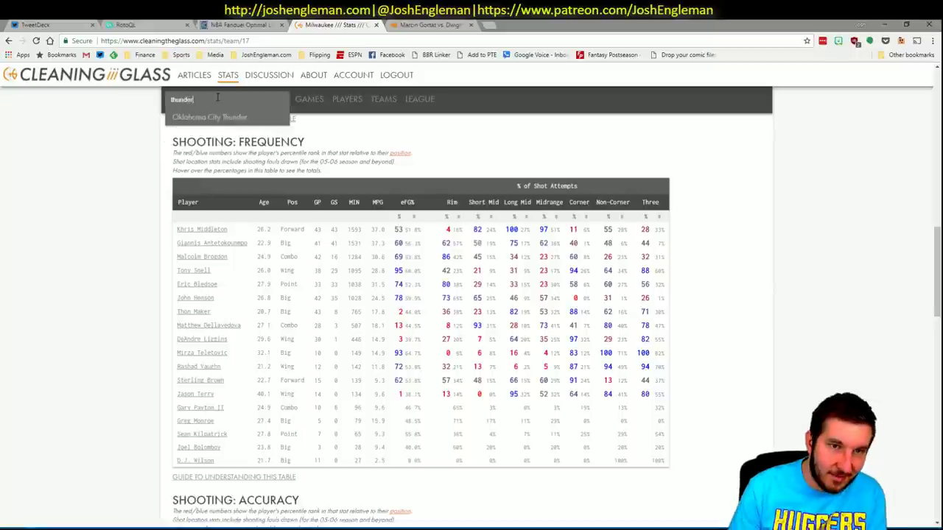
key(Down)
key(Return)
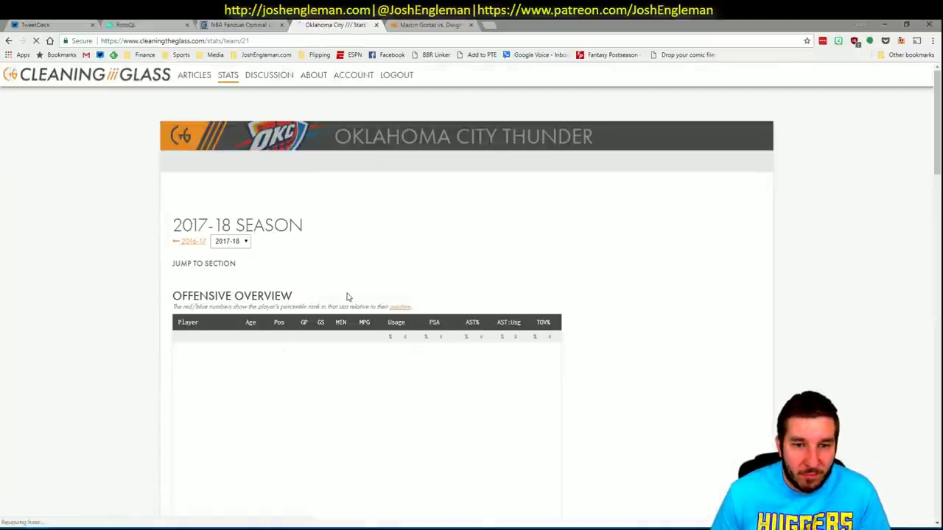
Copy the Thunder players' Shooting: Frequency table from Cleaning the Glass and paste it into the Excel sheet with the PASTE macro.
click(326, 277)
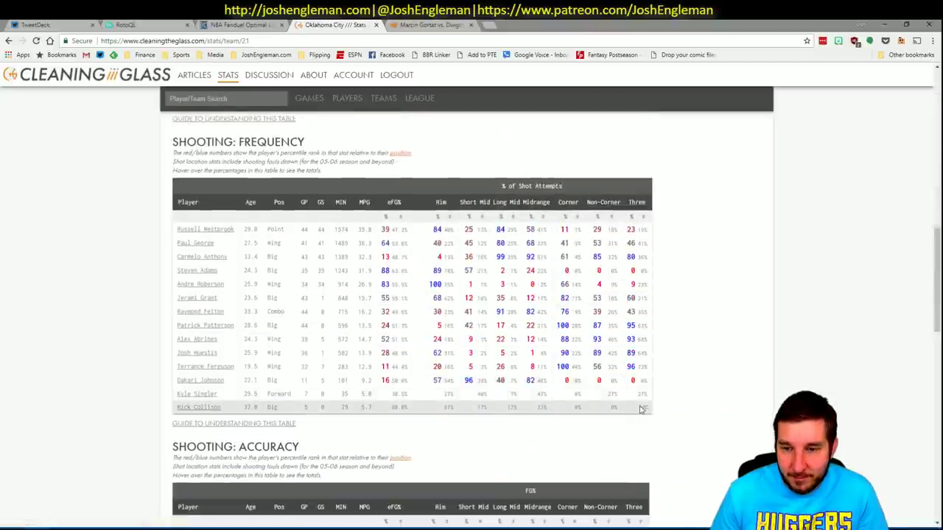
drag(646, 407, 178, 228)
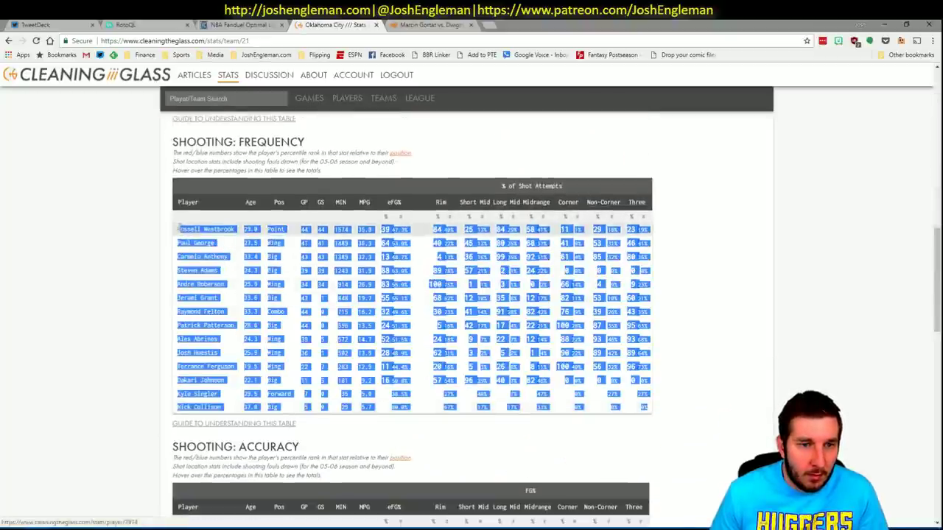
key(alt+Tab)
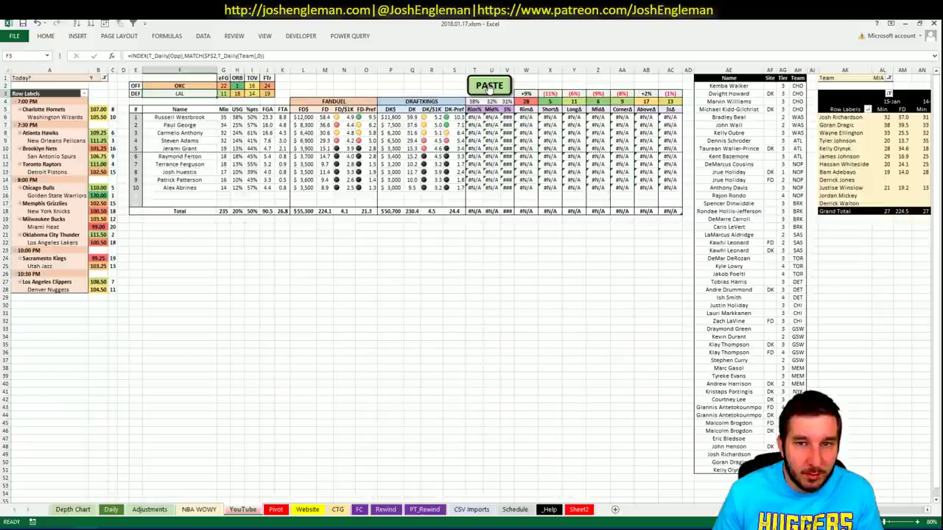
click(487, 85)
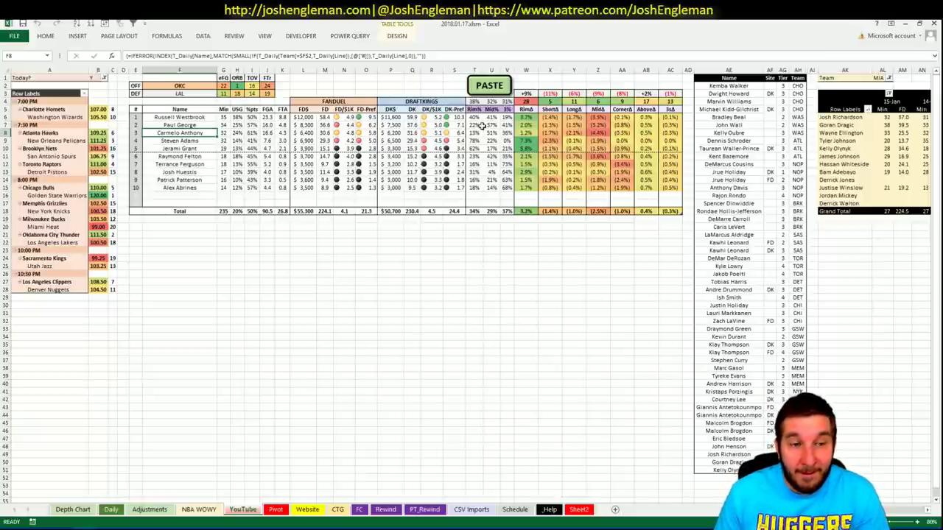
key(ctrl+End)
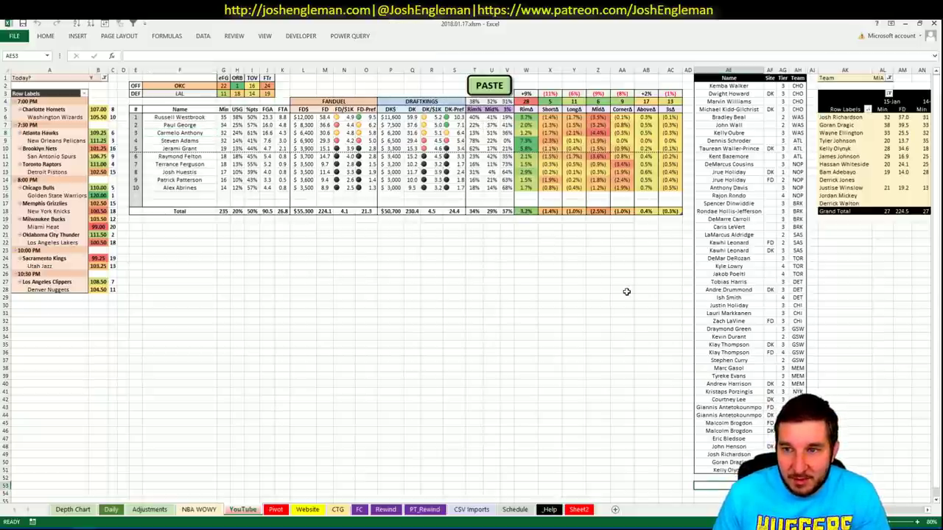
click(4, 219)
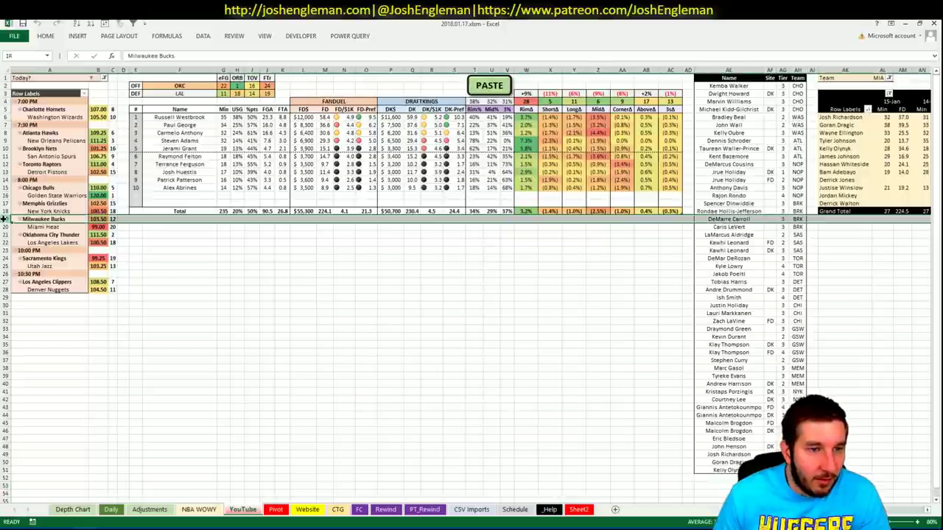
click(265, 37)
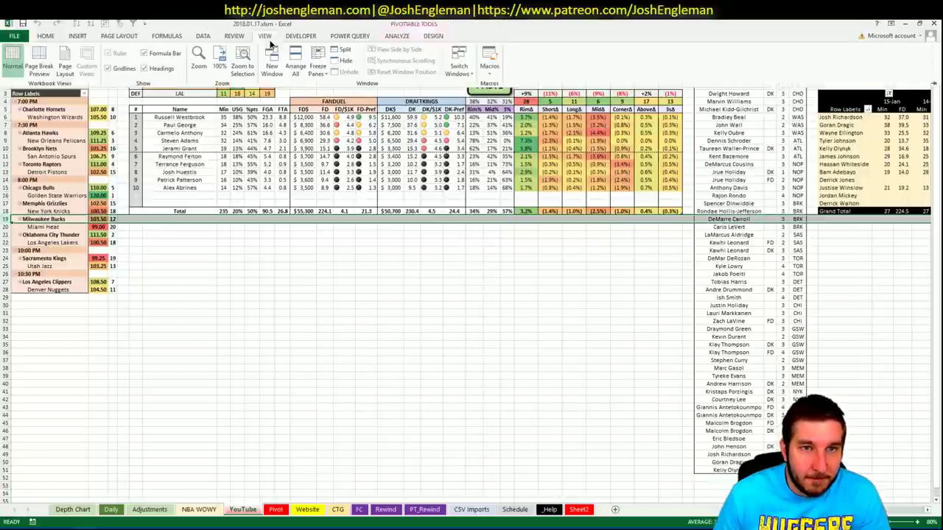
click(343, 50)
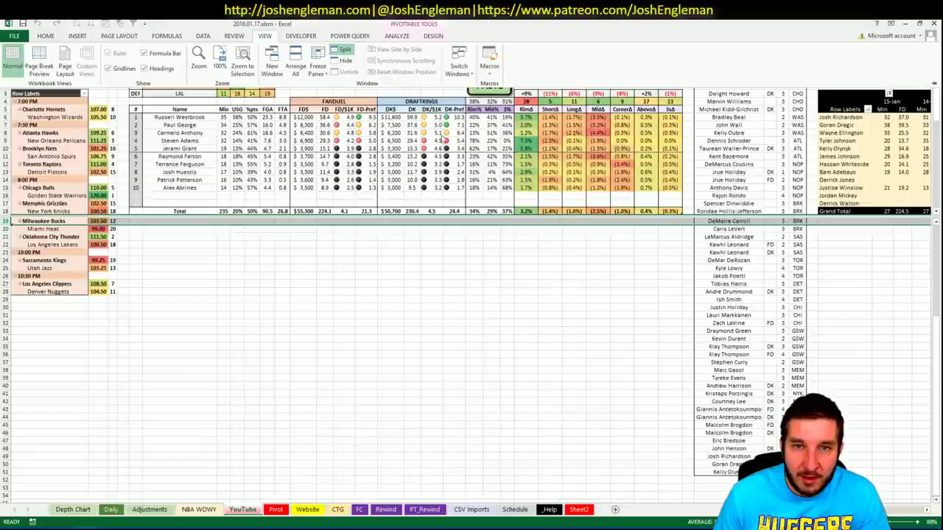
scroll(464, 313, up, 4)
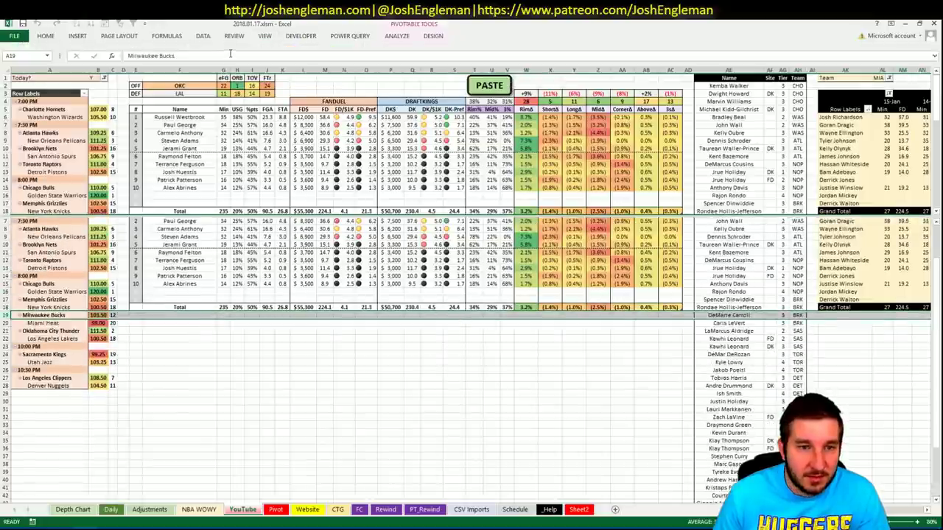
click(269, 38)
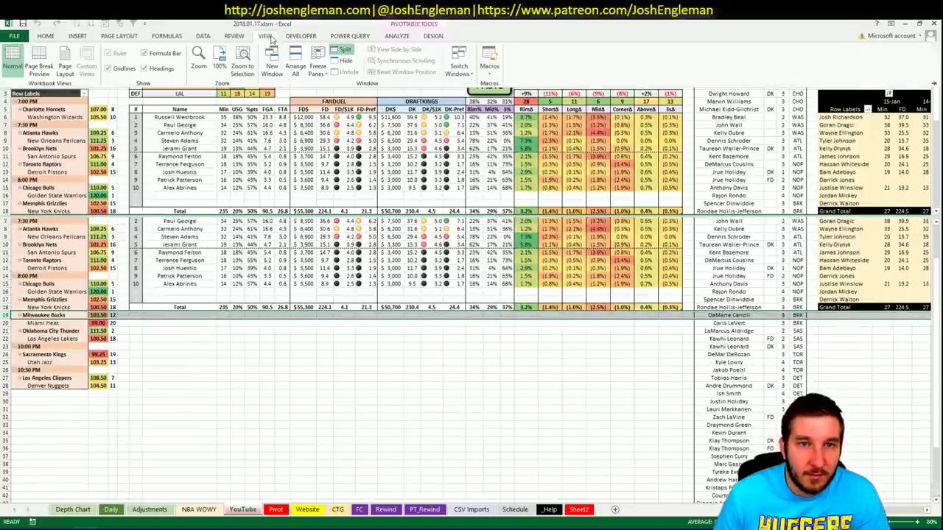
click(343, 49)
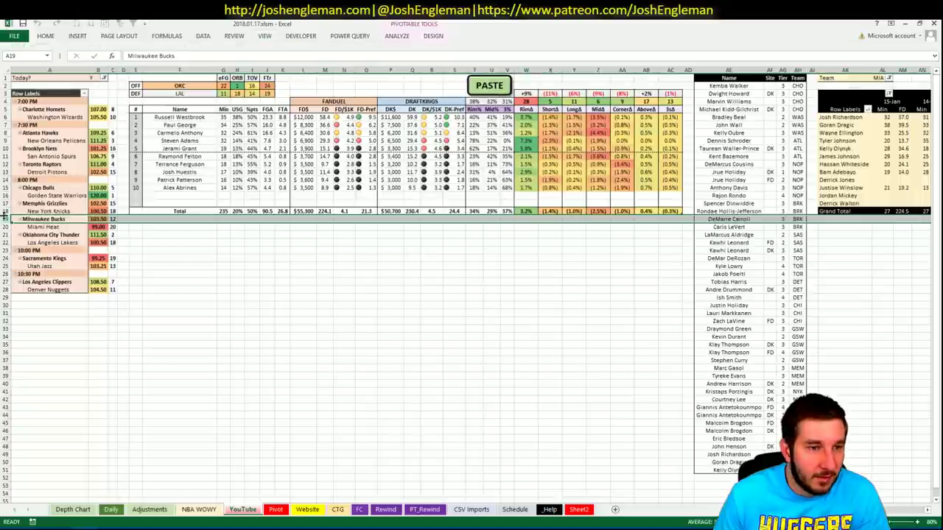
Freeze the rows above row 19 so the team projection table stays in view over the lower rows of the player list.
click(264, 37)
click(321, 68)
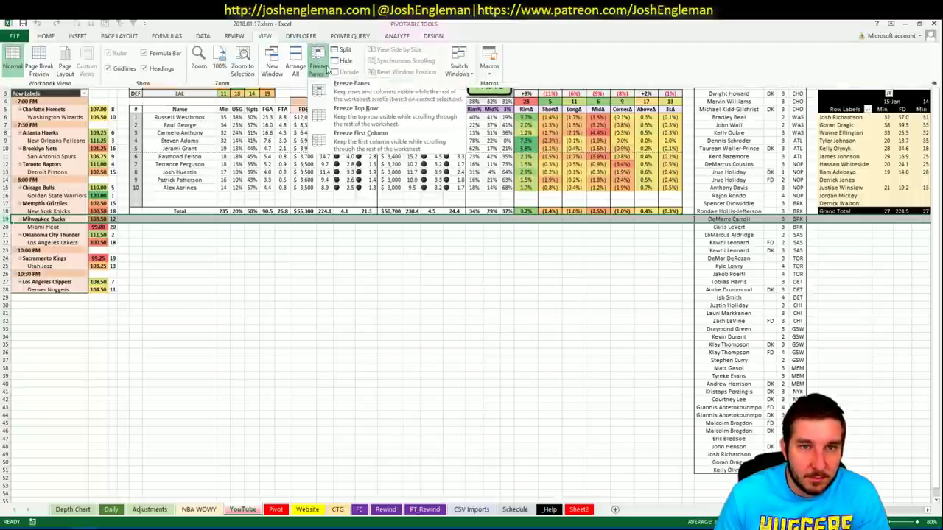
click(351, 86)
click(366, 352)
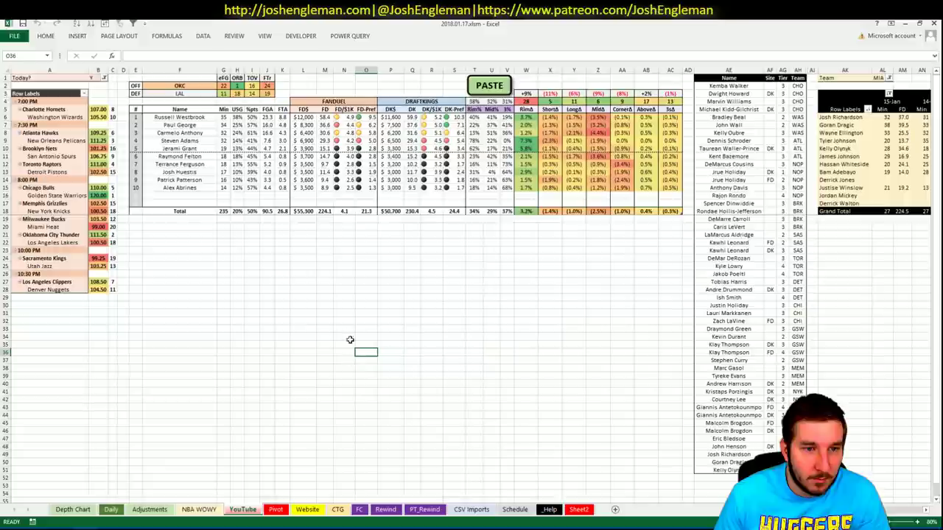
scroll(335, 311, down, 8)
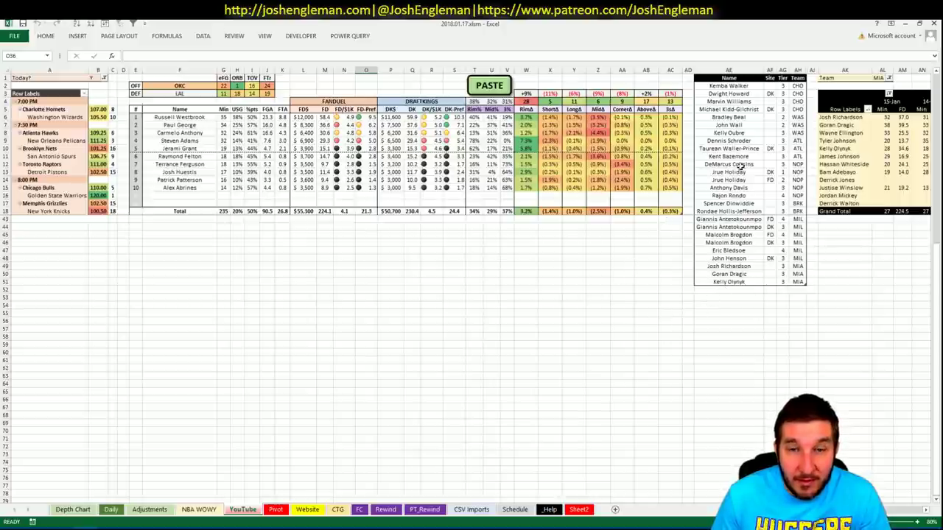
Filter the recent-games pivot table to team OKC and review the players' minutes and FD points by date.
click(881, 78)
text(OK)
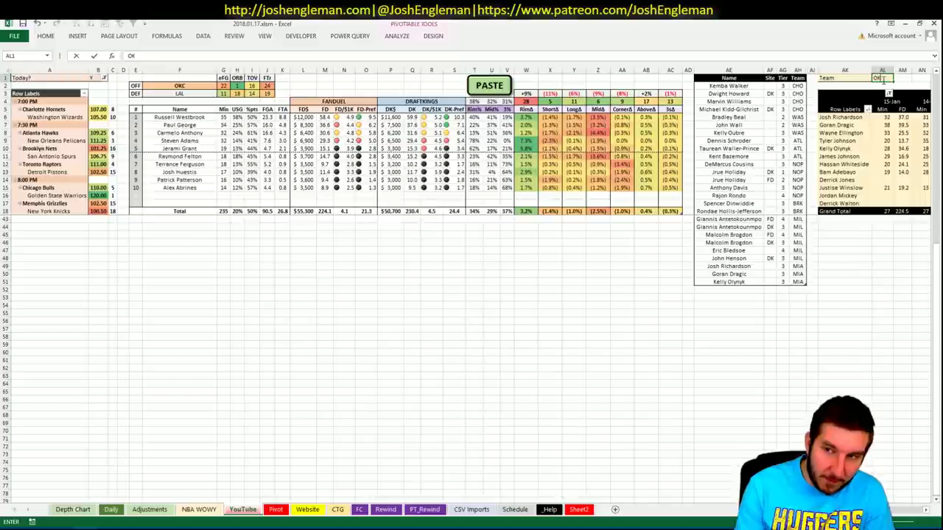
text(C)
key(Return)
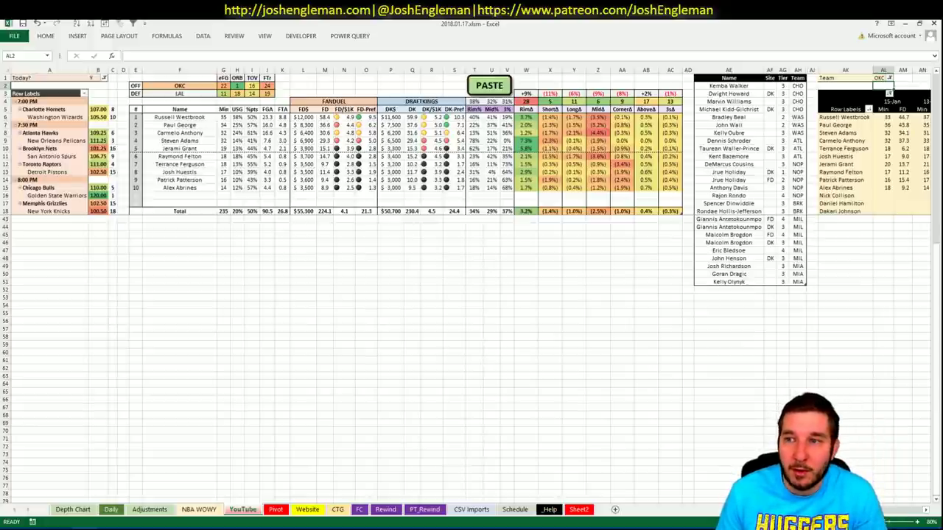
scroll(471, 221, right, 5)
scroll(471, 220, left, 5)
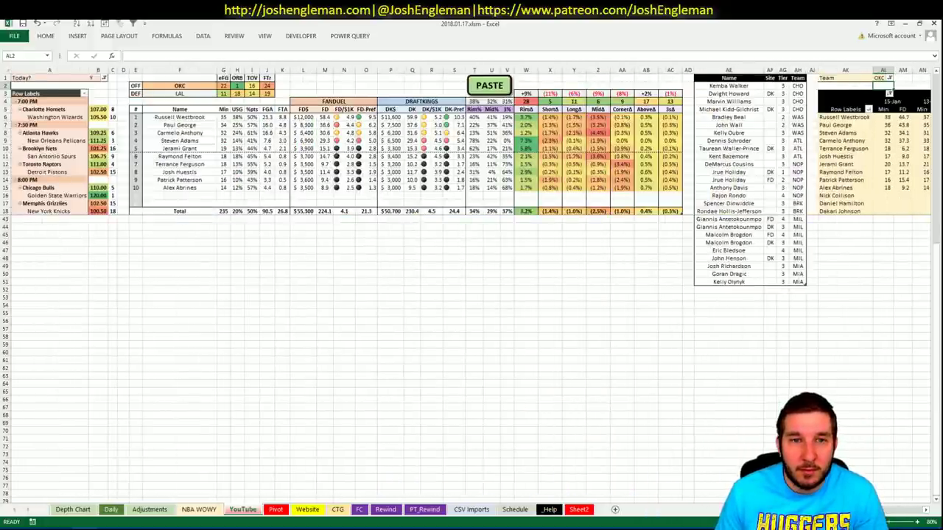
scroll(882, 490, right, 5)
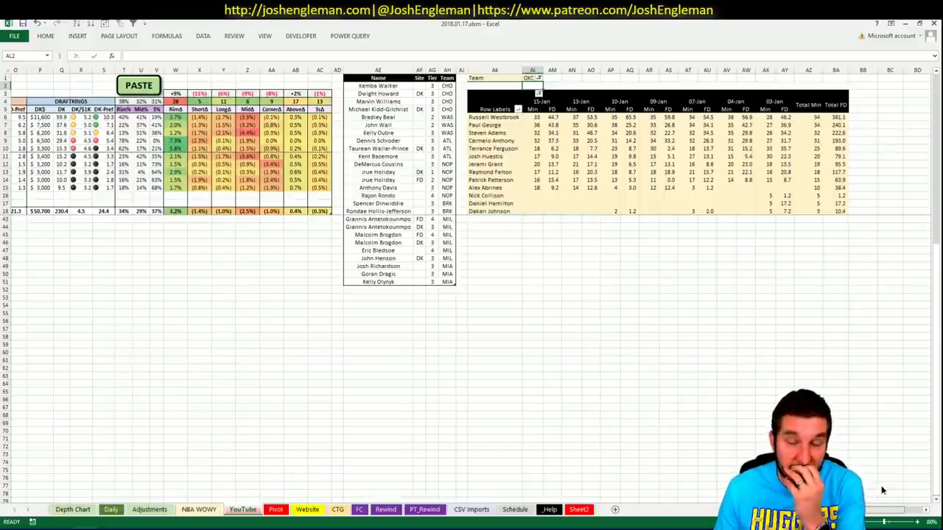
scroll(882, 490, left, 5)
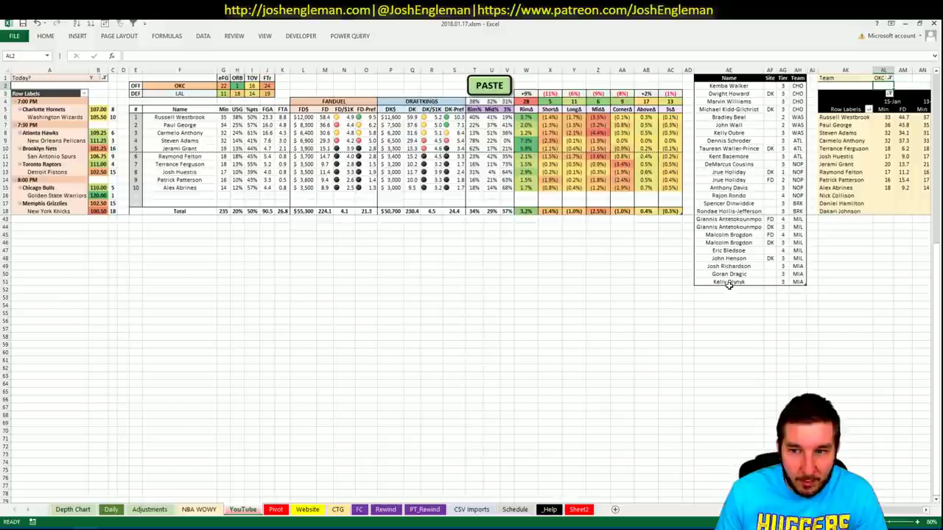
Add Russell Westbrook as a new row of the player list with tier 2 and no site.
click(729, 290)
text(Russel)
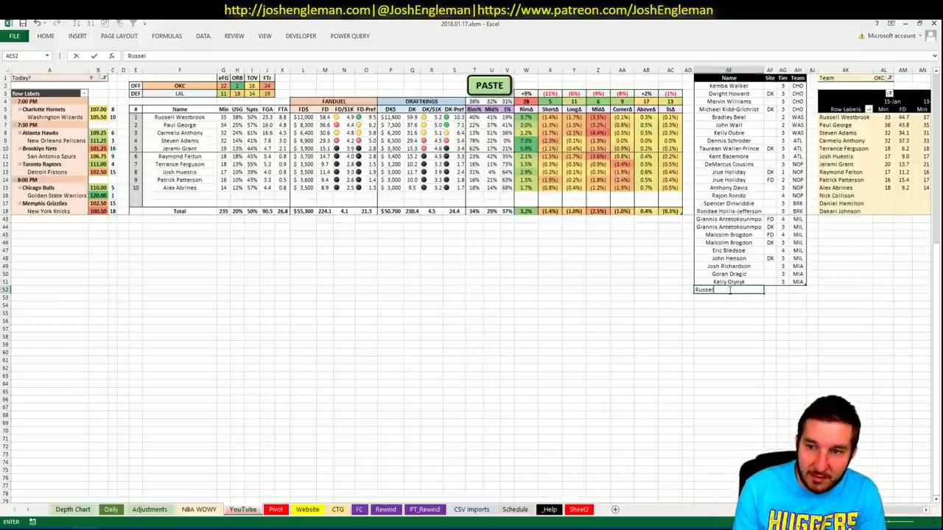
text(l Westbrook)
key(ctrl+Return)
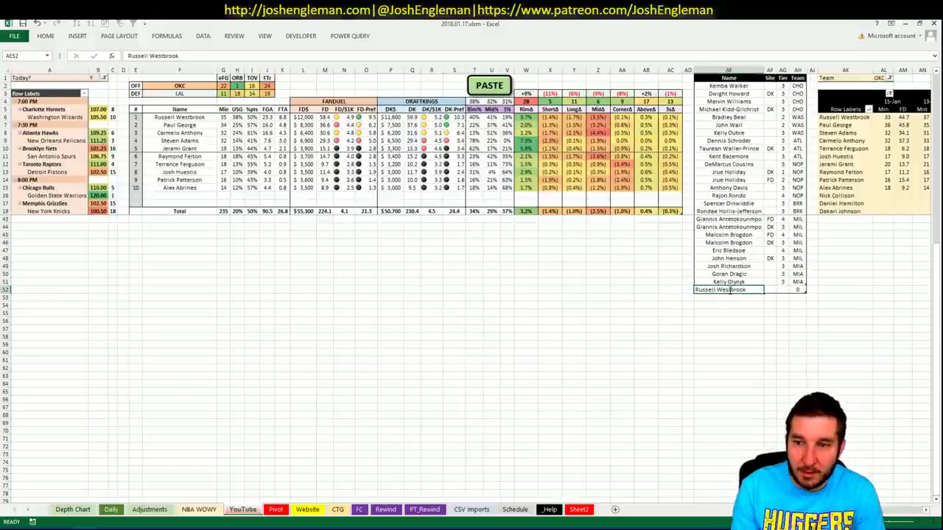
key(Tab)
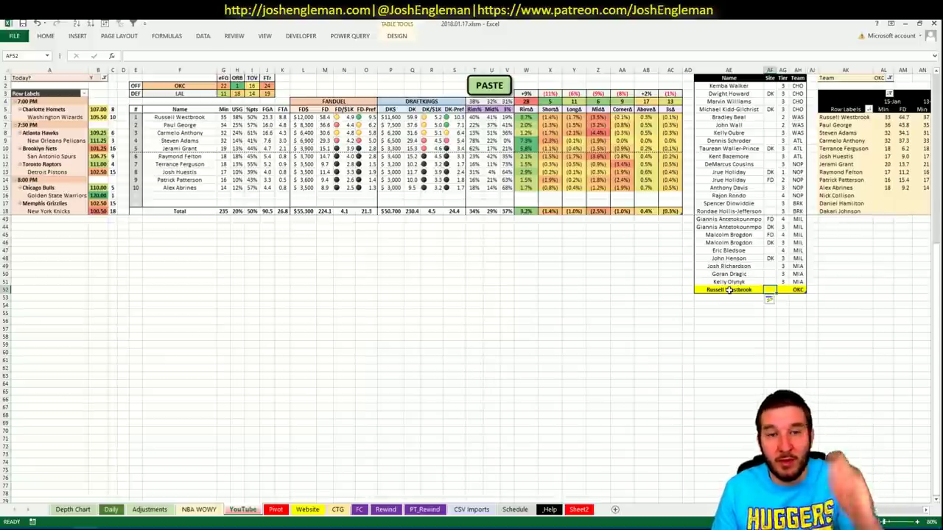
key(Right)
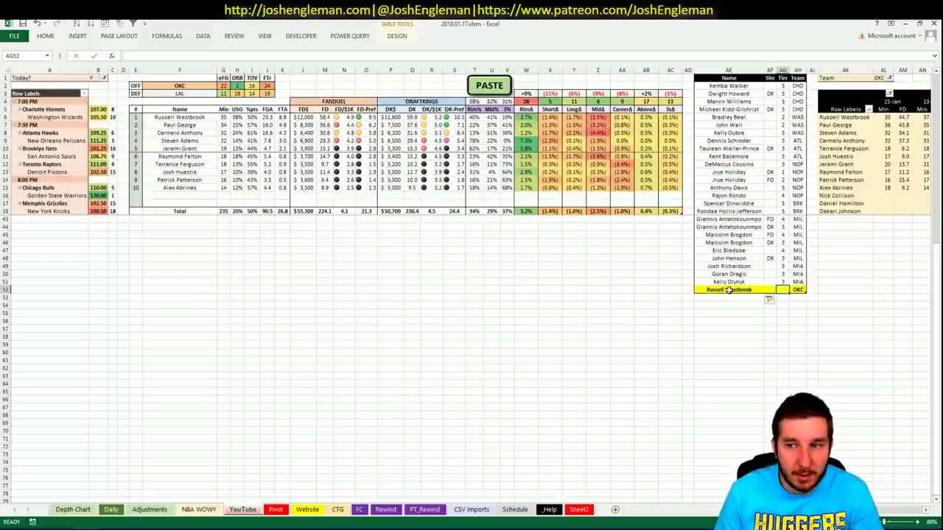
text(2)
key(Return)
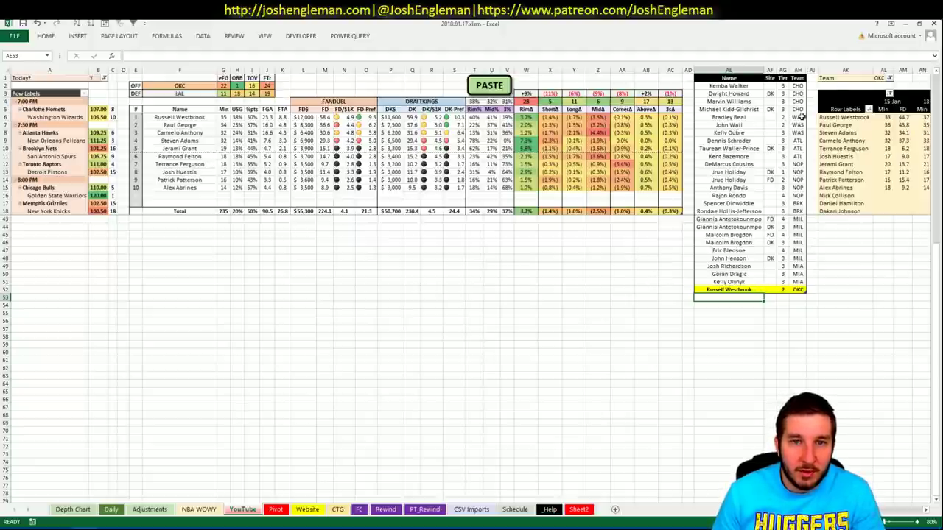
Add Paul George to the player list below Russell Westbrook with tier 3 and no site.
scroll(882, 515, right, 6)
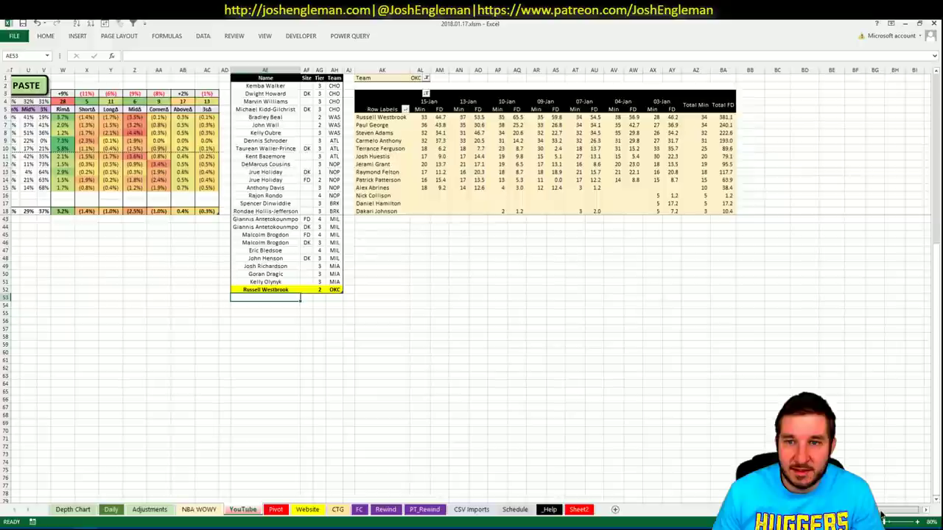
scroll(882, 515, left, 6)
scroll(882, 515, left, 1)
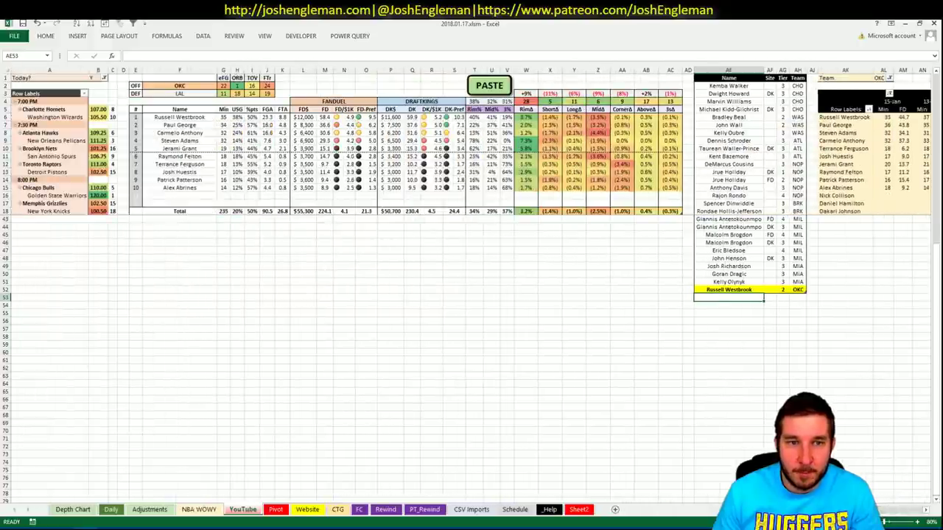
text(Paul George)
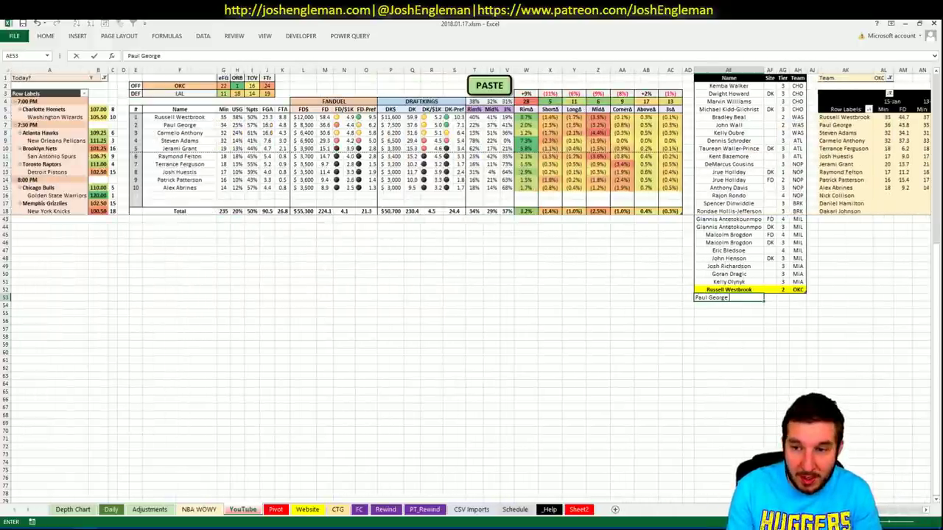
key(Return)
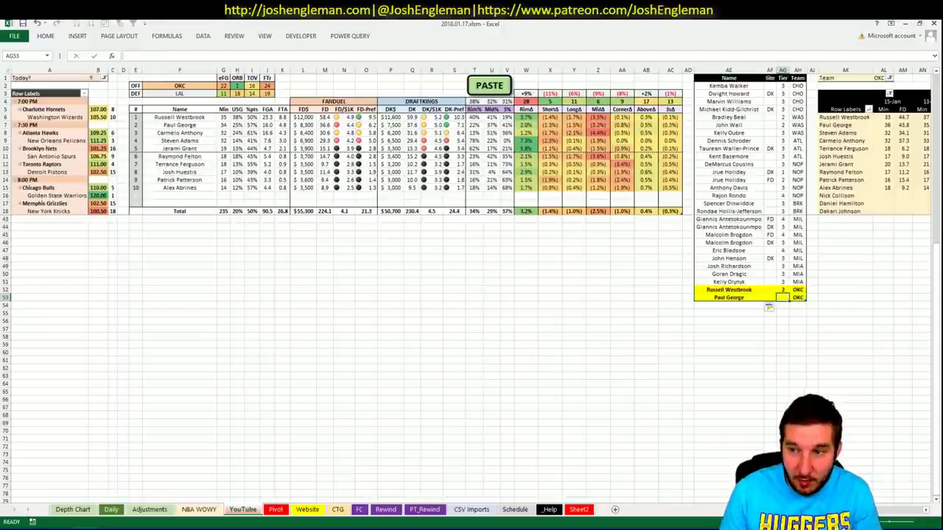
key(Tab)
key(Tab)
text(3)
key(Return)
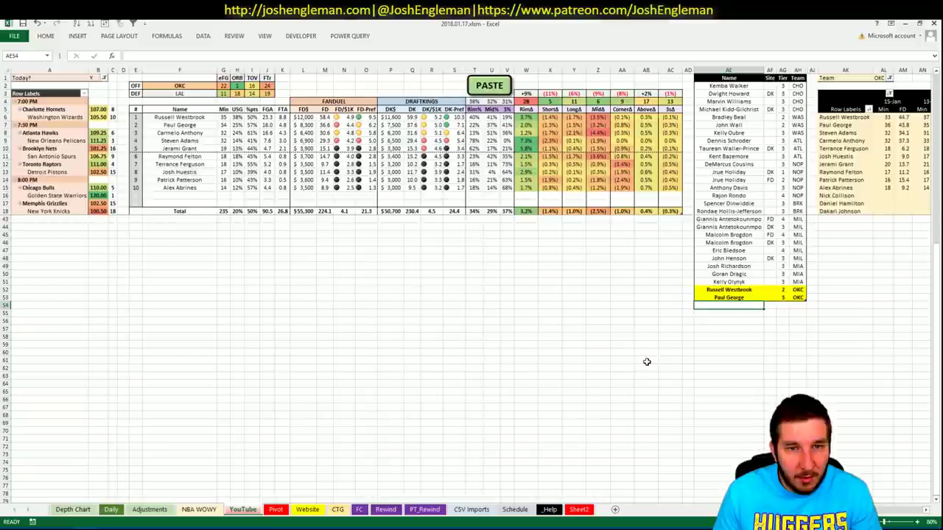
Compare the OKC players' salaries and projections with their minutes and FD points in the recent games.
scroll(471, 221, right, 5)
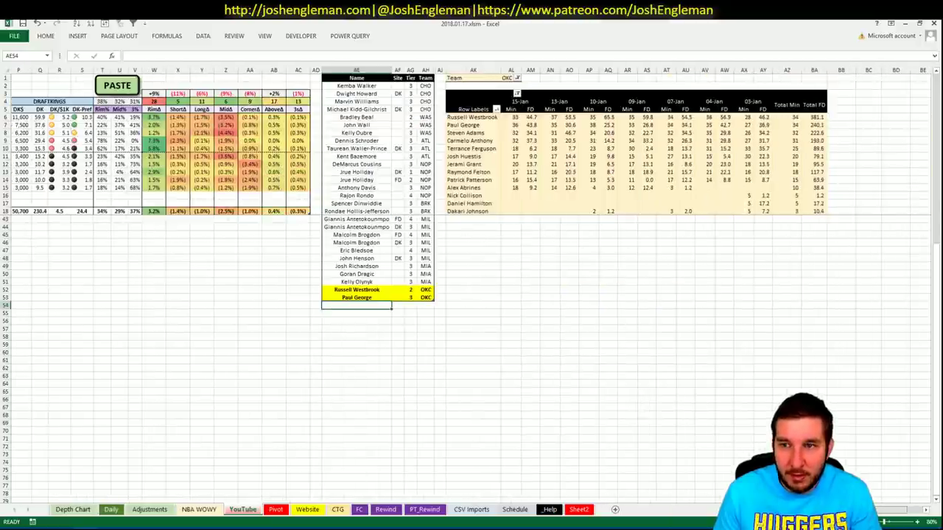
scroll(471, 221, left, 3)
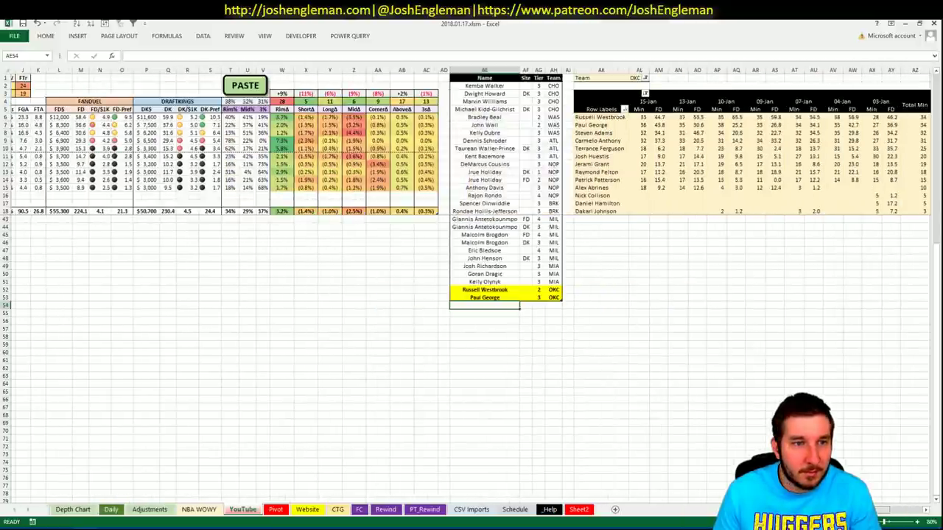
scroll(471, 221, left, 3)
scroll(471, 221, right, 5)
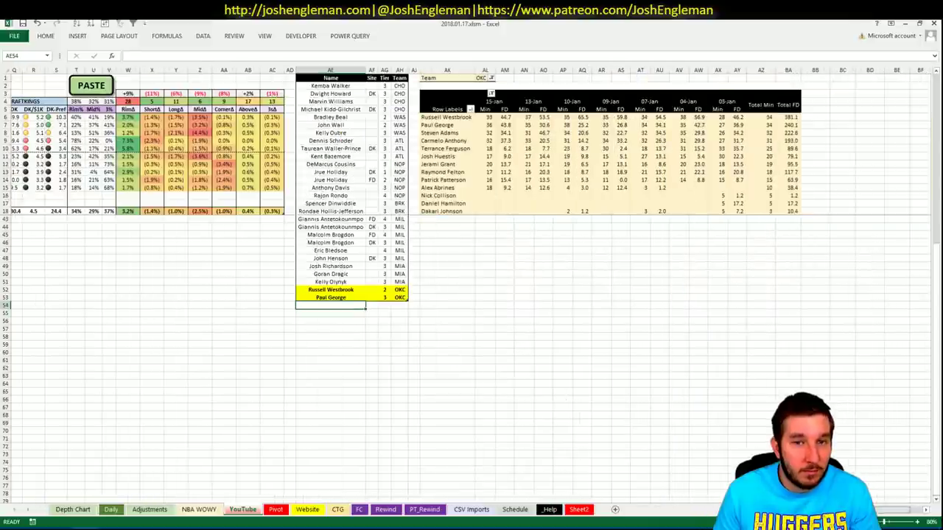
scroll(471, 258, right, 1)
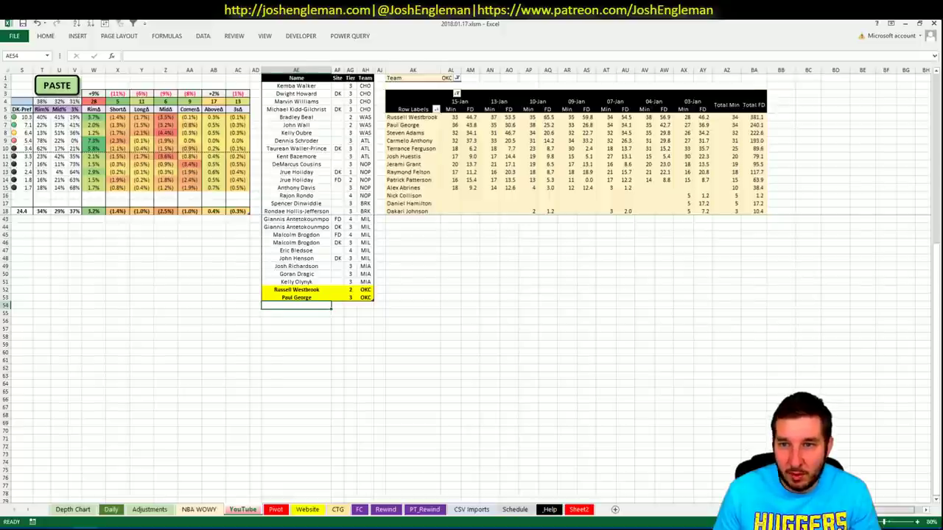
scroll(471, 221, left, 6)
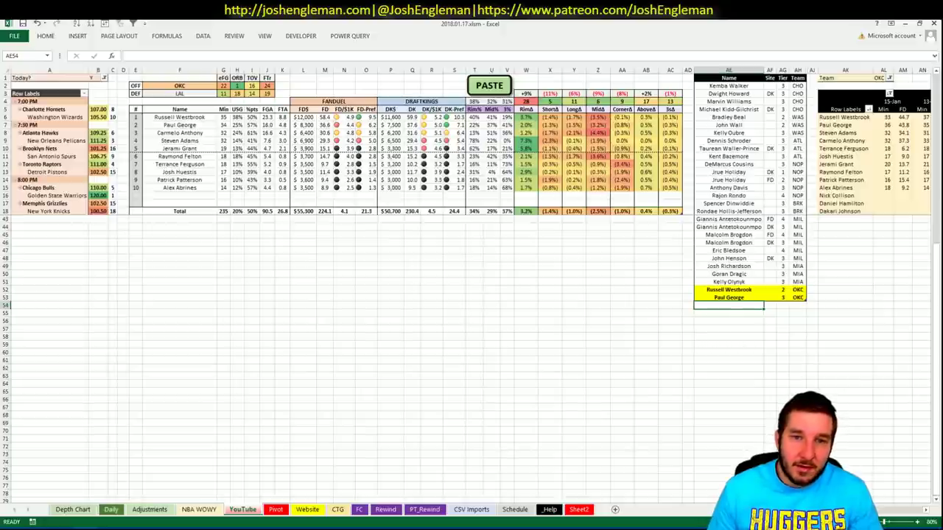
scroll(442, 221, right, 5)
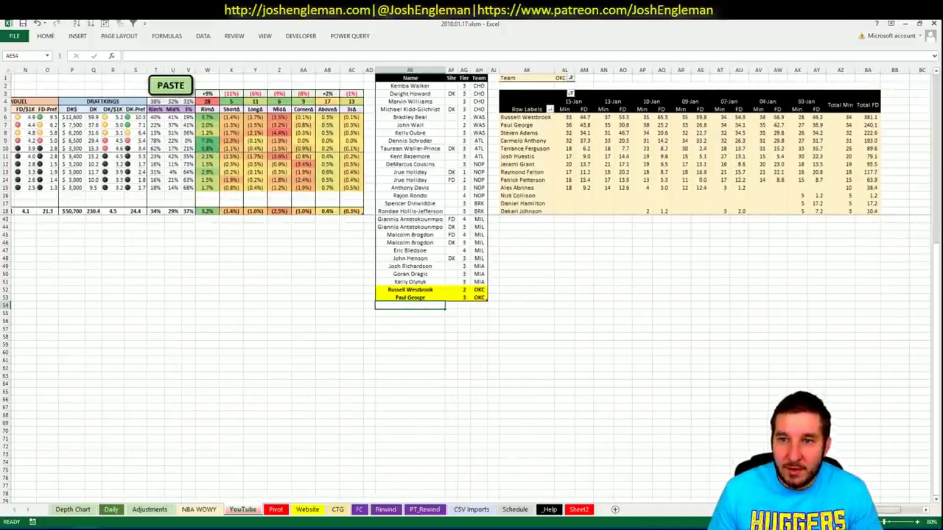
Add Steven Adams to the player list below Paul George with tier 3 and no site.
scroll(472, 221, right, 1)
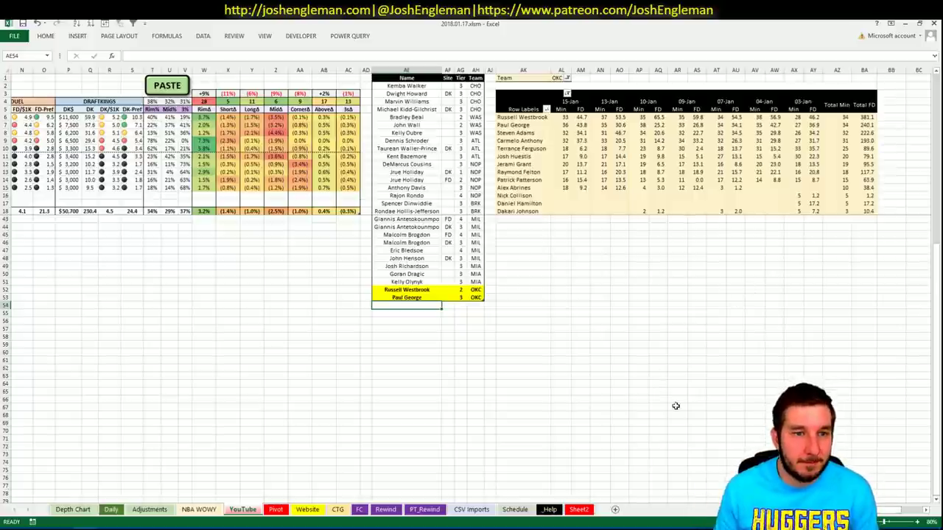
text(Steve)
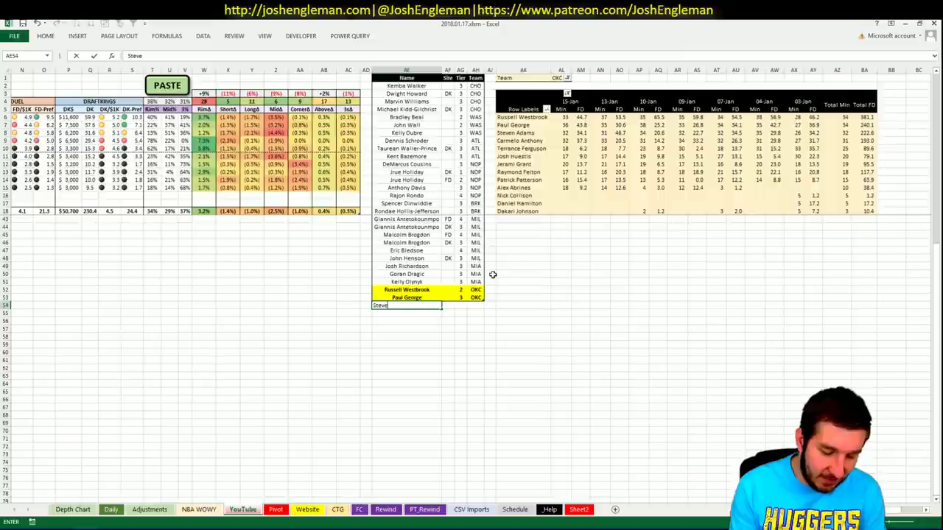
text(n Adams)
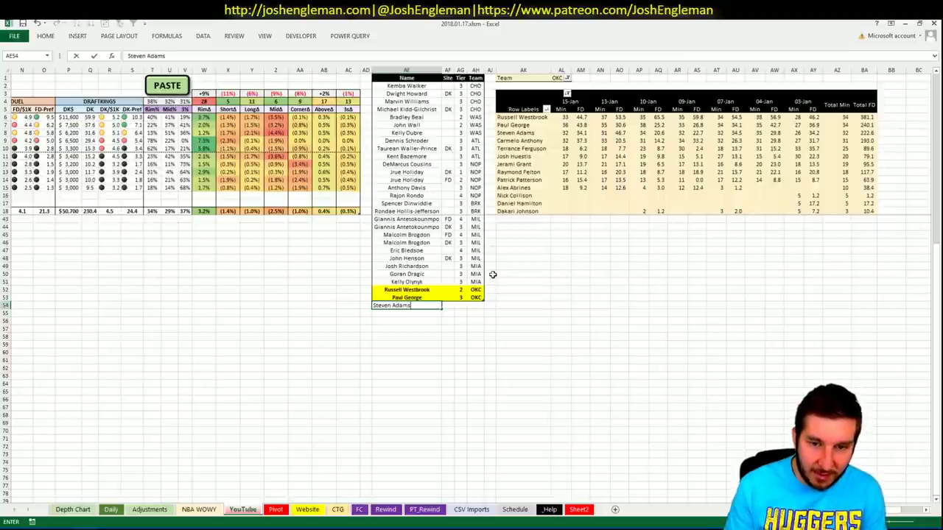
key(Tab)
key(Tab)
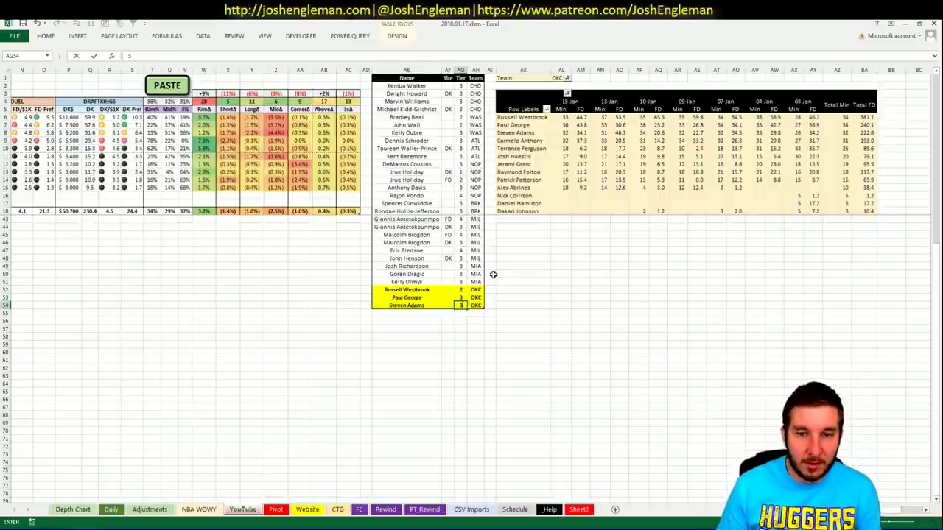
key(Return)
Set the offensive team of the matchup table to LAL.
scroll(493, 274, left, 5)
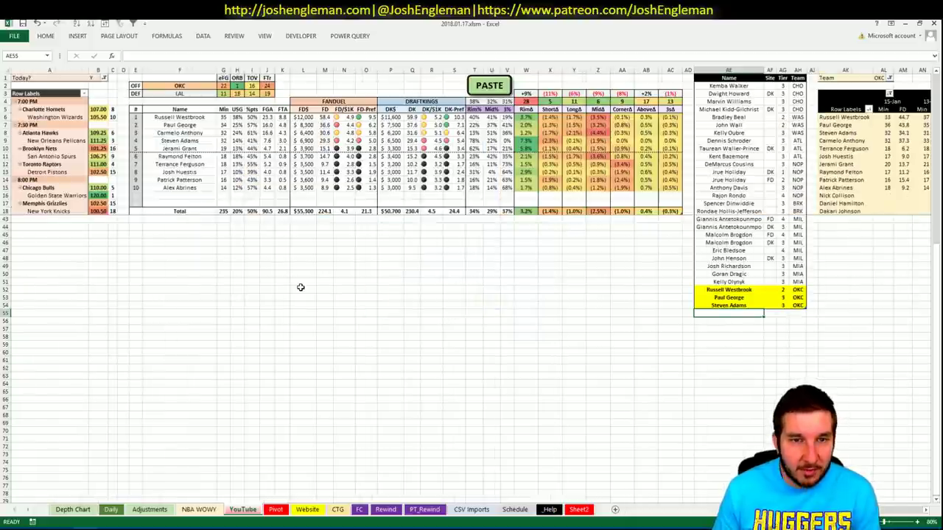
click(192, 85)
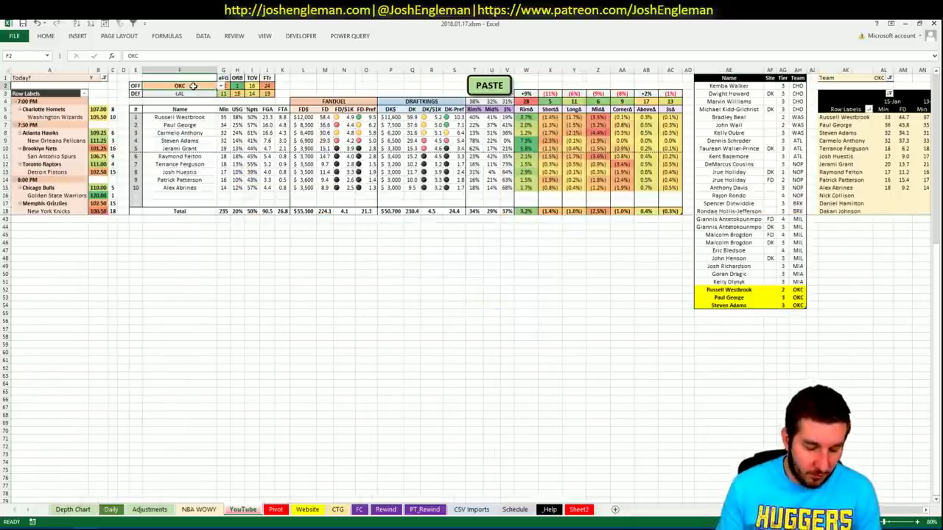
text(LAL)
key(ctrl+Return)
click(206, 274)
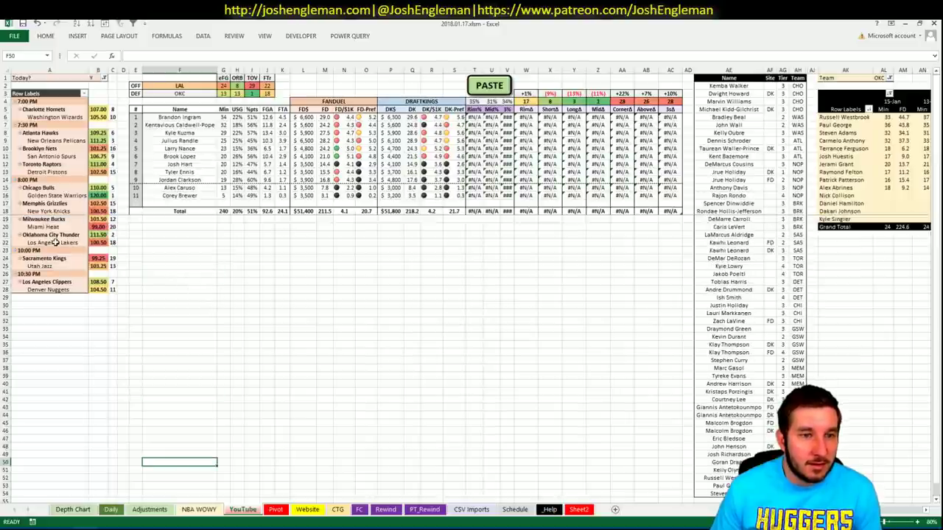
Switch to the browser and open the Los Angeles Lakers team stats on Cleaning the Glass at the Shooting: Frequency table.
key(alt+Tab)
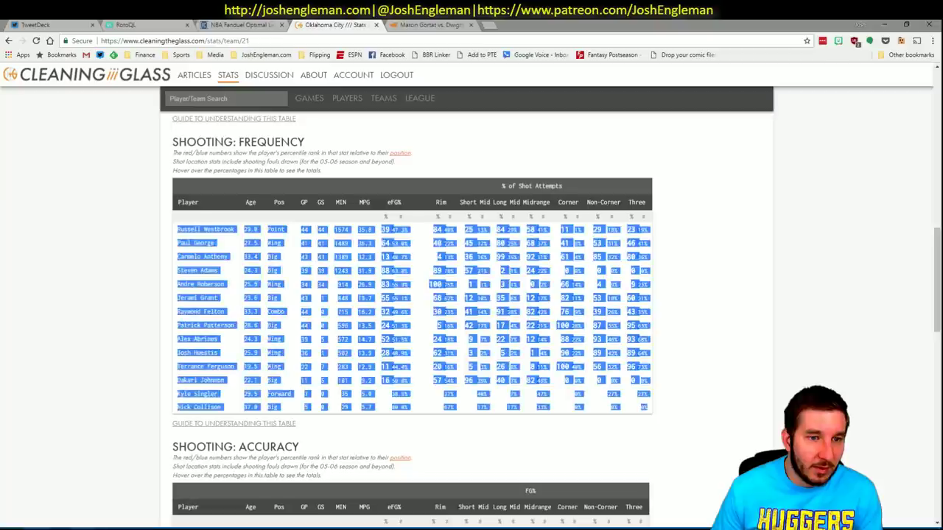
key(alt+Tab)
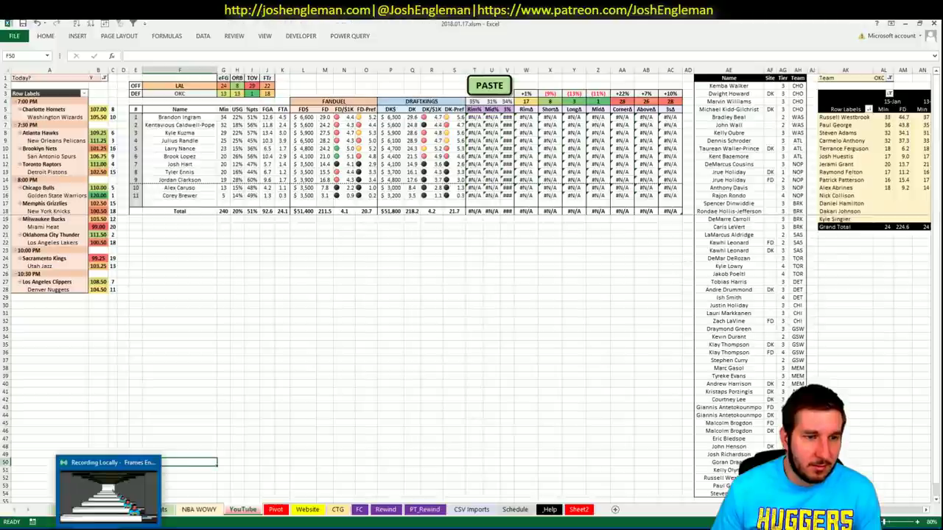
key(alt+Tab)
click(207, 96)
text(les Lake)
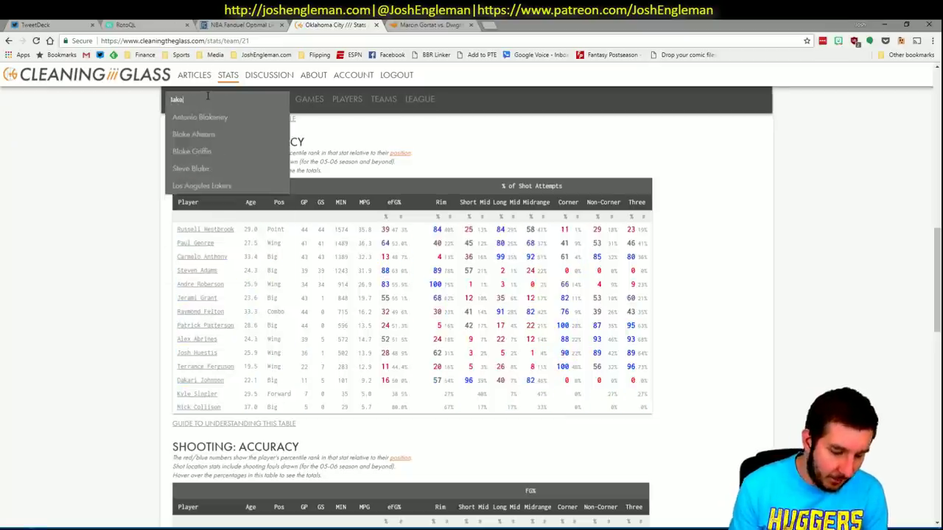
text(r)
key(Return)
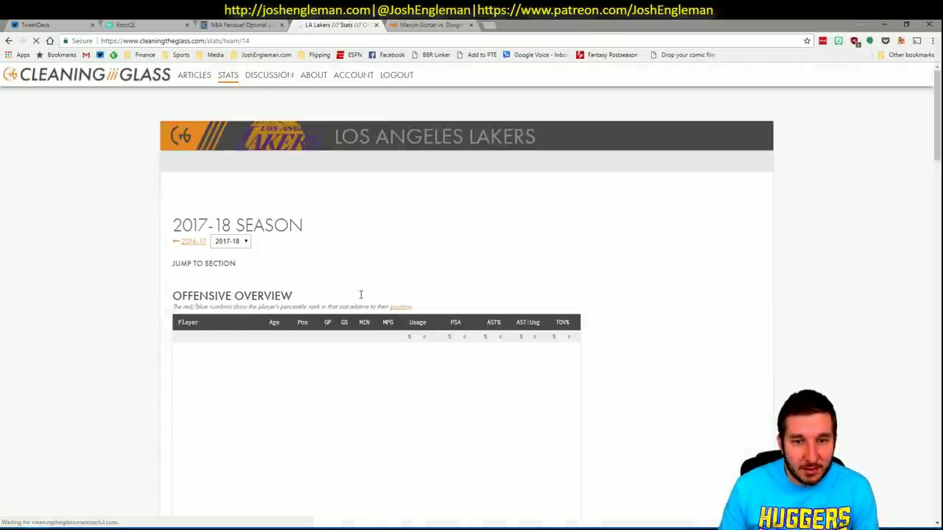
click(321, 272)
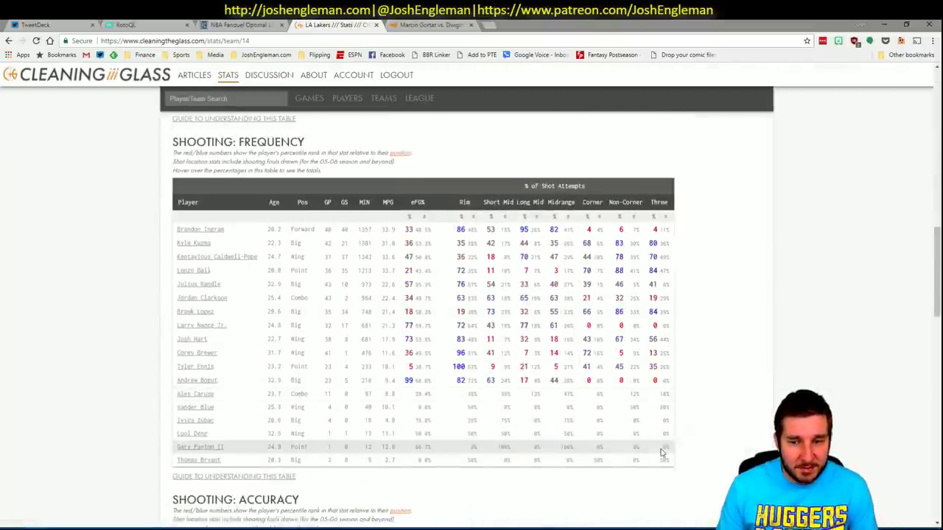
Copy all player rows of the Lakers' Shooting: Frequency table and paste them into the Excel workbook with its paste macro.
drag(662, 452, 178, 230)
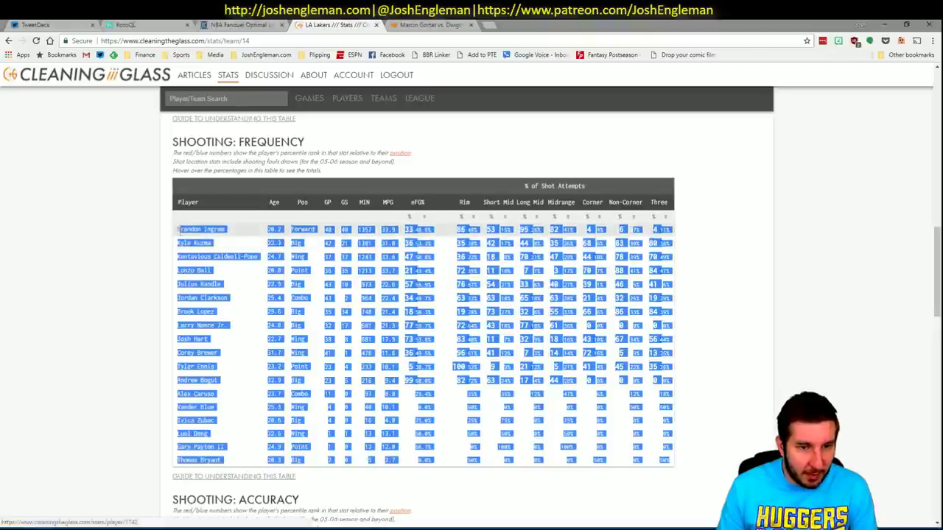
key(alt+Tab)
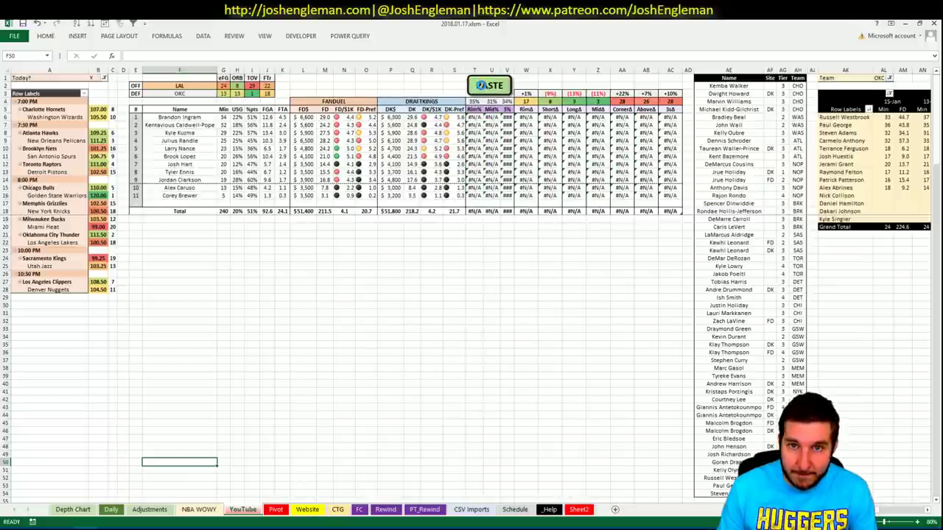
click(480, 85)
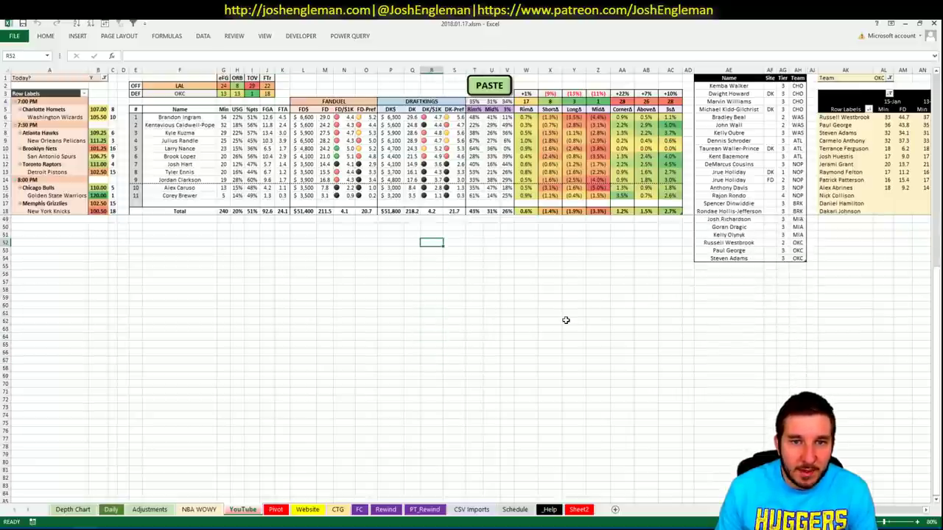
Filter the recent-games pivot table to team LAL and review the players' minutes and FD points by date.
click(878, 78)
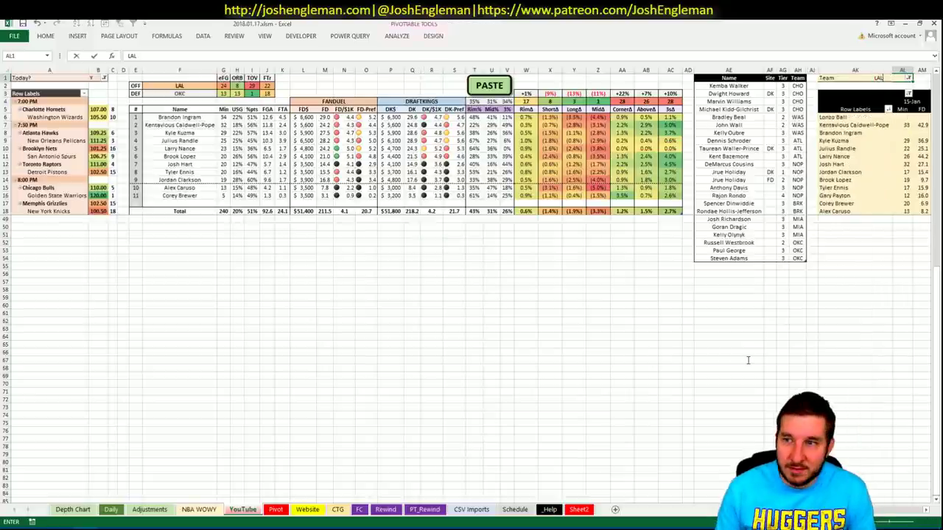
key(Down)
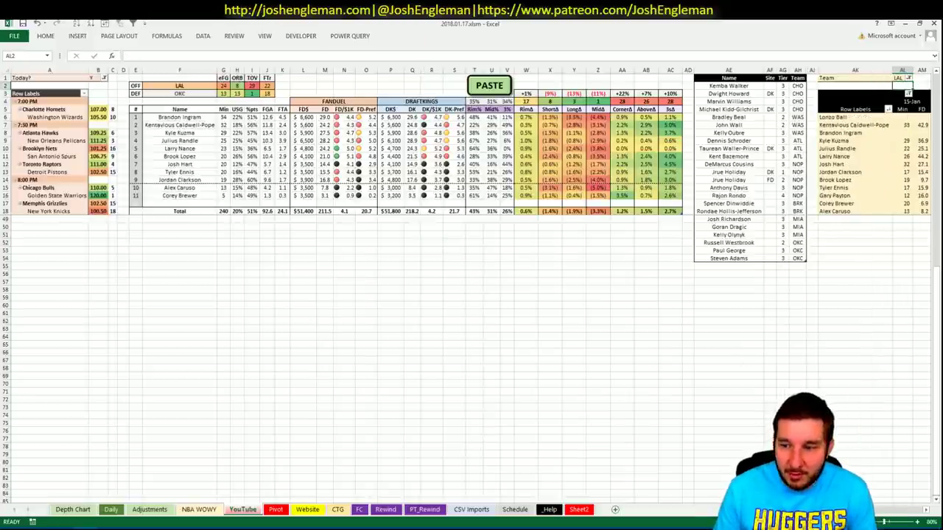
scroll(836, 449, right, 6)
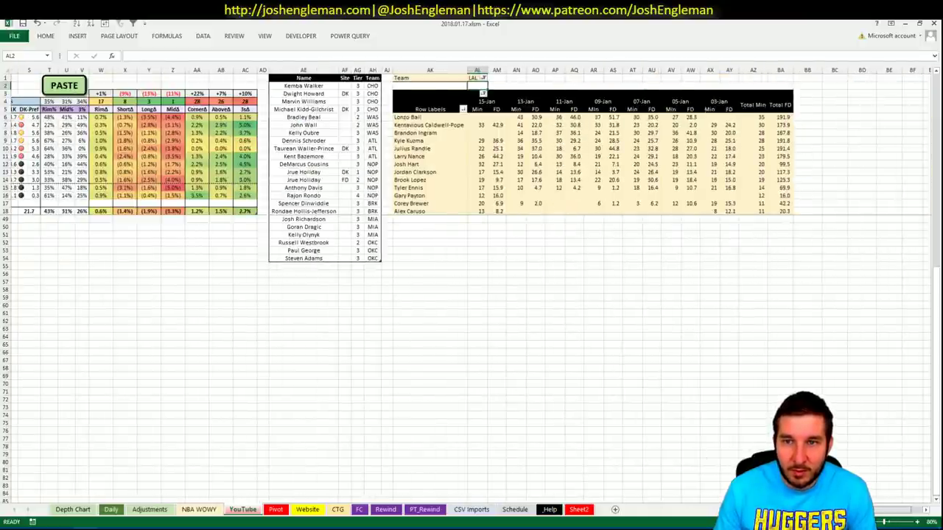
scroll(683, 481, left, 6)
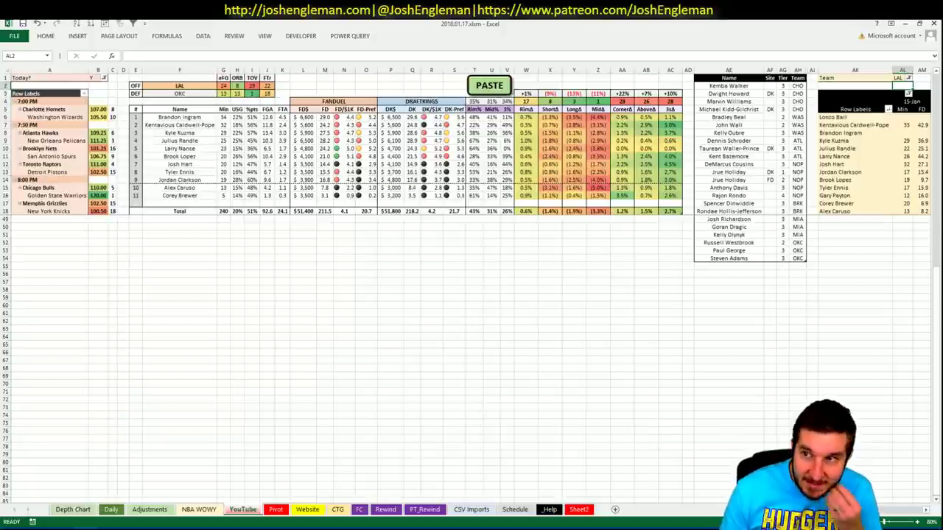
scroll(471, 294, right, 8)
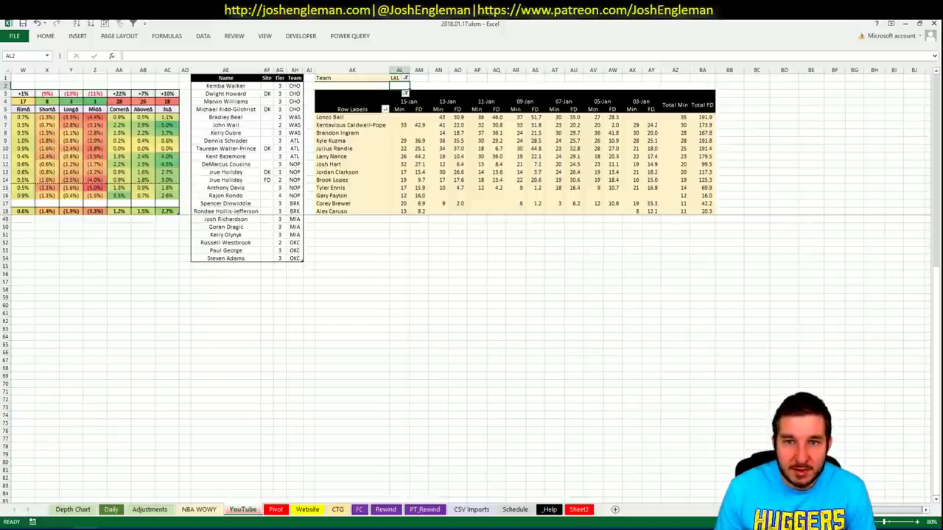
scroll(729, 266, left, 8)
Add Kentavious Caldwell-Pope to the player list below Steven Adams with tier 3 and no site.
click(729, 265)
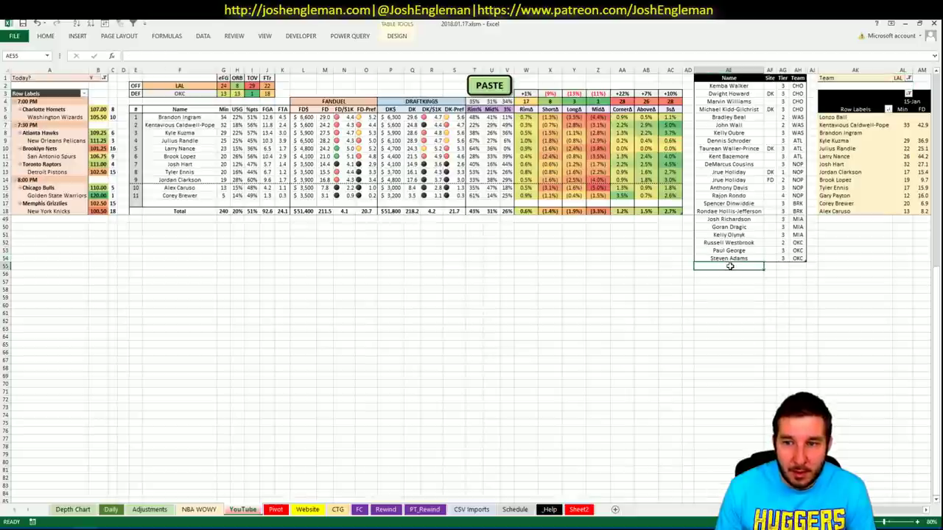
text(Kent)
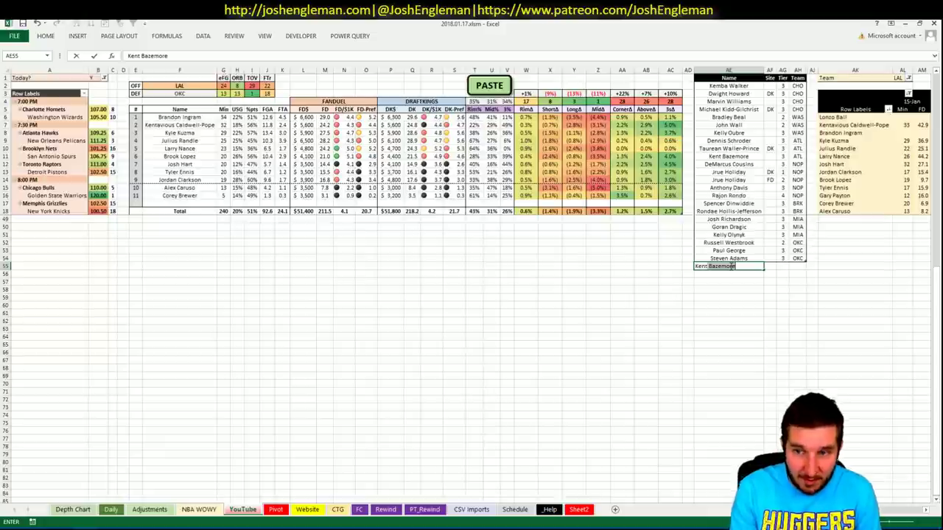
text(avious)
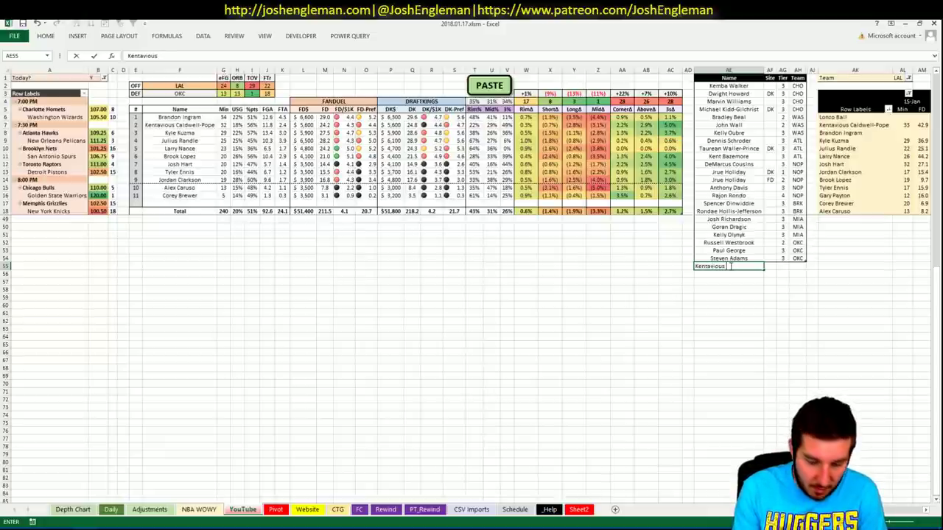
text( Caldwell-Pop)
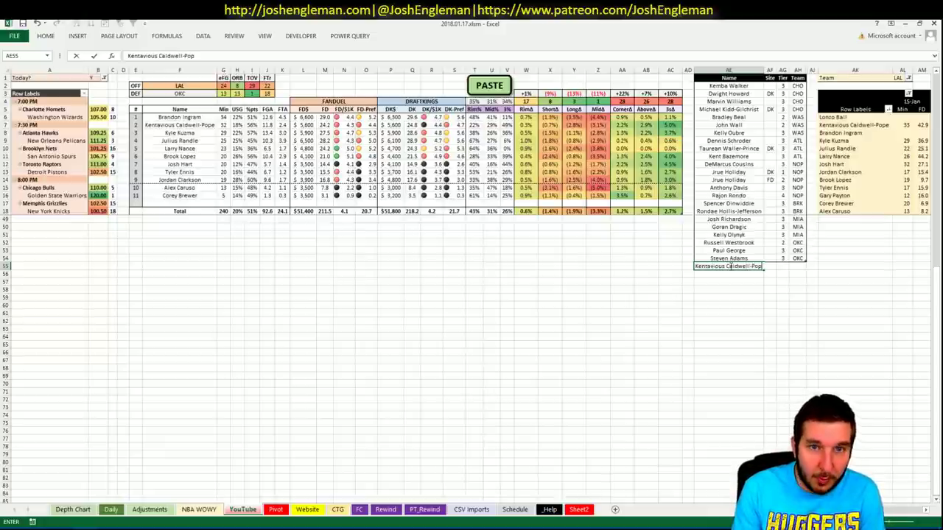
text(e)
key(Tab)
key(Tab)
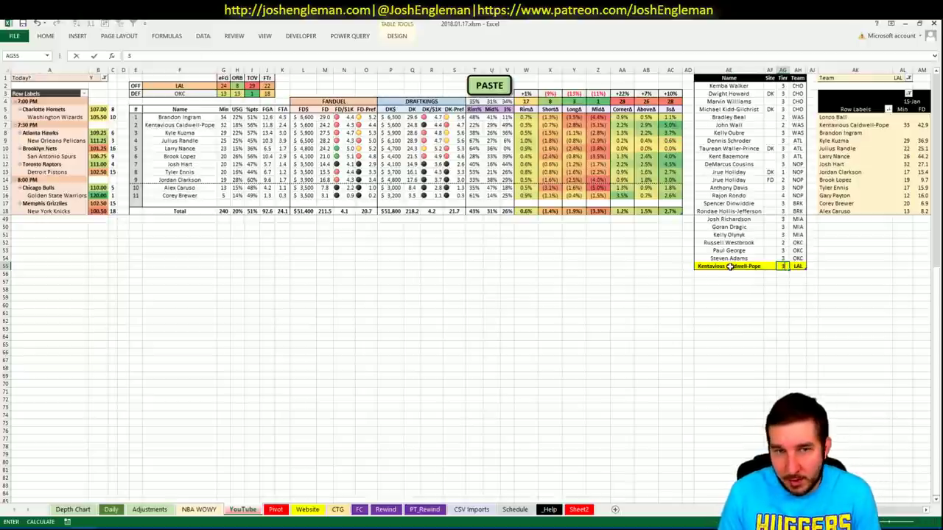
text(3)
key(Return)
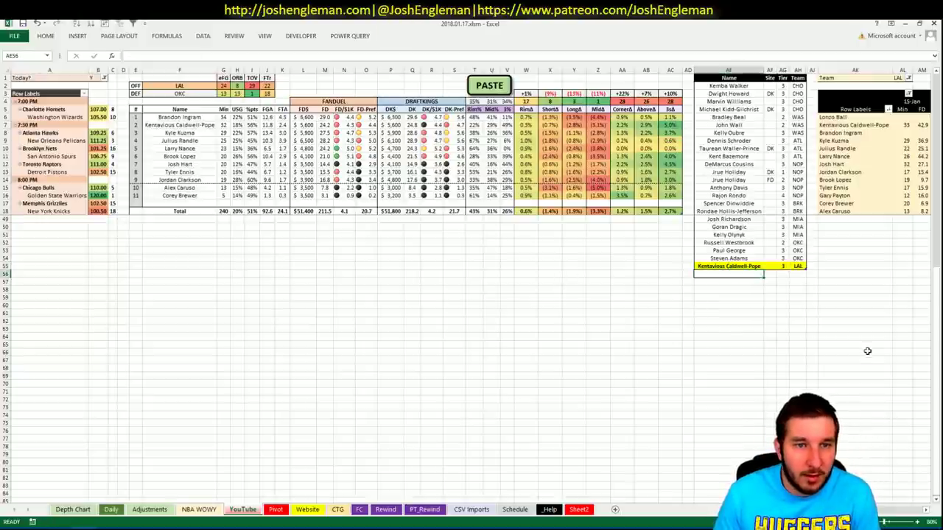
Add Kyle Kuzma to the player list below Kentavious Caldwell-Pope with tier 3 and no site.
scroll(472, 221, right, 5)
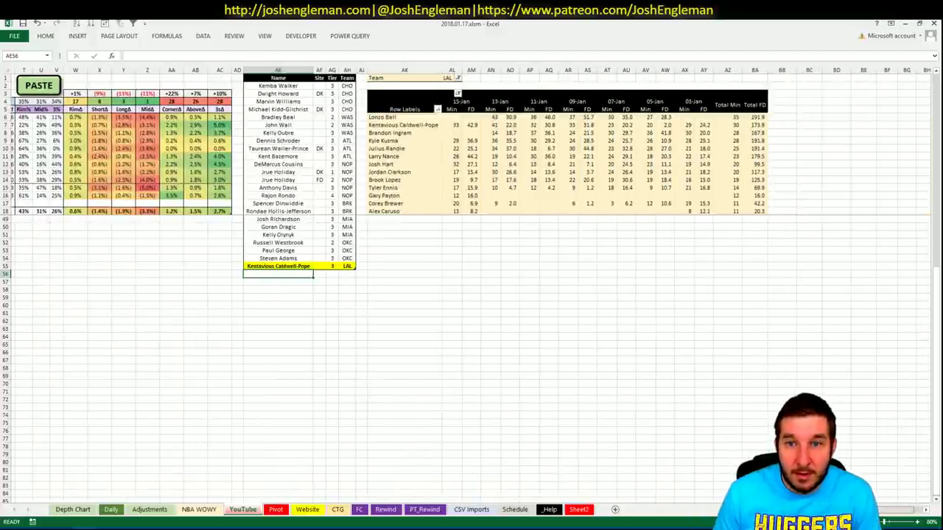
scroll(471, 221, left, 5)
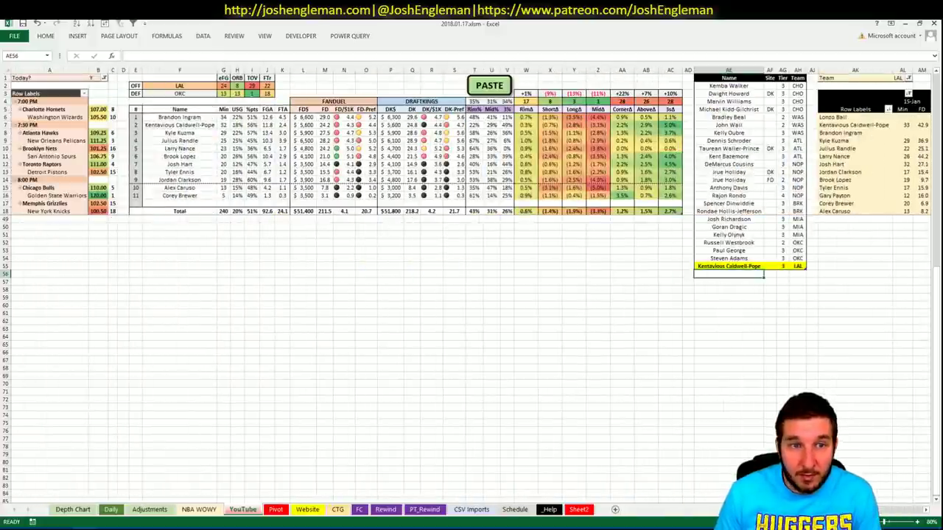
text(Kyle Lowry)
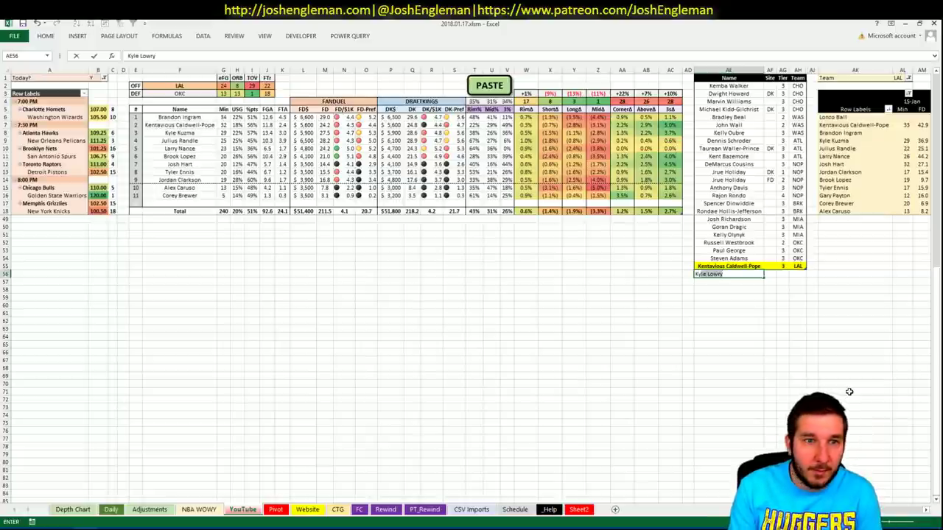
key(BackSpace)
key(BackSpace)
key(BackSpace)
key(BackSpace)
key(BackSpace)
text(K)
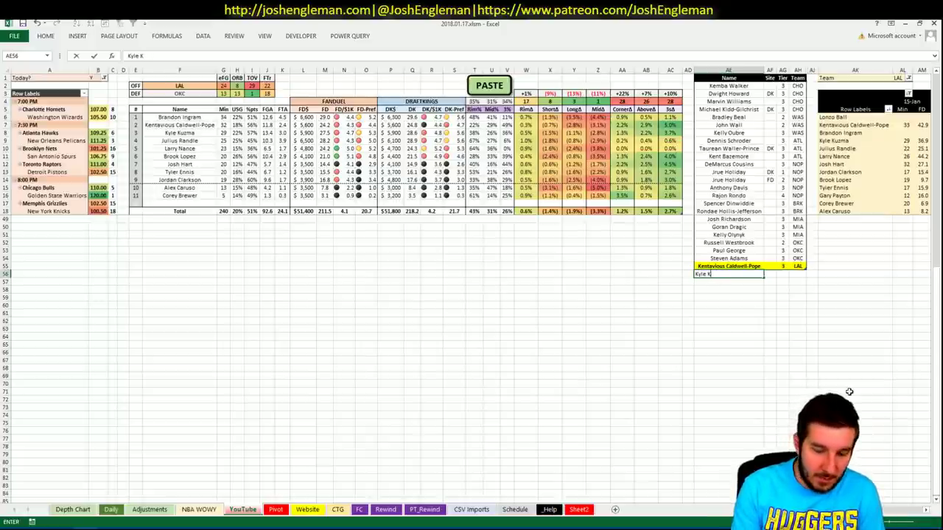
text(uzma)
key(Tab)
key(Tab)
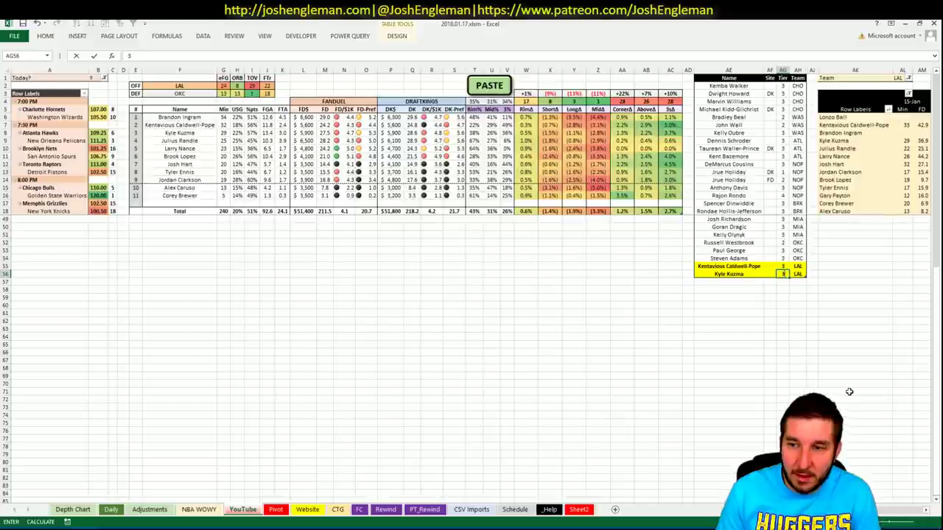
key(Return)
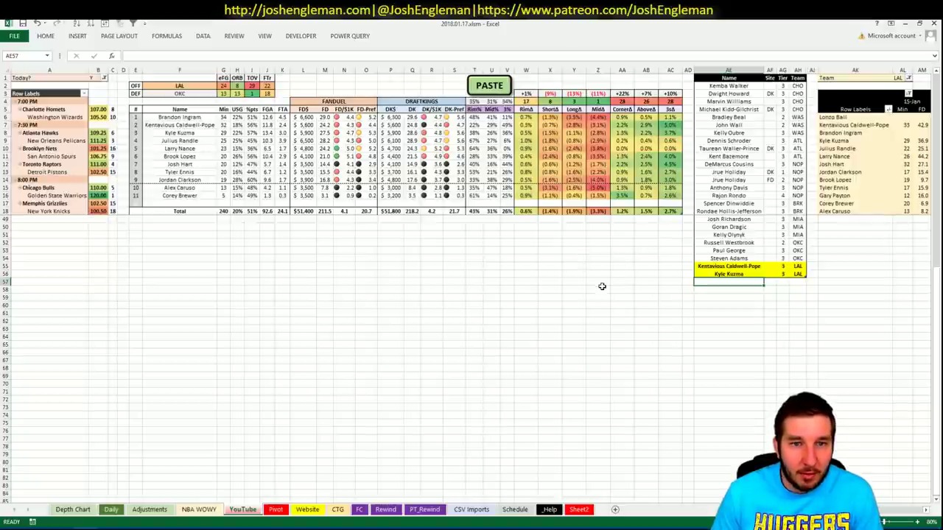
Compare the LAL players' salaries and projections with their minutes and FD points in the recent games.
scroll(472, 221, right, 5)
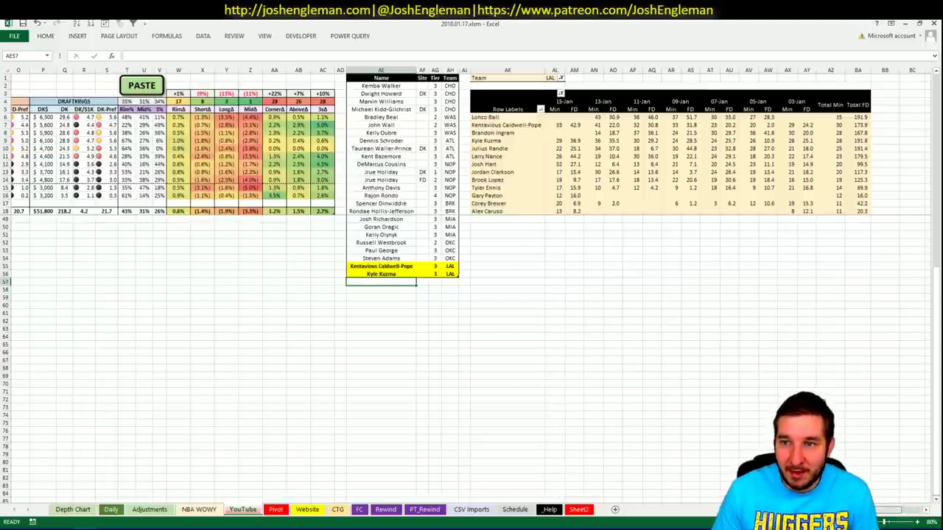
scroll(452, 156, left, 4)
scroll(452, 157, right, 6)
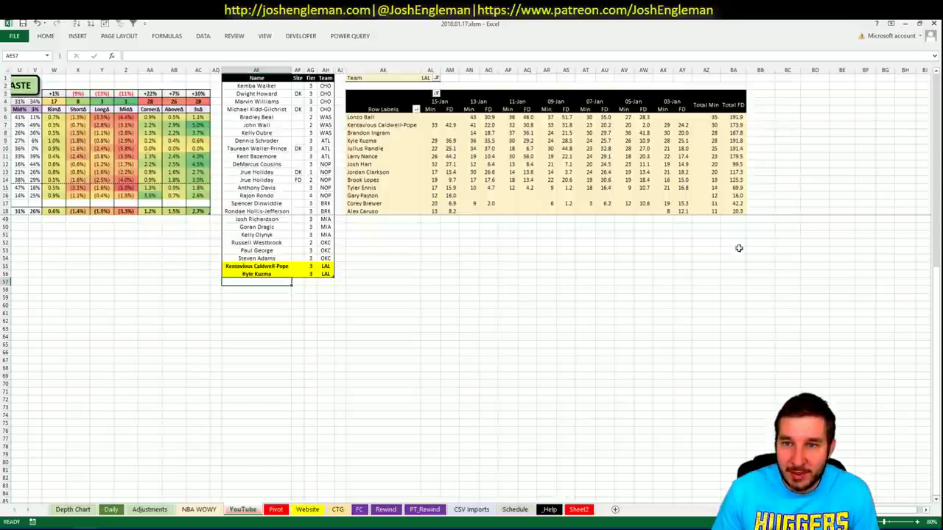
scroll(740, 287, left, 7)
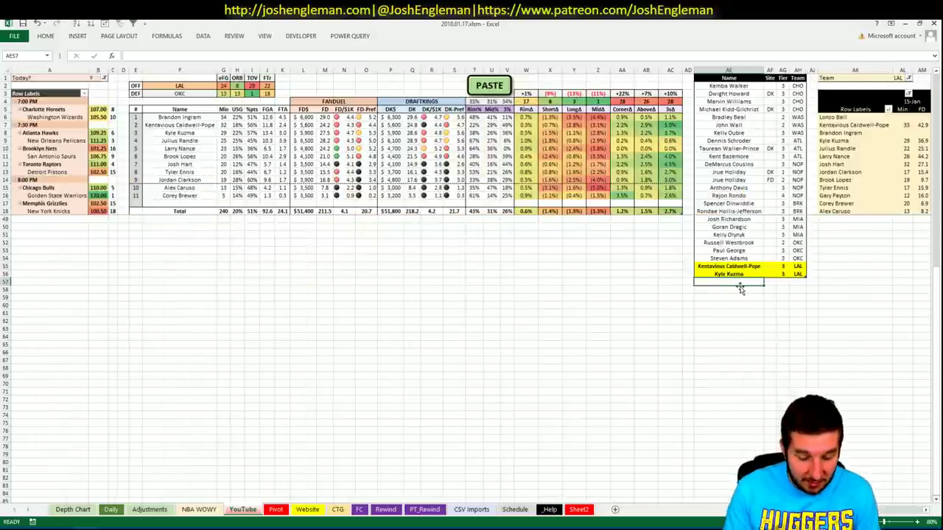
Add Larry Nance to the player list below Kyle Kuzma with tier 3 and no site.
text(Larry Nance)
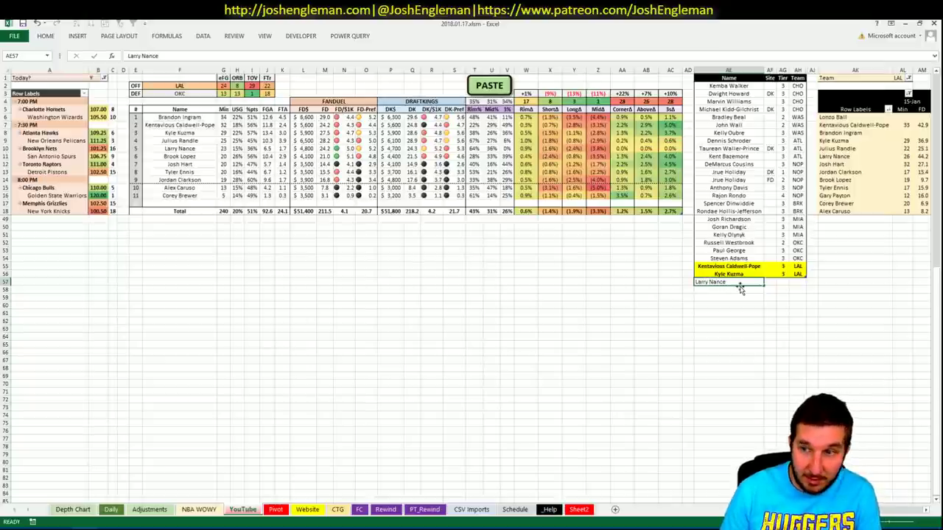
key(Return)
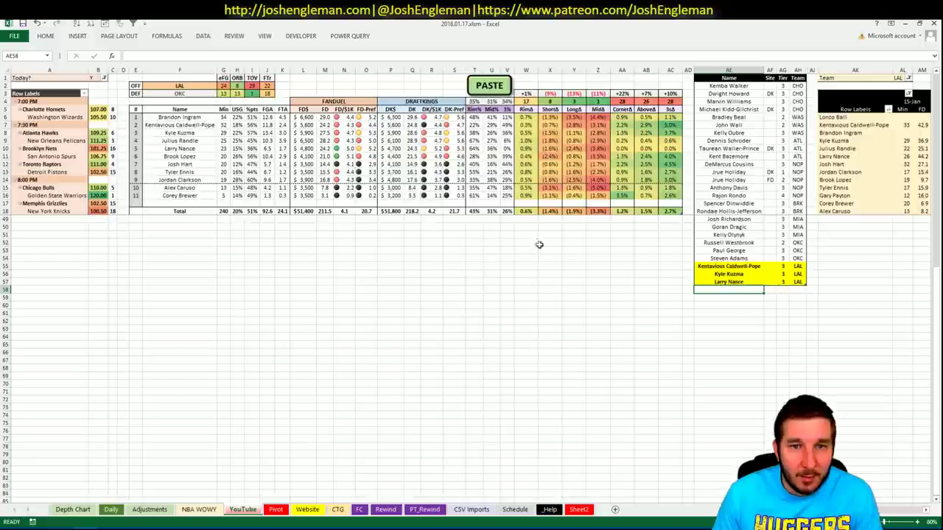
scroll(471, 287, right, 5)
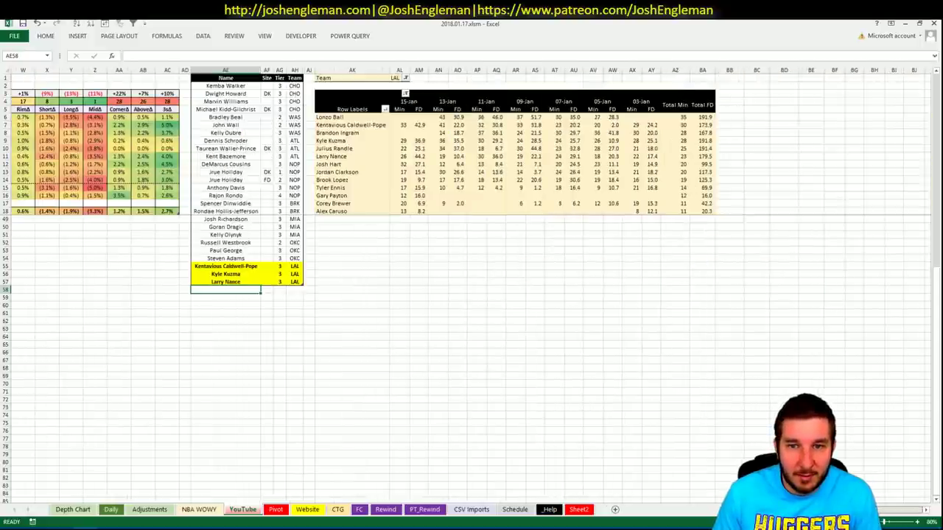
scroll(471, 295, left, 8)
Set the offensive team of the player projection table to SAC.
click(184, 265)
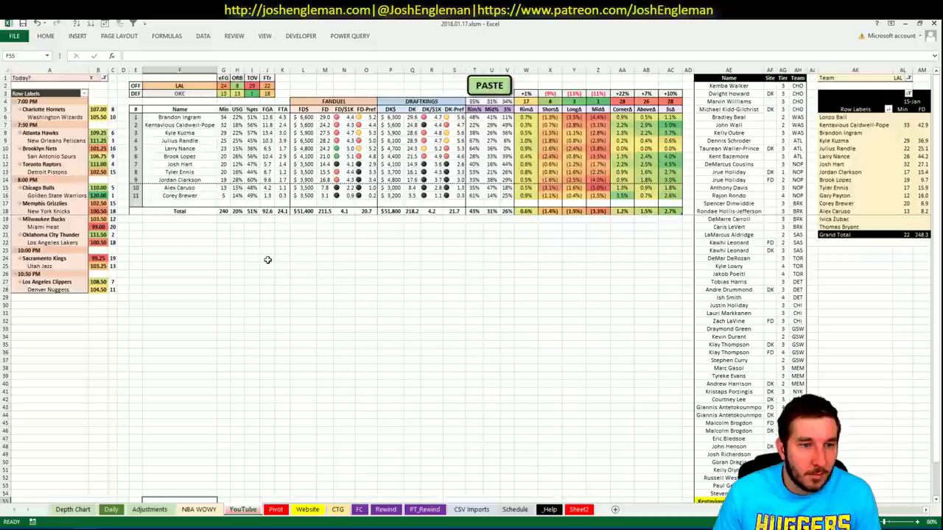
click(213, 86)
text(SAC)
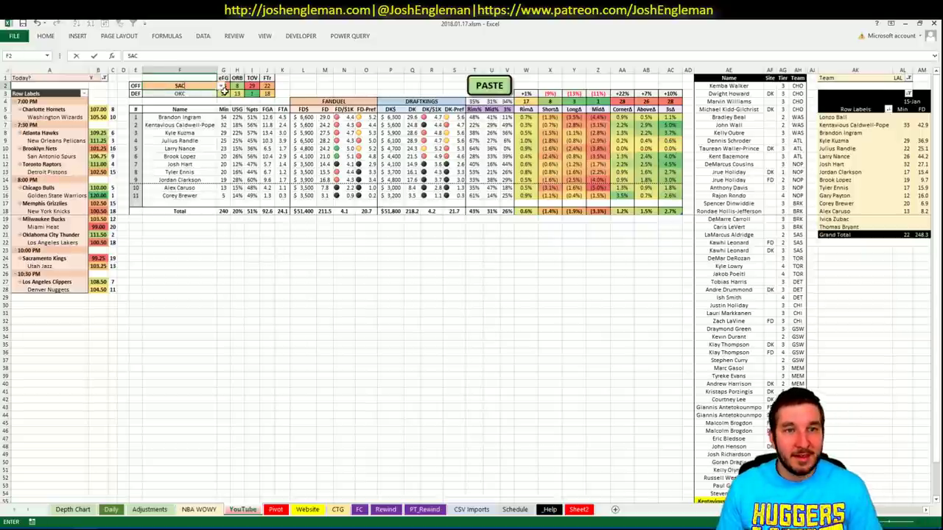
key(Return)
Switch to the browser and open the Sacramento Kings player stats on Cleaning the Glass.
key(alt+Tab)
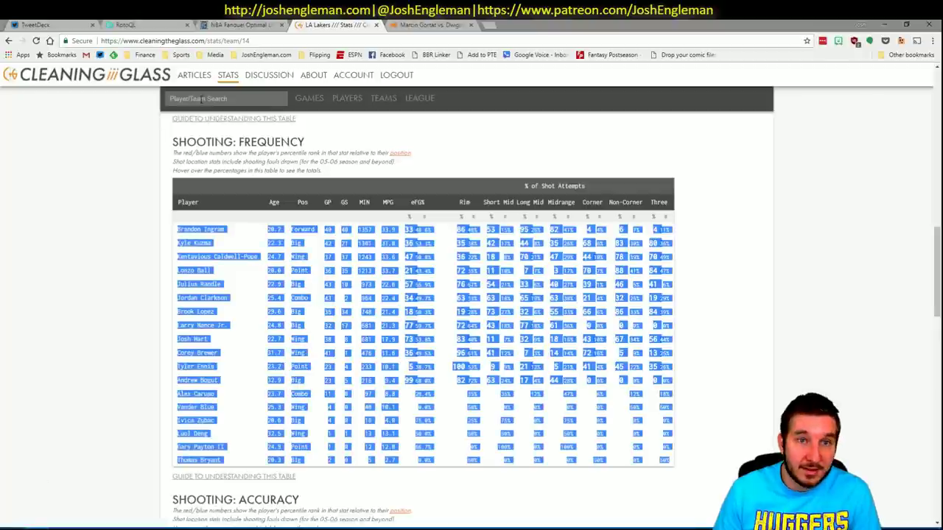
click(213, 96)
text(kings)
key(Down)
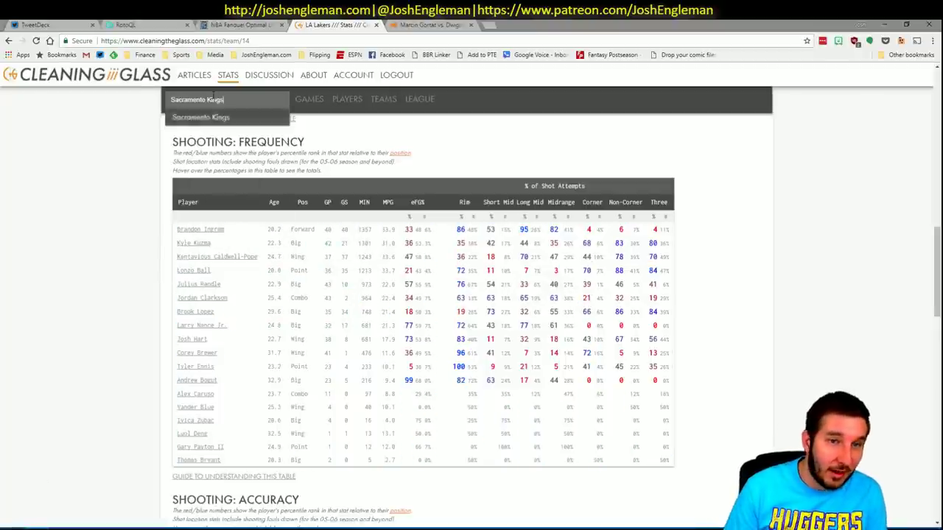
key(Return)
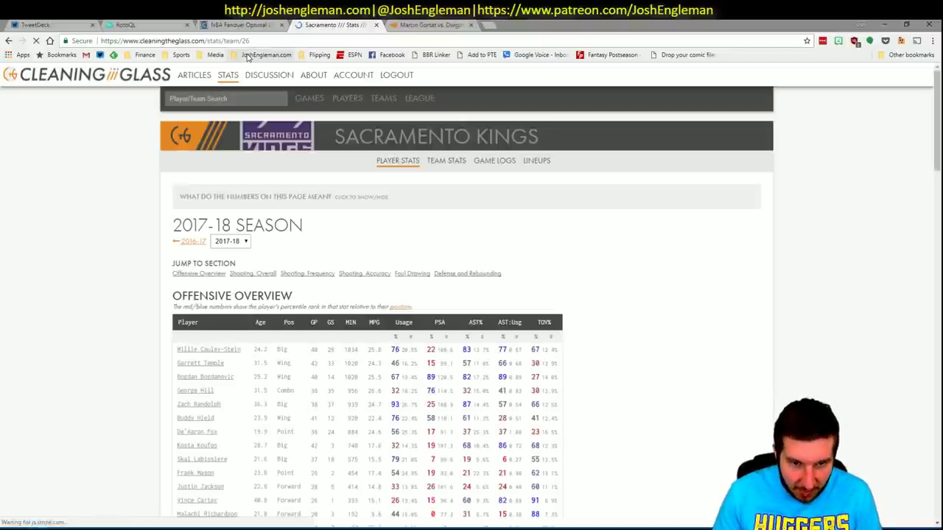
Copy the Kings' Shooting: Frequency table and paste it into the Excel workbook with its paste macro.
click(307, 273)
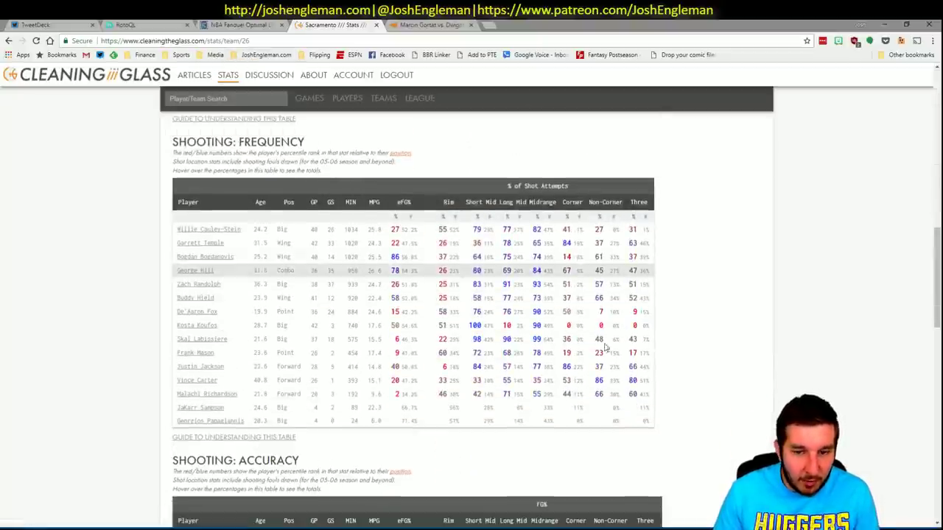
drag(648, 425, 184, 237)
key(alt+Tab)
click(496, 87)
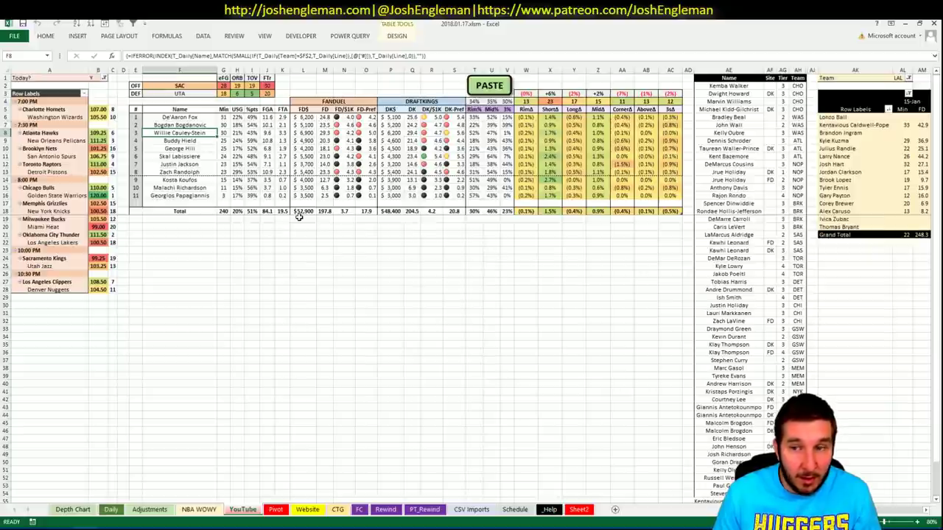
Filter the recent-games pivot table to team SAC and review the players' minutes and FD points by date.
click(447, 290)
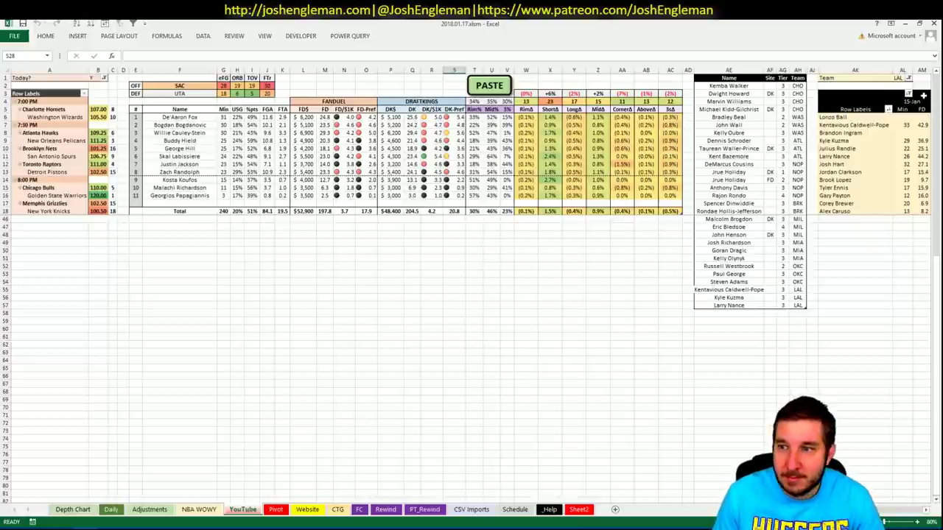
click(901, 78)
text(SAC)
key(Return)
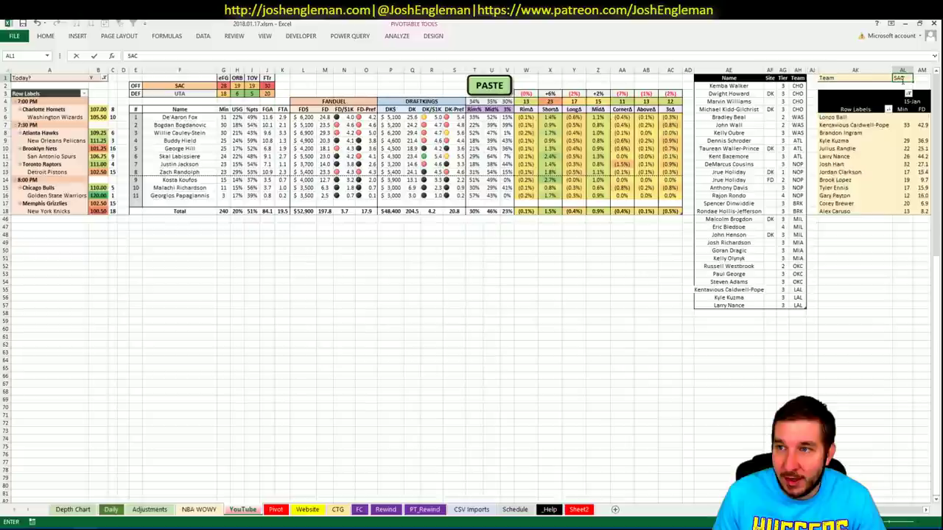
key(Return)
scroll(472, 294, right, 4)
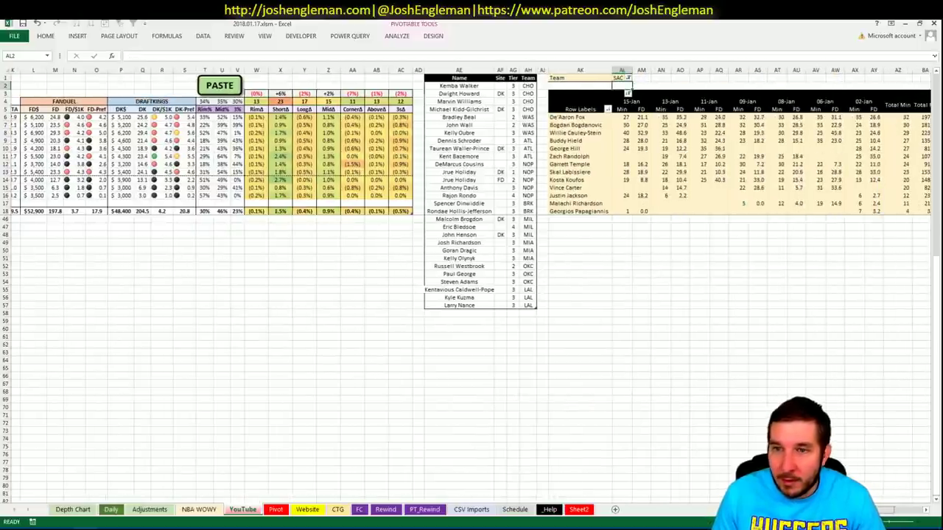
scroll(881, 513, right, 3)
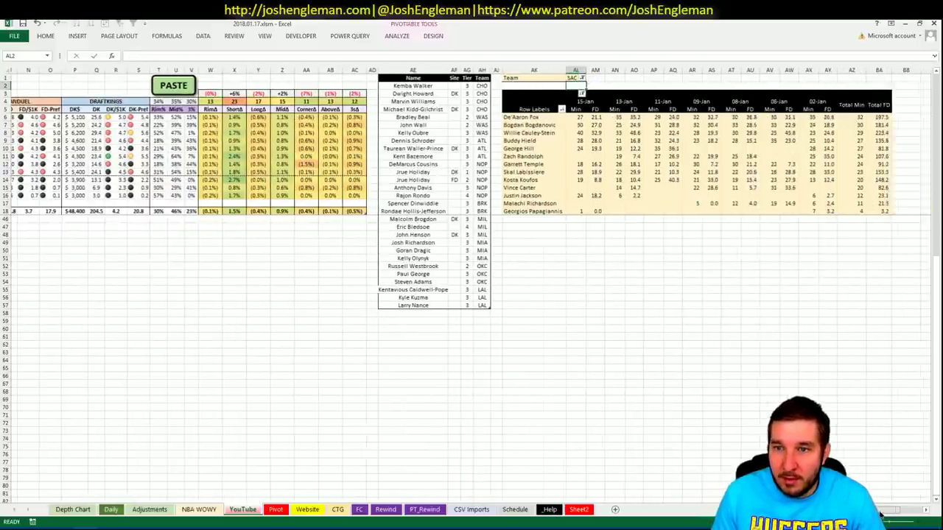
scroll(882, 514, left, 10)
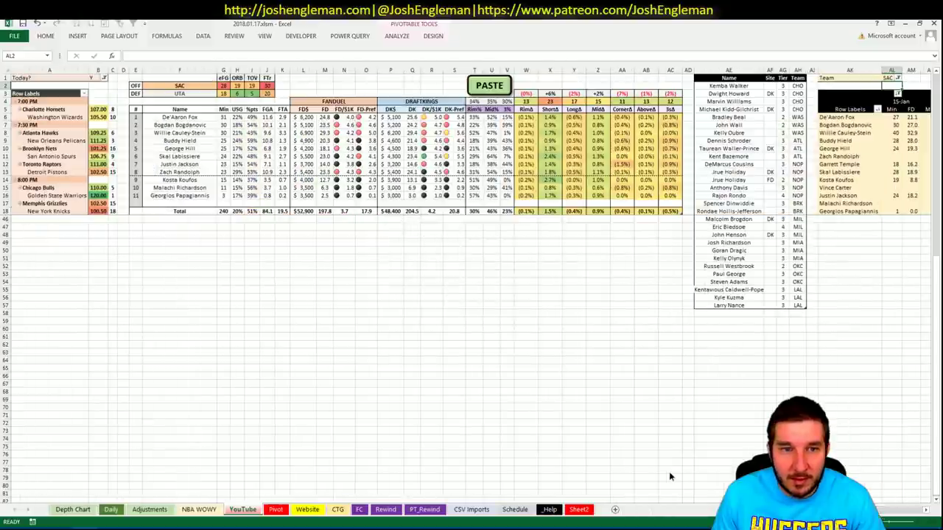
Add Skal Labissiere to the player list below Larry Nance with site DK and tier 3.
click(724, 311)
text(Skal Labissiere)
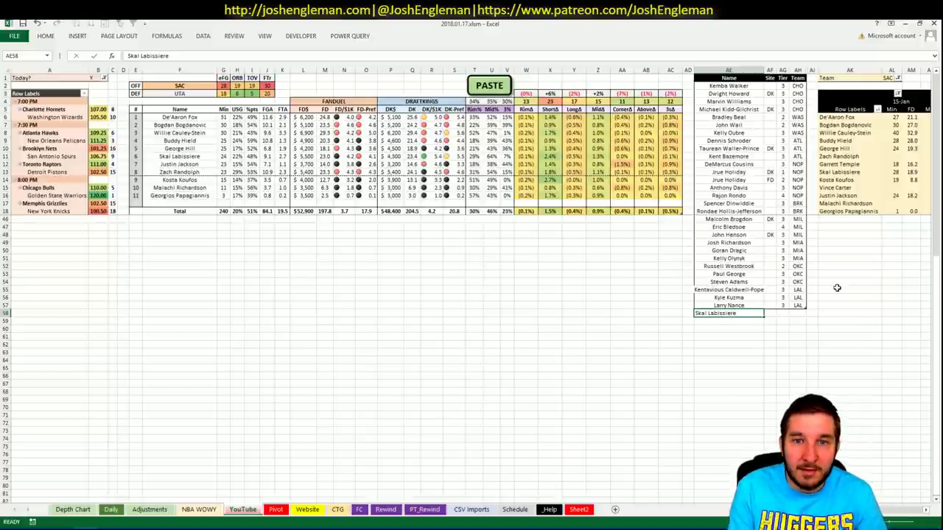
key(Tab)
text(DK)
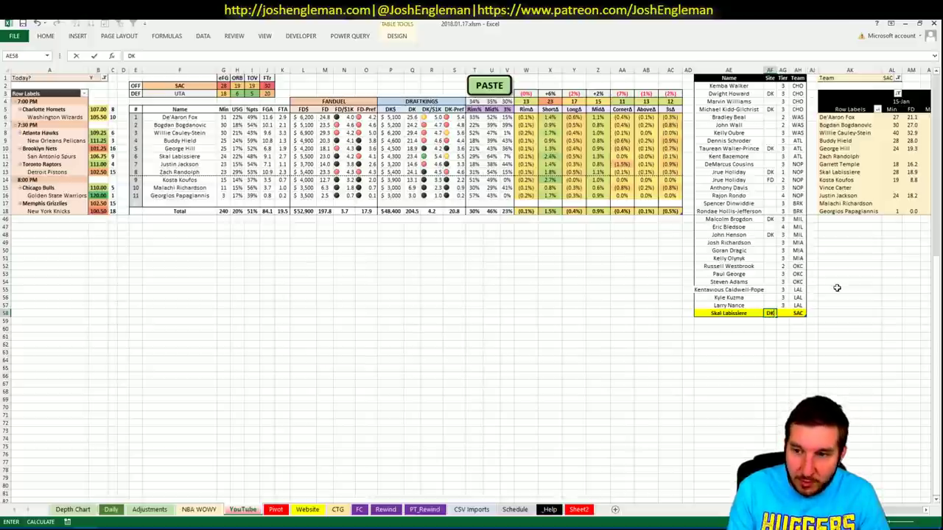
key(Tab)
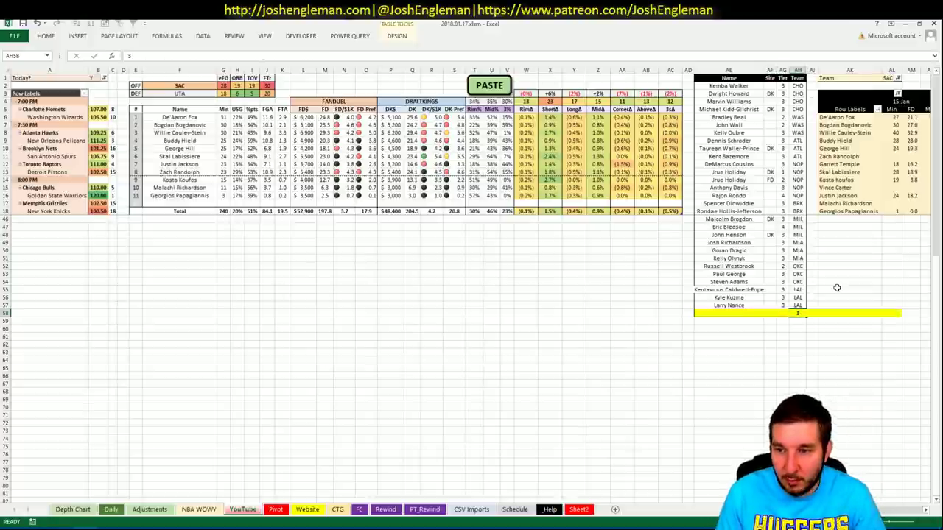
key(Return)
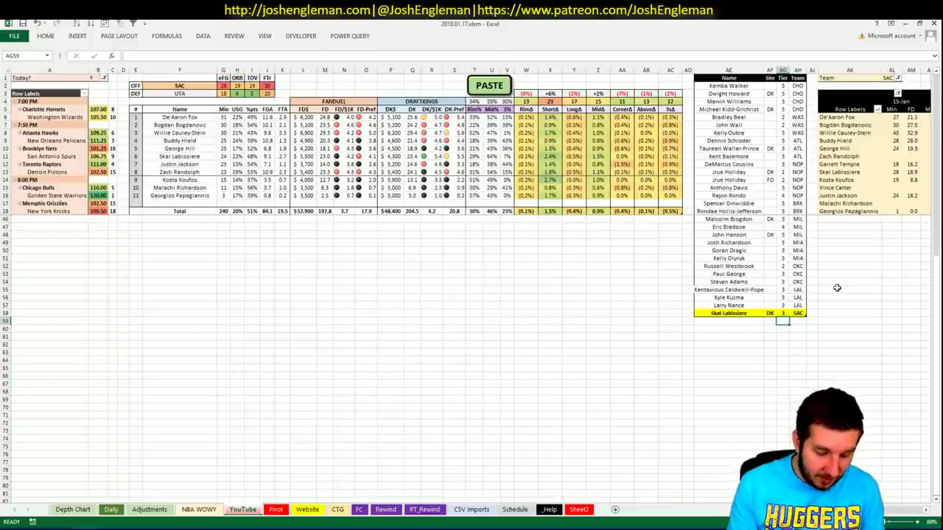
Add De'Aaron Fox to the player list below Skal Labissiere with site DK and tier 3.
key(Left)
key(Left)
text(D)
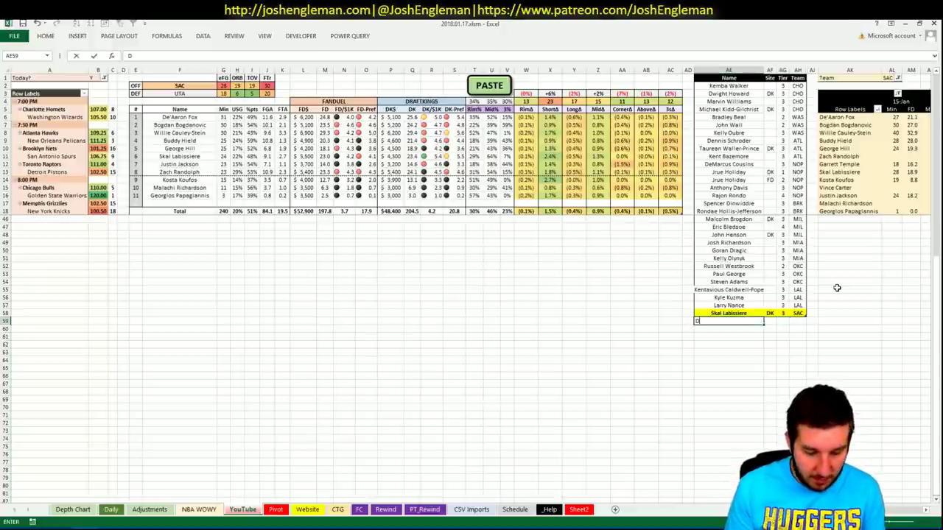
text(e'Aaron F)
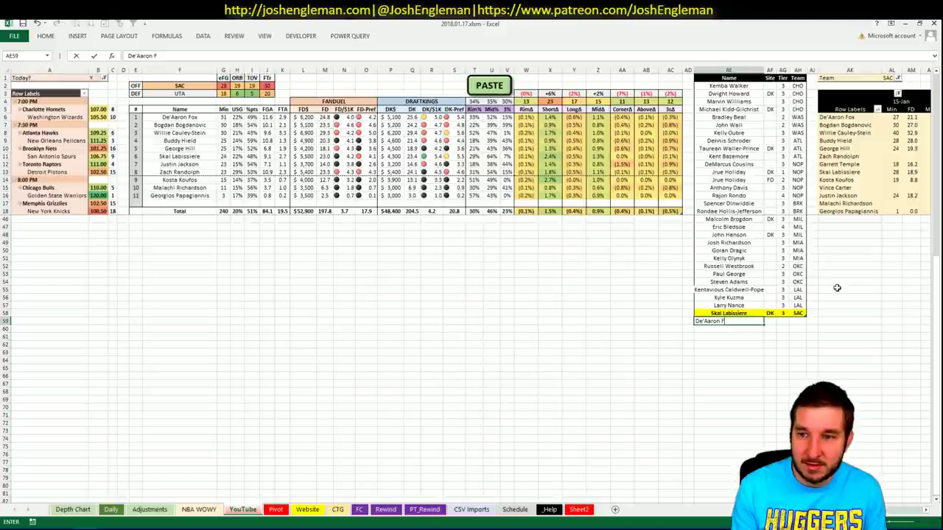
text(ox)
key(Tab)
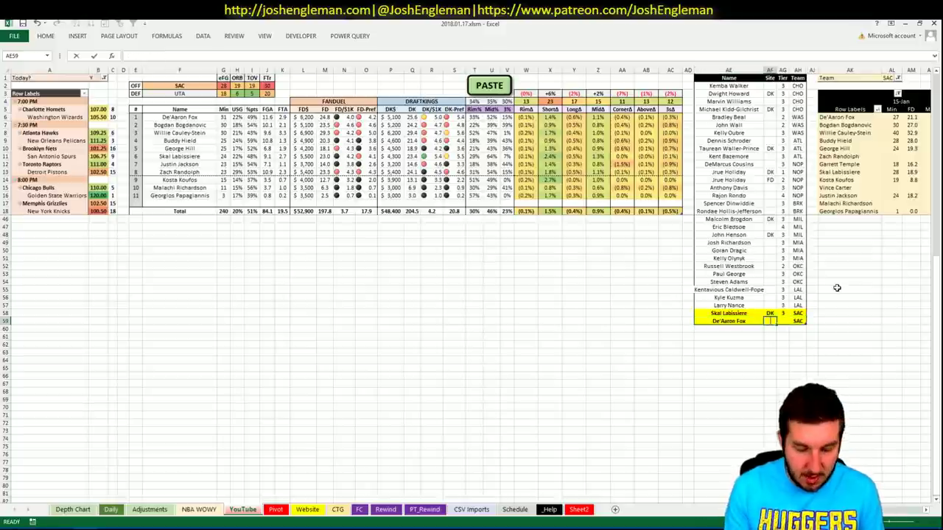
text(DK)
key(Return)
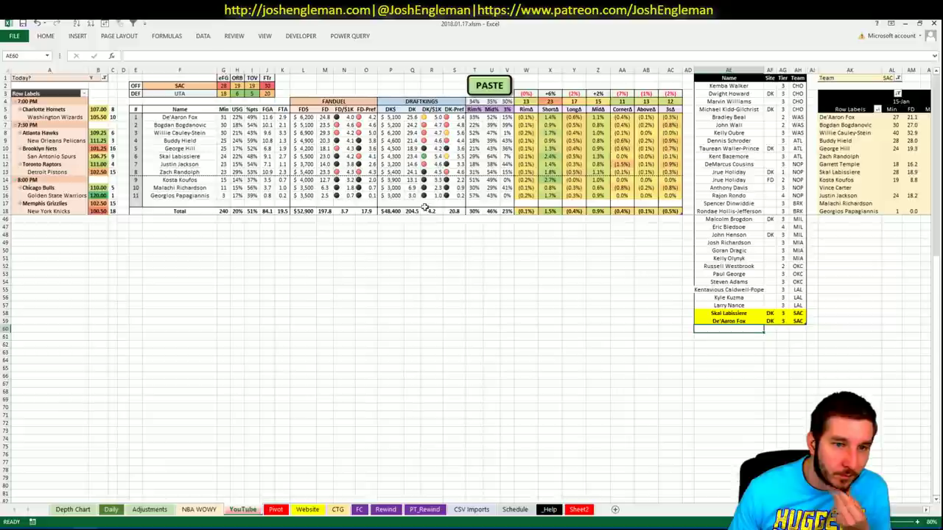
Set the offensive team of the player projection table to UTA.
click(192, 188)
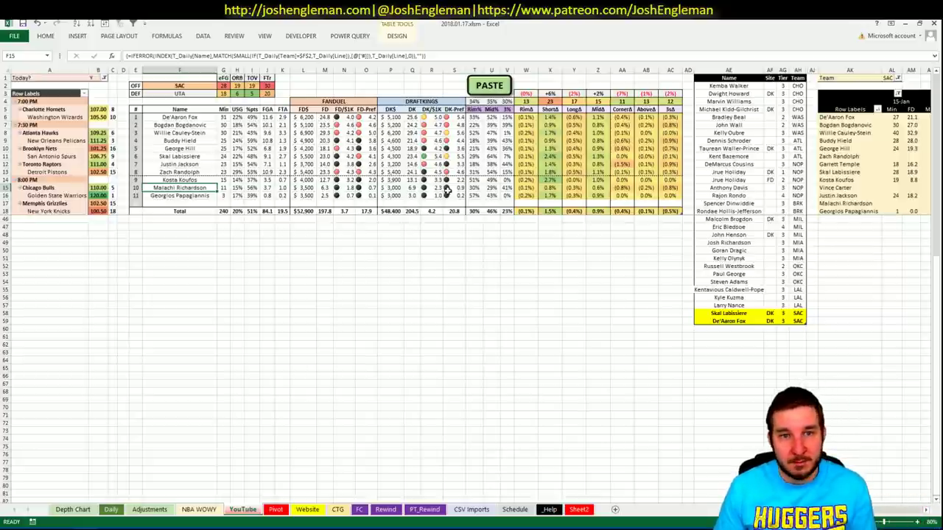
click(306, 243)
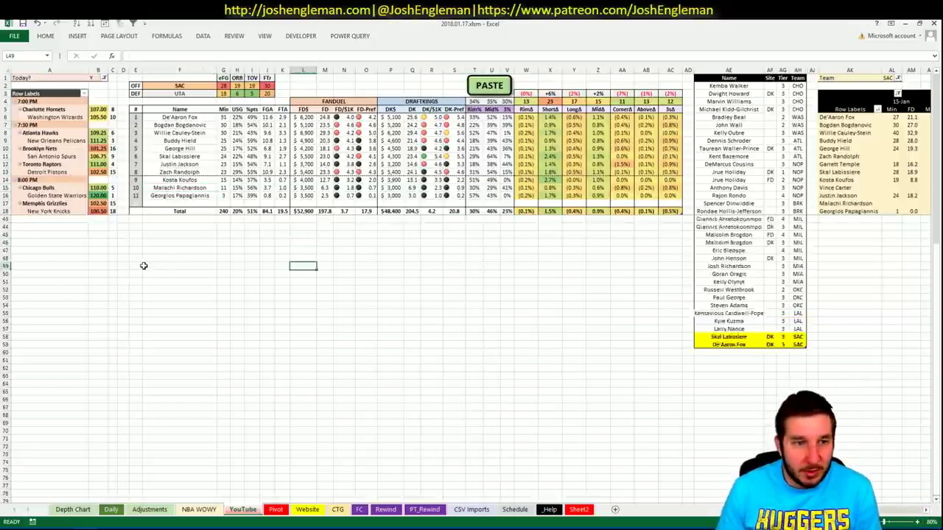
click(181, 86)
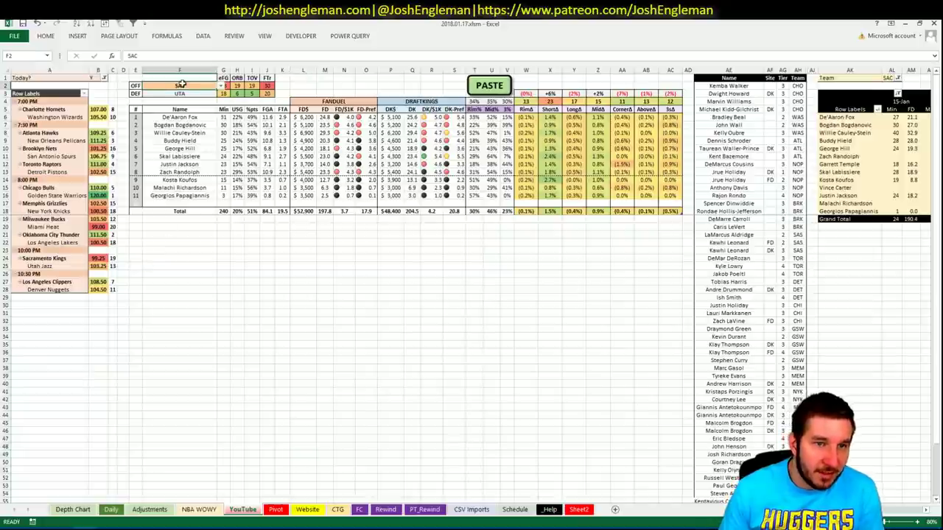
text(UTA)
key(Return)
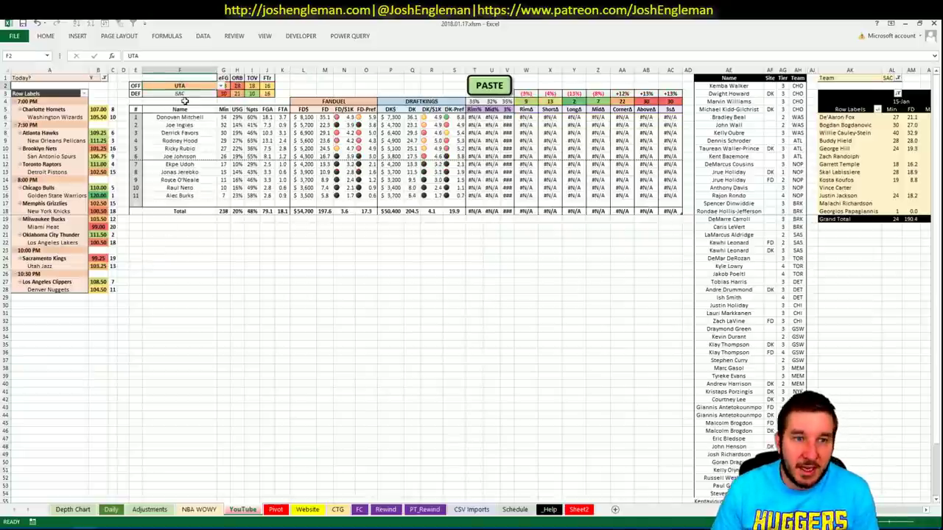
click(263, 281)
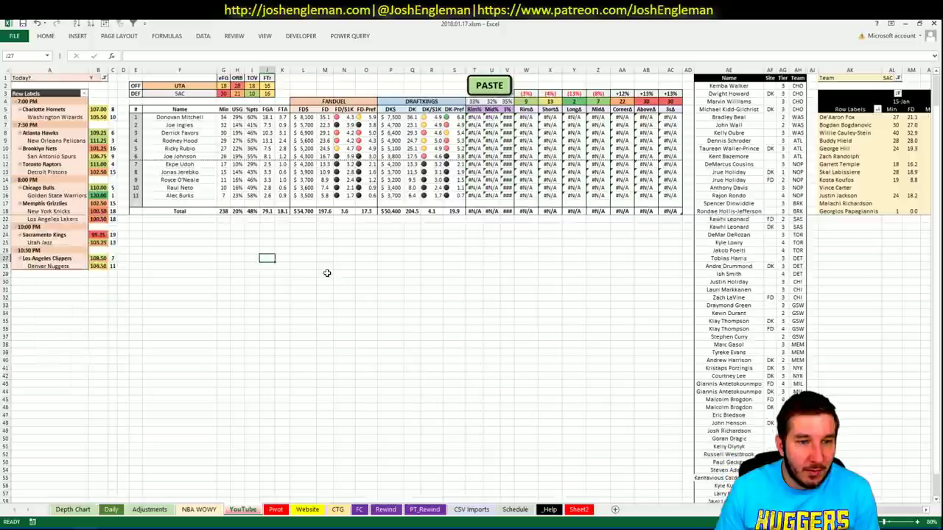
Switch to the browser and open the Utah Jazz player stats on Cleaning the Glass.
key(alt+Tab)
click(225, 101)
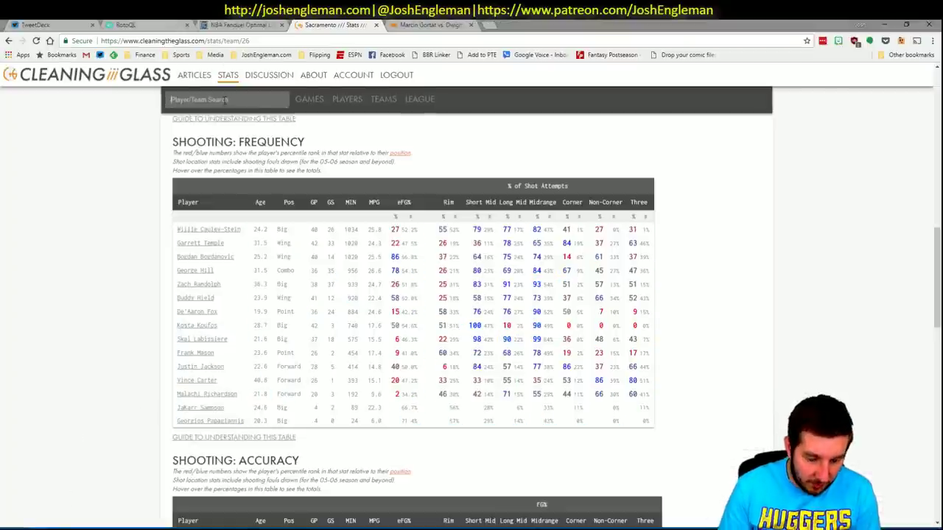
text(jazz)
key(Down)
key(Return)
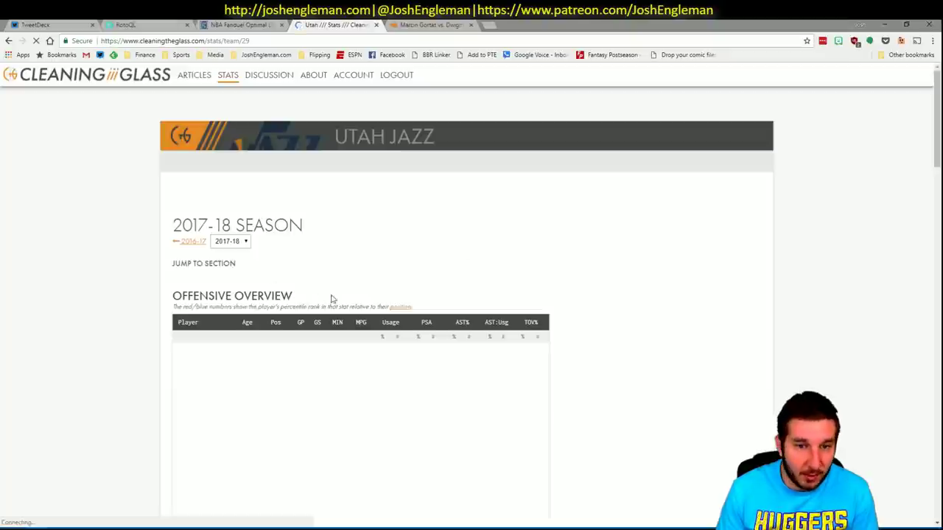
Copy the Jazz's Shooting: Frequency table and paste it into the Excel workbook with its paste macro.
click(318, 275)
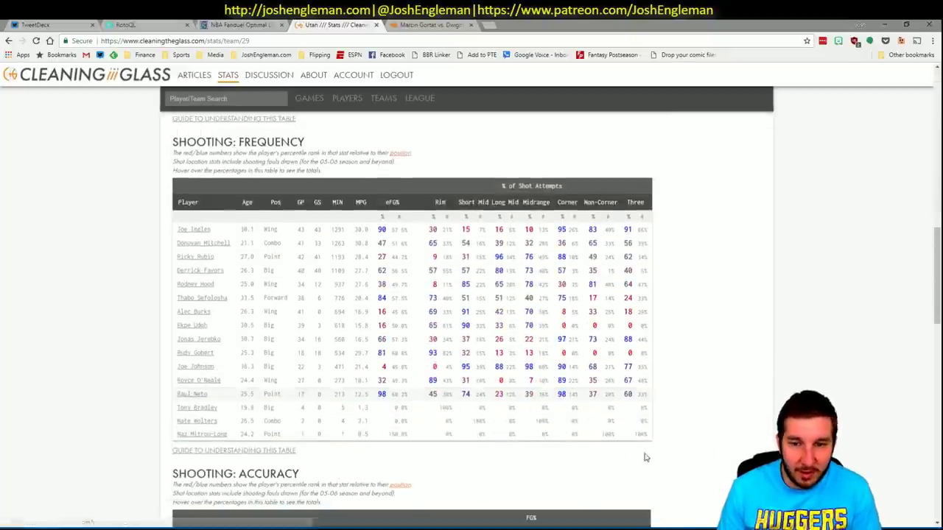
drag(647, 439, 177, 228)
key(ctrl+c)
key(alt+Tab)
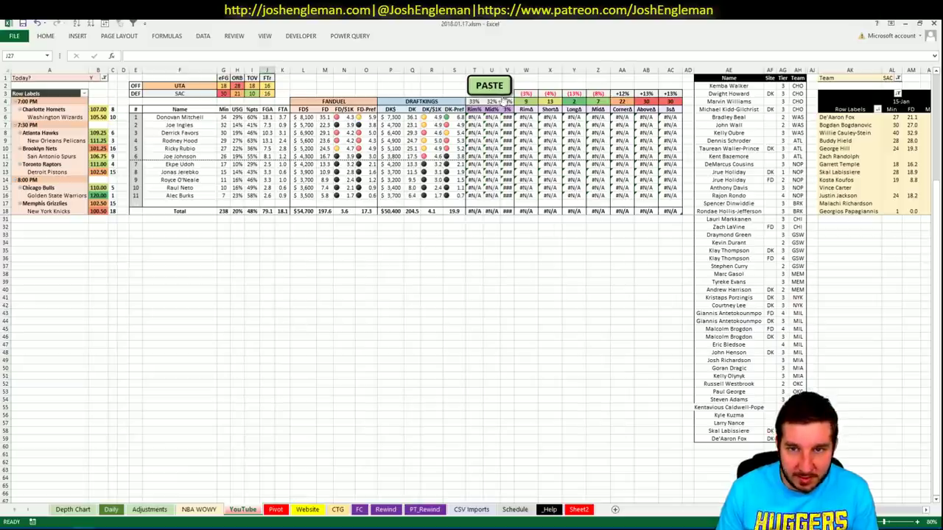
click(498, 89)
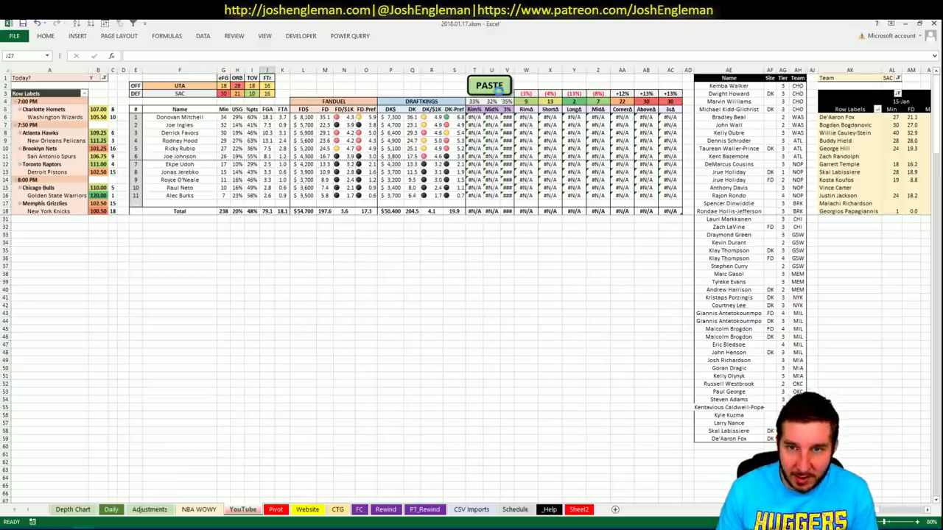
click(472, 265)
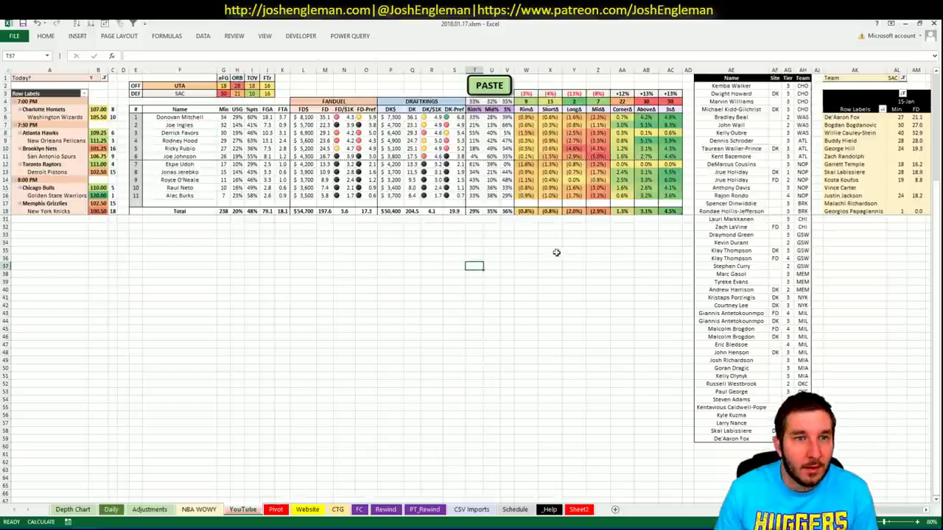
click(465, 284)
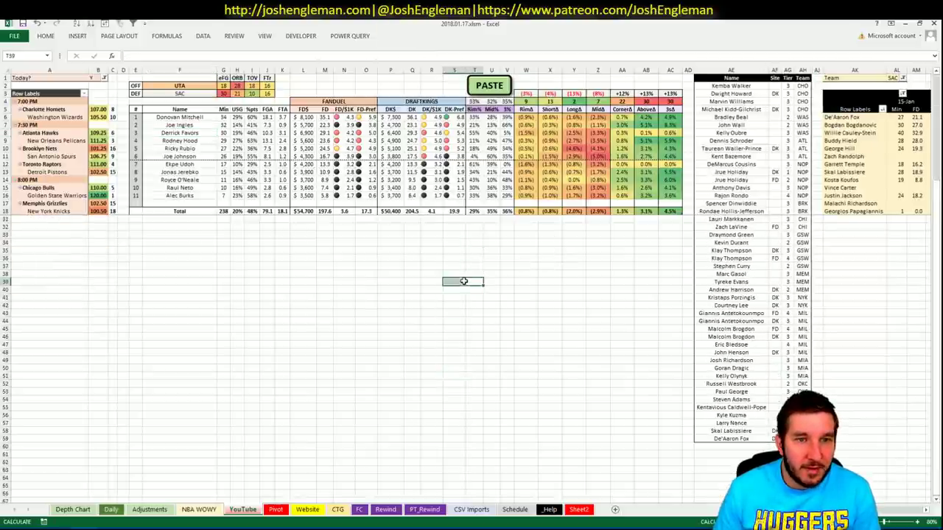
Add Donovan Mitchell to the player list in the row below De'Aaron Fox.
click(573, 328)
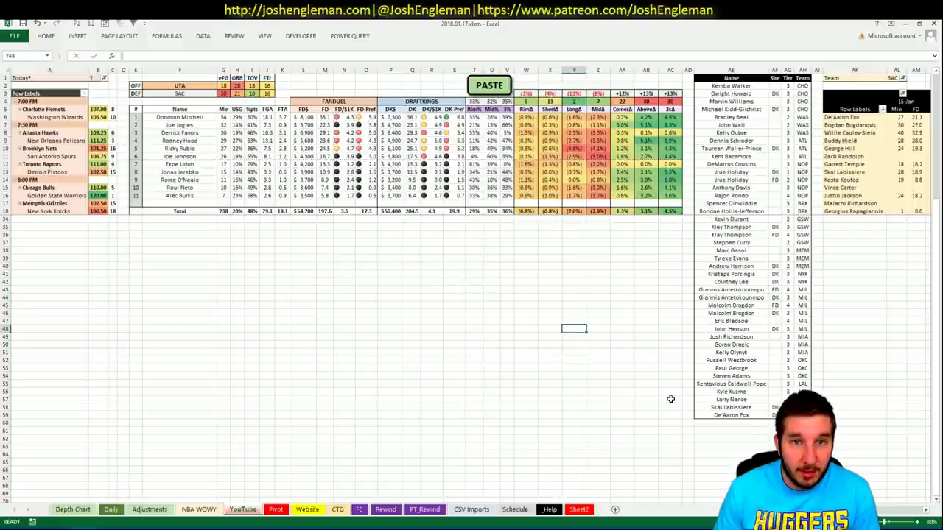
click(723, 424)
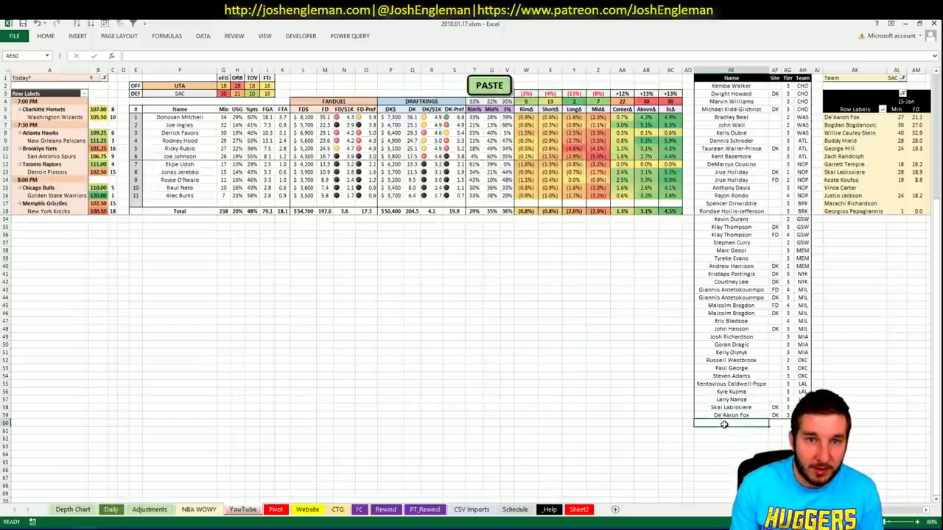
text(Donovan Mitche)
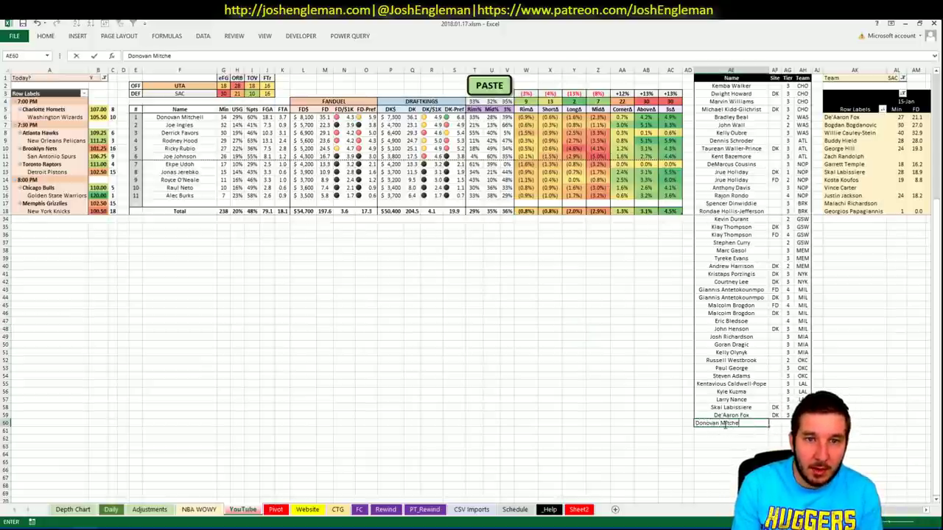
text(ll)
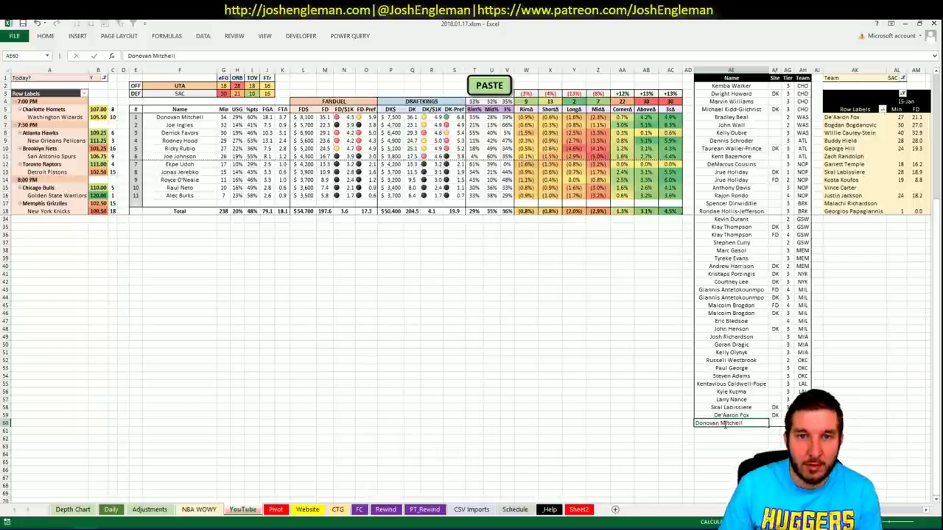
key(Tab)
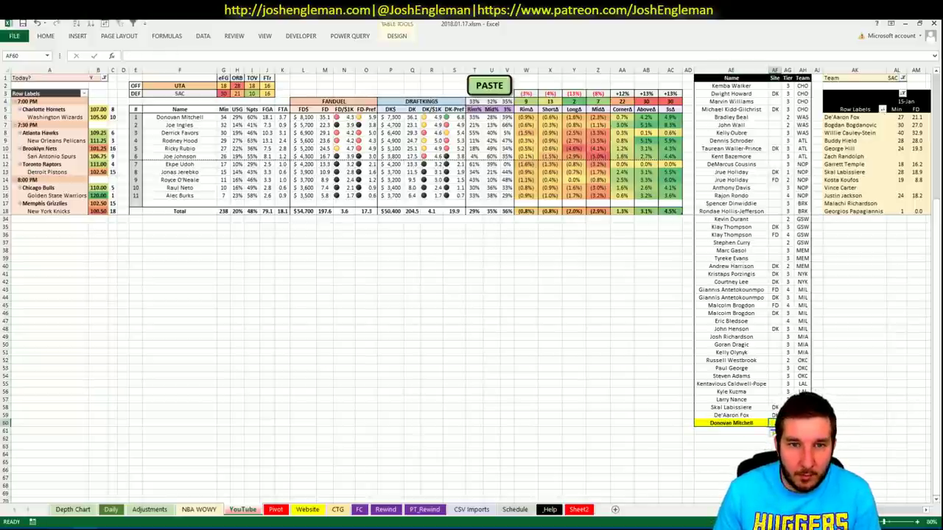
Filter the recent game log pivot table to team UTA and review the players' minutes and FanDuel points.
scroll(646, 78, right, 5)
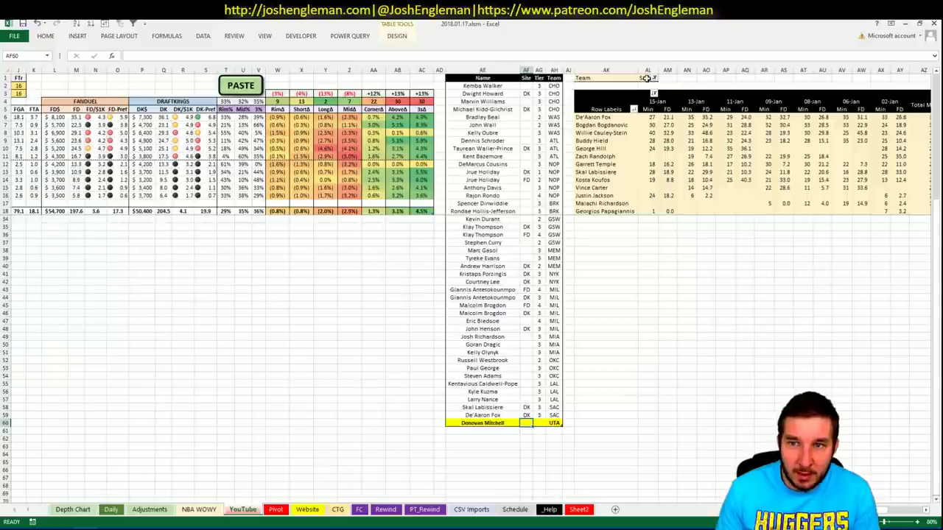
click(646, 78)
text(UTA)
key(Return)
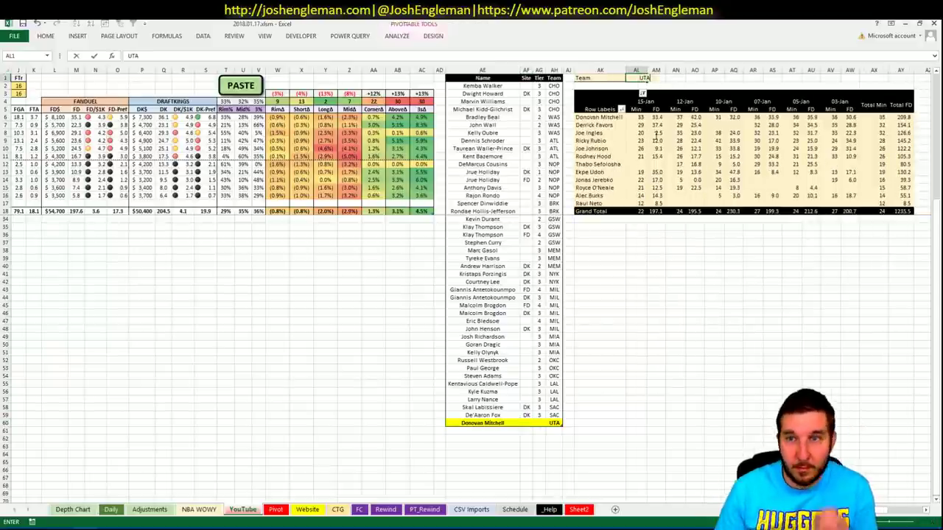
key(Return)
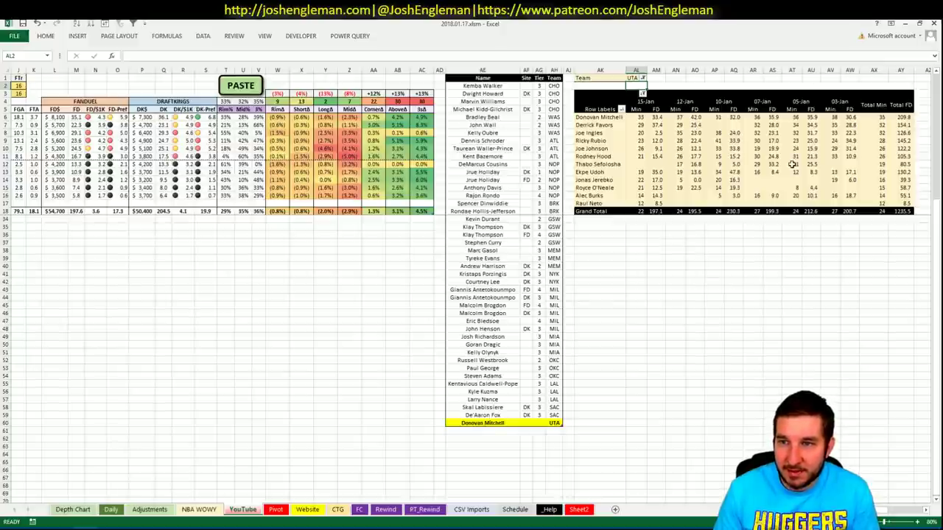
scroll(617, 364, left, 5)
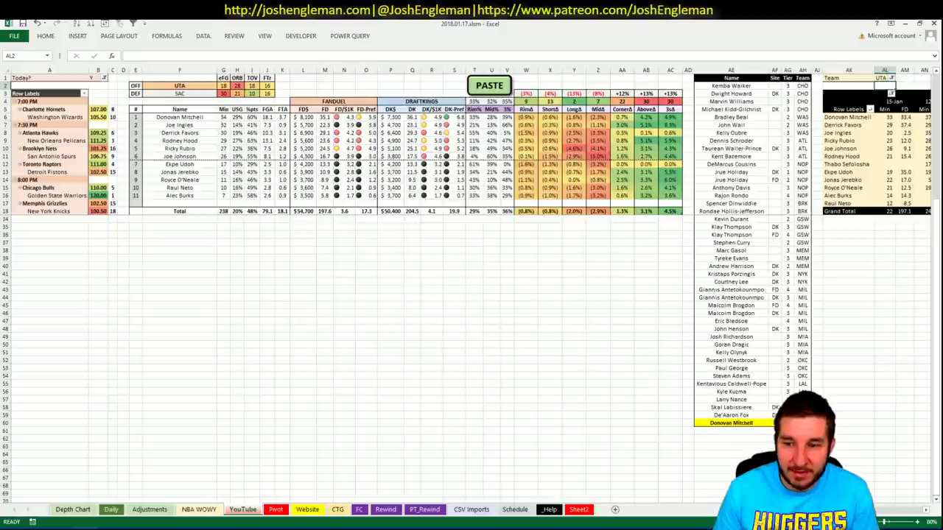
Assign Donovan Mitchell tier 2 in the player list, leaving the site blank.
click(787, 423)
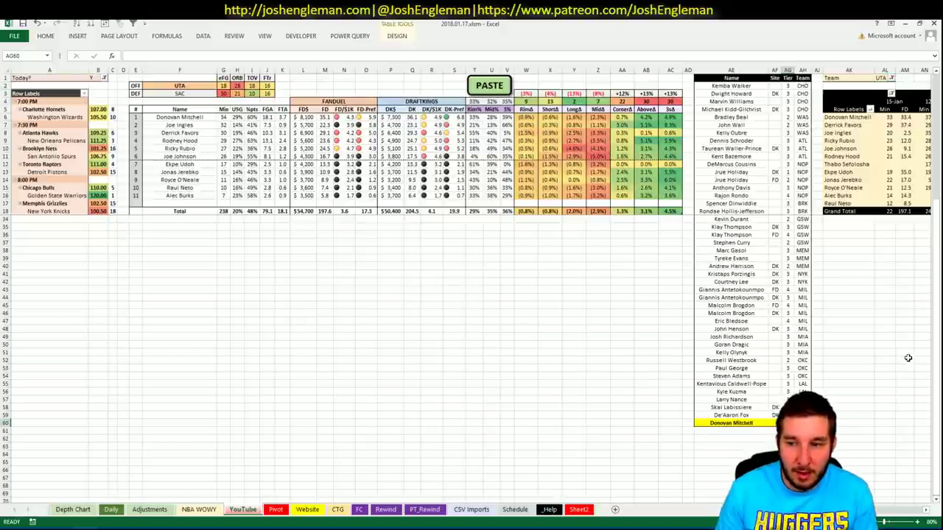
key(Left)
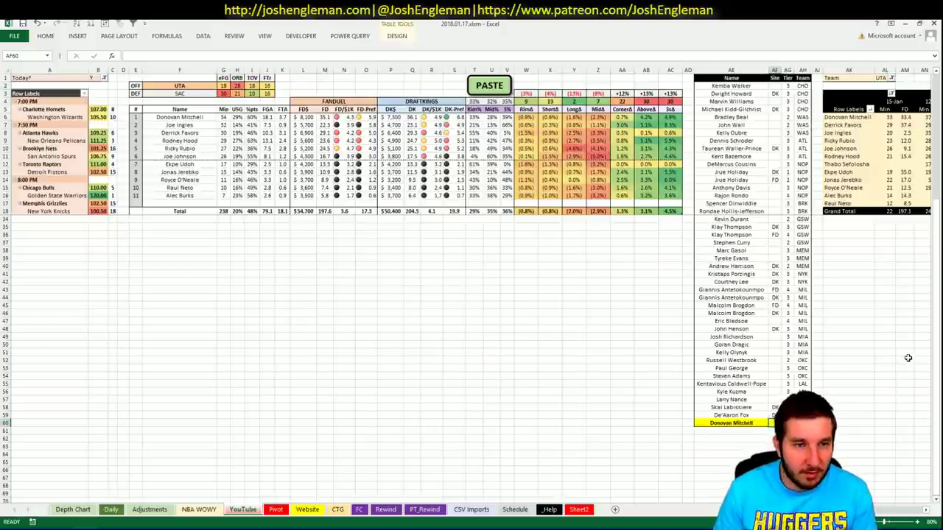
key(Right)
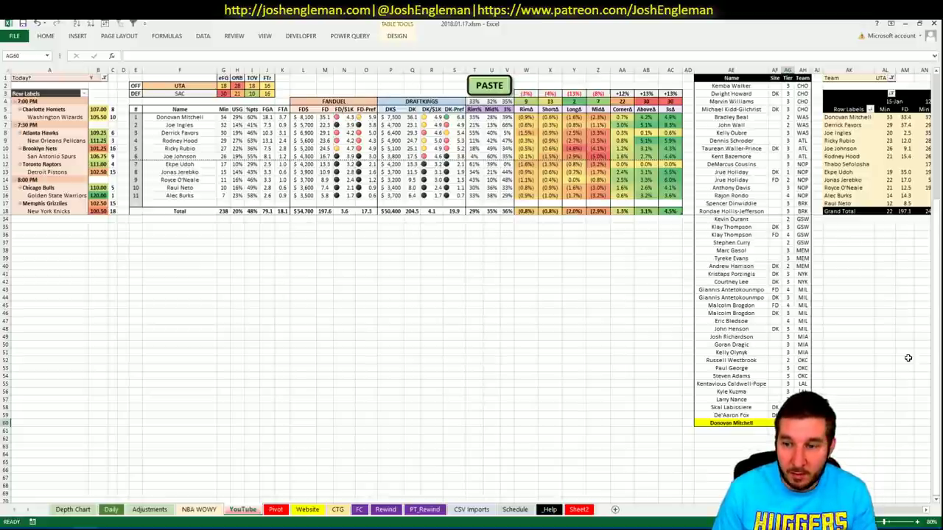
key(Return)
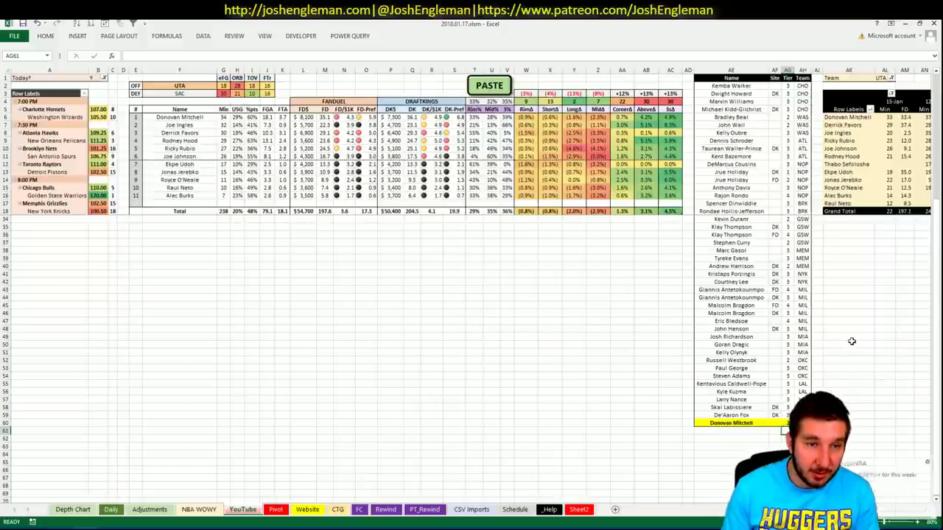
Add Joe Ingles to the player list below Donovan Mitchell with site DK and tier 3.
text(Joe Ingle)
key(Escape)
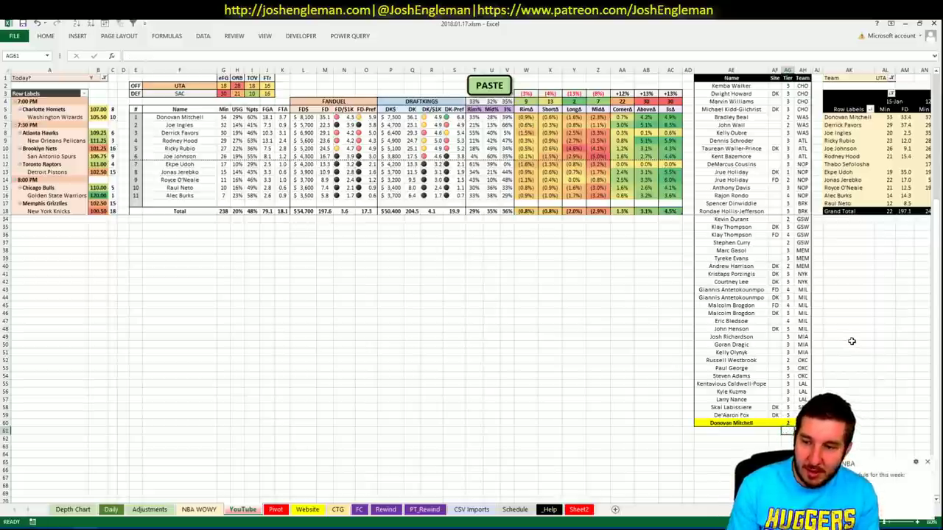
key(Left)
key(Left)
text(Joe Ing)
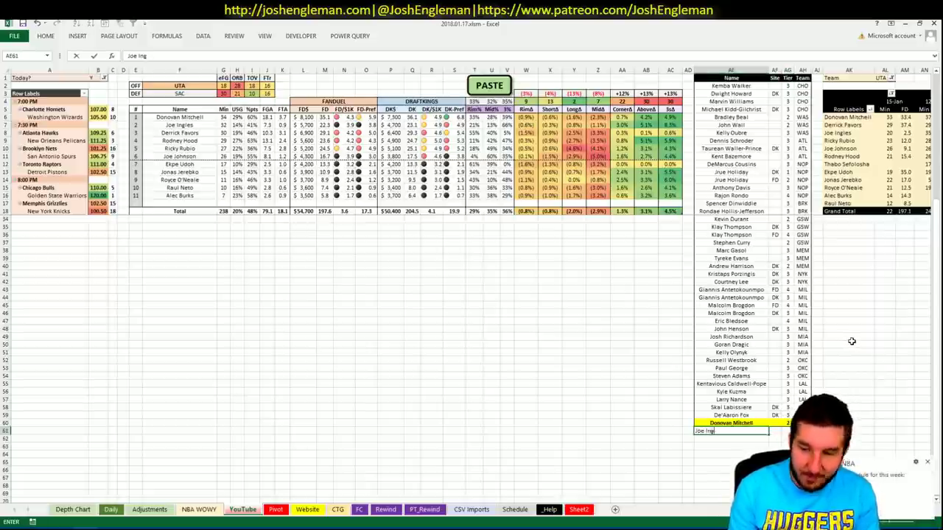
text(les)
click(875, 313)
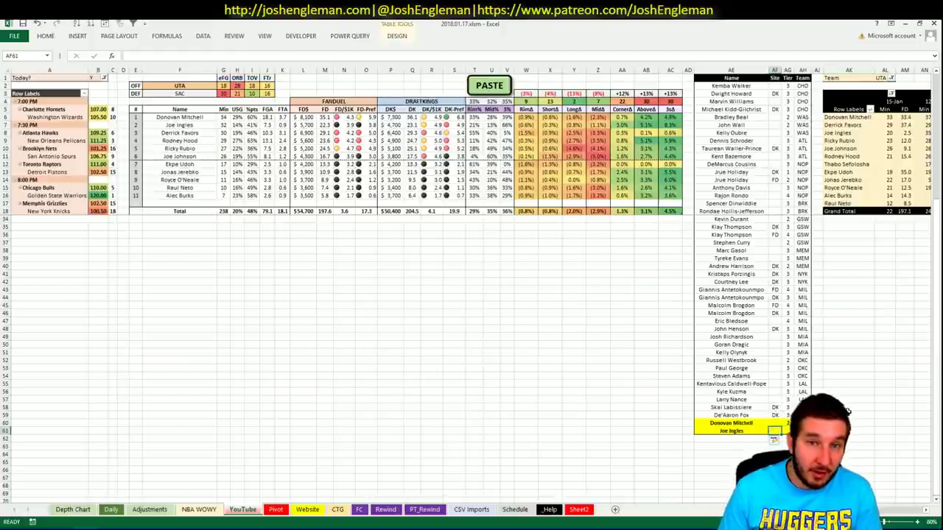
click(569, 289)
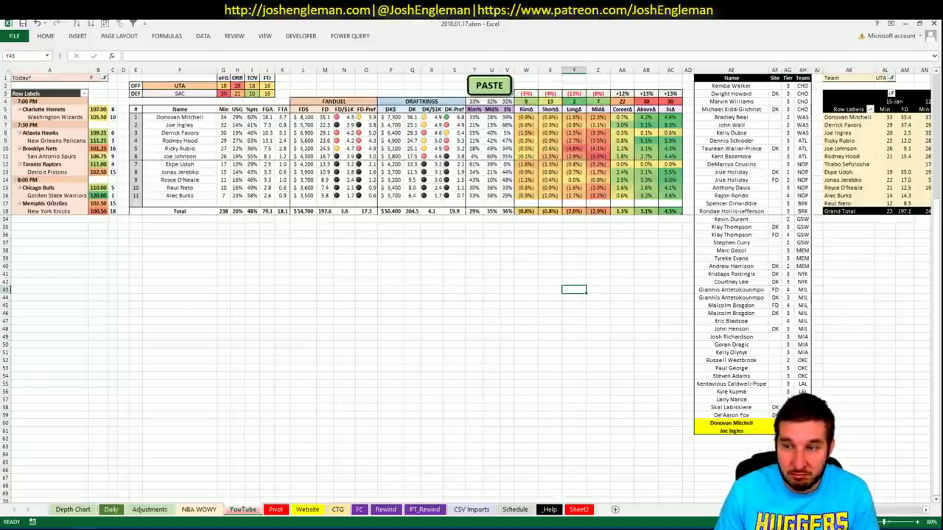
scroll(471, 287, right, 5)
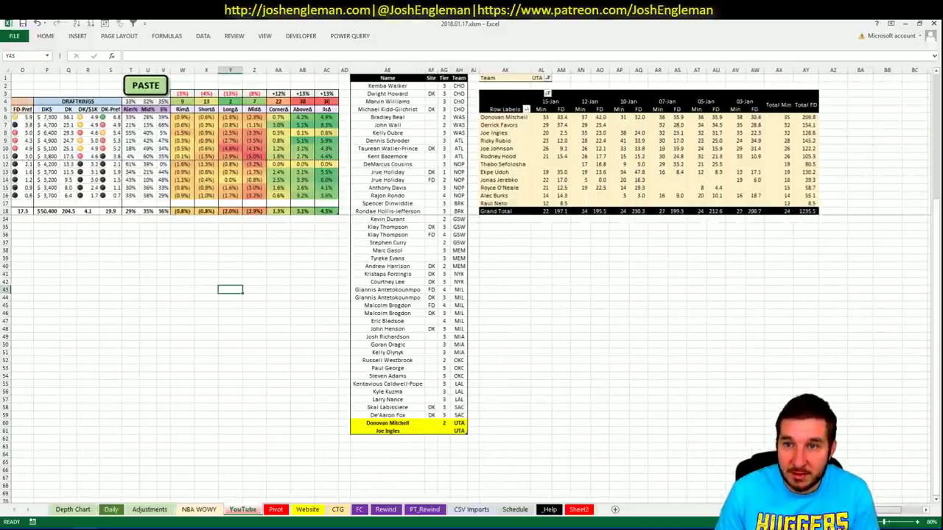
scroll(471, 287, left, 5)
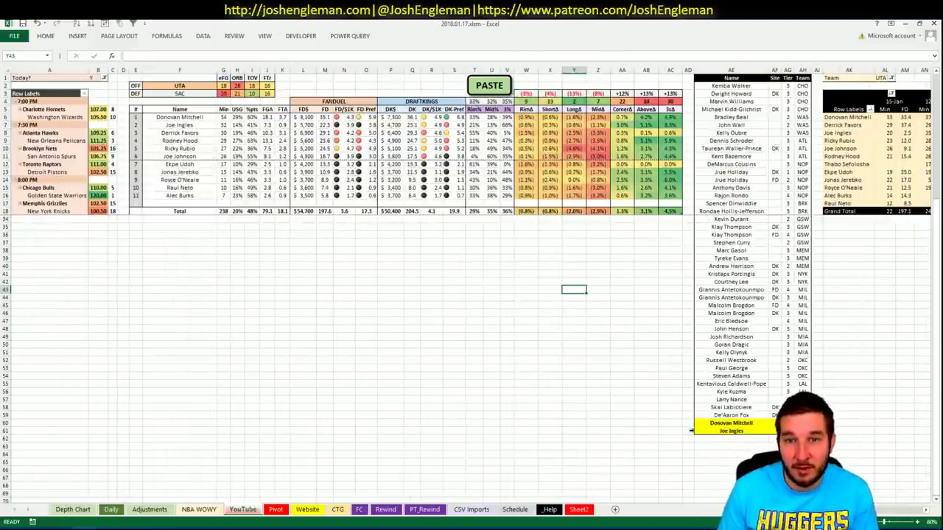
click(781, 431)
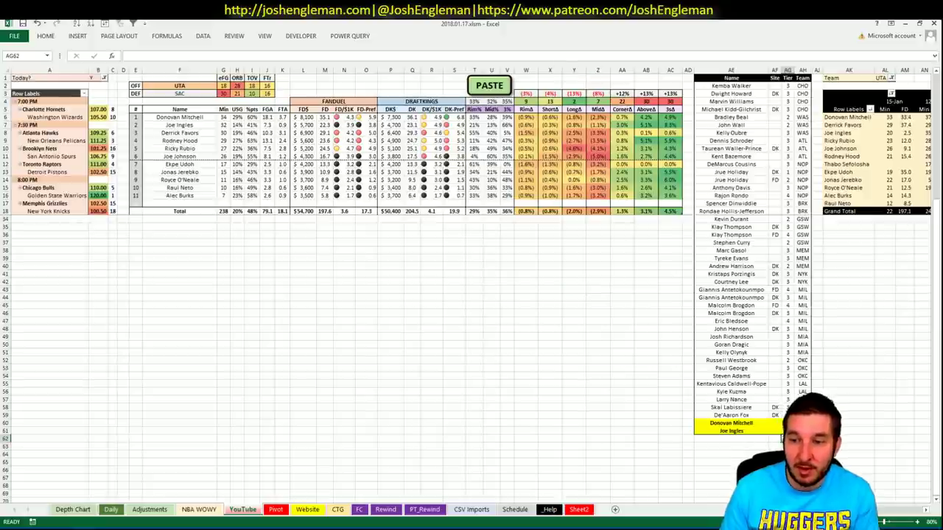
click(775, 439)
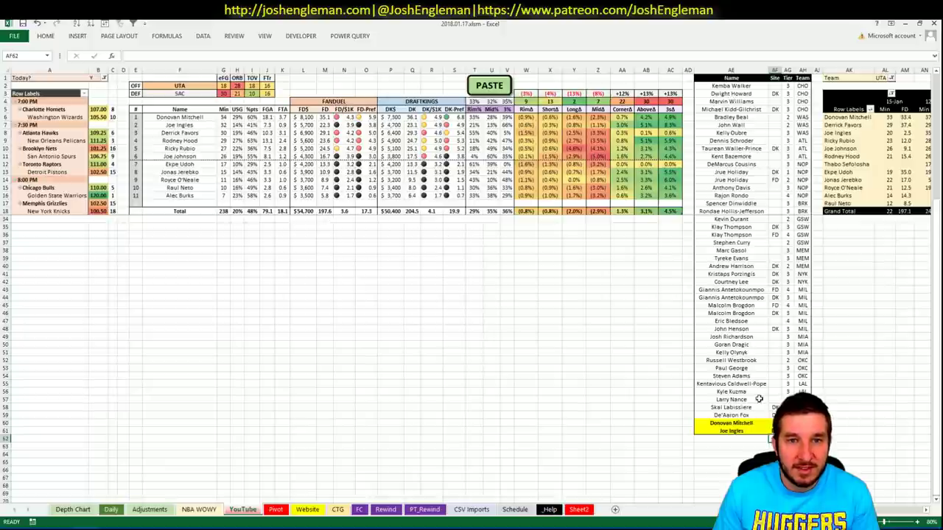
Compare the remaining Jazz players' recent games and add Ricky Rubio below Joe Ingles with tier 4 and no site.
scroll(471, 288, right, 5)
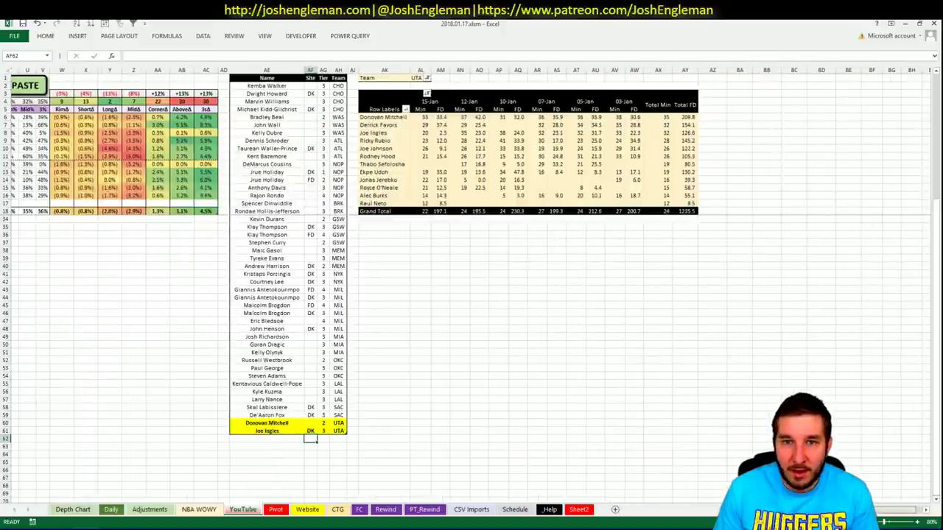
scroll(472, 287, left, 5)
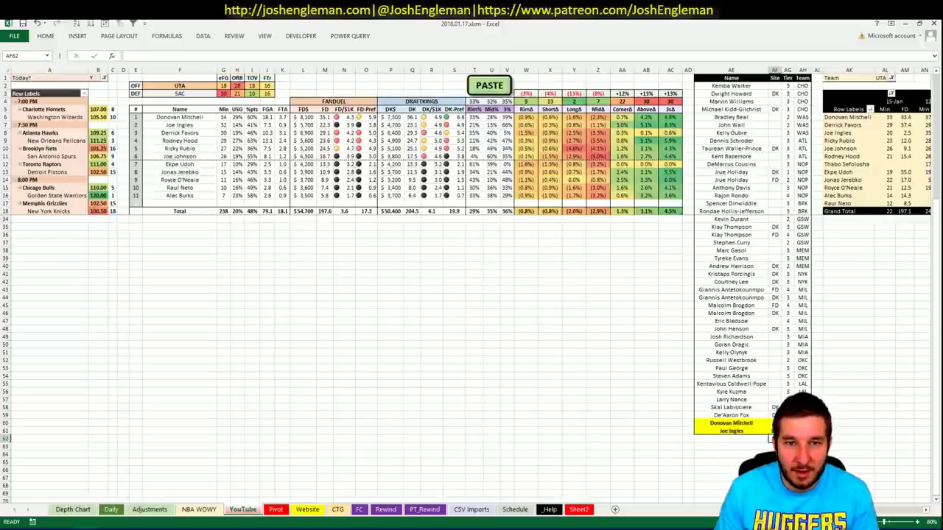
scroll(769, 440, right, 4)
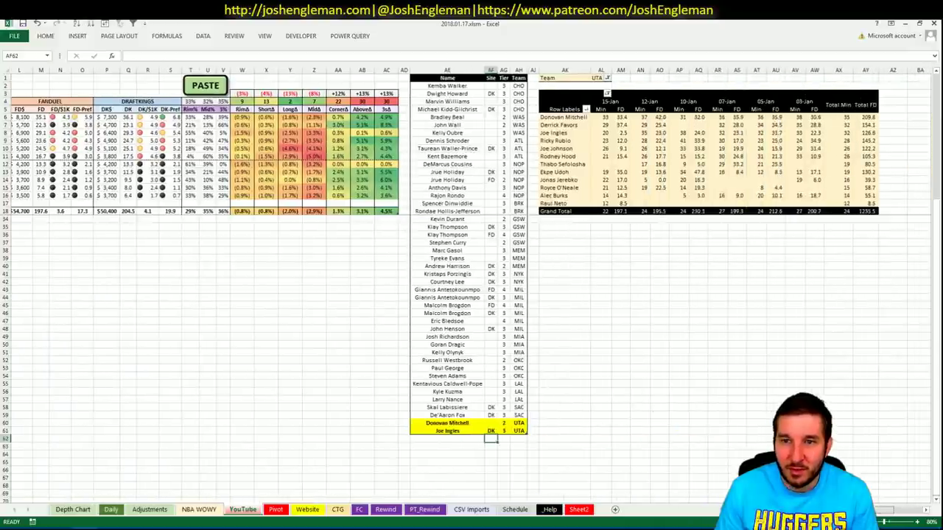
scroll(471, 280, left, 1)
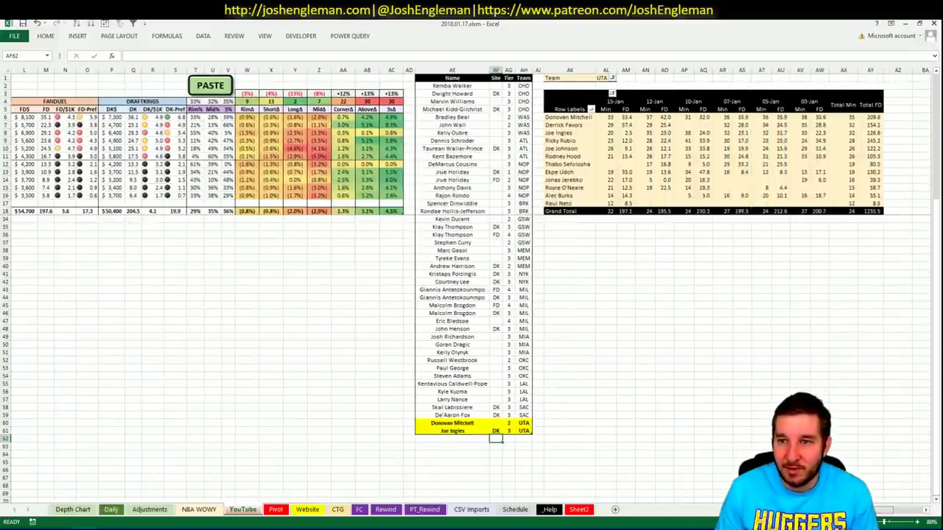
scroll(472, 280, left, 4)
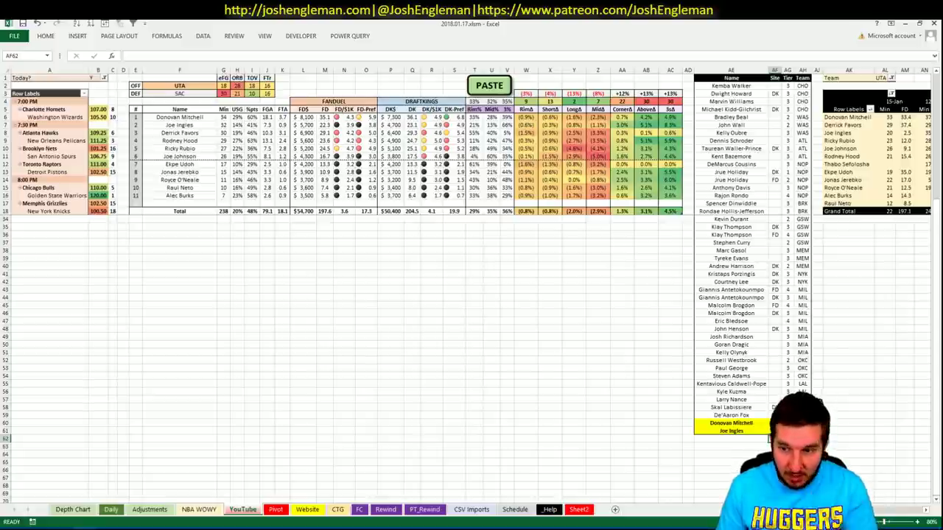
scroll(768, 439, right, 5)
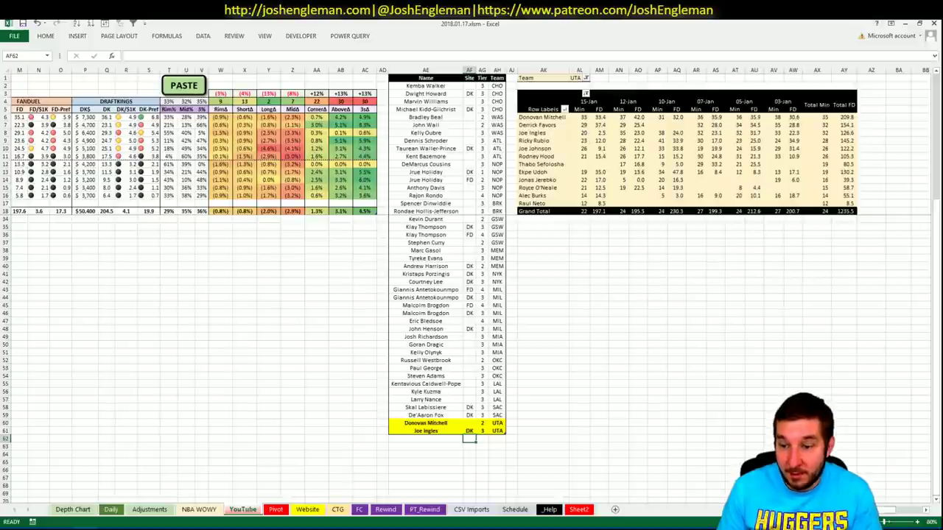
scroll(471, 288, left, 5)
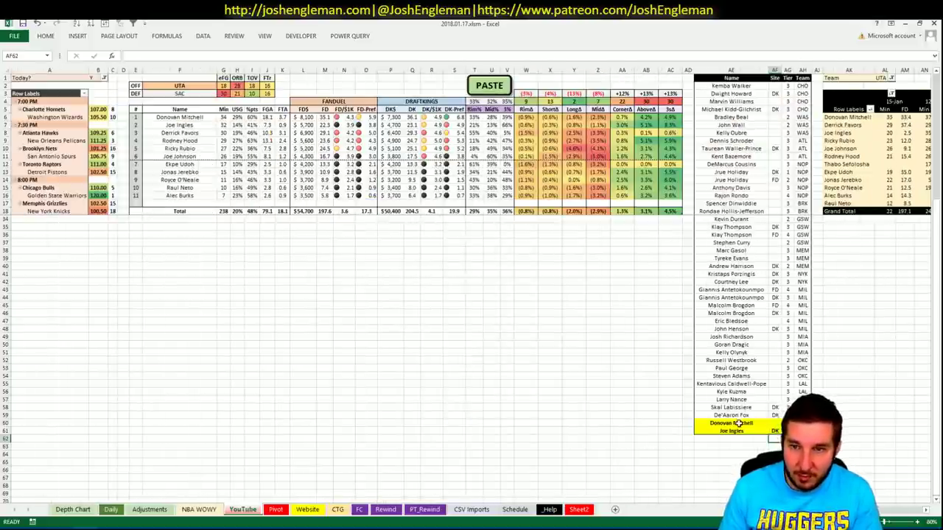
key(Left)
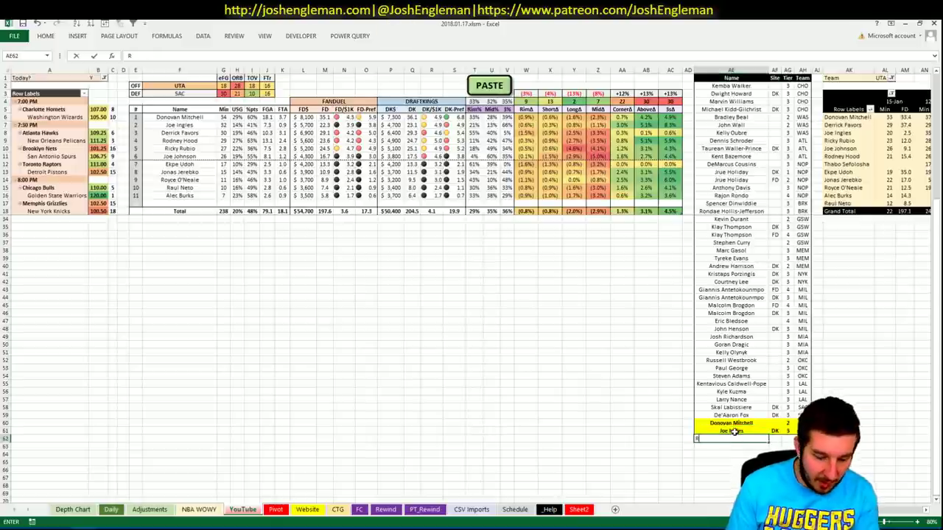
text(Ricky Rubio)
key(Return)
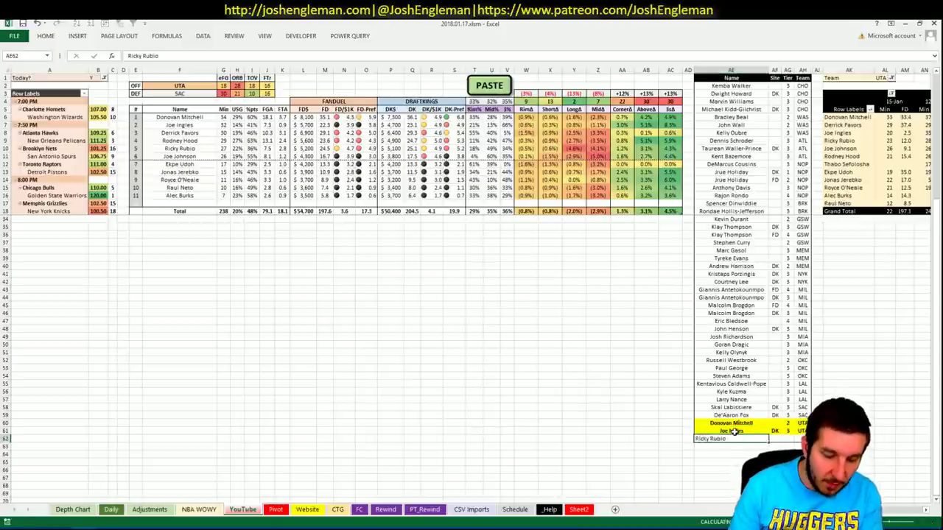
key(Right)
key(Right)
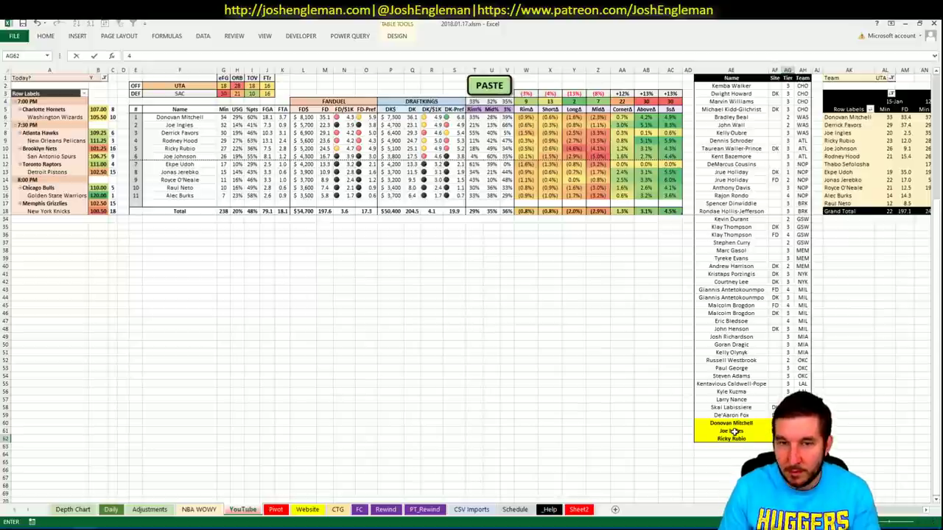
click(344, 320)
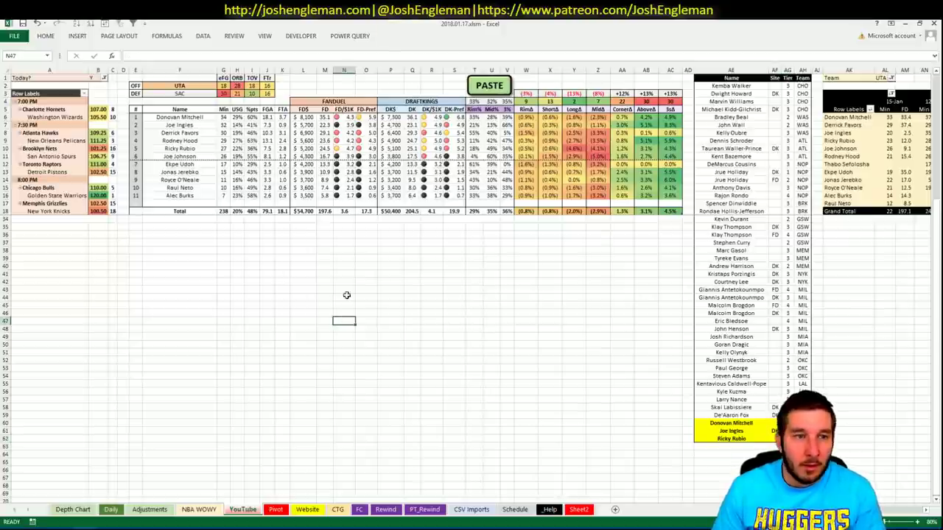
Set the offensive team of the player projection table to LAC.
click(202, 451)
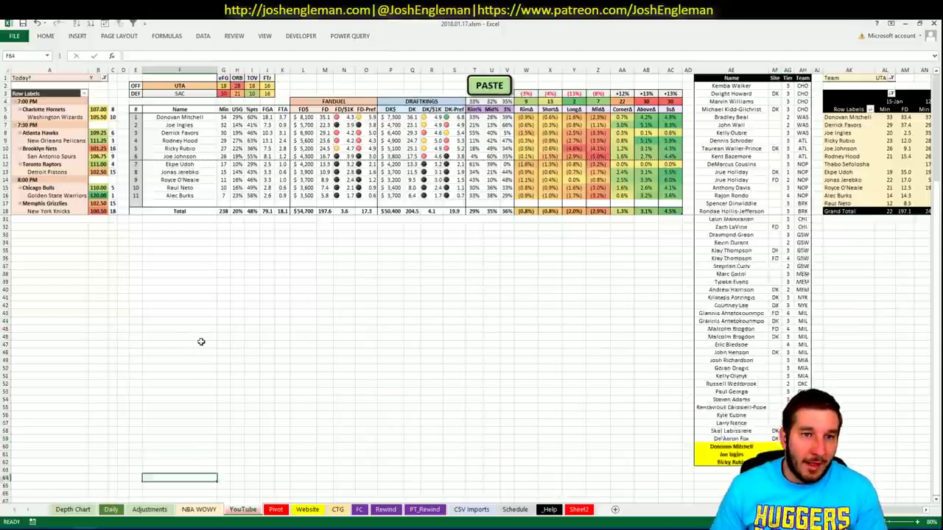
click(179, 87)
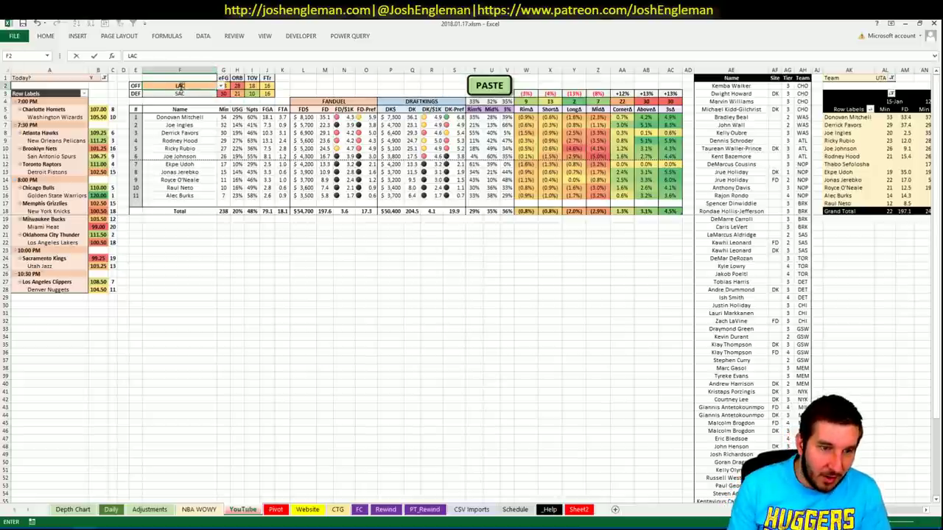
key(Return)
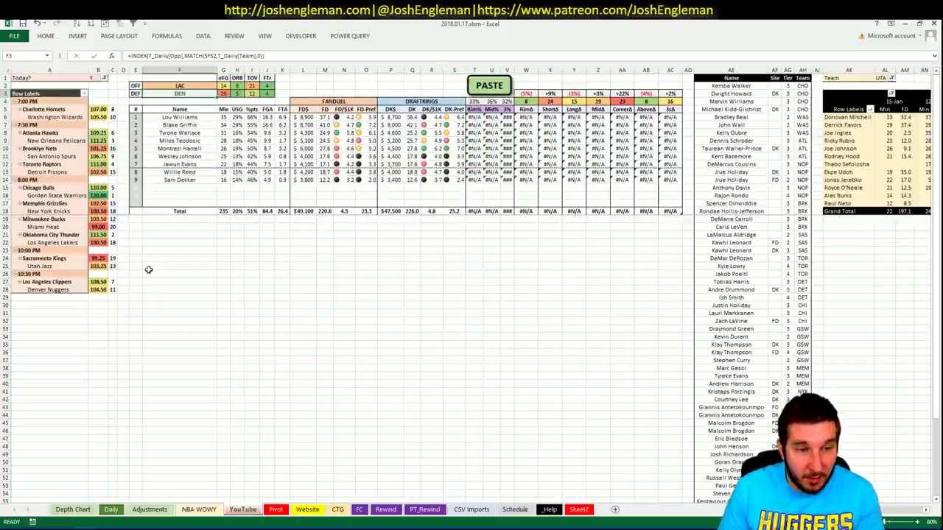
Switch to RotoQL in the browser and look up the LAC players' minutes, shot attempts and fantasy averages in the player table.
click(190, 304)
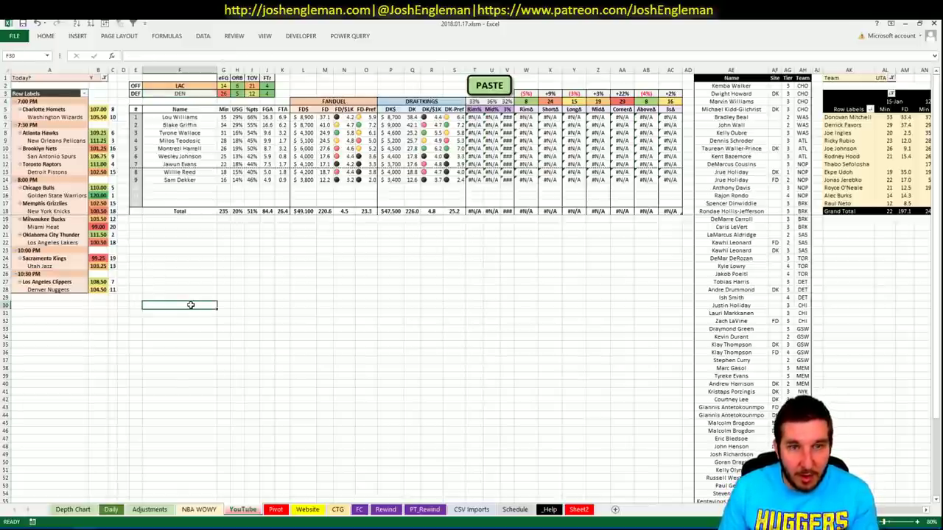
key(alt+Tab)
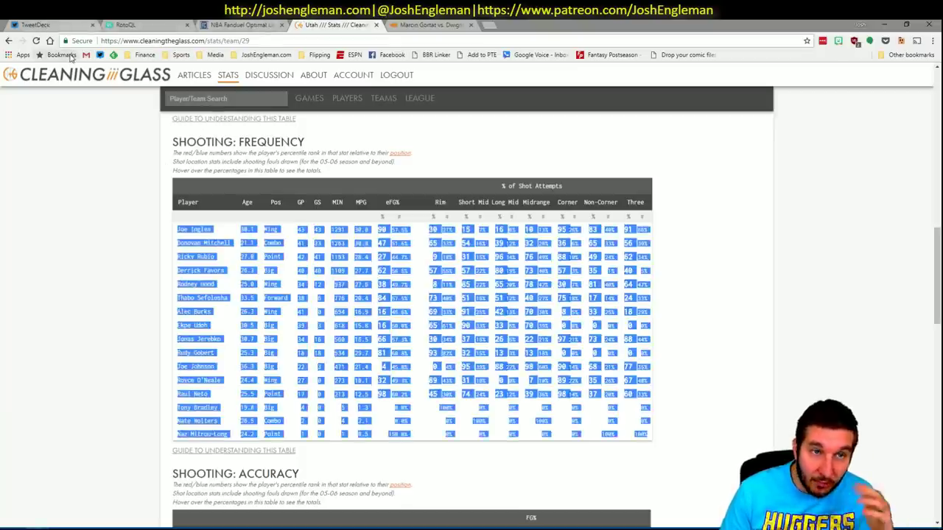
click(137, 24)
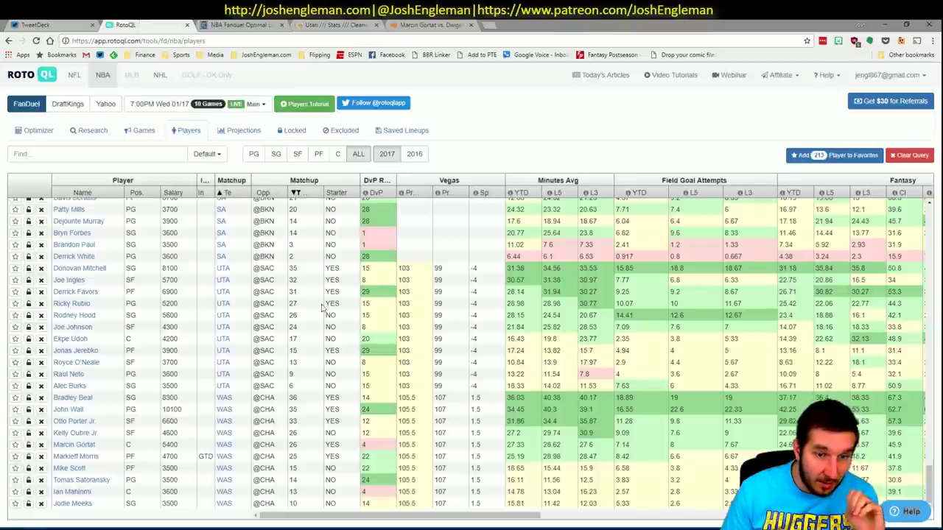
scroll(333, 294, up, 10)
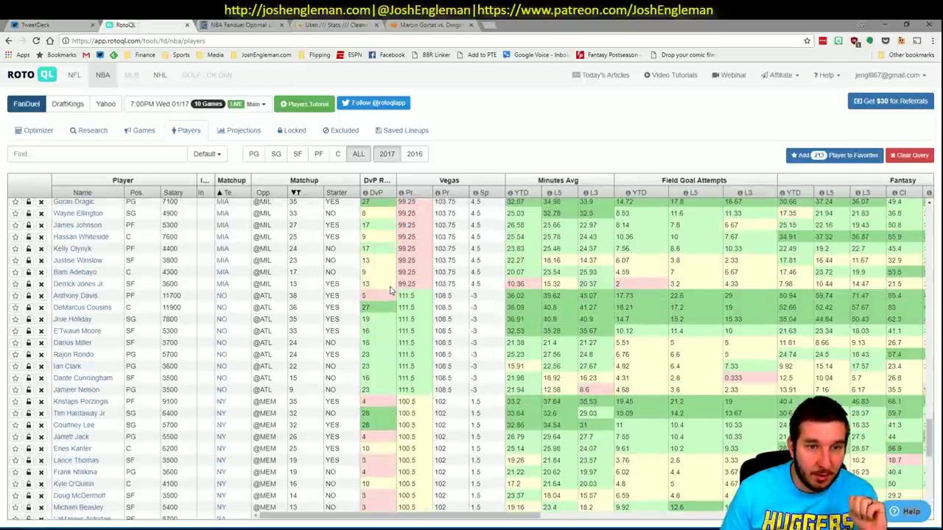
scroll(391, 291, up, 5)
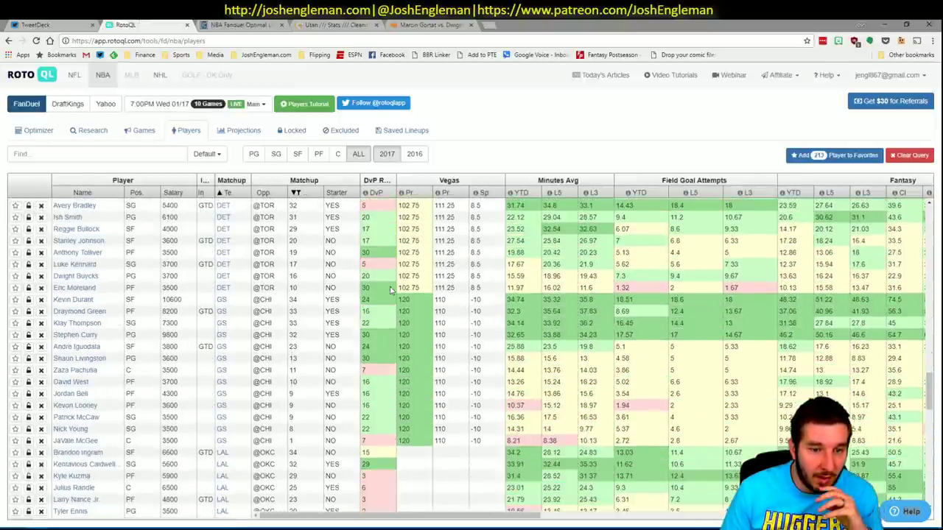
scroll(390, 291, down, 10)
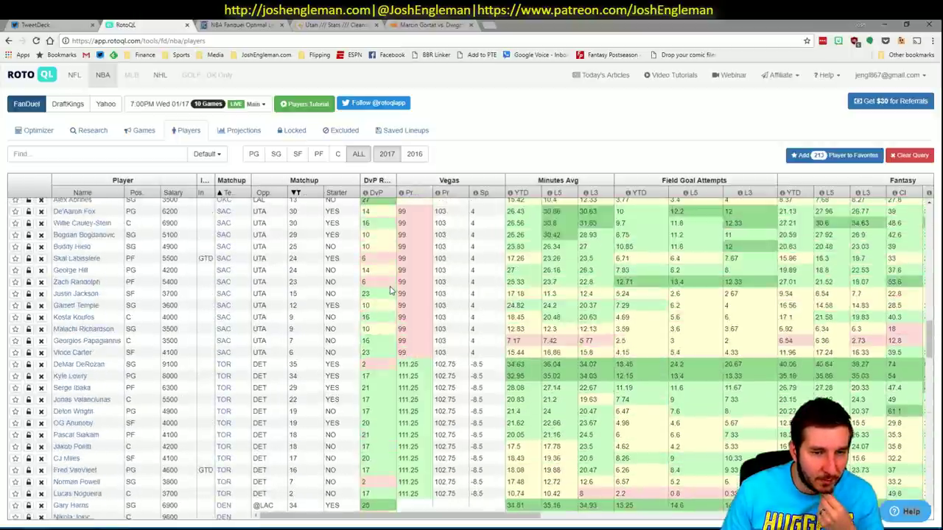
scroll(391, 291, up, 10)
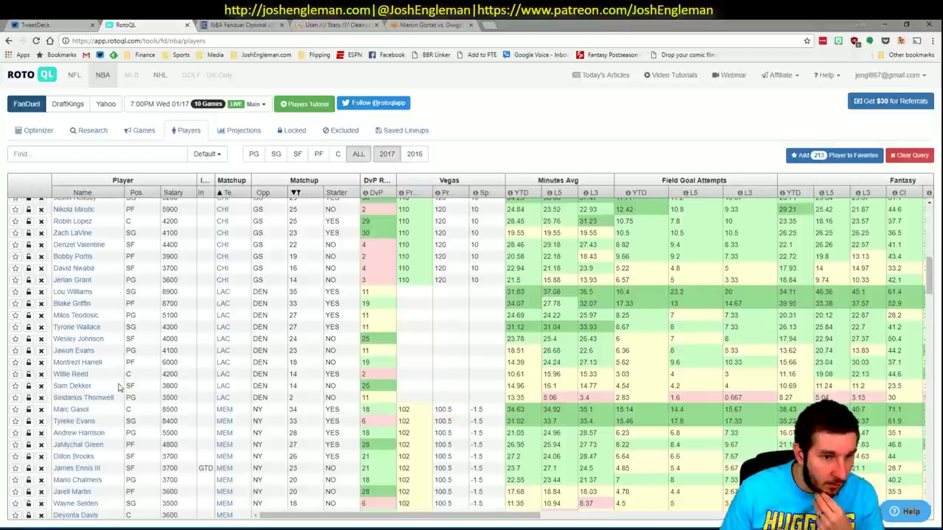
Find the Clippers in Cleaning the Glass and open their team stats page.
click(45, 25)
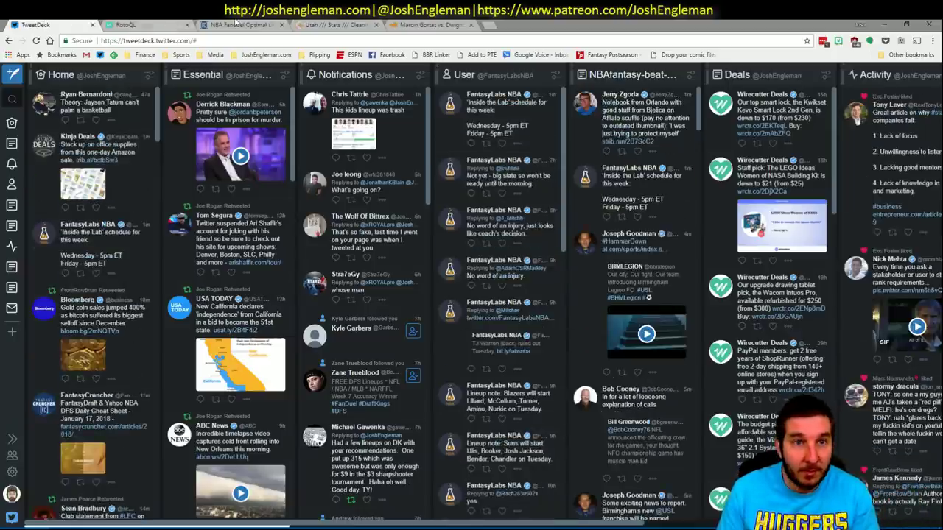
click(234, 24)
click(331, 25)
click(186, 100)
text(cl)
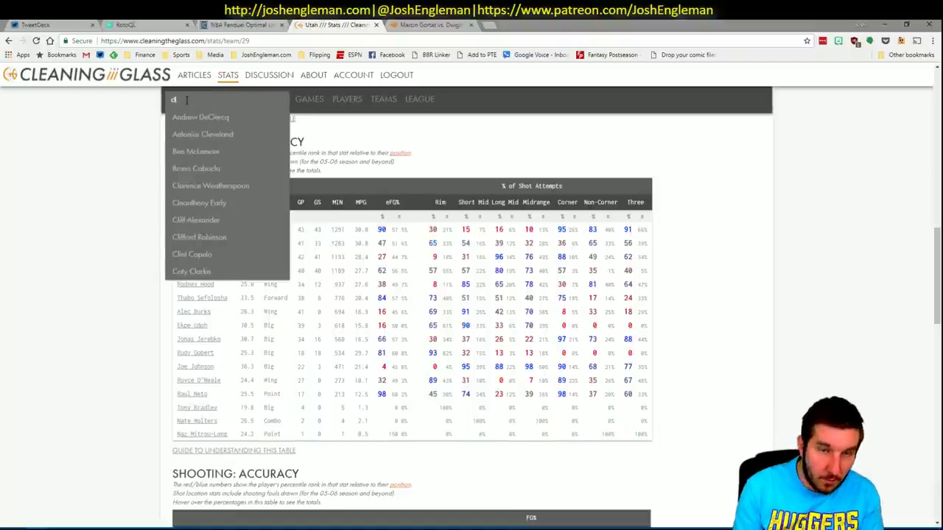
text(ipp)
key(Down)
key(Return)
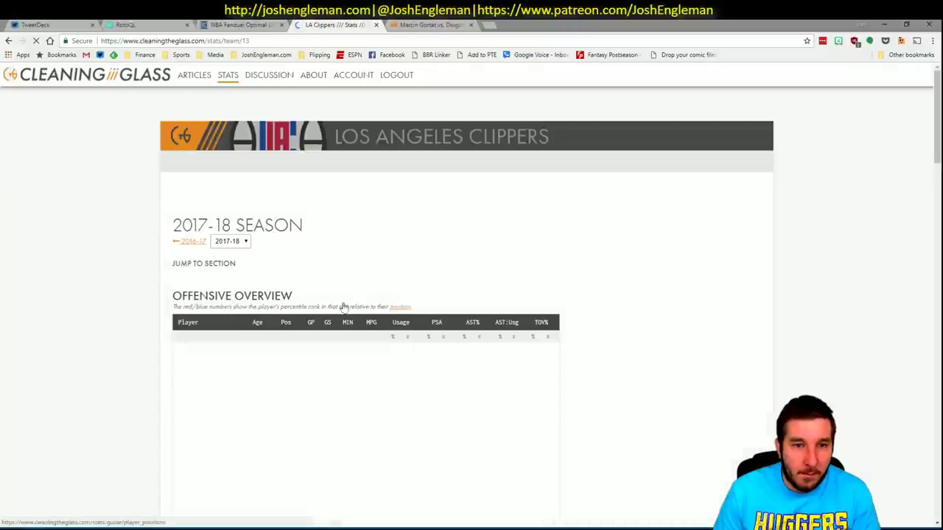
Copy the Clippers' Shooting: Frequency player rows and paste them into the workbook to fill the shot-location columns.
click(316, 275)
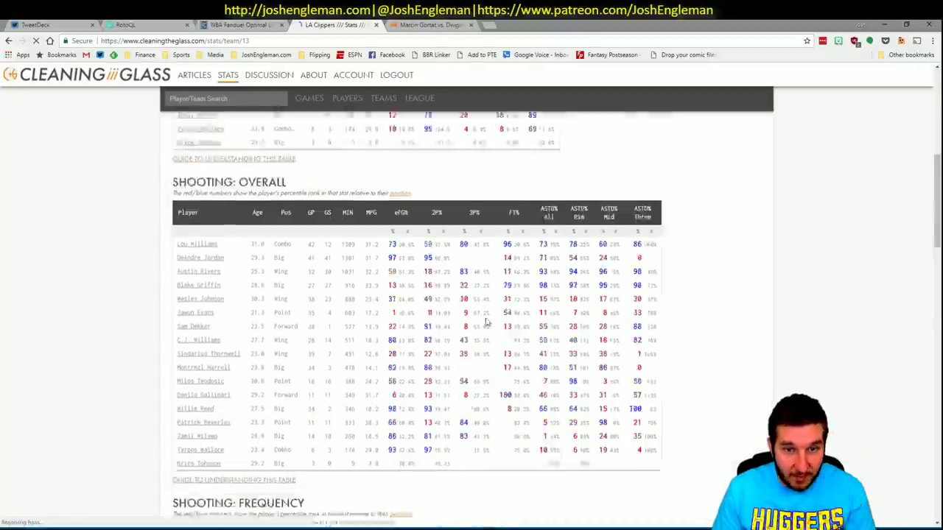
scroll(486, 322, down, 5)
drag(652, 446, 175, 231)
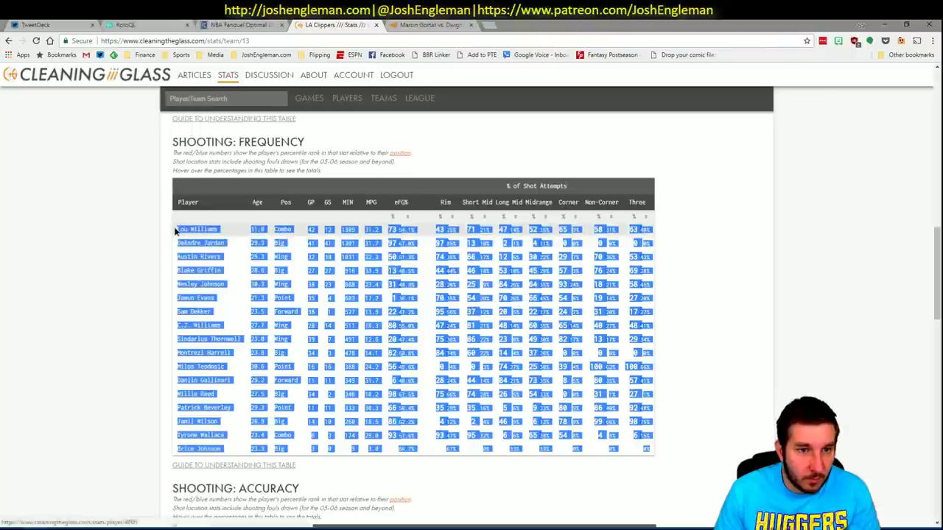
key(ctrl+c)
key(alt+Tab)
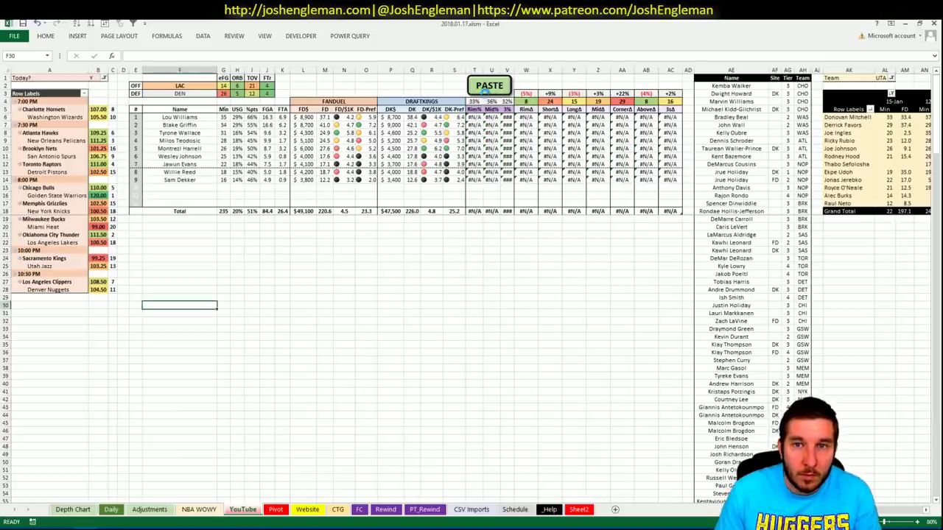
click(486, 89)
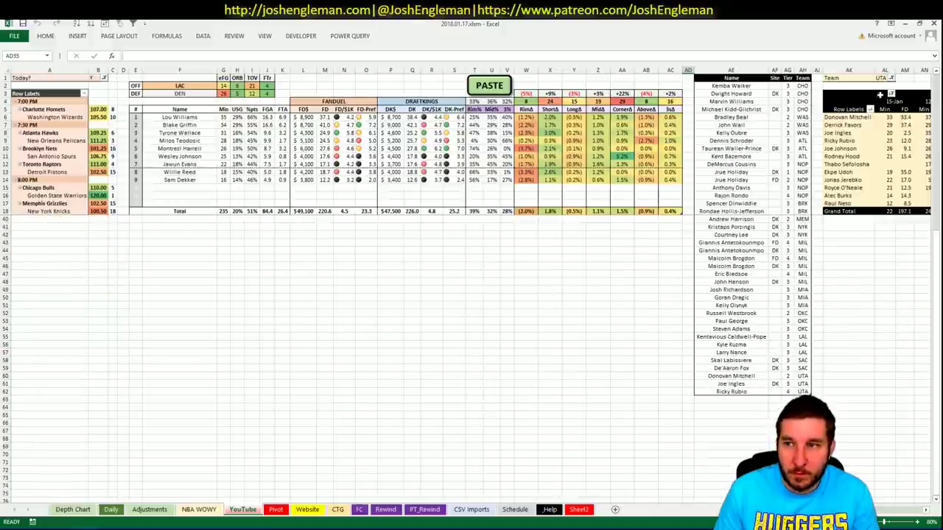
Filter the recent-games pivot table to team LAC and review the players' minutes and FanDuel points by date.
click(882, 79)
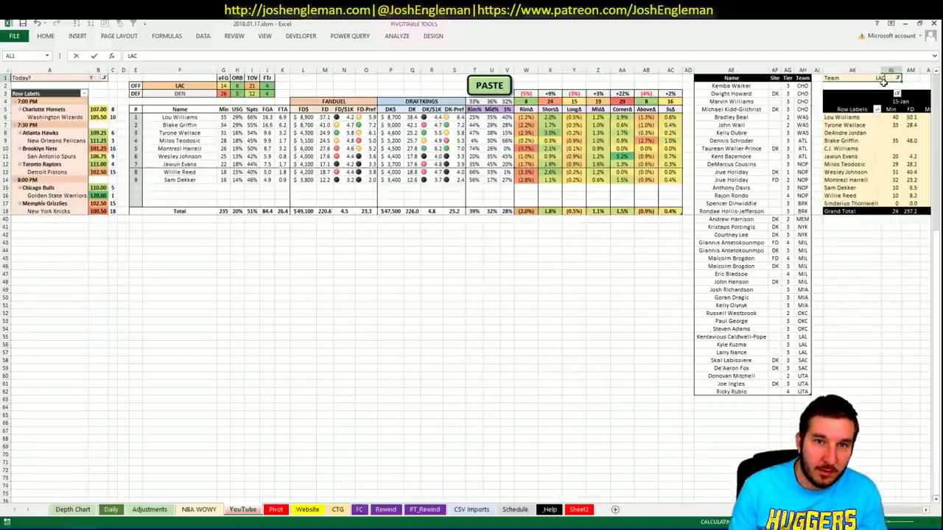
click(891, 273)
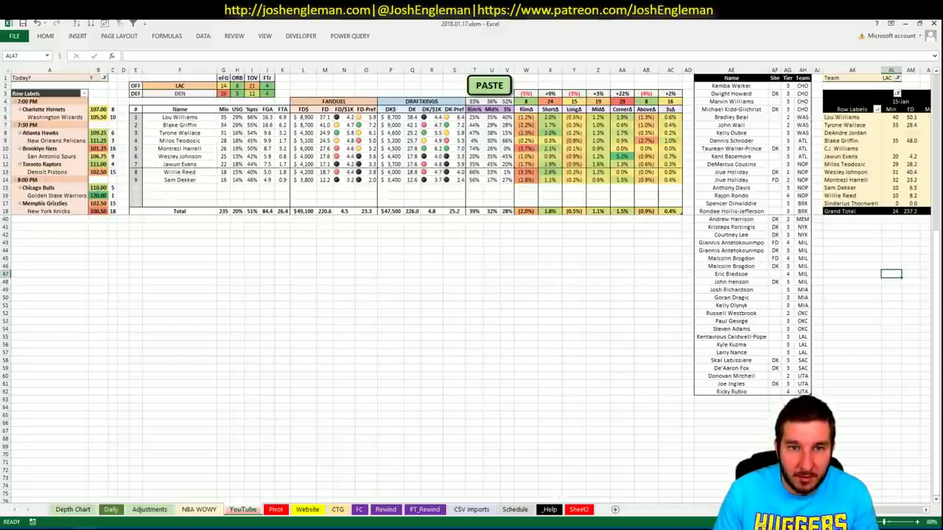
scroll(472, 280, right, 5)
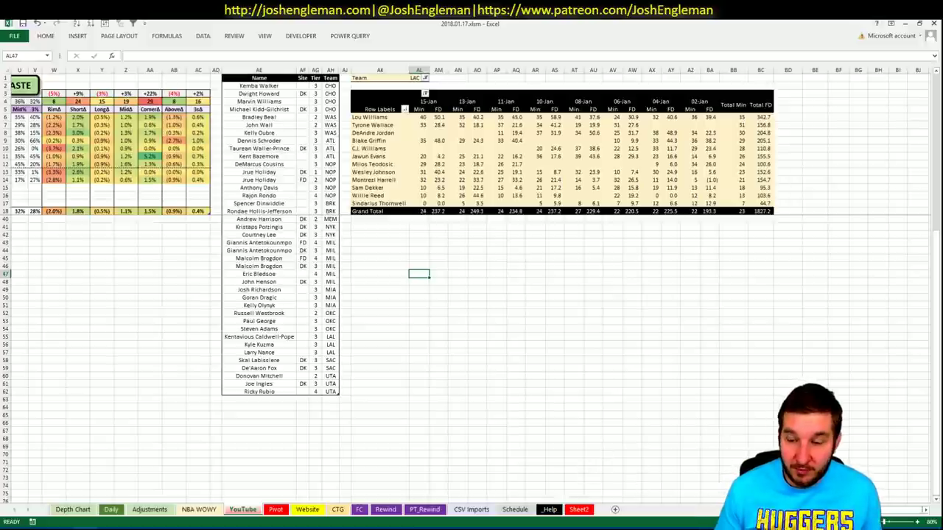
scroll(471, 279, left, 5)
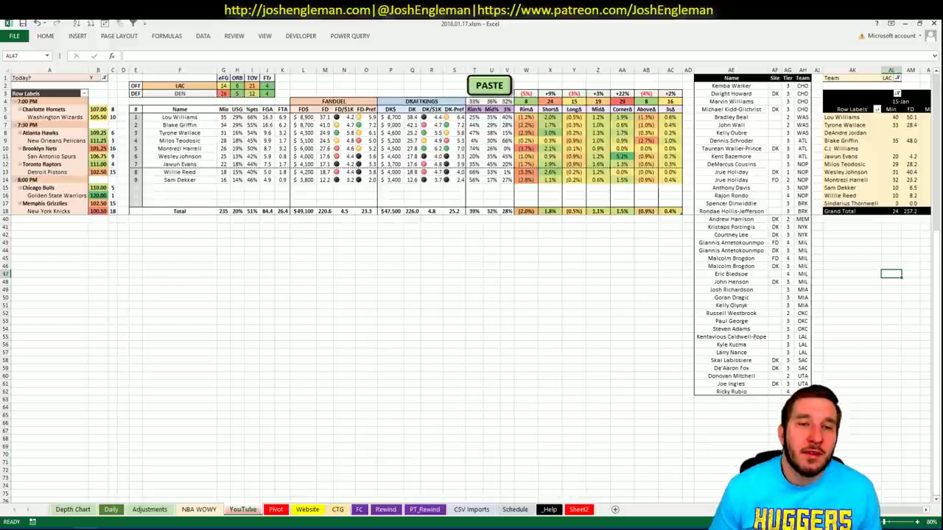
Switch to the browser and open nbawowy.com in a new tab.
key(alt+Tab)
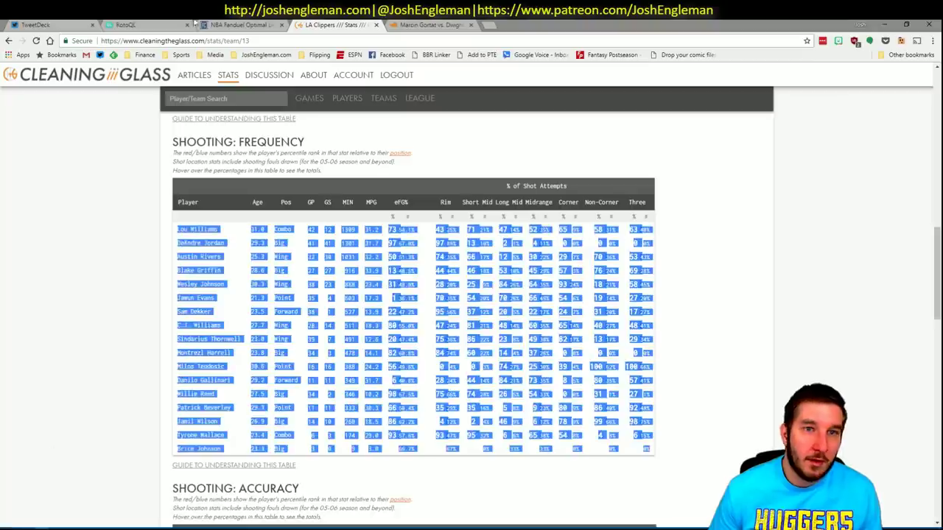
click(489, 25)
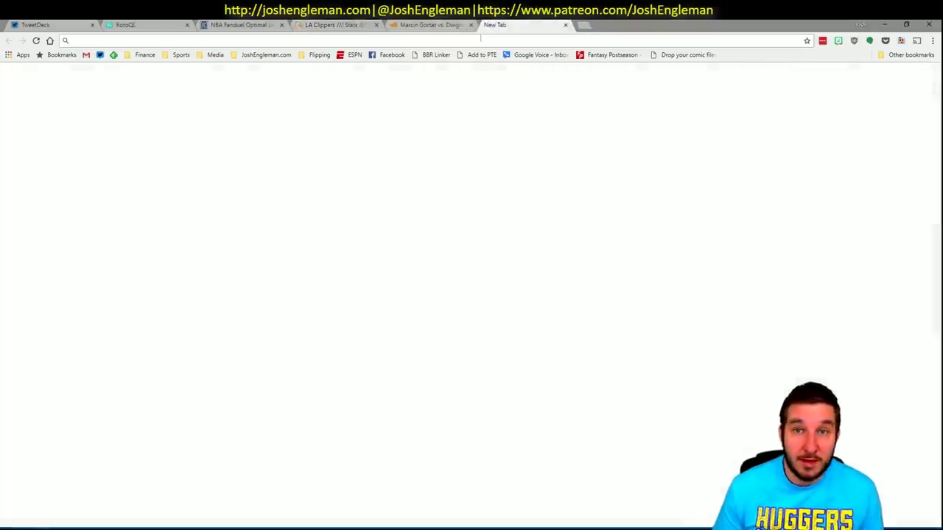
text(nbawowy.com)
key(Return)
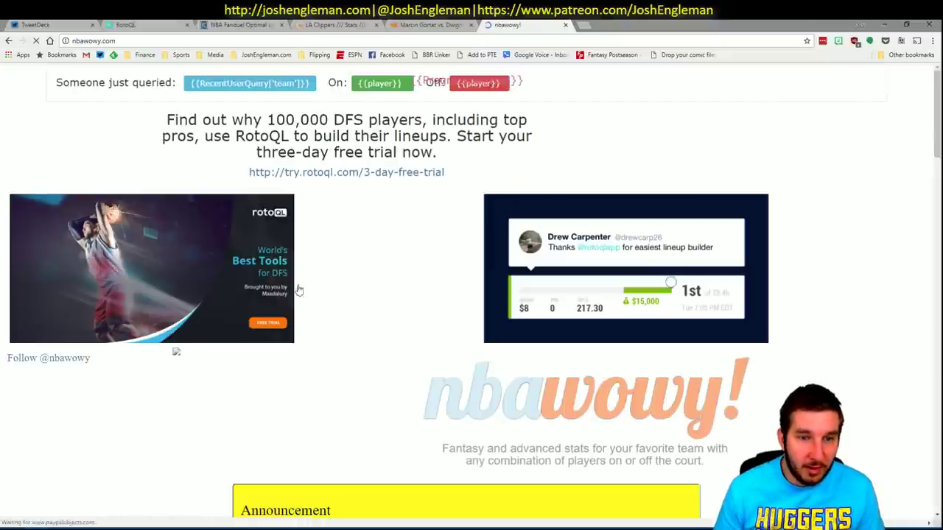
Query the Clippers' stats on nbawowy with DeAndre Jordan on the court.
scroll(357, 331, down, 2)
scroll(357, 330, down, 3)
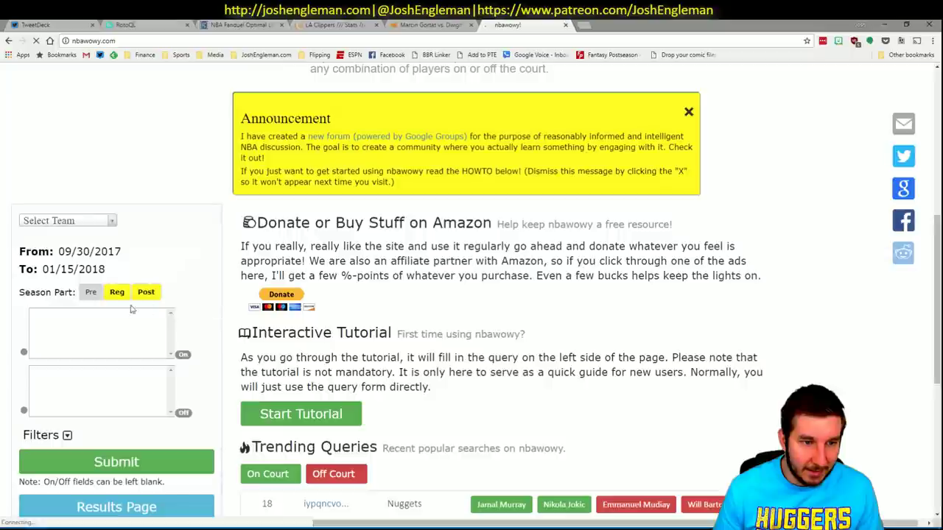
click(94, 215)
drag(109, 260, 110, 284)
click(46, 254)
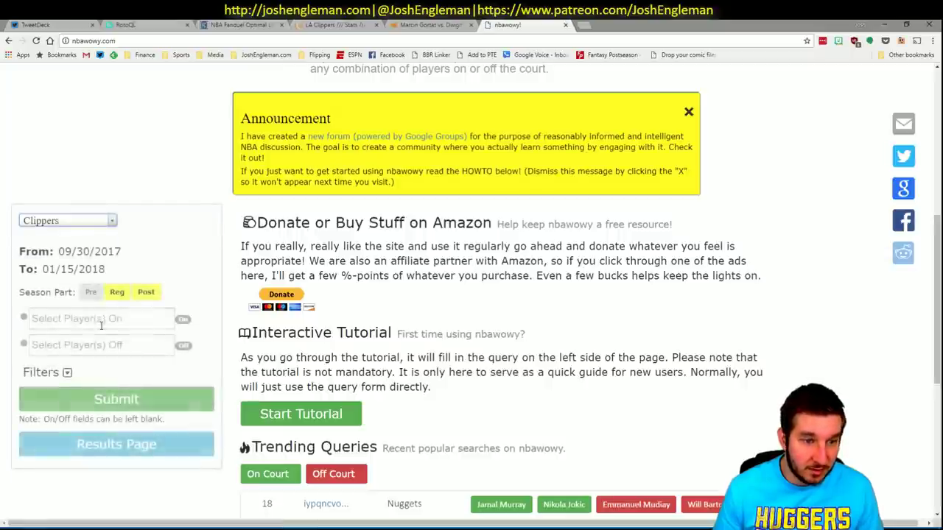
click(103, 319)
text(dean)
key(Return)
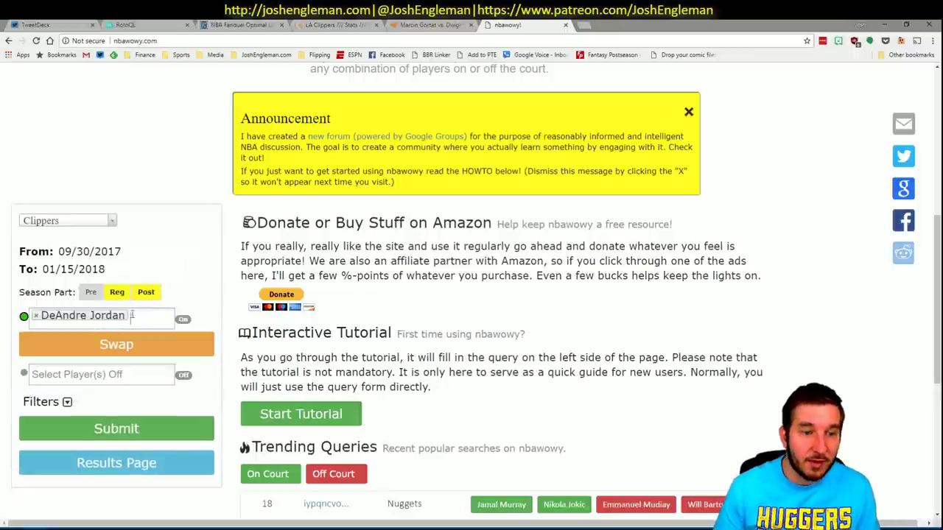
click(177, 429)
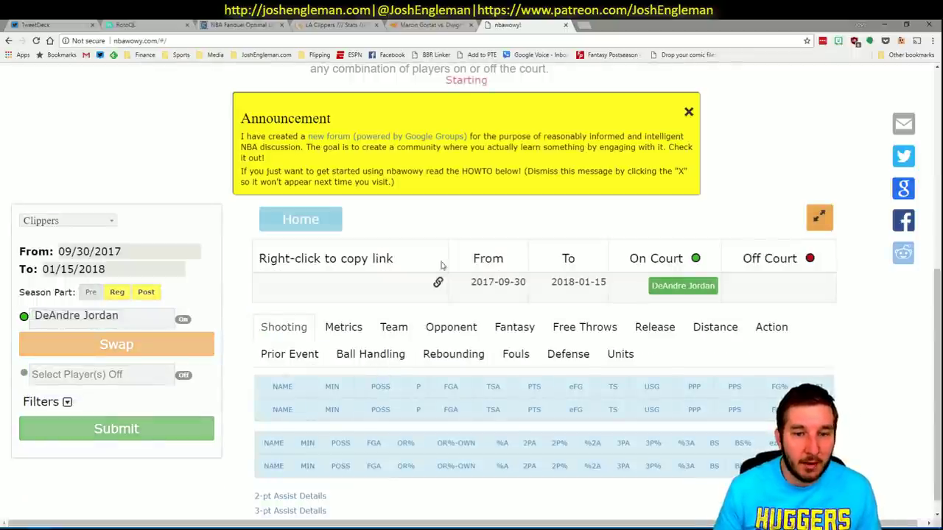
Copy the Fantasy stats rows with DeAndre Jordan on court into the WITH table of the workbook's NBA WOWY sheet.
scroll(335, 211, down, 2)
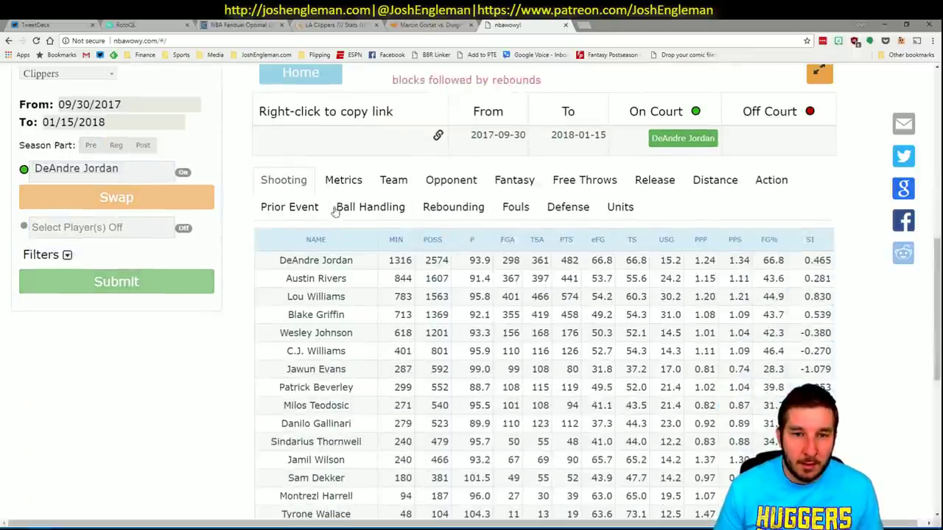
click(514, 180)
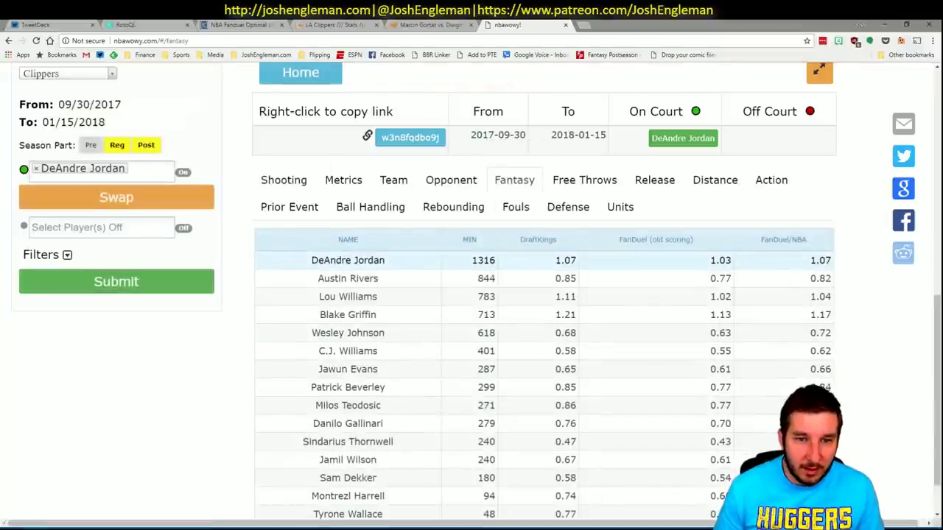
drag(312, 261, 530, 455)
key(alt+Tab)
click(345, 511)
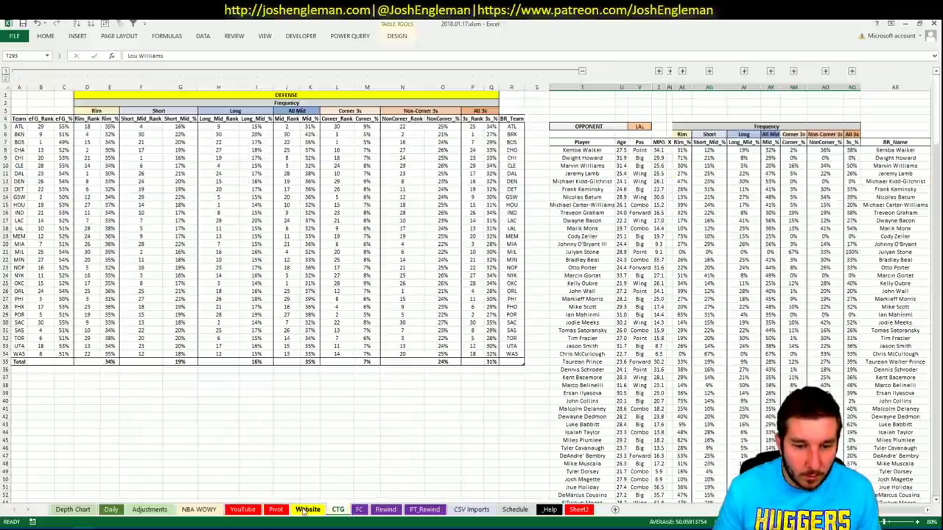
click(199, 509)
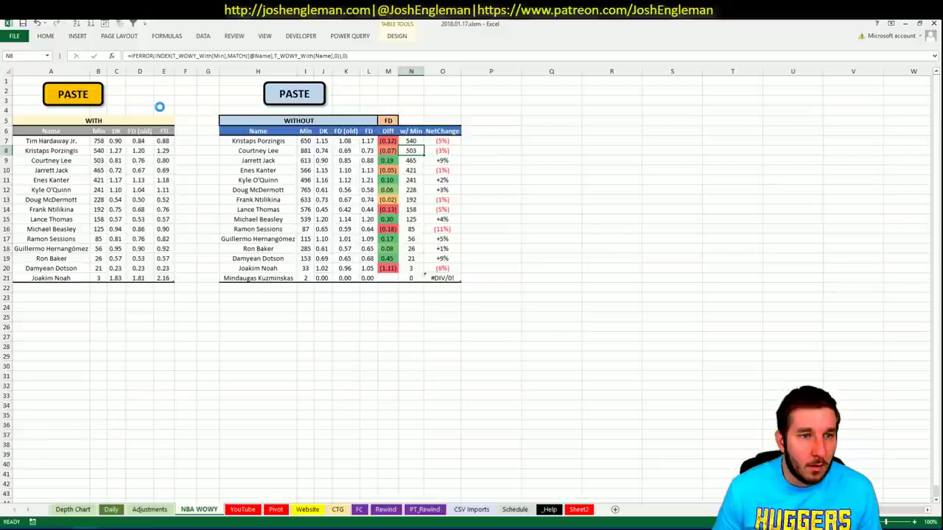
Swap DeAndre Jordan to the off-court players in the nbawowy query and submit it.
key(alt+Tab)
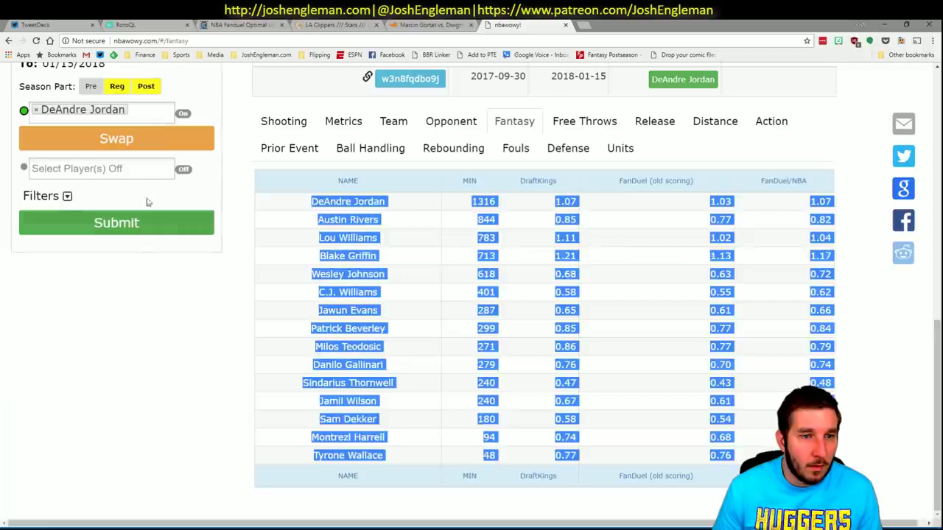
click(163, 228)
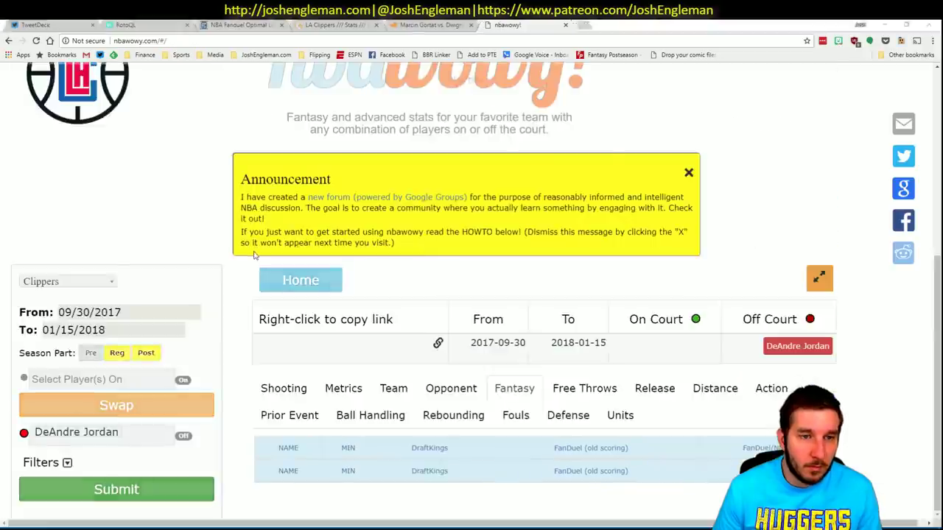
key(alt+Tab)
key(alt+Tab)
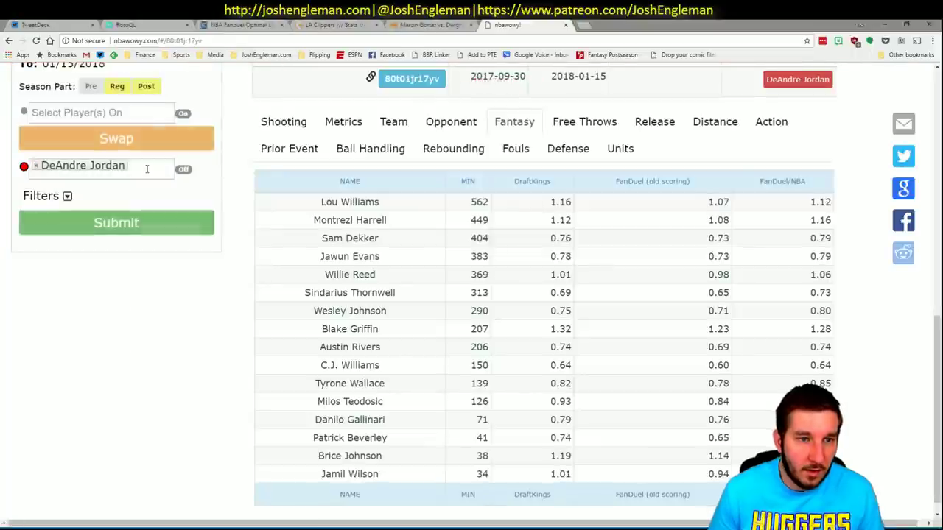
Add Austin Rivers to the off-court players in the nbawowy query and check the pasted WITH table in the workbook.
click(149, 170)
text(aus)
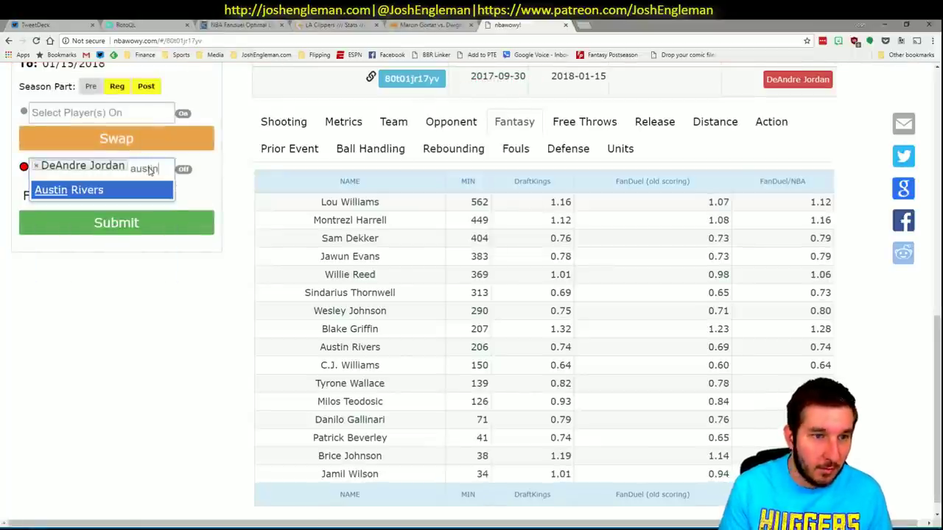
text(tin)
key(Return)
key(alt+Tab)
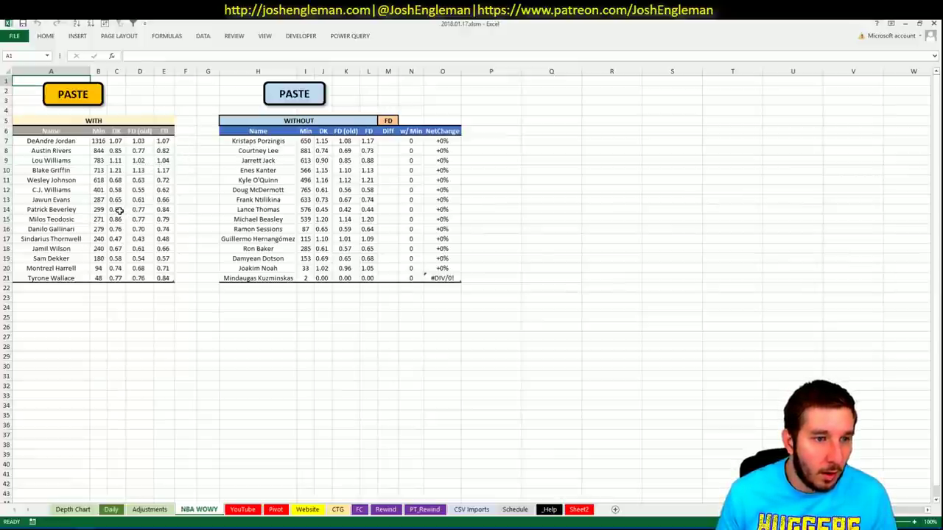
key(alt+Tab)
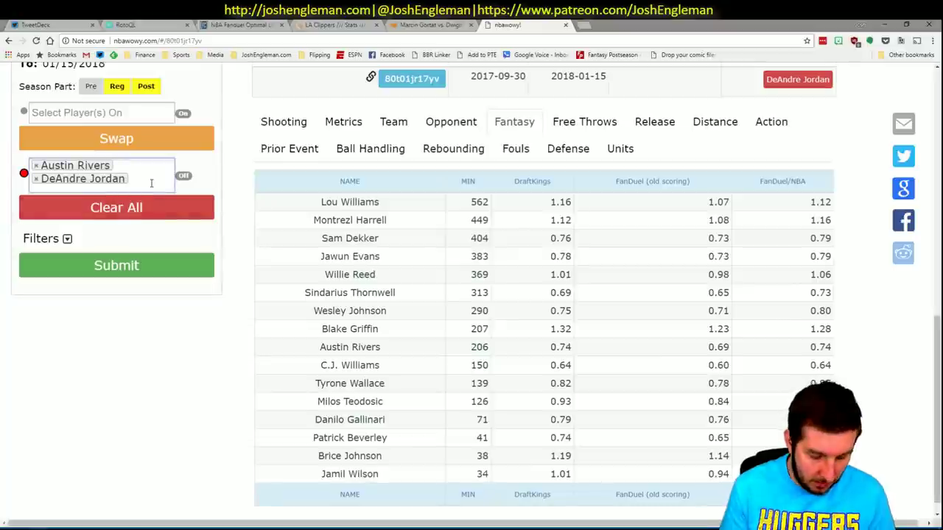
Add Patrick Beverley to the off-court players in the nbawowy query and submit it.
text(bever)
key(Return)
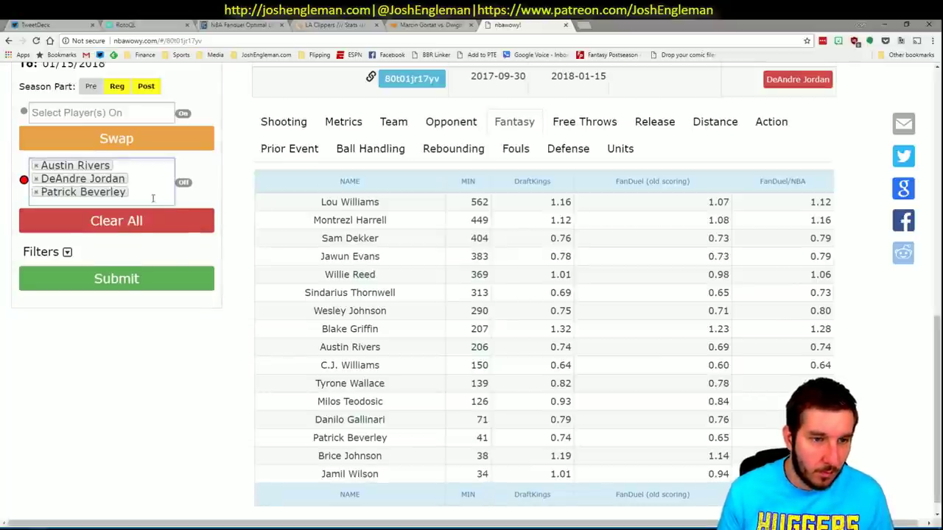
click(147, 266)
Copy the Fantasy stats rows without Rivers, Jordan and Beverley into the WITHOUT table of the workbook's NBA WOWY sheet.
scroll(300, 229, down, 4)
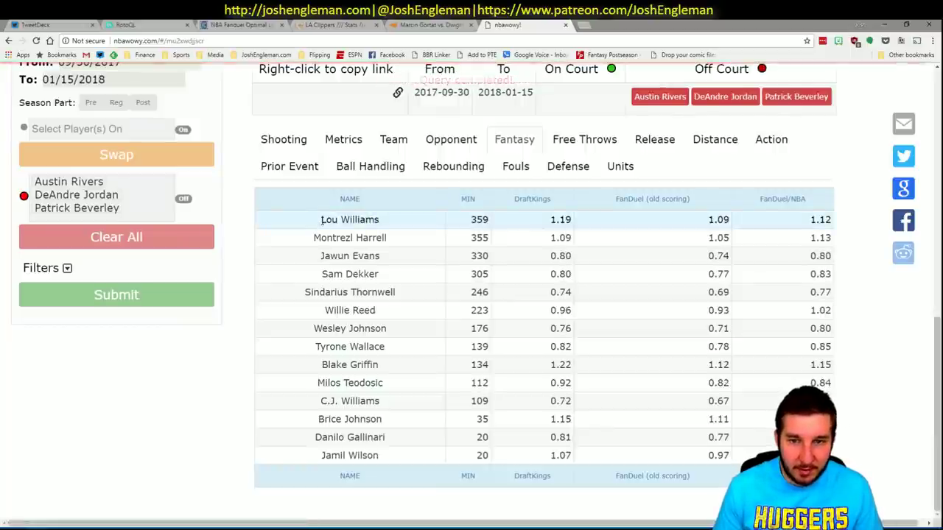
drag(321, 219, 515, 463)
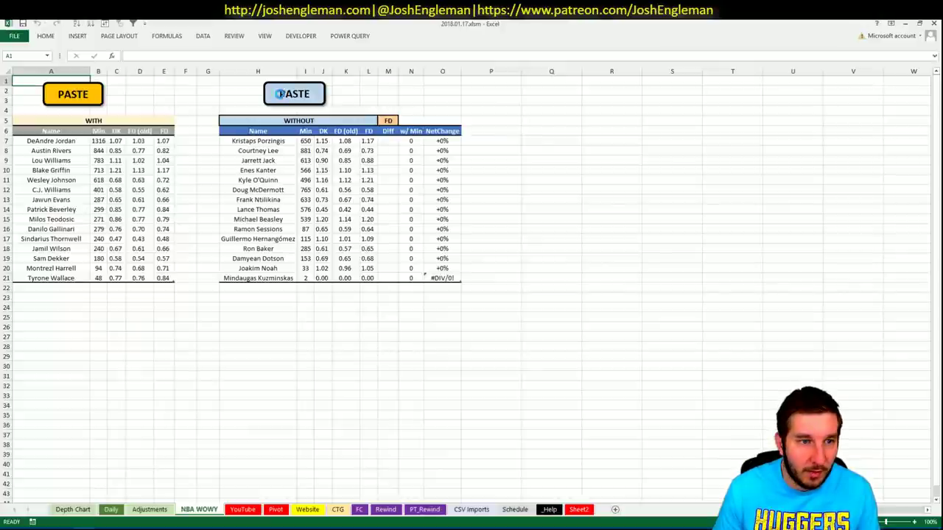
click(279, 93)
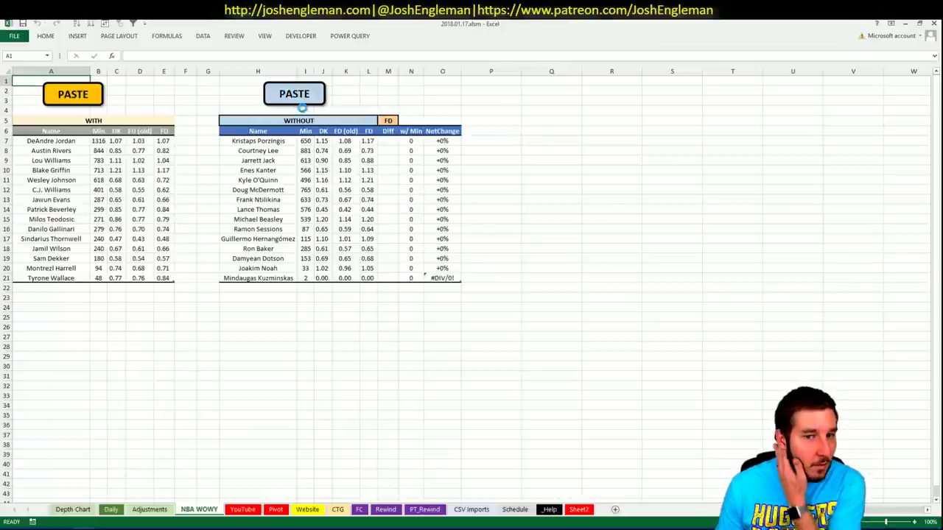
Sort the WITHOUT table by the w/ Min column in descending order.
click(396, 159)
click(413, 150)
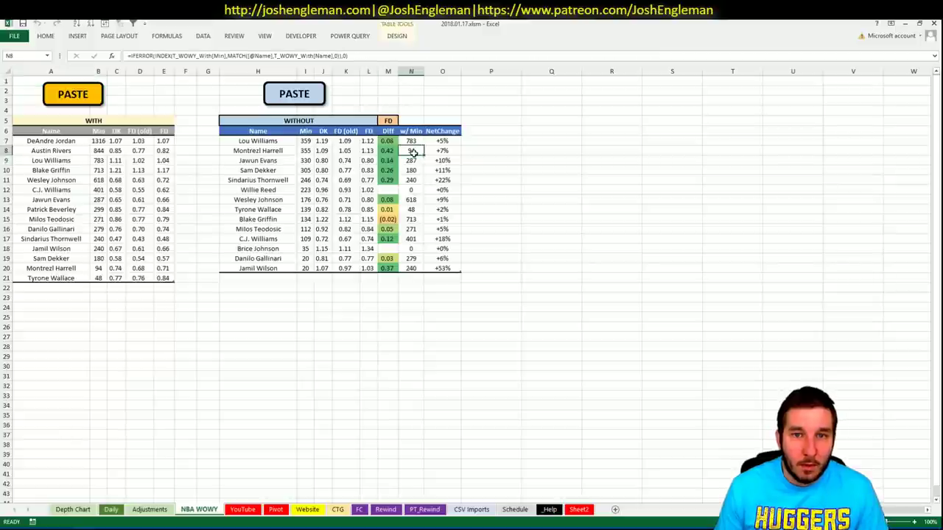
click(90, 22)
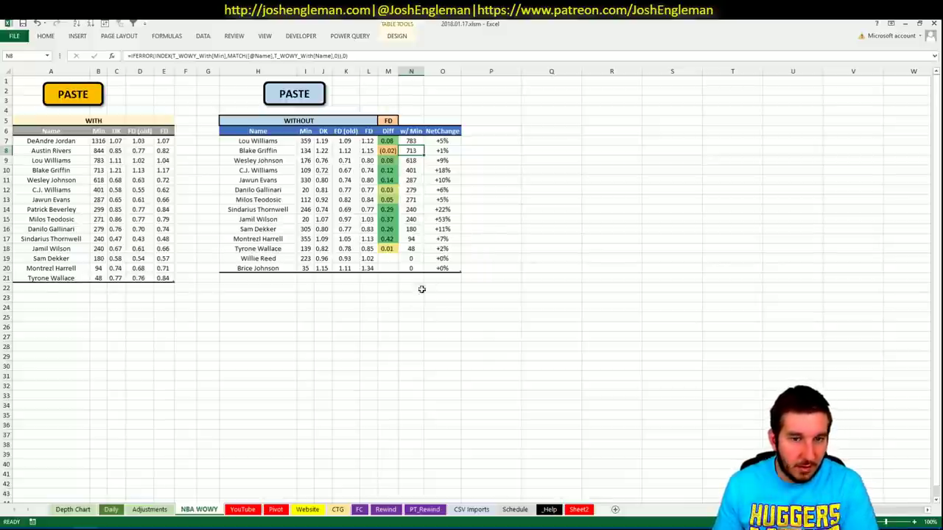
Add Lou Williams with tier 4 to the end of the player list on the YouTube sheet.
click(116, 509)
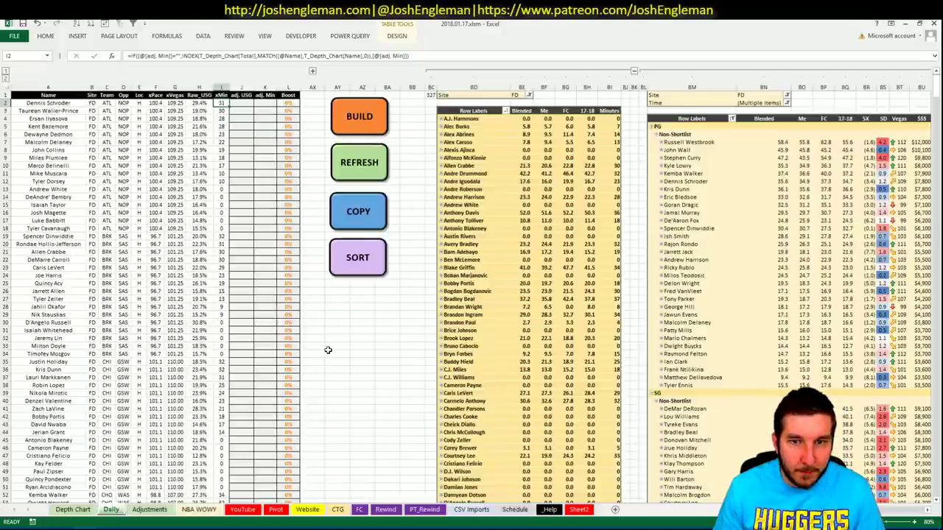
click(248, 511)
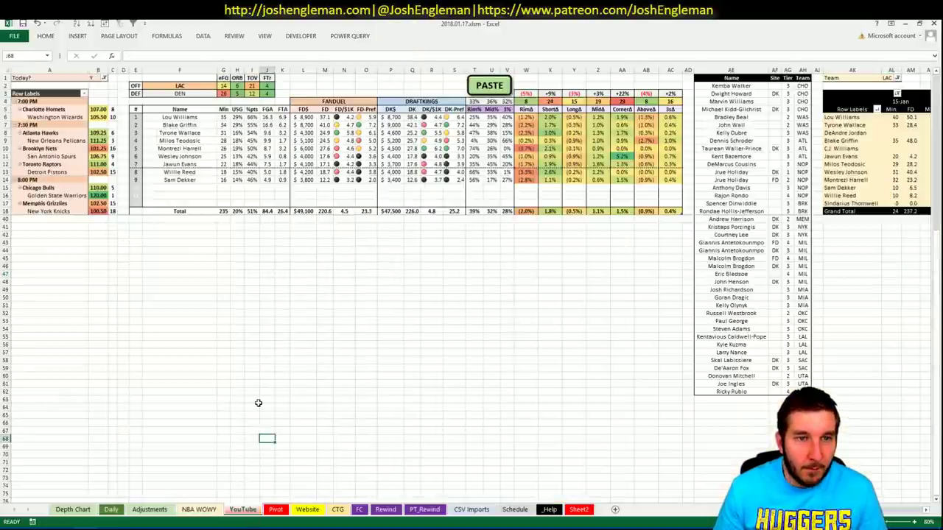
click(732, 399)
text(Lou Williams)
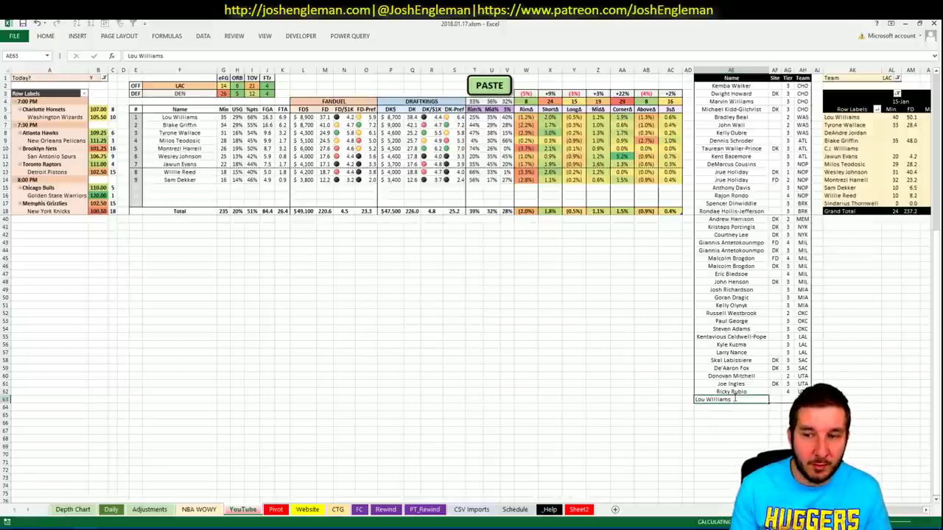
key(Tab)
key(Tab)
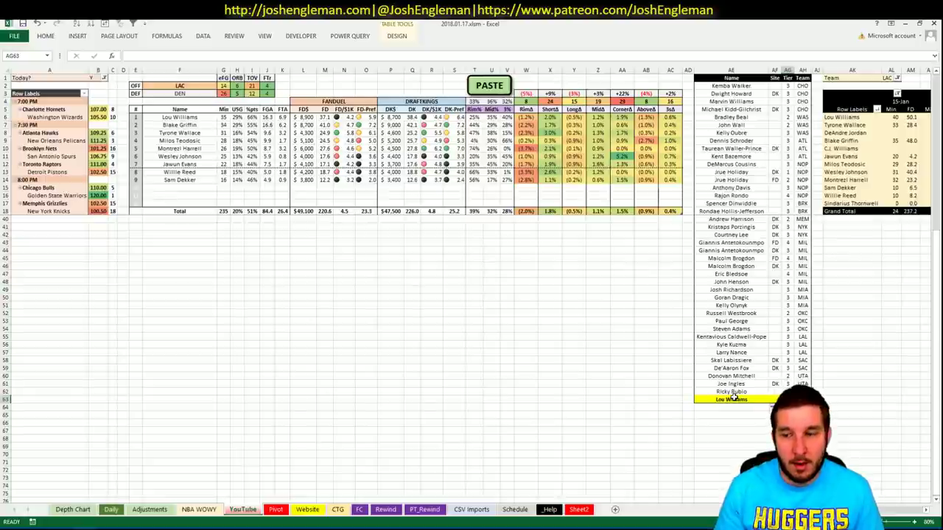
key(Return)
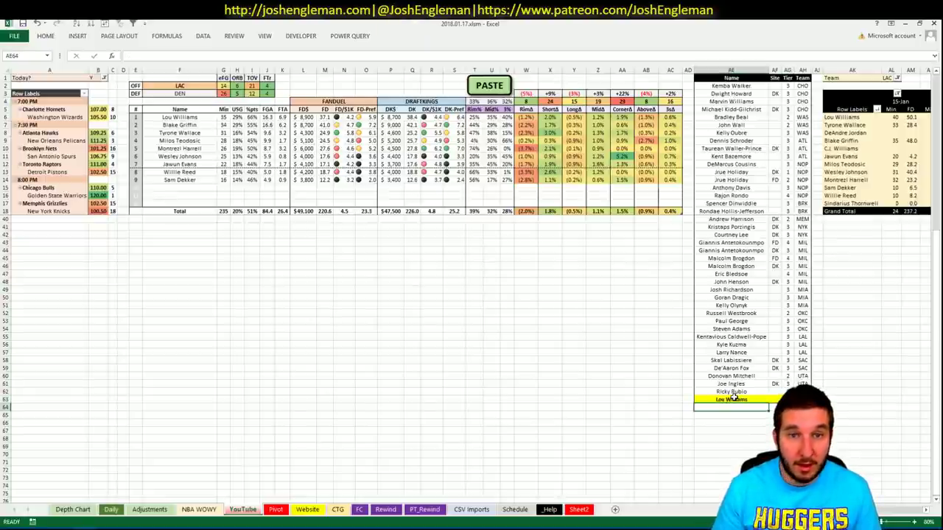
key(Left)
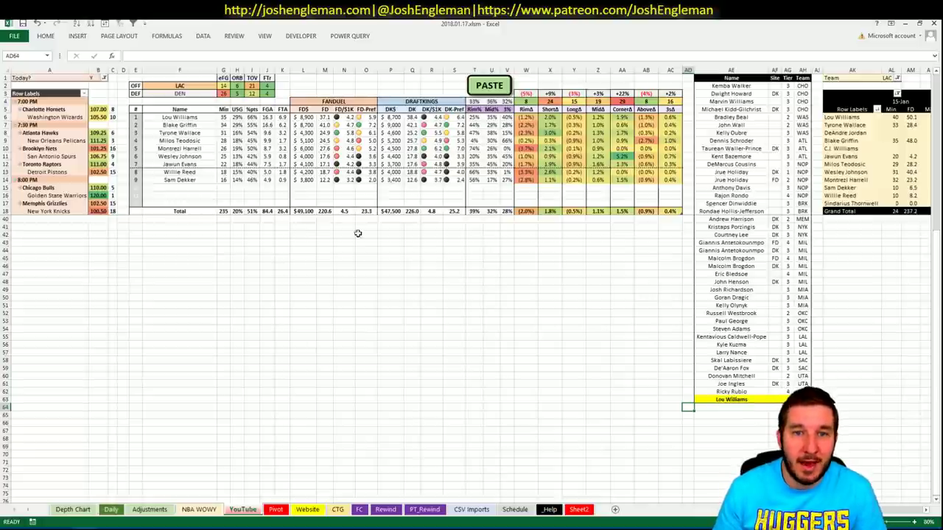
Review the Clippers' recent game log and add Blake Griffin to the player list with tier 3.
scroll(471, 279, right, 5)
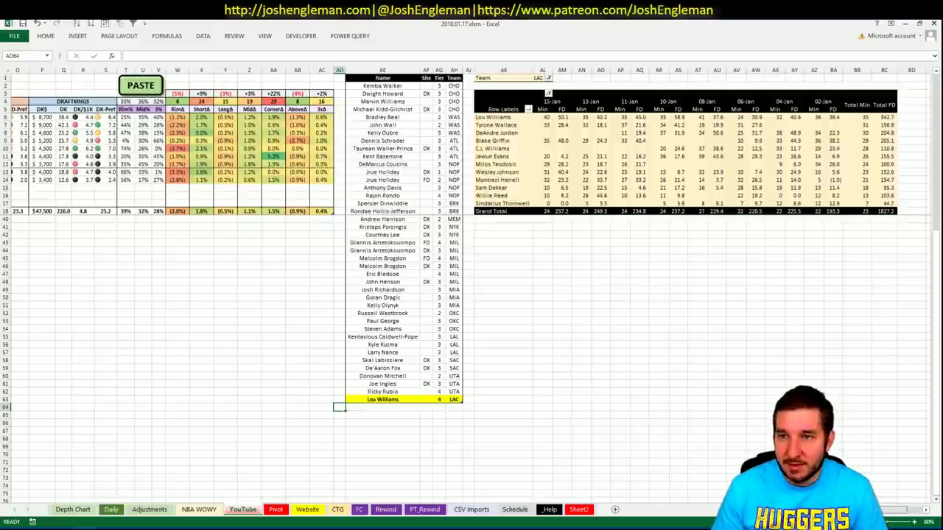
scroll(471, 280, left, 5)
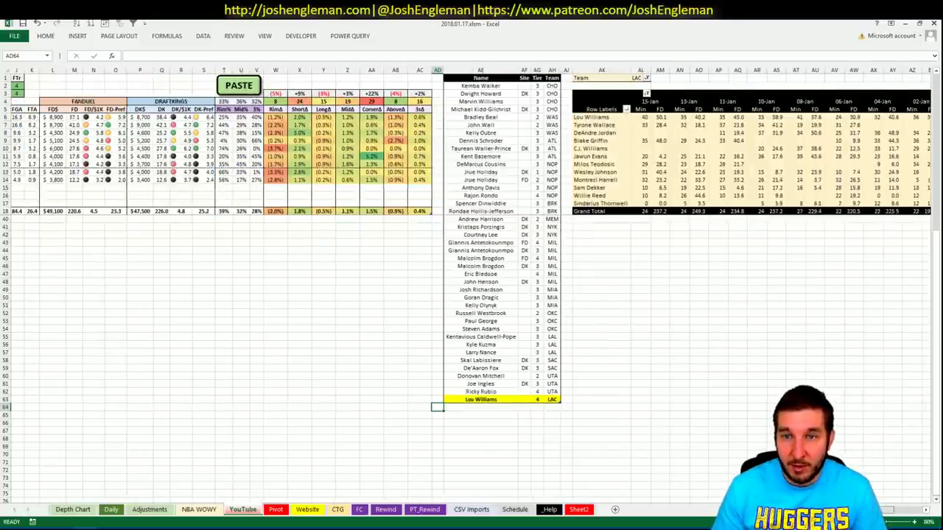
click(744, 408)
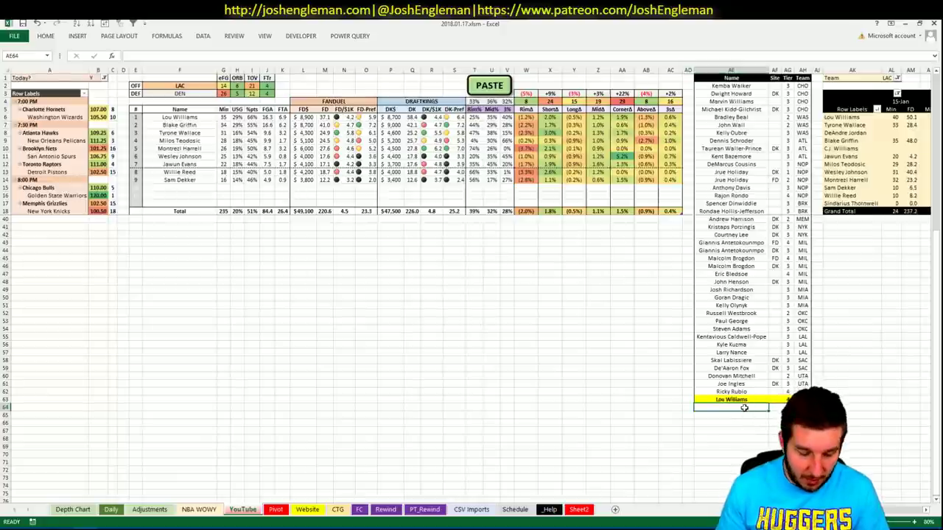
text(Blake Grif)
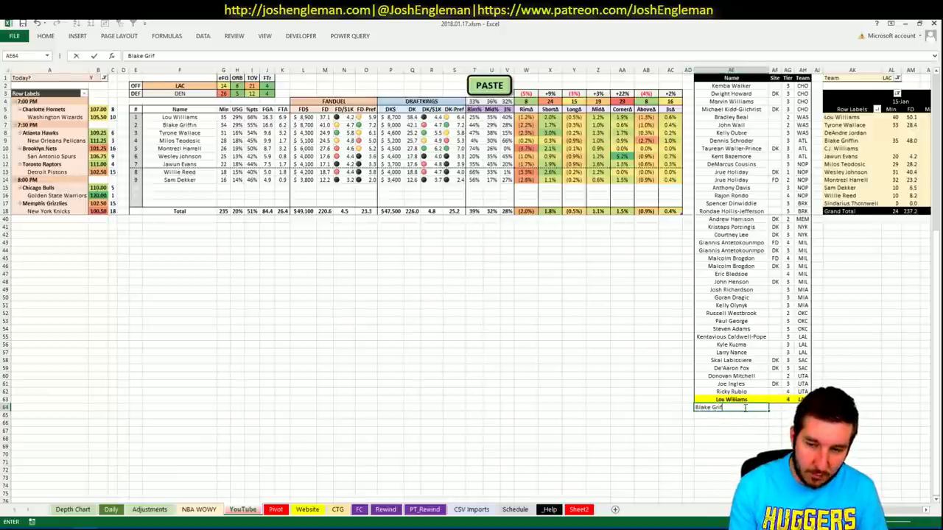
text(fin)
key(Return)
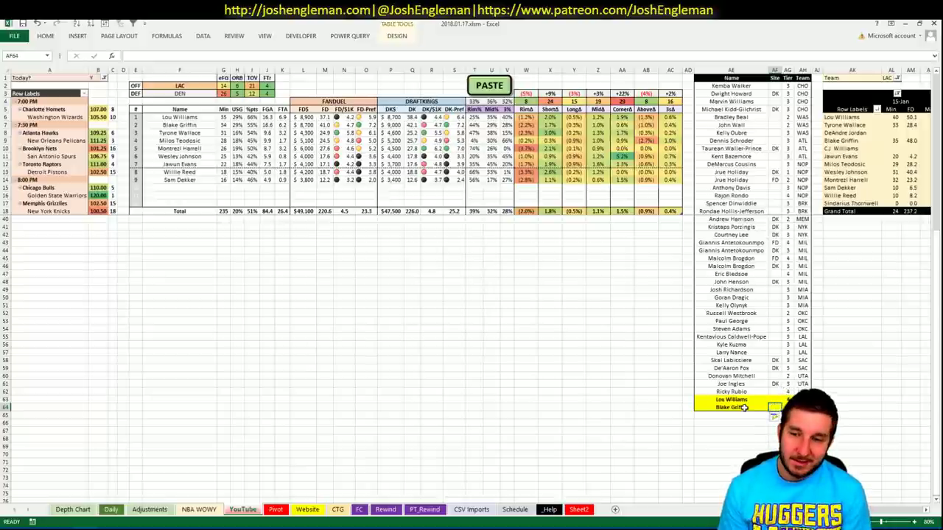
key(Right)
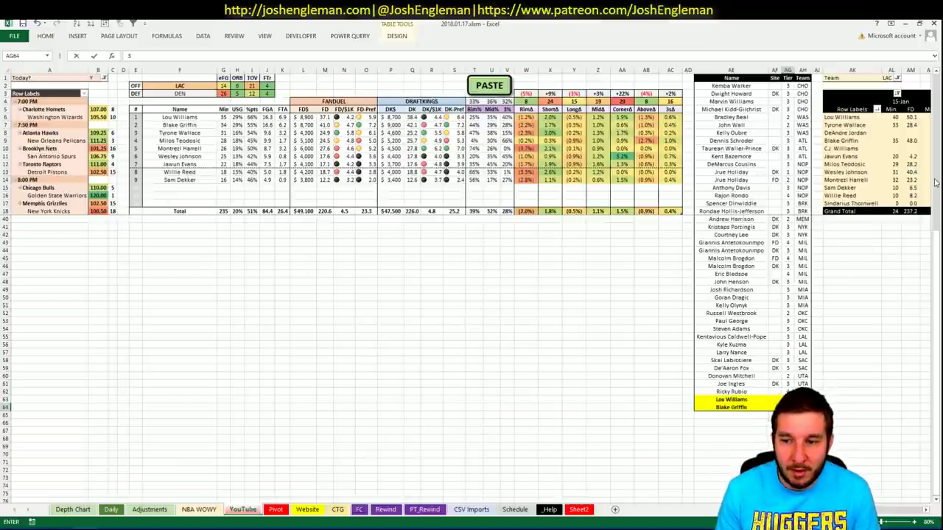
key(Down)
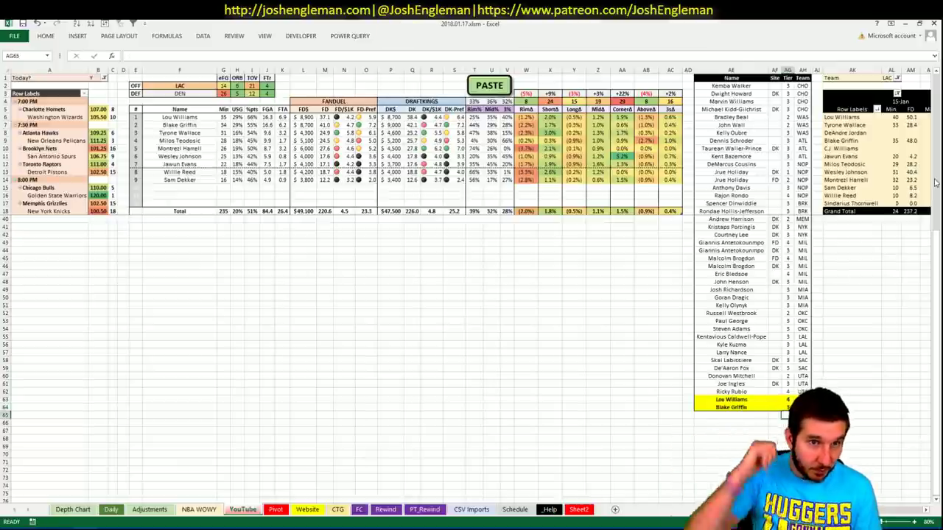
Check the Clippers players in RotoQL's player table and their recent game minutes in the workbook.
text(Tyron)
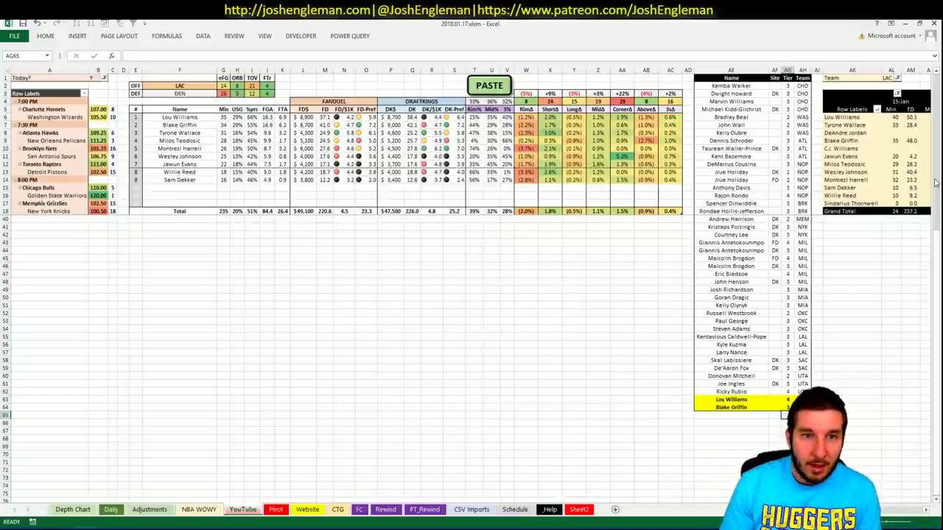
key(alt+Tab)
click(158, 25)
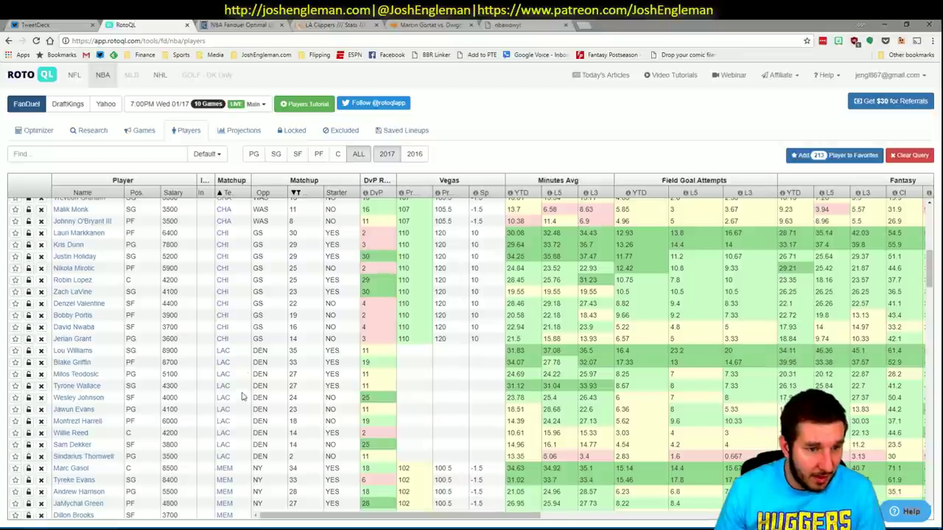
key(alt+Tab)
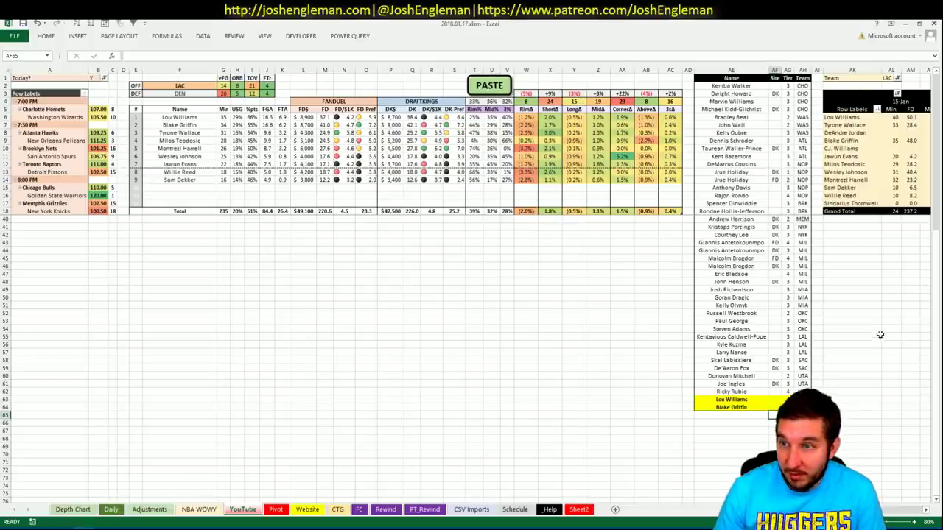
scroll(244, 486, right, 5)
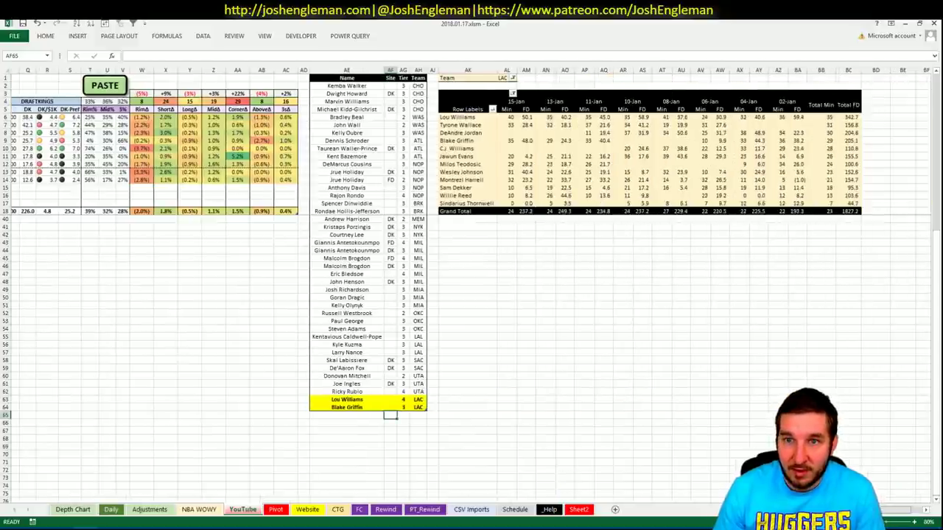
scroll(384, 206, left, 5)
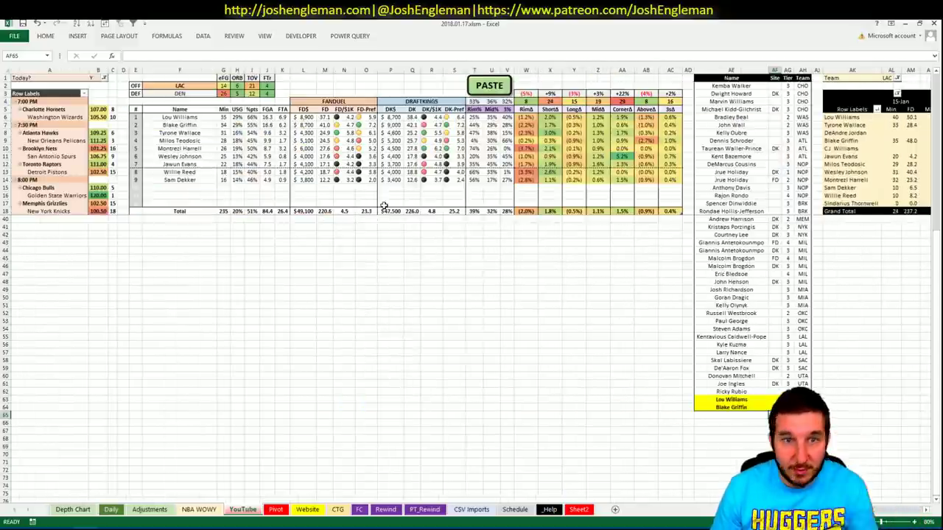
Add Tyrone Wallace with tier 2 below Blake Griffin in the player list.
click(759, 417)
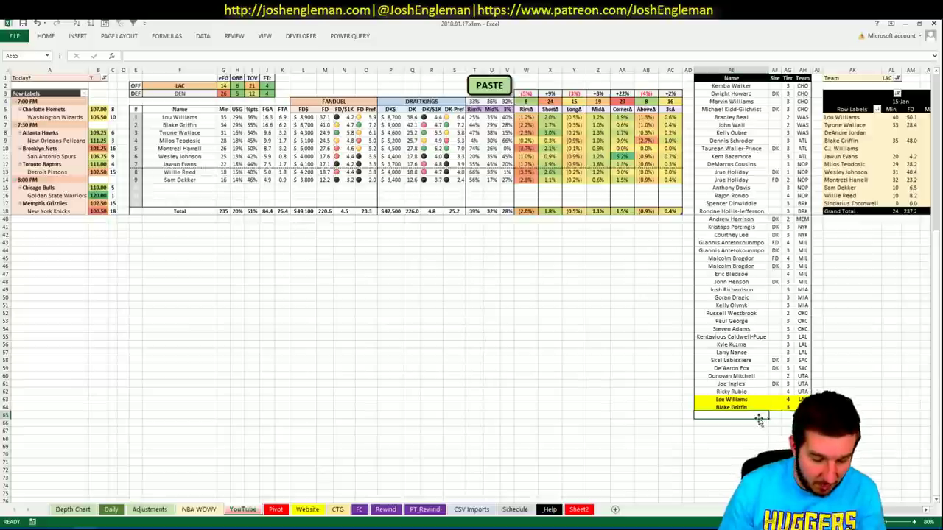
text(Tyrone Wallace)
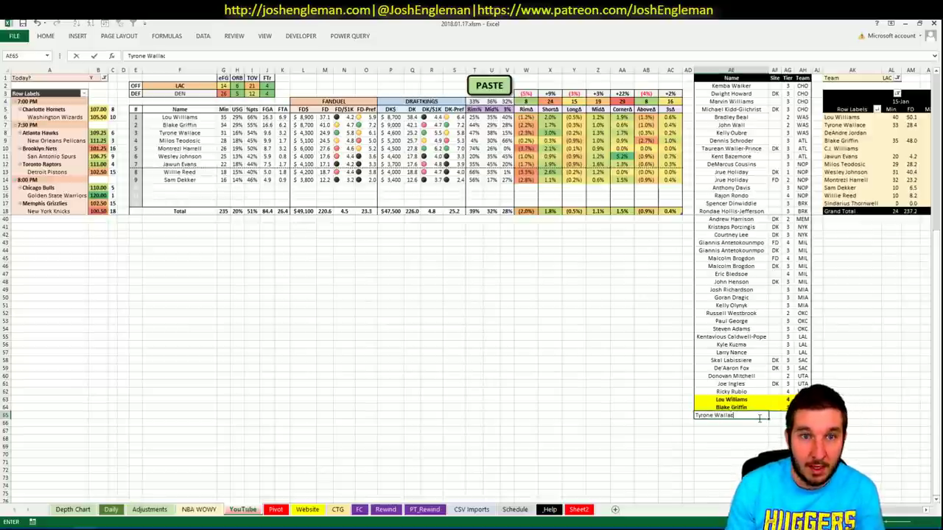
key(Return)
key(Tab)
key(Tab)
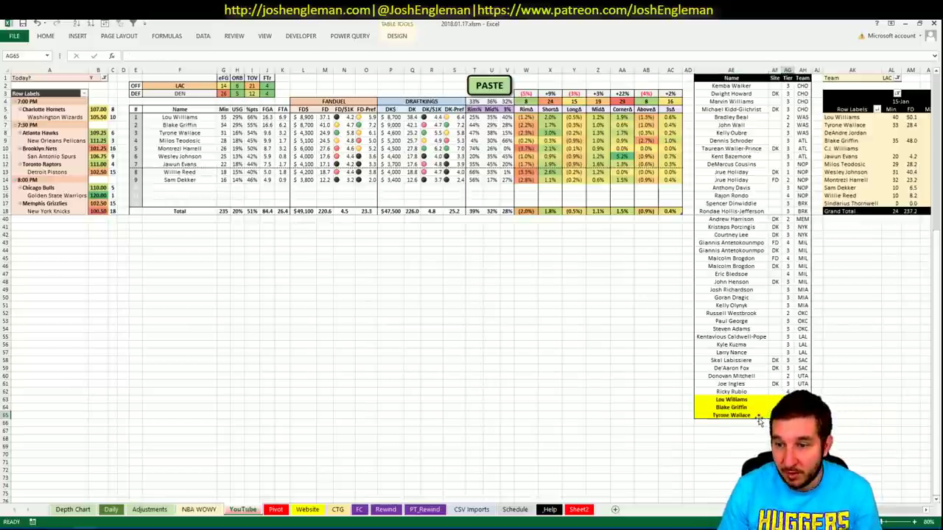
text(2)
key(Return)
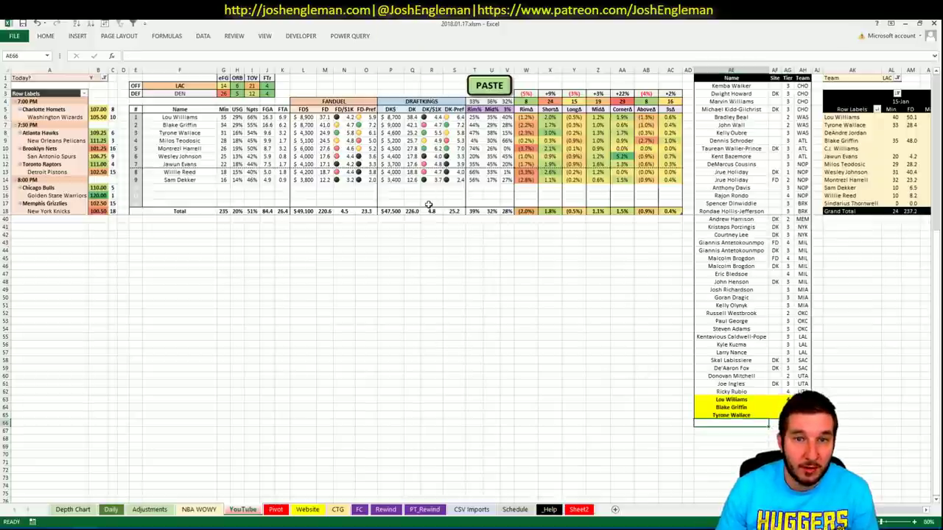
Check the Clippers' game log and add Milos Teodosic with tier 3 below Tyrone Wallace in the player list.
scroll(471, 287, right, 5)
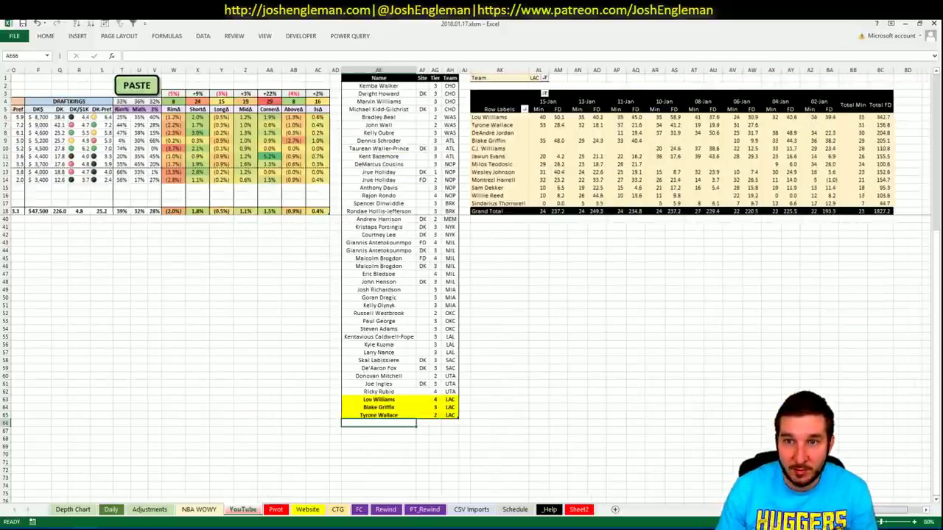
scroll(468, 335, left, 5)
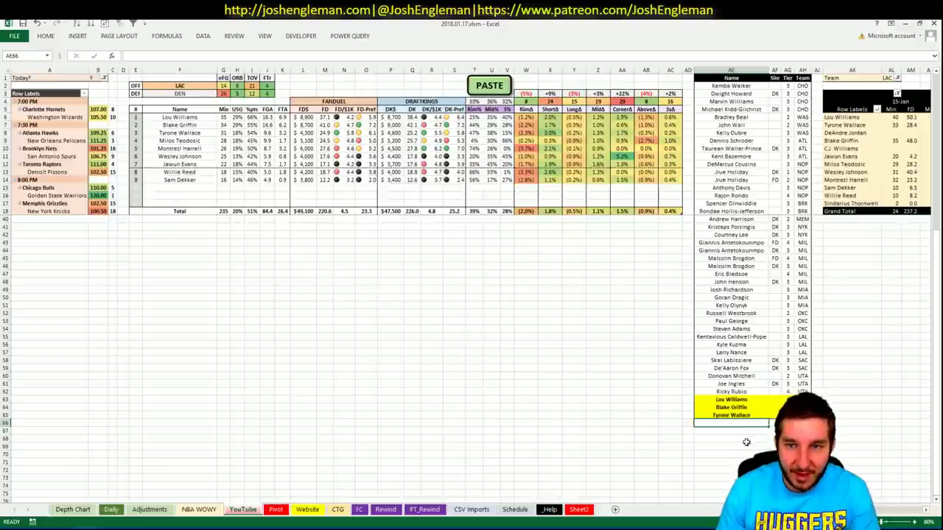
text(Milos)
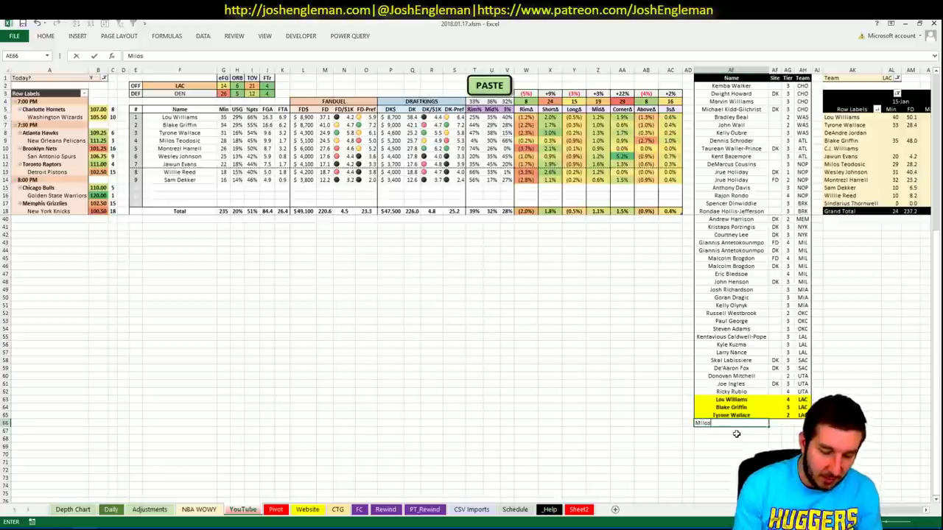
text( Teodosic)
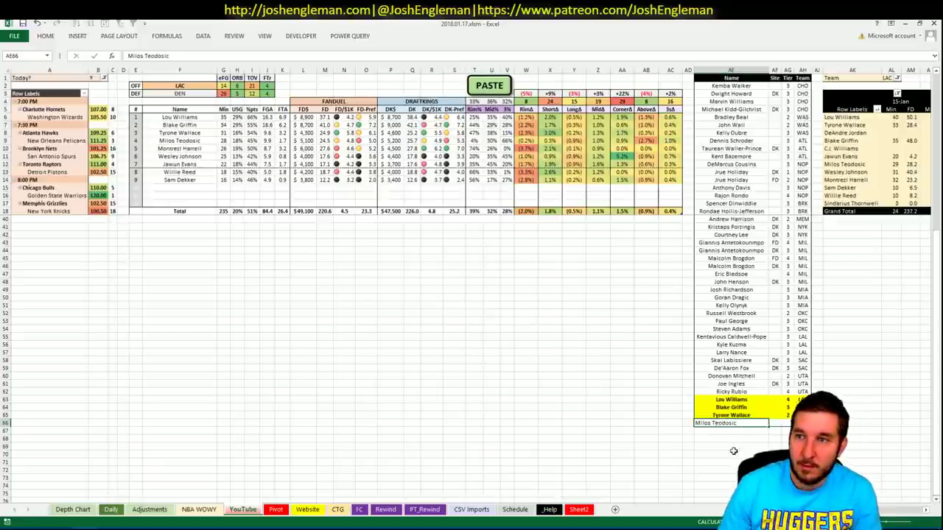
key(Tab)
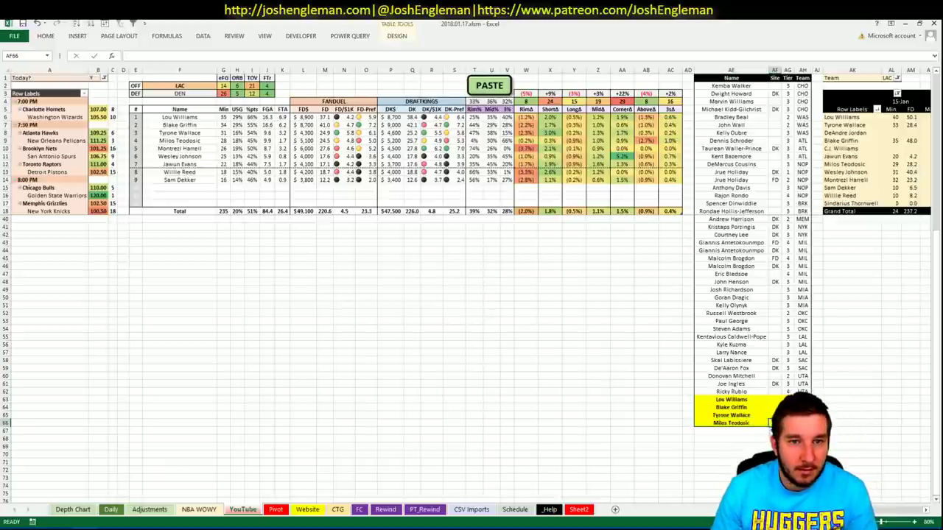
scroll(472, 294, right, 5)
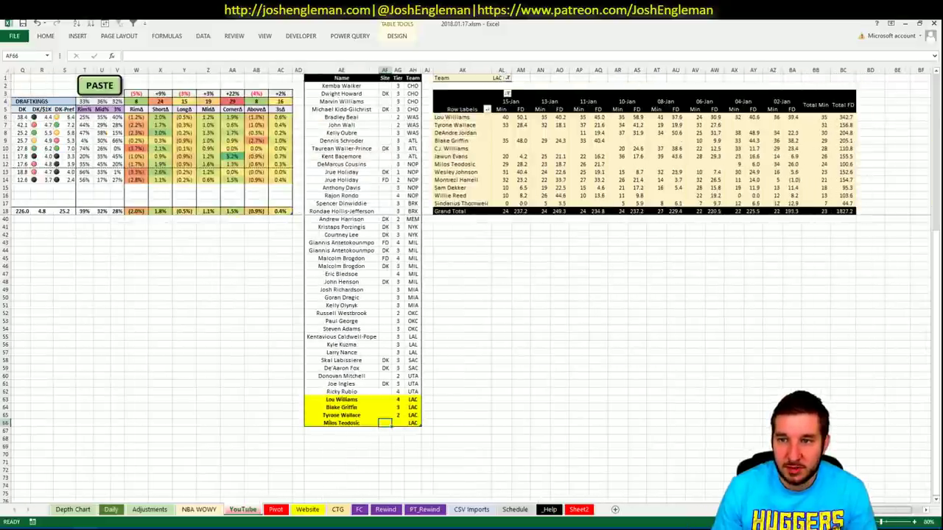
scroll(471, 295, left, 5)
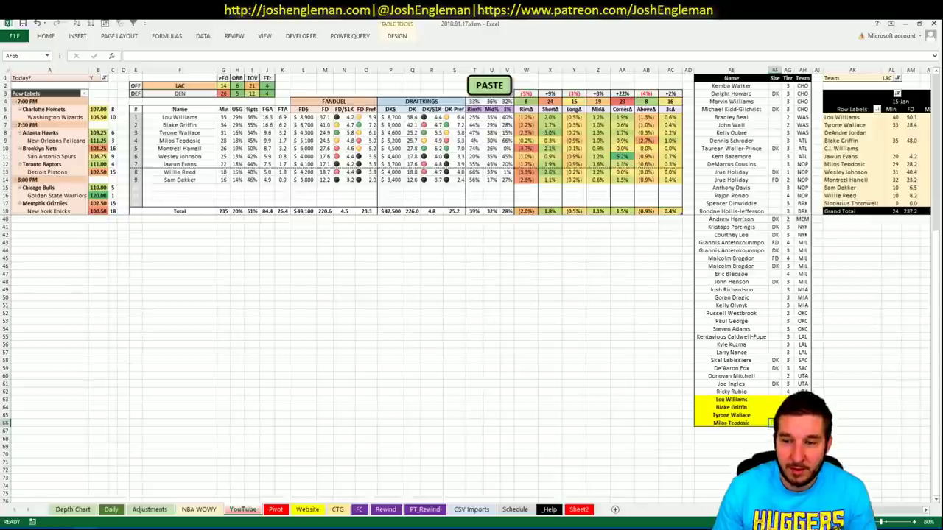
click(787, 422)
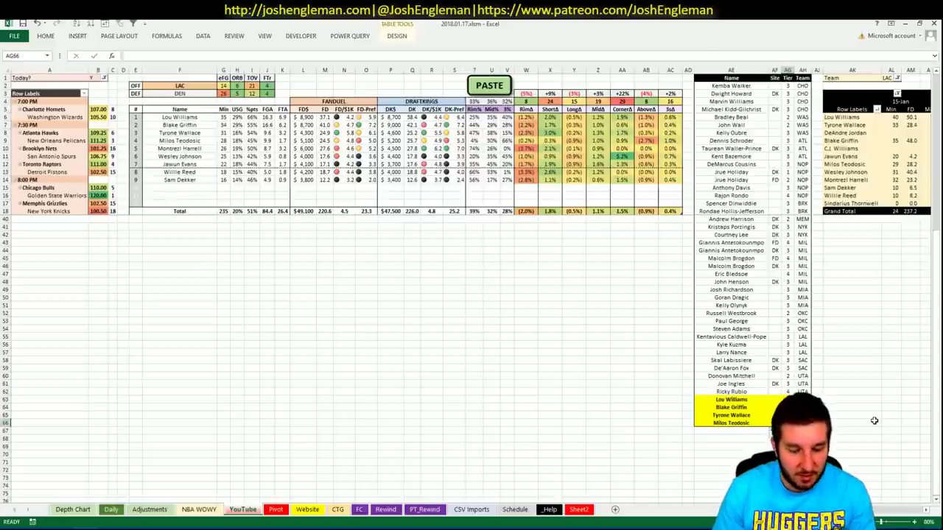
key(Return)
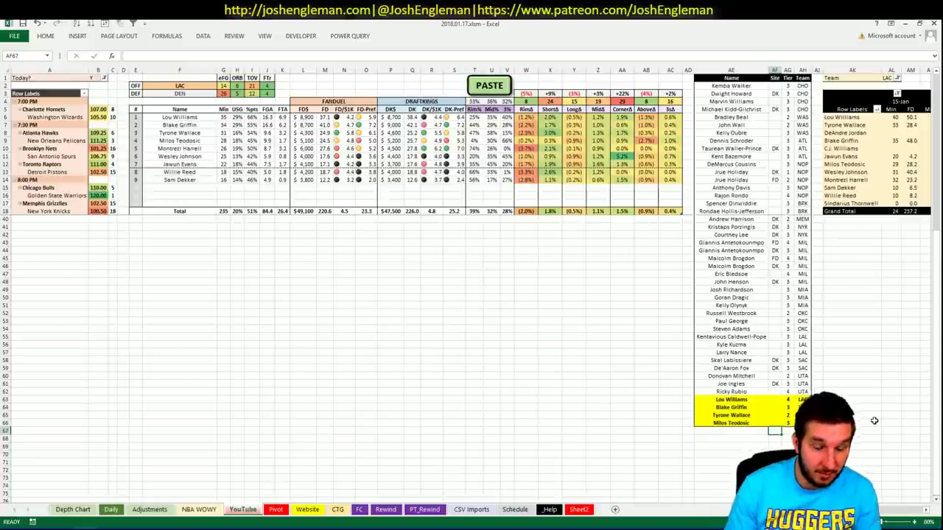
Add Montrezl Harrell to the player list below Milos Teodosic with site FD and tier 4.
text(Mont)
key(Escape)
key(Left)
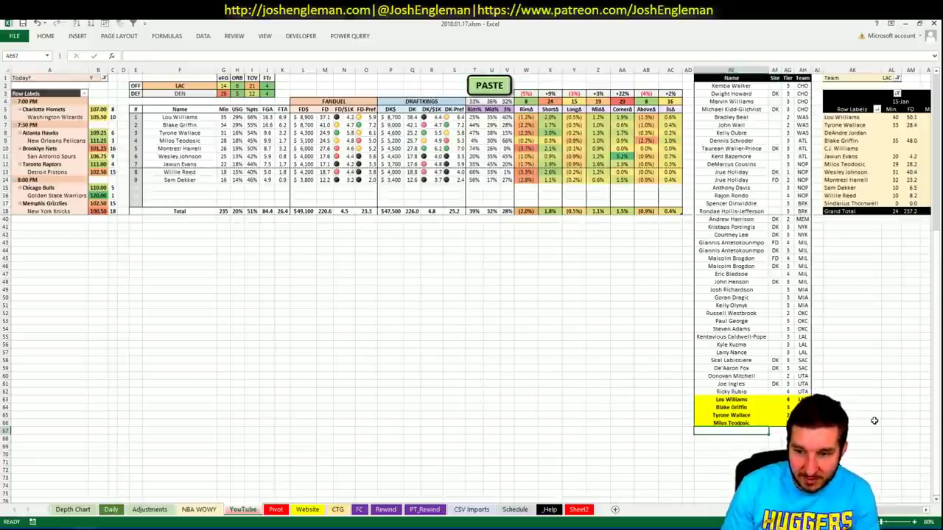
text(Montrezl Harrell)
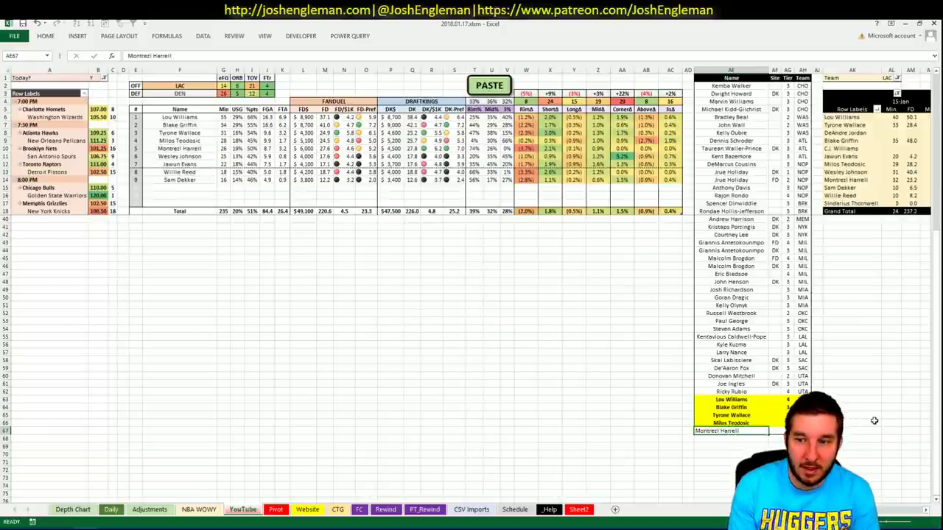
key(Tab)
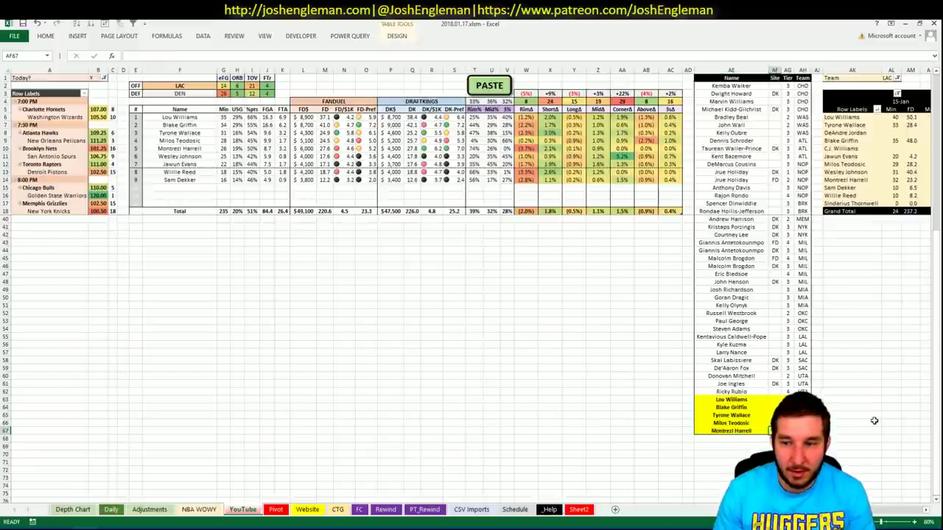
key(Tab)
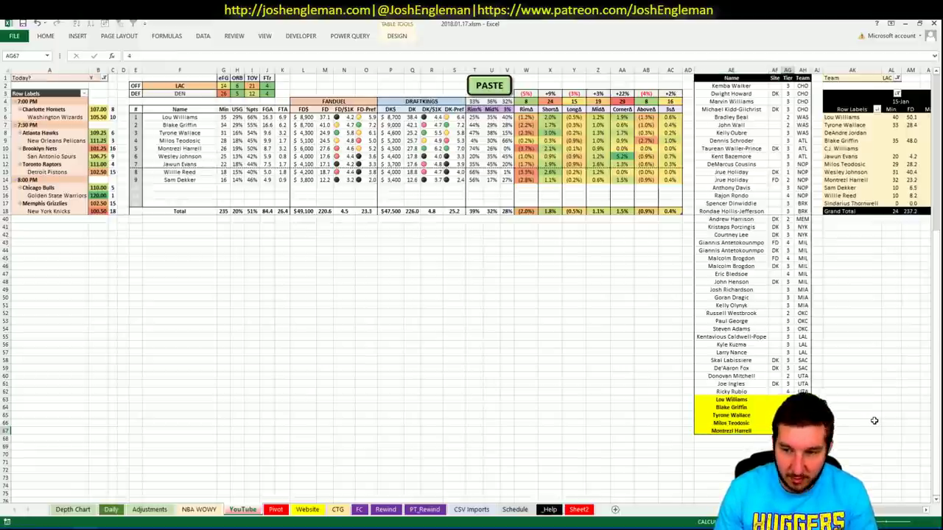
key(Return)
Add a second Montrezl Harrell row to the player list with site DK and tier 2.
text(Montrezl Harrell)
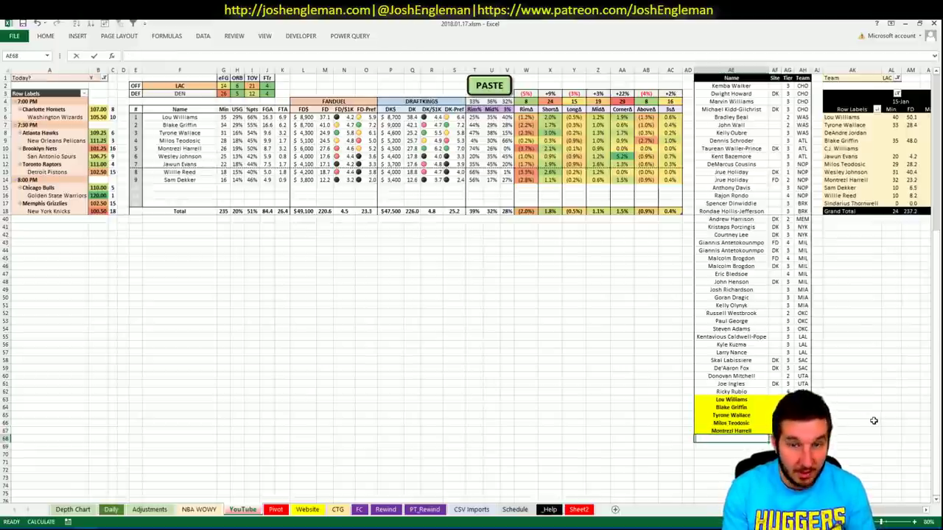
key(Tab)
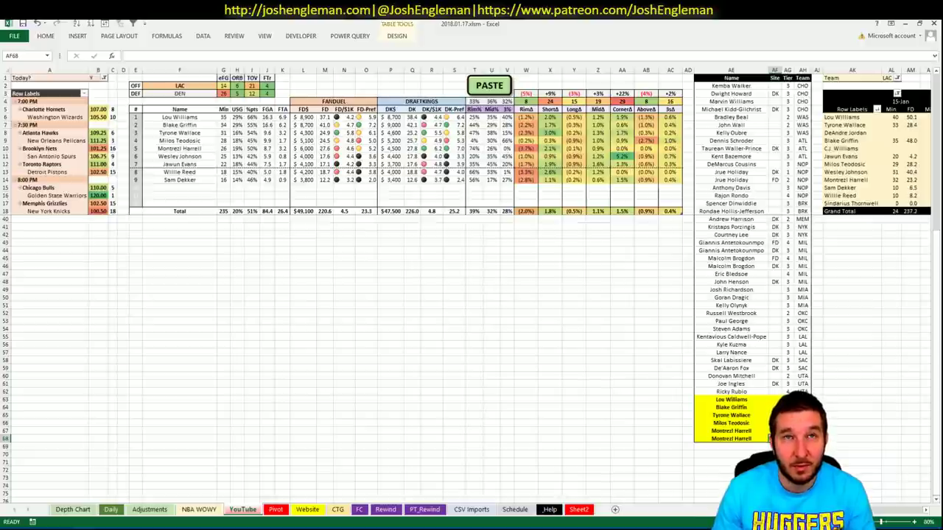
scroll(899, 509, right, 6)
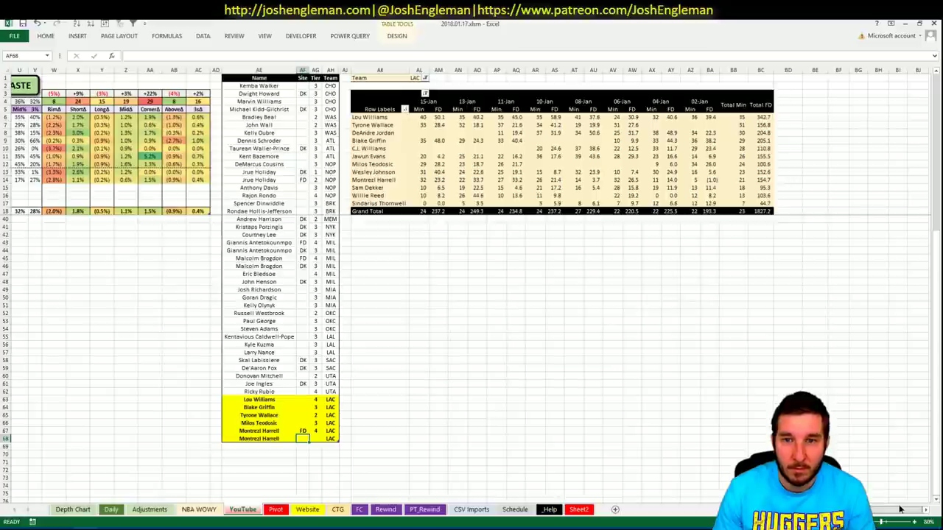
scroll(899, 509, left, 6)
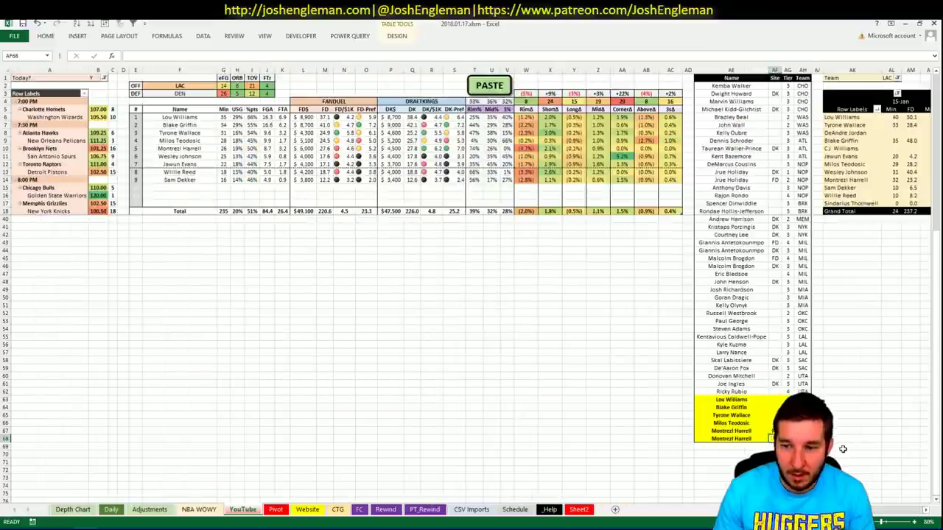
text(DK)
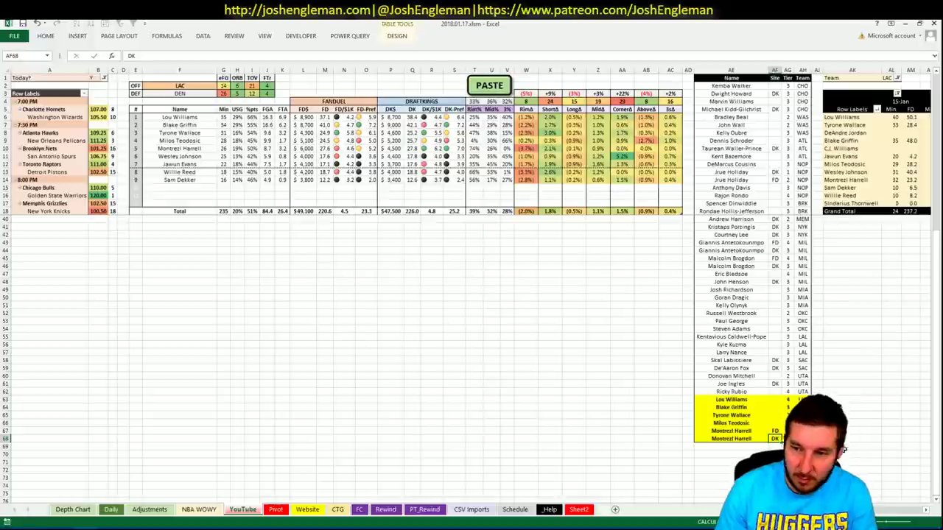
key(Tab)
key(Return)
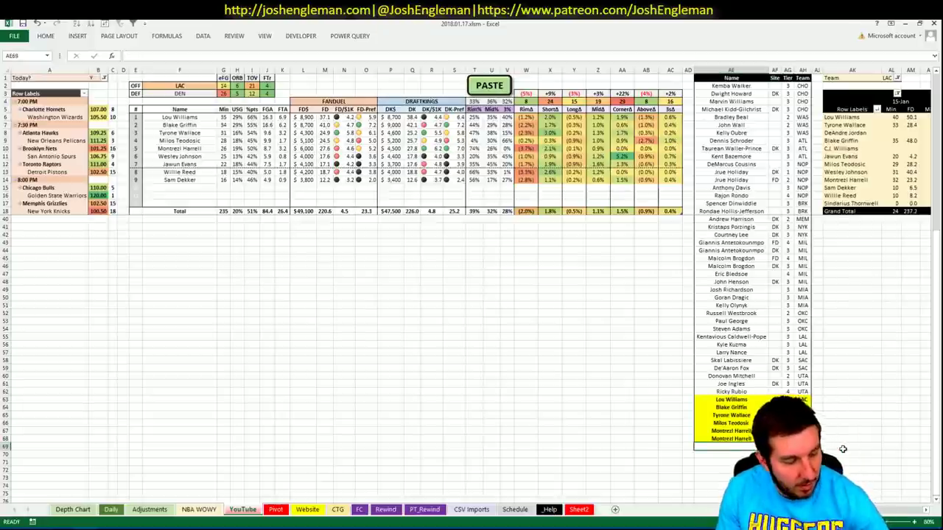
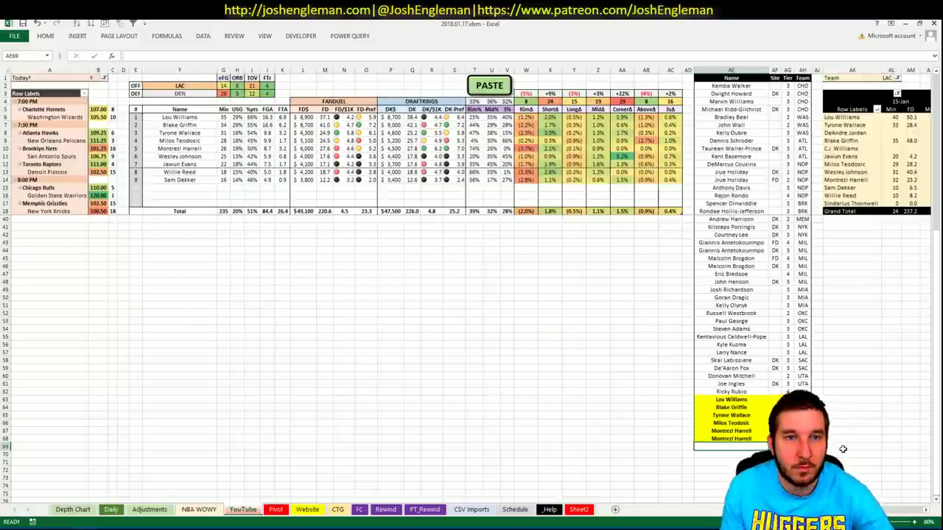
Set the offensive team of the matchup table to DEN.
click(414, 297)
click(250, 244)
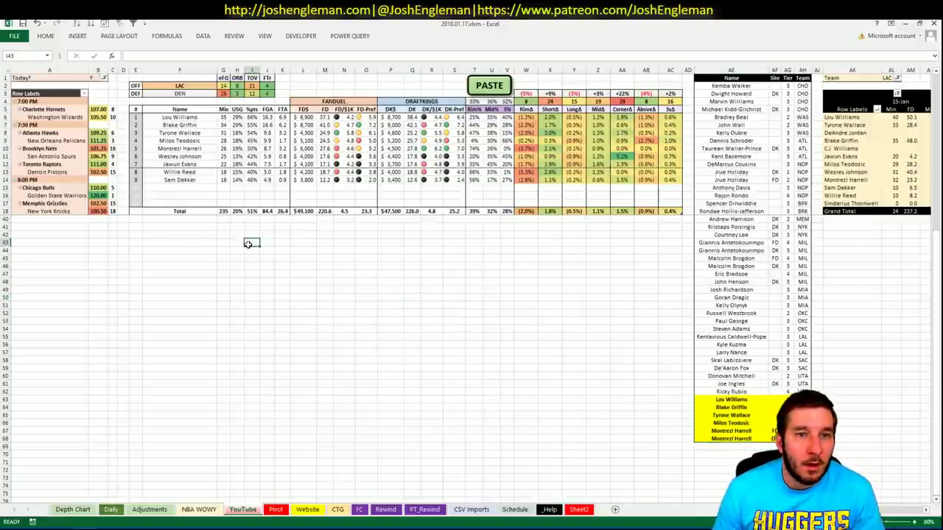
click(178, 86)
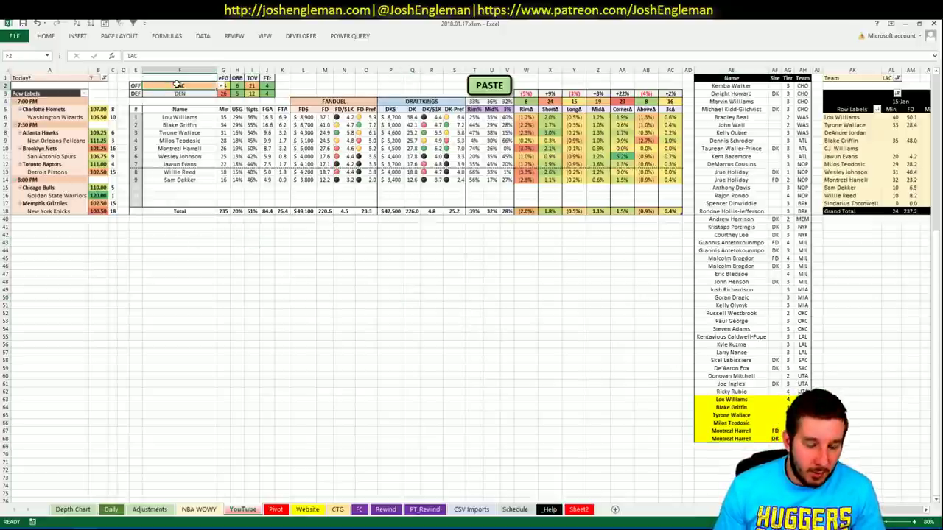
text(DEN)
key(Return)
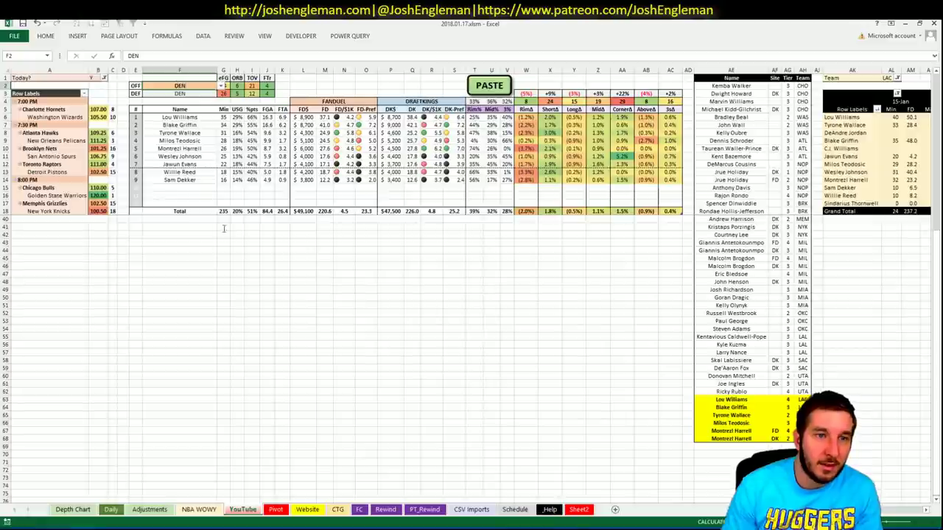
click(175, 409)
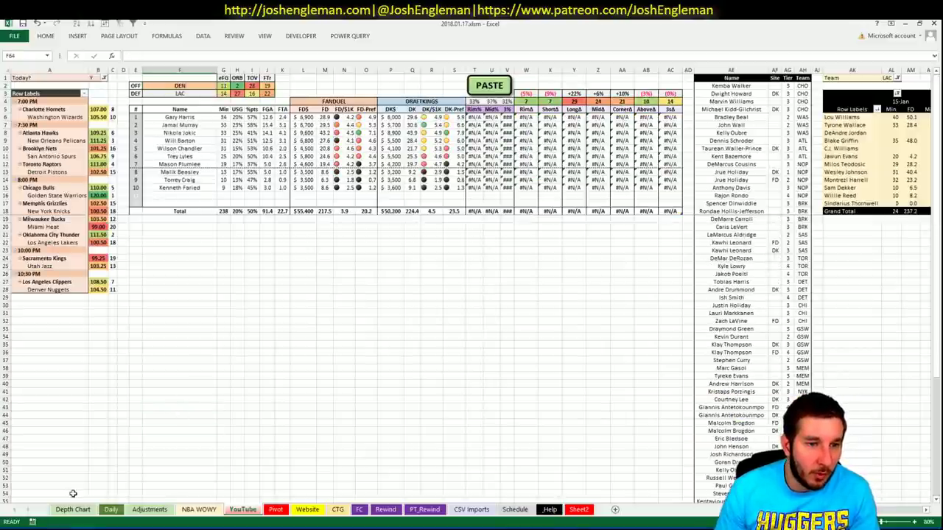
Switch to Cleaning the Glass in the browser and open the Denver Nuggets' player stats page.
mouse_move(37, 527)
click(67, 498)
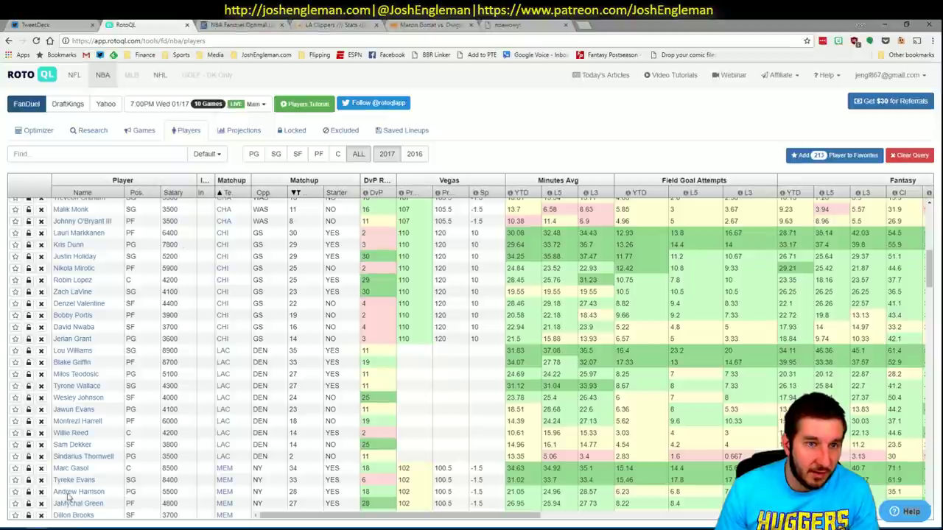
click(335, 24)
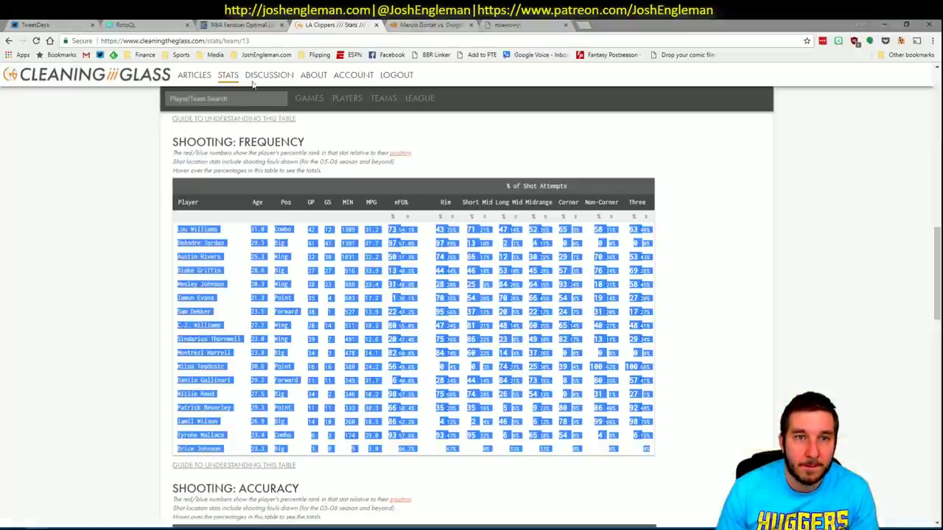
click(246, 96)
text(nver Nugge)
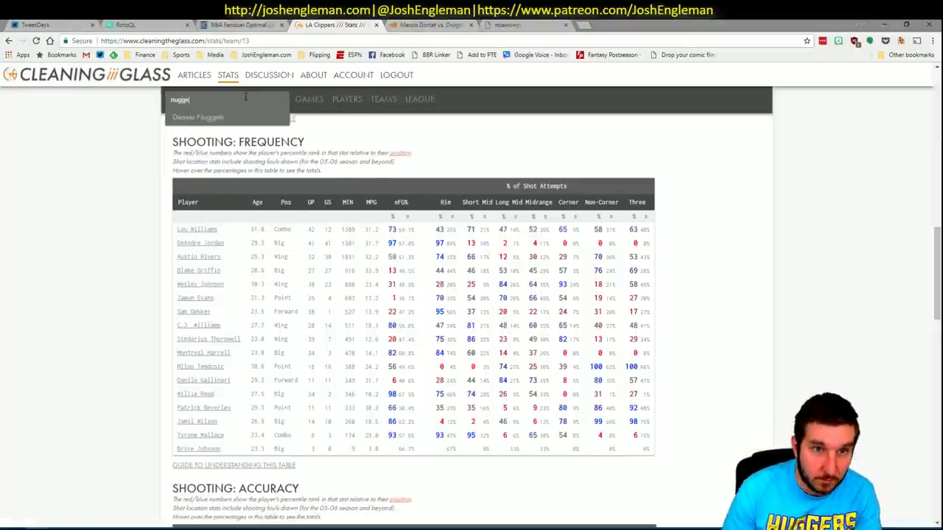
text(t)
key(Down)
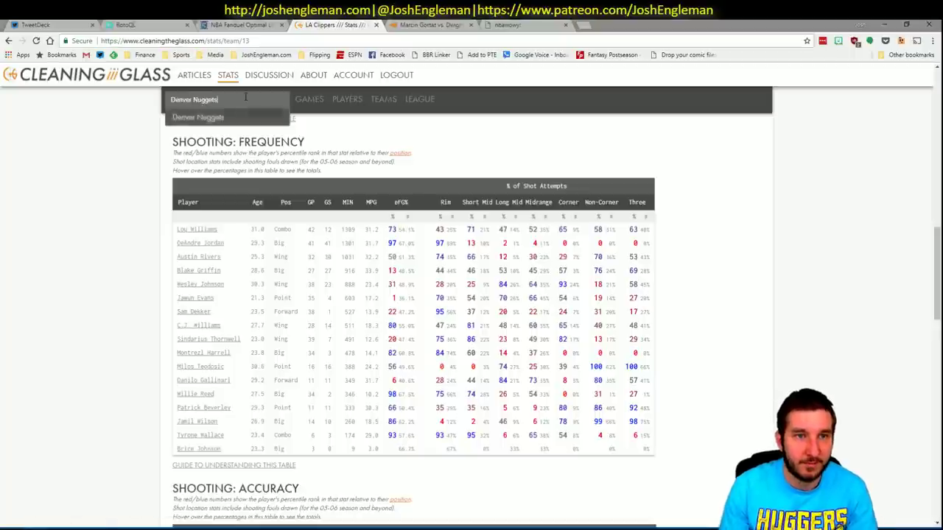
key(Return)
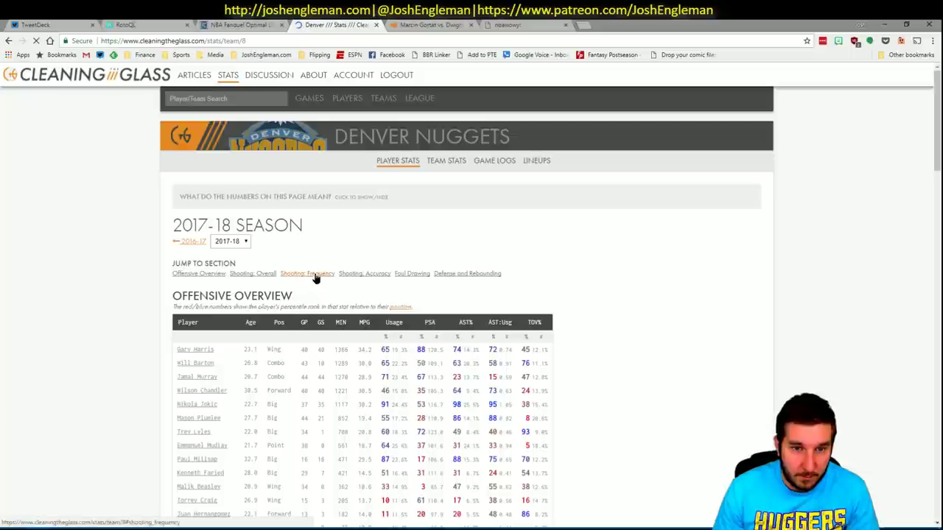
Copy the Nuggets' Shooting: Frequency table and load it into the Excel workbook's matchup table with the PASTE macro.
click(315, 275)
drag(640, 424, 177, 229)
key(alt+Tab)
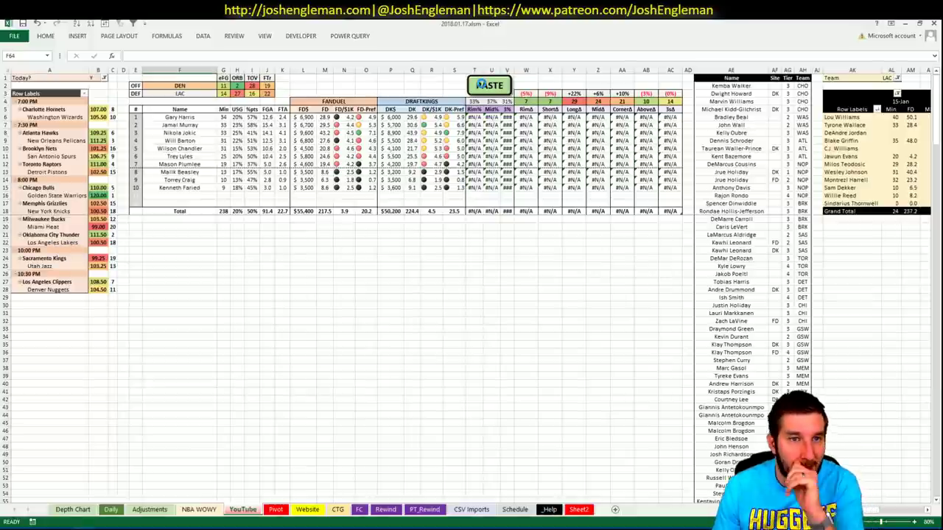
click(480, 85)
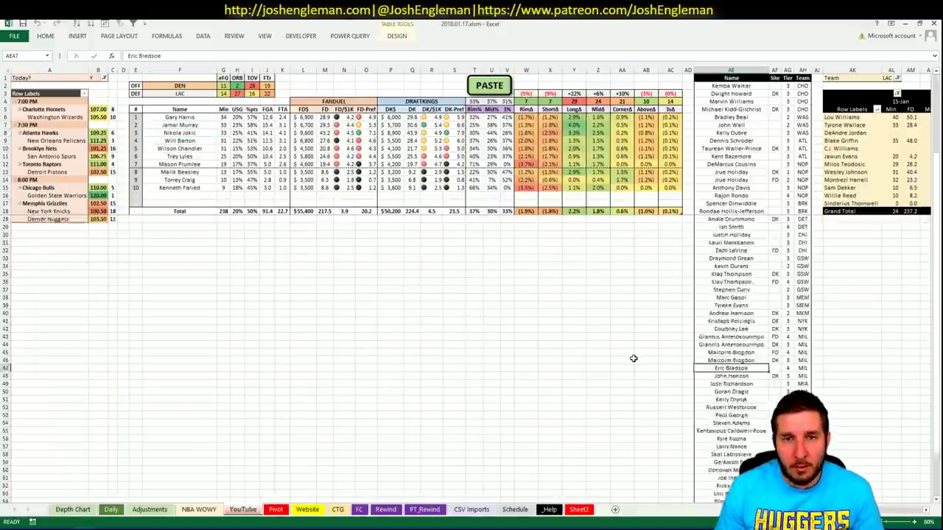
Filter the recent game log pivot table to team DEN and look over the players' minutes and fantasy points.
click(888, 78)
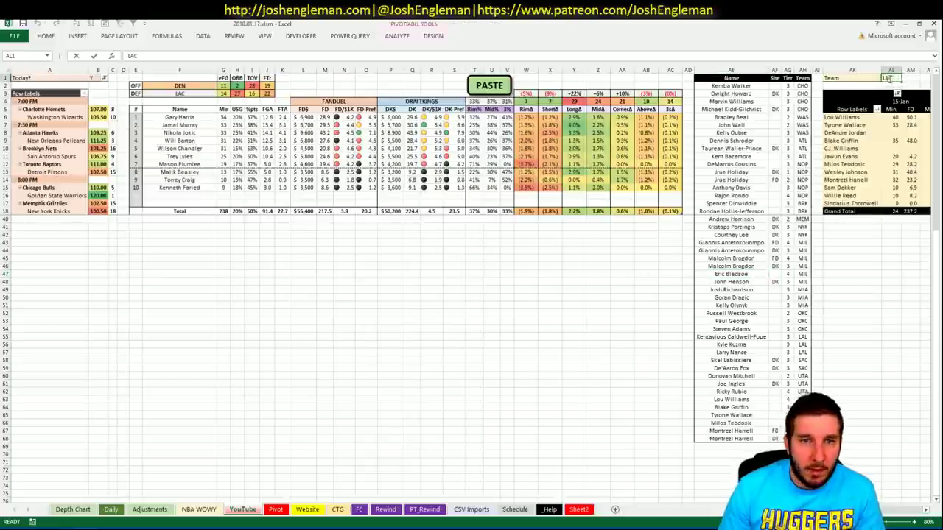
text(DEN)
key(Return)
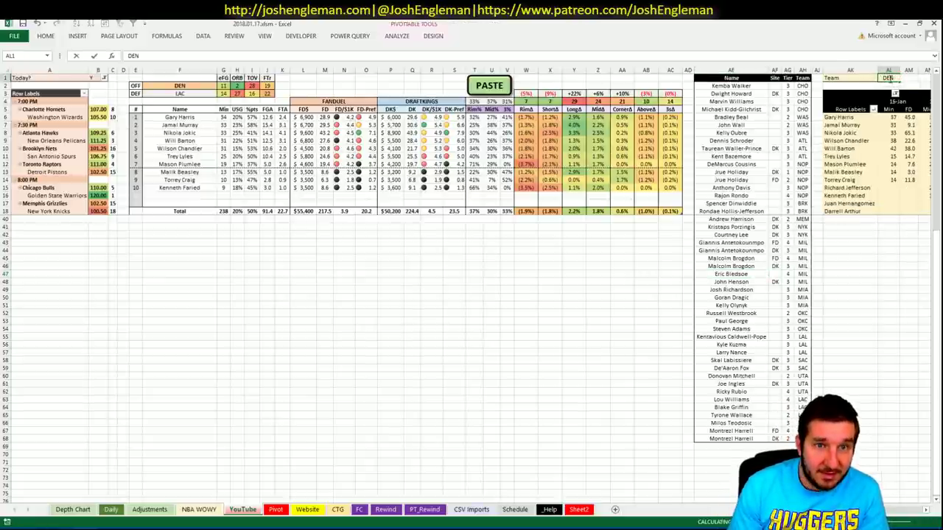
text(DEN)
key(Return)
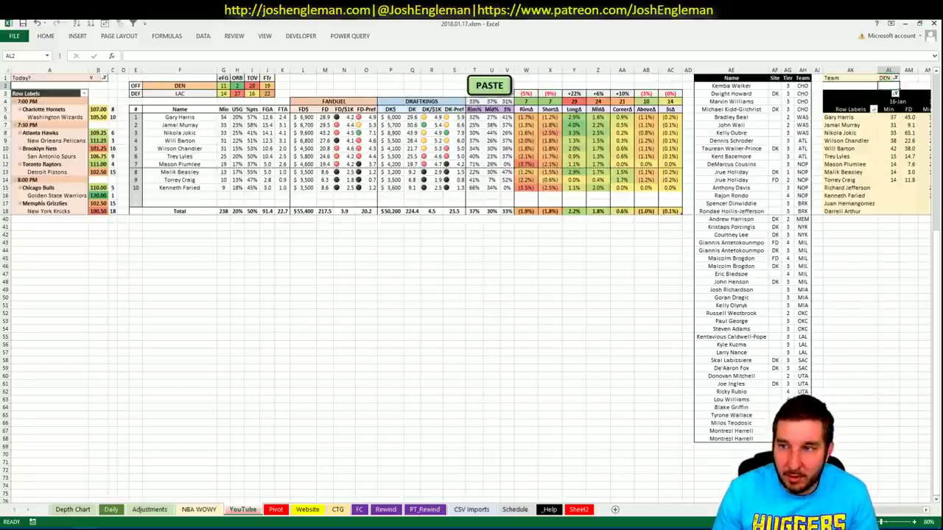
scroll(472, 279, right, 6)
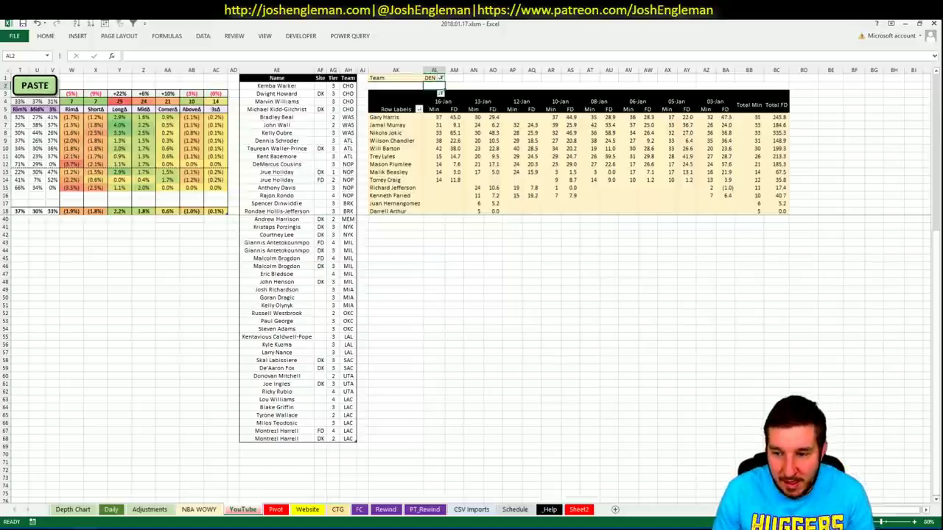
Add Gary Harris to the end of the tiered player list with site FD and tier 4.
scroll(471, 280, left, 6)
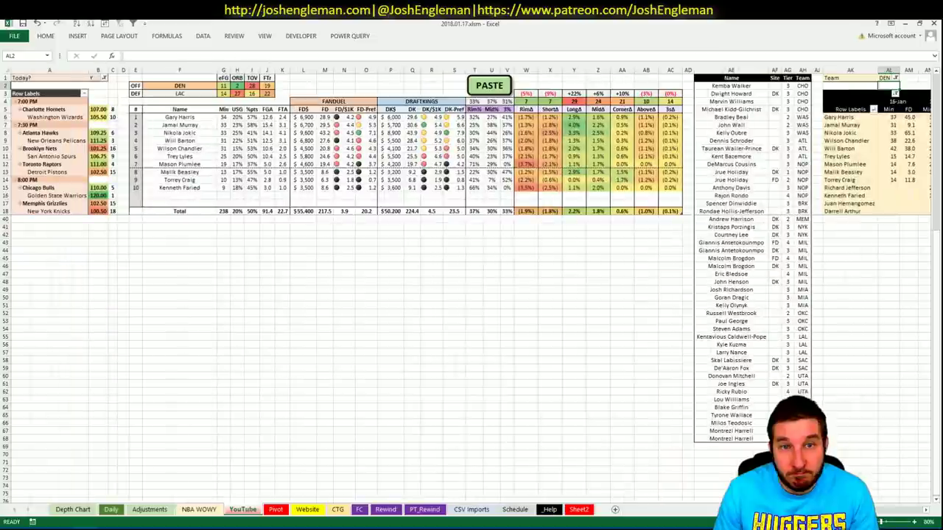
click(727, 448)
text(G)
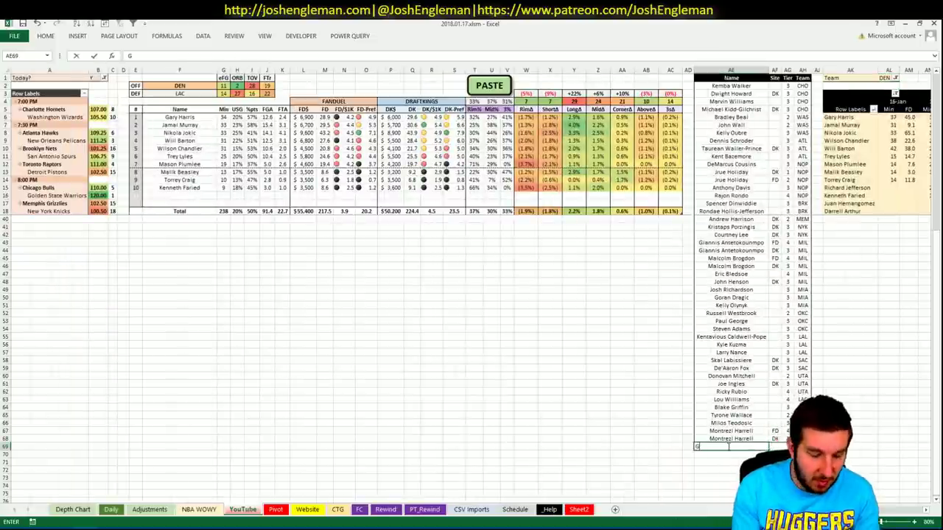
text(ary Harris)
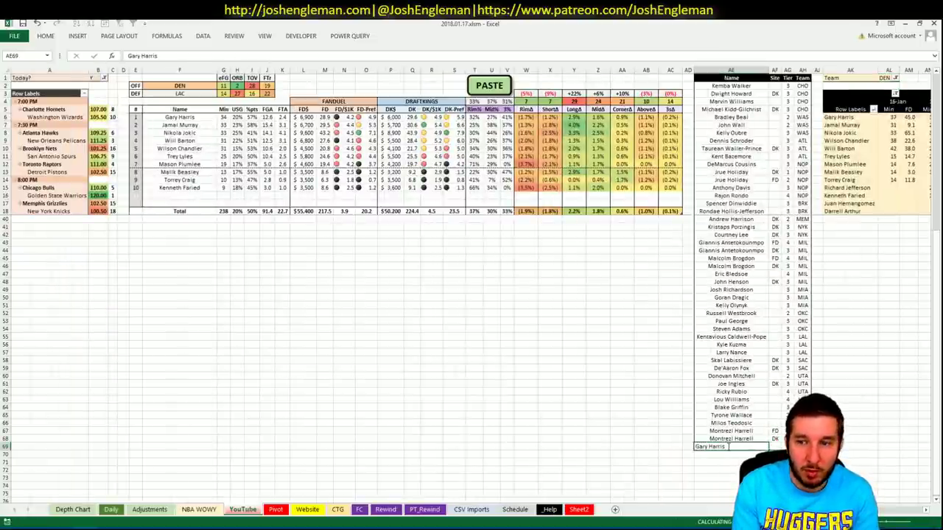
key(Tab)
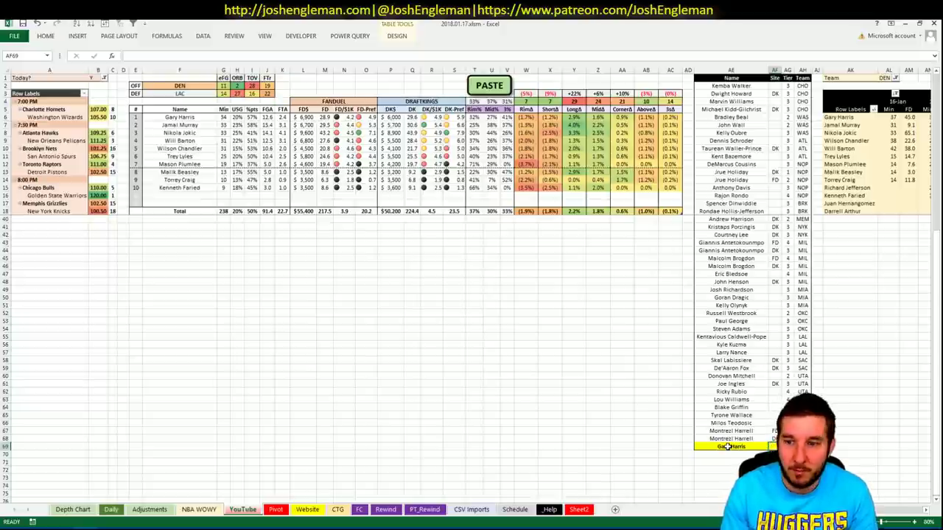
text(FD)
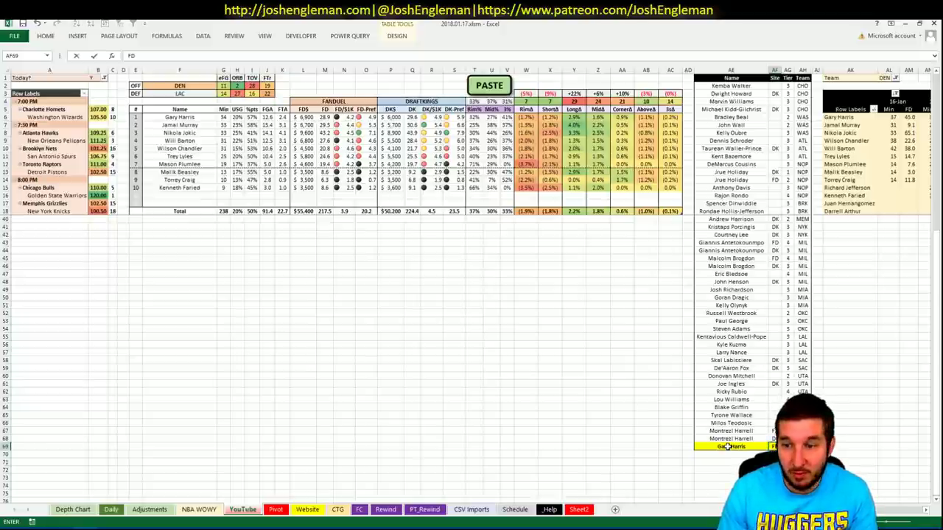
key(Tab)
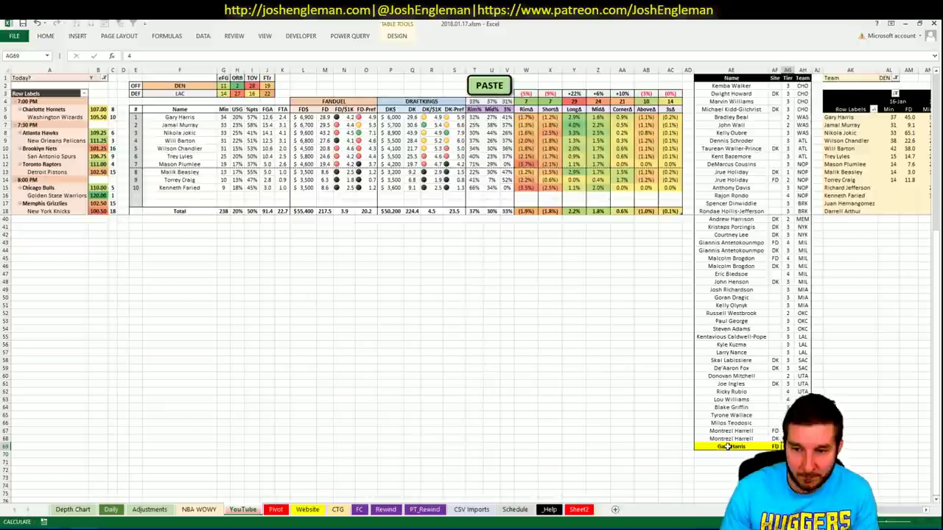
key(Return)
Add a second Gary Harris row to the player list with site DK and tier 3.
text(Gary Harris)
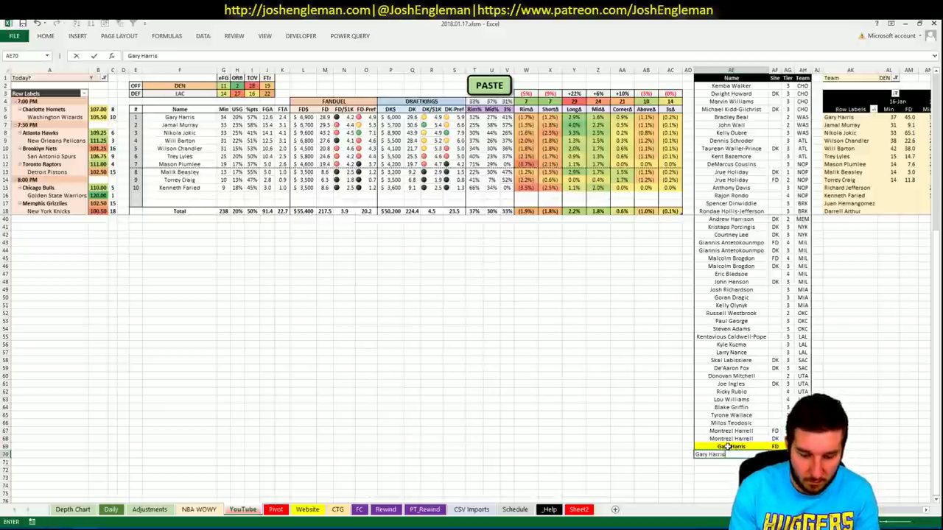
key(Tab)
key(Tab)
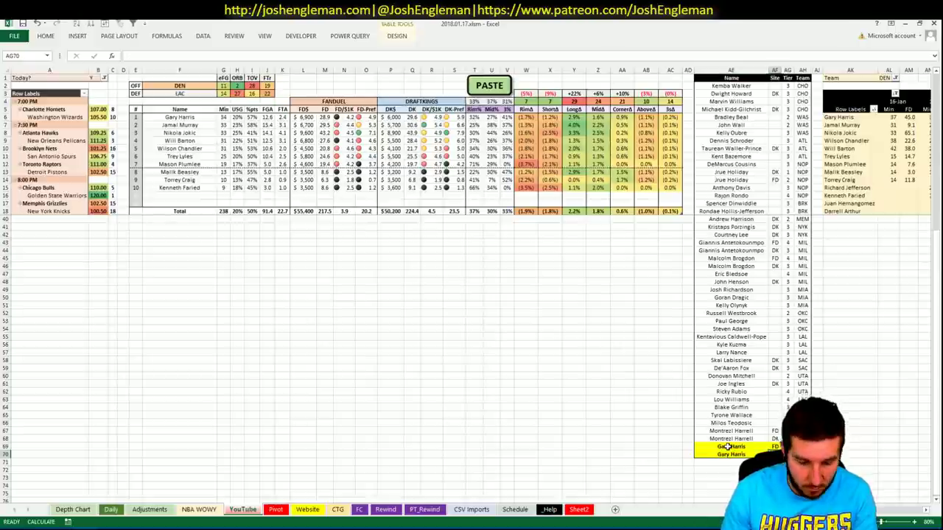
text(3)
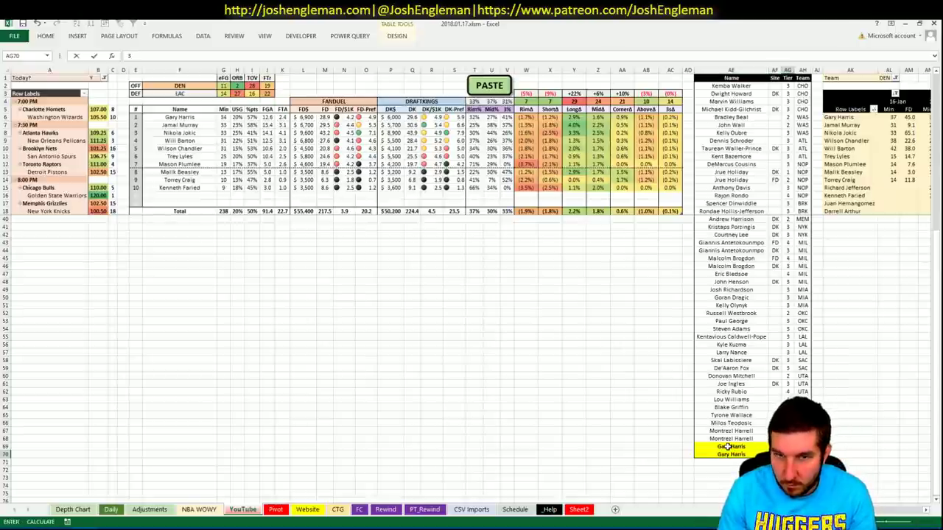
key(Return)
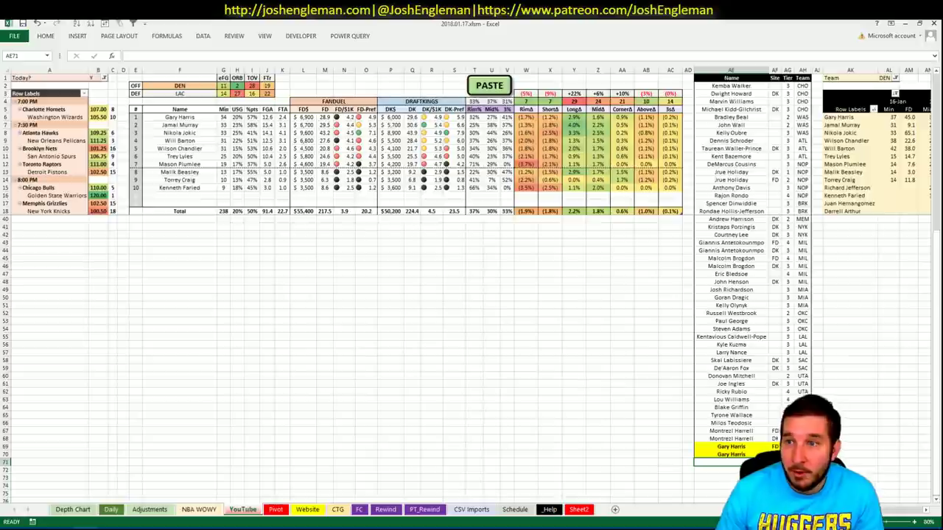
Check the Nuggets' recent game log and add Jamal Murray to the player list with site DK and tier 2.
scroll(471, 287, right, 3)
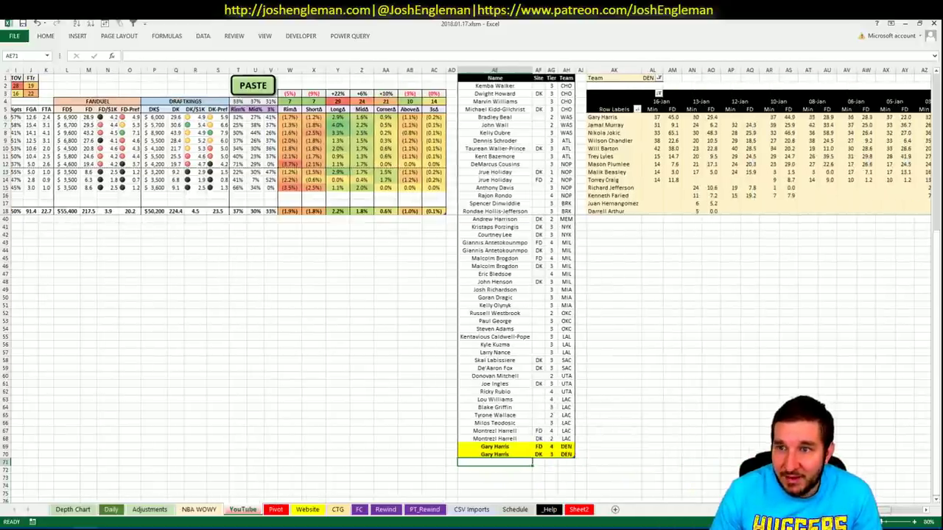
scroll(471, 287, left, 3)
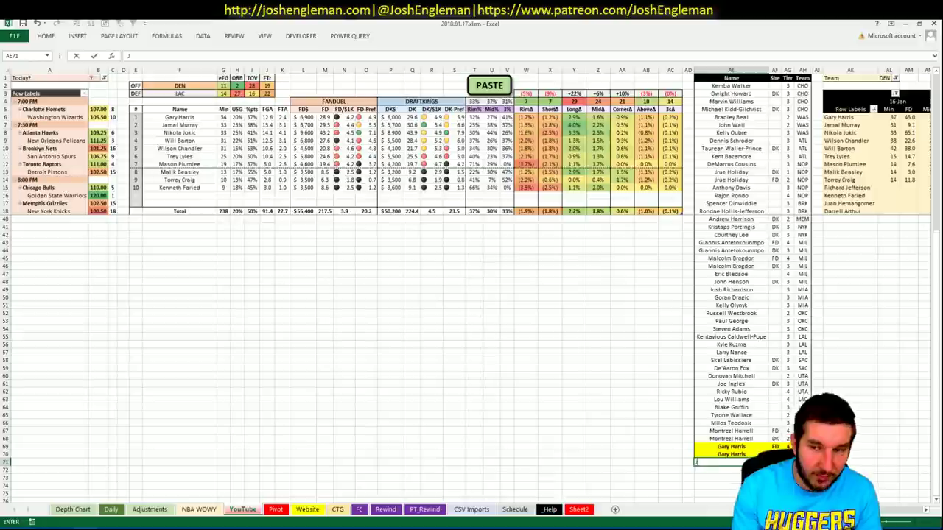
text(Jamal Murray)
key(Return)
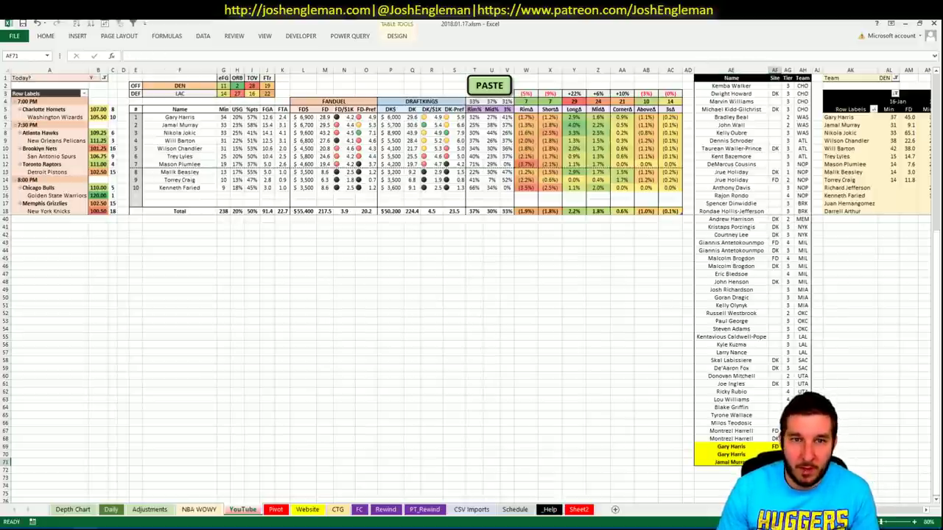
text(DK)
key(Tab)
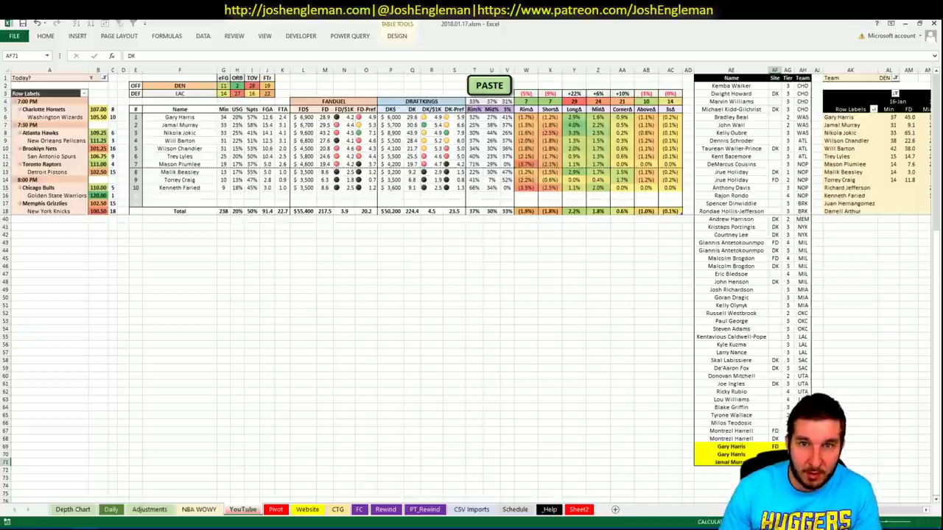
text(3)
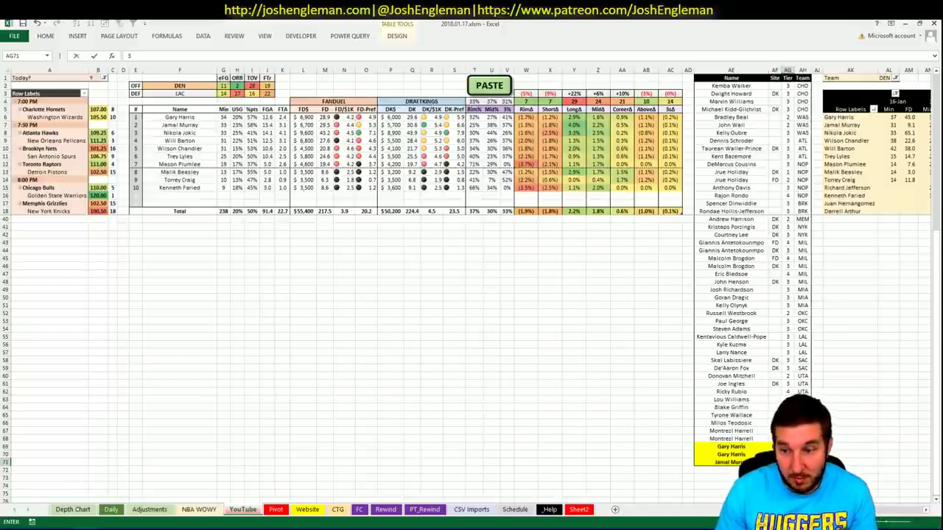
key(Return)
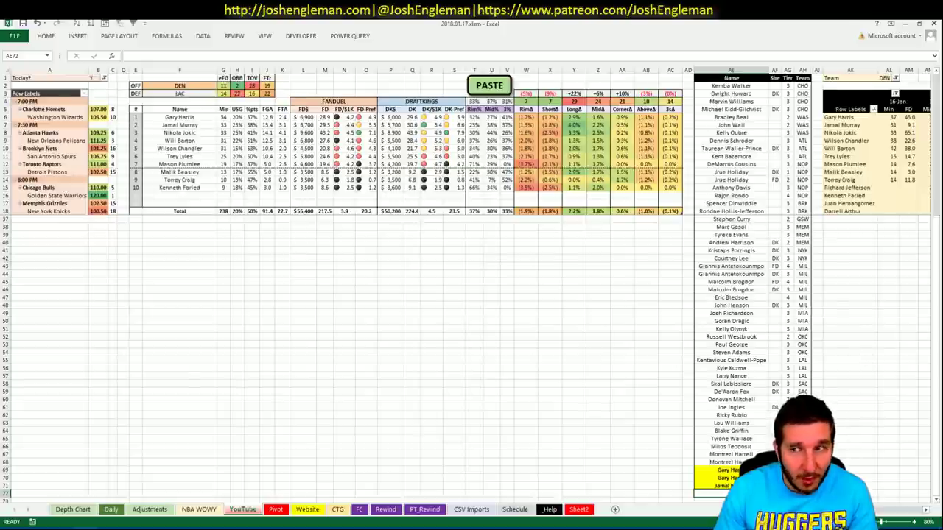
Review the recent minutes and fantasy points and add Nikola Jokic to the player list at tier 3, leaving the site blank.
scroll(471, 284, right, 3)
scroll(471, 284, left, 3)
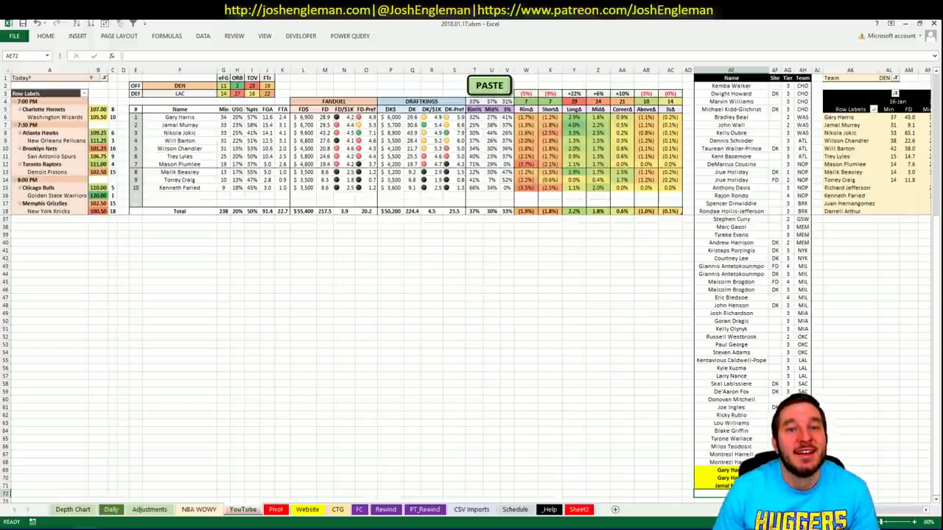
scroll(472, 284, right, 13)
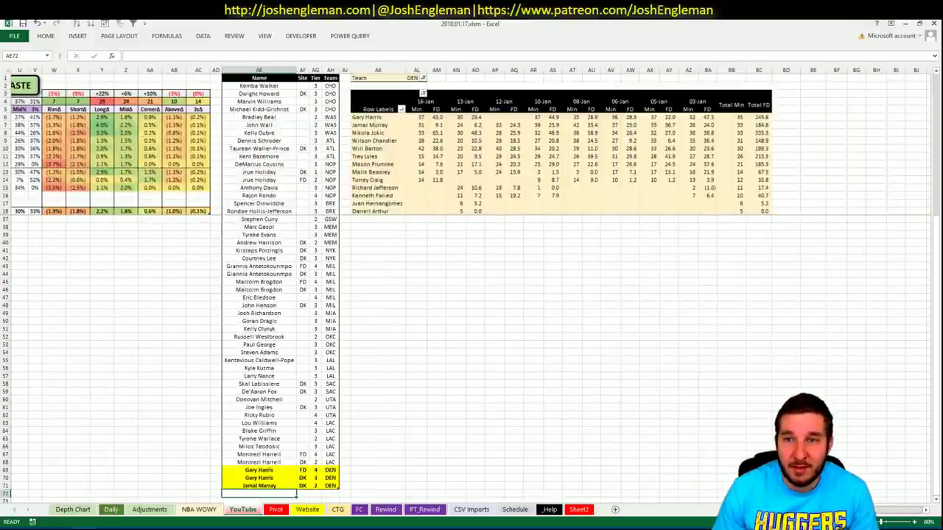
scroll(471, 284, left, 13)
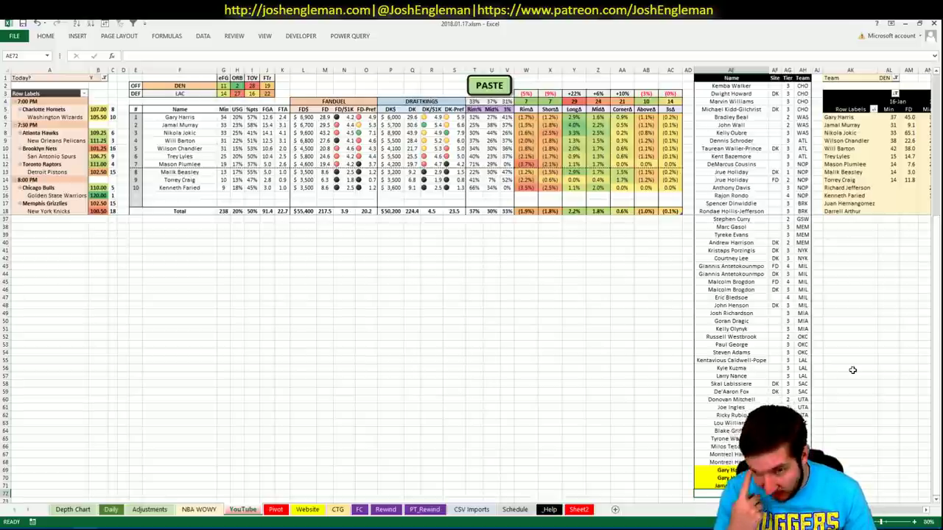
text(Nikol)
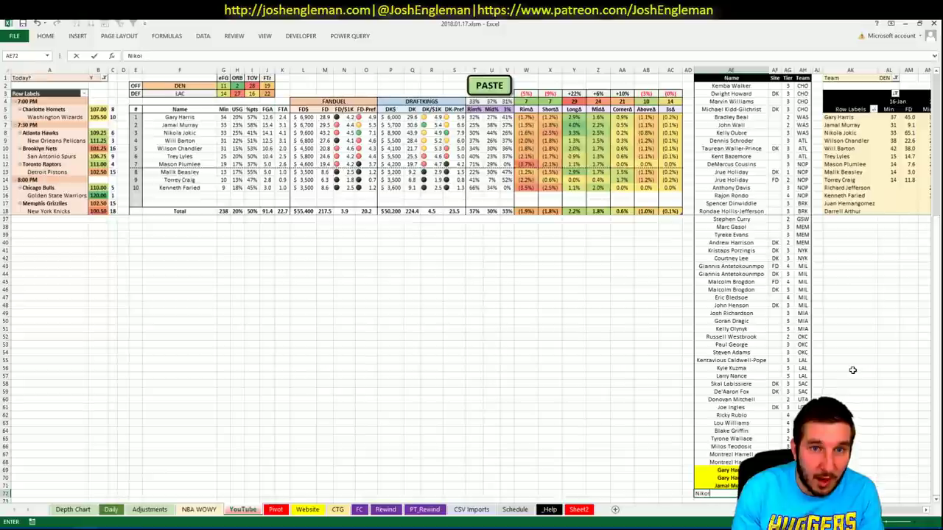
text(a Jok)
key(Tab)
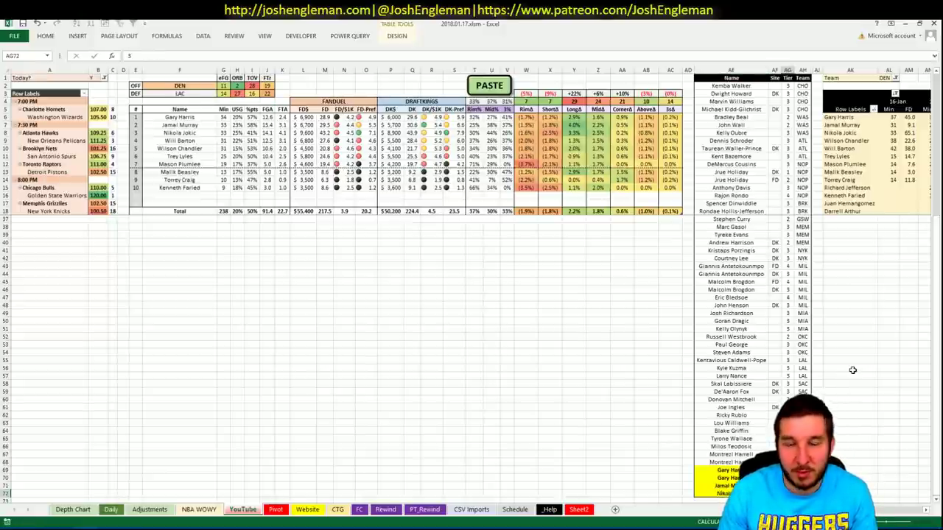
key(Return)
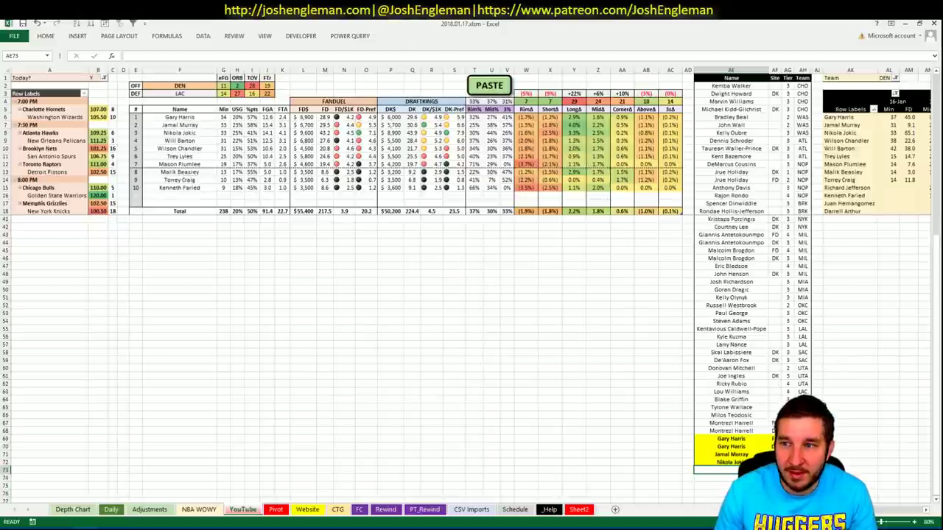
Add Will Barton to the player list below Nikola Jokic with site DK.
text(Will B)
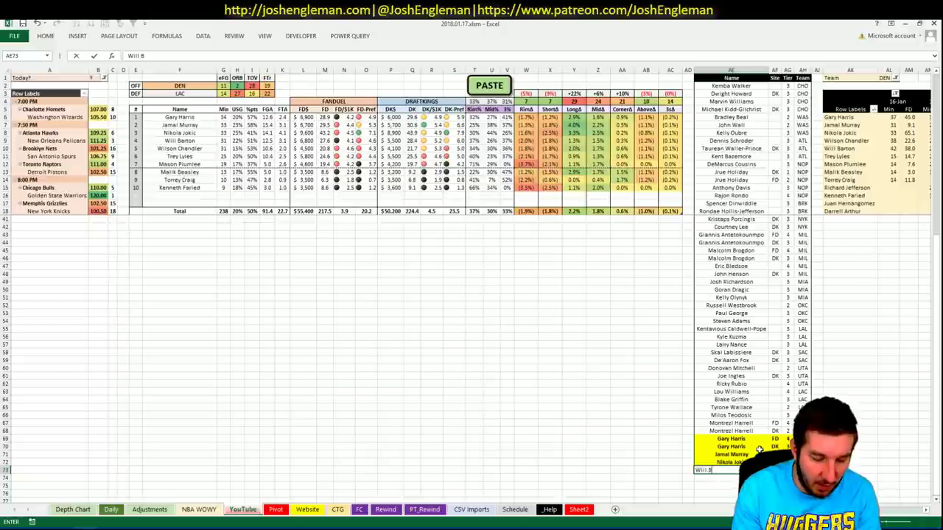
text(arton)
key(Tab)
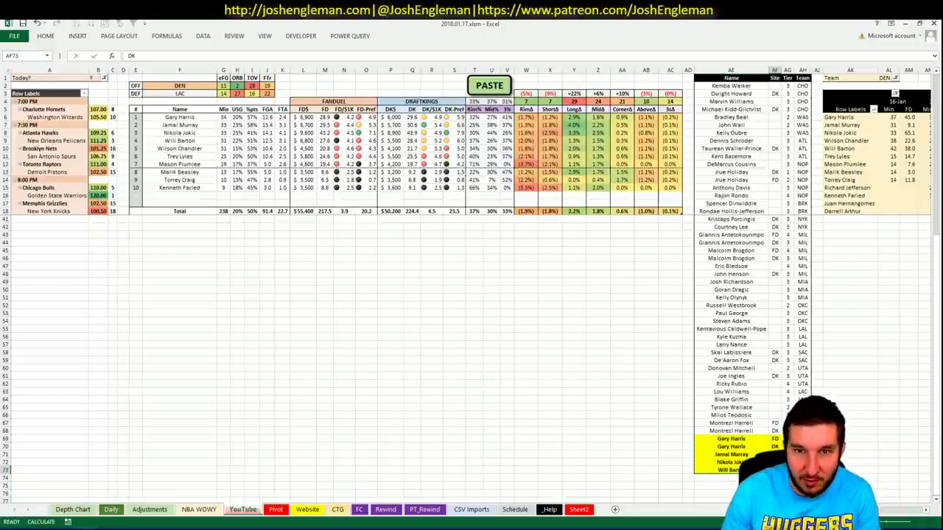
text(DK)
key(Tab)
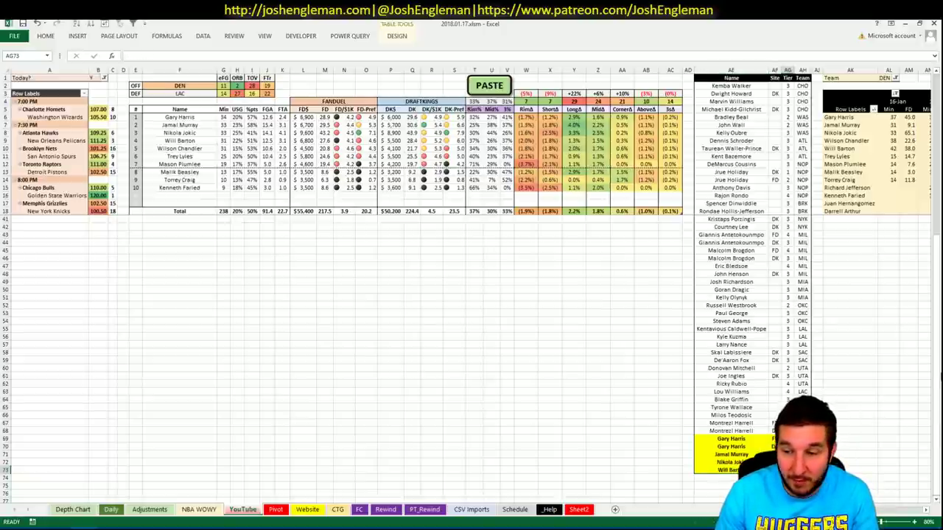
click(548, 313)
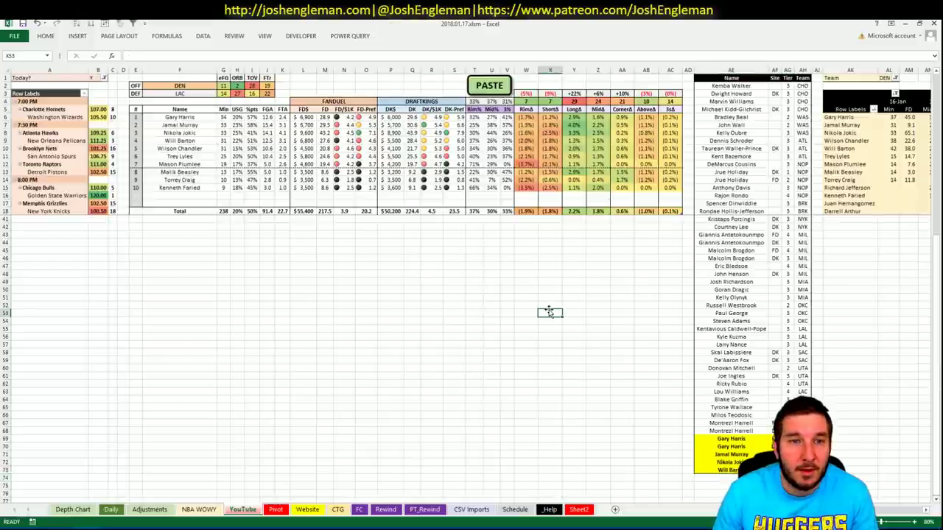
Add Wilson Chandler in the first empty row of the player list at tier 3, leaving the site blank.
click(749, 375)
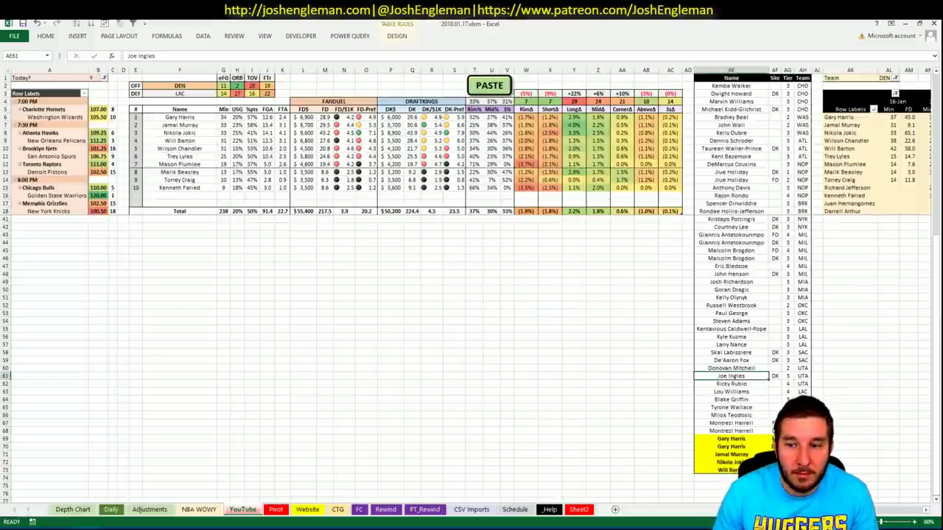
key(ctrl+Down)
key(Down)
text(Wilson Cha)
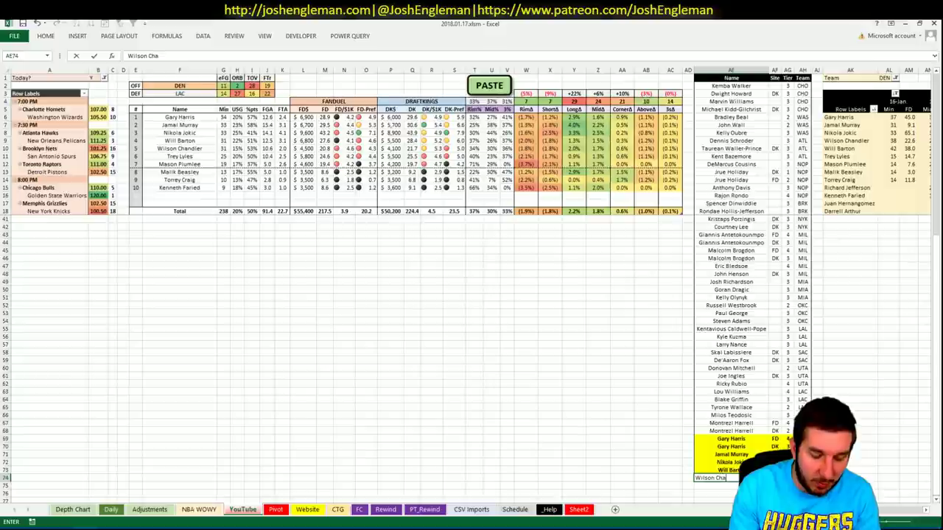
text(ndle)
key(Tab)
key(Tab)
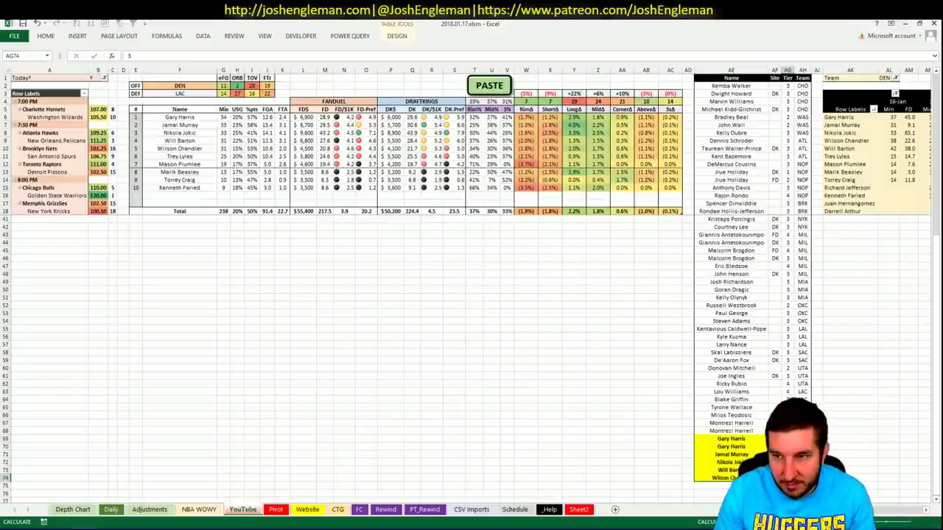
click(454, 351)
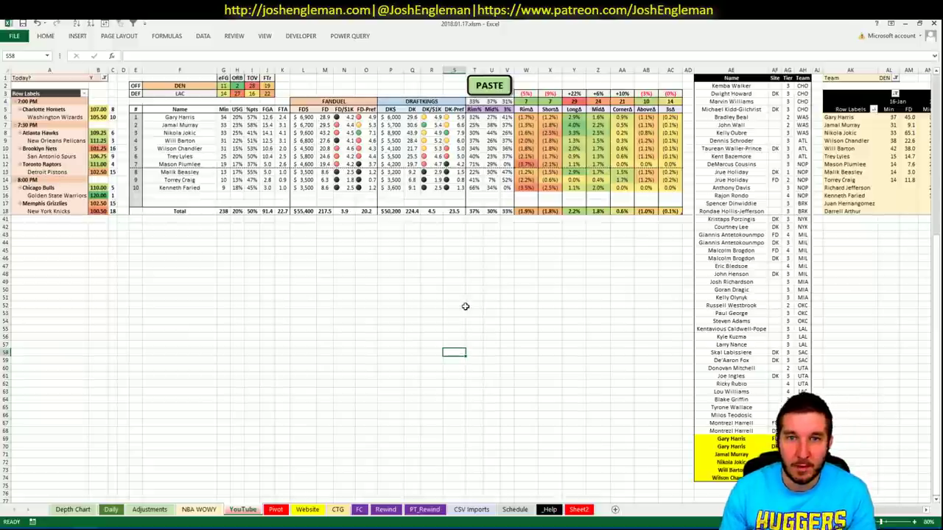
Refresh all the workbook's data and open the Daily sheet.
key(ctrl+alt+F5)
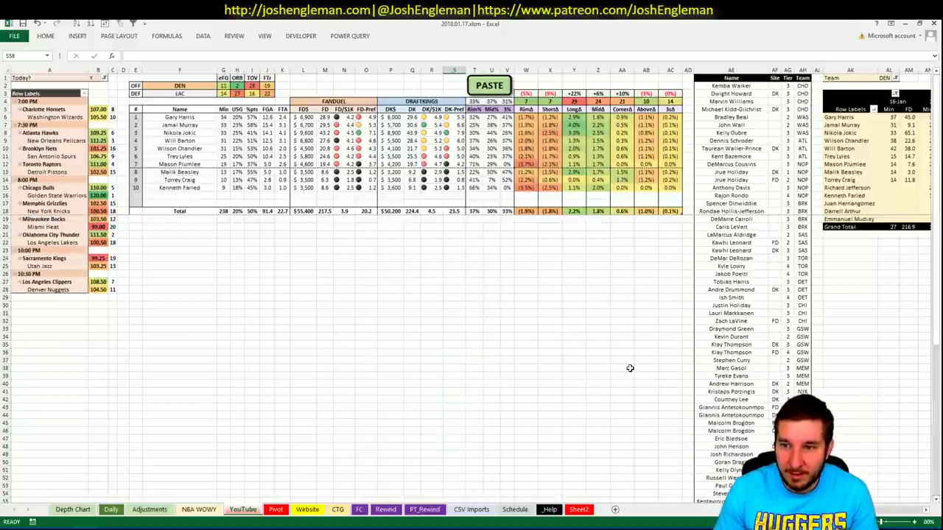
click(111, 510)
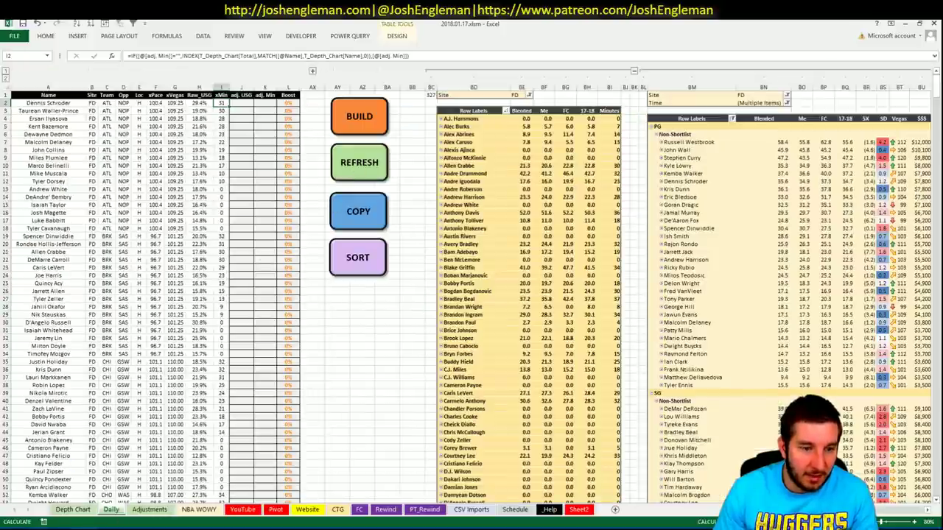
Switch to FantasyCruncher in the browser and open the projection upload page for the 2018-01-17 NBA FanDuel slate.
mouse_move(51, 525)
click(56, 462)
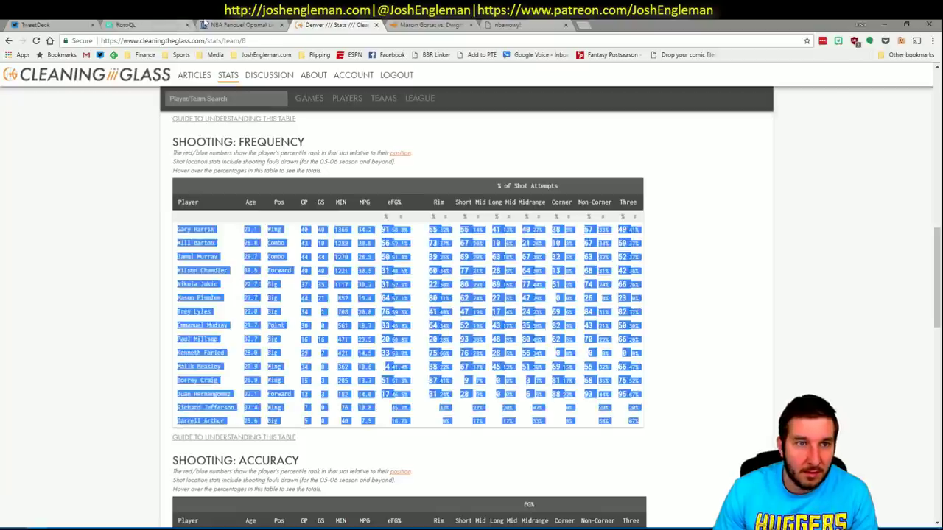
click(262, 25)
click(221, 117)
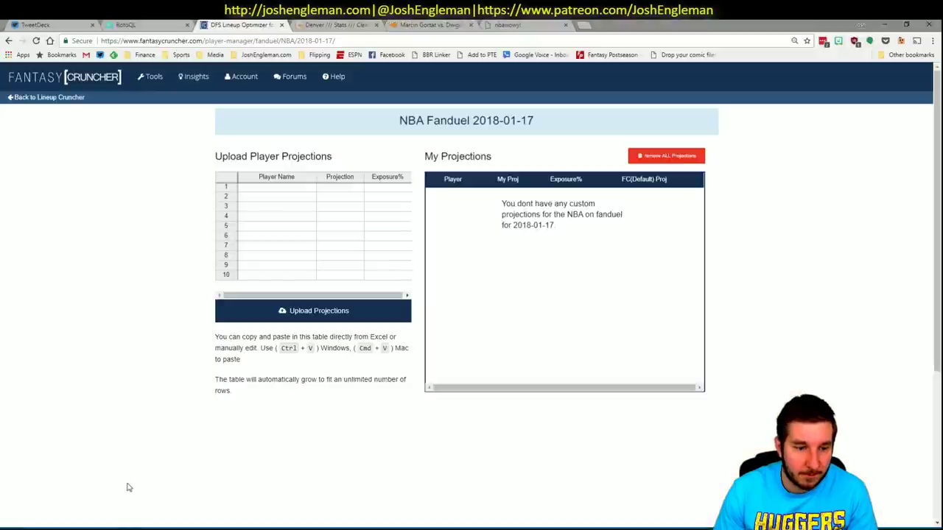
Copy the FanDuel player projections from the workbook's Daily sheet and upload them to FantasyCruncher.
key(alt+Tab)
click(359, 224)
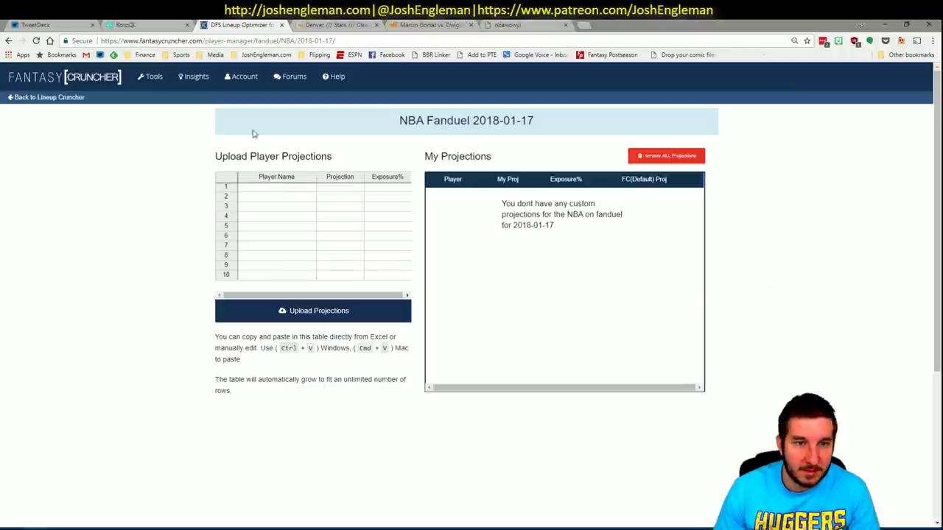
key(alt+Tab)
key(ctrl+v)
click(327, 316)
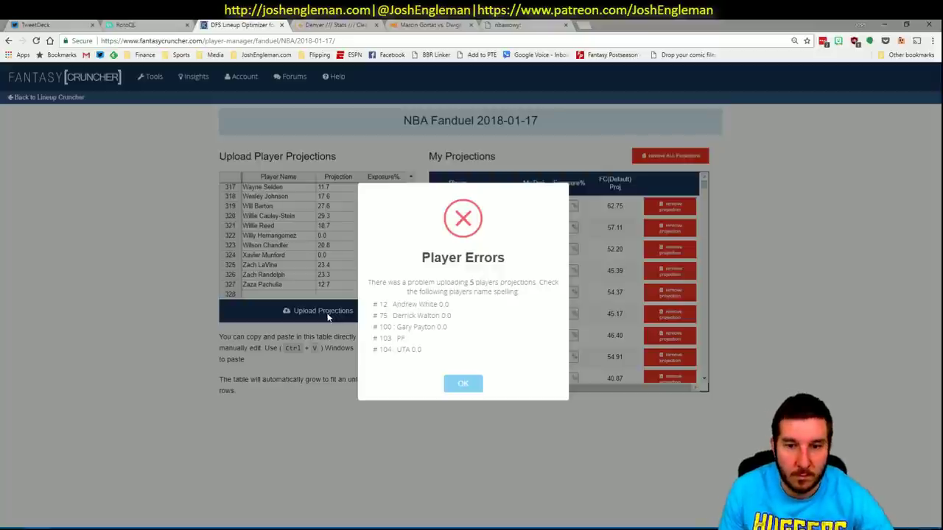
click(464, 383)
Collapse all expanded player rows in the Daily sheet's FanDuel projections pivot table and copy the projections again.
key(alt+Tab)
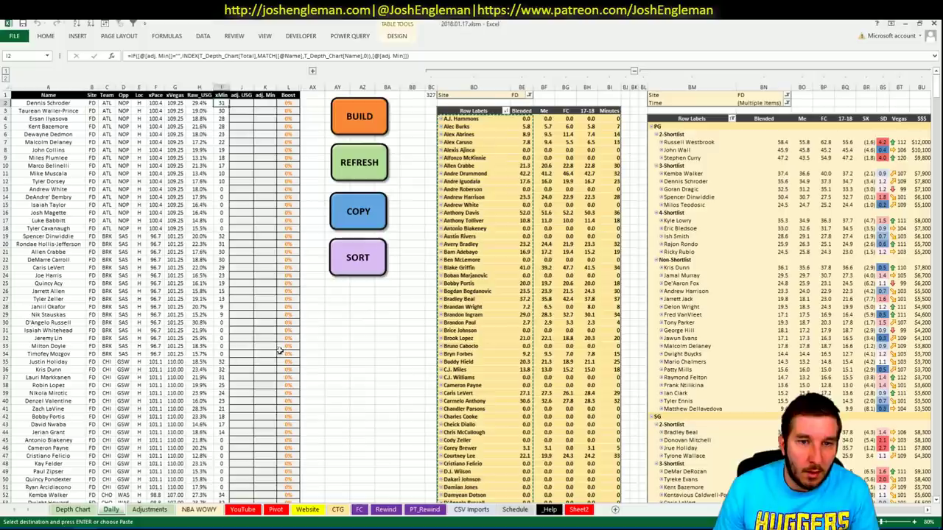
right_click(461, 207)
mouse_move(508, 289)
click(577, 324)
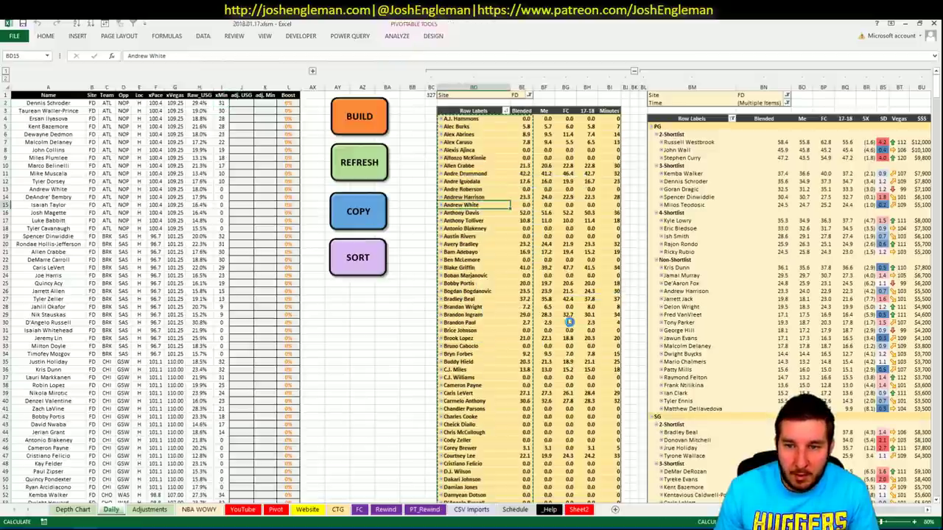
click(365, 211)
key(alt+Tab)
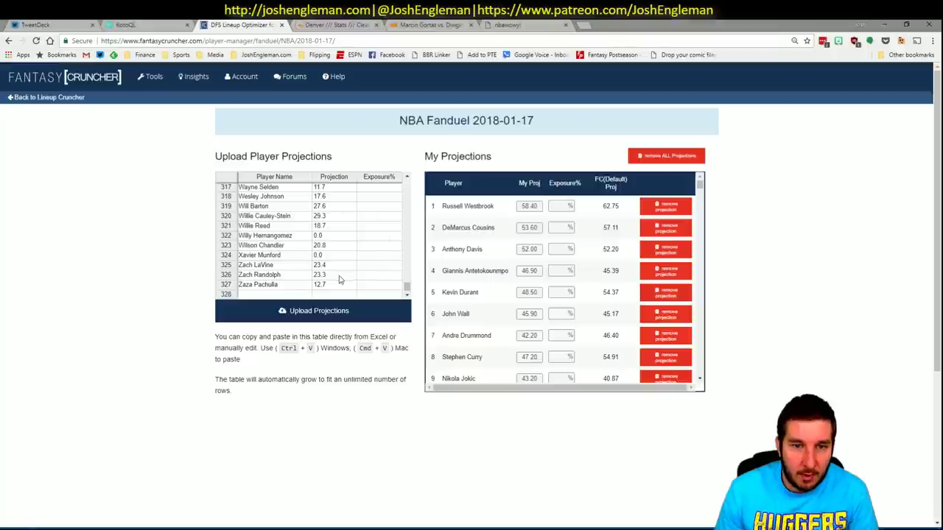
Remove all uploaded custom projections in FantasyCruncher and clear every row of the upload table.
click(669, 156)
click(472, 354)
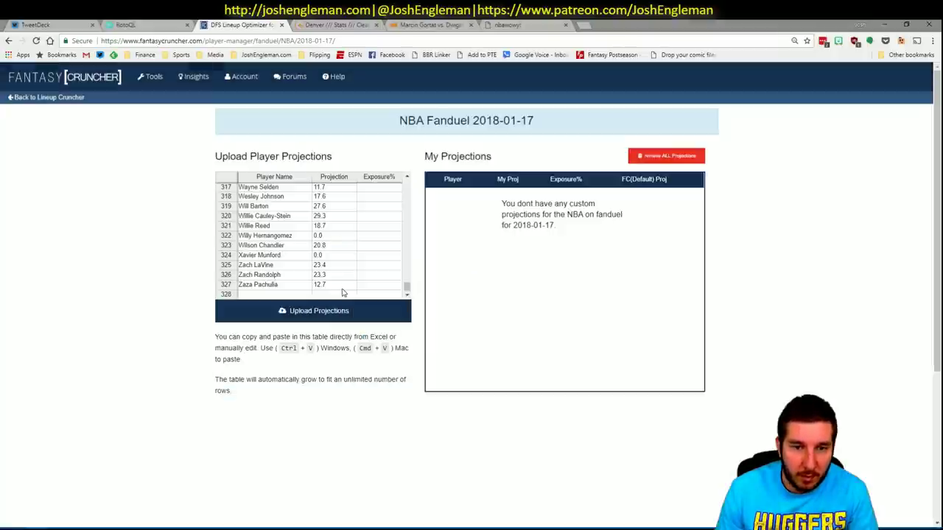
click(339, 275)
click(346, 285)
drag(406, 289, 406, 181)
click(291, 190)
key(ctrl+a)
key(Delete)
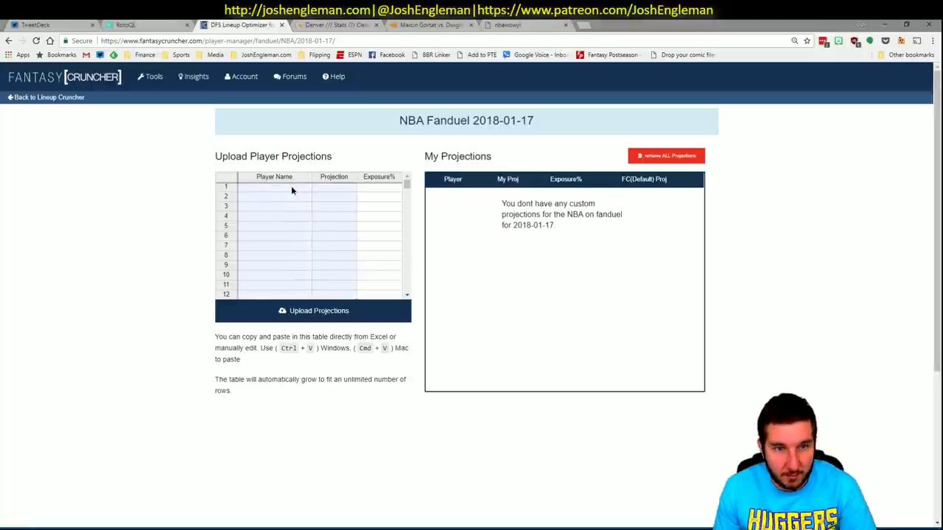
Paste and upload the recopied player projections, and return to the Lineup Cruncher.
key(ctrl+v)
click(310, 310)
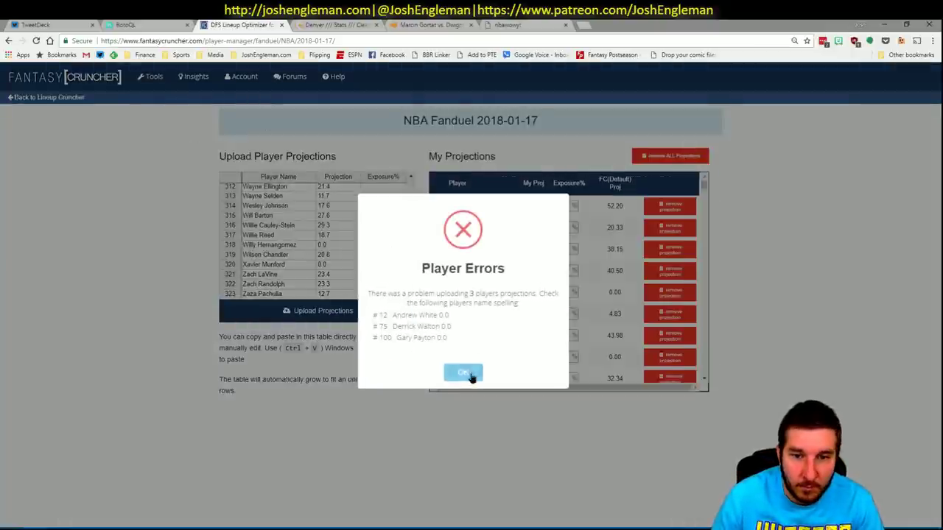
click(464, 372)
click(70, 104)
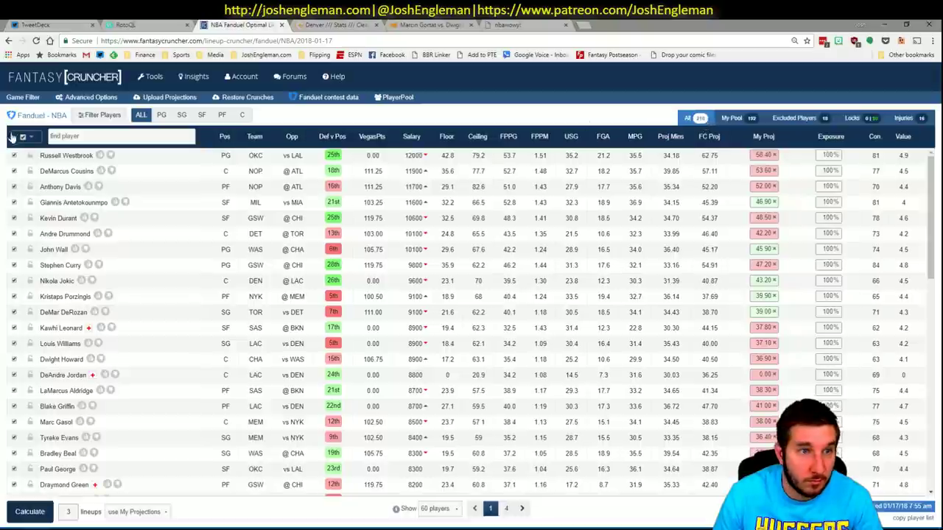
Include all players in the pool and set the number of lineups to 20.
click(23, 138)
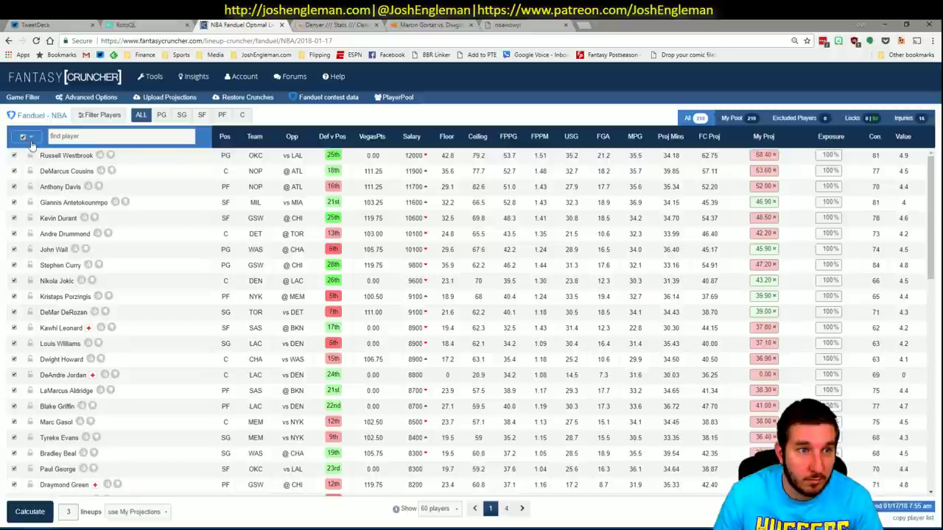
key(BackSpace)
text(20)
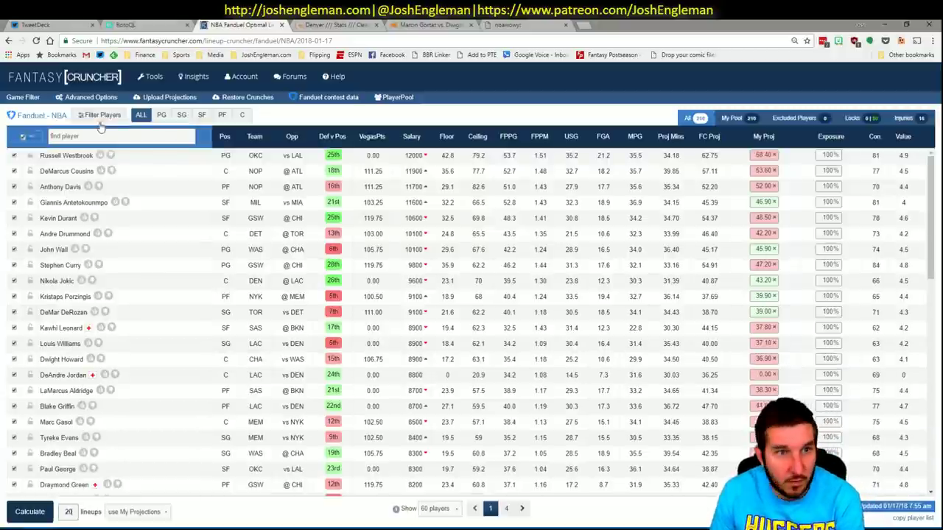
Set the randomness to 10% in the advanced options and calculate the lineups.
click(92, 98)
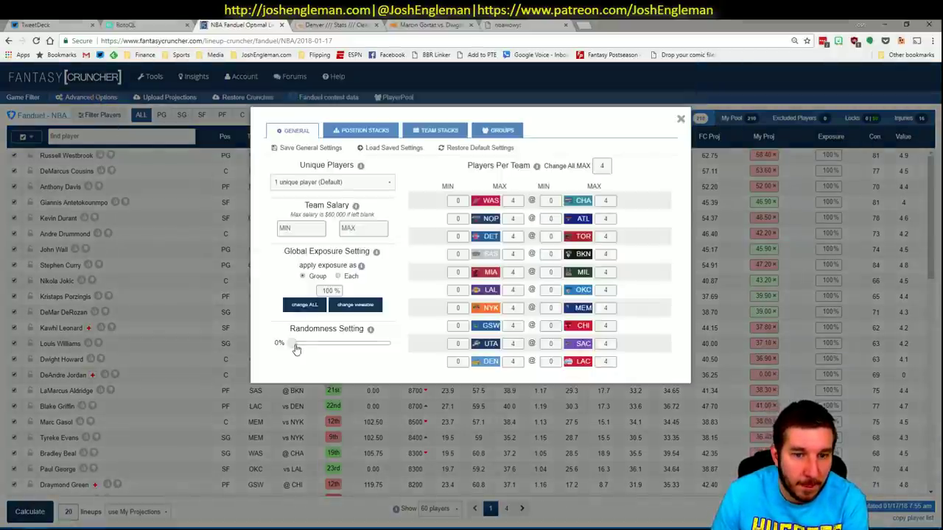
click(304, 345)
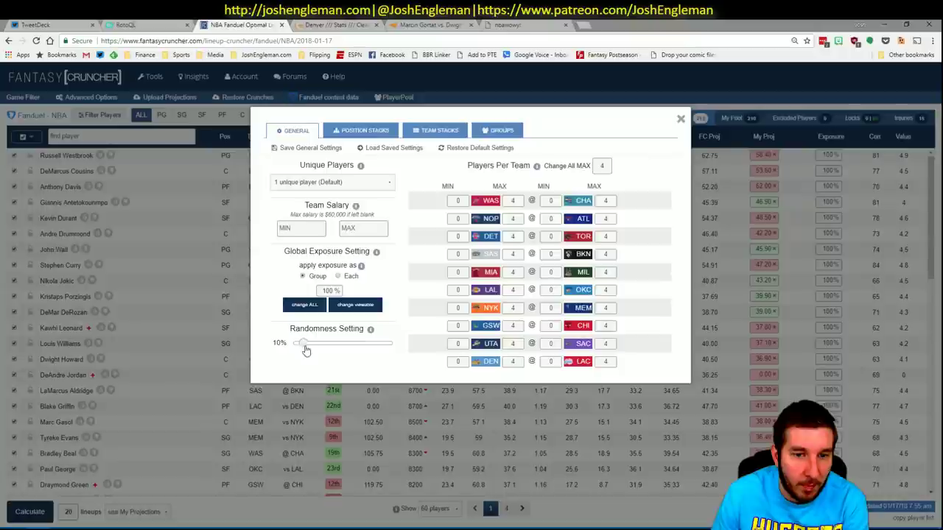
click(680, 119)
click(36, 511)
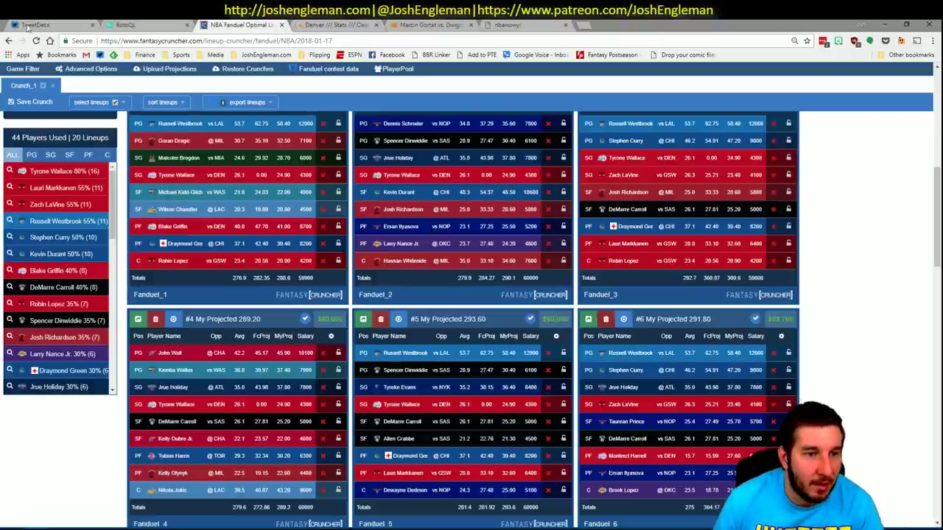
Filter the calculated lineups to those that include both Tyrone Wallace and Stephen Curry.
click(9, 171)
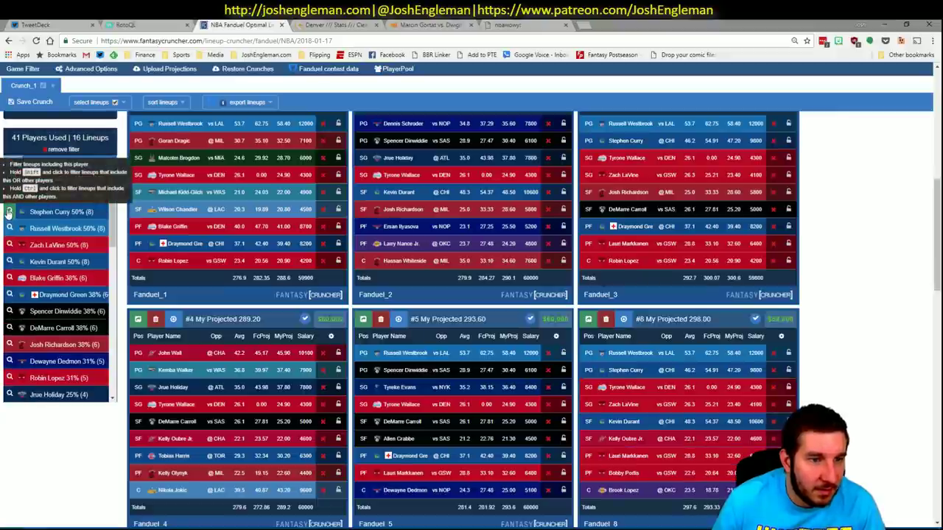
click(9, 213)
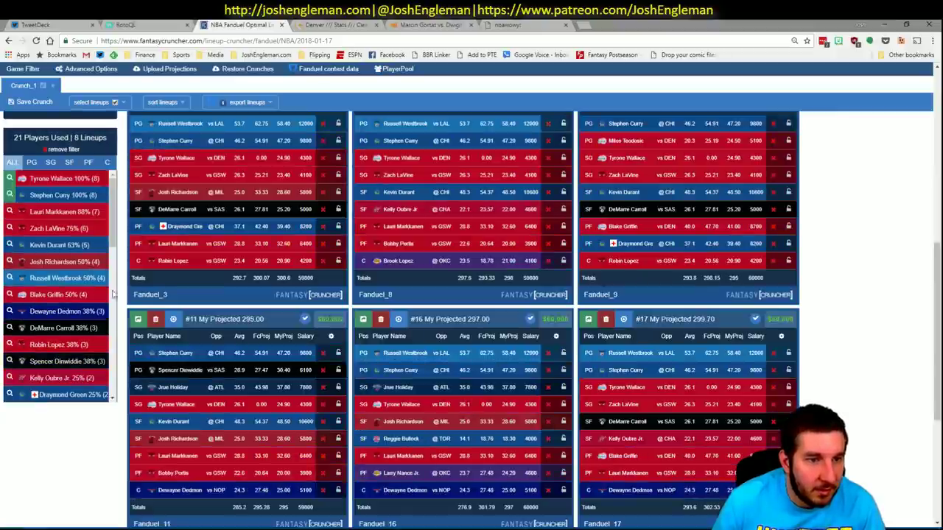